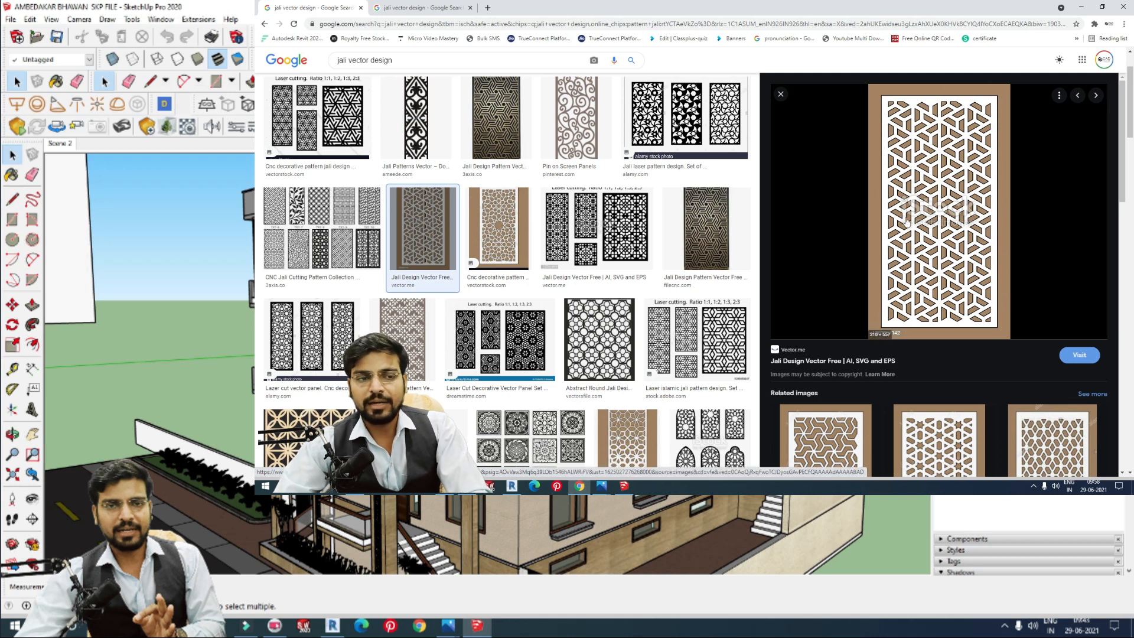
scroll(896, 217, "down", 3)
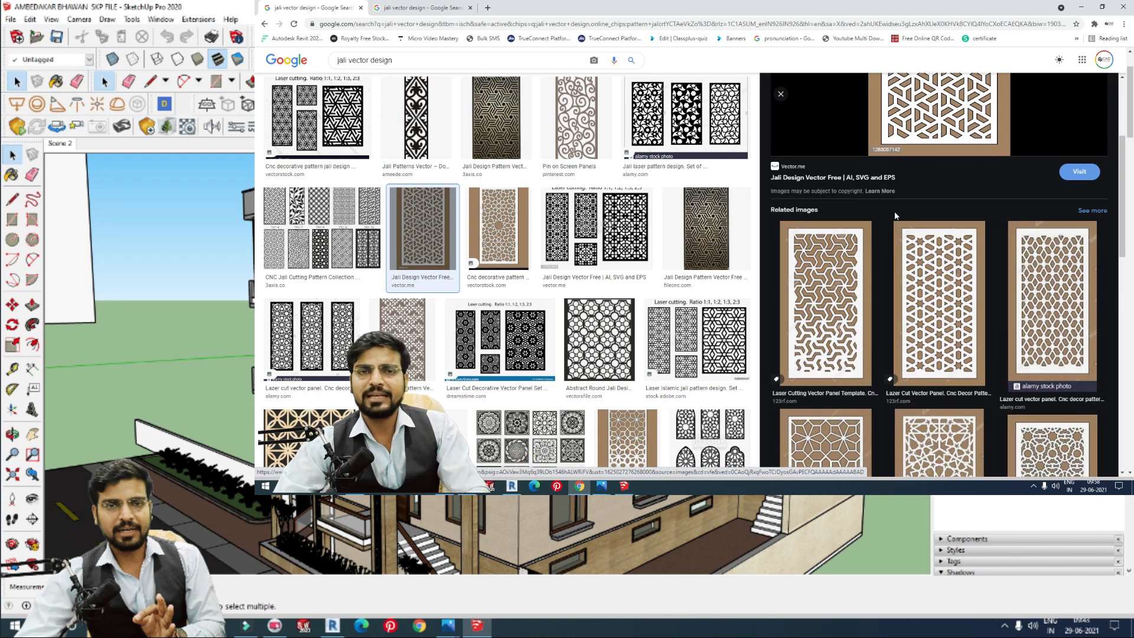
scroll(886, 184, "up", 3)
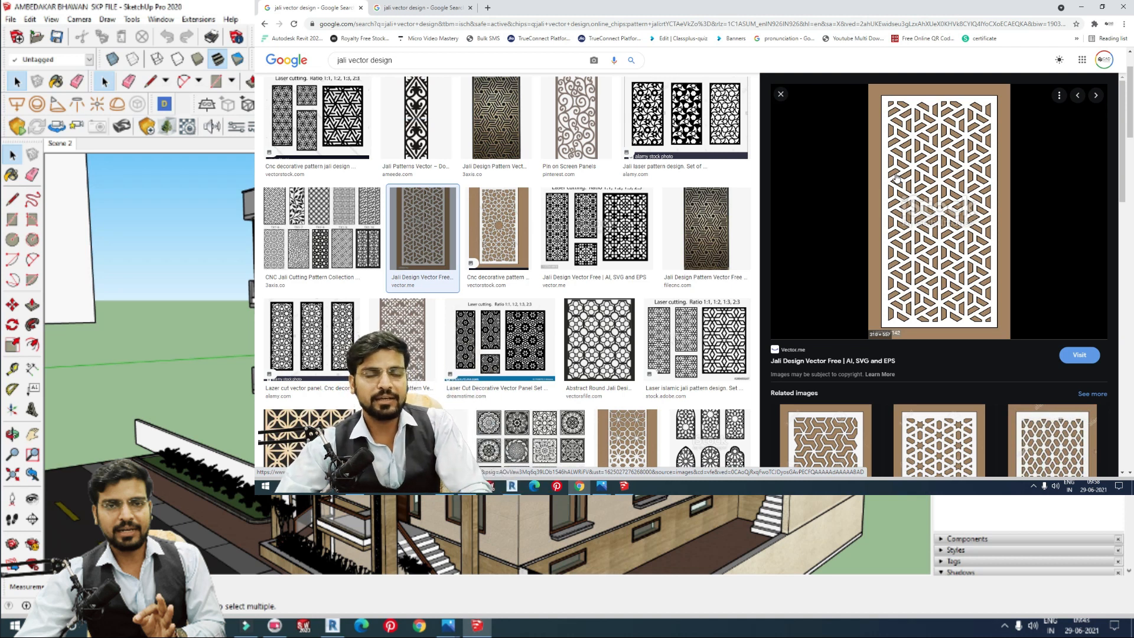
right_click(950, 188)
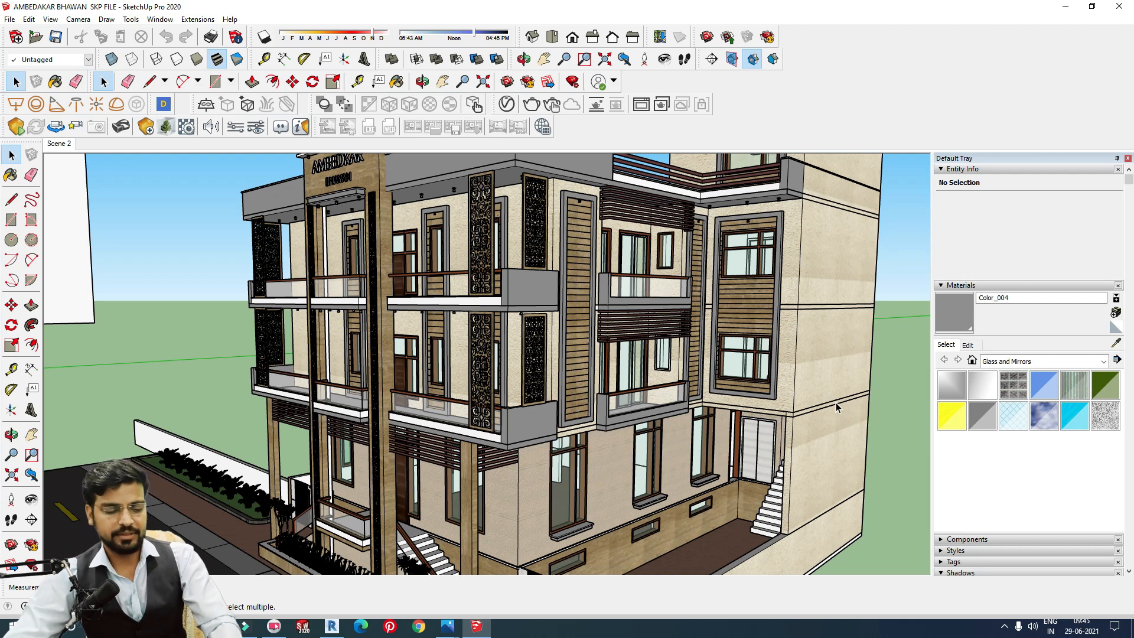
- Examine the decorative jali panels on the front and side facades of the building model
middle_click_drag(777, 329, 751, 358)
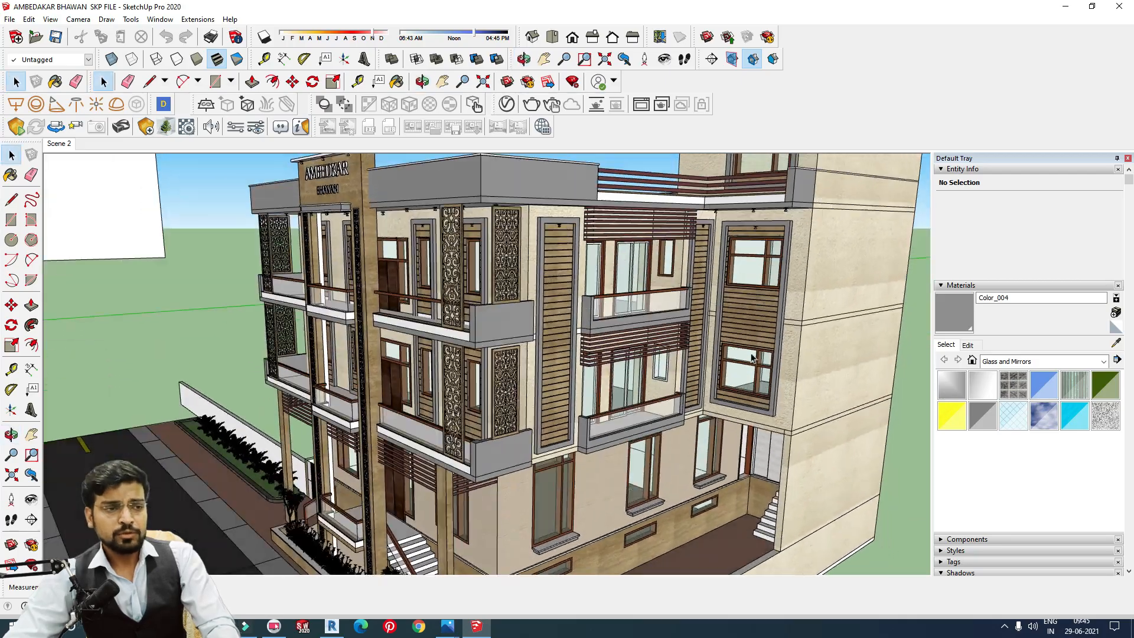
middle_click_drag(702, 244, 564, 293)
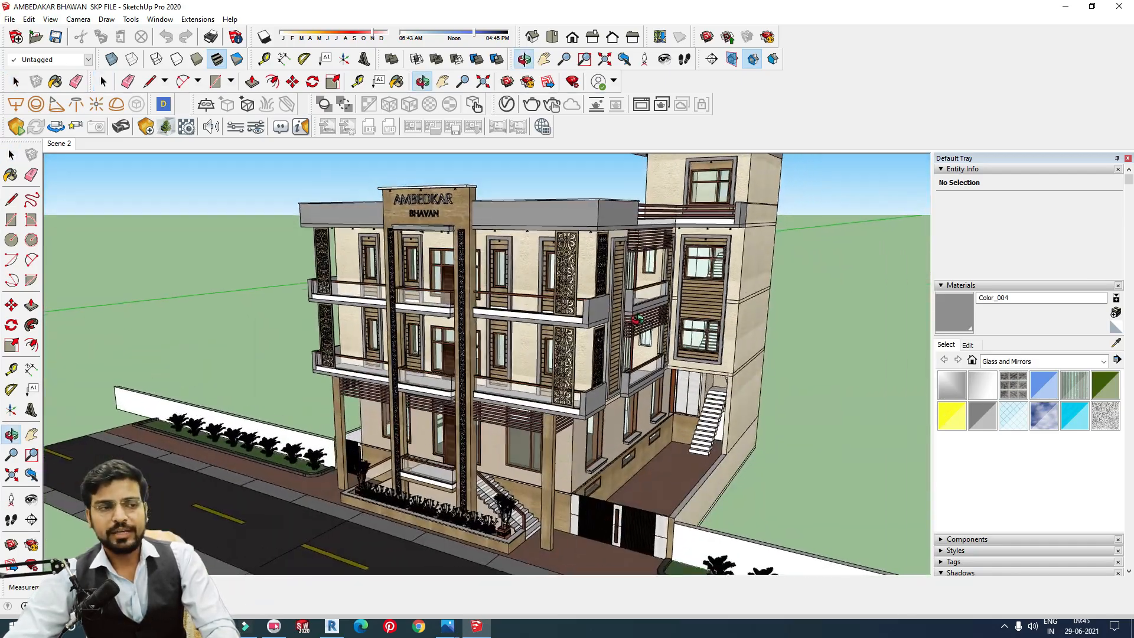
scroll(554, 284, "up", 3)
scroll(554, 284, "up", 5)
middle_click_drag(585, 372, 414, 307)
scroll(509, 332, "down", 2)
scroll(509, 332, "down", 2)
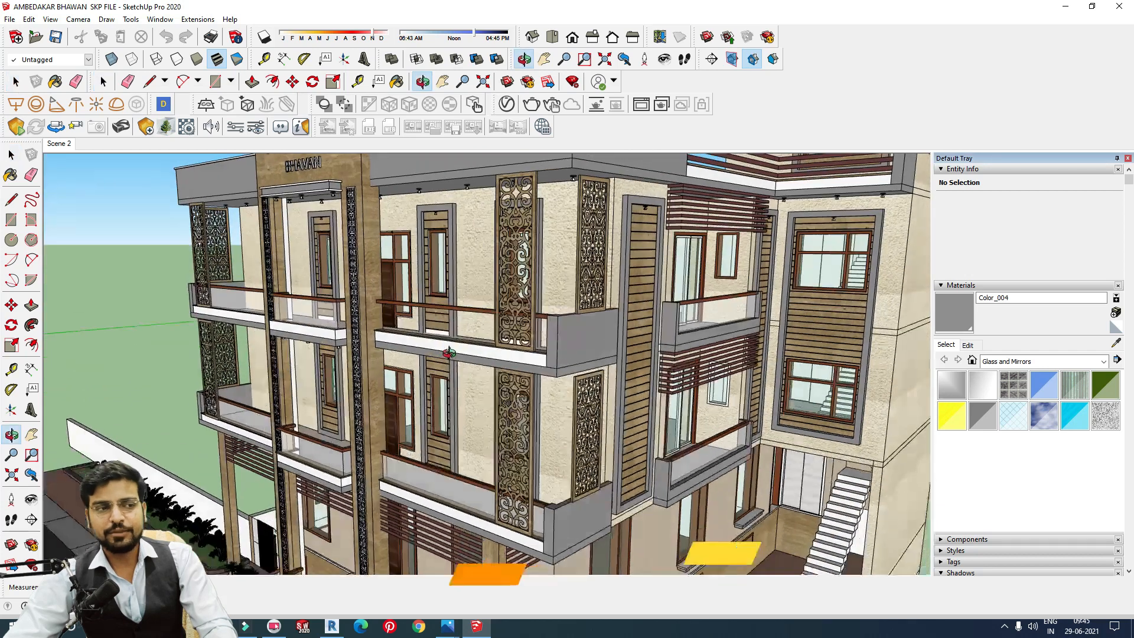
scroll(395, 306, "up", 3)
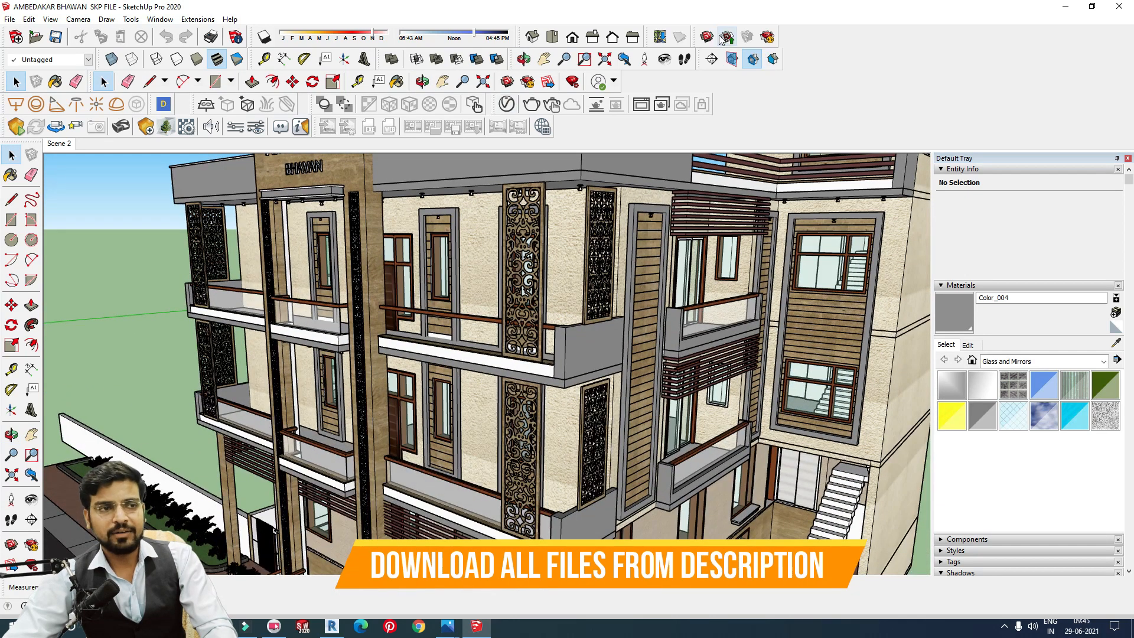
- Search 3D Warehouse for "jali", restrict the results to models and maximize the window
left_click(707, 37)
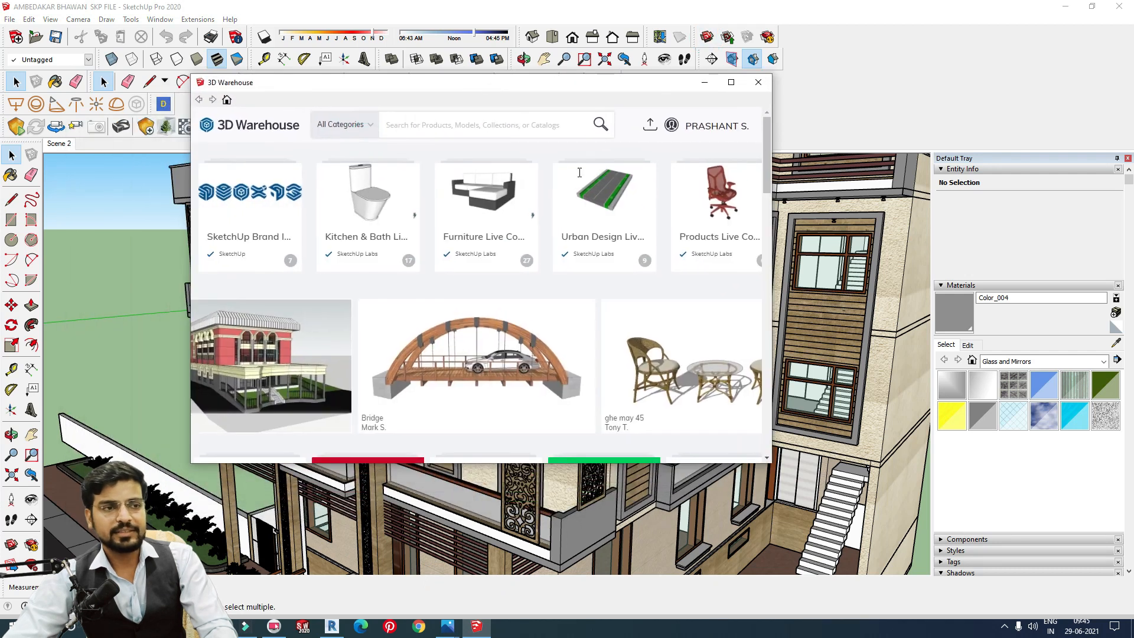
left_click(450, 132)
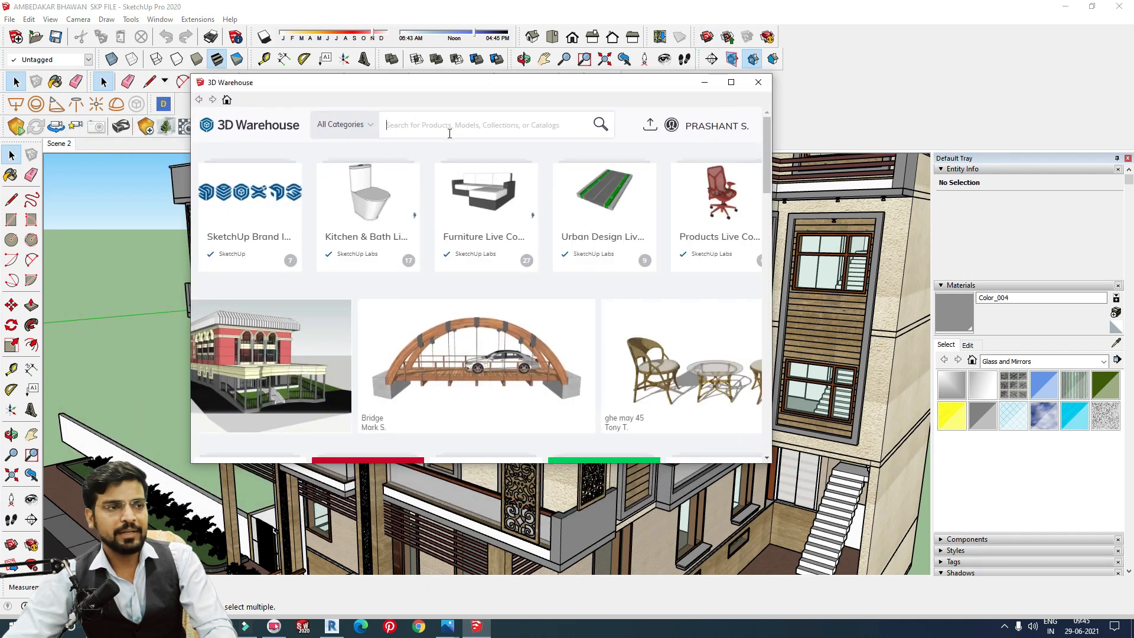
type("ja")
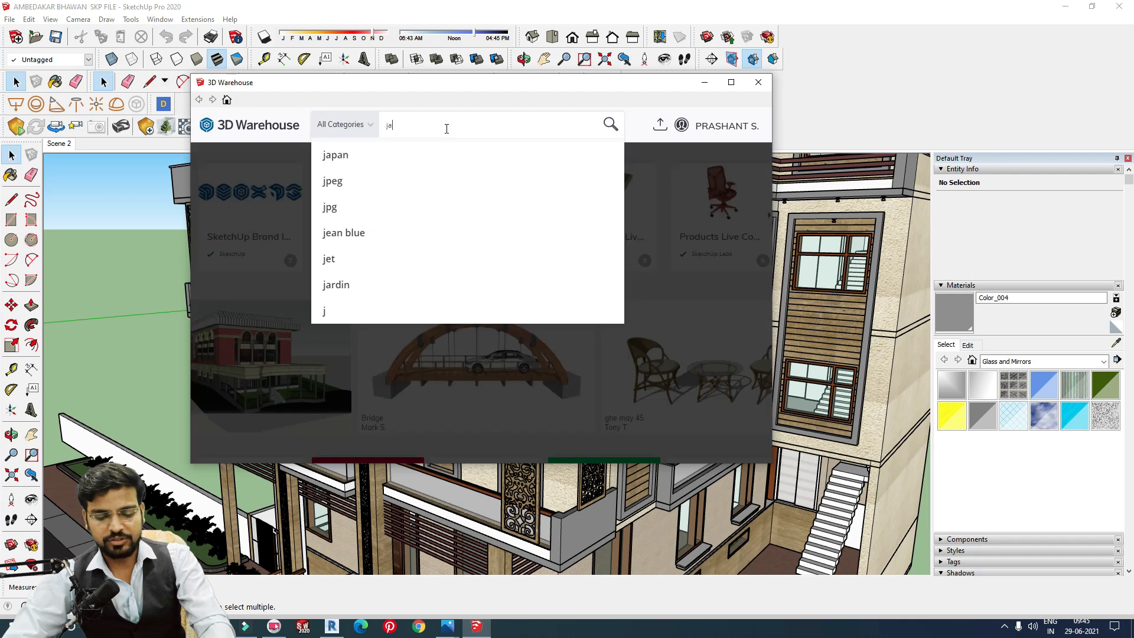
type("li")
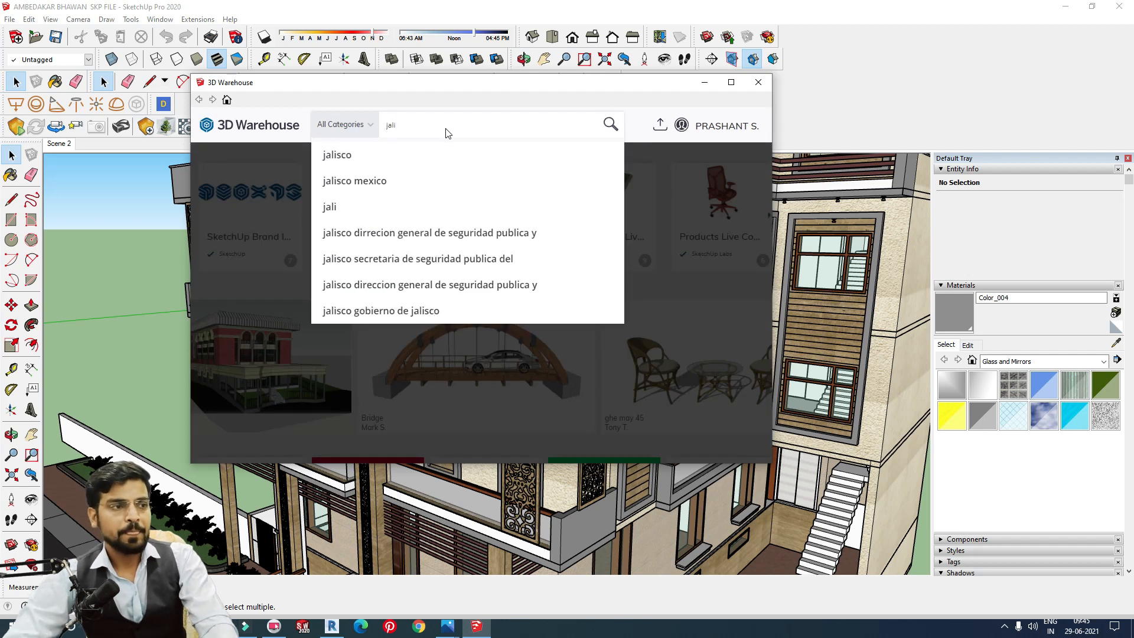
key("Return")
scroll(540, 285, "down", 1)
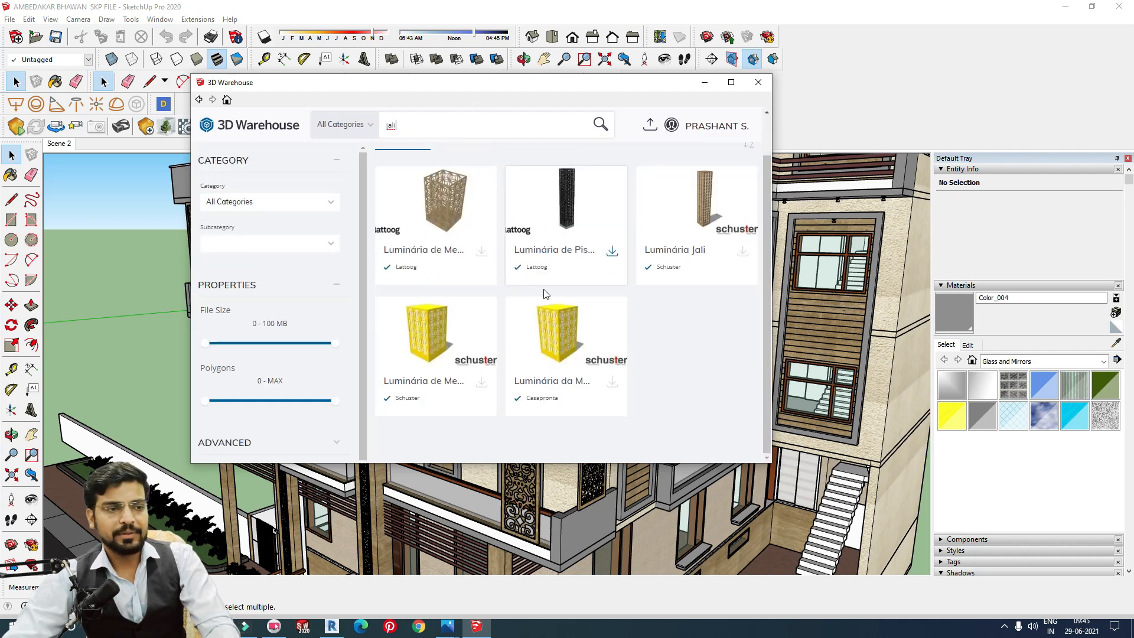
scroll(449, 148, "up", 1)
left_click(468, 185)
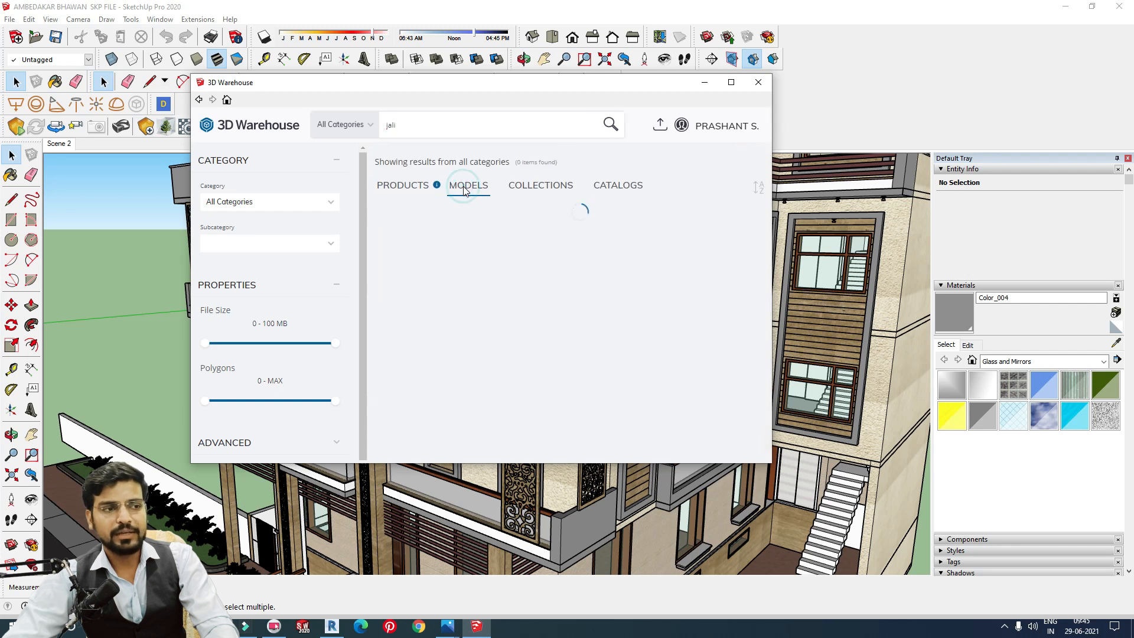
left_click(733, 83)
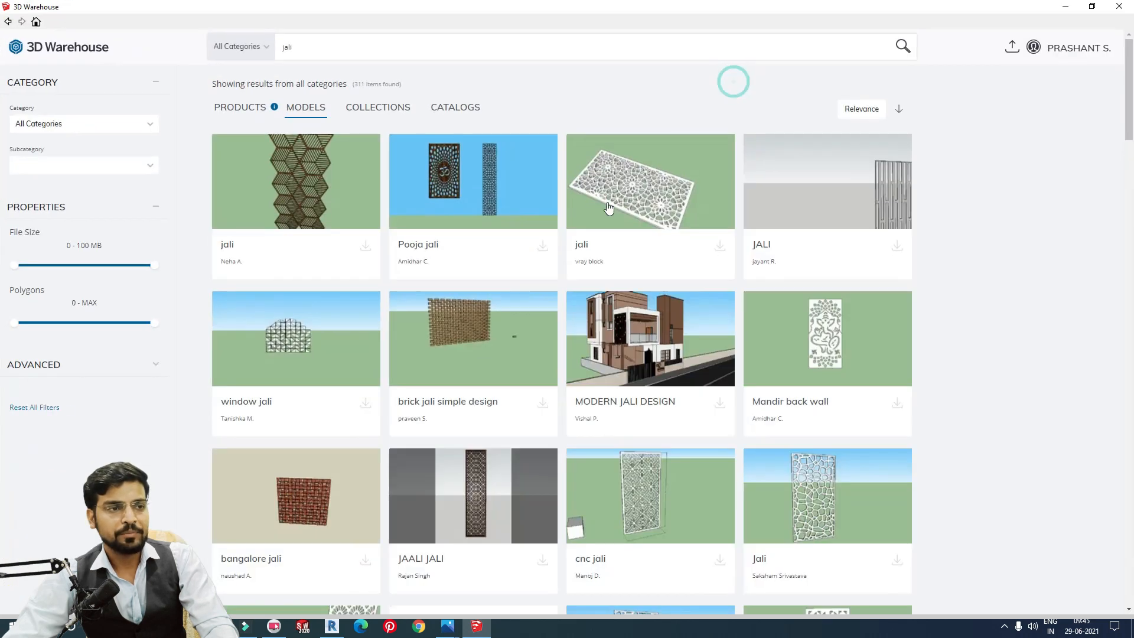
- Browse the jali model results and compare the panel patterns to find a suitable design
scroll(539, 233, "down", 5)
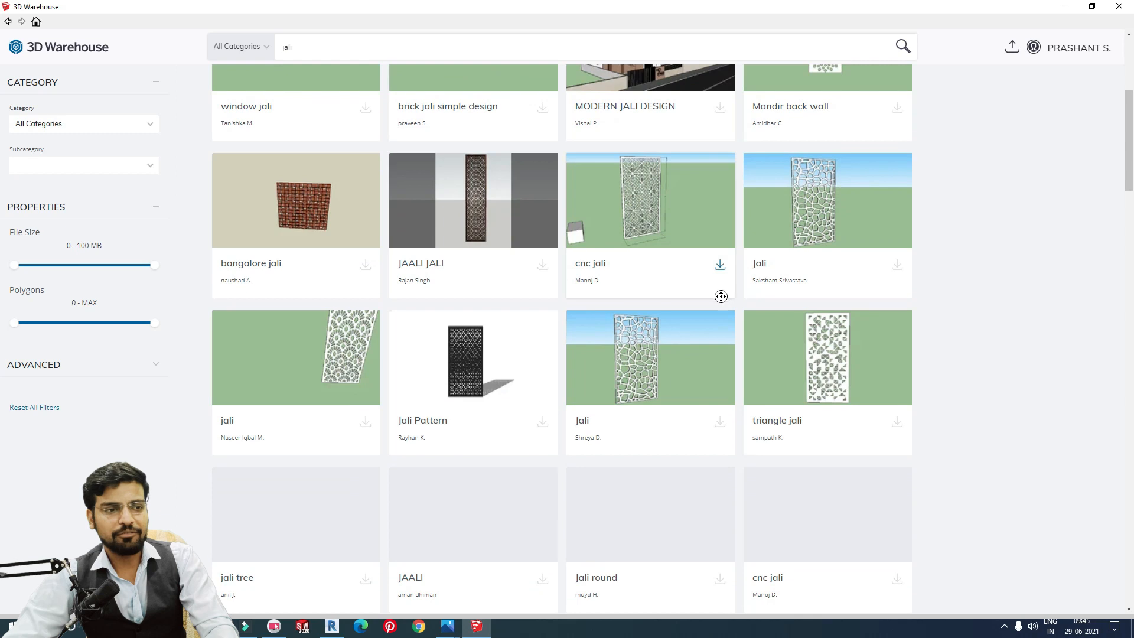
scroll(717, 331, "up", 1)
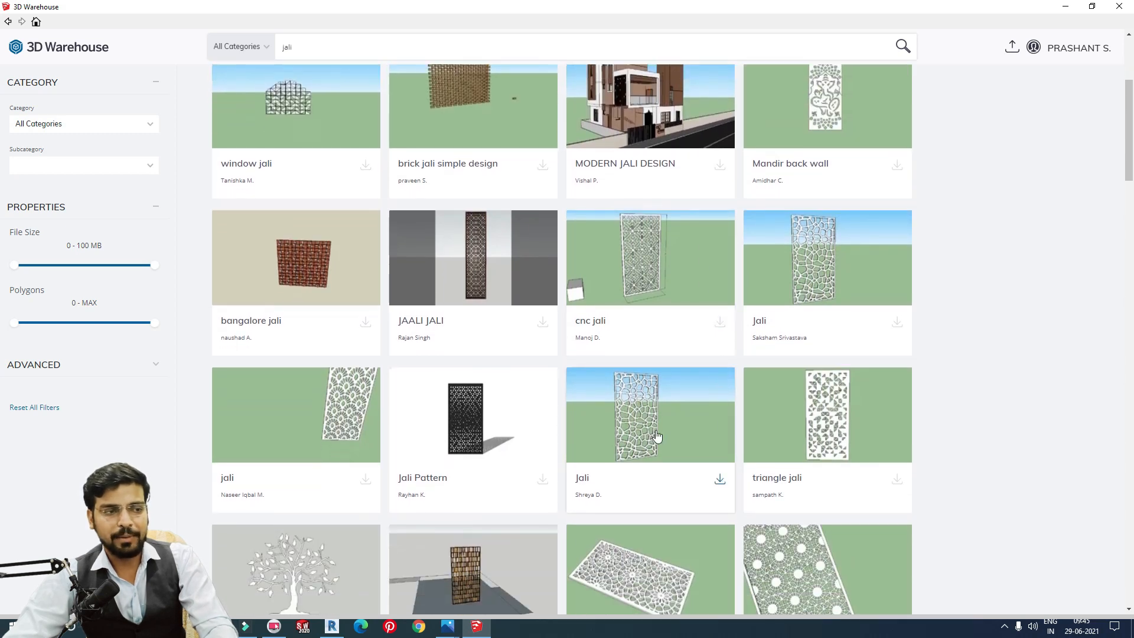
scroll(656, 437, "down", 3)
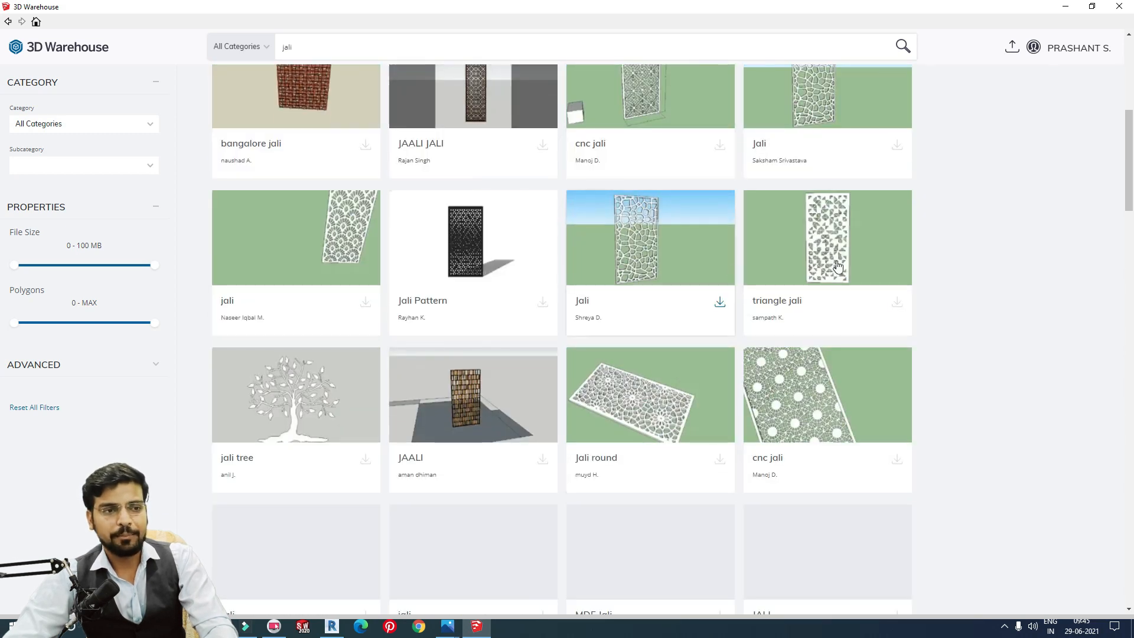
scroll(882, 259, "down", 4)
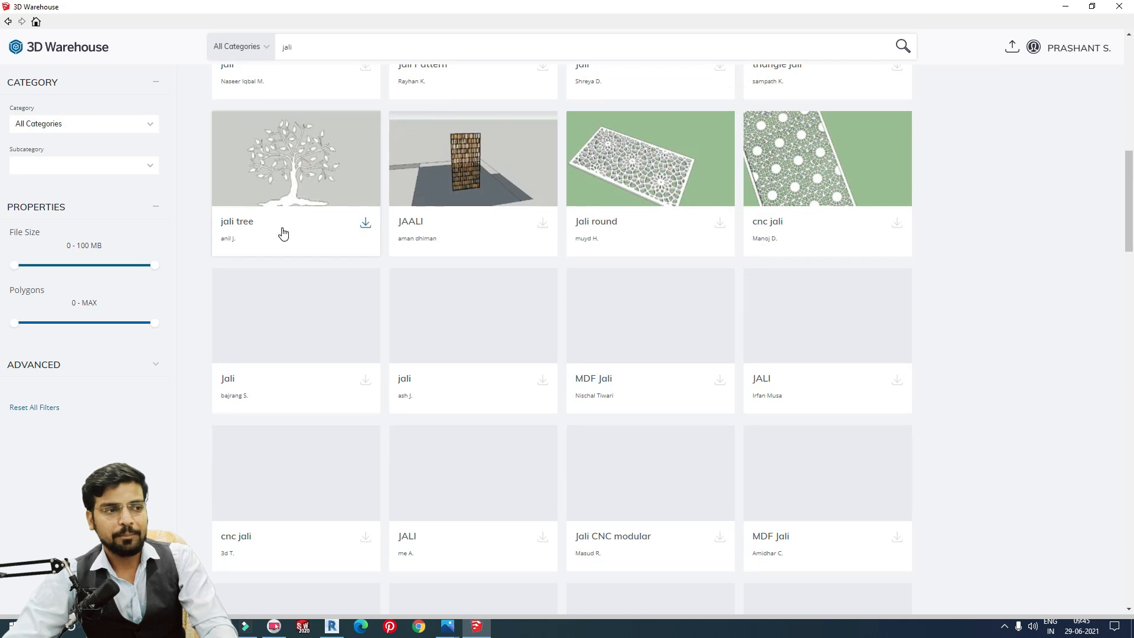
scroll(534, 250, "down", 4)
scroll(557, 311, "up", 5)
scroll(534, 286, "down", 6)
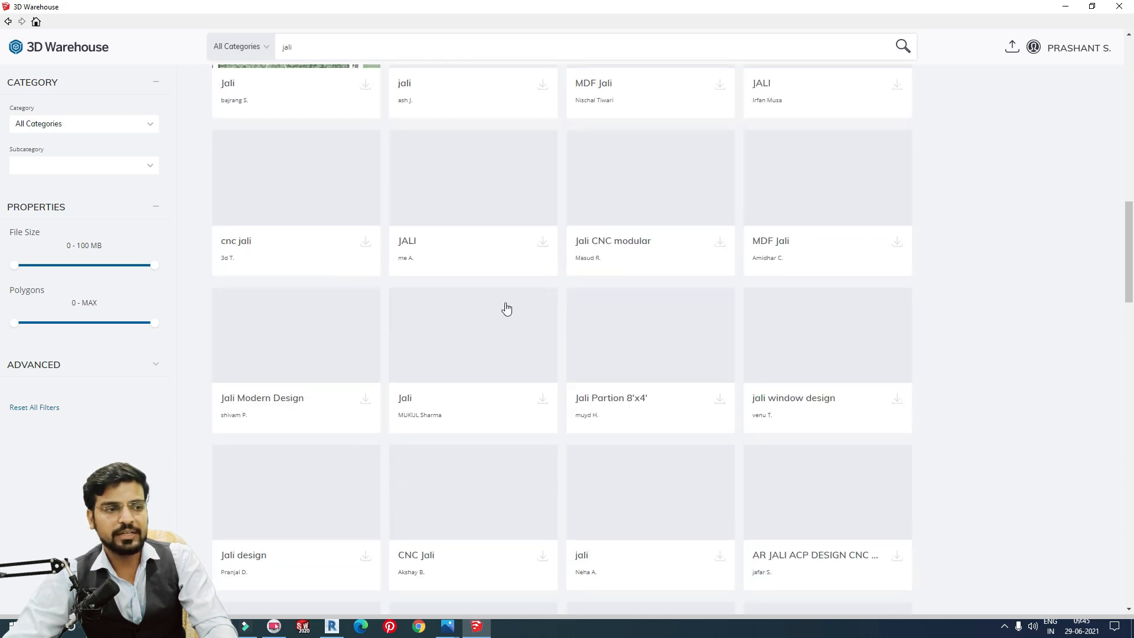
scroll(653, 357, "down", 5)
scroll(631, 352, "up", 6)
scroll(631, 352, "up", 10)
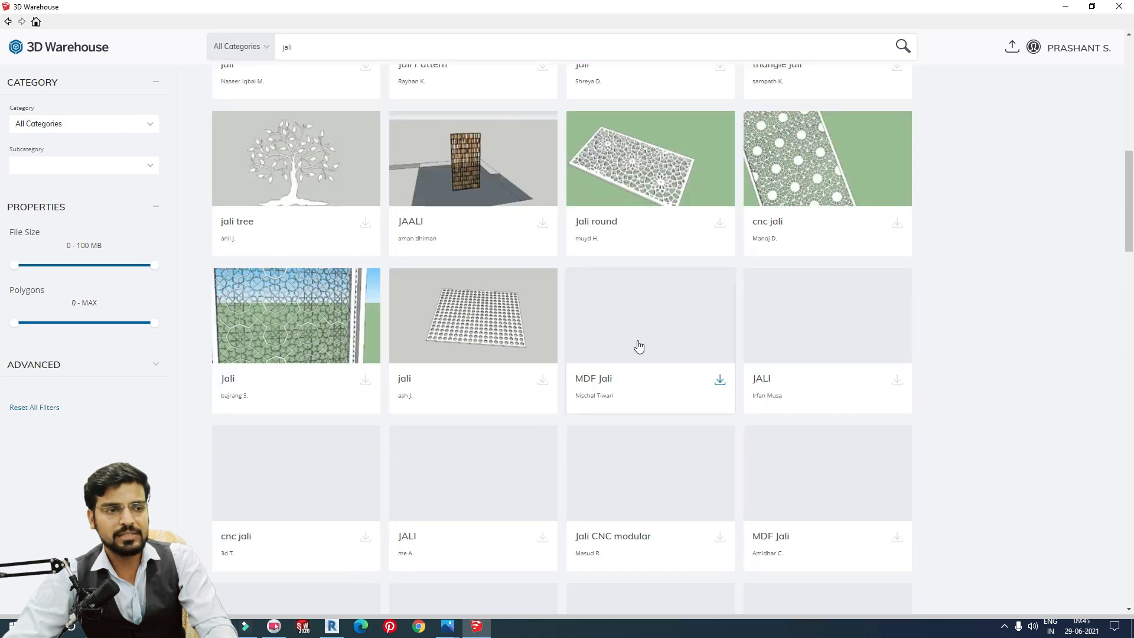
scroll(617, 351, "down", 4)
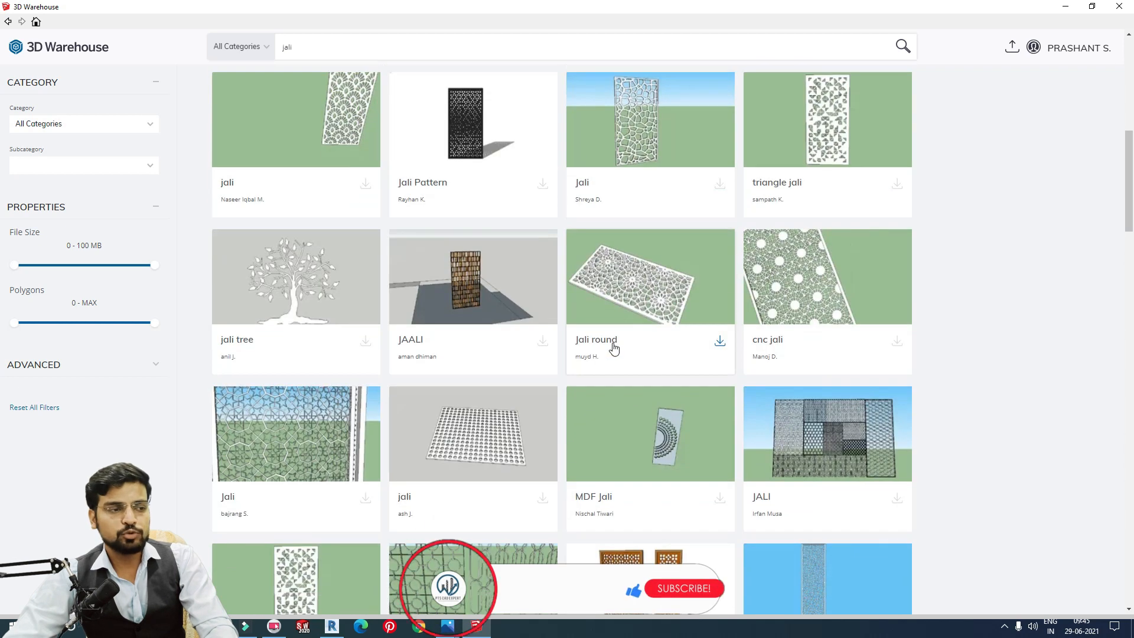
scroll(610, 336, "down", 4)
scroll(599, 388, "down", 3)
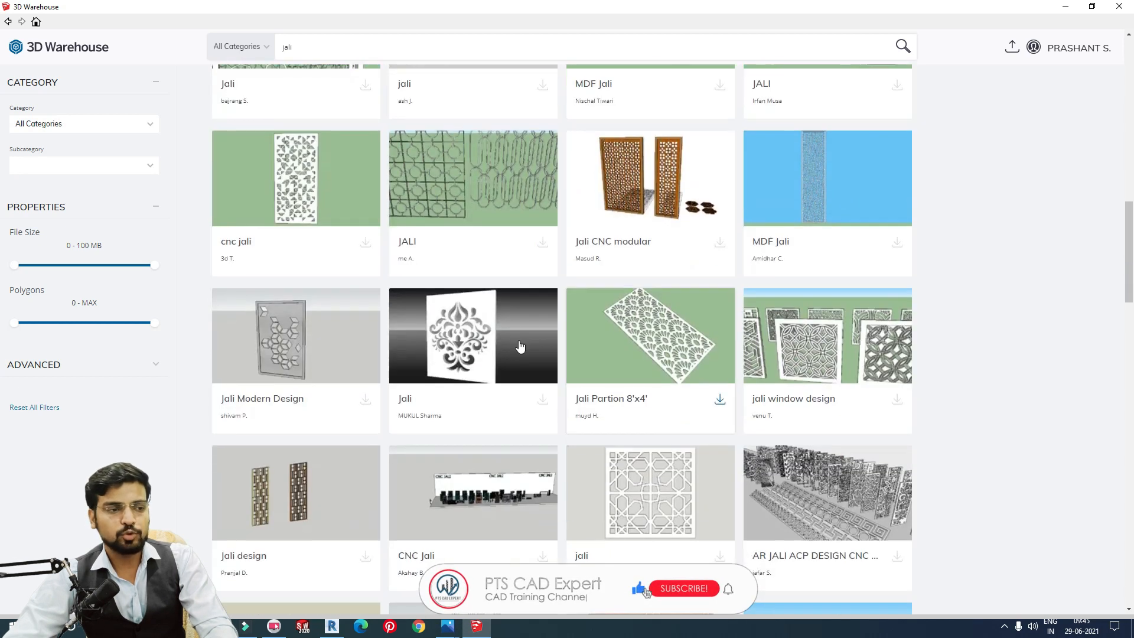
scroll(521, 338, "down", 3)
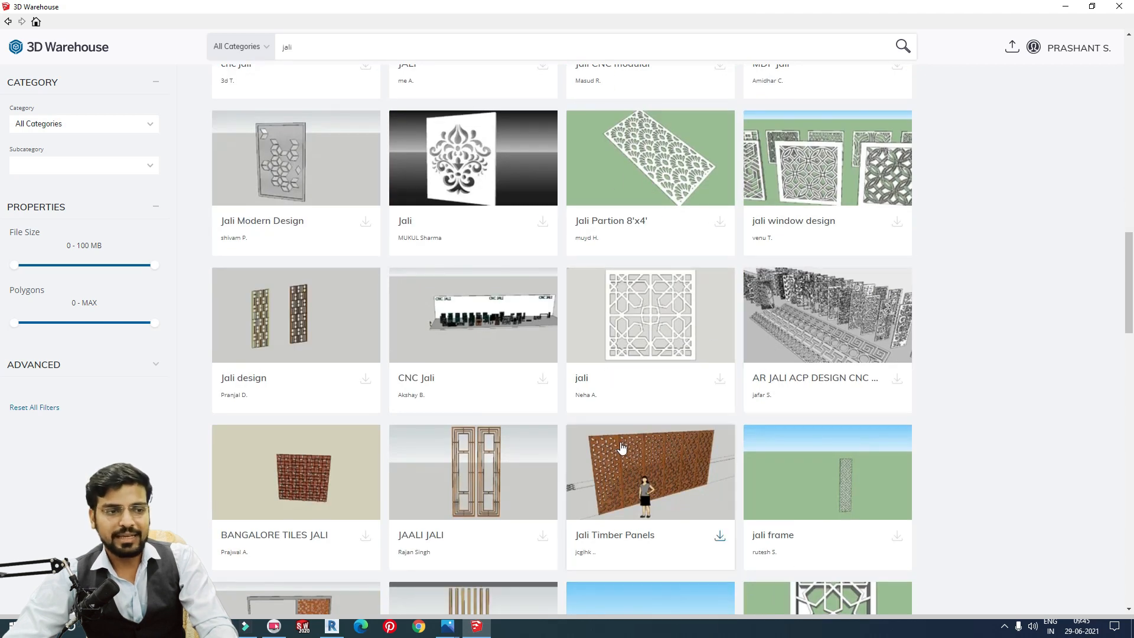
scroll(620, 449, "up", 1)
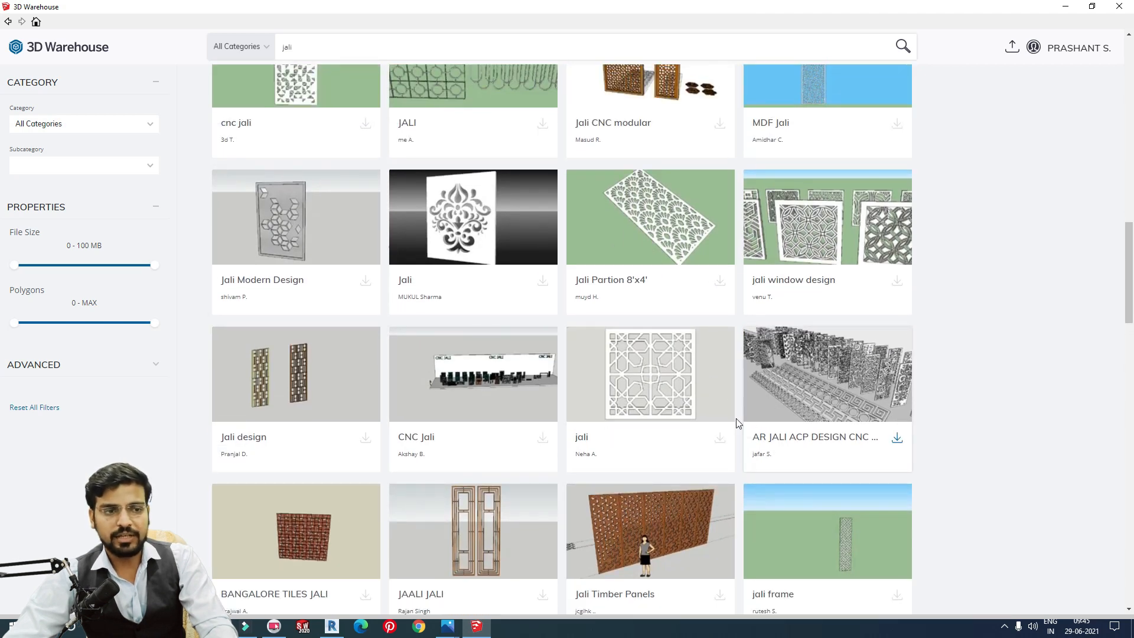
scroll(825, 378, "up", 2)
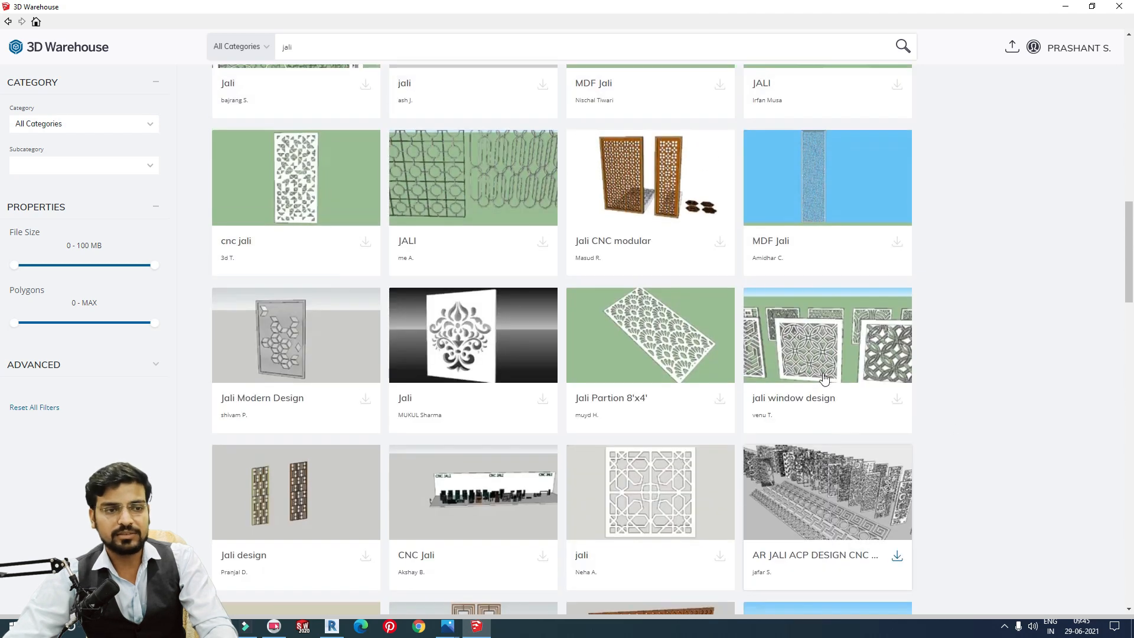
scroll(826, 378, "up", 2)
scroll(728, 395, "up", 4)
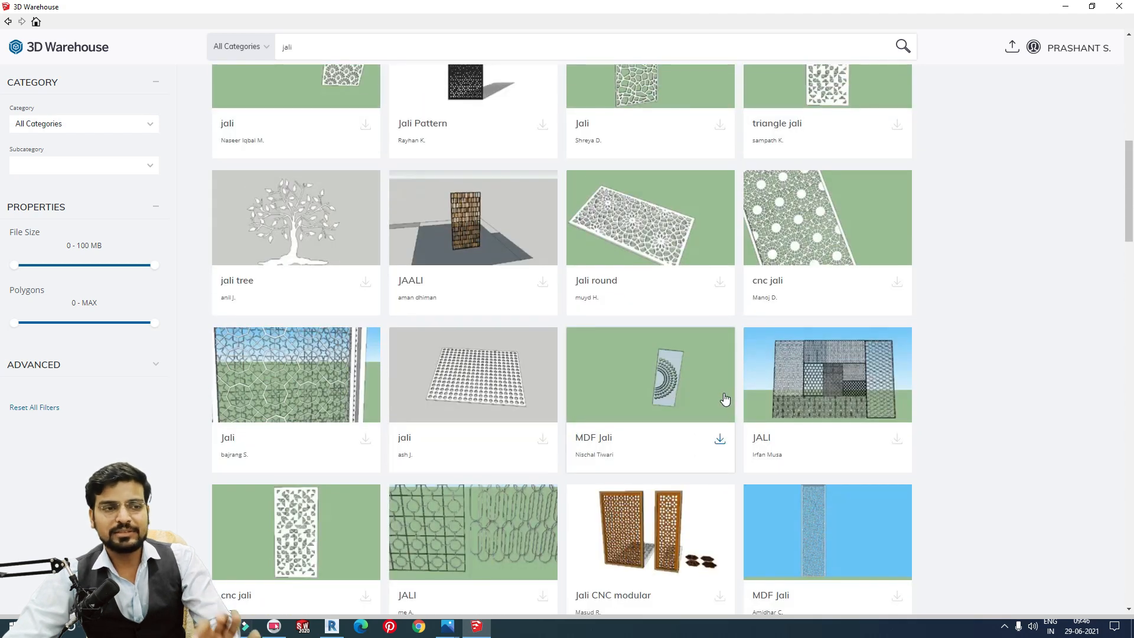
scroll(724, 381, "up", 3)
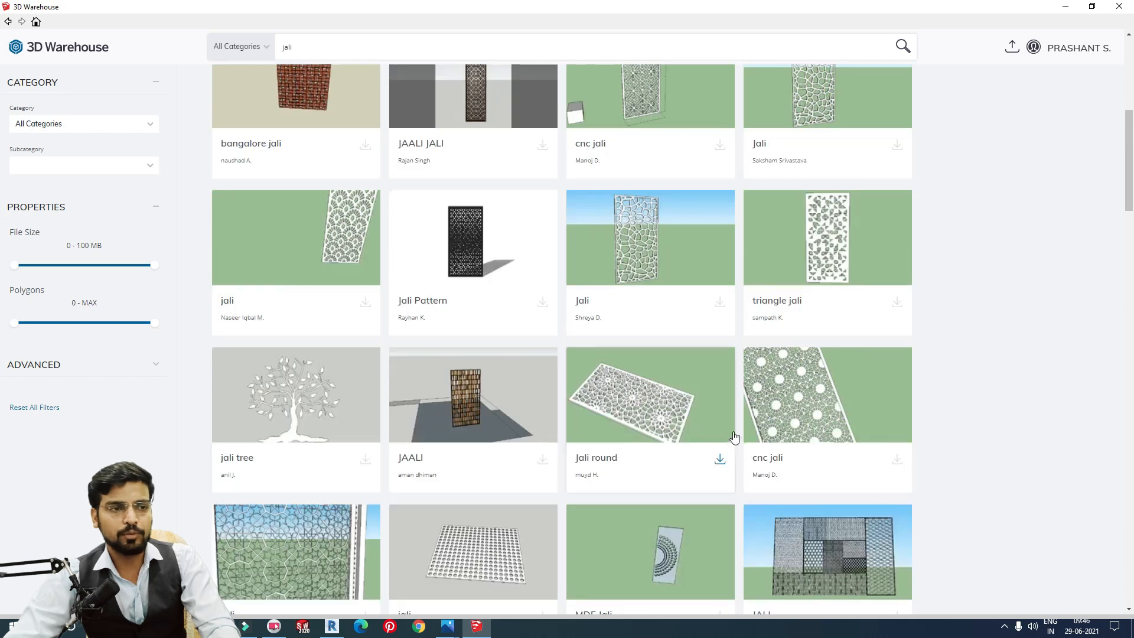
scroll(742, 406, "up", 1)
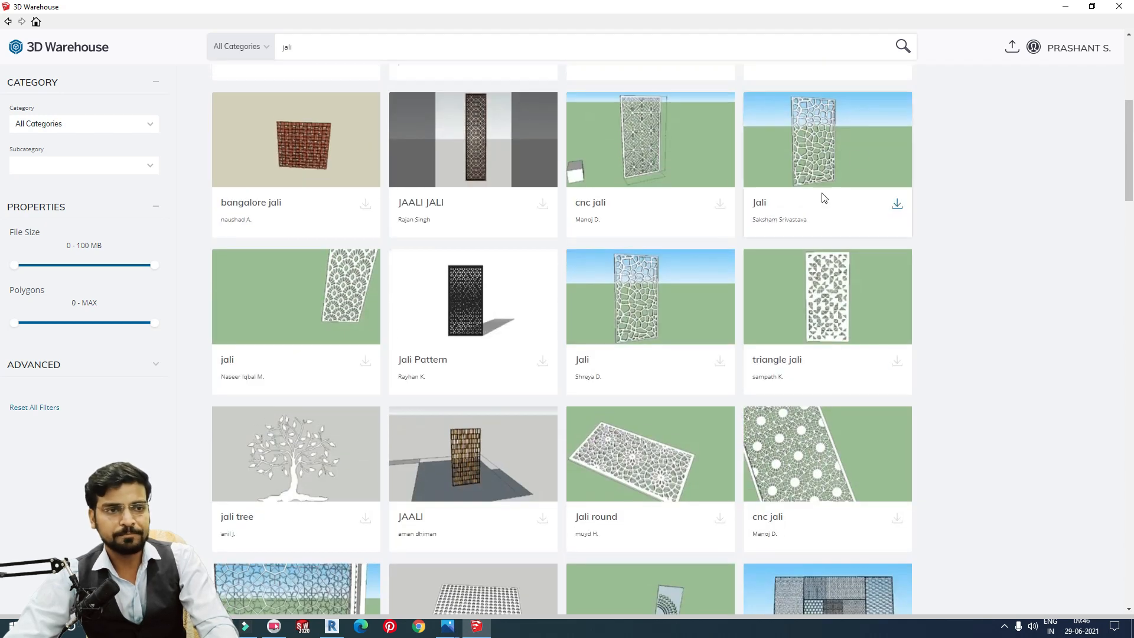
scroll(742, 293, "down", 1)
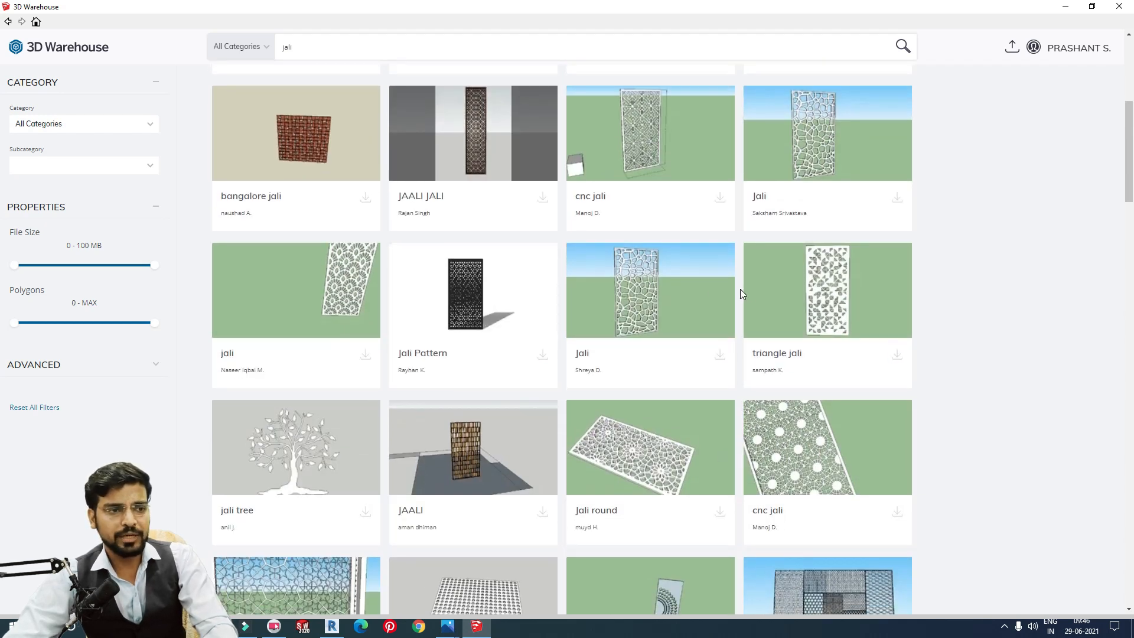
- Download the white Jali panel with the irregular cell pattern directly into the current model
scroll(742, 293, "down", 3)
left_click(644, 130)
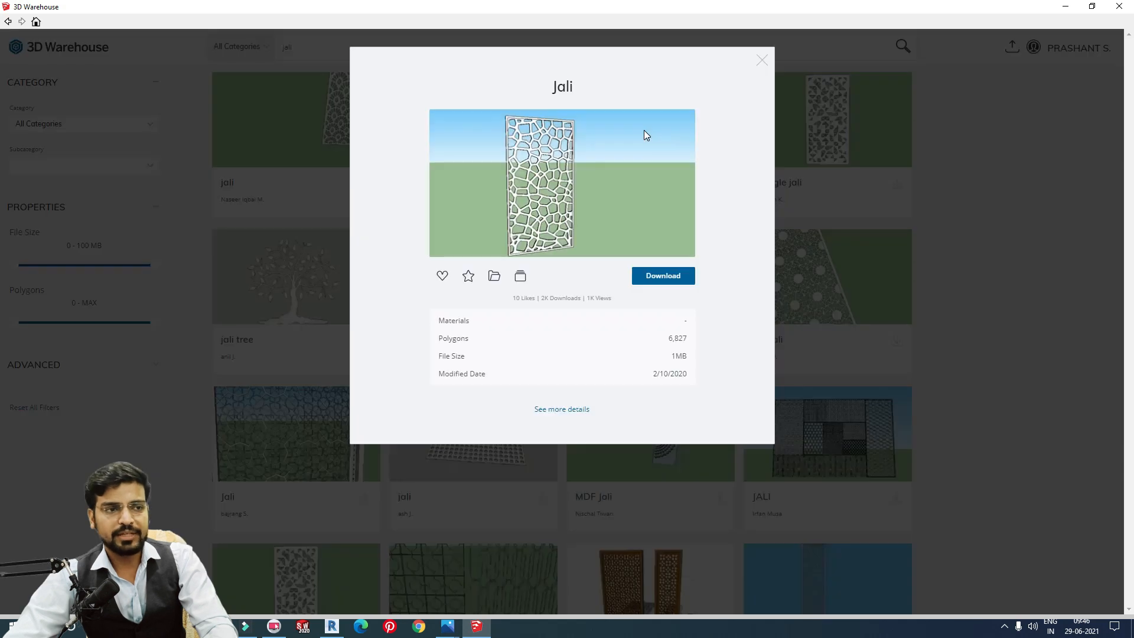
left_click(669, 277)
left_click(534, 338)
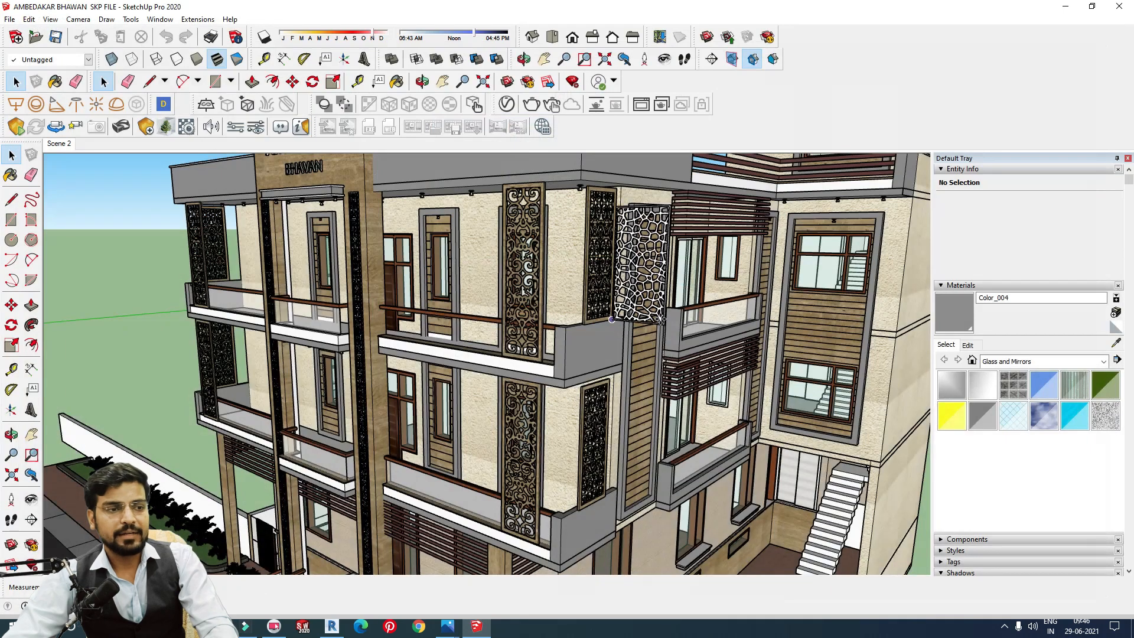
- Place the downloaded Jali panel upright on the open ground beside the building's side boundary wall
middle_click_drag(567, 298, 809, 479)
scroll(518, 254, "down", 3)
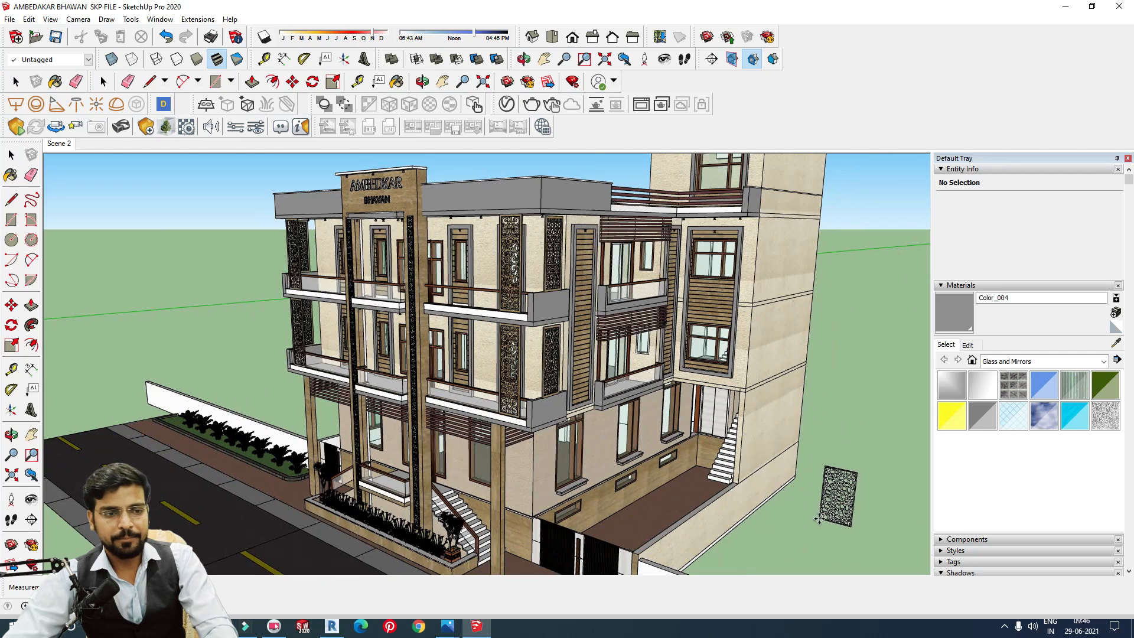
scroll(818, 518, "up", 6)
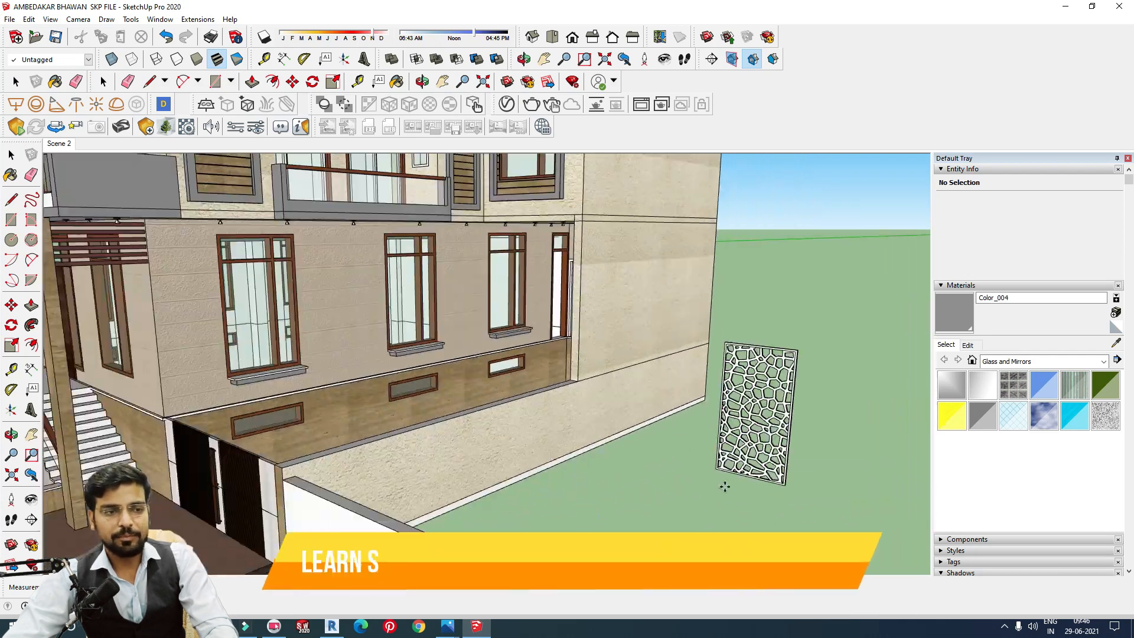
scroll(724, 486, "up", 4)
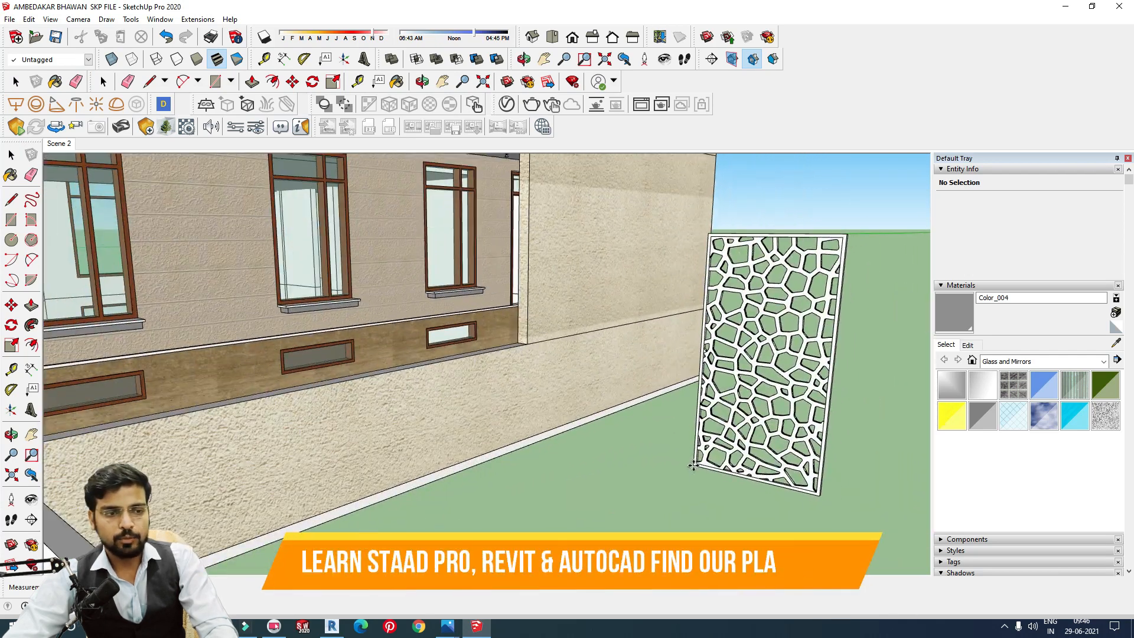
left_click(712, 502)
scroll(592, 342, "down", 3)
scroll(593, 342, "down", 3)
middle_click_drag(593, 343, 726, 384)
scroll(718, 382, "up", 4)
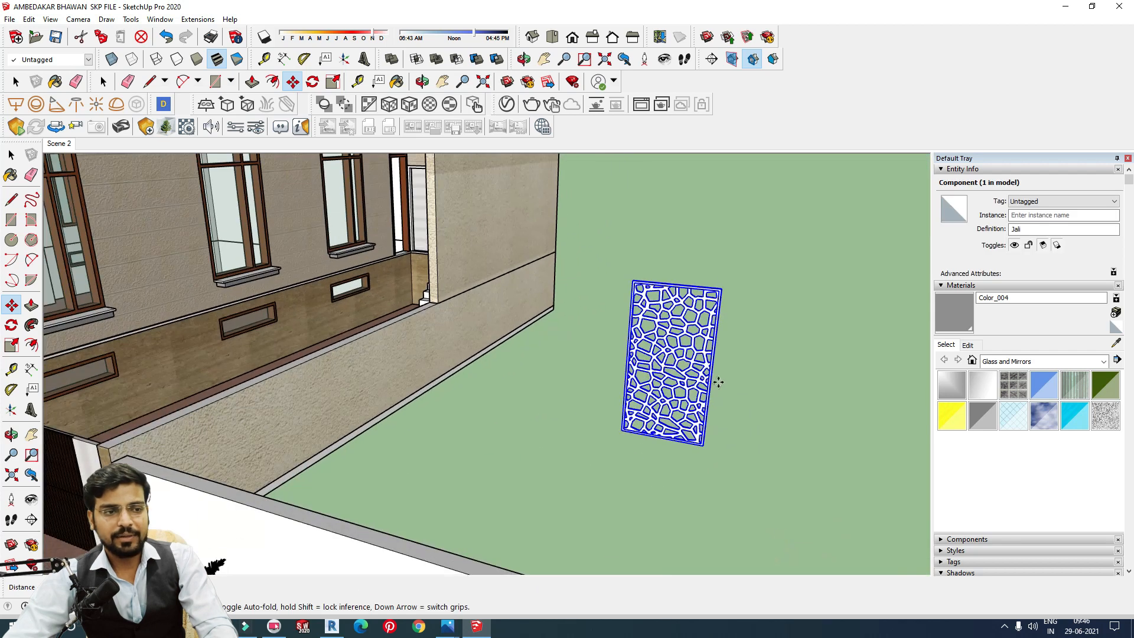
- Copy the scroll-patterned jali with its wooden frame from the upper balcony and paste it on the open ground beside the white jali
scroll(718, 383, "up", 3)
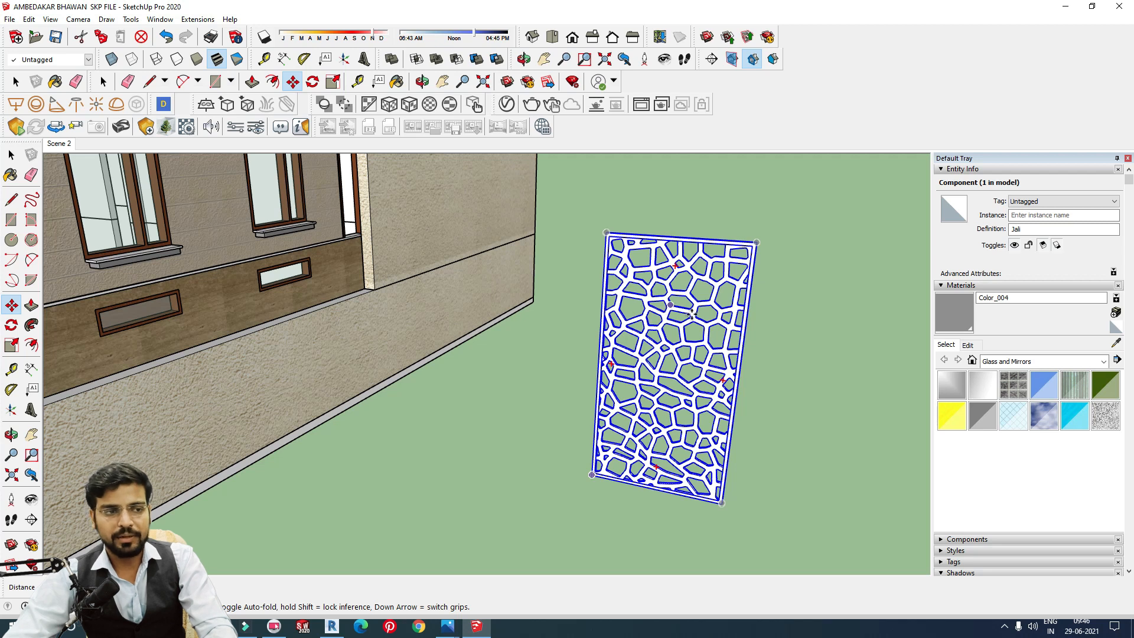
scroll(692, 315, "down", 5)
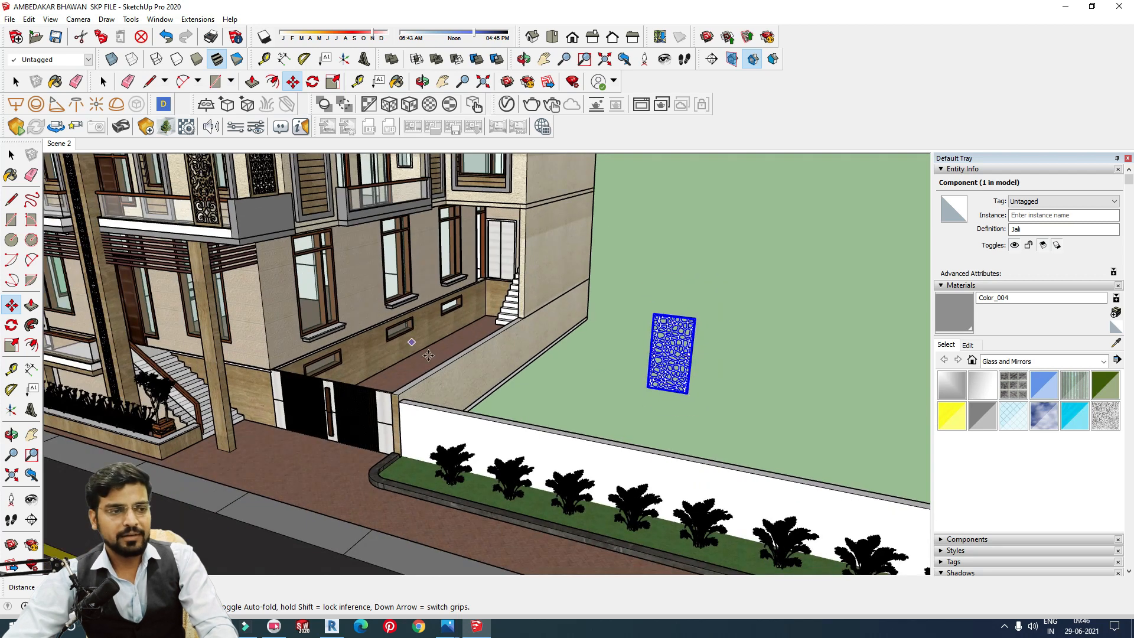
key("space")
scroll(428, 355, "down", 5)
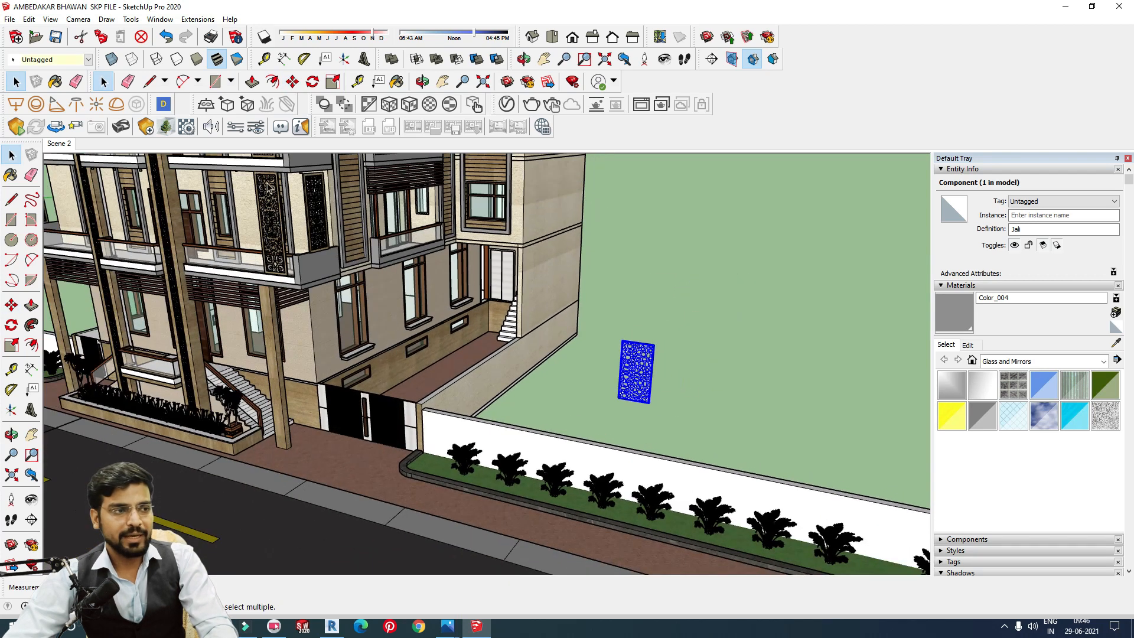
scroll(268, 186, "up", 3)
left_click(273, 218)
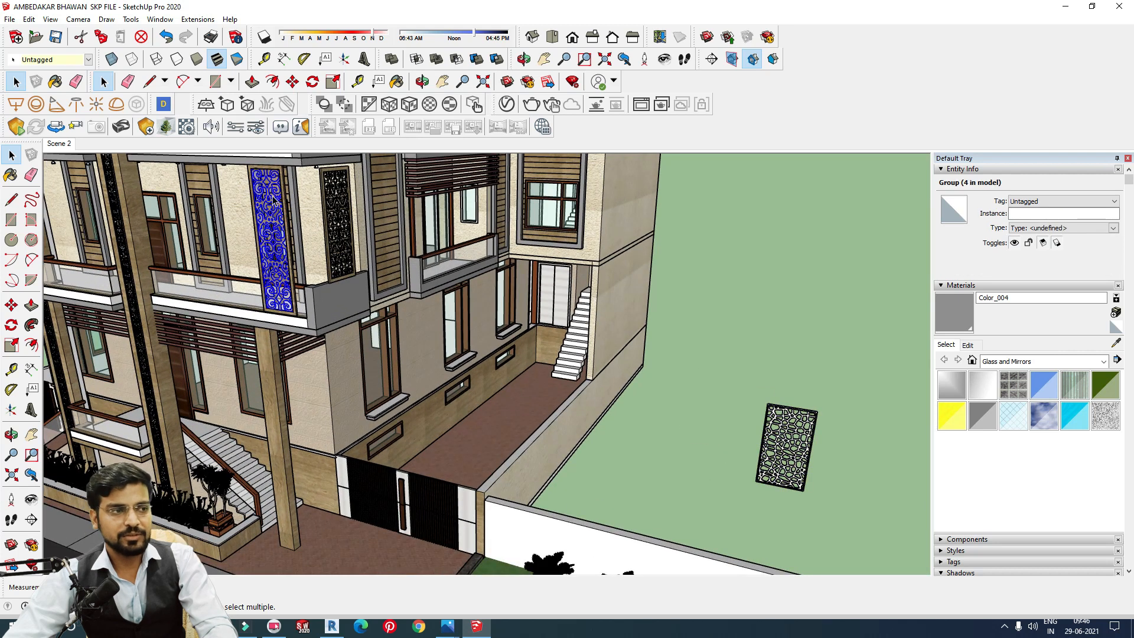
scroll(273, 200, "up", 3)
left_click(404, 236)
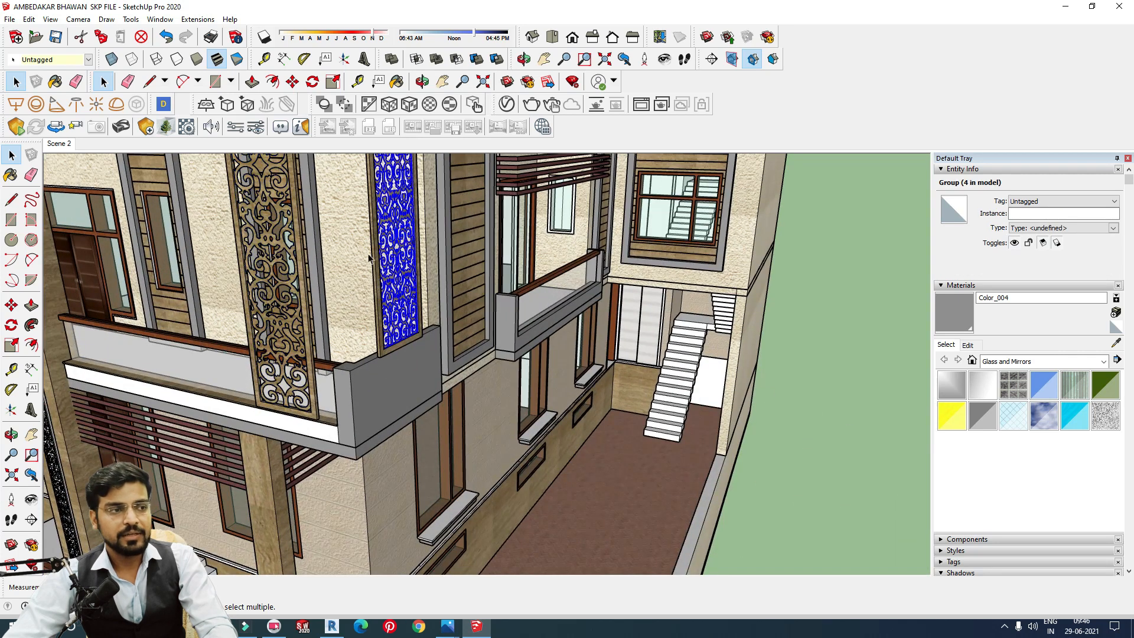
left_click(276, 234)
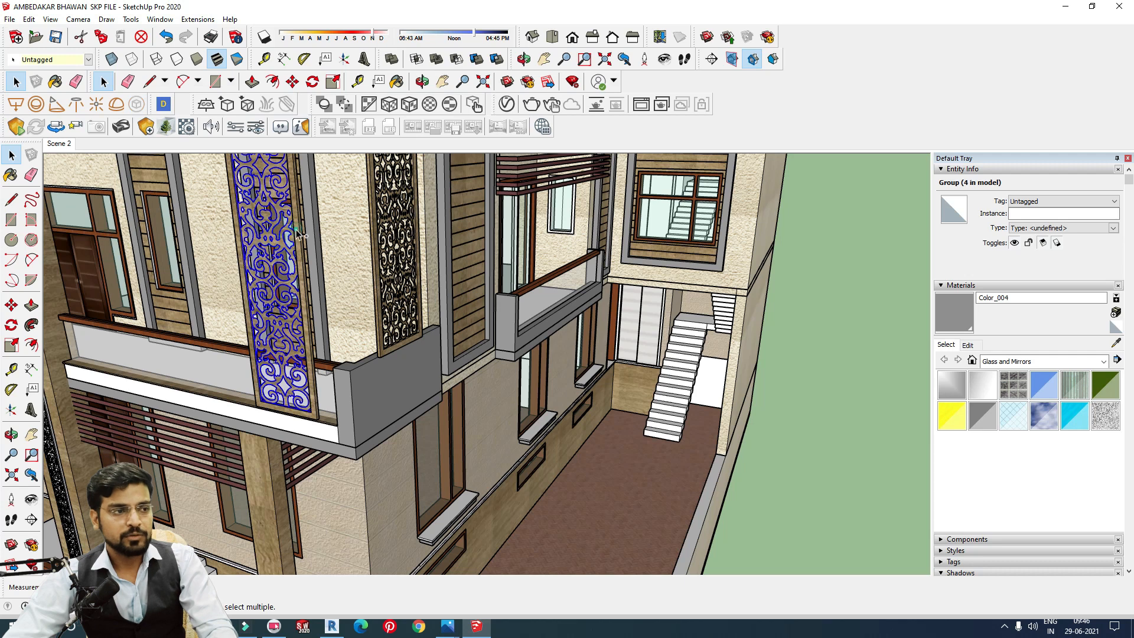
left_click(281, 237, "shift")
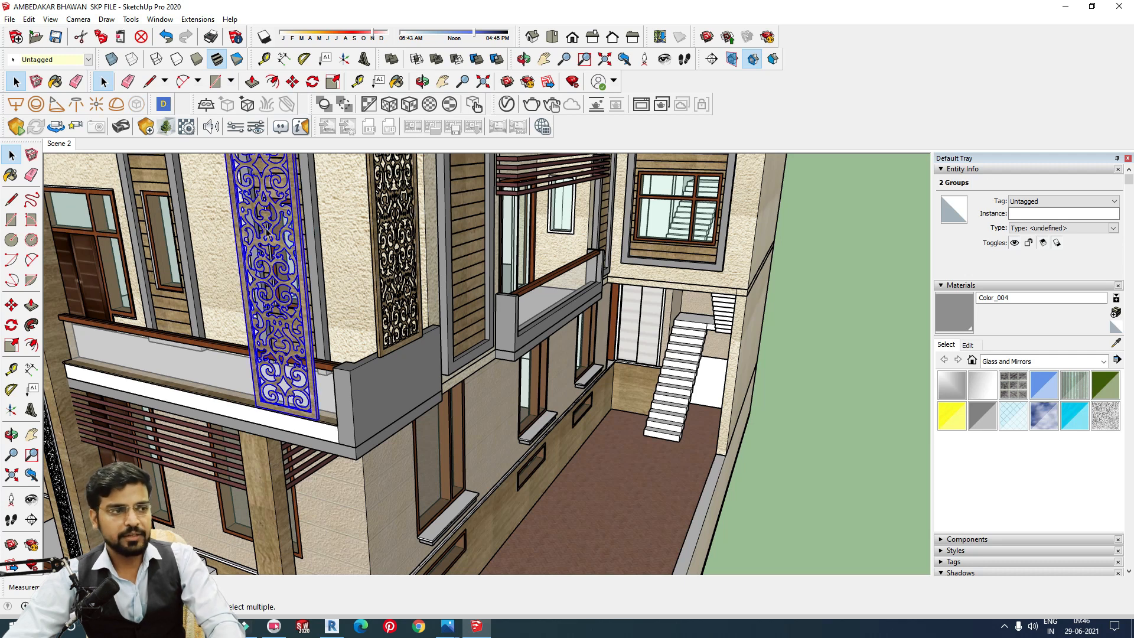
scroll(285, 238, "down", 6)
scroll(767, 473, "up", 3)
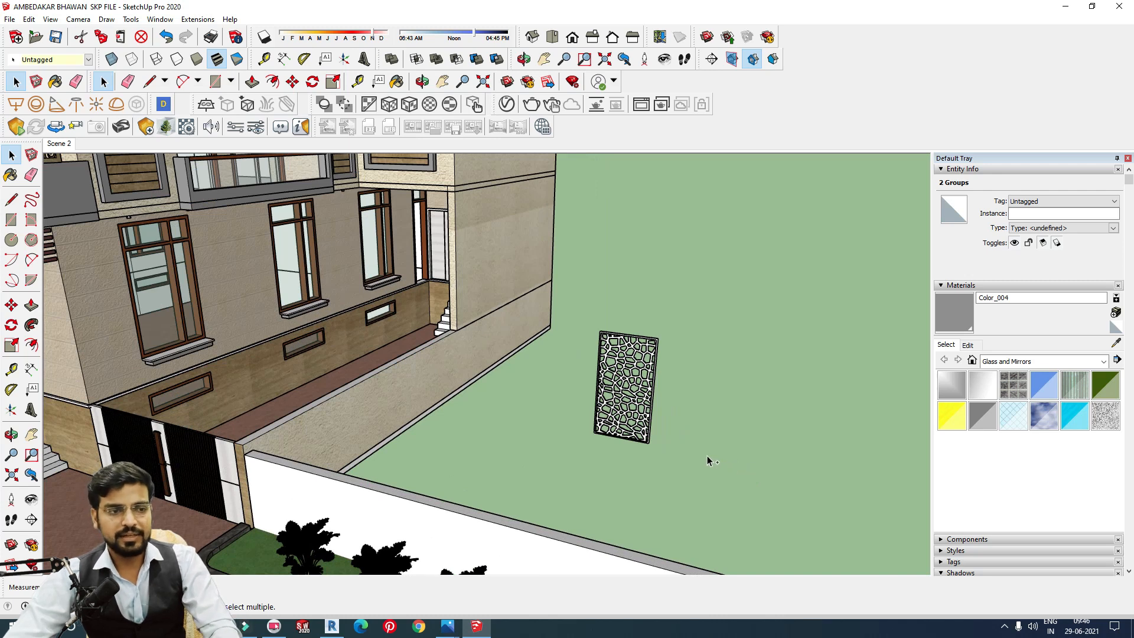
scroll(696, 438, "down", 1)
key("ctrl+v")
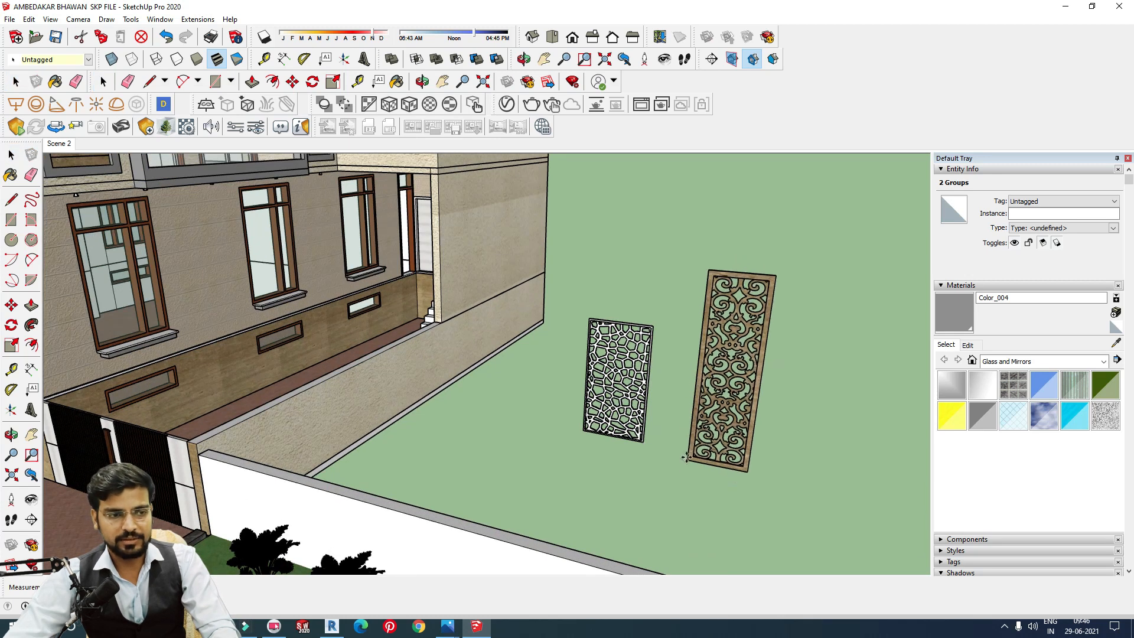
left_click(710, 456)
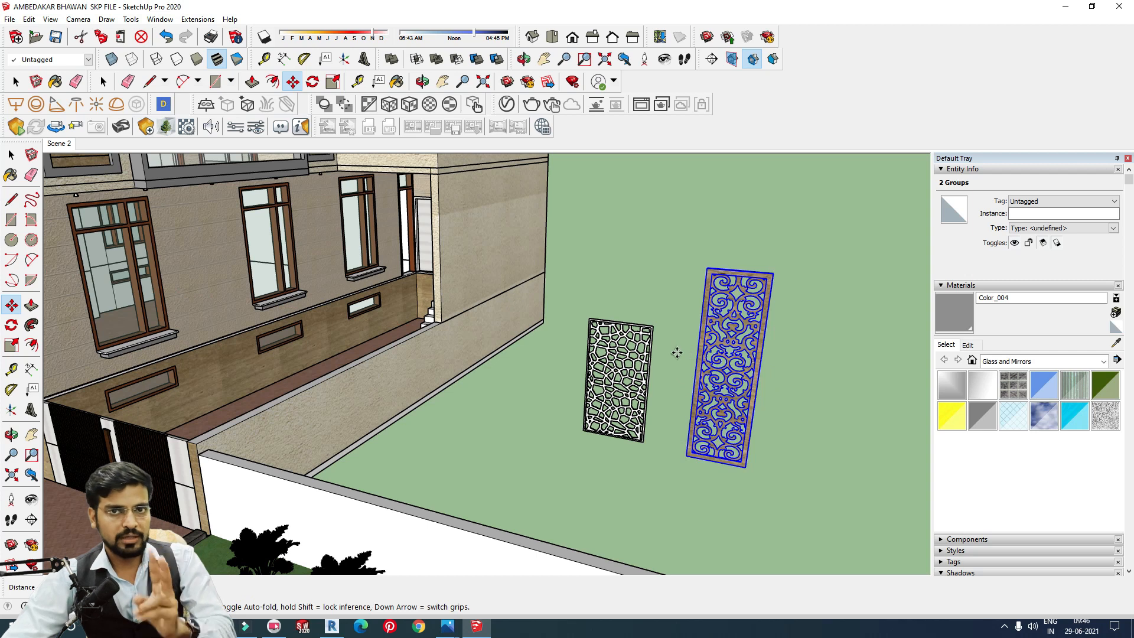
- Make the pasted scroll jali and its frame into one component with the definition name "jali new design"
scroll(677, 371, "down", 2)
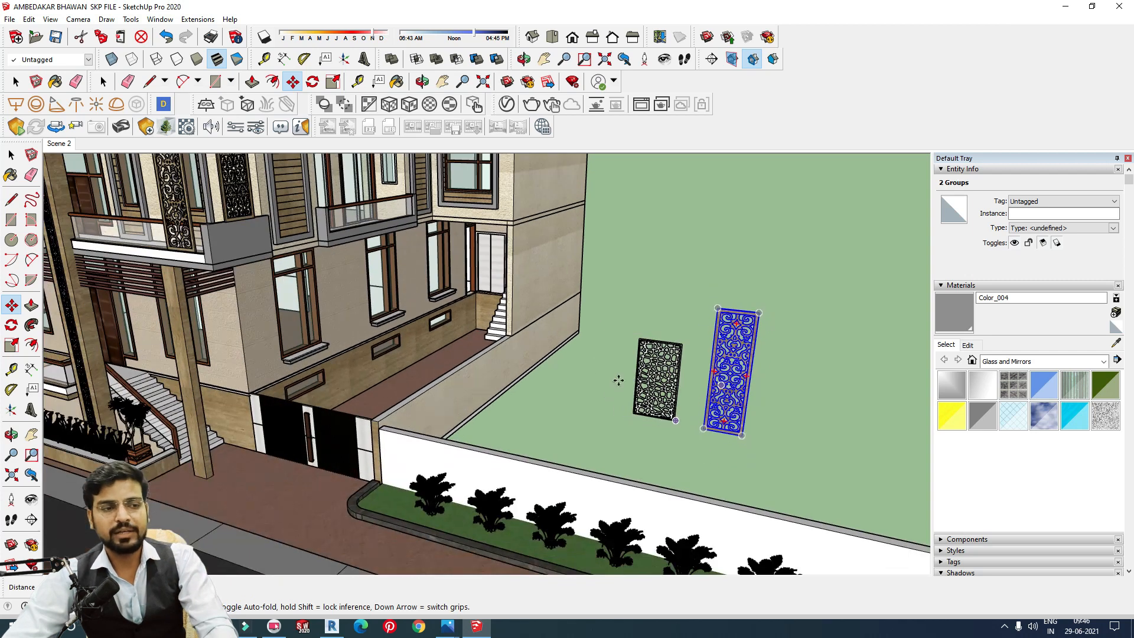
scroll(688, 378, "up", 1)
scroll(825, 398, "down", 2)
scroll(805, 397, "up", 4)
scroll(770, 397, "up", 1)
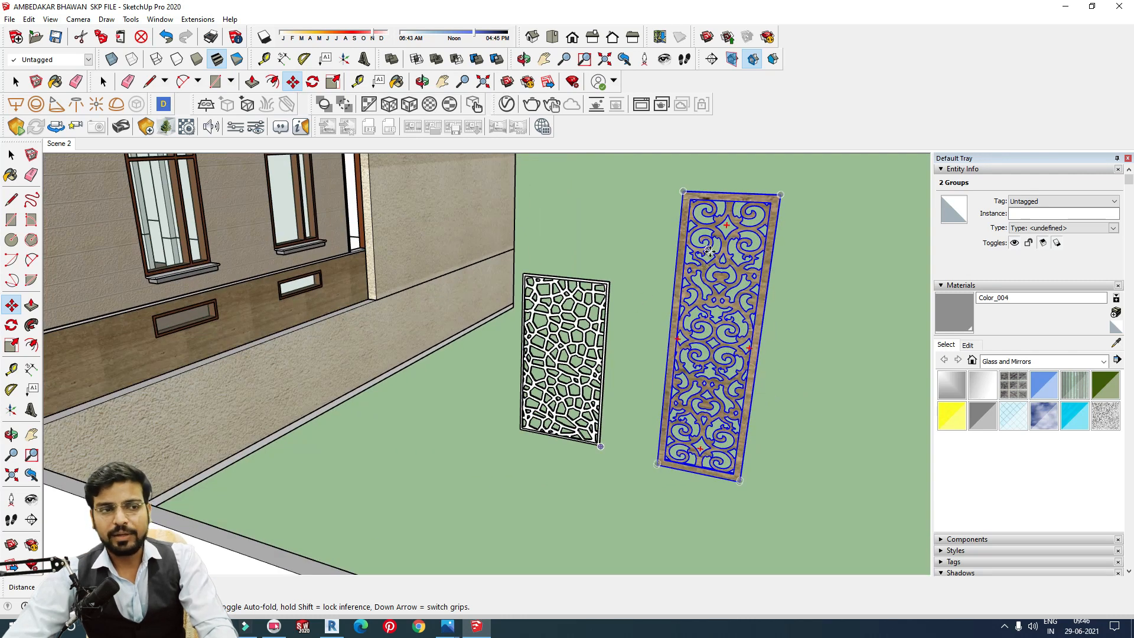
right_click(706, 252)
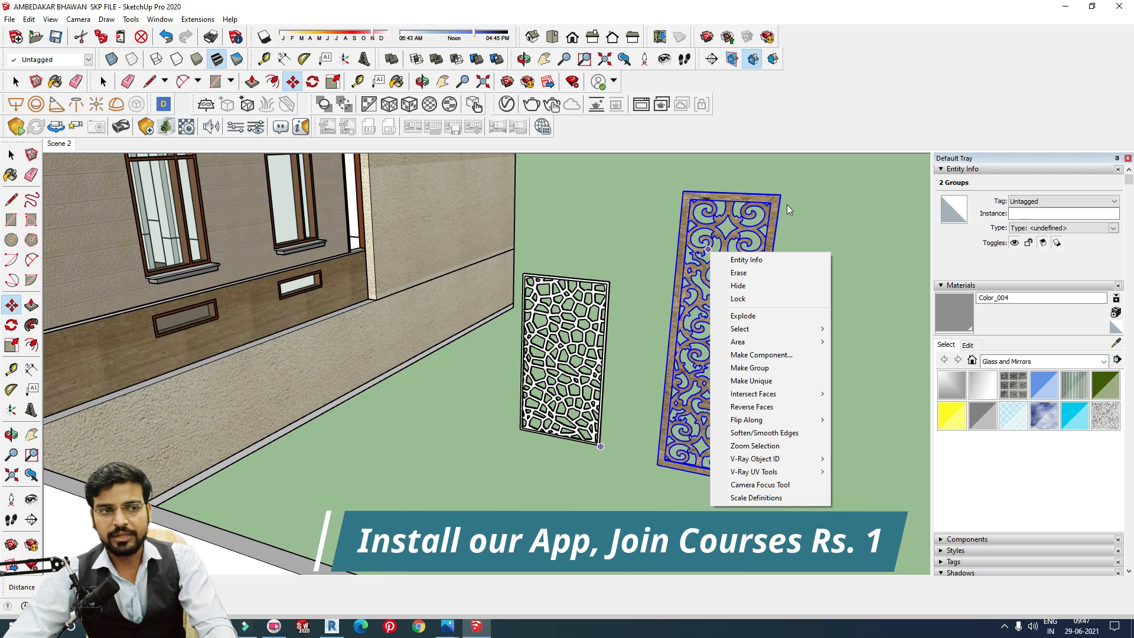
left_click(764, 355)
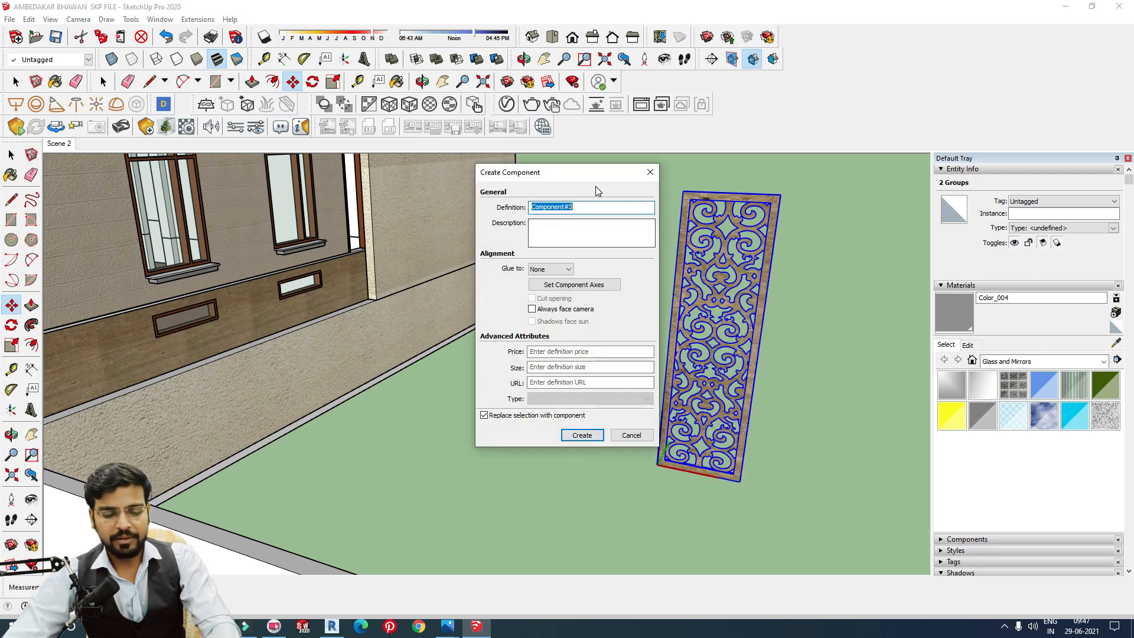
type("jali new design")
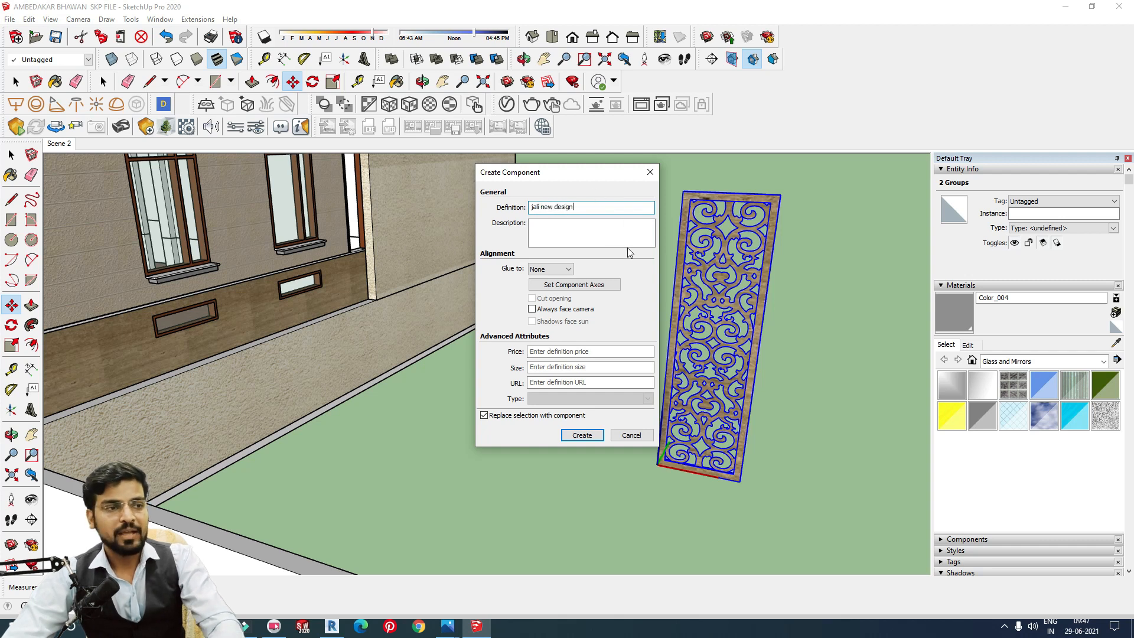
left_click(582, 435)
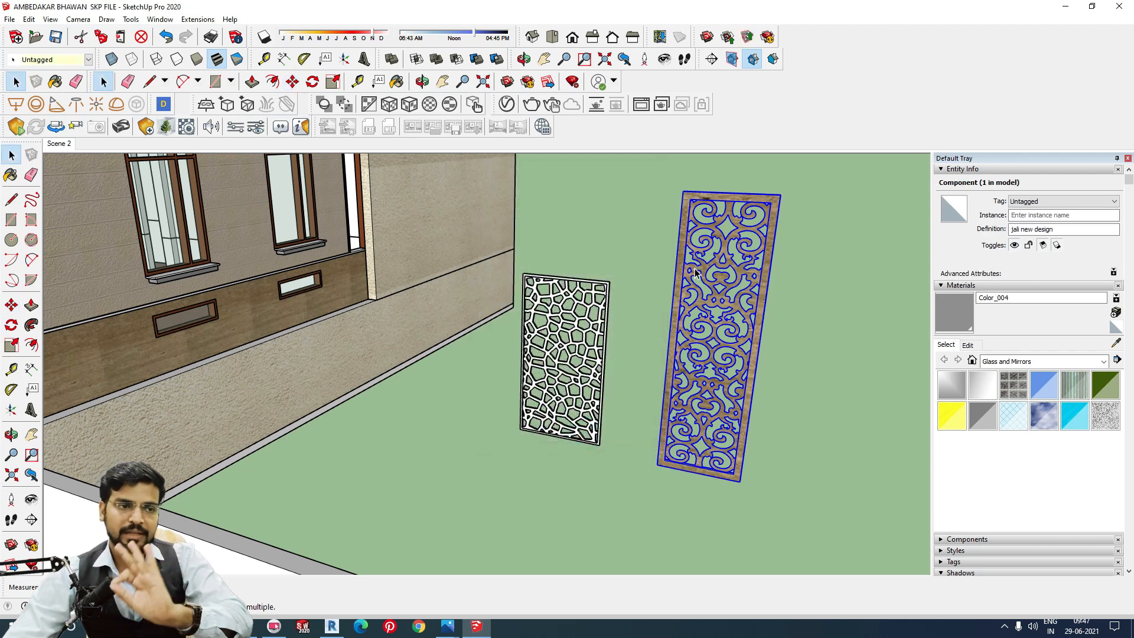
- Save the scroll jali component to the Desktop as "jali new design" in SketchUp 2018 format
right_click(725, 247)
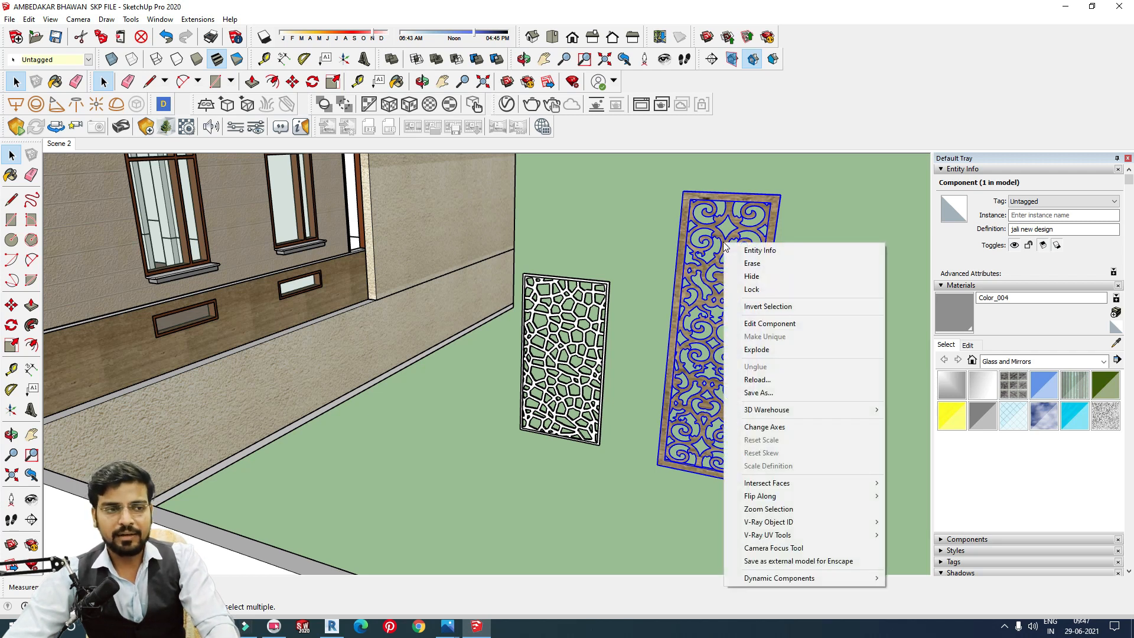
left_click(766, 393)
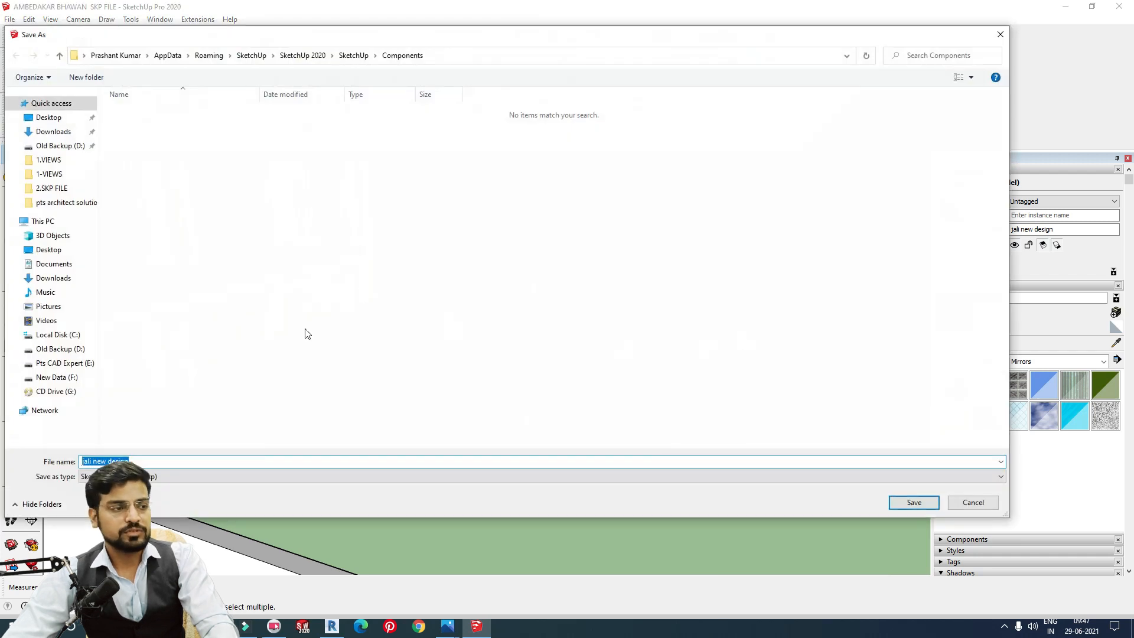
left_click(193, 477)
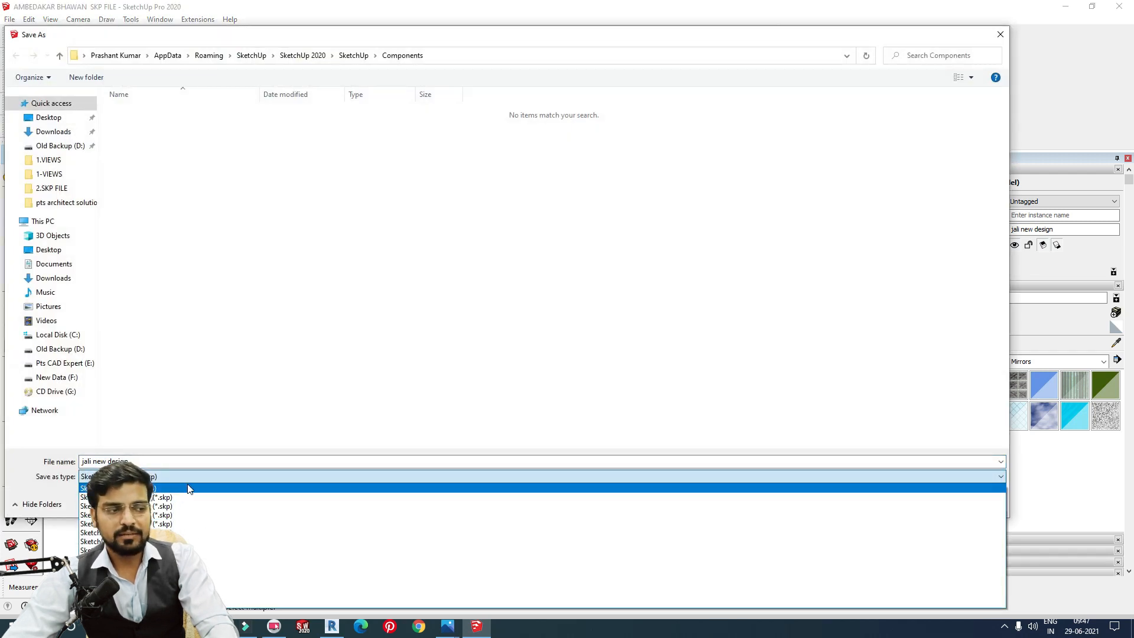
left_click(178, 507)
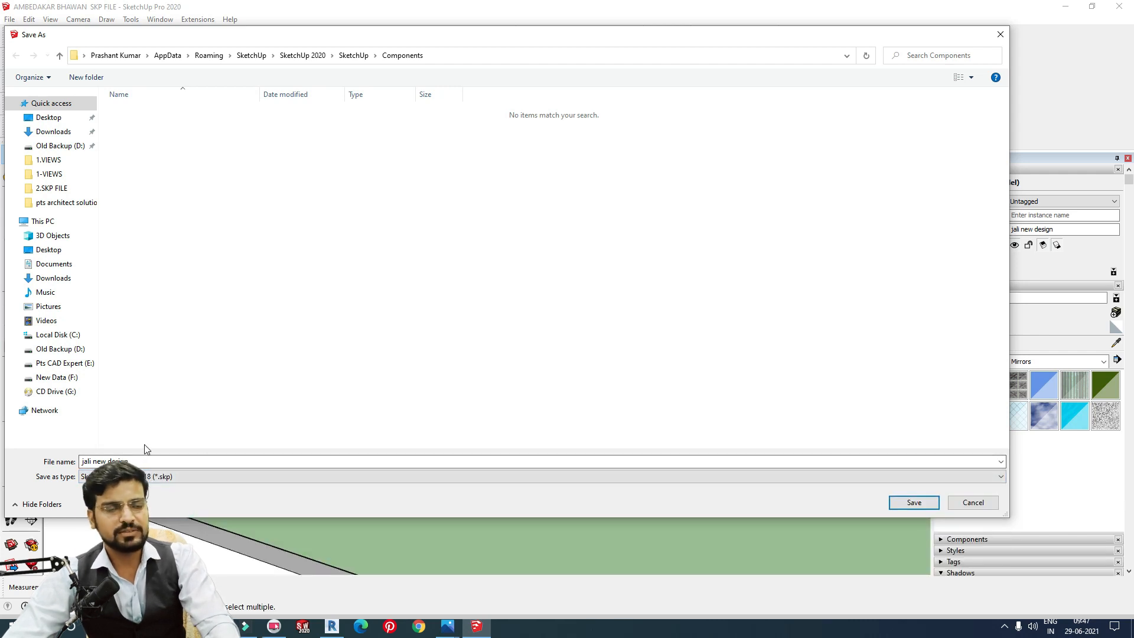
left_click(48, 117)
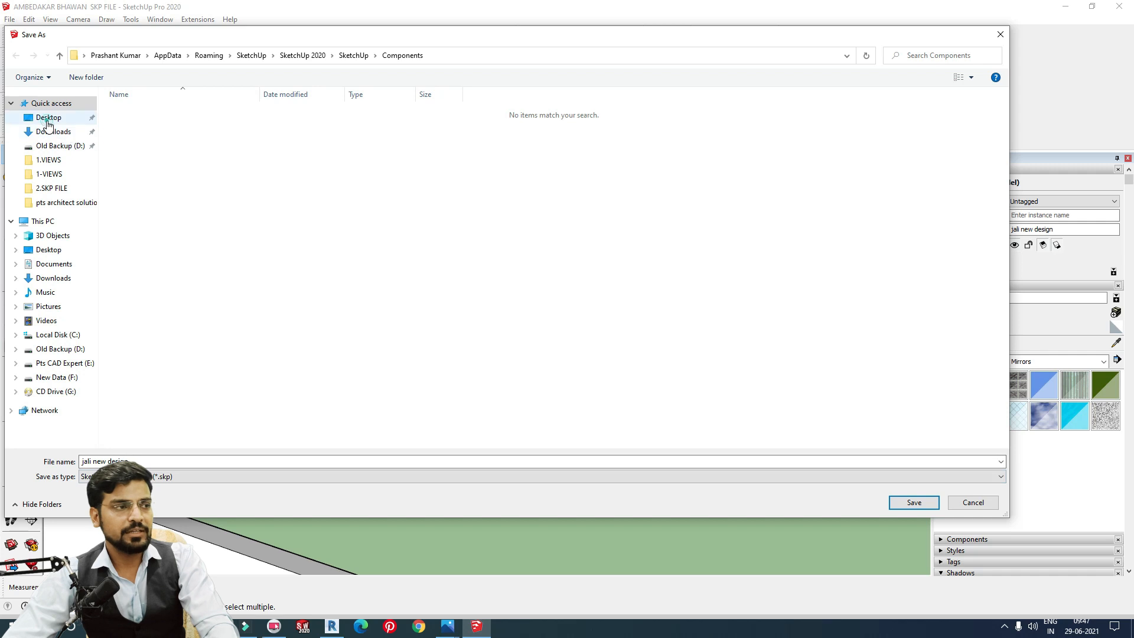
left_click(915, 502)
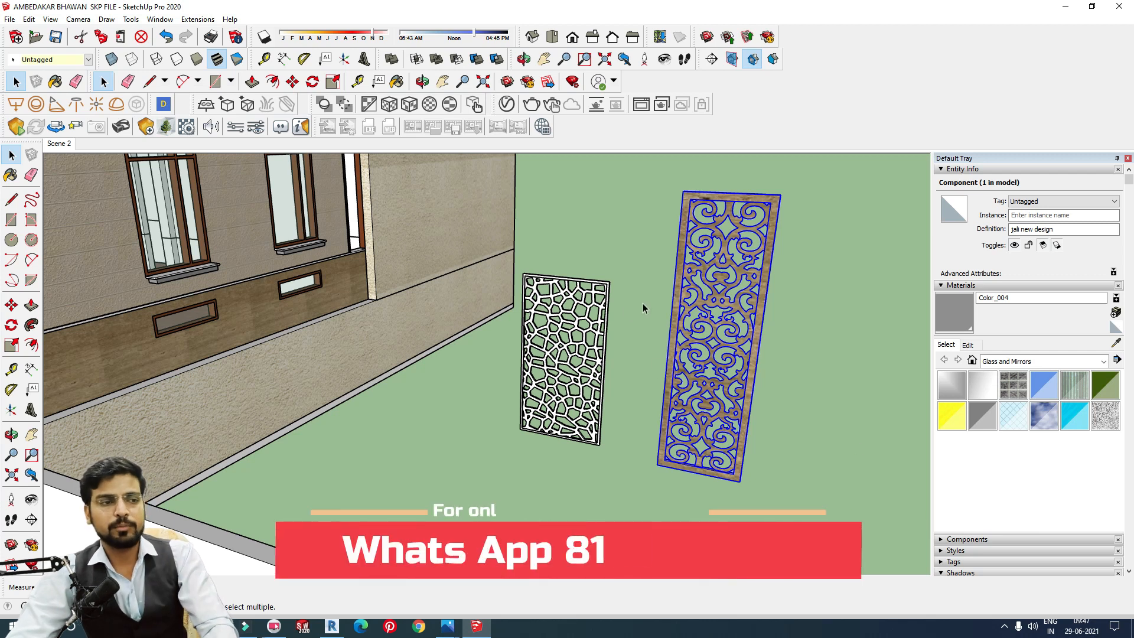
- Save the white irregular-cell Jali component to the Desktop as the file "jali 2"
mouse_move(720, 331)
middle_mouse_down()
mouse_move(739, 337)
mouse_move(720, 346)
middle_mouse_up()
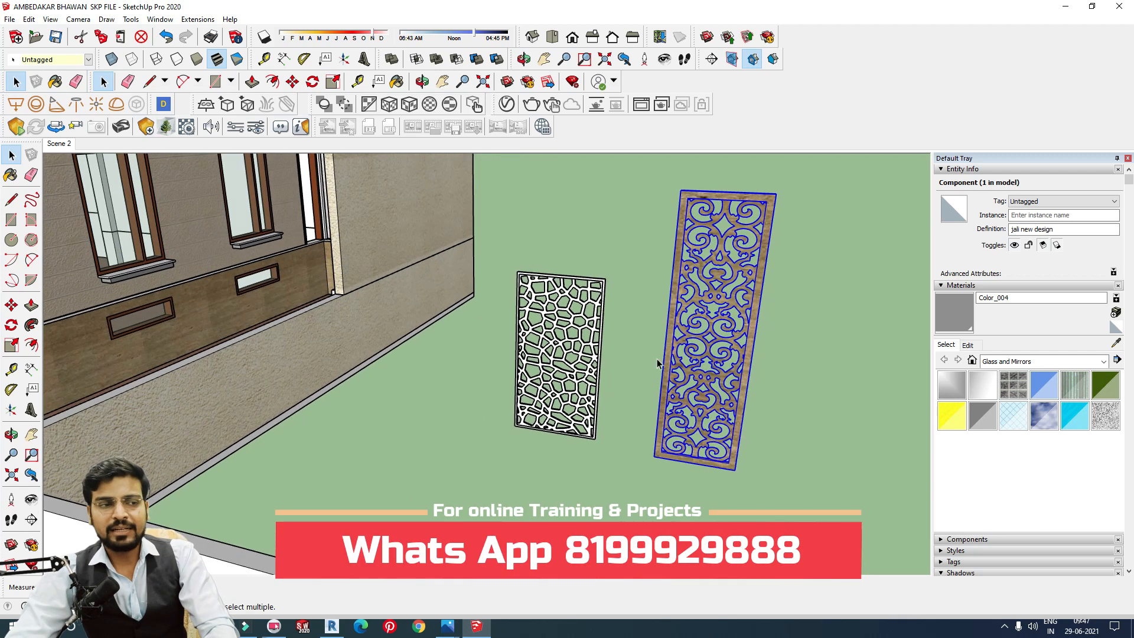
left_click(558, 322)
scroll(555, 318, "up", 5)
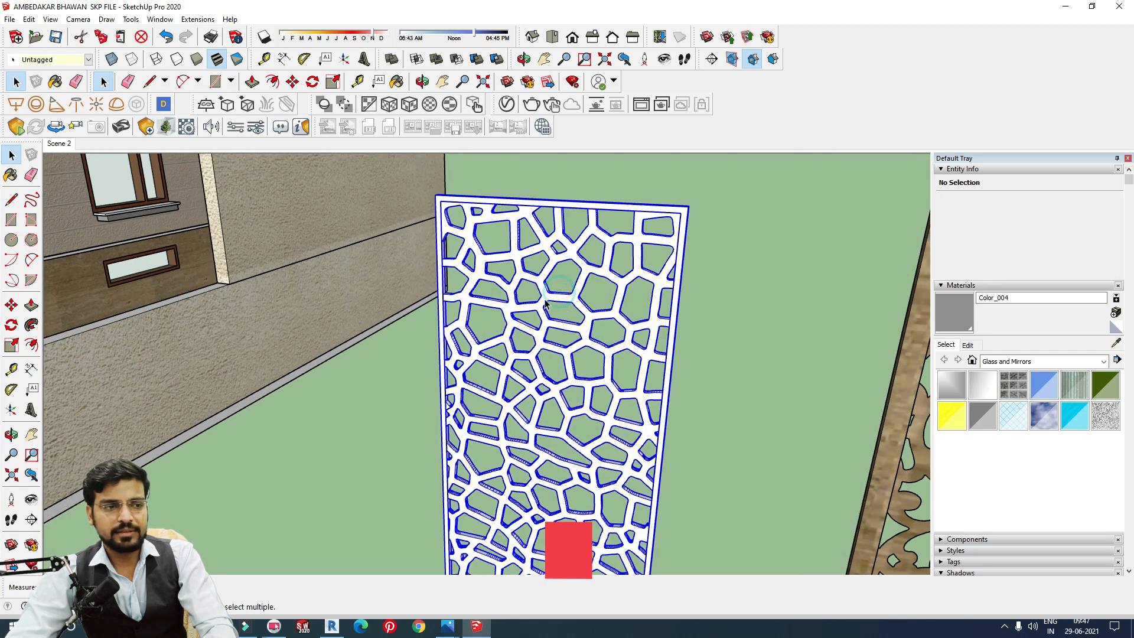
right_click(545, 302)
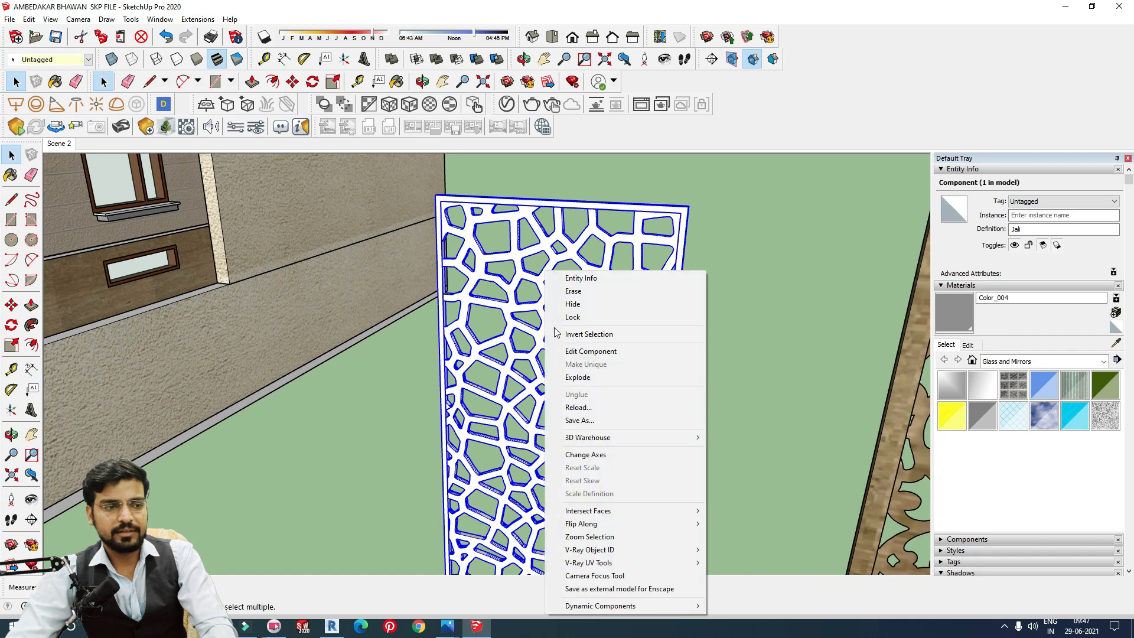
left_click(582, 420)
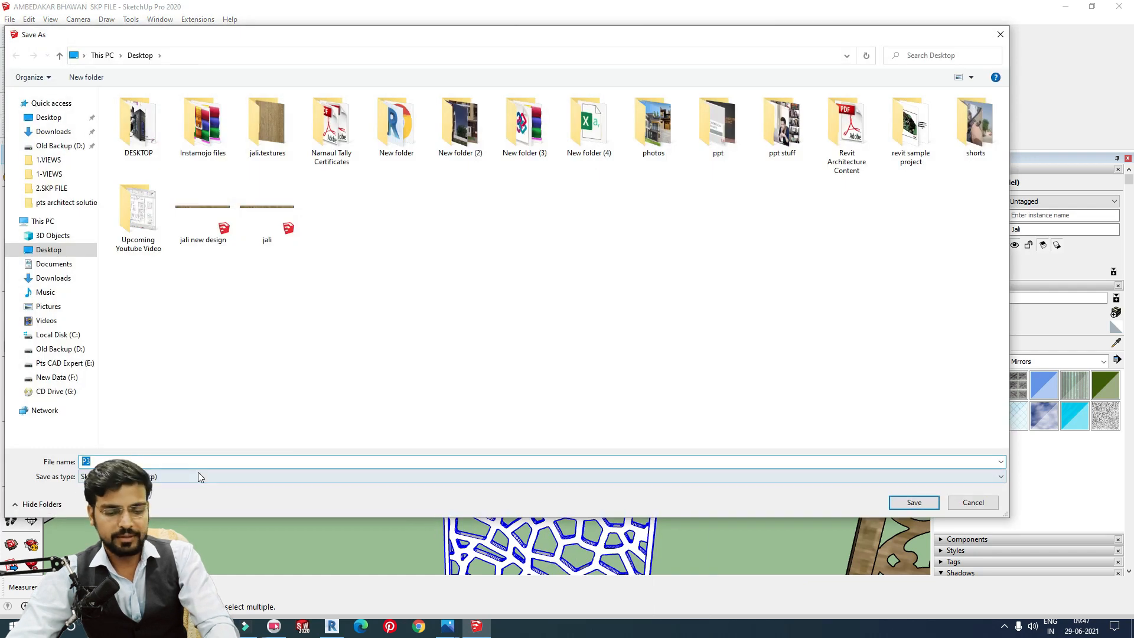
type("jali")
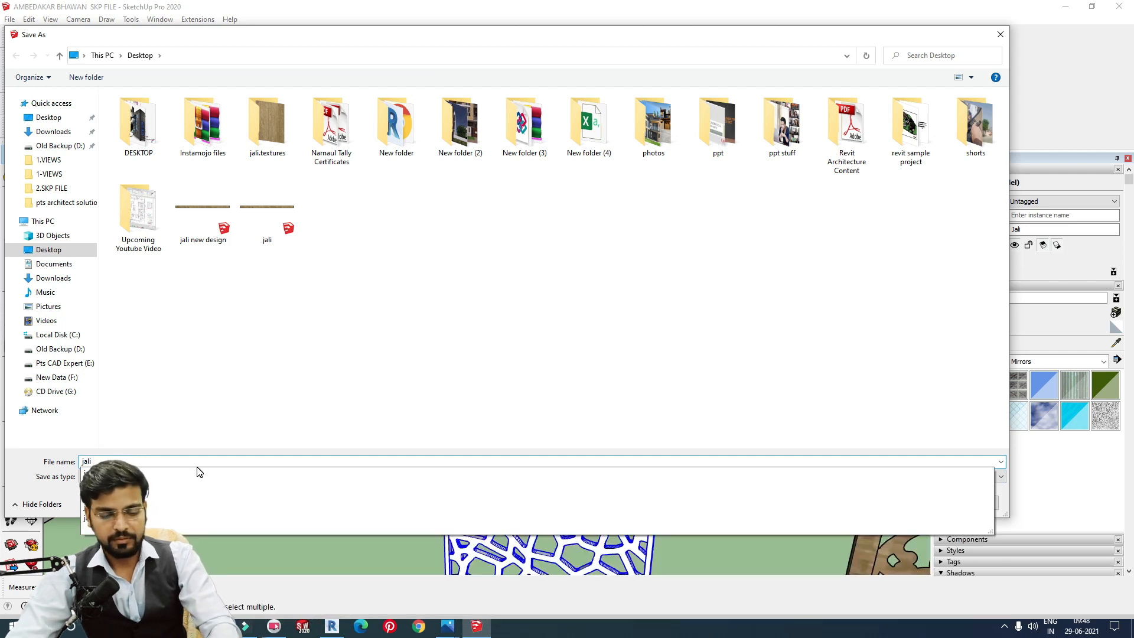
type(" 2")
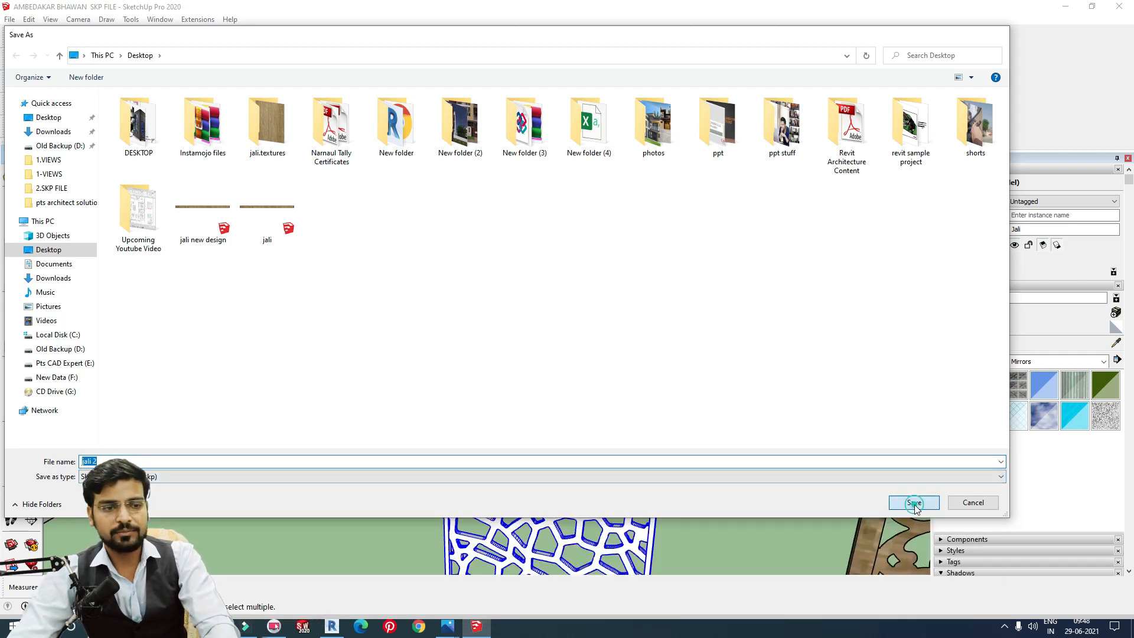
left_click(915, 504)
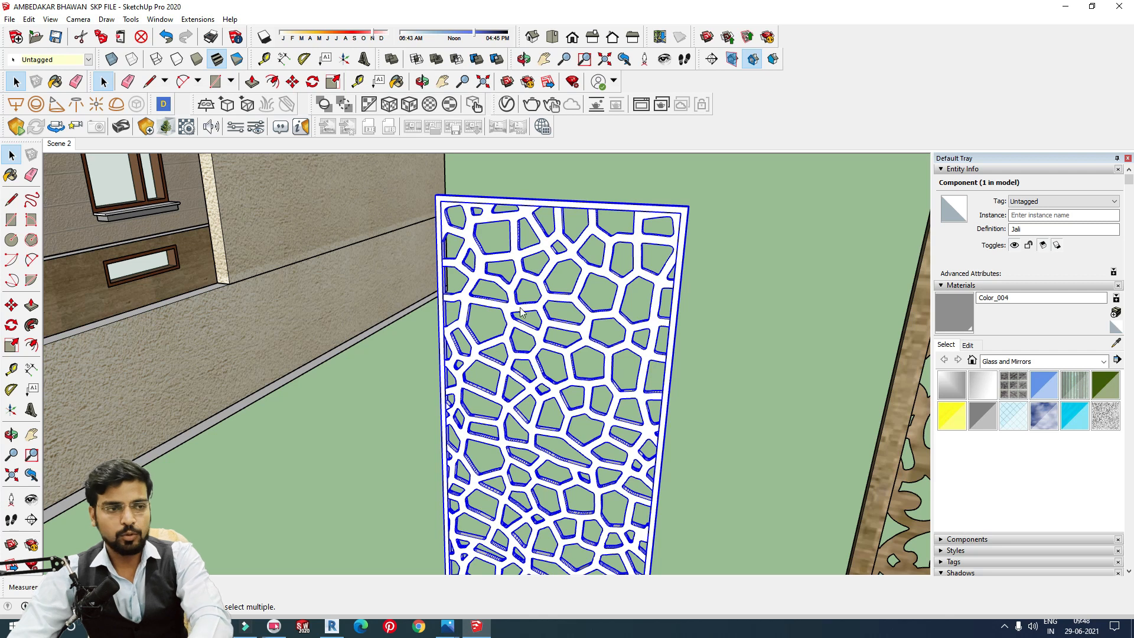
- Open the "jali new design" file from the Desktop without saving the building model, and view the panel up close
key("ctrl+o")
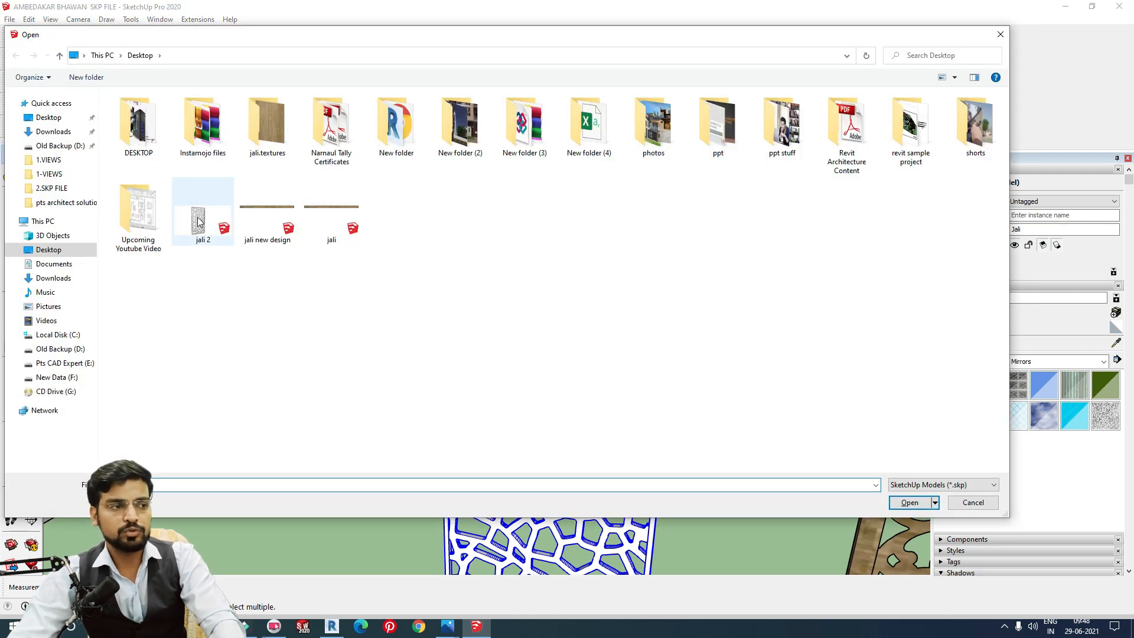
left_click(196, 223)
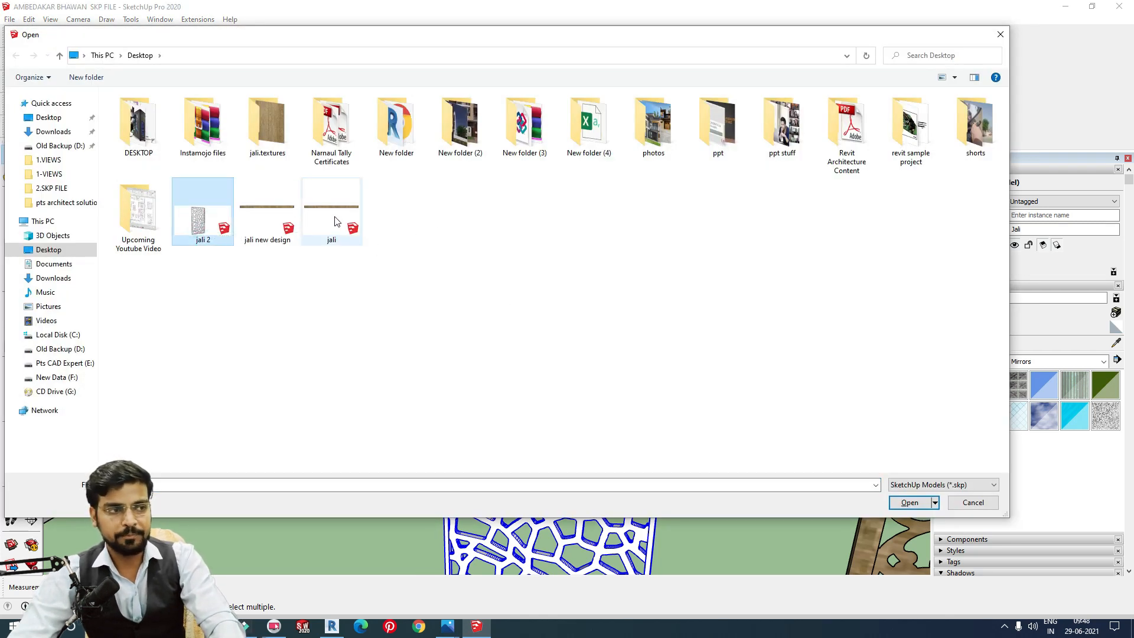
left_click(267, 227)
left_click(909, 503)
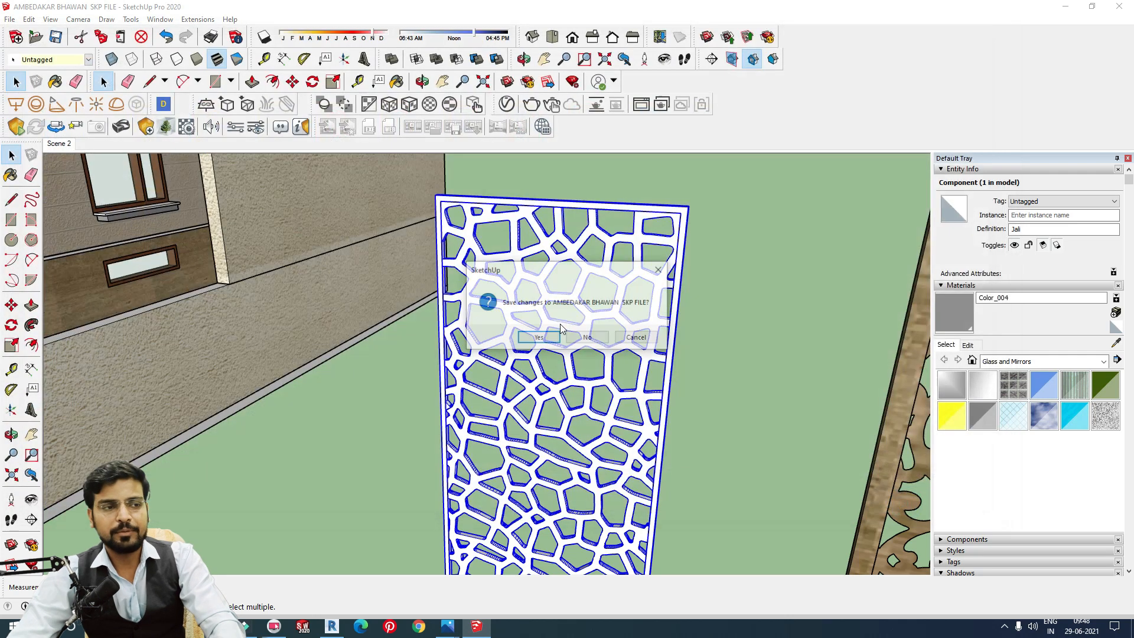
left_click(581, 342)
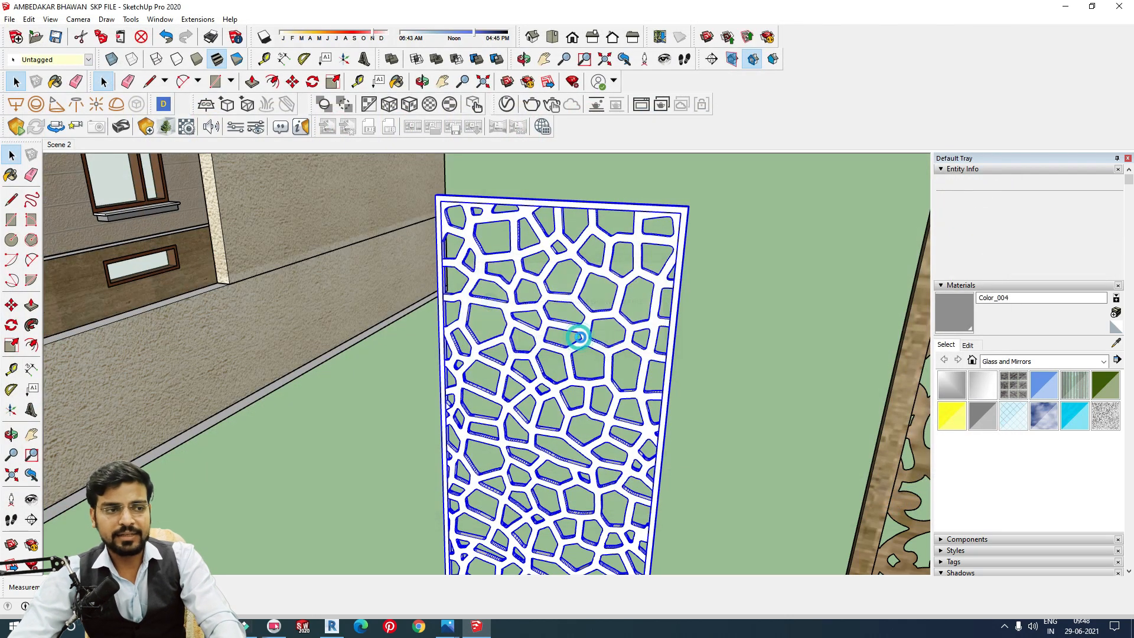
left_click(626, 353)
middle_click_drag(501, 291, 666, 456)
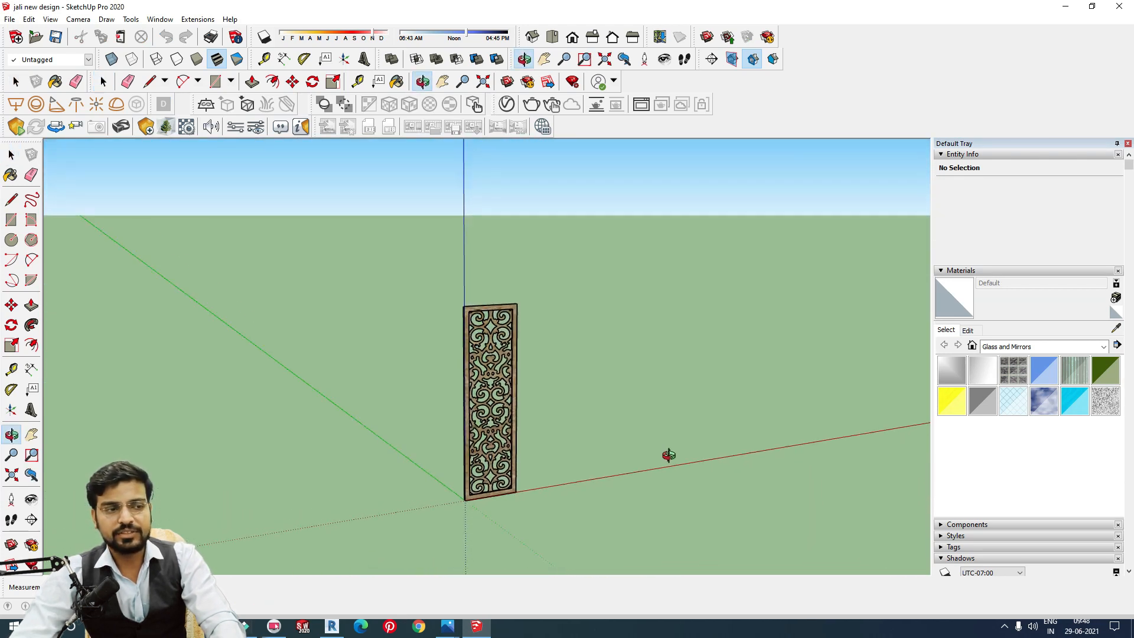
scroll(590, 413, "down", 3)
scroll(537, 376, "up", 4)
key("space")
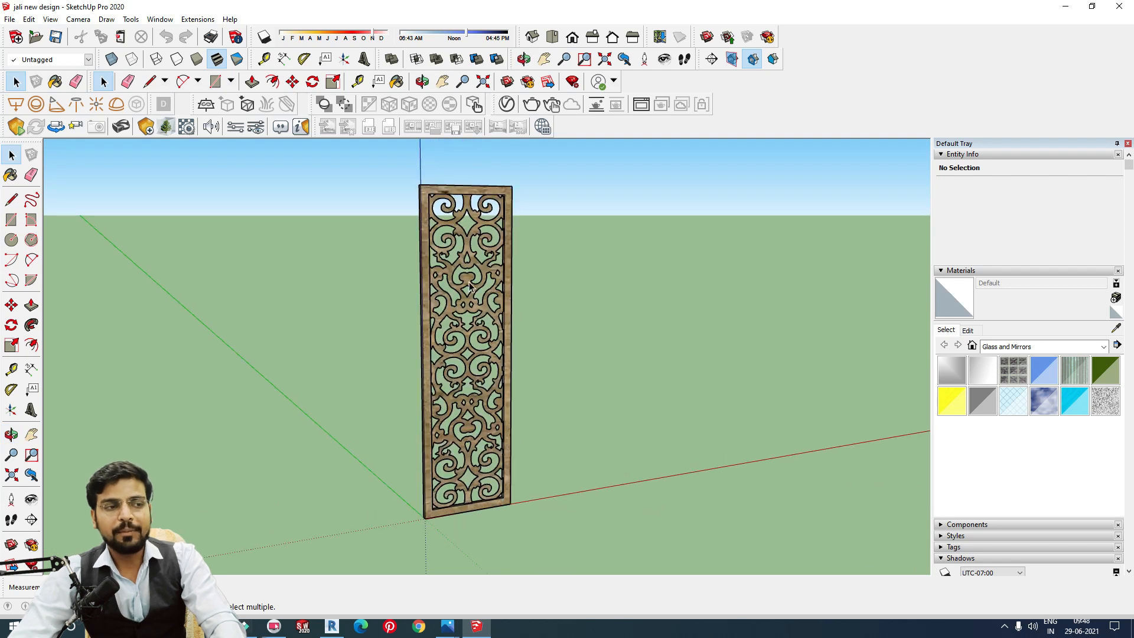
- Export the scroll jali model to the Desktop as the IFC file "jali new design"
left_click(9, 19)
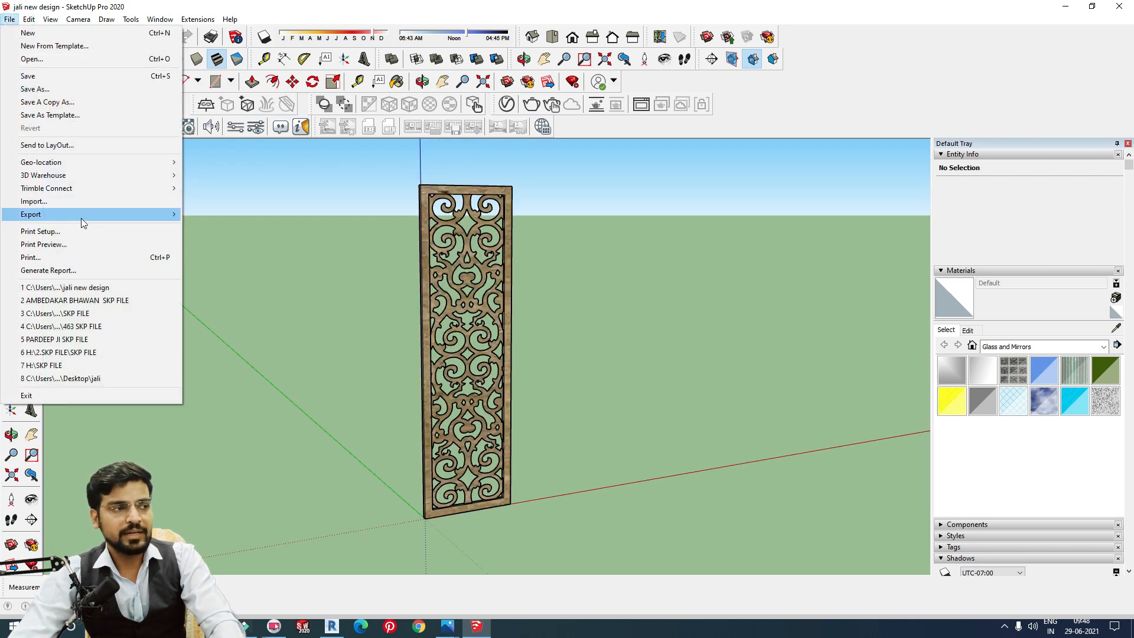
mouse_move(118, 215)
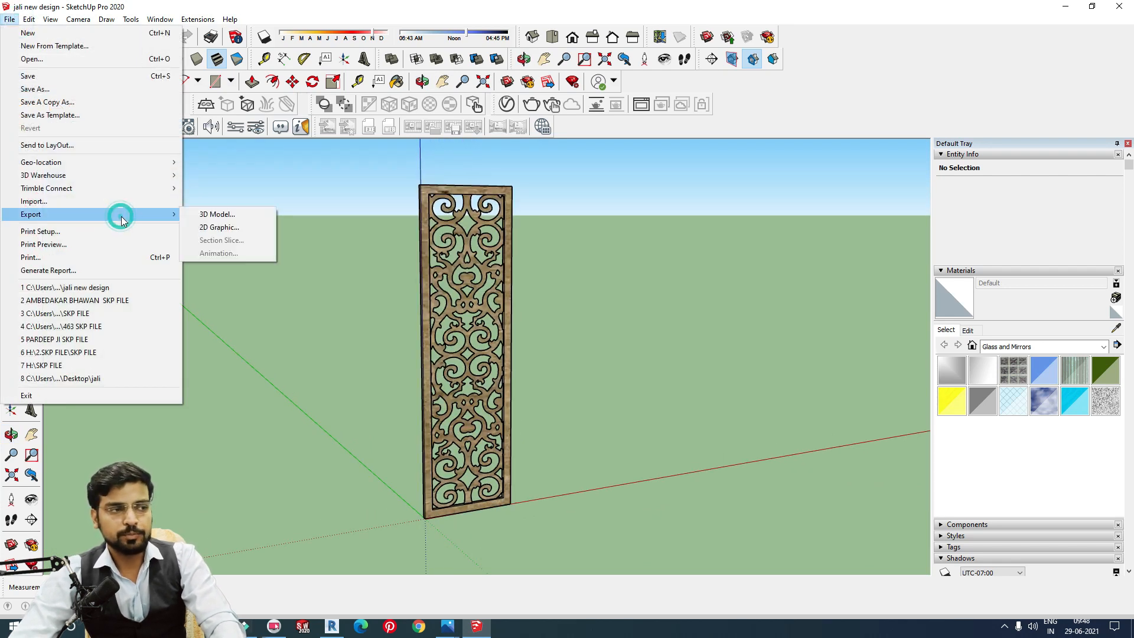
left_click(217, 214)
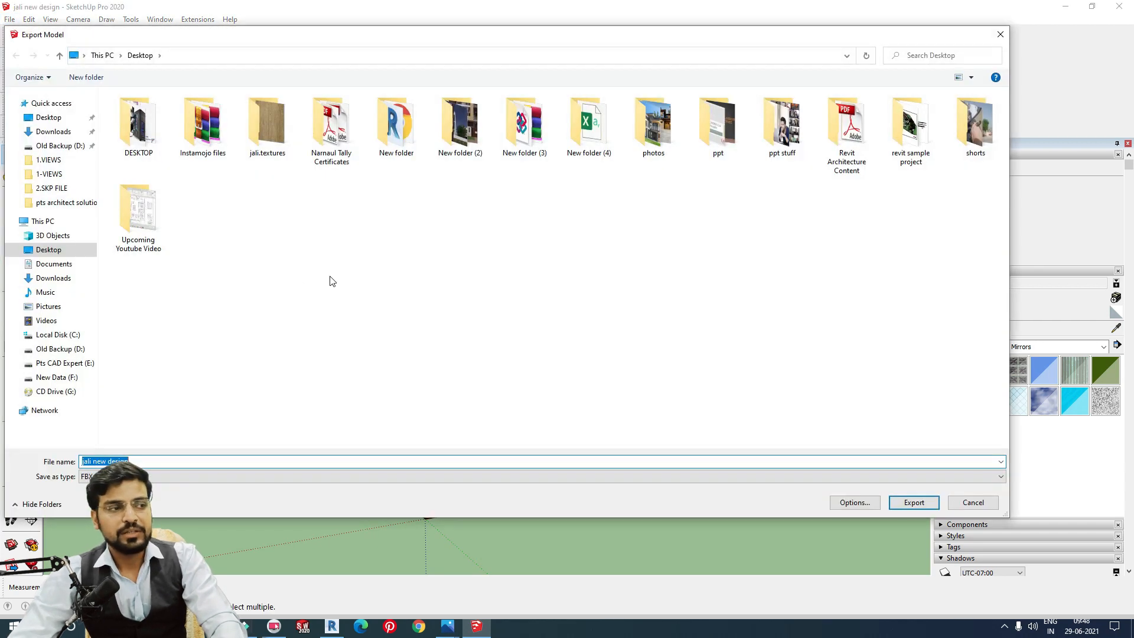
left_click(174, 478)
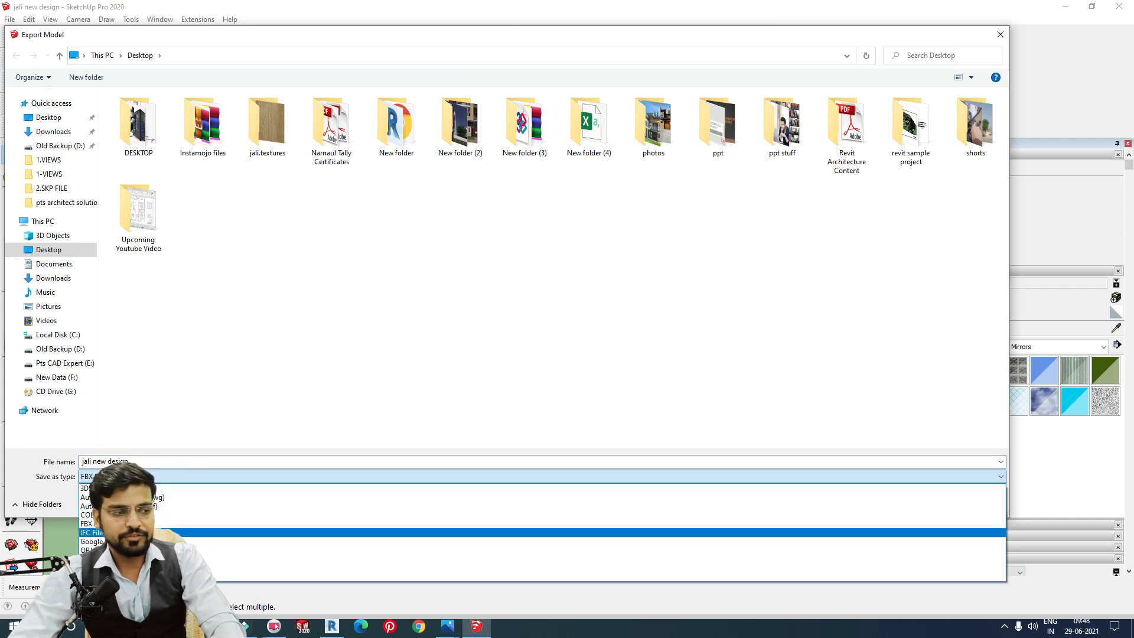
left_click(148, 532)
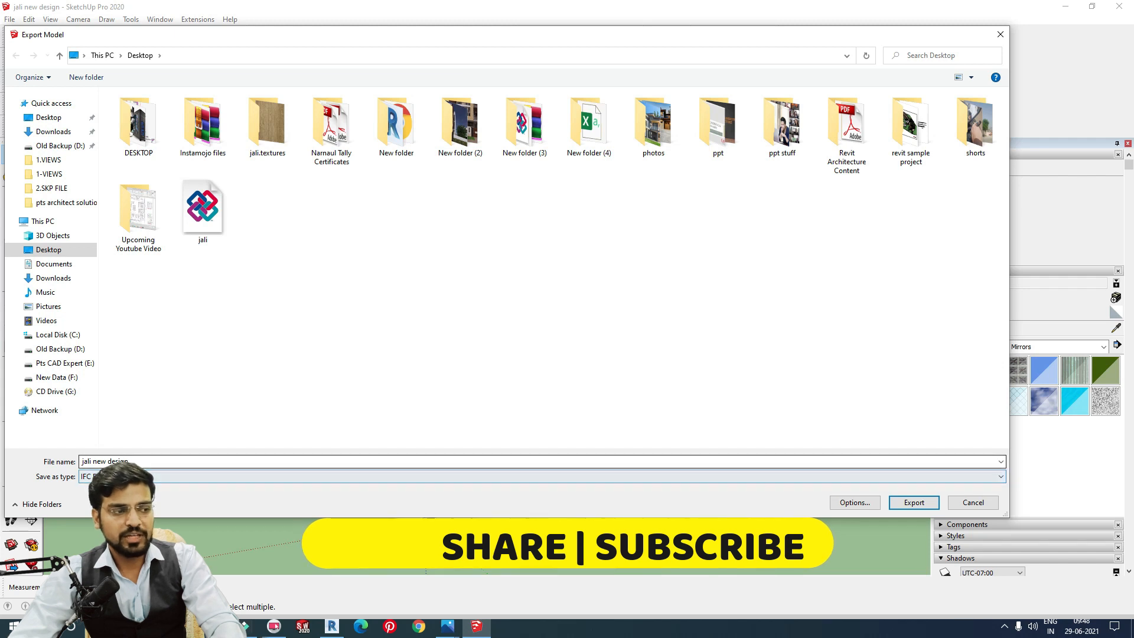
left_click(915, 502)
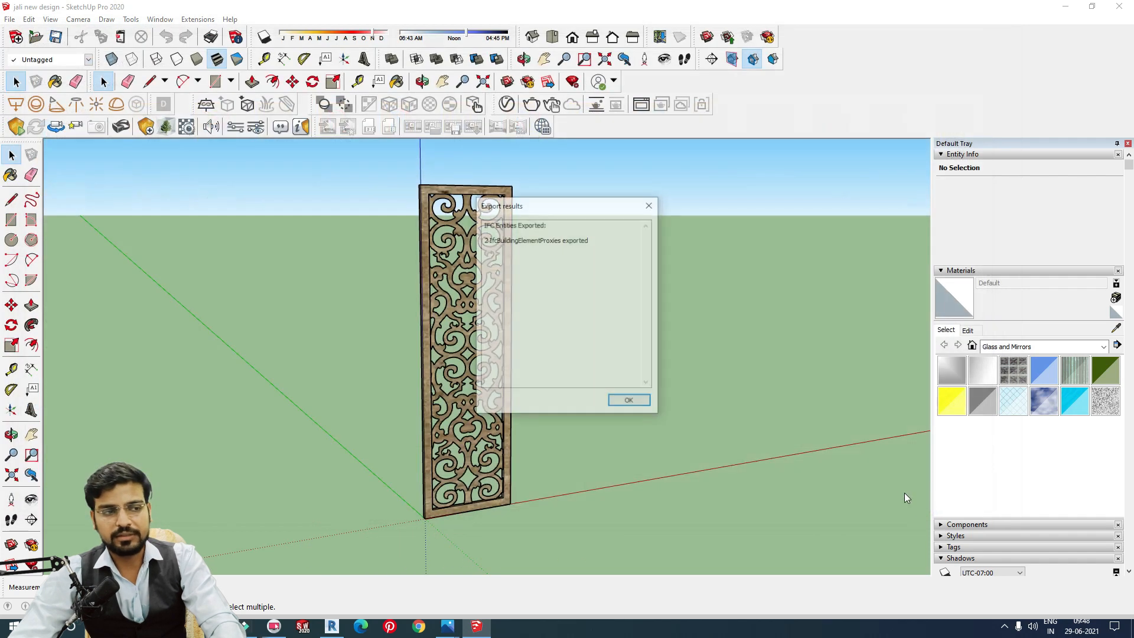
left_click(627, 401)
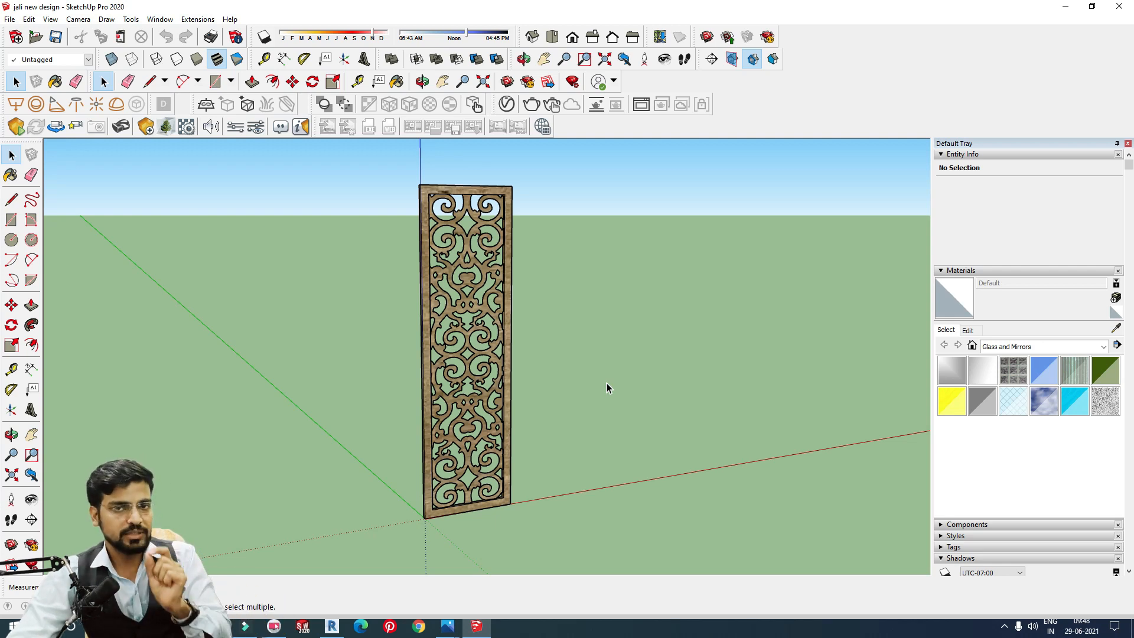
- Export the scroll jali model to the Desktop as the AutoCAD DXF file "jali new design"
left_click(9, 19)
left_click(131, 213)
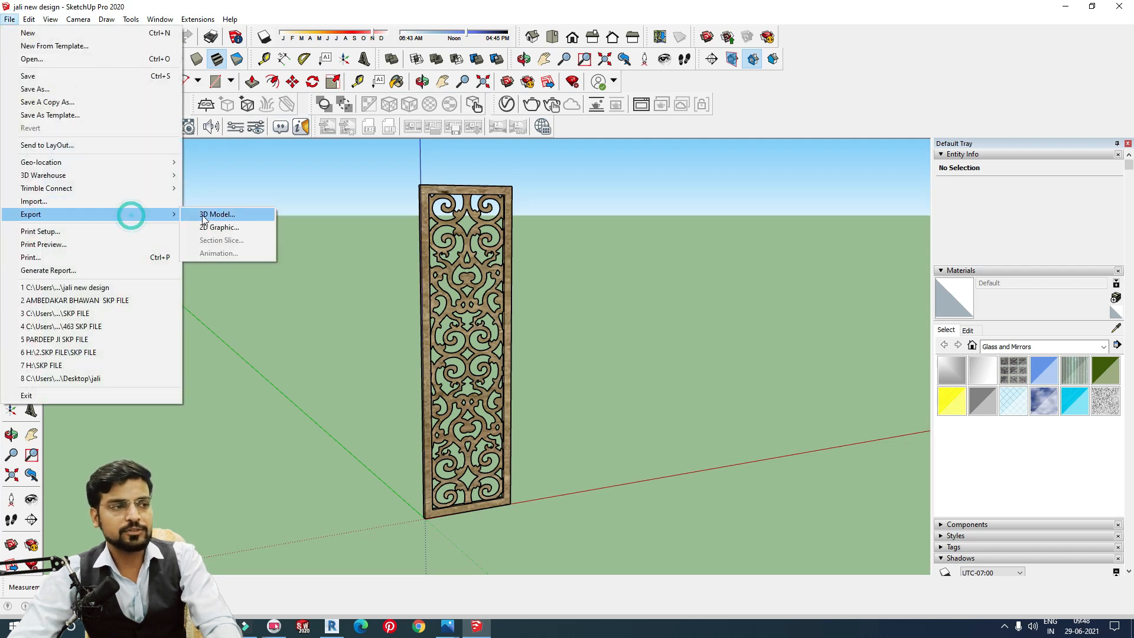
left_click(212, 214)
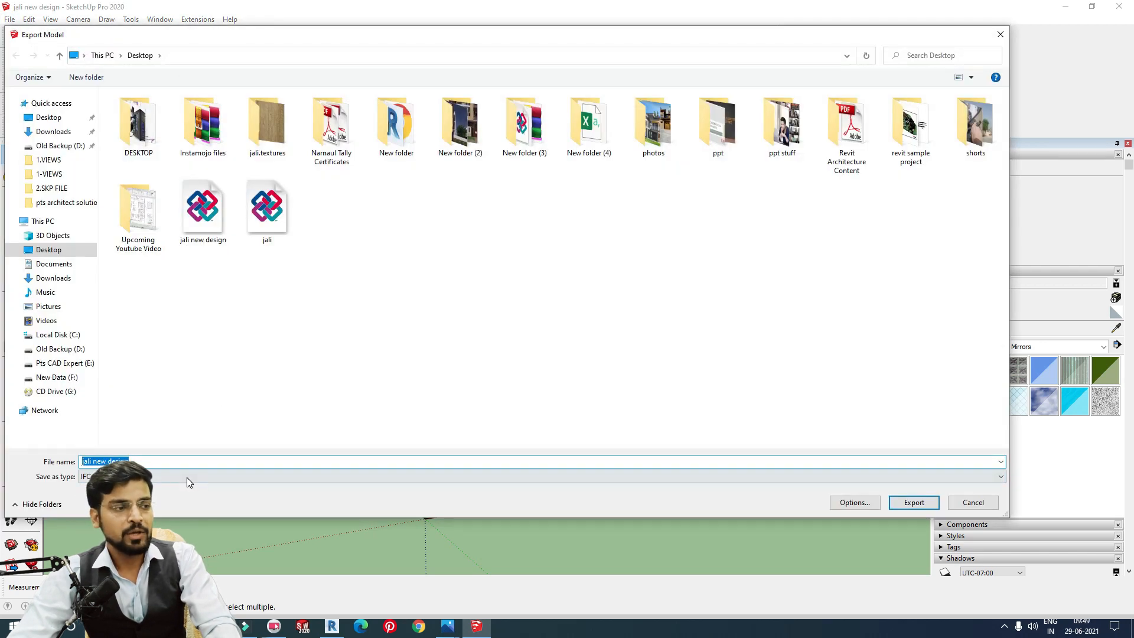
left_click(185, 477)
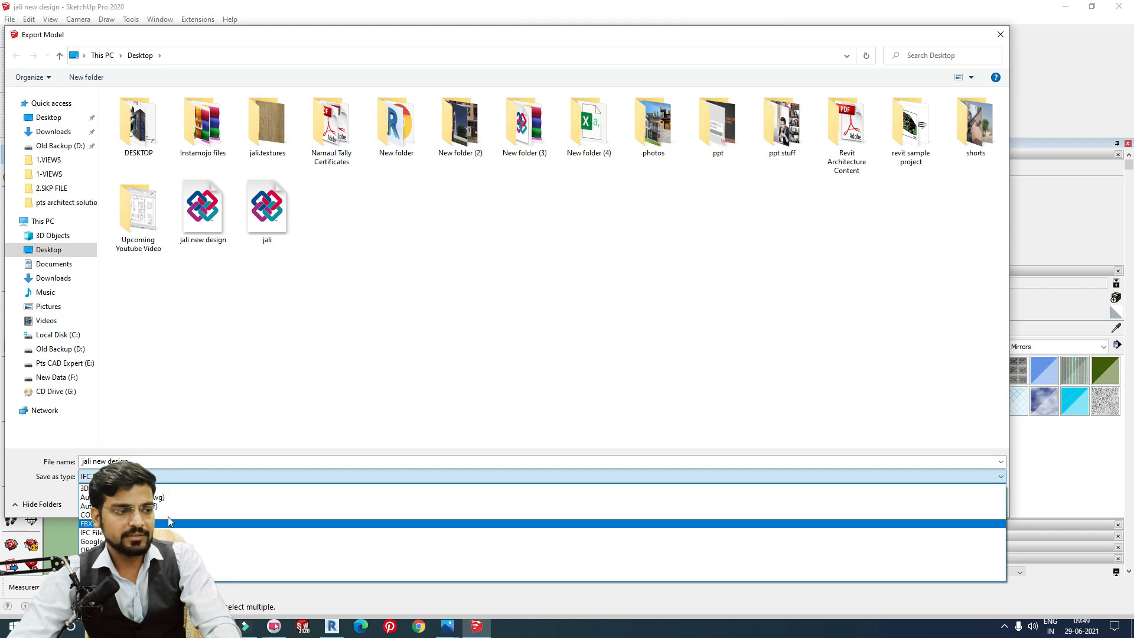
left_click(191, 507)
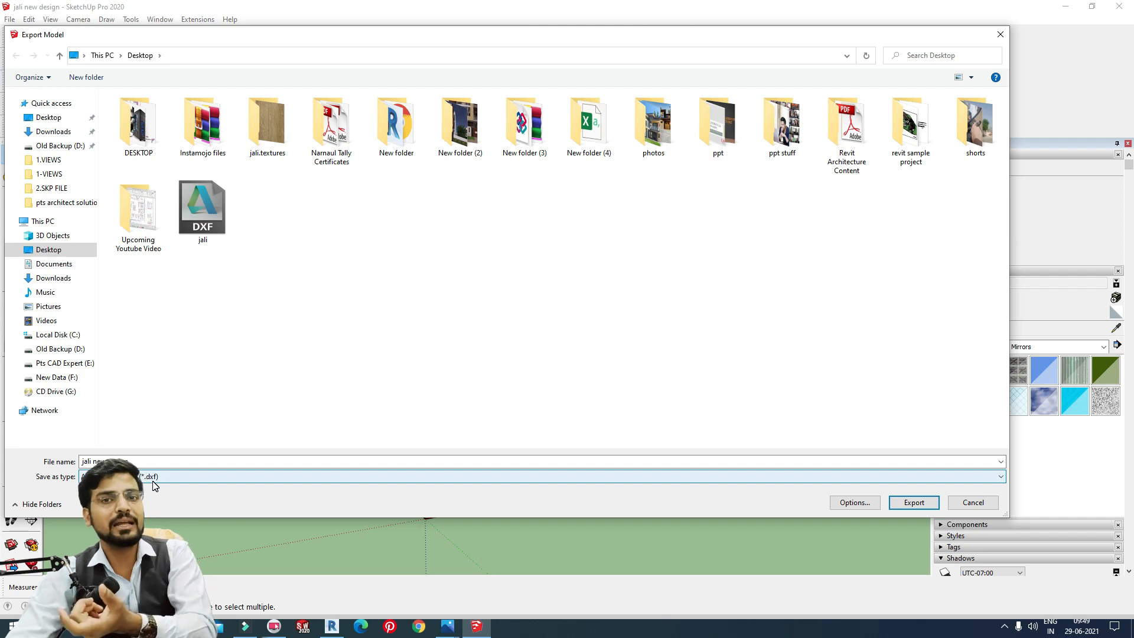
left_click(910, 501)
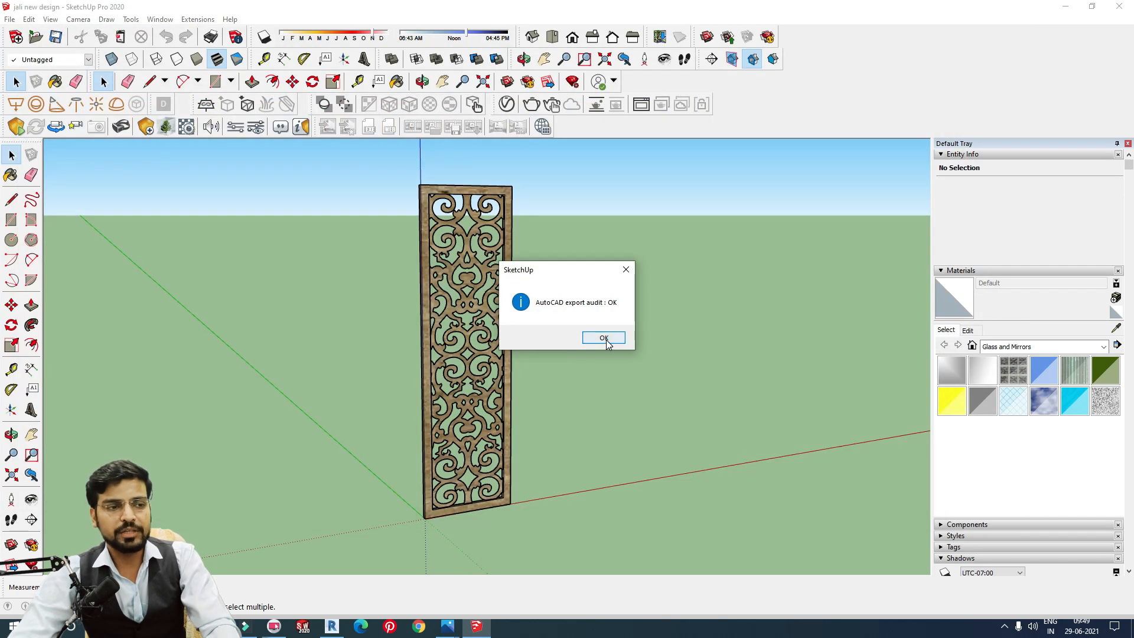
left_click(606, 342)
- Show the desktop and inspect the texture image inside the "jali new design.textures" folder
right_click(640, 628)
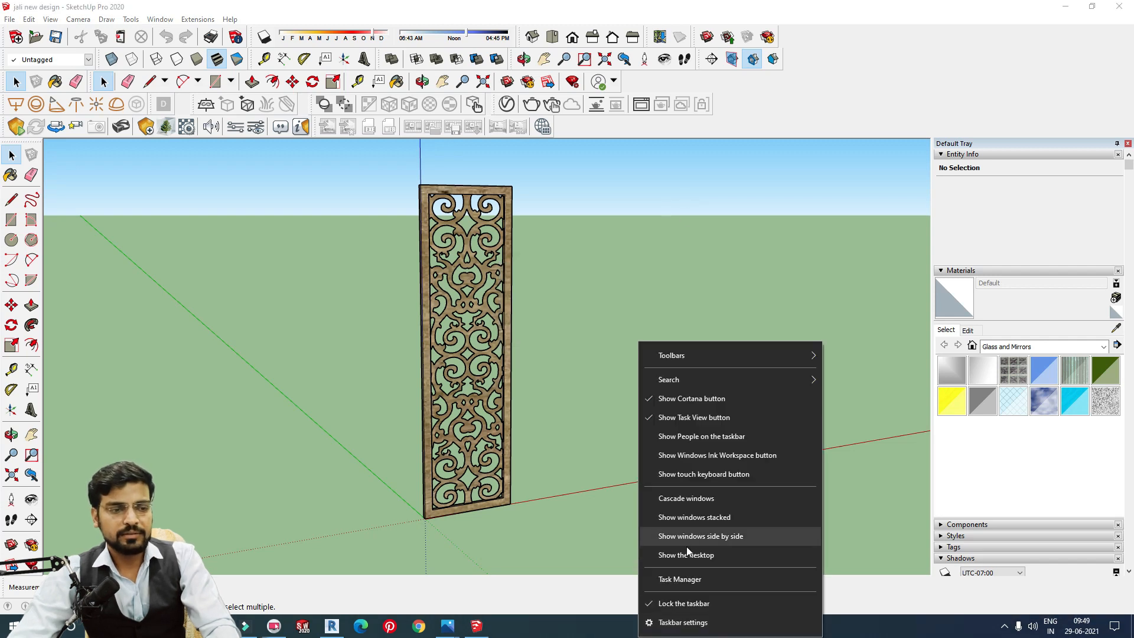
left_click(686, 555)
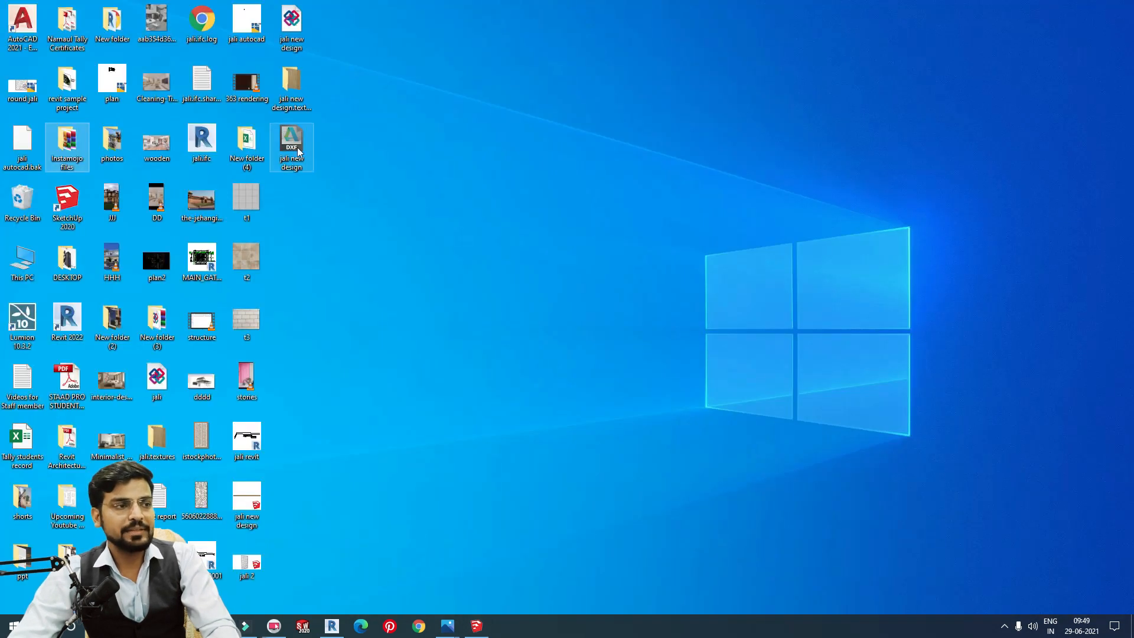
double_click(303, 80)
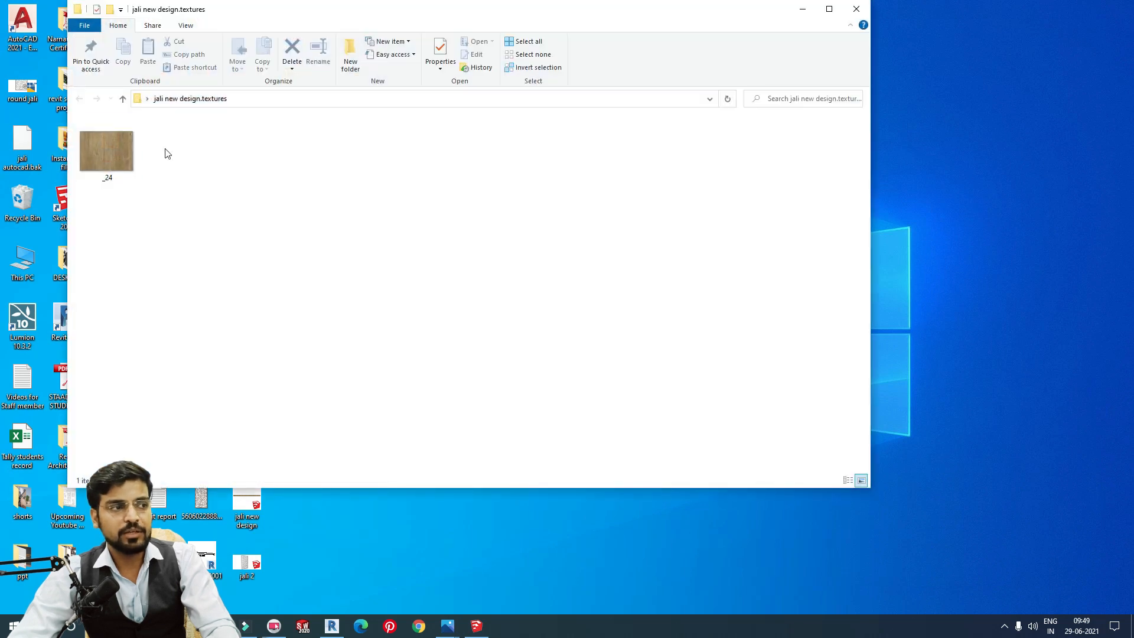
left_click(124, 146)
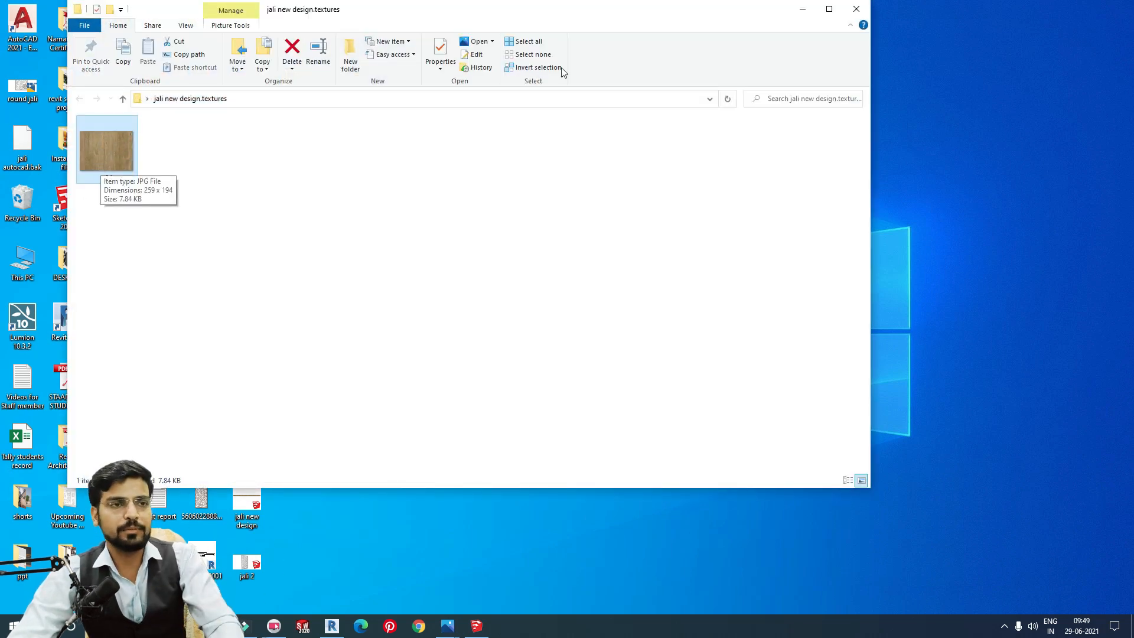
left_click(855, 11)
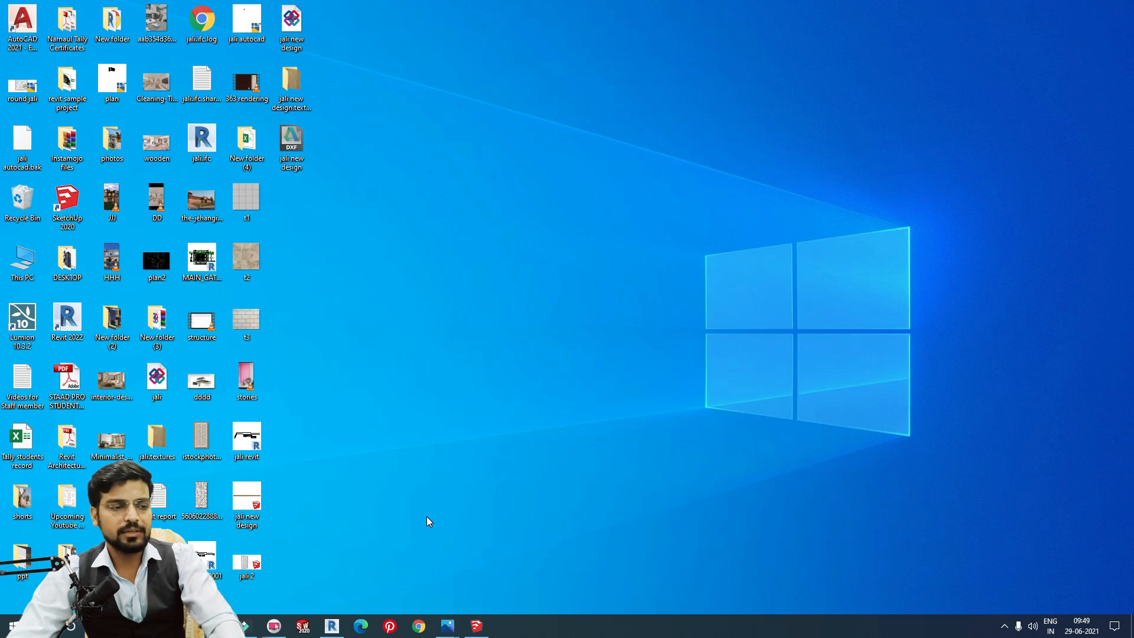
- Switch back to SketchUp, open the "jali 2" file from the Desktop and frame the whole irregular-cell panel
left_click(476, 627)
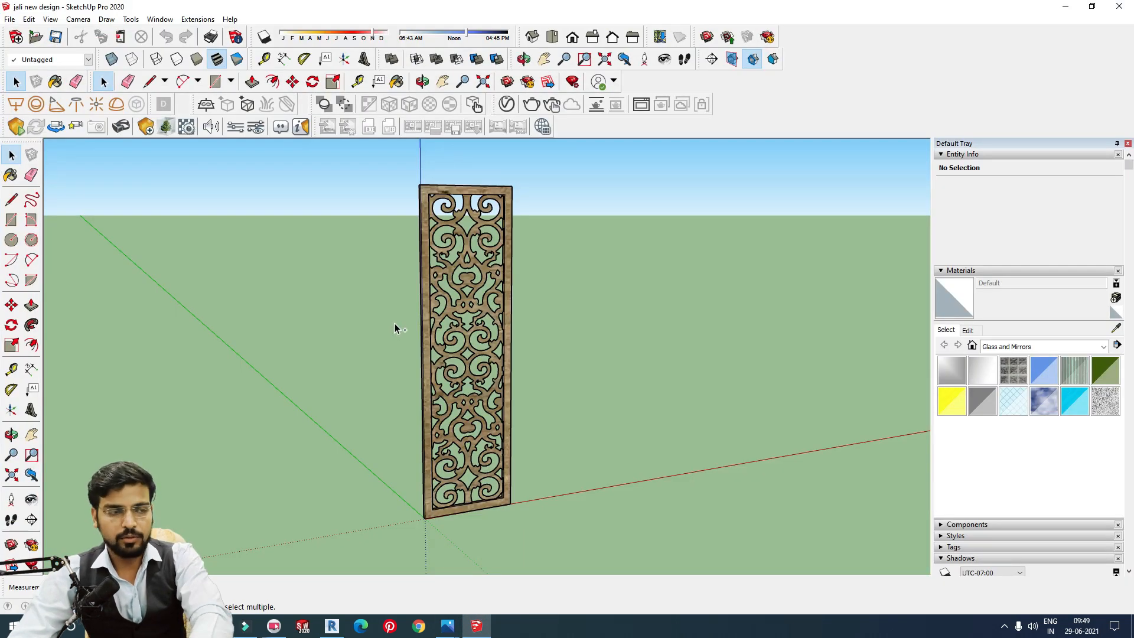
key("ctrl+o")
left_click(267, 212)
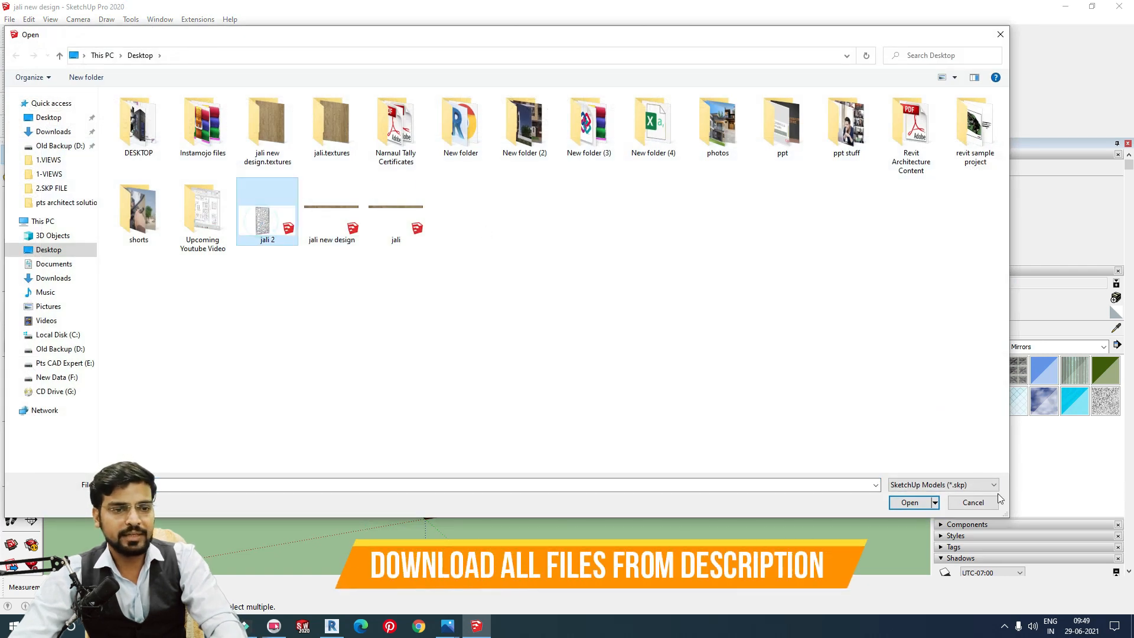
left_click(912, 507)
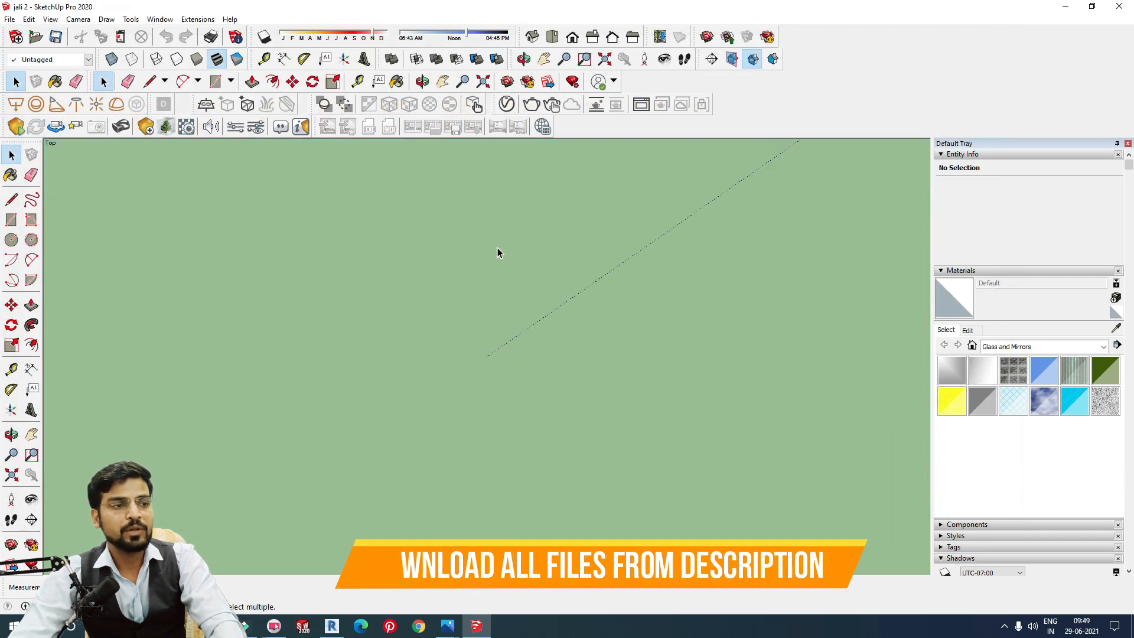
middle_click_drag(455, 319, 559, 272)
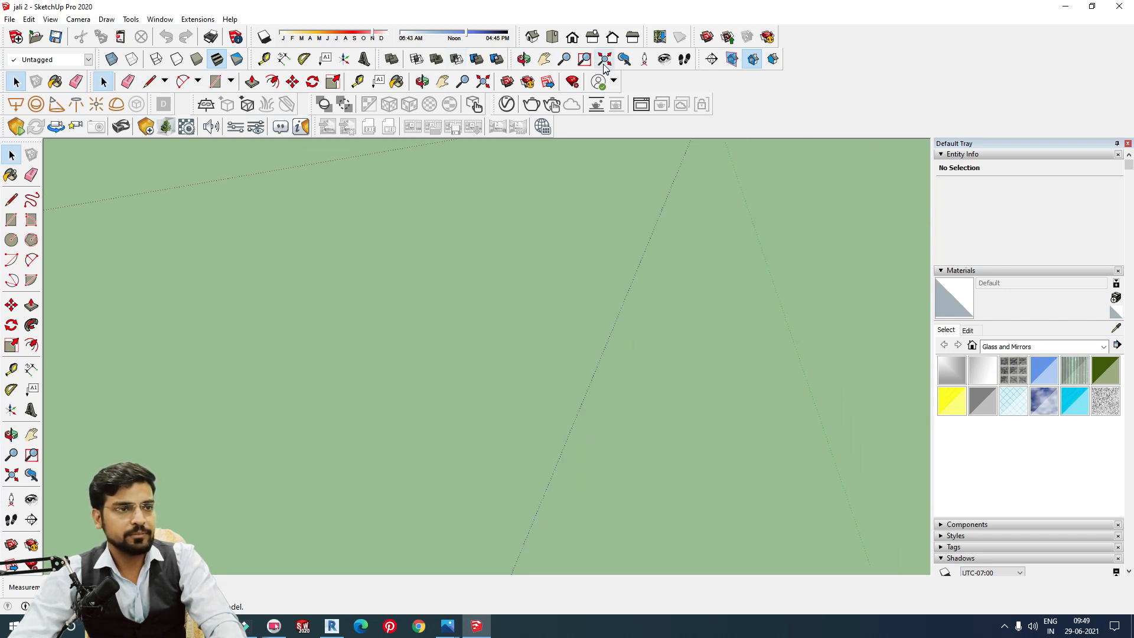
left_click(604, 59)
mouse_move(524, 366)
middle_mouse_down()
mouse_move(554, 193)
mouse_move(461, 210)
mouse_move(509, 353)
middle_mouse_up()
scroll(510, 354, "up", 3)
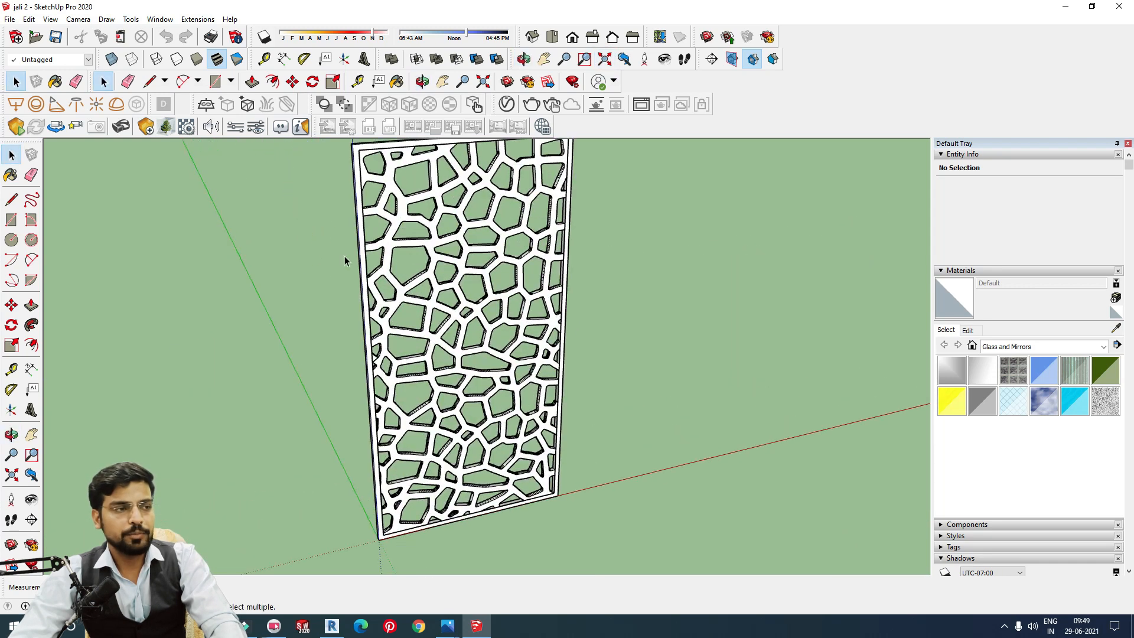
- Export the irregular-cell jali model to the Desktop as the IFC file "jali 2"
left_click(10, 20)
mouse_move(89, 214)
left_click(203, 214)
left_click(171, 476)
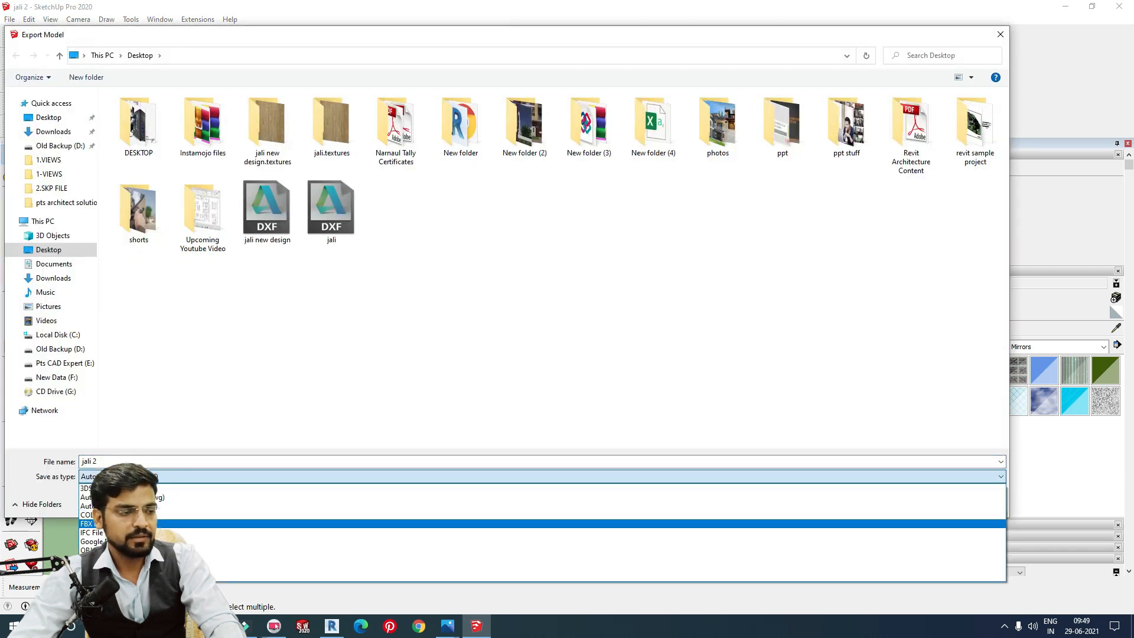
left_click(106, 532)
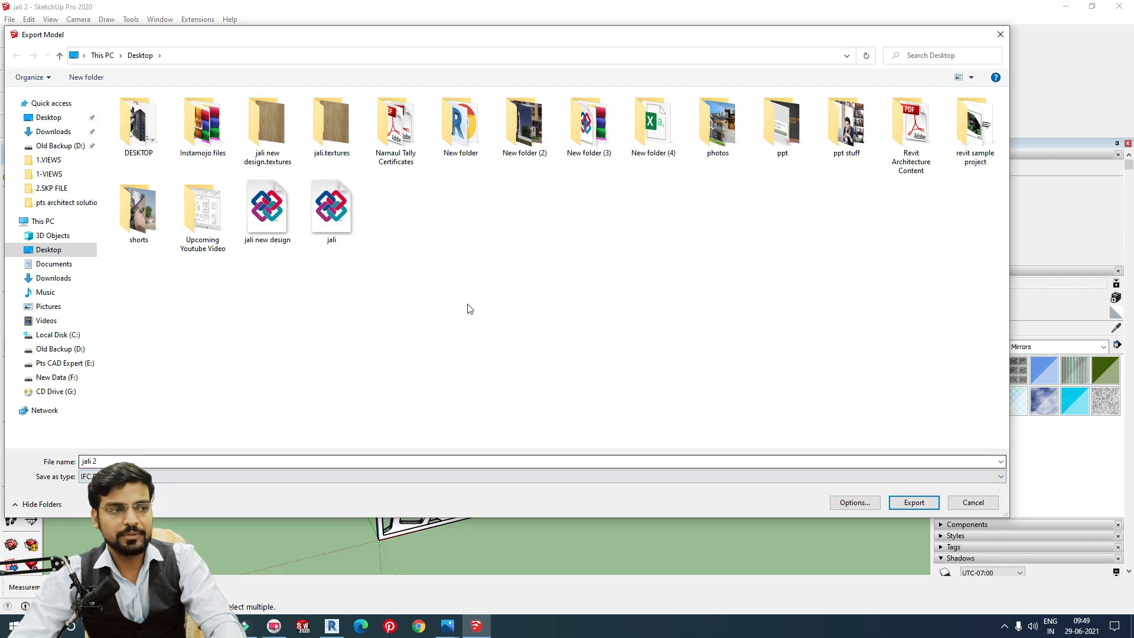
left_click(911, 503)
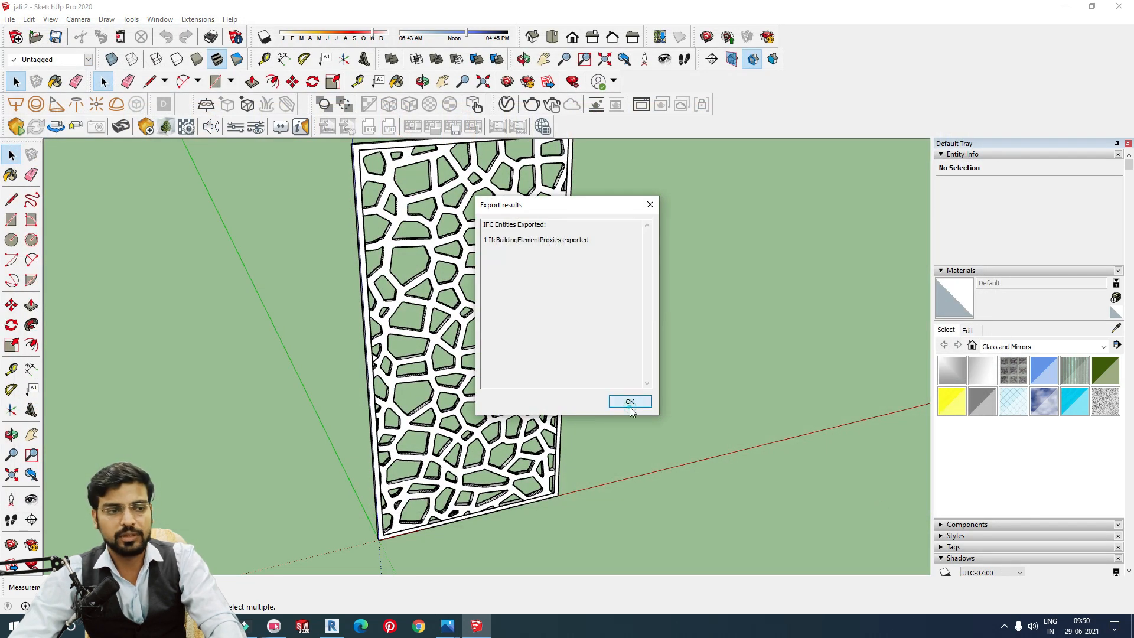
left_click(629, 404)
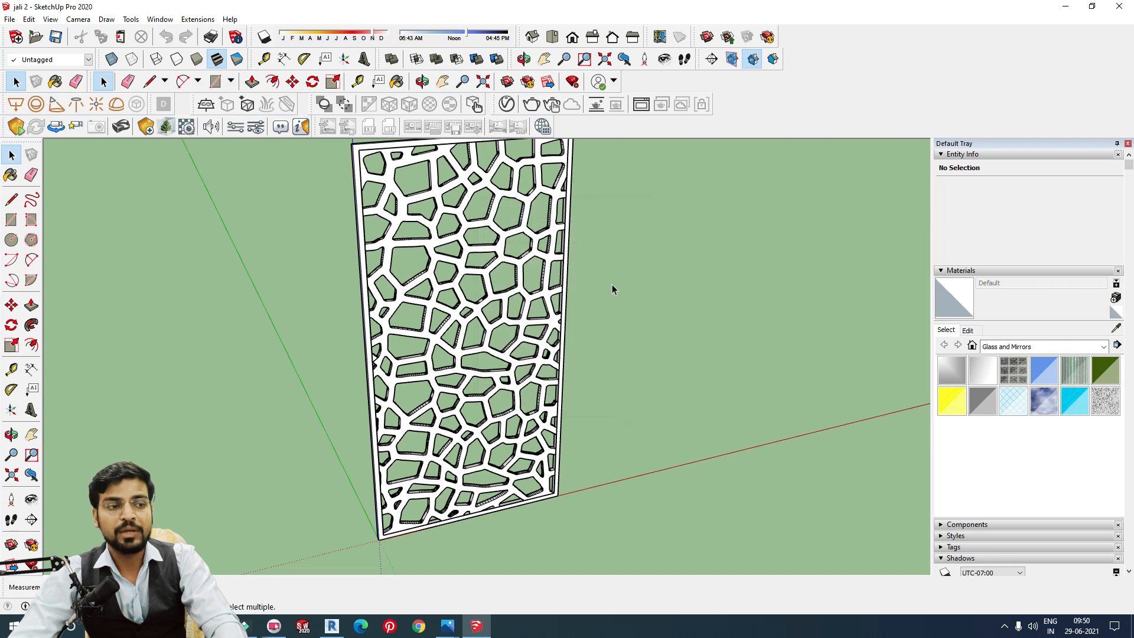
- Switch to Revit and link the Desktop file "jali new design.ifc" into the "jali revit" project
left_click(332, 627)
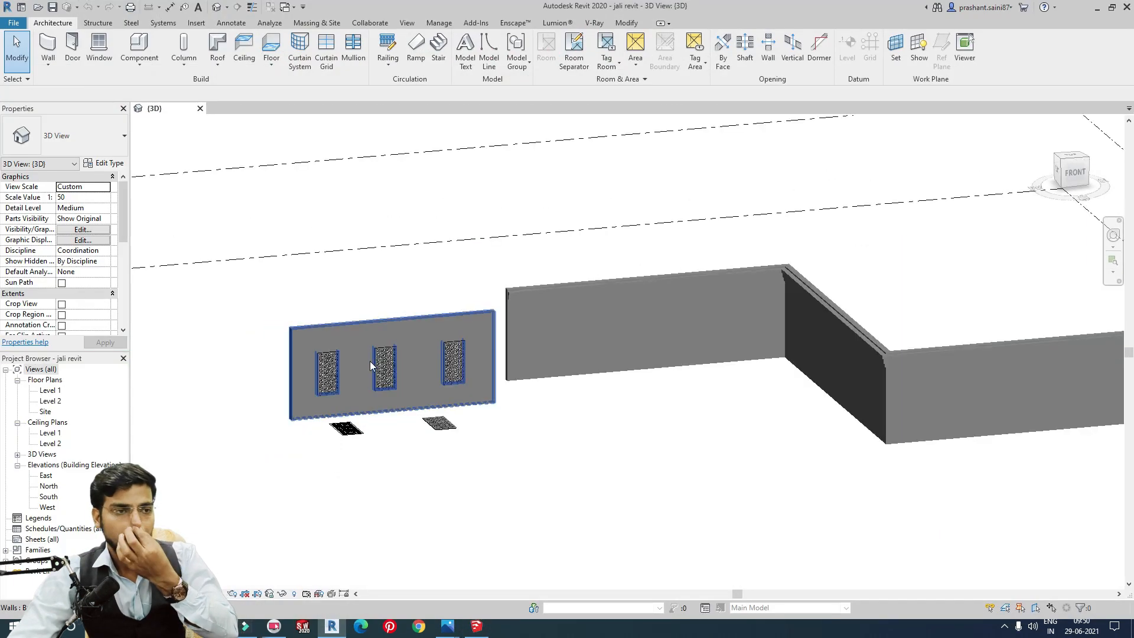
middle_click_drag(600, 384, 443, 315)
scroll(444, 314, "up", 2)
middle_click_drag(537, 347, 483, 294)
scroll(498, 213, "up", 2)
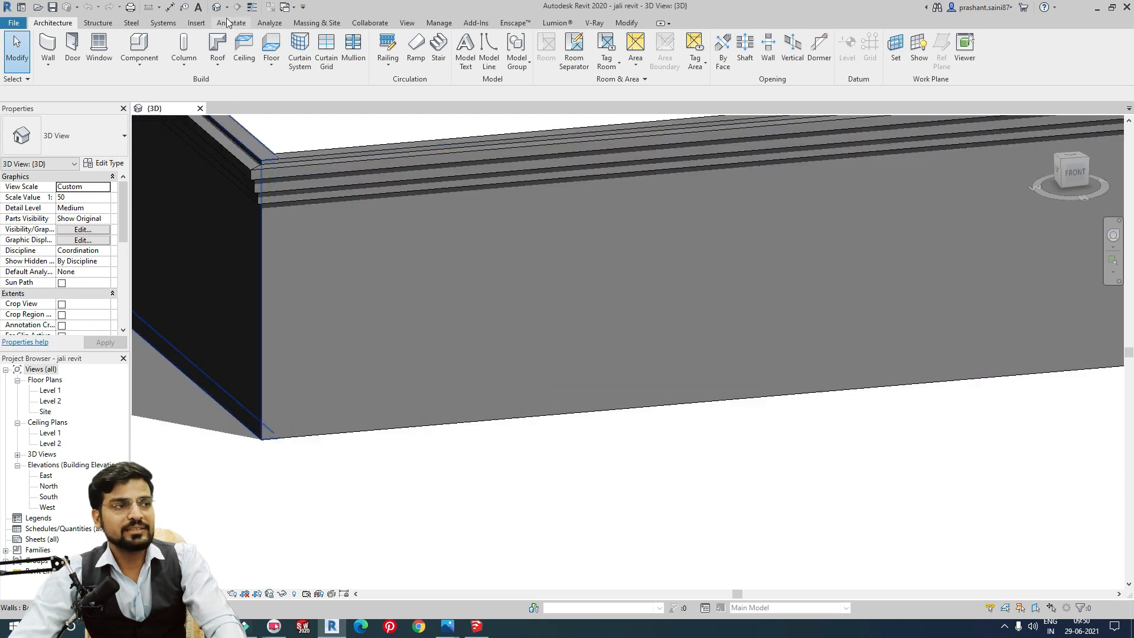
left_click(197, 23)
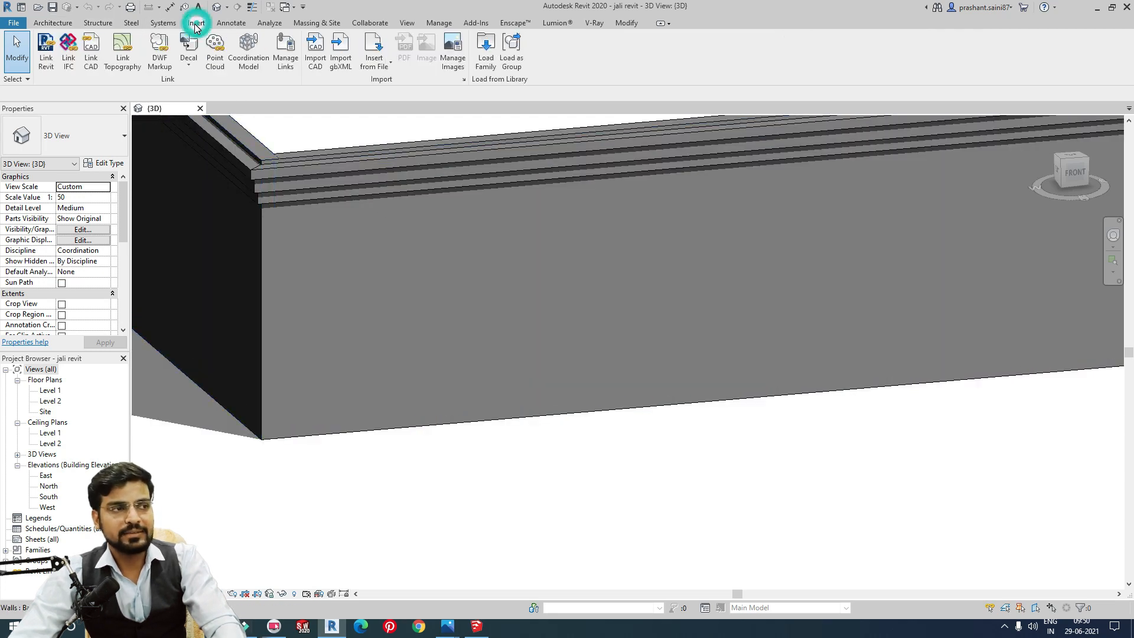
left_click(69, 57)
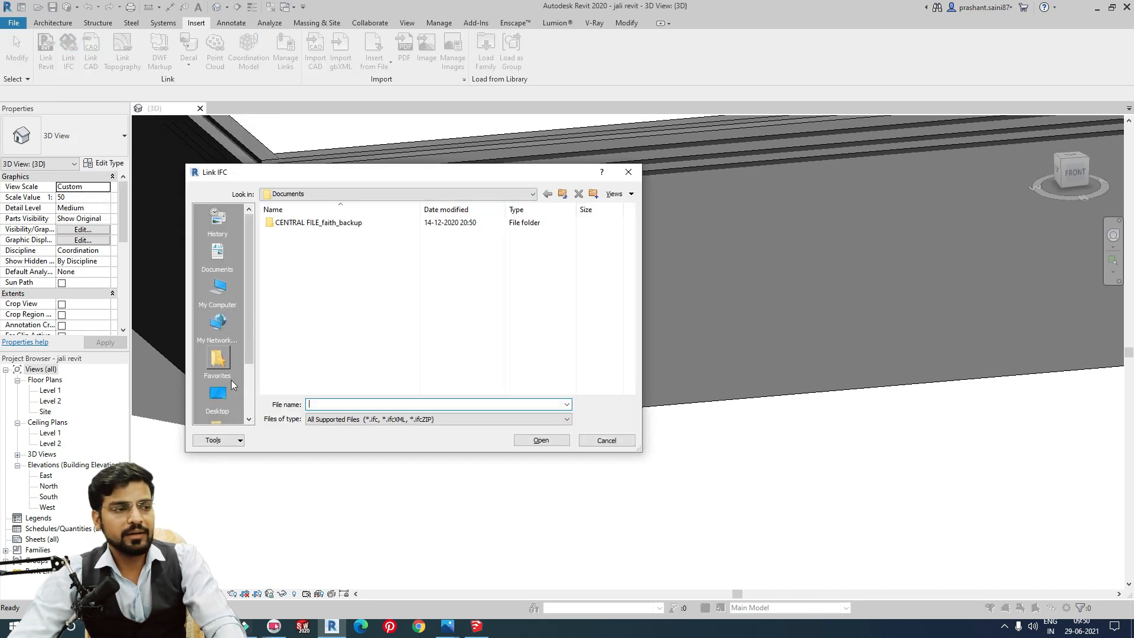
left_click(217, 394)
scroll(354, 354, "down", 3)
left_click(362, 425)
left_click(359, 421)
left_click(288, 371)
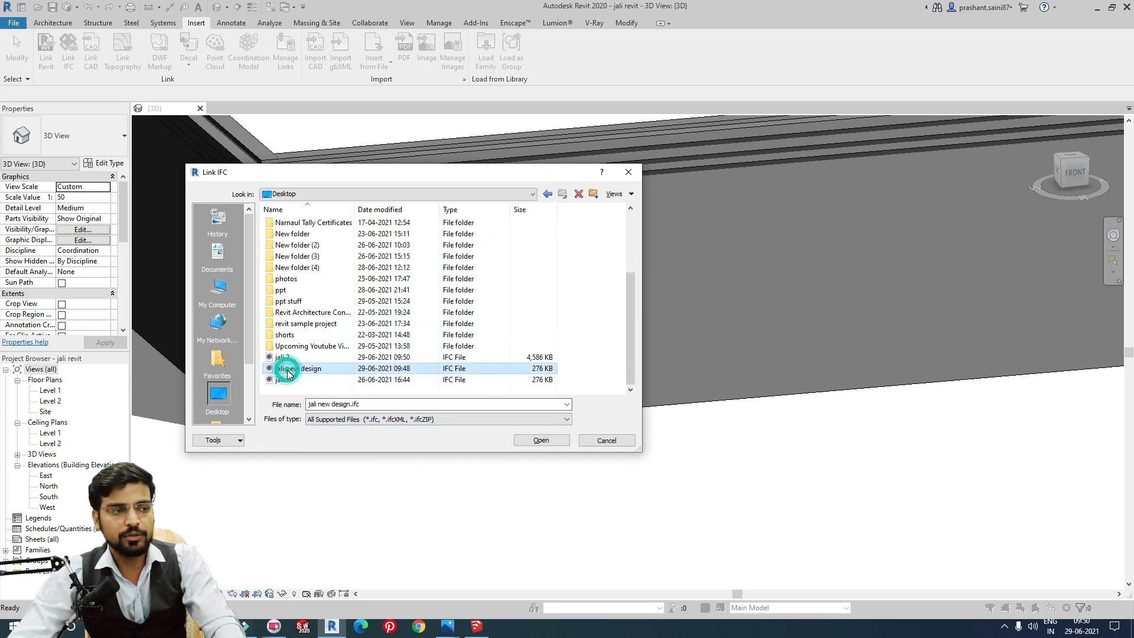
left_click(541, 441)
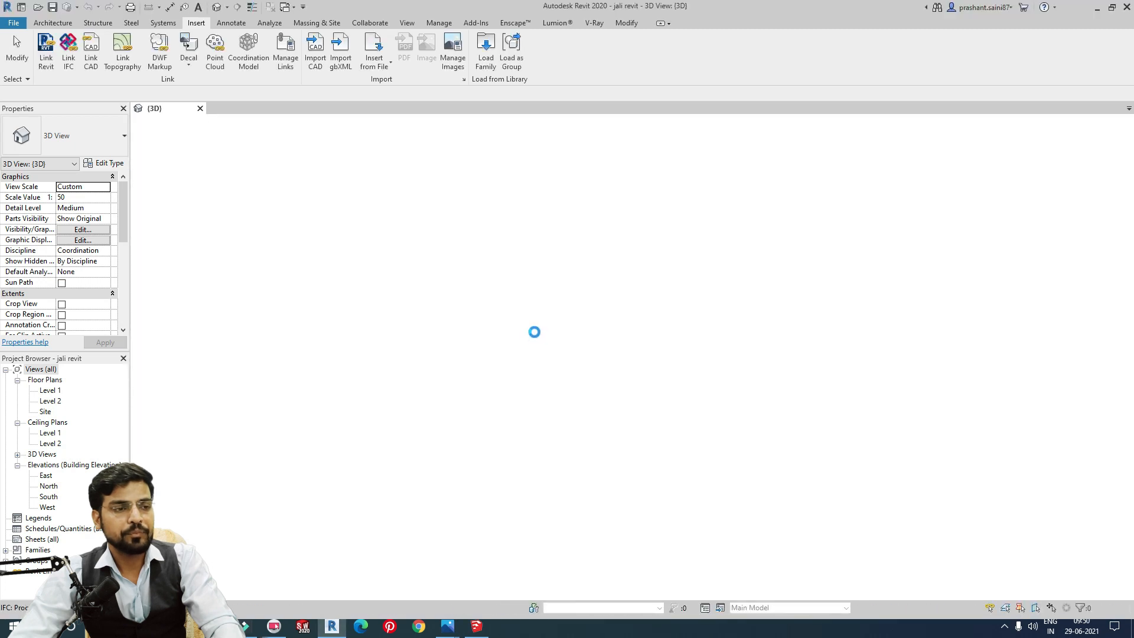
- Locate the linked scroll jali beside the moulded wall in the 3D view and select it
scroll(536, 331, "down", 2)
scroll(536, 330, "down", 2)
scroll(387, 299, "up", 6)
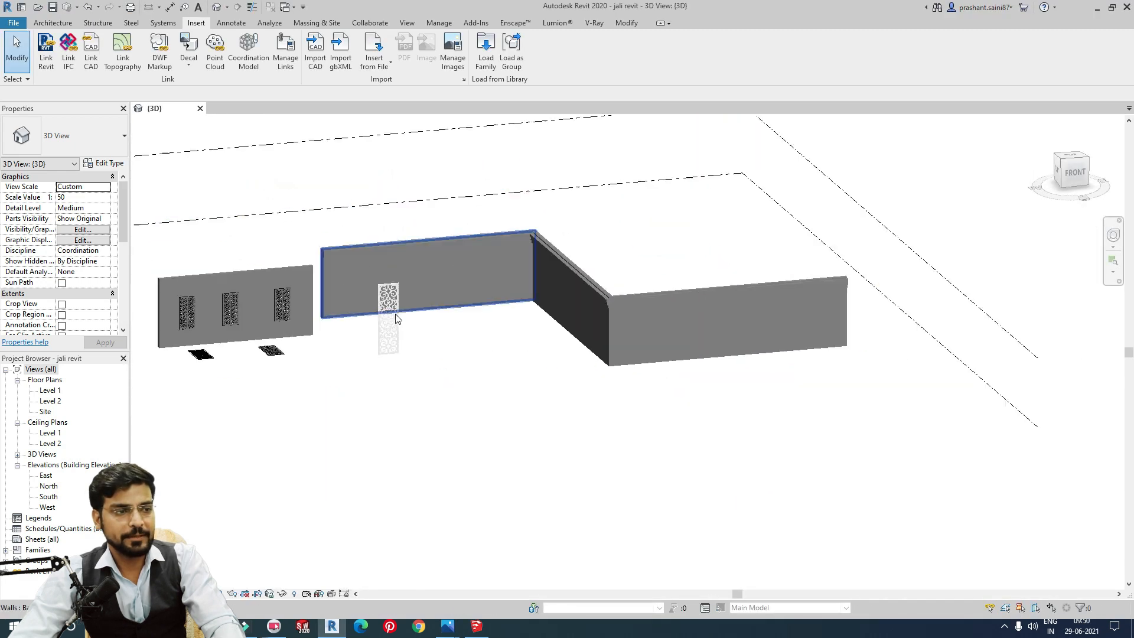
middle_click_drag(395, 320, 442, 262)
left_click(442, 262)
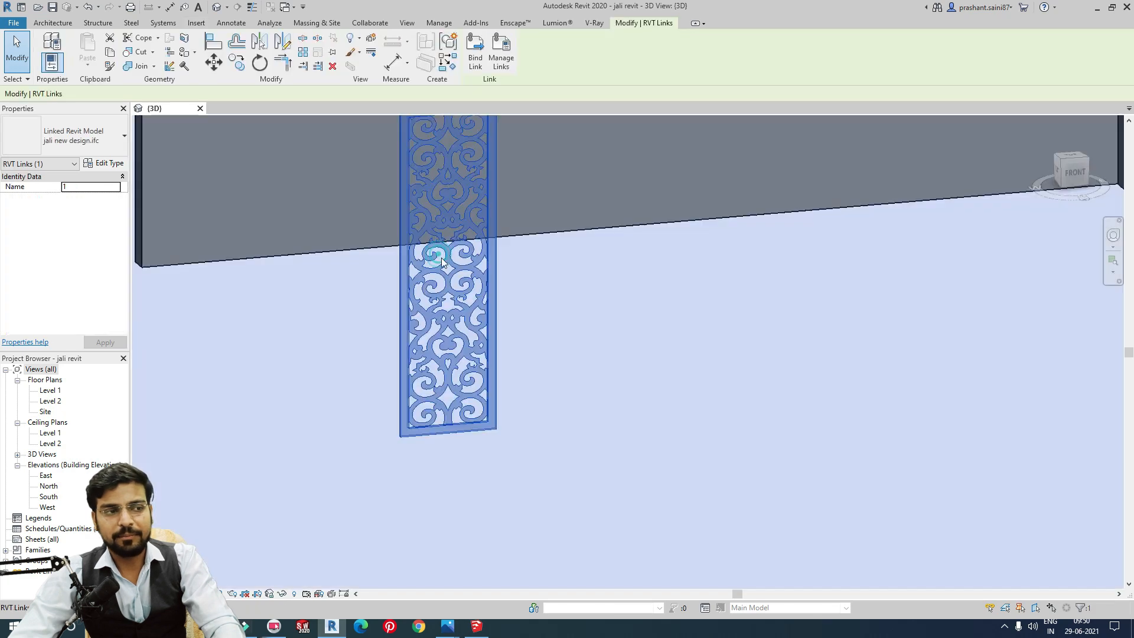
scroll(454, 320, "down", 5)
middle_click_drag(454, 319, 518, 313)
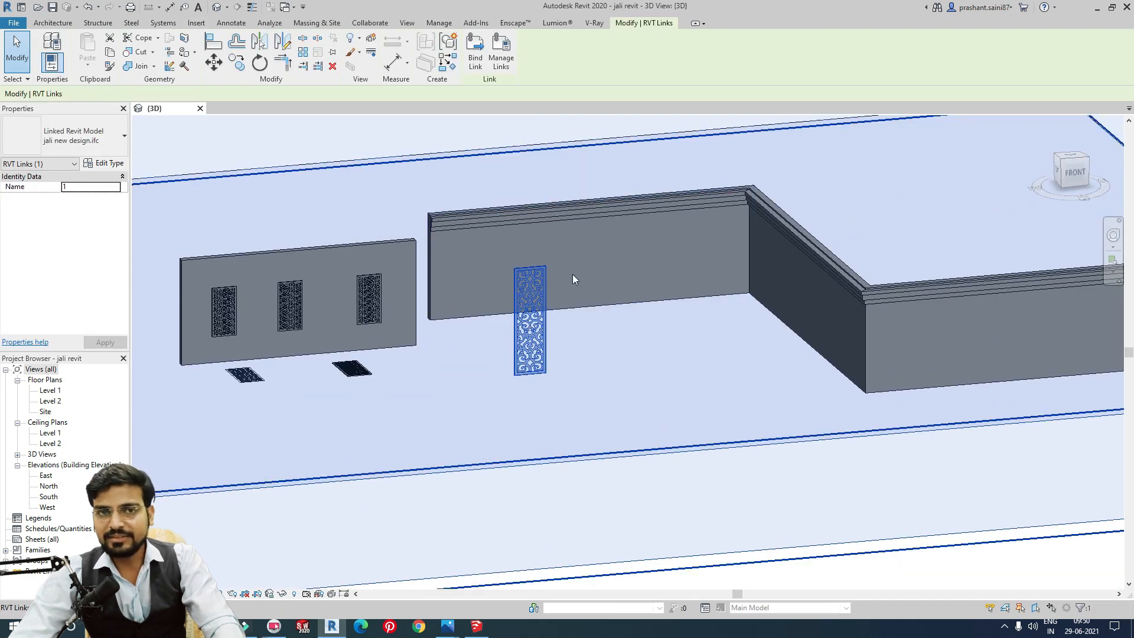
- Bind the linked scroll jali into the project with Attached Details included, and remove the leftover "jali new design.ifc" link
scroll(602, 342, "up", 4)
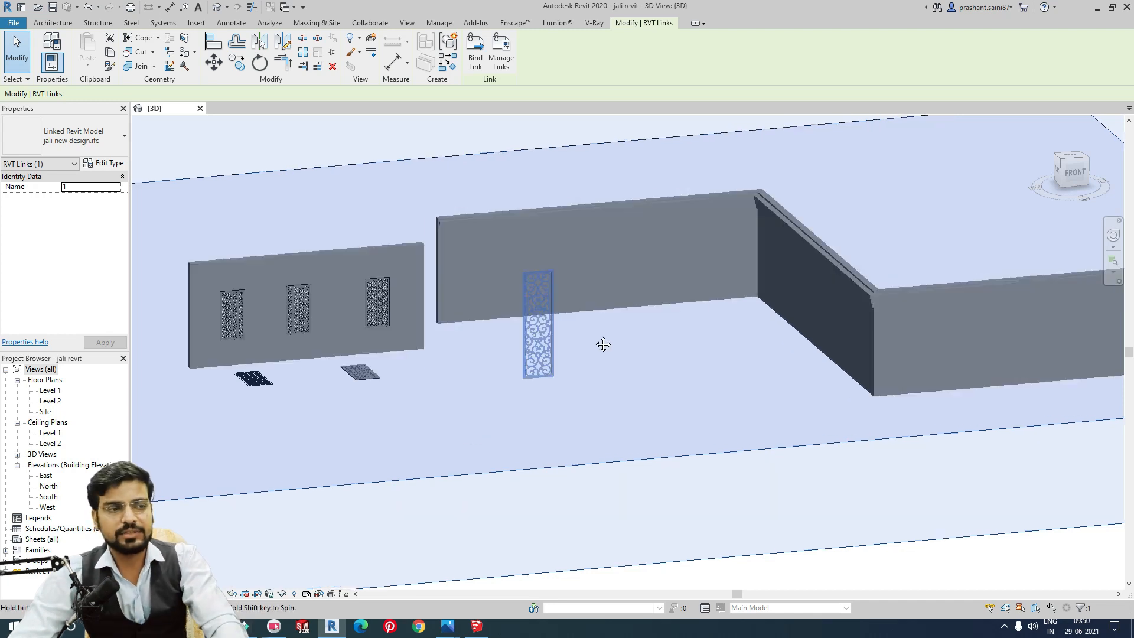
middle_click_drag(579, 337, 560, 287)
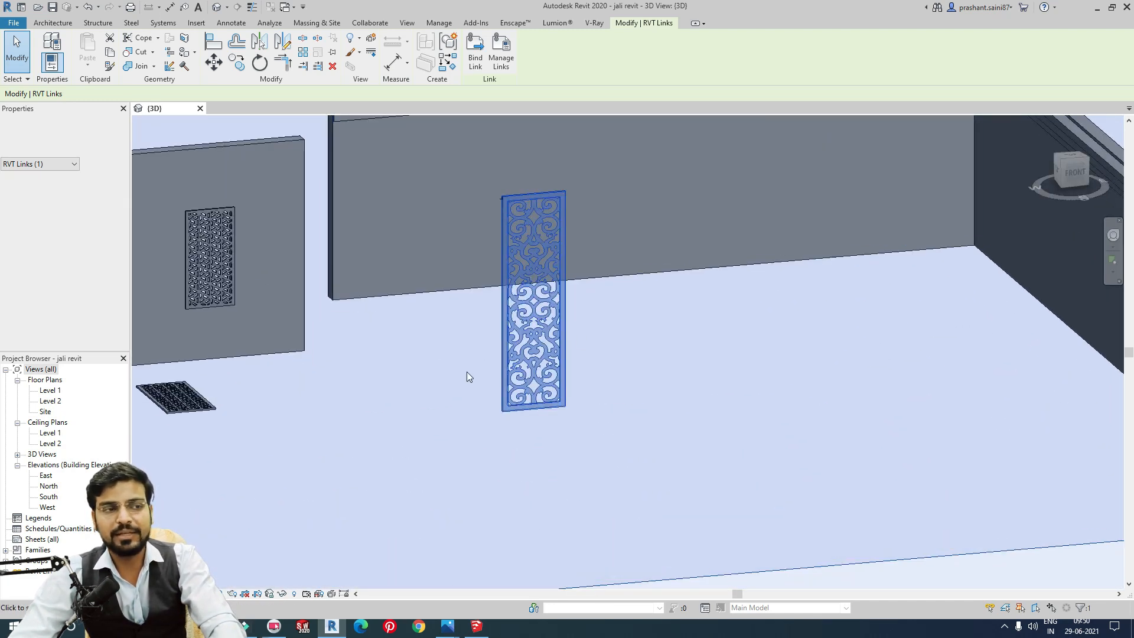
left_click(475, 53)
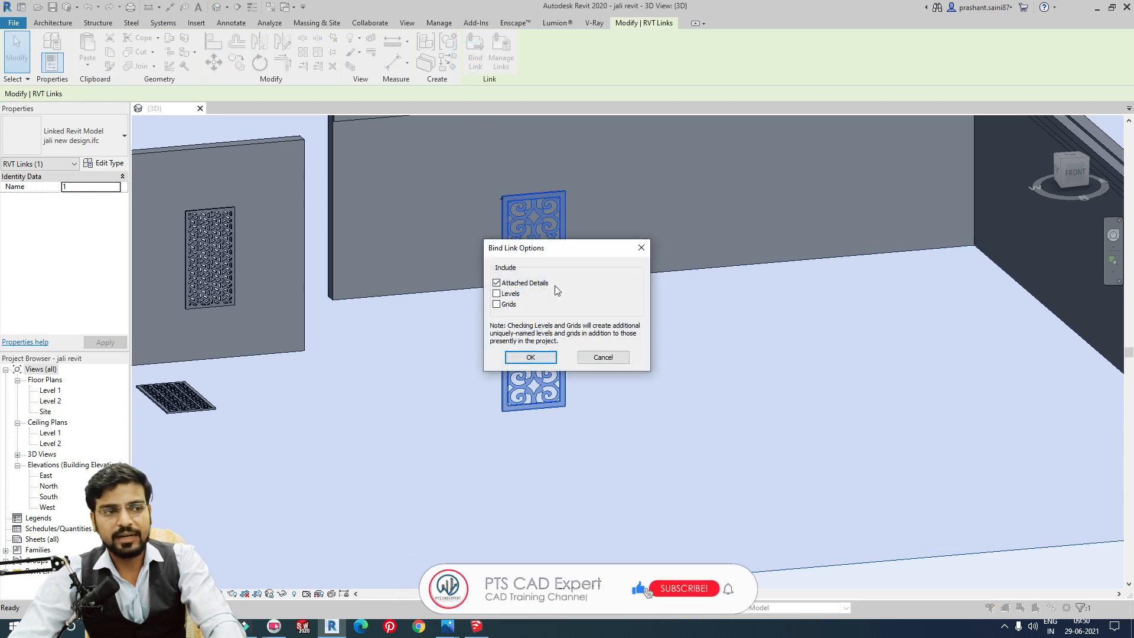
left_click(530, 357)
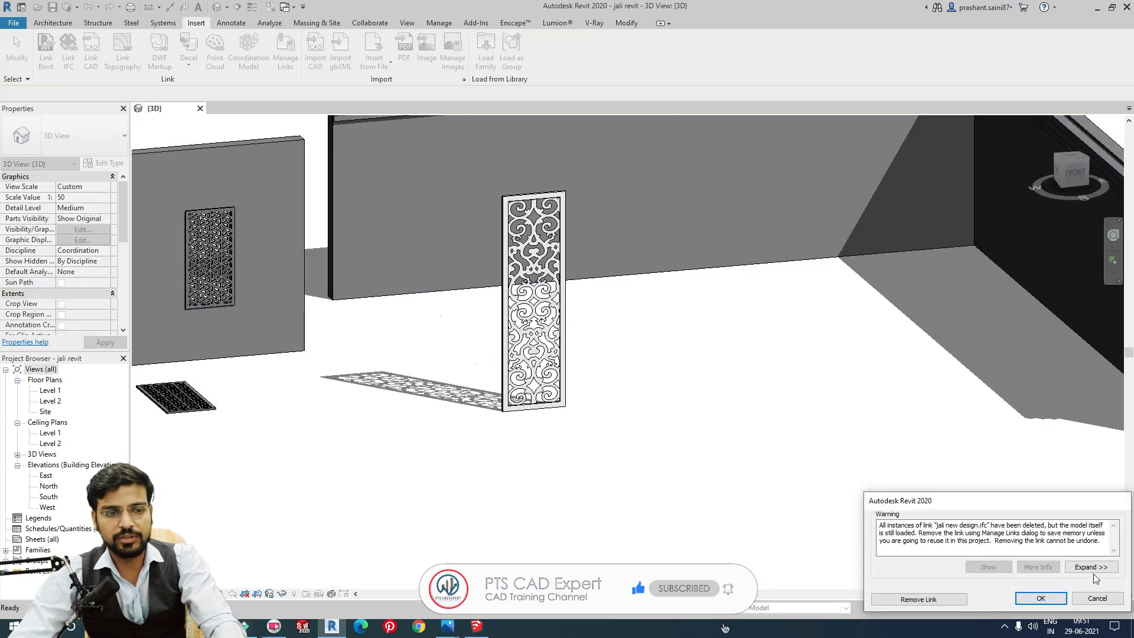
left_click(935, 598)
- Ungroup the bound scroll jali so its frame and pattern become separate elements, and clear the selection
left_click(560, 203)
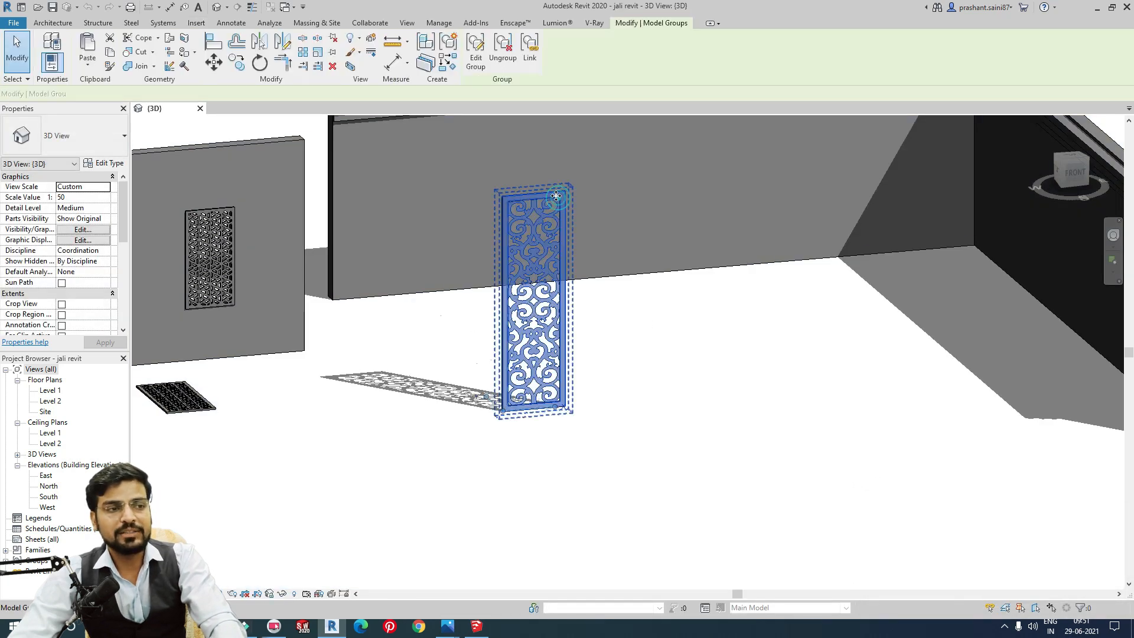
scroll(560, 202, "up", 4)
left_click(507, 45)
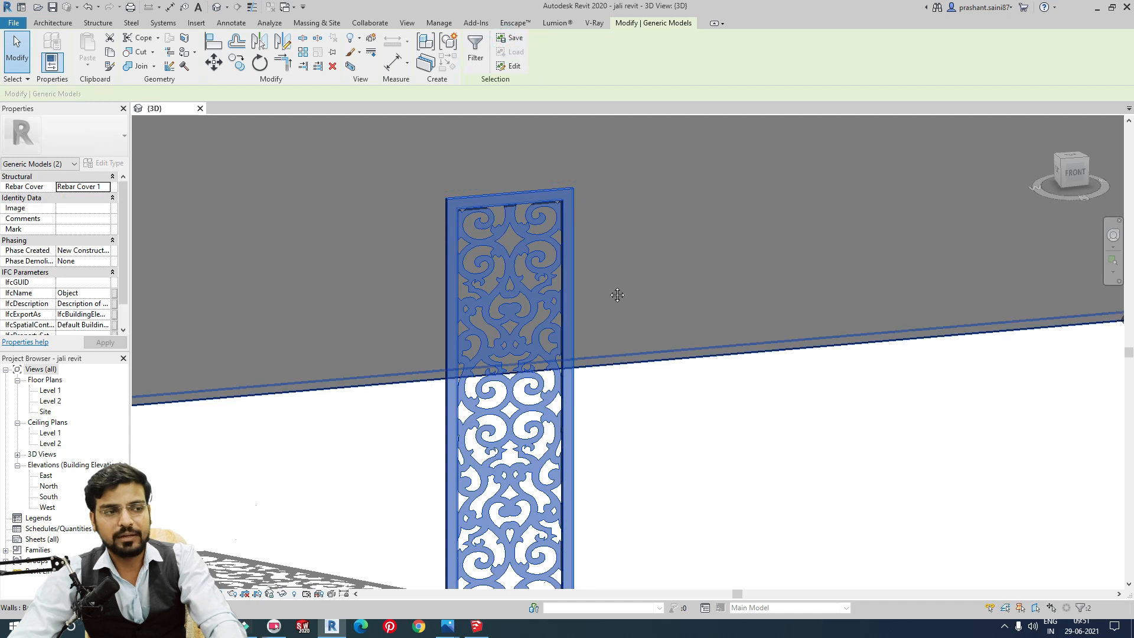
scroll(615, 294, "down", 5)
left_click(742, 350)
- Examine the scroll jali's cut-out pattern and frame up close from several angles in the 3D view
scroll(586, 353, "up", 3)
scroll(586, 353, "down", 3)
middle_click_drag(586, 353, 566, 195, "shift")
scroll(591, 171, "up", 4)
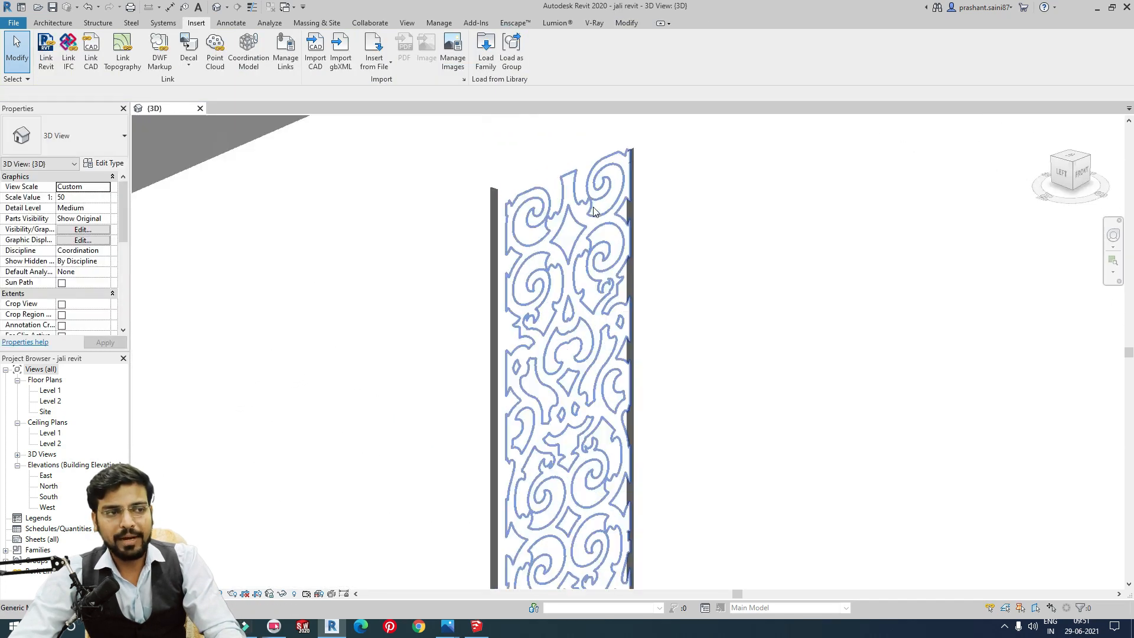
scroll(650, 295, "down", 3)
scroll(689, 363, "up", 3)
middle_click_drag(687, 364, 697, 259, "shift")
scroll(620, 245, "down", 3)
scroll(697, 260, "down", 2)
scroll(658, 306, "up", 2)
scroll(612, 203, "up", 4)
scroll(612, 204, "down", 3)
middle_click_drag(610, 309, 521, 343, "shift")
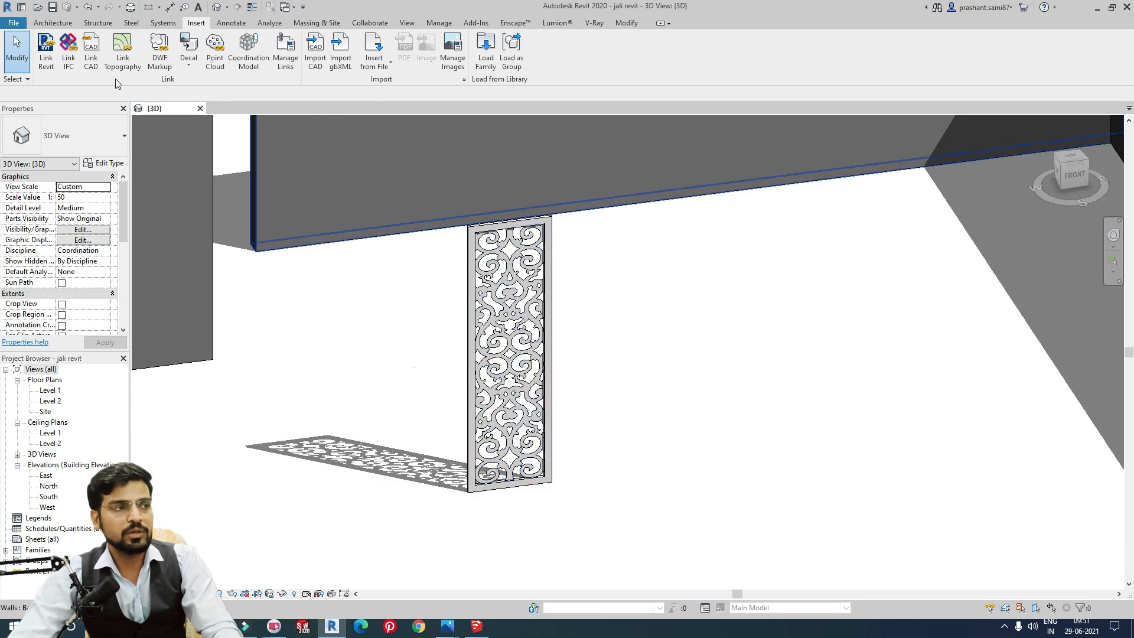
- Link the IFC file "jali 2.ifc" from the Desktop into the project
left_click(69, 51)
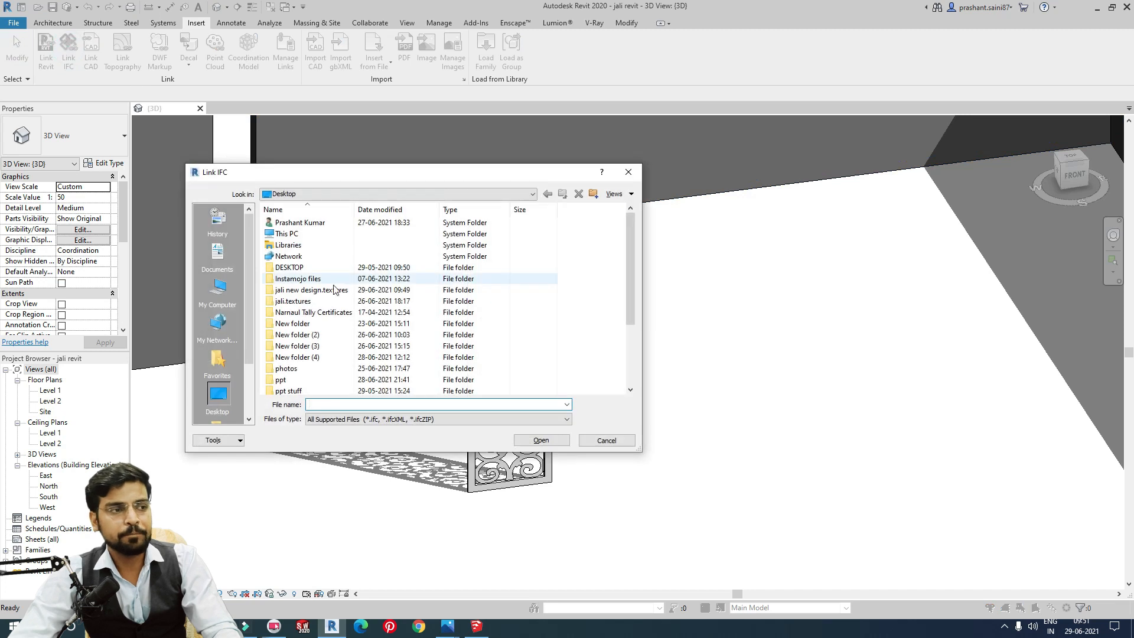
left_click(294, 355)
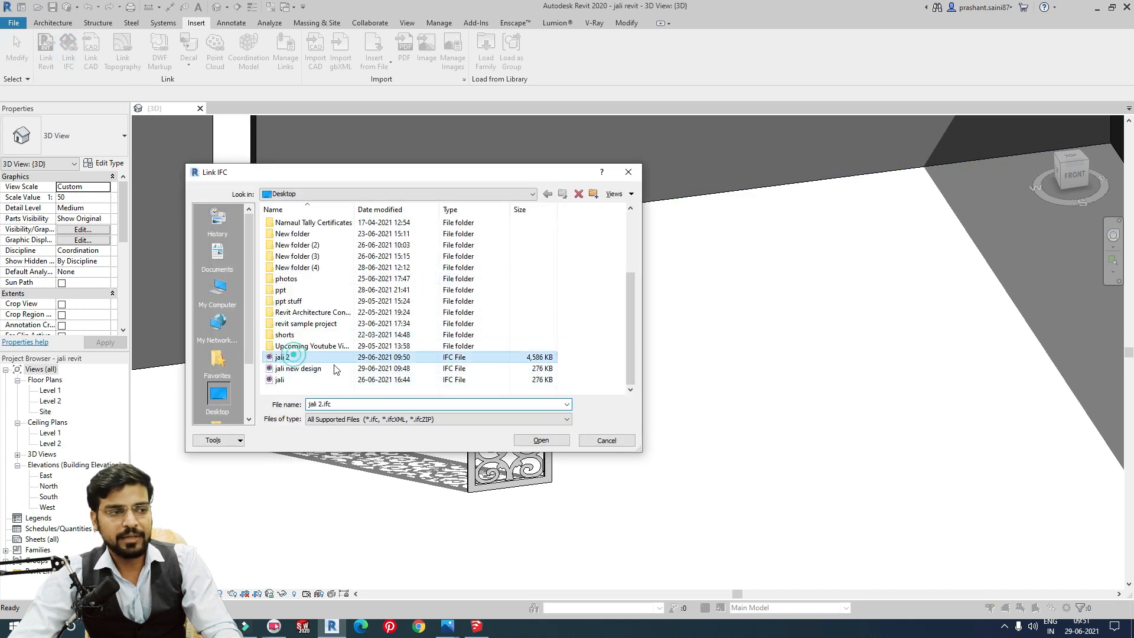
left_click(541, 443)
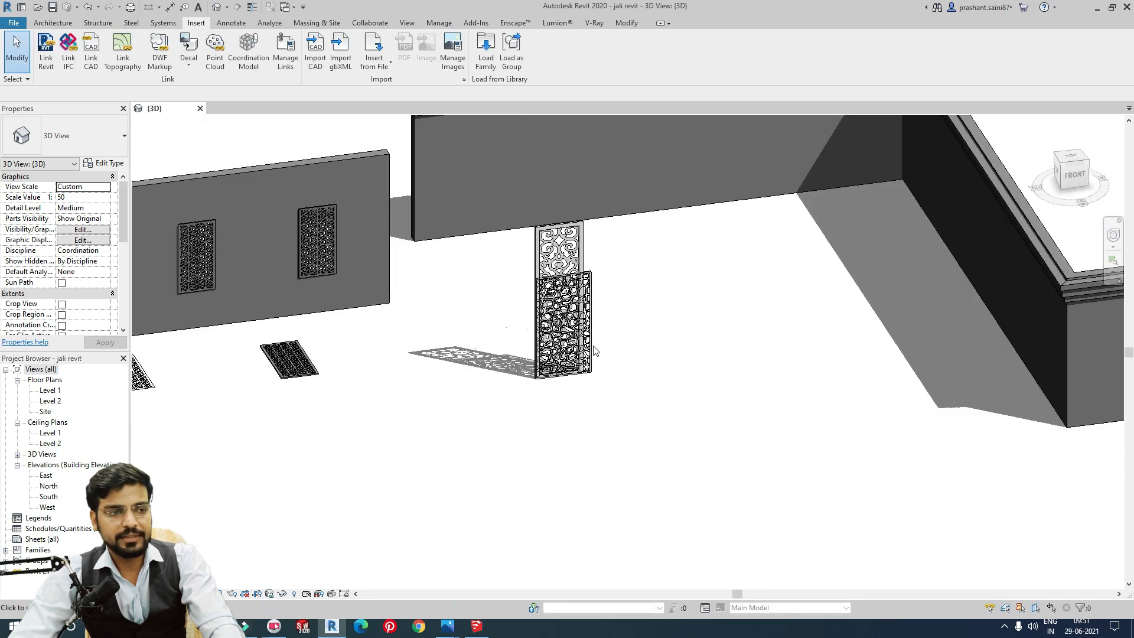
- Move the linked irregular-cell jali clear of the scroll jali, bind it into the project and remove its link
scroll(594, 351, "up", 3)
left_click(594, 322)
left_click_drag(610, 337, 786, 298)
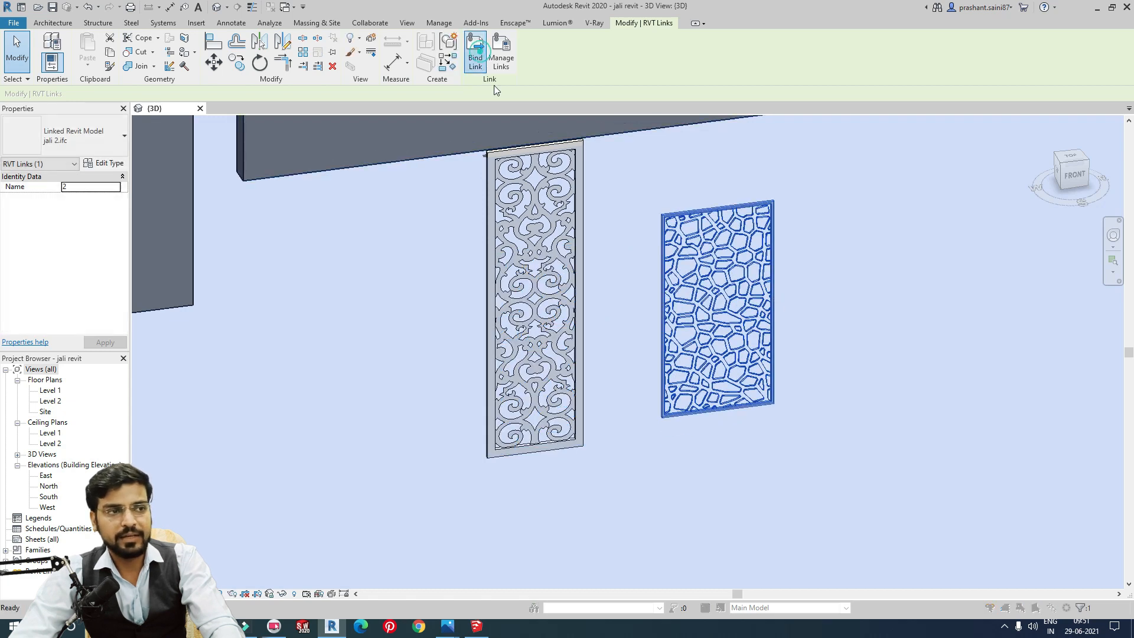
left_click(528, 358)
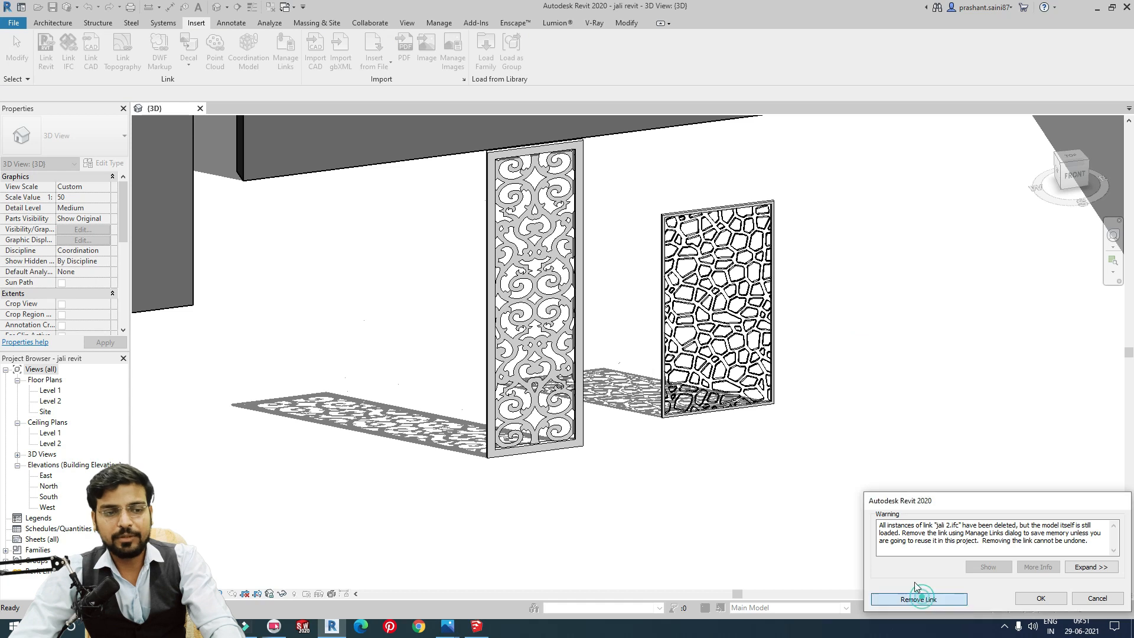
left_click(919, 599)
- Set the visual style of the 3D view to Realistic
middle_click_drag(910, 309, 863, 330)
scroll(827, 319, "up", 8)
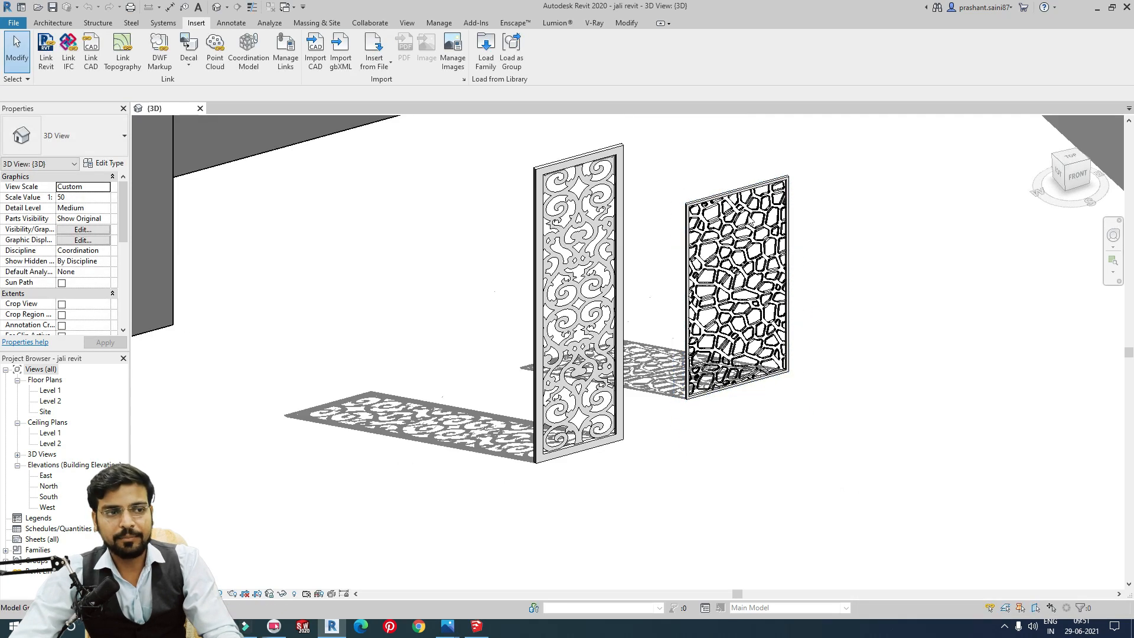
scroll(688, 225, "down", 5)
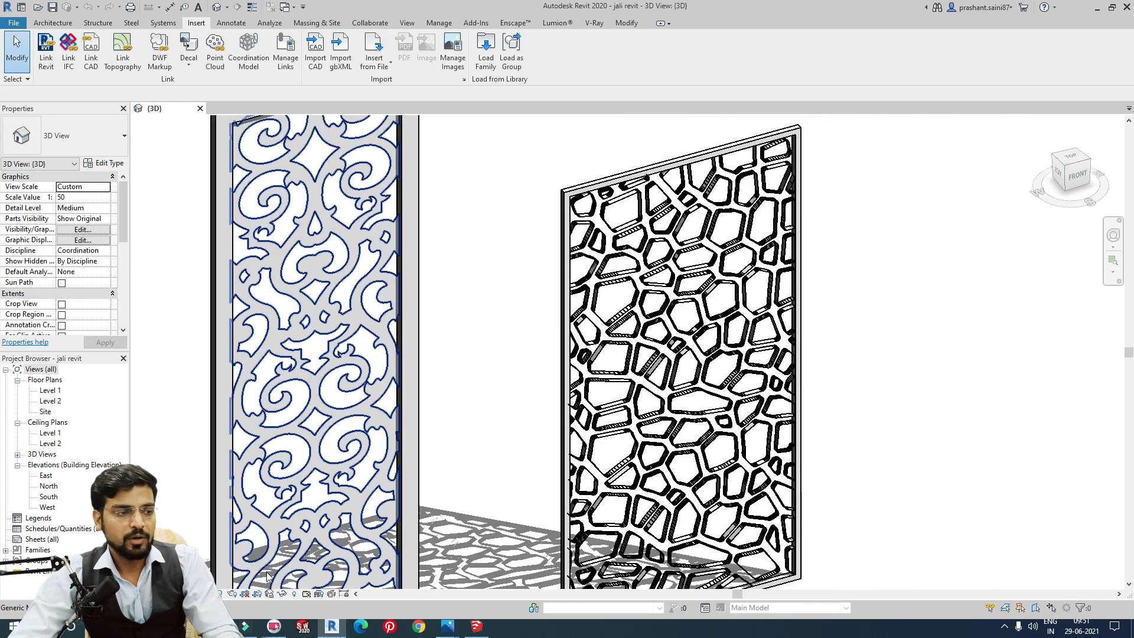
middle_click_drag(541, 481, 254, 598, "shift")
left_click(203, 594)
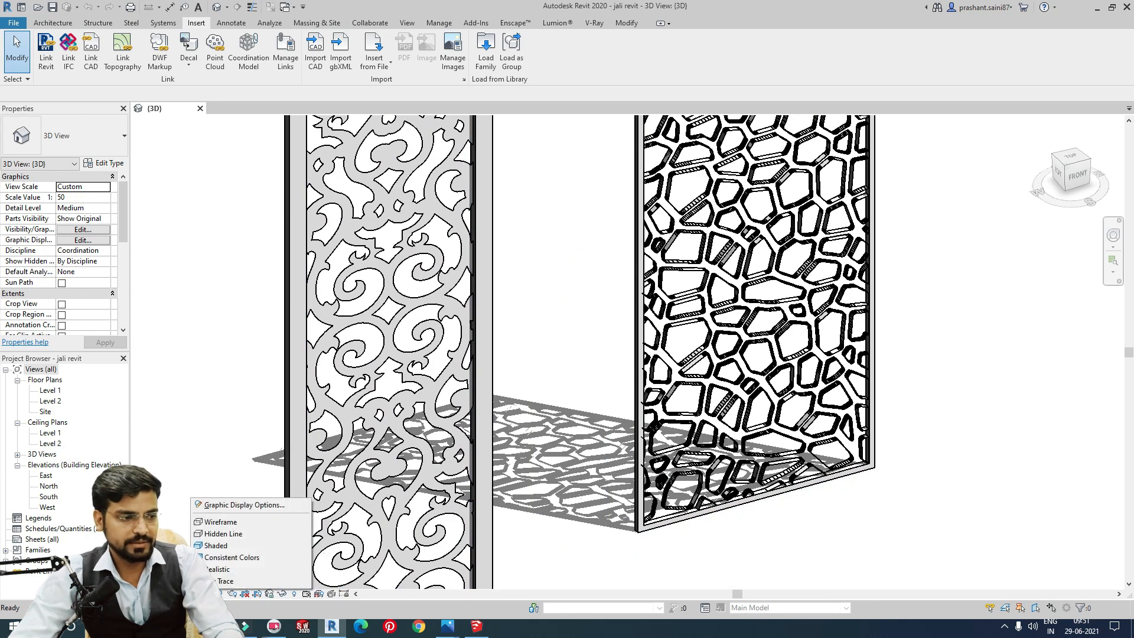
left_click(218, 568)
- Inspect both jali panels in the Realistic 3D view, close up and from different angles
middle_click_drag(449, 378, 582, 301, "shift")
scroll(581, 341, "up", 5)
scroll(579, 343, "down", 6)
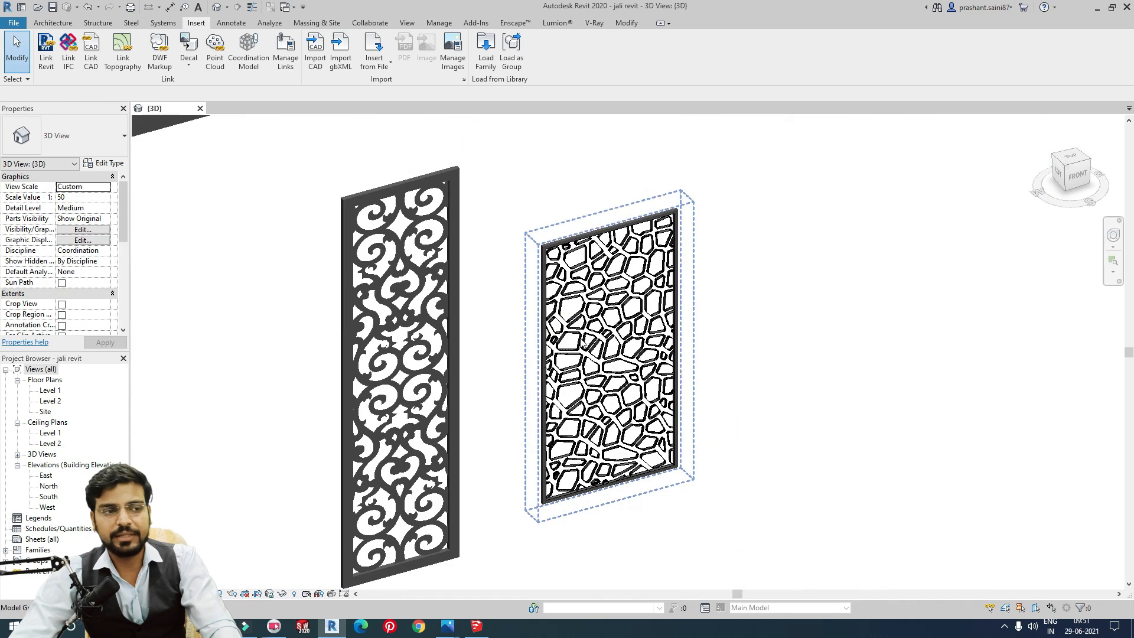
left_click(655, 325)
middle_click_drag(656, 325, 476, 281, "shift")
scroll(573, 341, "up", 5)
scroll(572, 341, "down", 5)
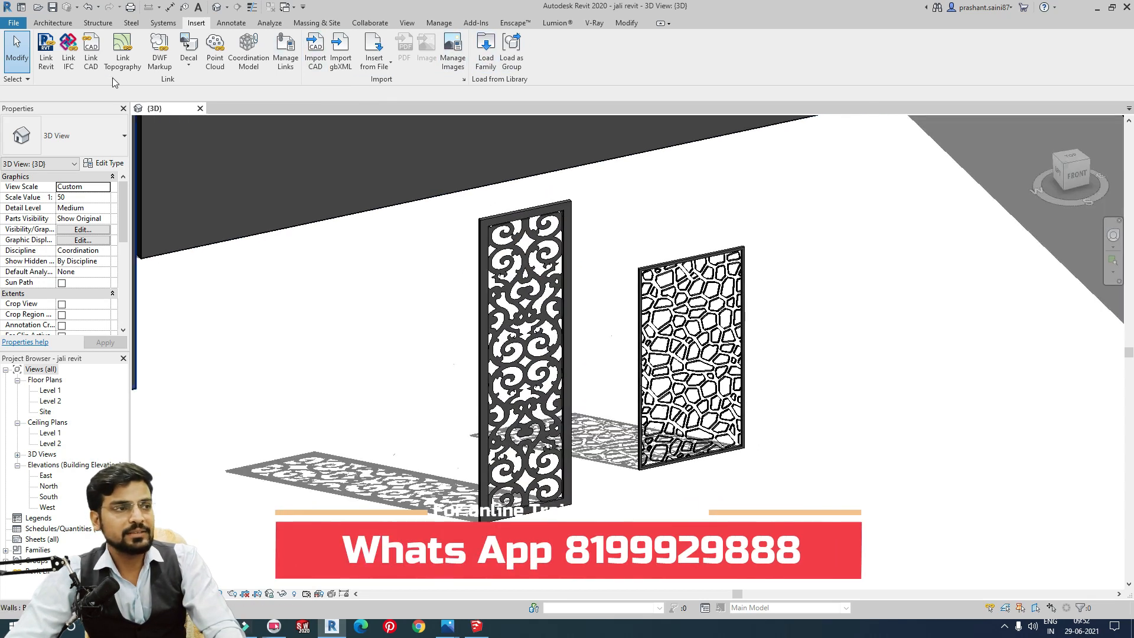
- Create a new project material and rename it "jali mat"
left_click(407, 23)
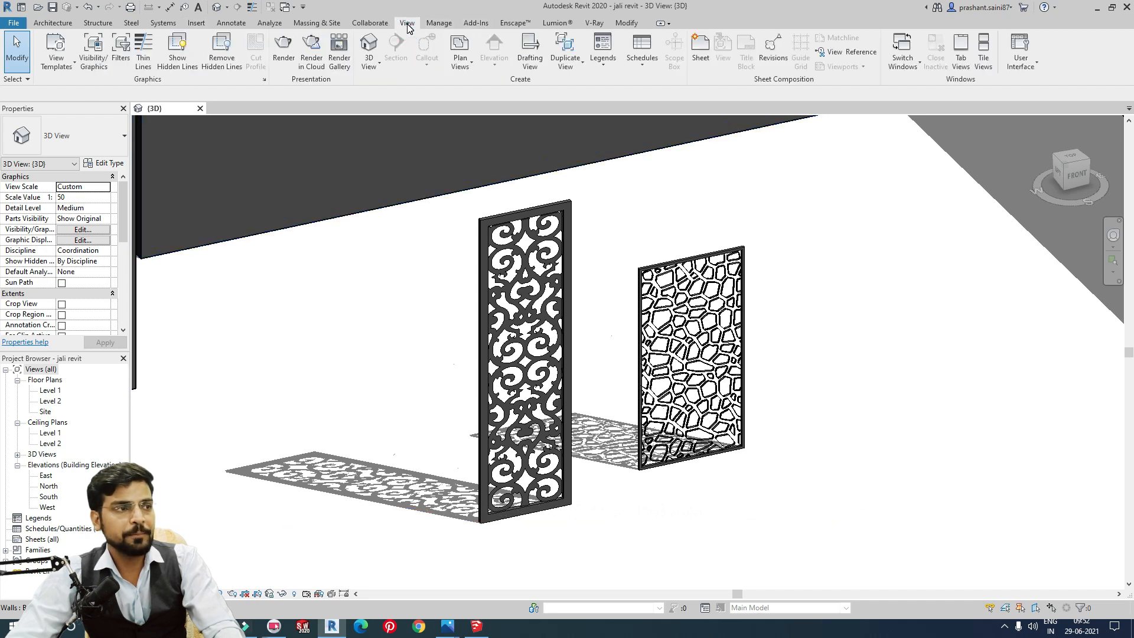
left_click(446, 23)
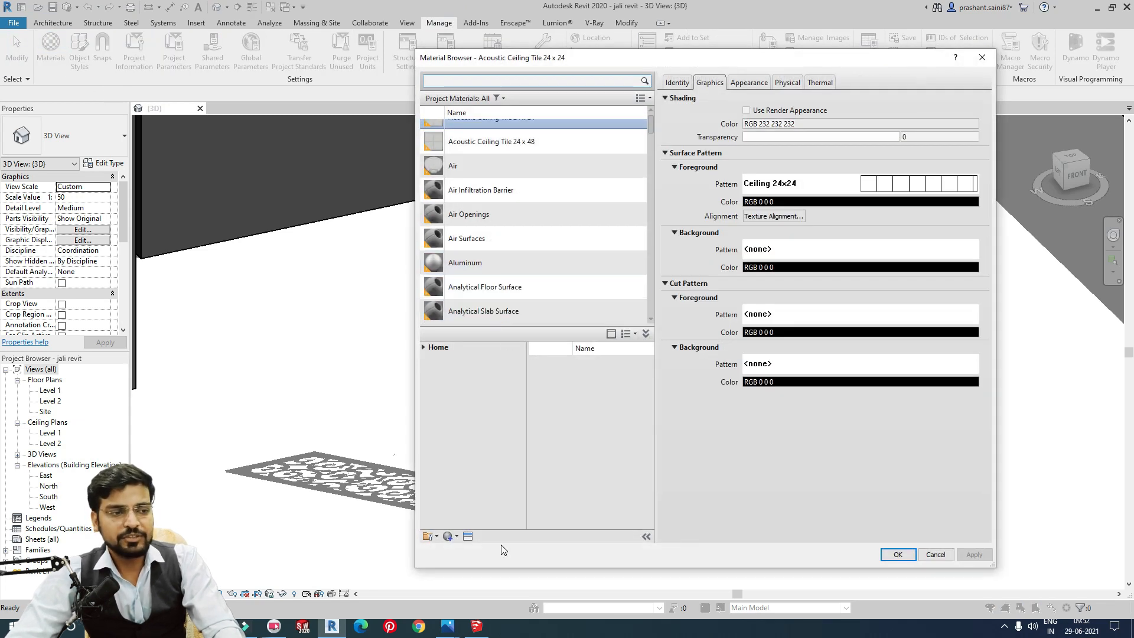
left_click(453, 537)
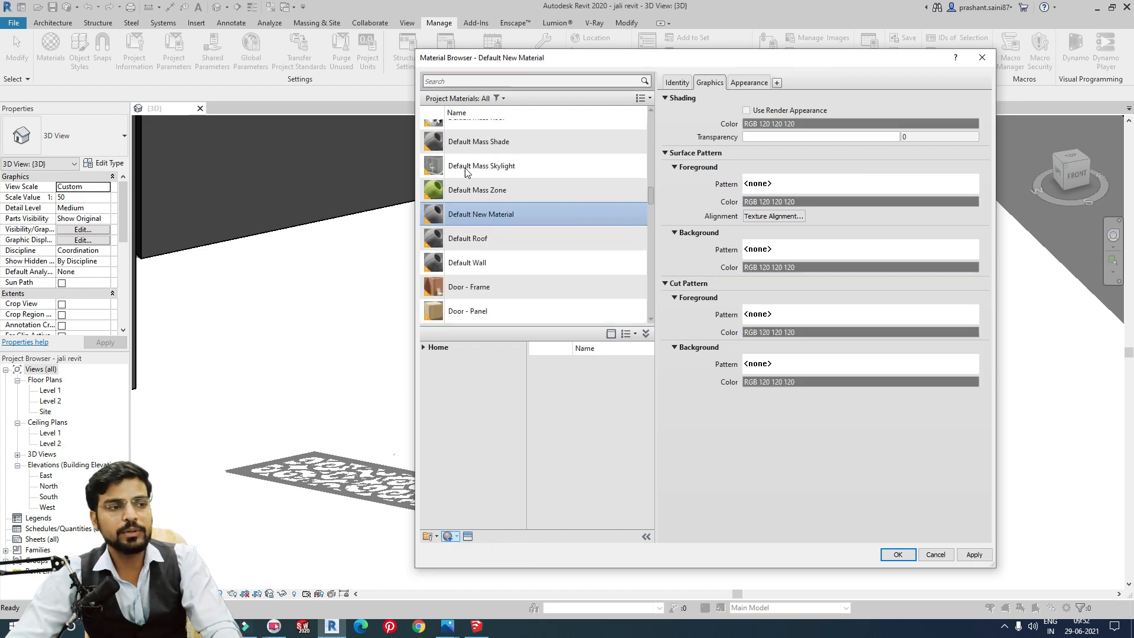
right_click(506, 221)
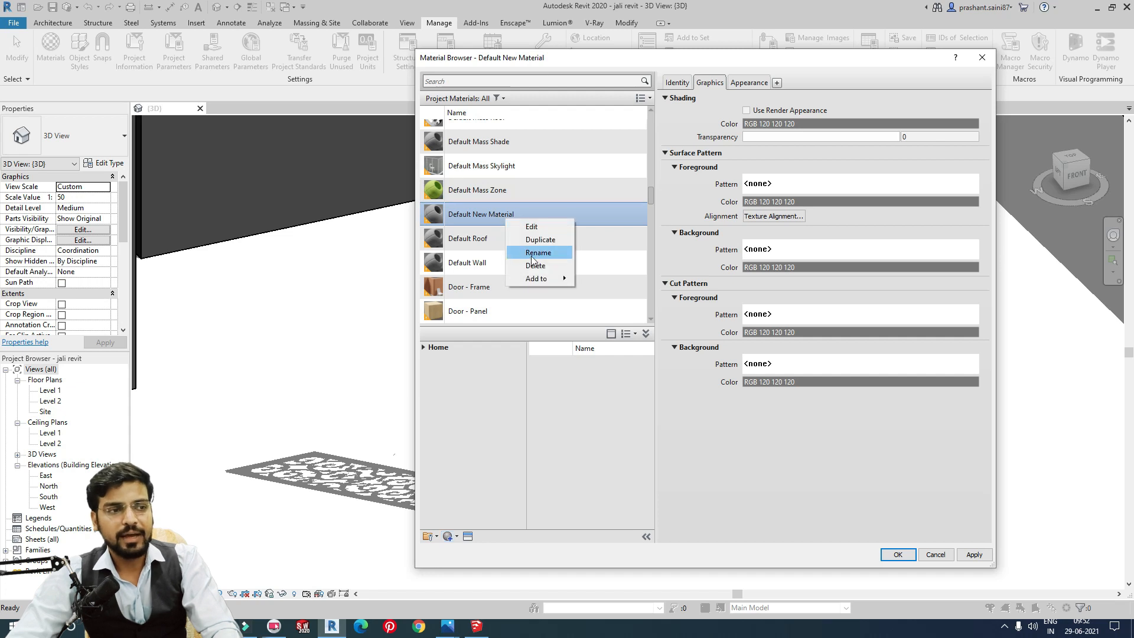
left_click(533, 254)
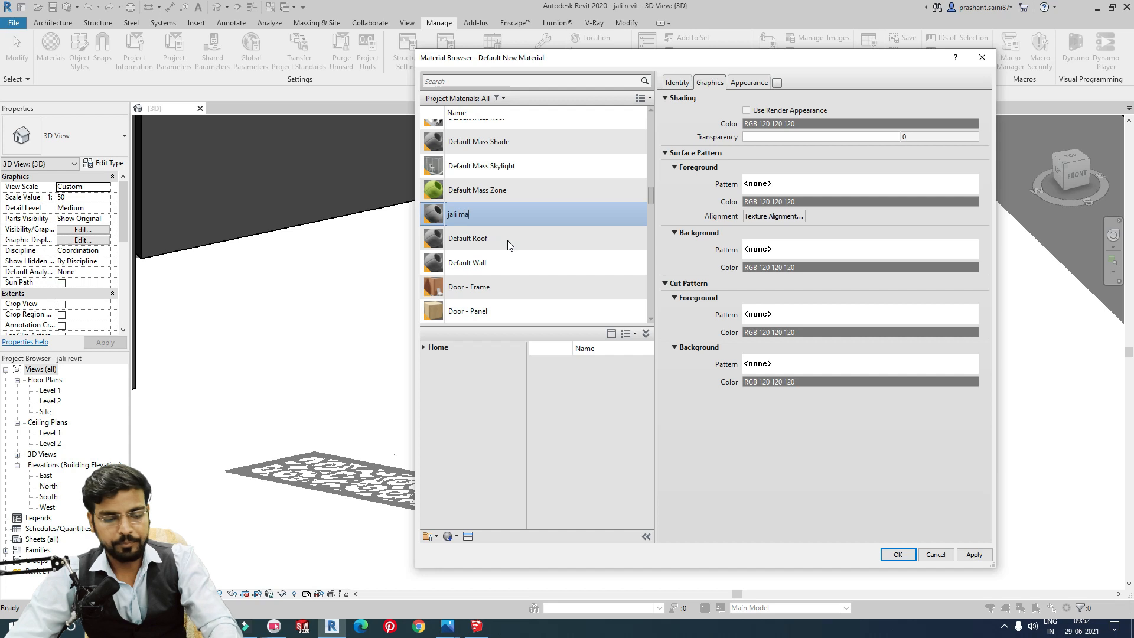
- Give the "jali mat" material the wood image "_24" from the "jali new design.textures" folder as its appearance
scroll(581, 306, "down", 3)
left_click(515, 236)
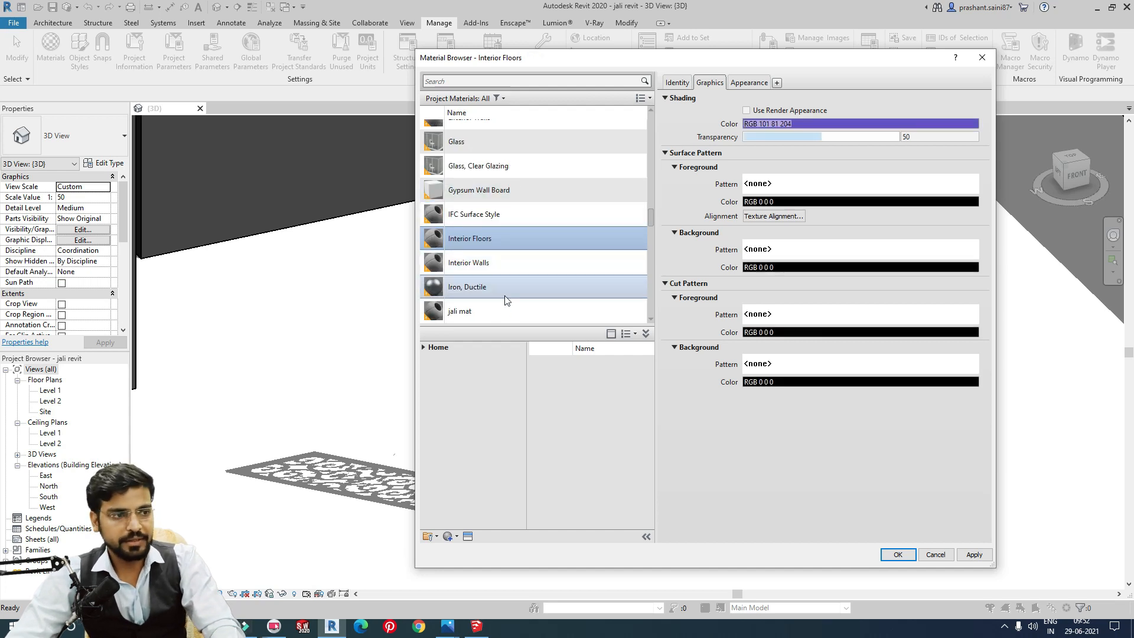
left_click(488, 310)
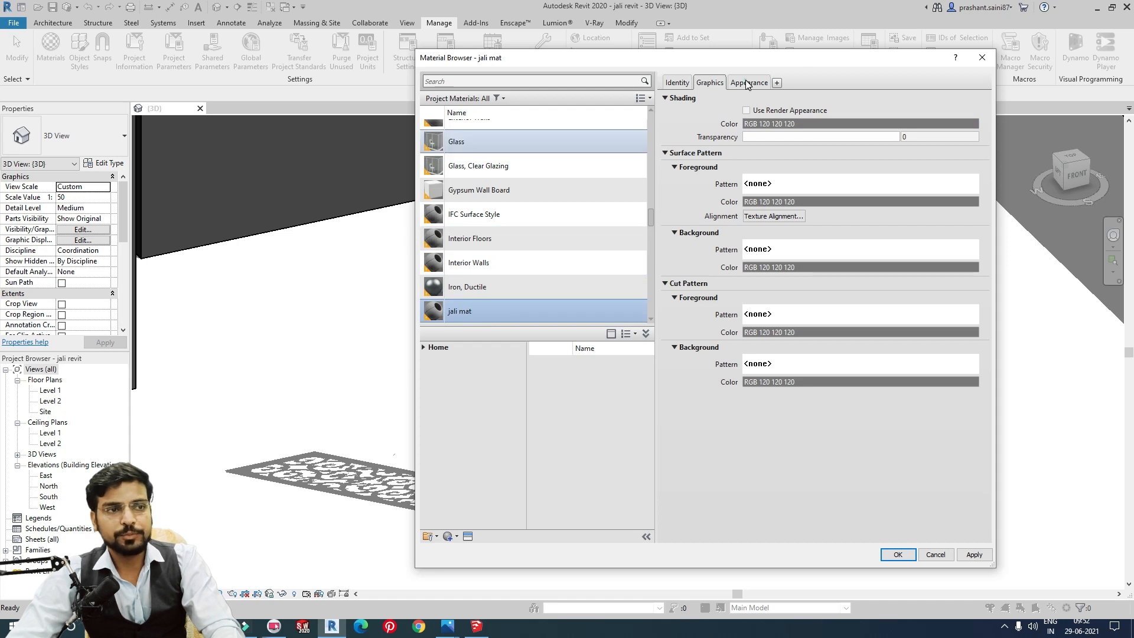
left_click(748, 83)
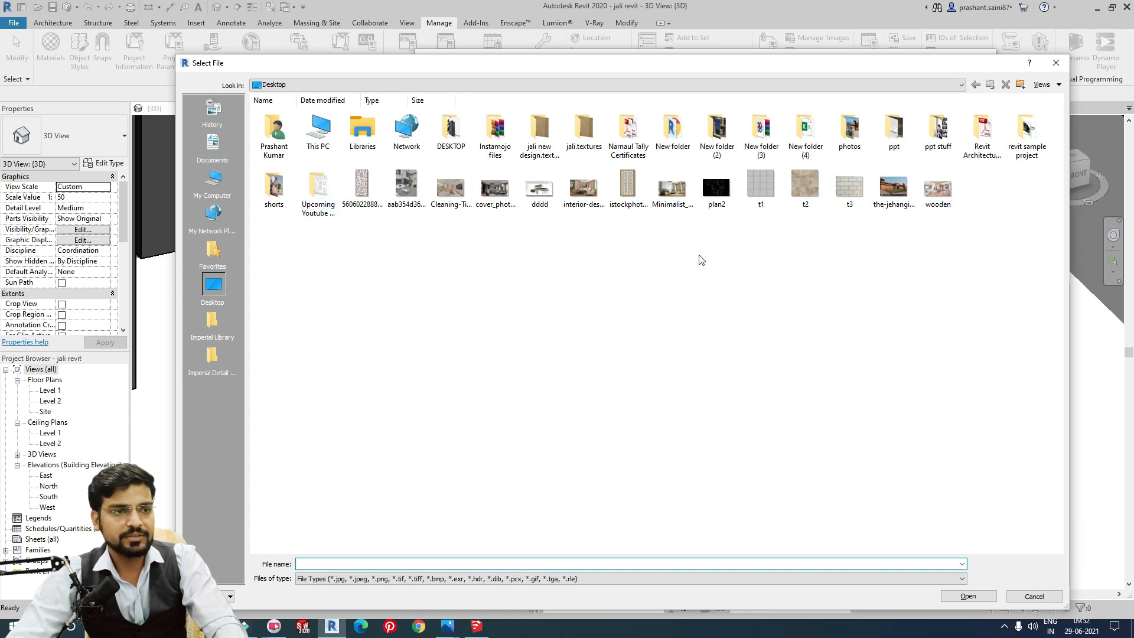
double_click(539, 130)
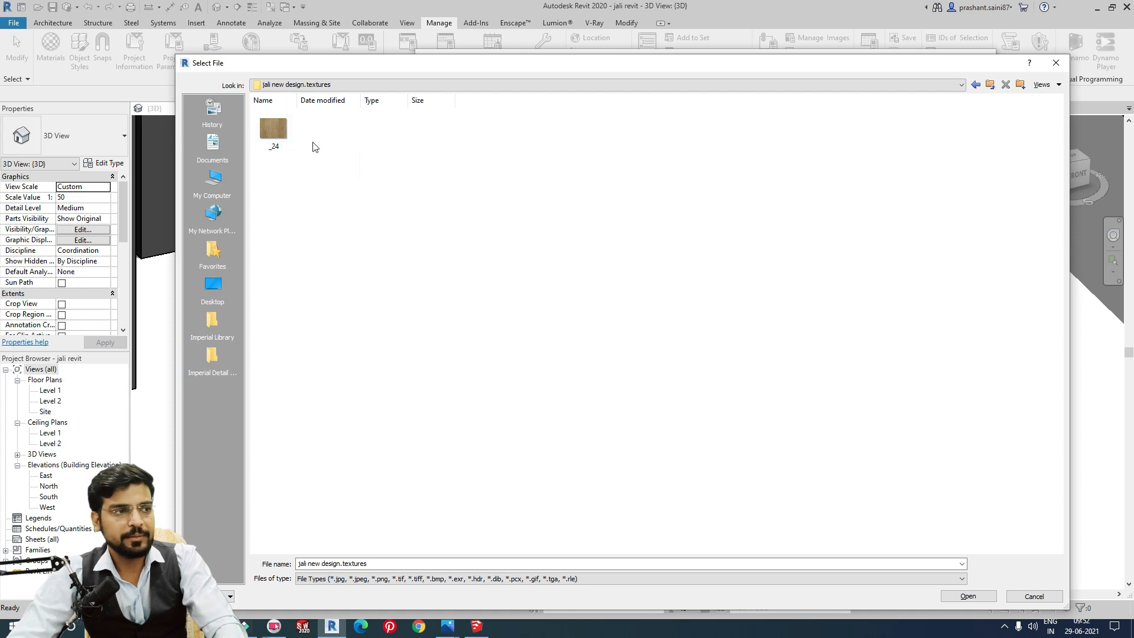
left_click(963, 596)
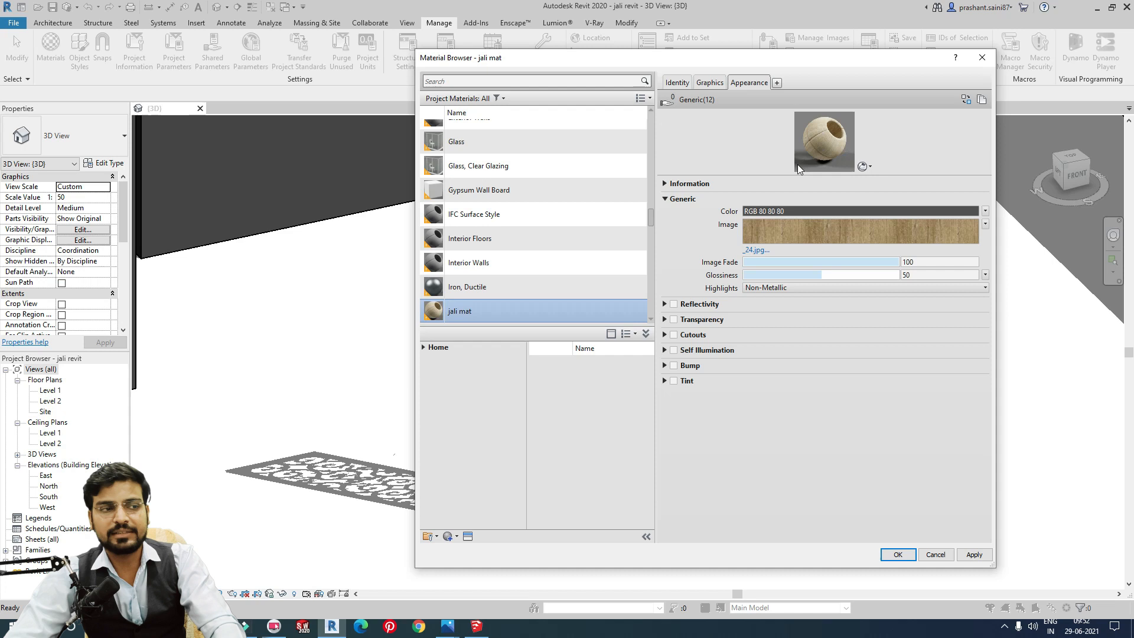
left_click(898, 554)
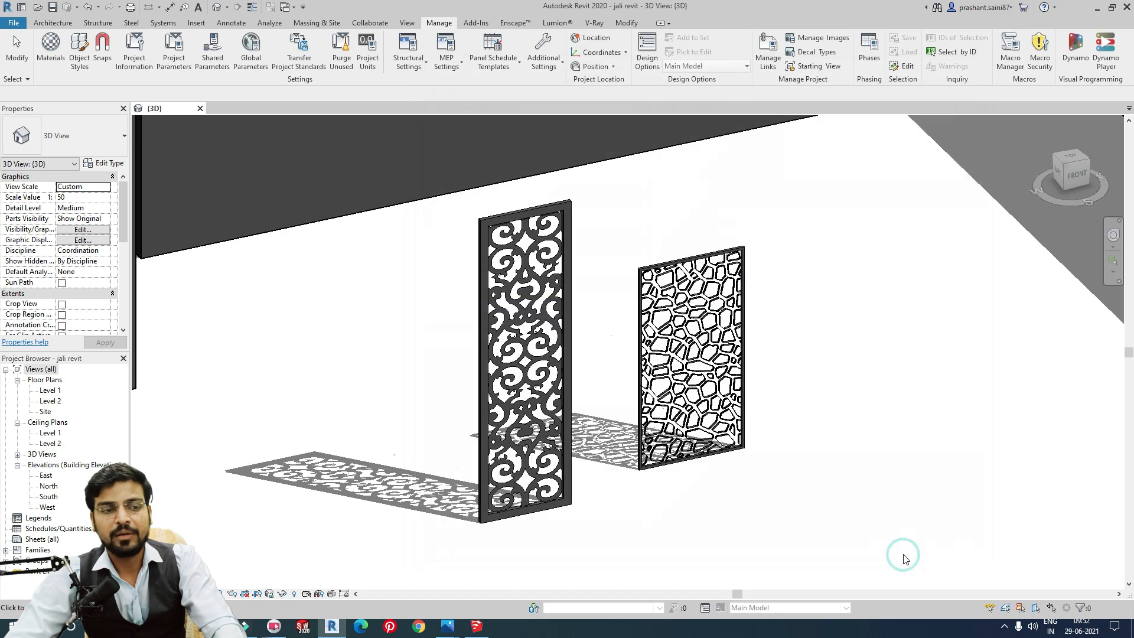
- Paint the front face of the scroll jali's frame with the "jali mat" material
scroll(585, 230, "up", 3)
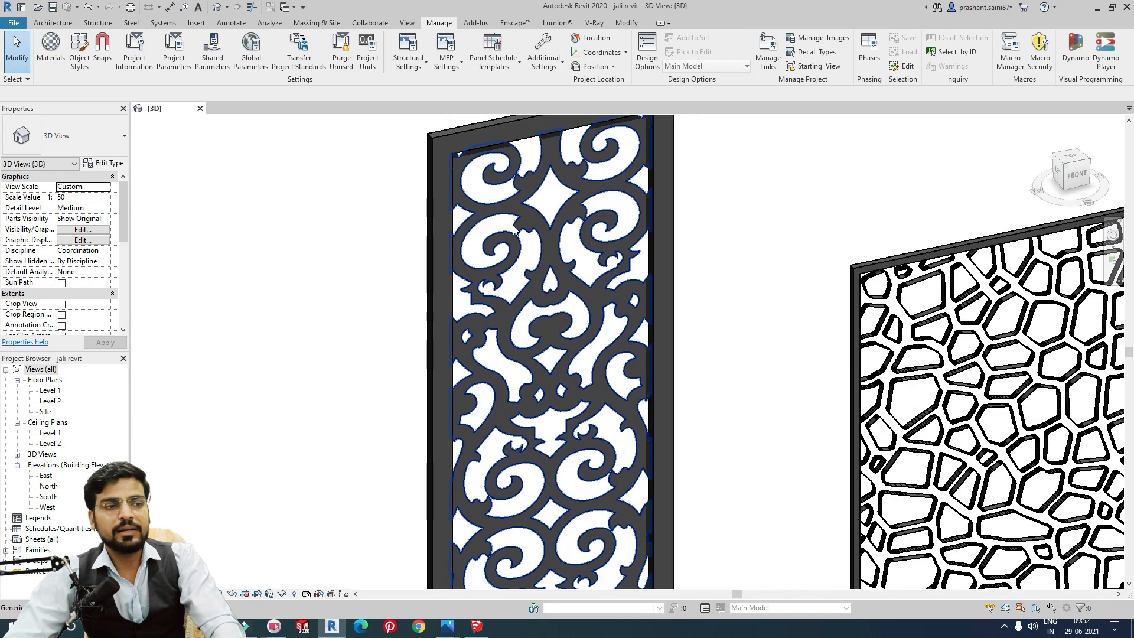
scroll(585, 230, "down", 1)
left_click(627, 23)
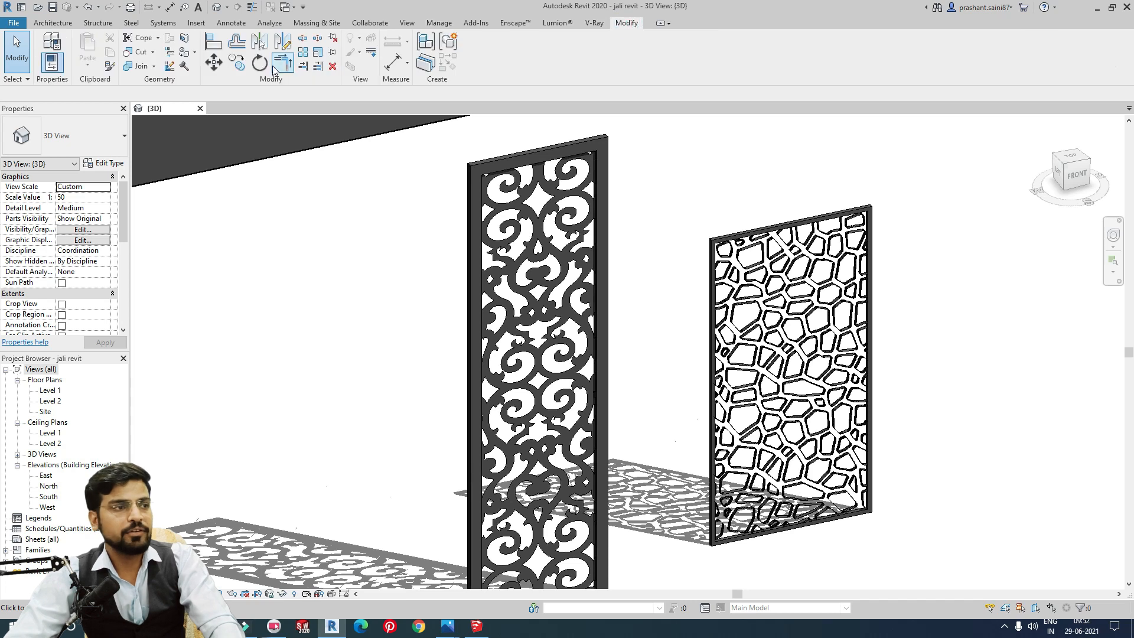
left_click(195, 52)
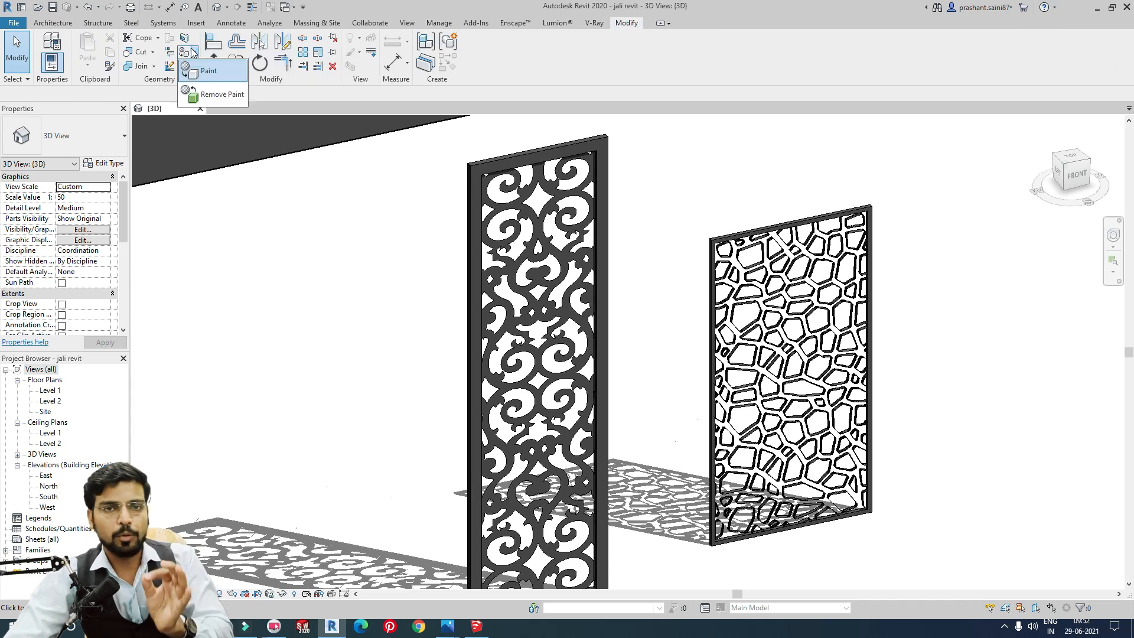
left_click(208, 71)
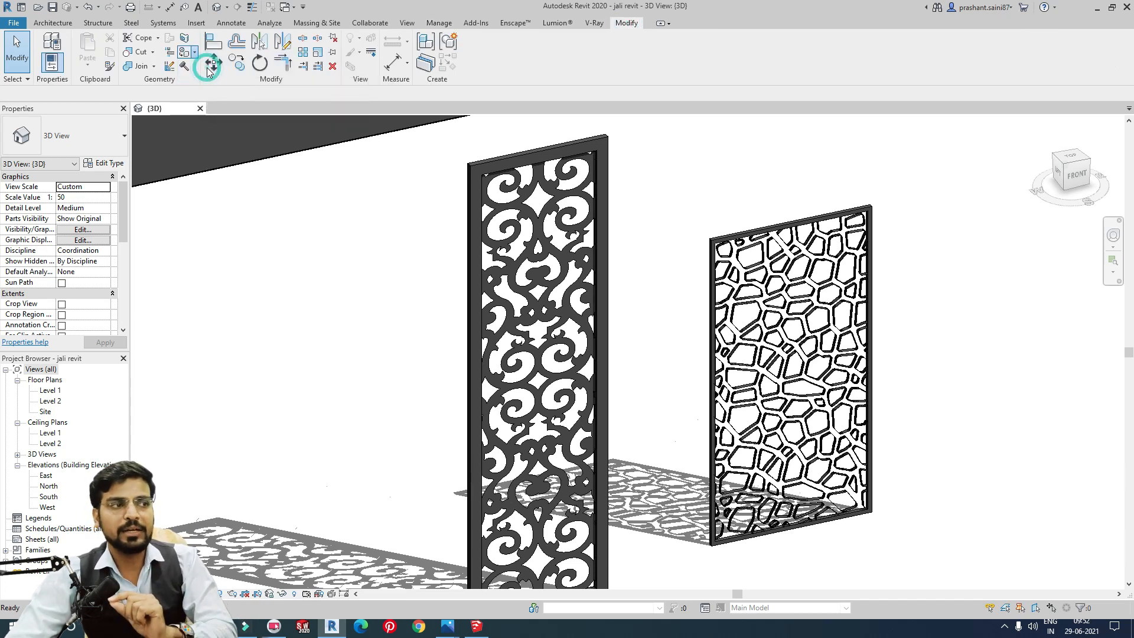
left_click(201, 181)
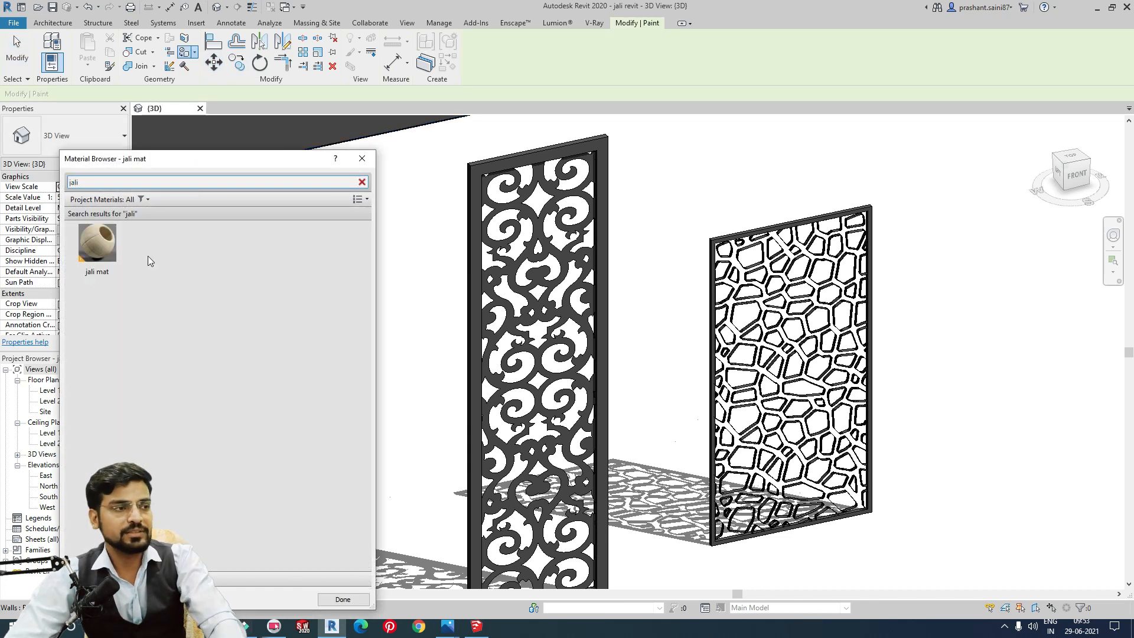
middle_click_drag(502, 154, 596, 215)
scroll(596, 215, "up", 5)
left_click(596, 218)
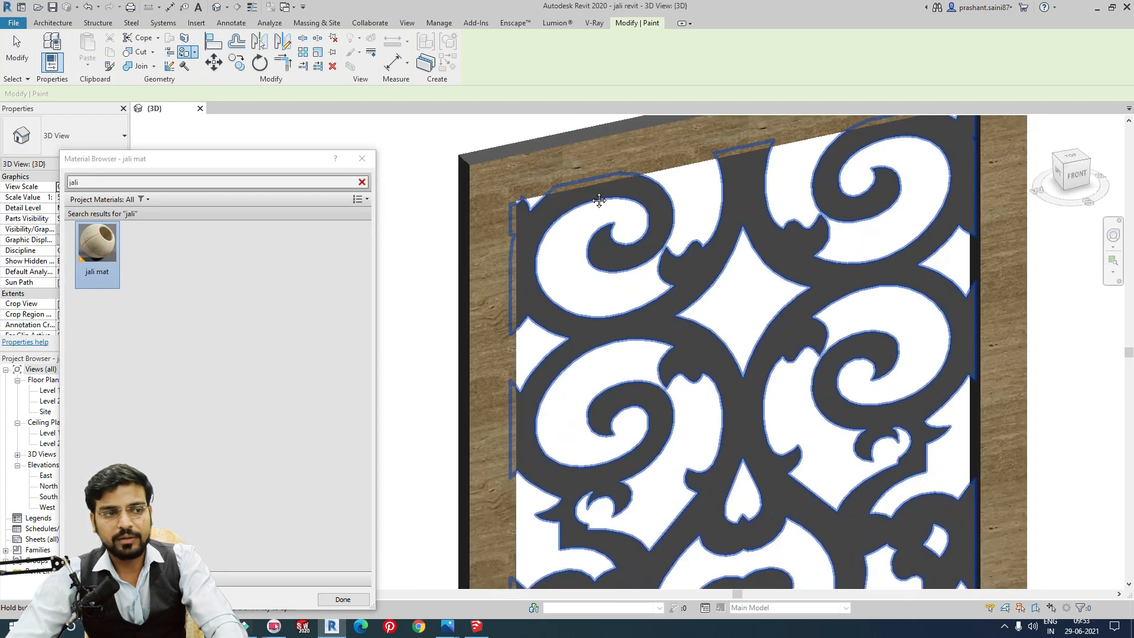
- Paint the scroll pattern's front, the frame's inner edges and the panel's back with the "jali mat" material
left_click(541, 221)
scroll(685, 391, "down", 6)
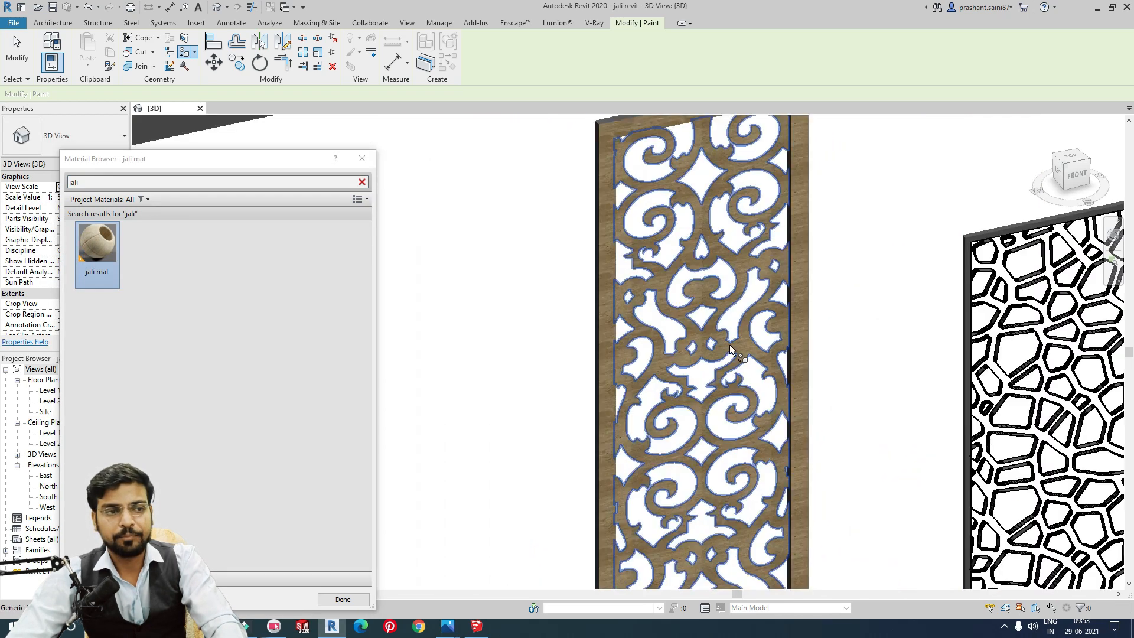
scroll(685, 391, "up", 8)
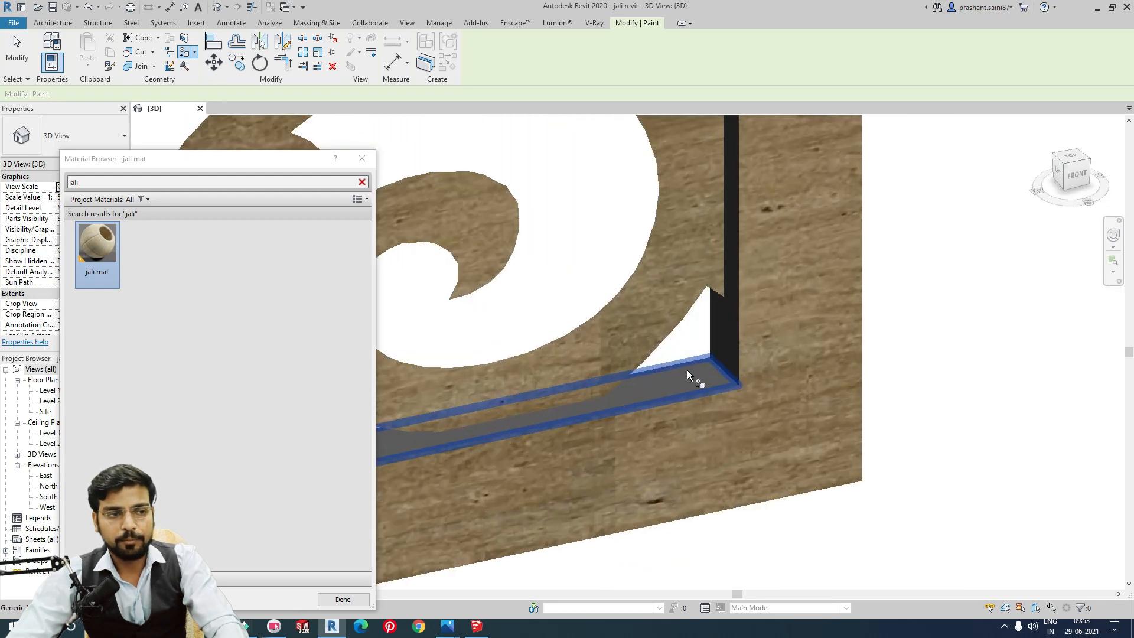
scroll(711, 365, "down", 6)
middle_click_drag(449, 362, 687, 295)
scroll(764, 362, "down", 2)
scroll(688, 296, "up", 8)
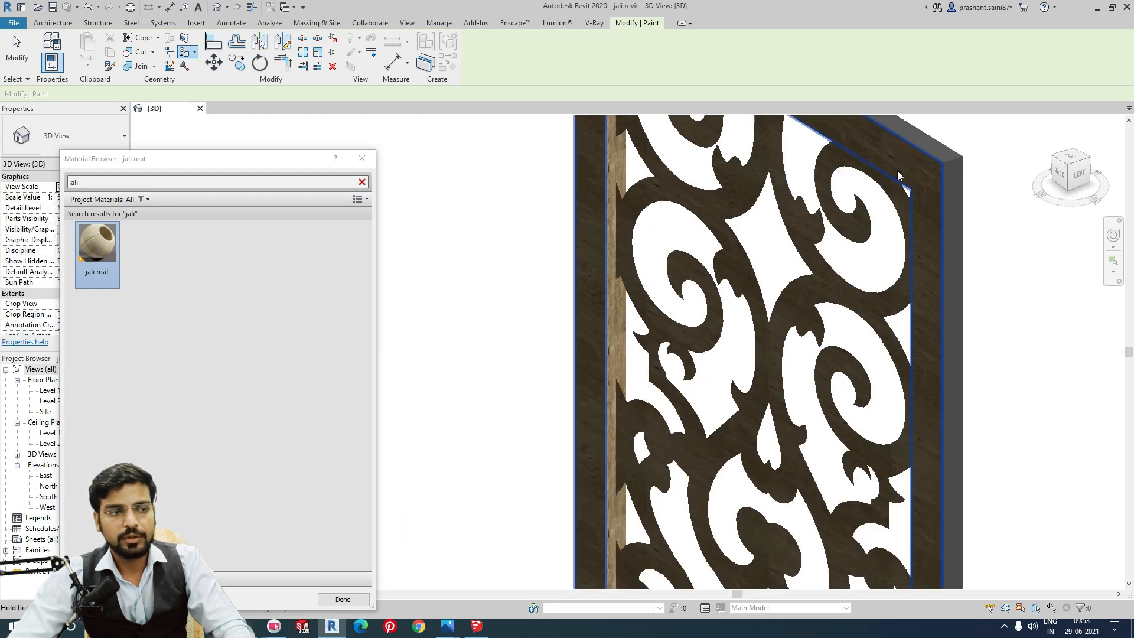
- Finish painting and inspect the wood-painted scroll jali from several angles beside the other panels
scroll(714, 235, "down", 8)
middle_click_drag(835, 366, 647, 280, "shift")
scroll(496, 235, "up", 5)
scroll(496, 235, "down", 5)
key("Escape")
mouse_move(579, 316)
middle_mouse_down("shift")
mouse_move(555, 322)
mouse_move(575, 323)
middle_mouse_up("shift")
scroll(555, 321, "down", 4)
scroll(576, 324, "up", 3)
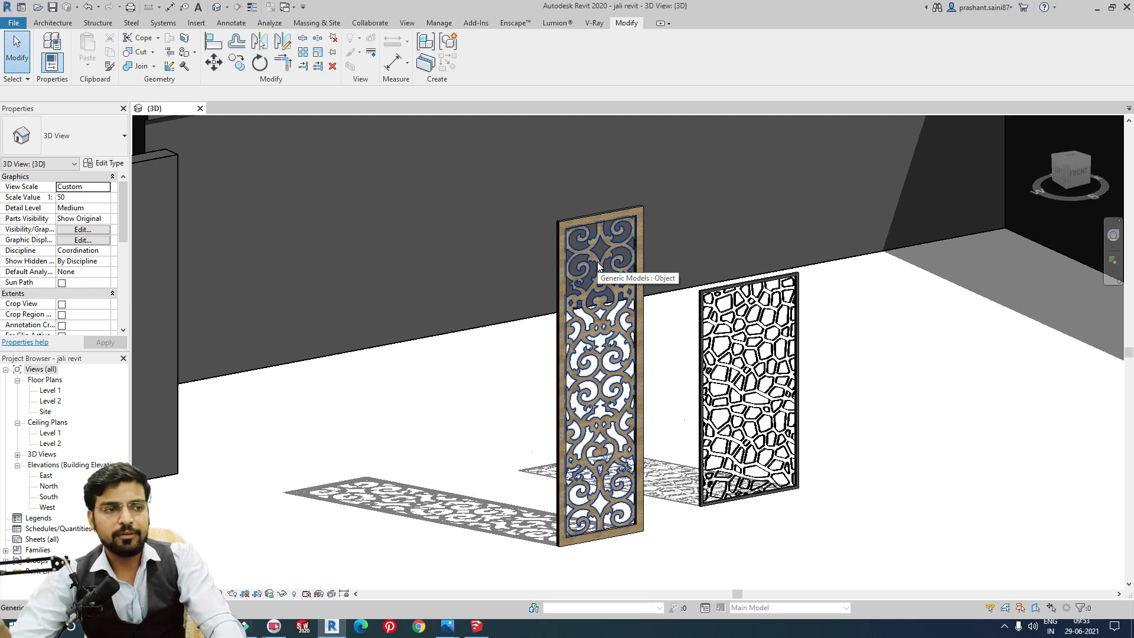
scroll(597, 261, "down", 5)
scroll(602, 350, "up", 5)
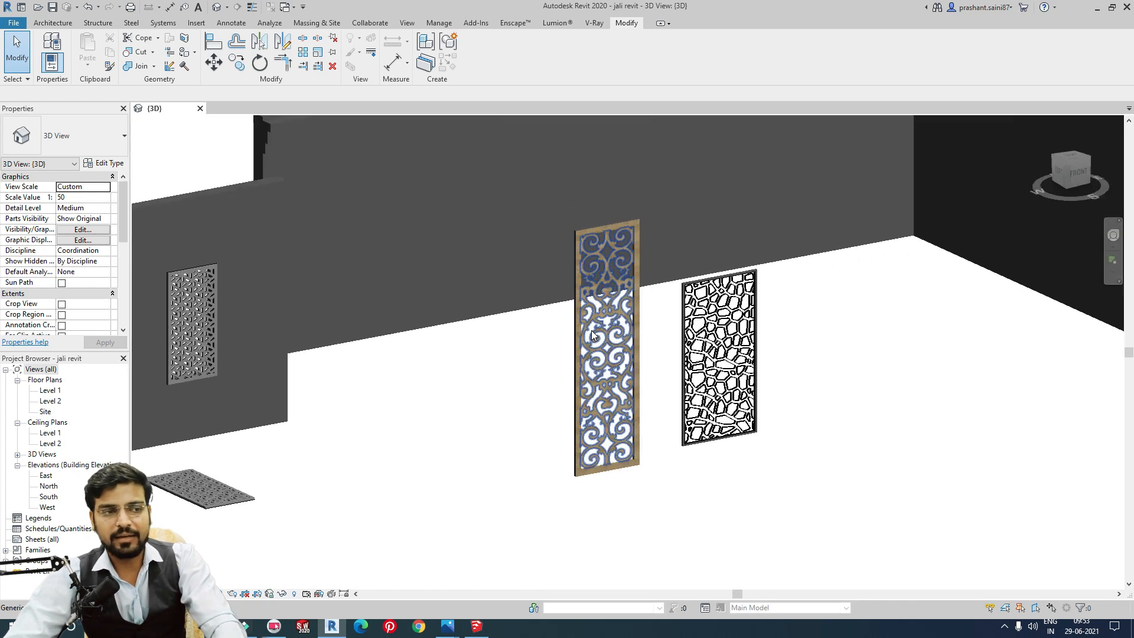
middle_click_drag(601, 349, 564, 327)
scroll(564, 327, "down", 5)
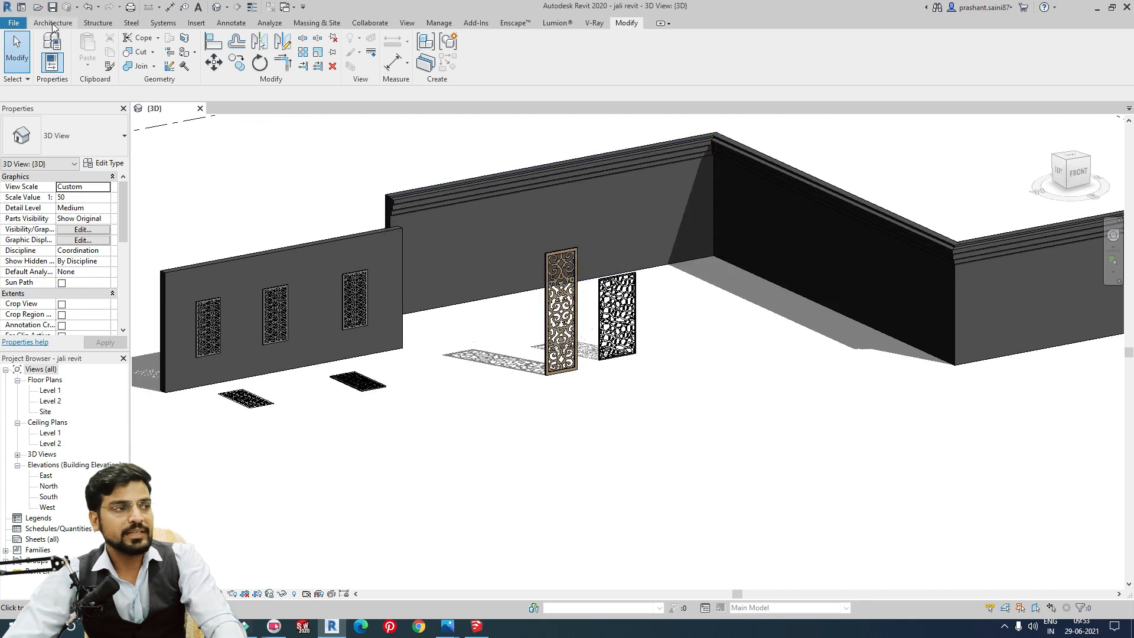
- Draw a straight Generic - 8" wall about 23' 6" long and 20' high in front of the wall with the three jali windows
left_click(53, 23)
key("w")
key("a")
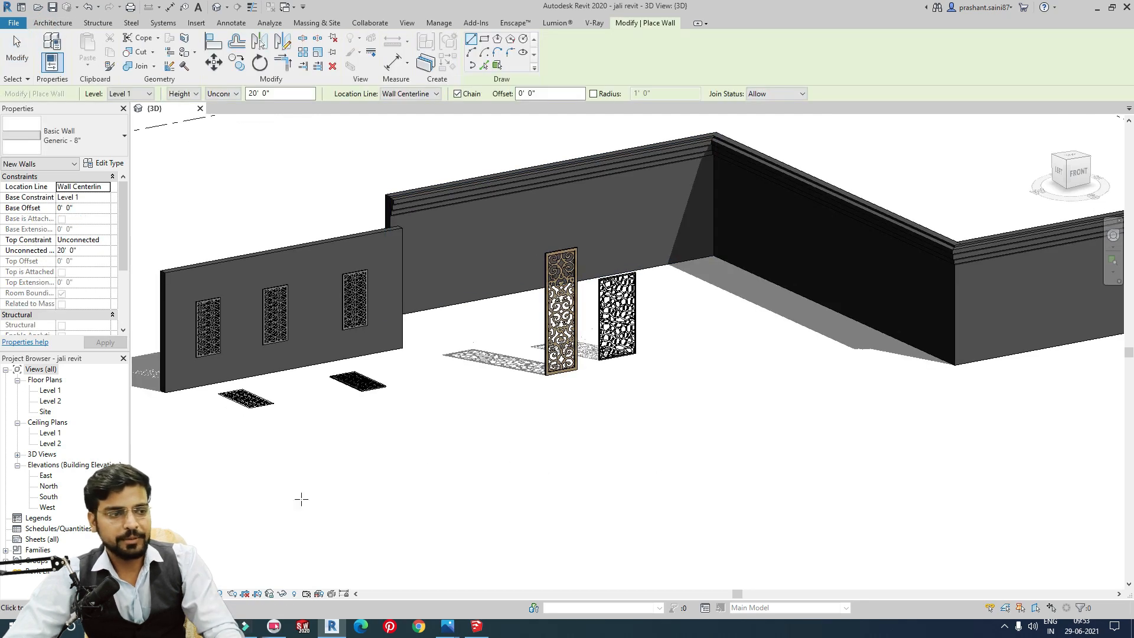
left_click(239, 526)
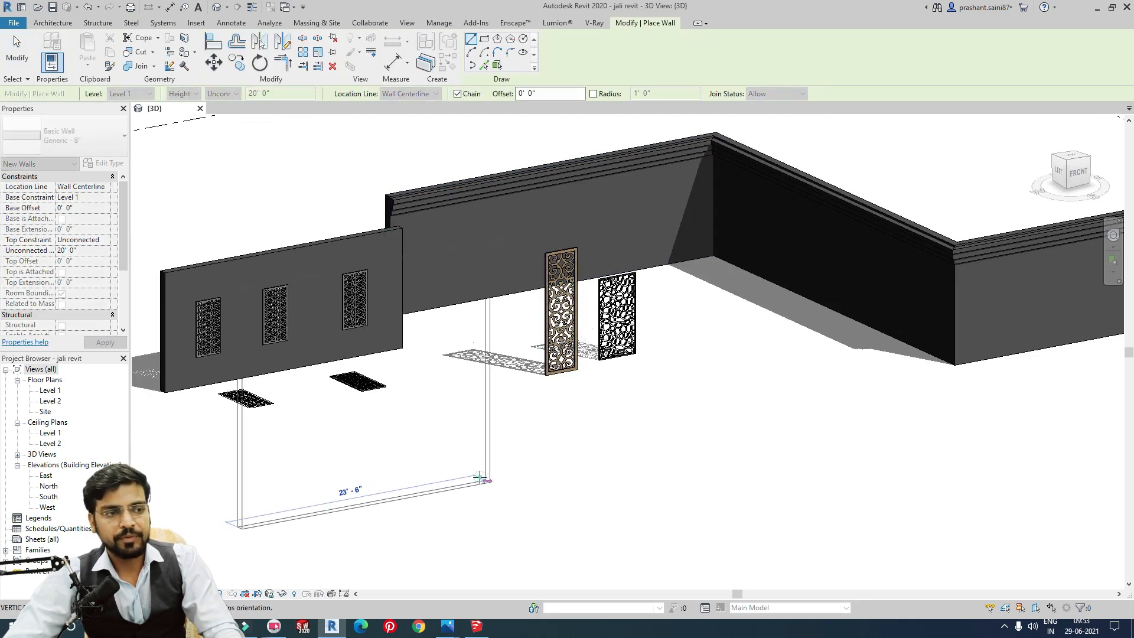
left_click(479, 479)
middle_click_drag(497, 373, 494, 316)
key("Escape")
key("Escape")
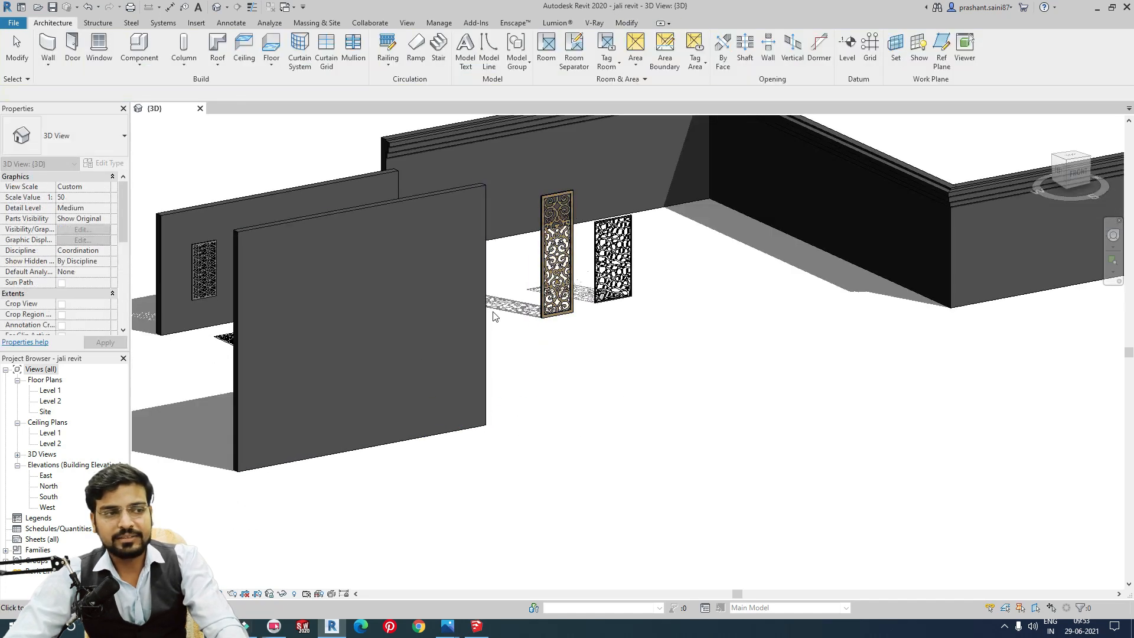
- Move the scroll jali, frame and pattern together, from its lower corner to the base of the new wall
middle_click_drag(449, 356, 626, 208, "shift")
scroll(626, 208, "up", 5)
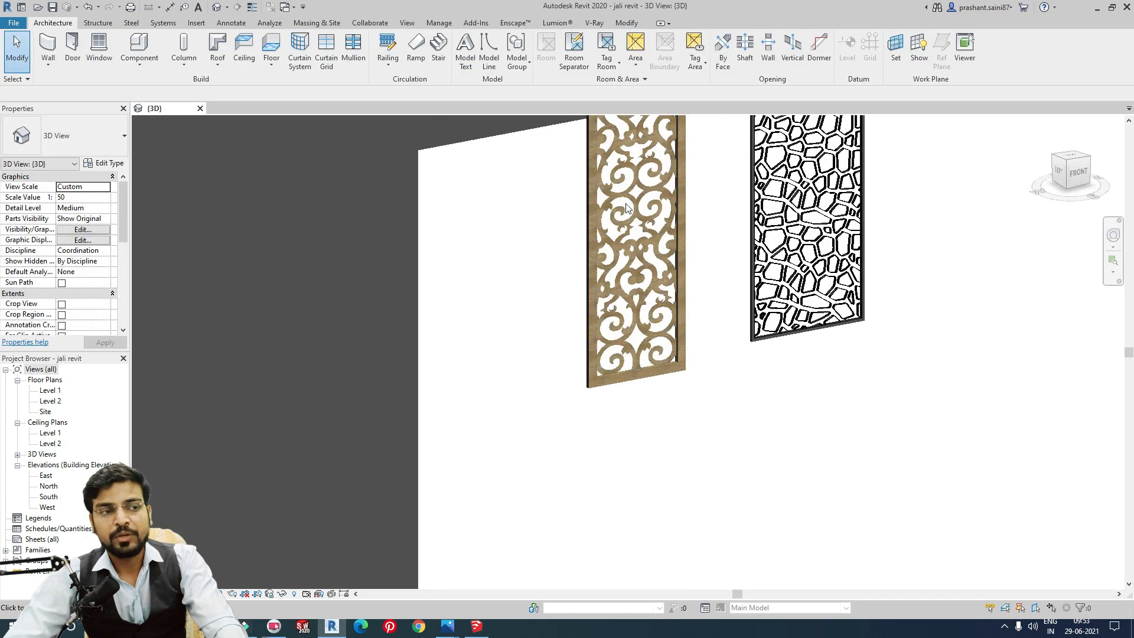
scroll(626, 208, "down", 6)
scroll(694, 342, "up", 2)
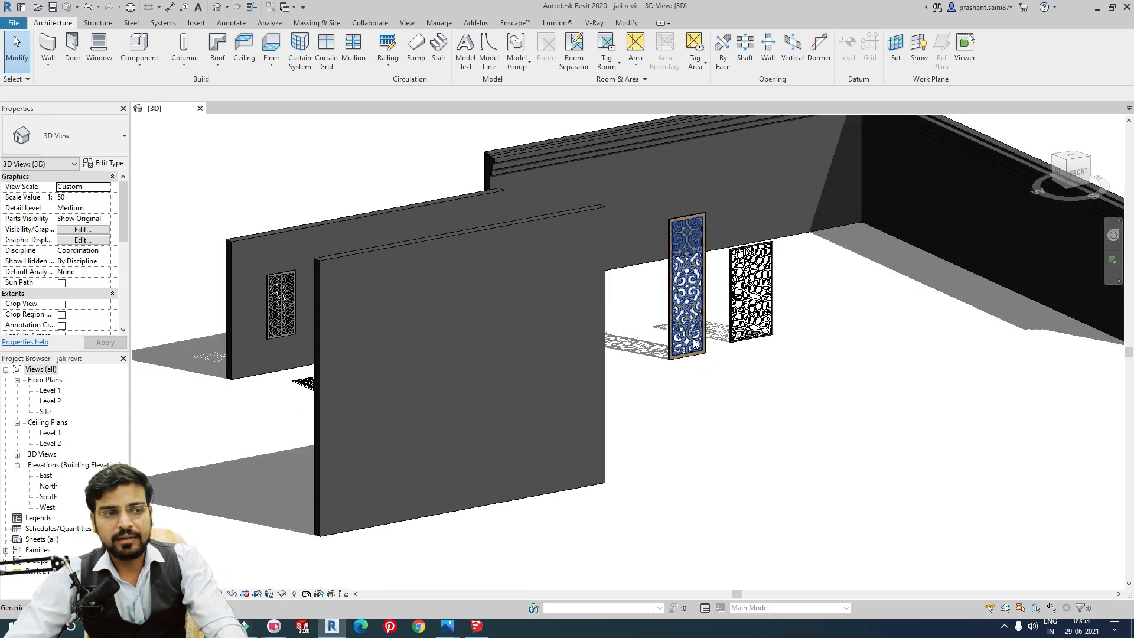
scroll(664, 384, "up", 2)
left_click(665, 380)
scroll(677, 379, "down", 4)
scroll(677, 380, "up", 2)
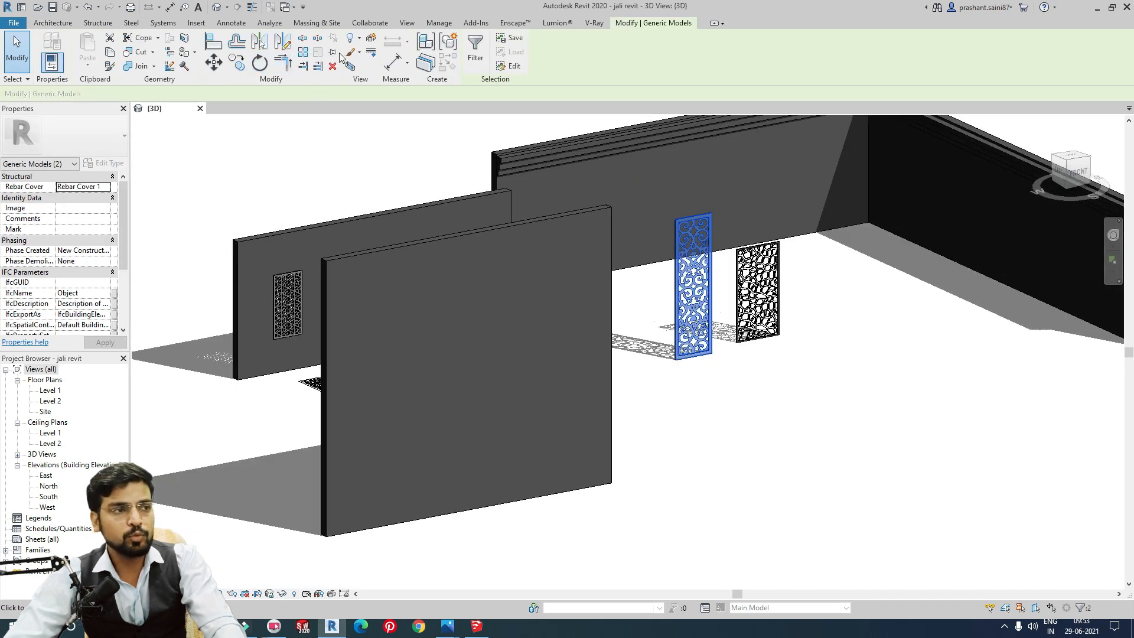
key("m")
key("v")
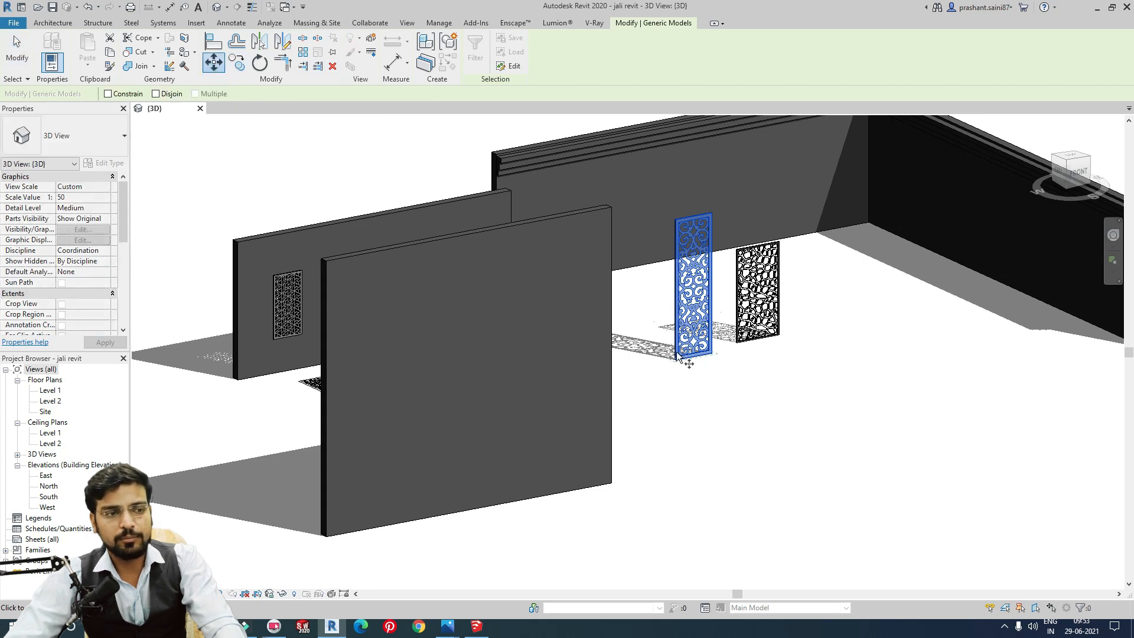
left_click(471, 509)
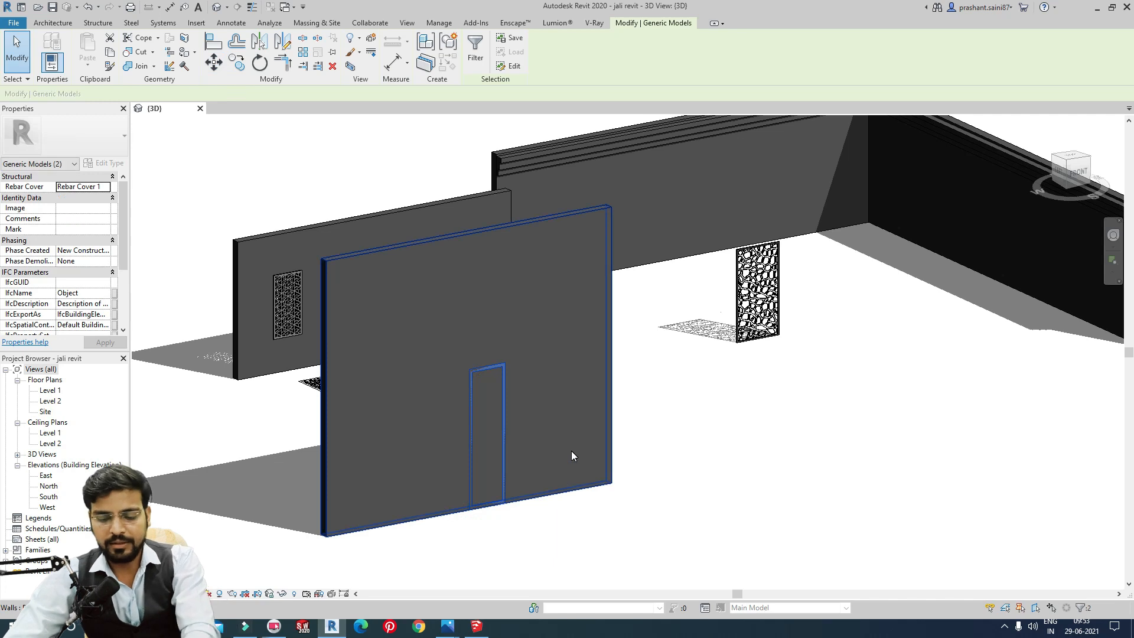
key("Escape")
- Edit the new wall's profile and sketch a rectangular opening about 9' 11" tall around the scroll jali
scroll(602, 425, "up", 5)
left_click(640, 429)
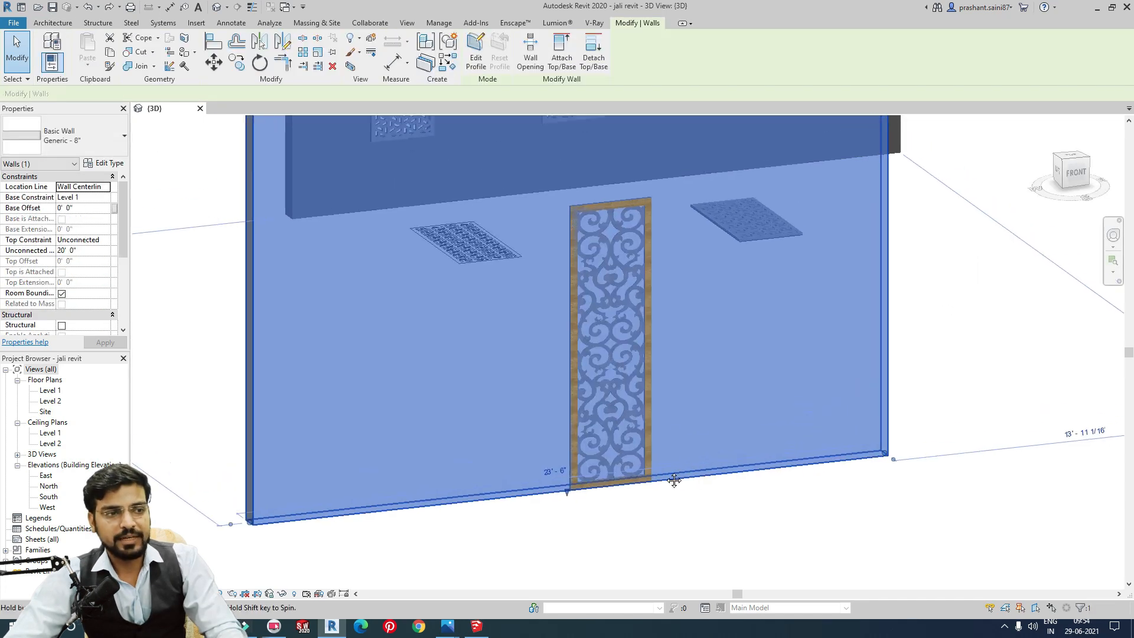
scroll(674, 480, "down", 3)
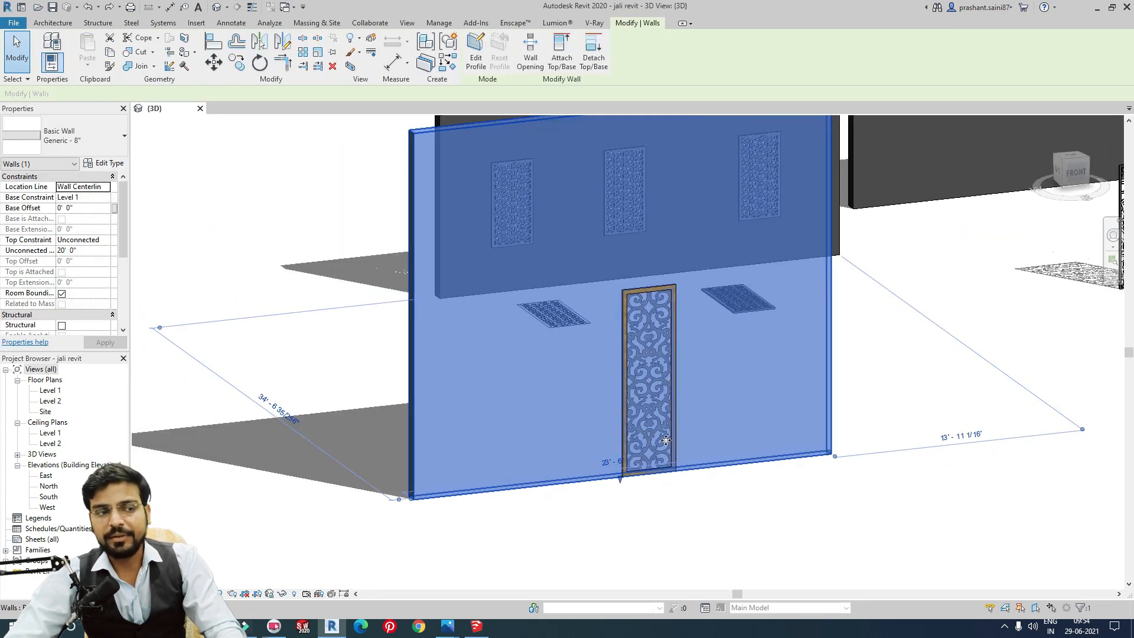
scroll(620, 468, "up", 3)
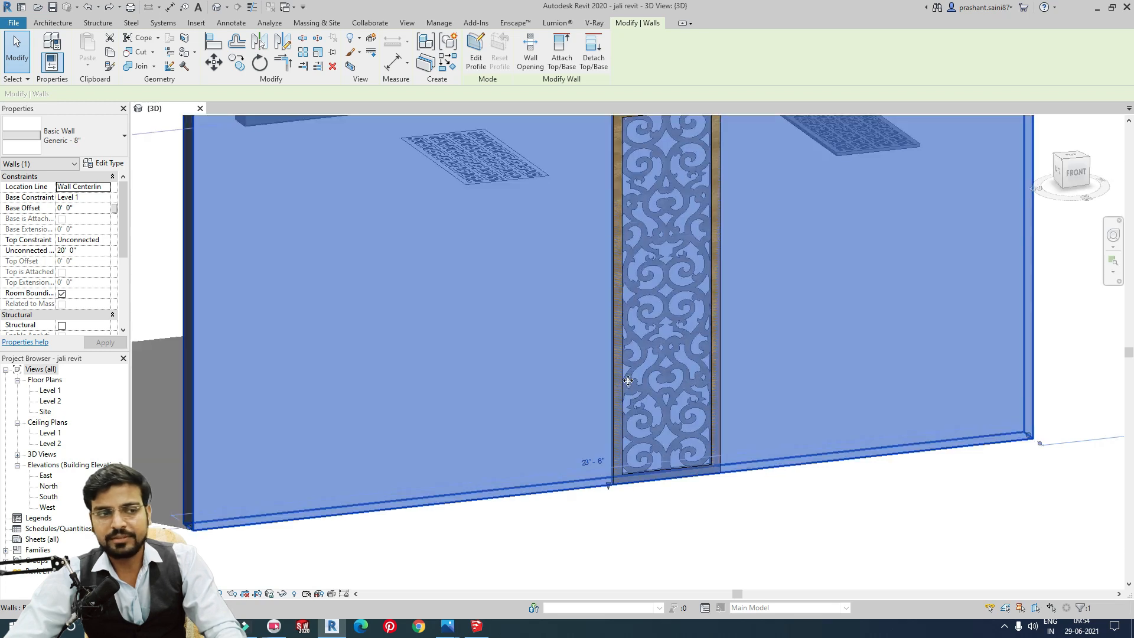
scroll(628, 381, "down", 5)
scroll(692, 280, "up", 3)
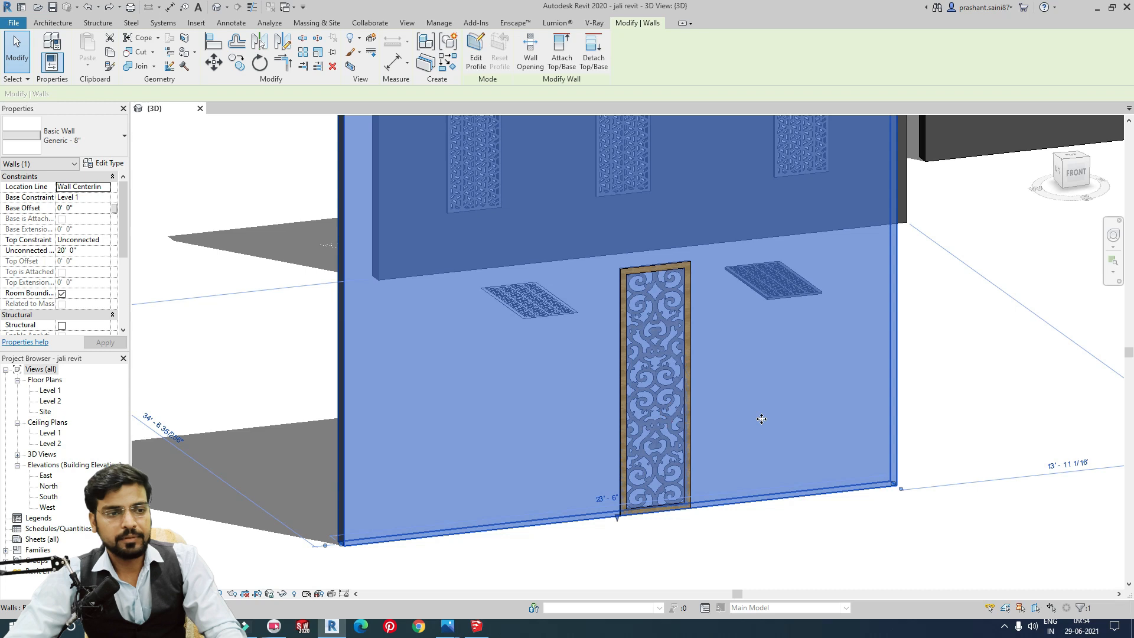
left_click(476, 53)
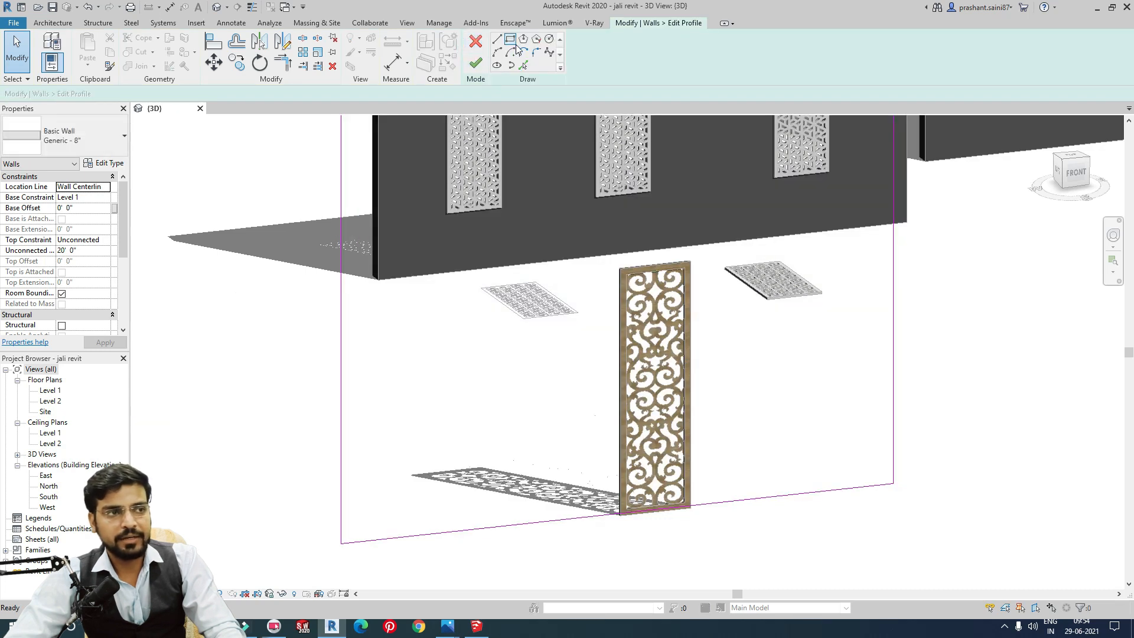
left_click(510, 39)
scroll(688, 257, "up", 3)
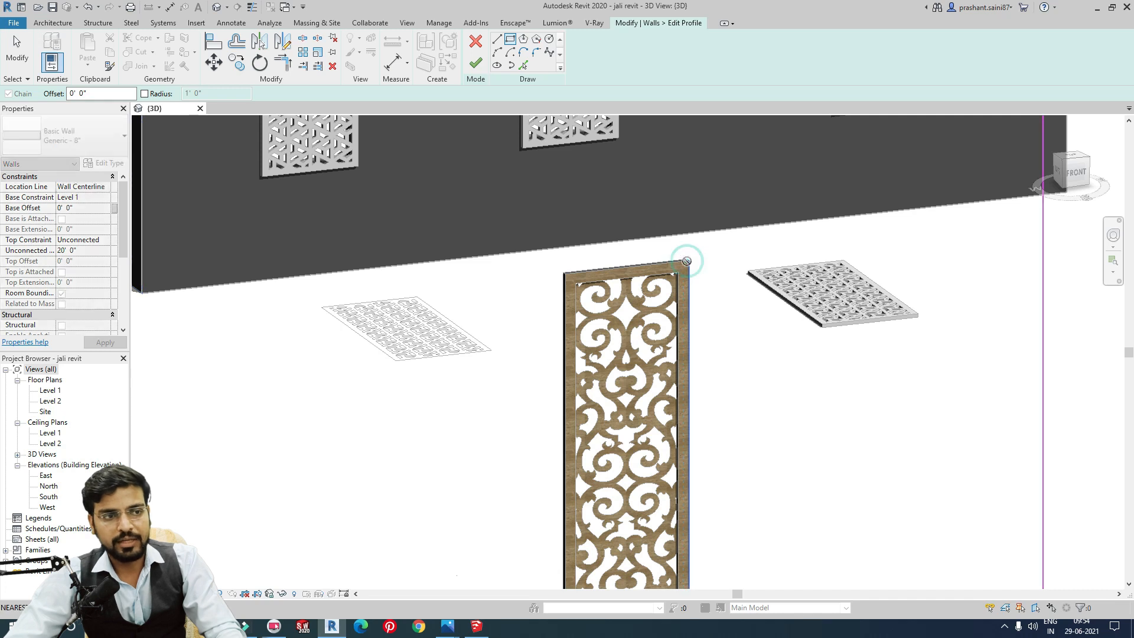
scroll(685, 254, "down", 5)
scroll(679, 254, "up", 5)
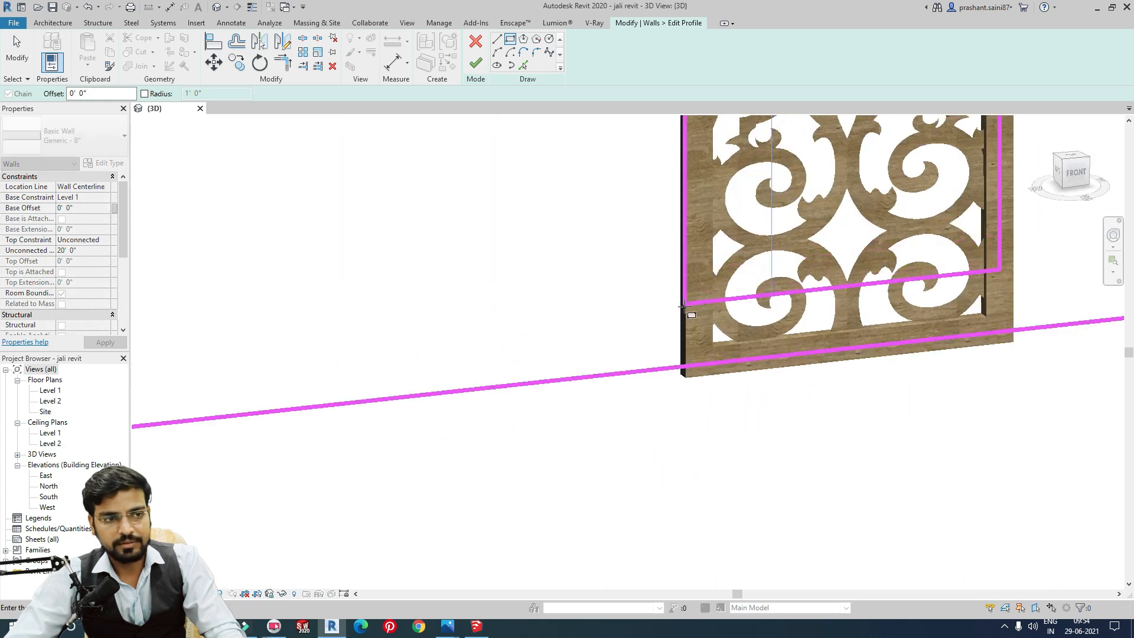
scroll(685, 350, "down", 5)
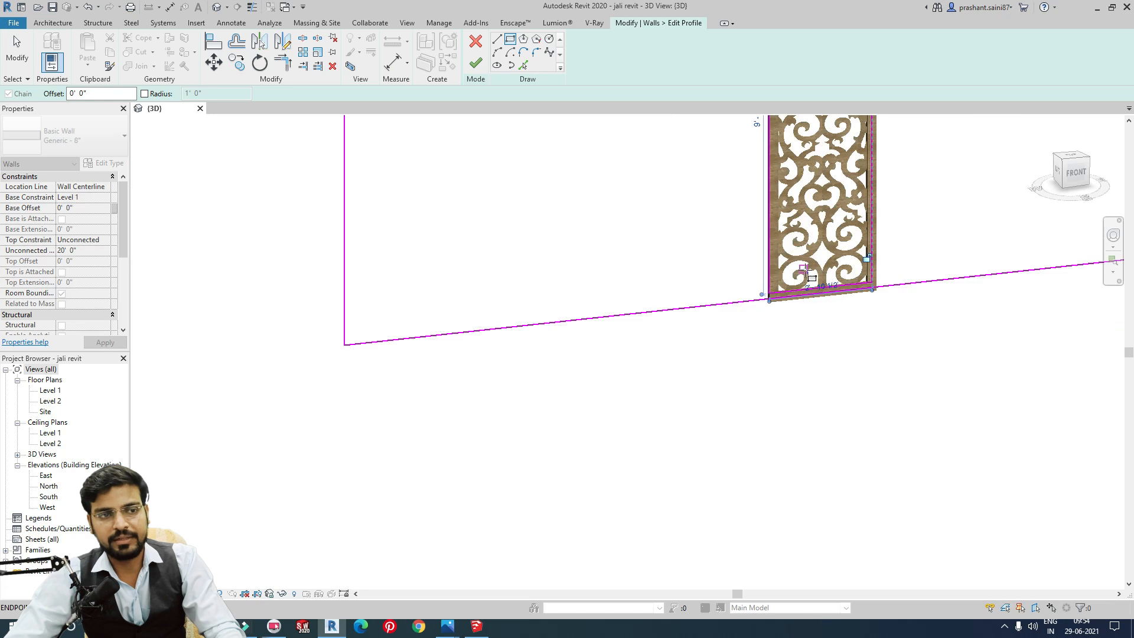
scroll(707, 319, "up", 5)
key("Escape")
key("Escape")
scroll(684, 322, "up", 4)
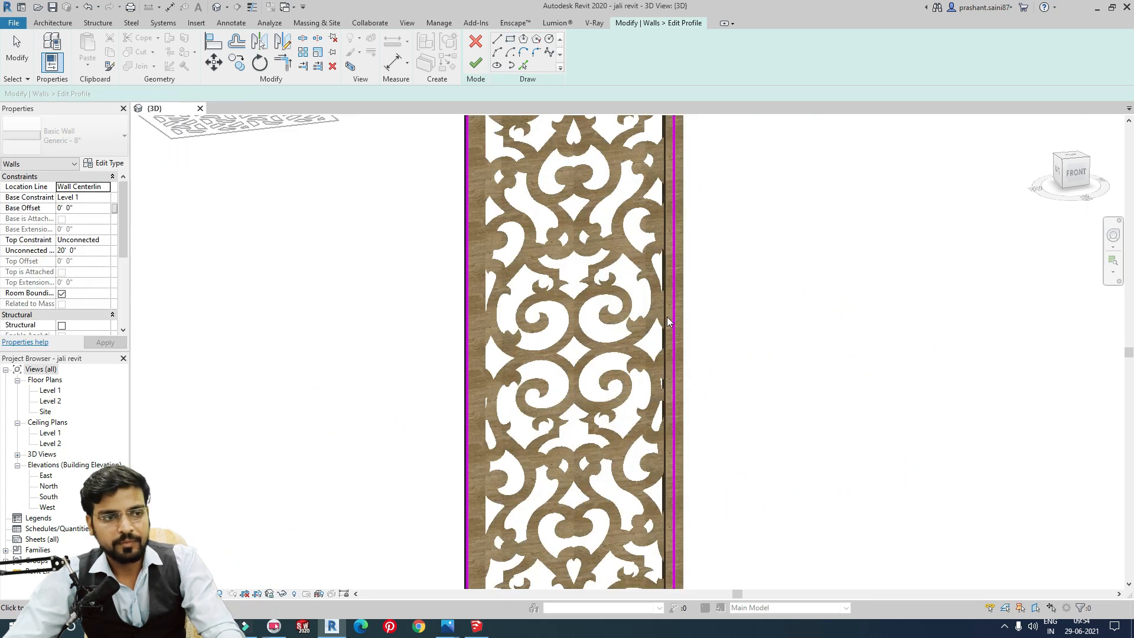
- In the front view, move the opening sketch's left line to the outer left edge of the jali frame
left_click(1075, 173)
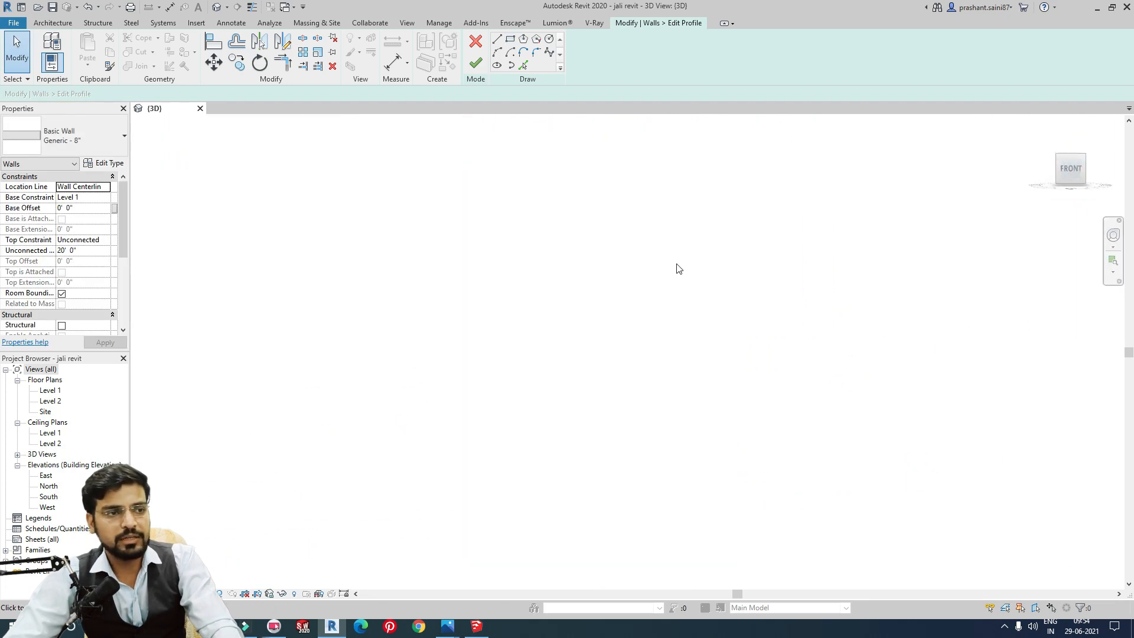
scroll(545, 342, "up", 8)
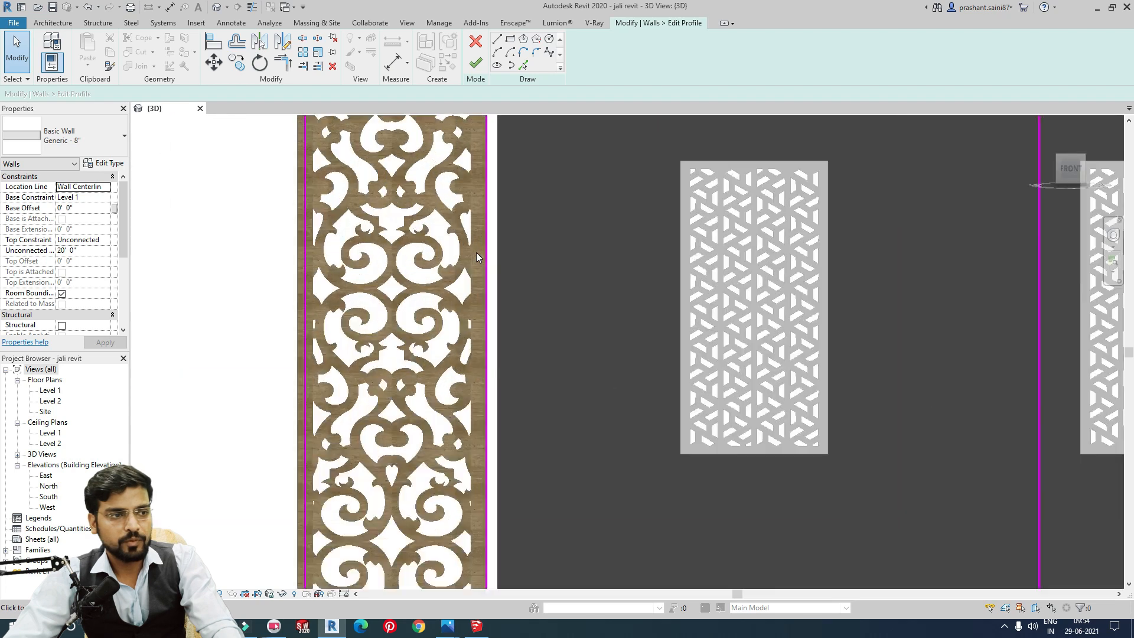
middle_click_drag(493, 278, 781, 281)
left_click(539, 295)
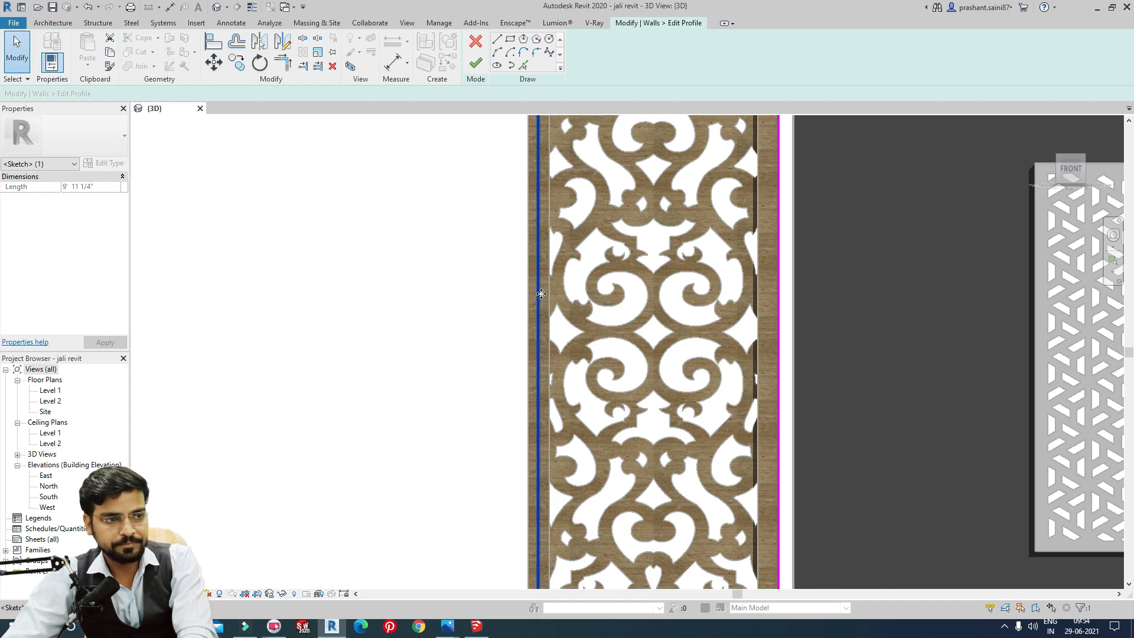
scroll(555, 287, "down", 3)
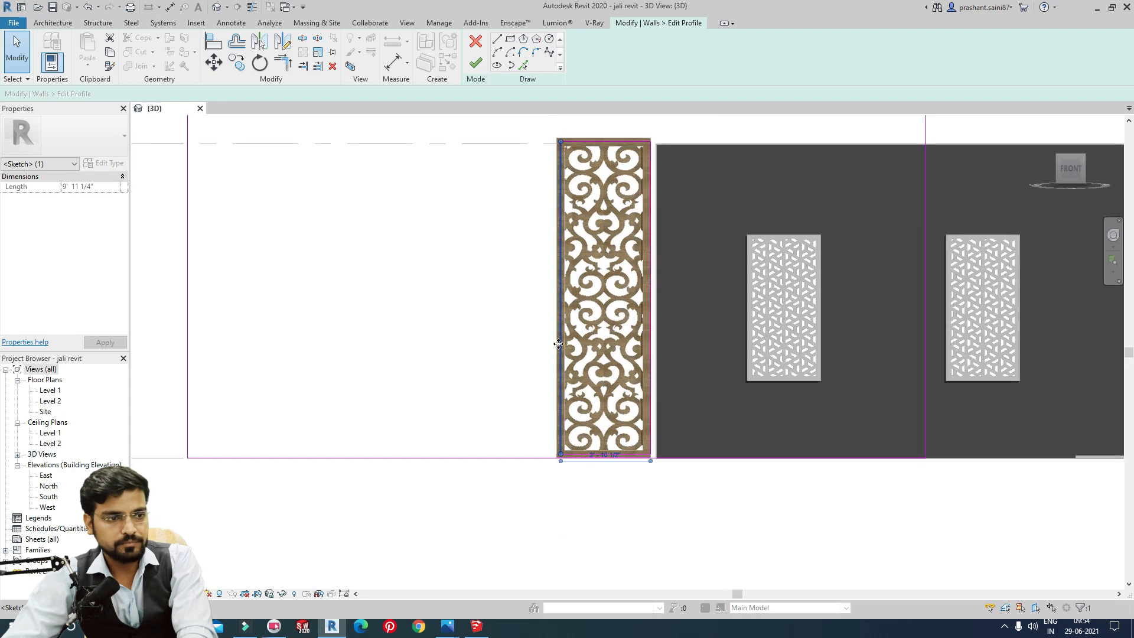
scroll(558, 330, "up", 4)
mouse_move(562, 320)
left_mouse_down()
mouse_move(476, 331)
mouse_move(554, 343)
left_mouse_up()
scroll(594, 326, "down", 4)
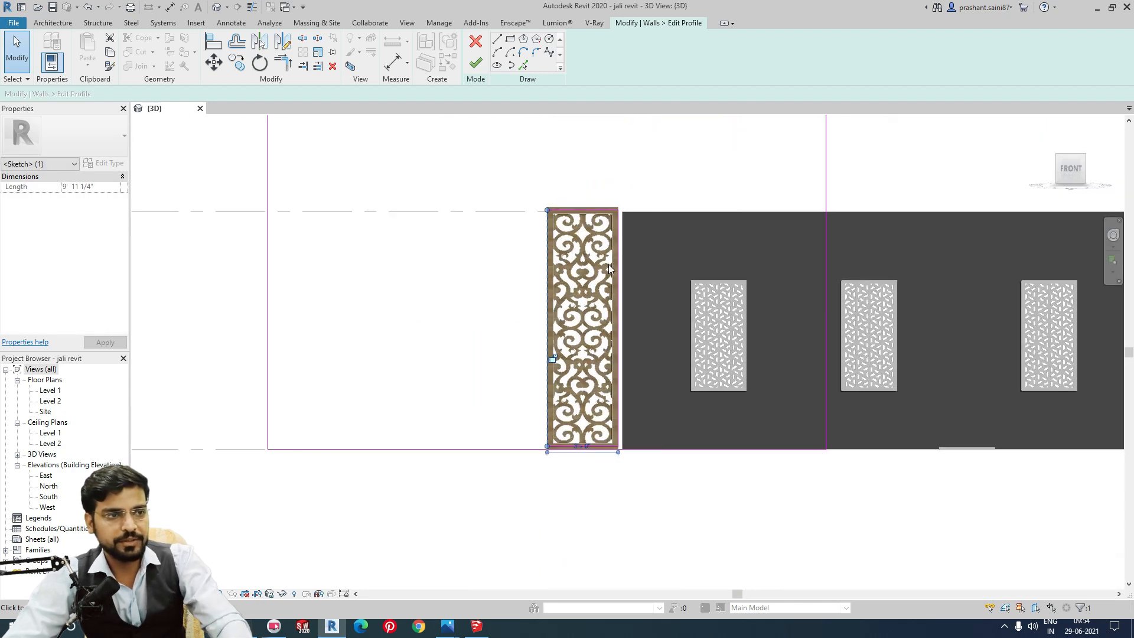
- Move the opening sketch's top line to the top edge of the jali frame and finish the wall profile edit
scroll(544, 228, "up", 5)
mouse_move(542, 226)
left_mouse_down()
mouse_move(531, 202)
mouse_move(535, 214)
left_mouse_up()
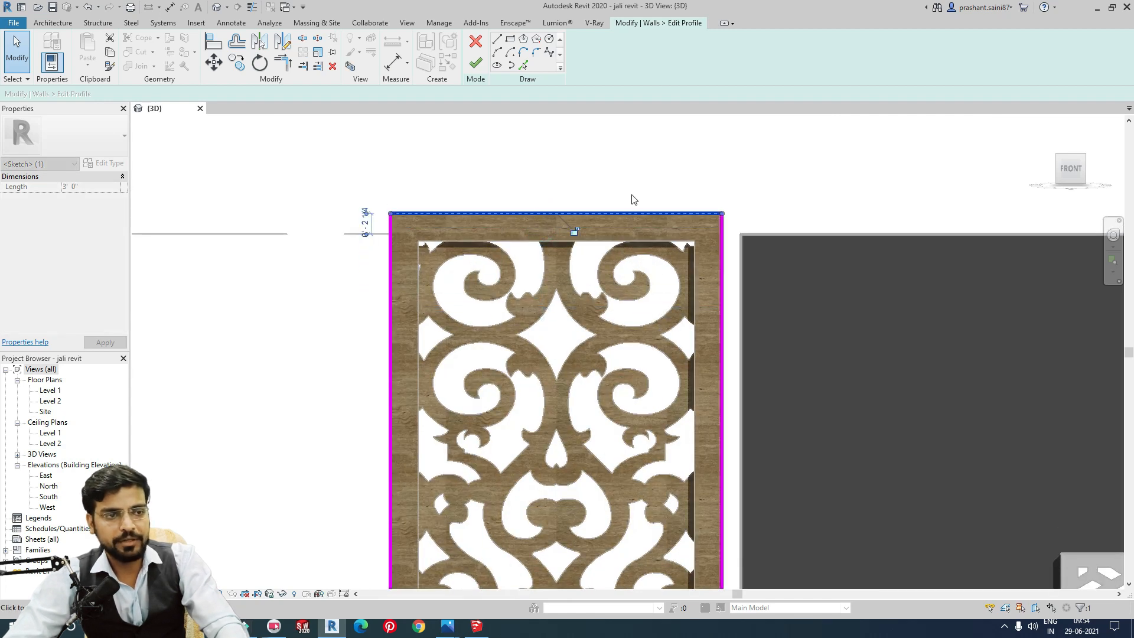
scroll(632, 197, "down", 3)
middle_click_drag(608, 496, 628, 413)
scroll(665, 361, "up", 5)
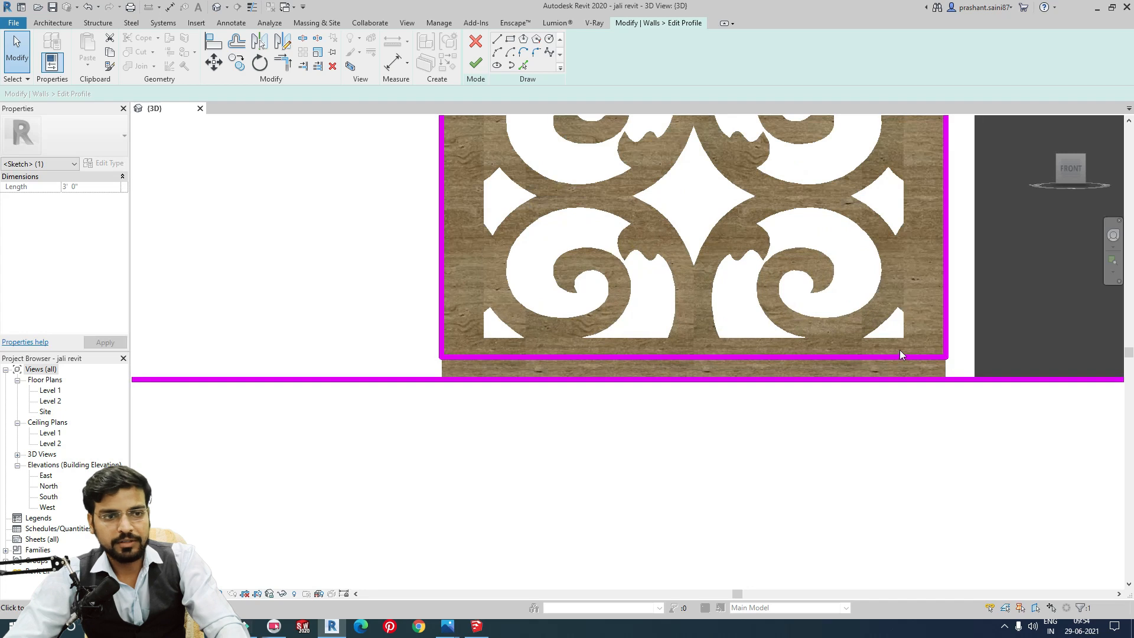
scroll(792, 331, "down", 3)
middle_click_drag(612, 208, 537, 164)
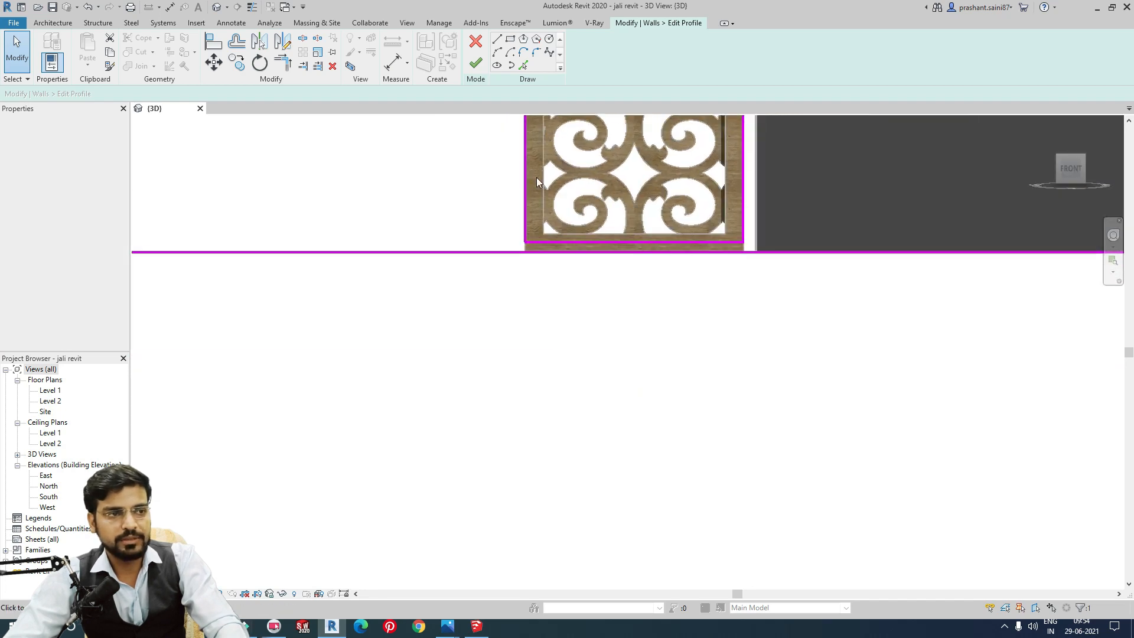
middle_click_drag(541, 214, 534, 451)
left_click(476, 63)
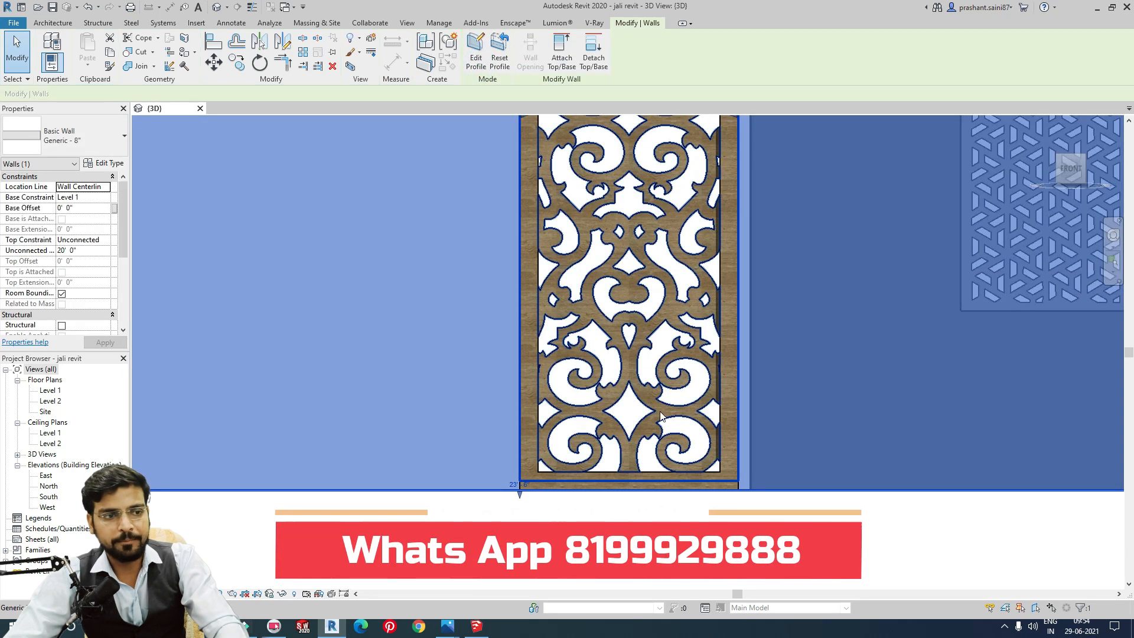
- Move the scroll jali's frame and pattern together up to the bottom edge of the wall opening
middle_click_drag(645, 357, 597, 431)
left_click(596, 431)
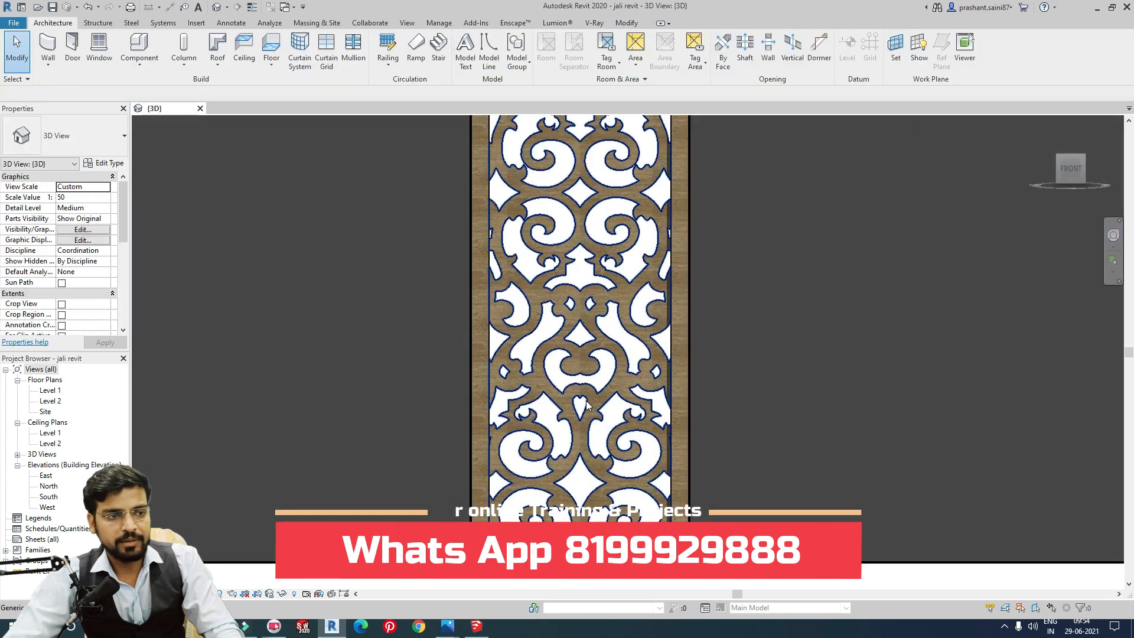
left_click(596, 432)
left_click(483, 365, "ctrl")
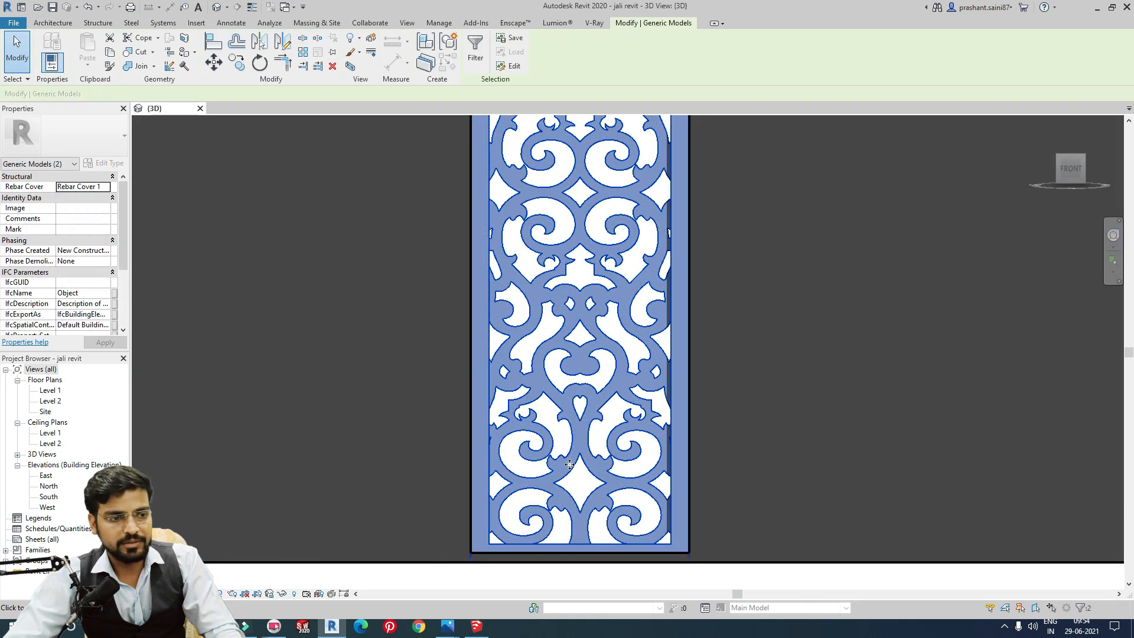
middle_click_drag(483, 365, 459, 198)
scroll(650, 423, "up", 3)
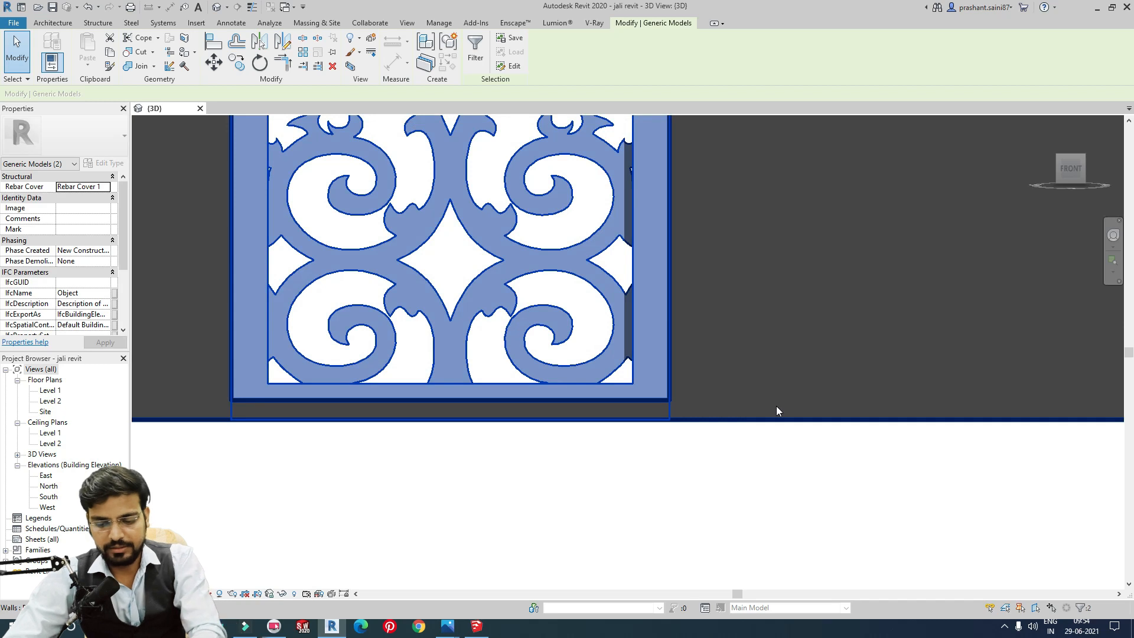
scroll(786, 413, "down", 4)
scroll(701, 405, "up", 5)
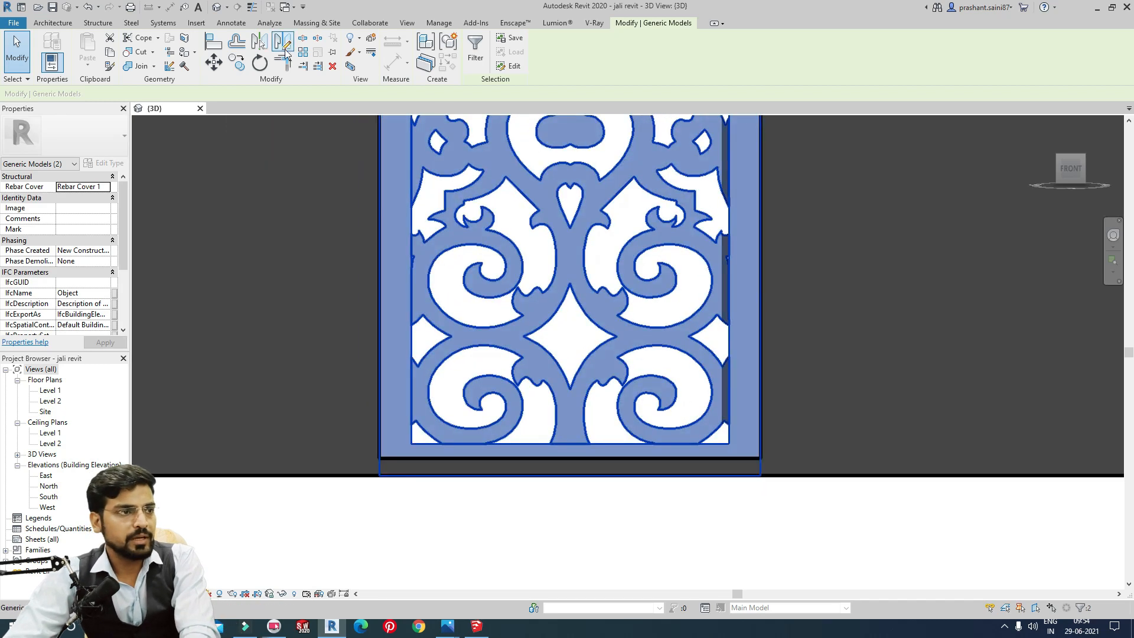
left_click(214, 62)
left_click(760, 475)
left_click(760, 458)
scroll(760, 458, "down", 4)
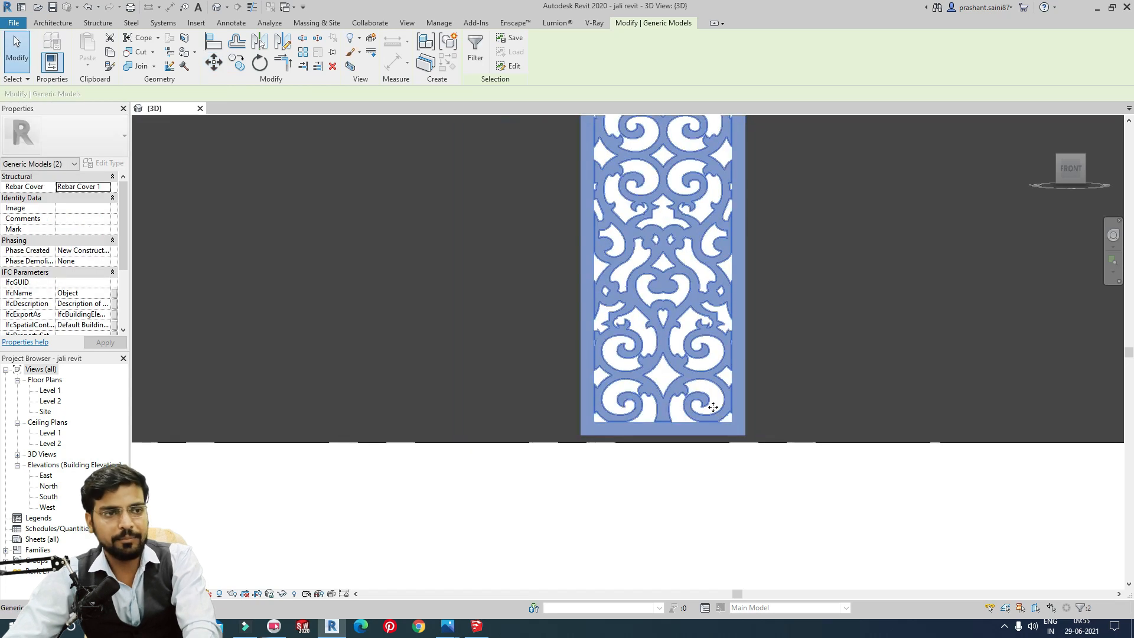
left_click(753, 549)
- Examine the fit of the scroll jali in the wall opening from several angles
scroll(650, 519, "down", 4)
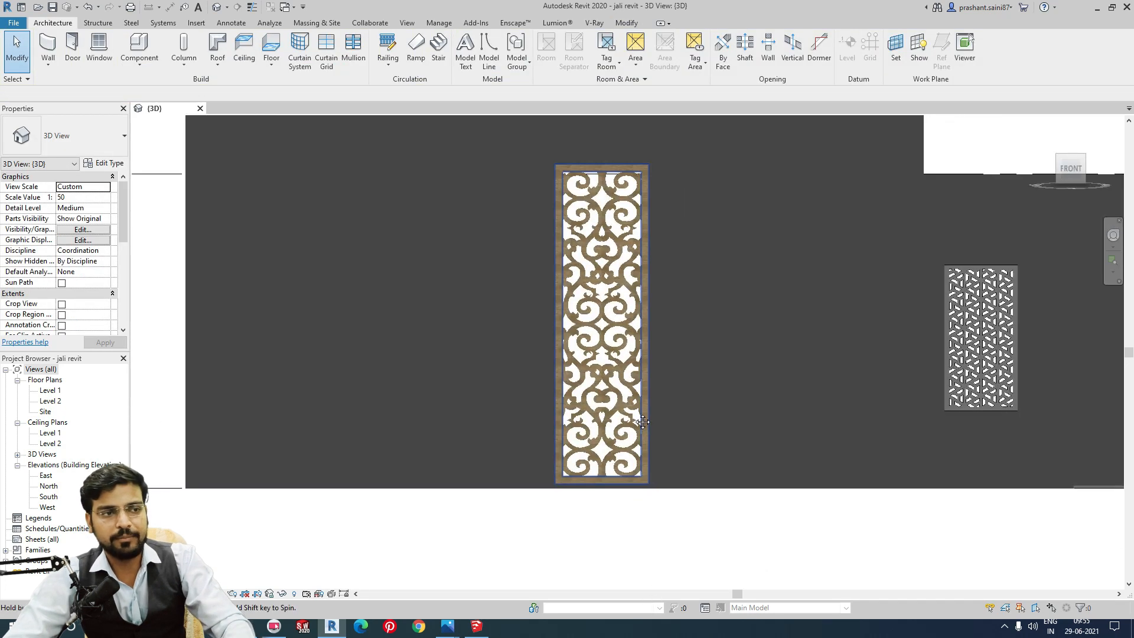
middle_click_drag(640, 425, 680, 348, "shift")
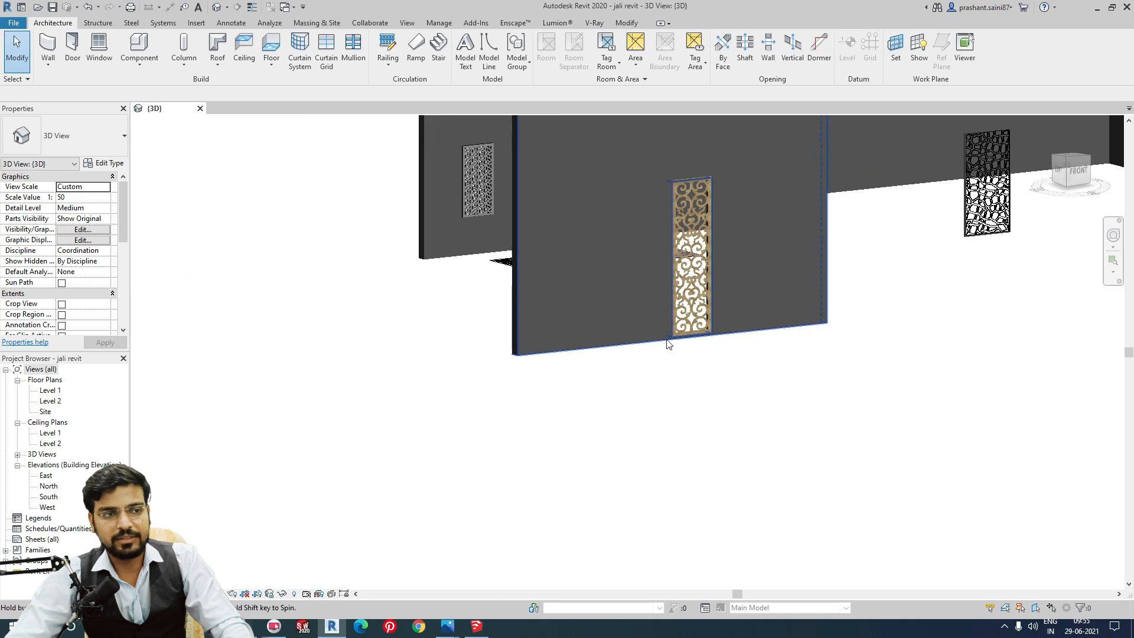
scroll(680, 349, "down", 3)
scroll(762, 384, "up", 6)
middle_click_drag(768, 390, 770, 389)
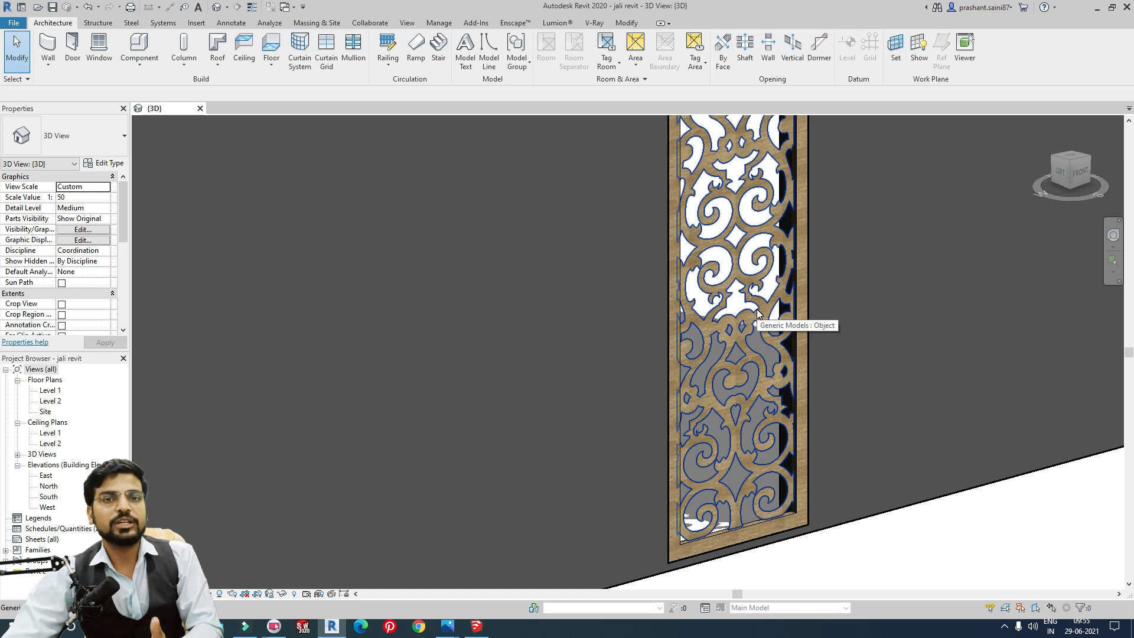
scroll(823, 316, "down", 5)
middle_click_drag(822, 316, 689, 420, "shift")
scroll(649, 401, "up", 3)
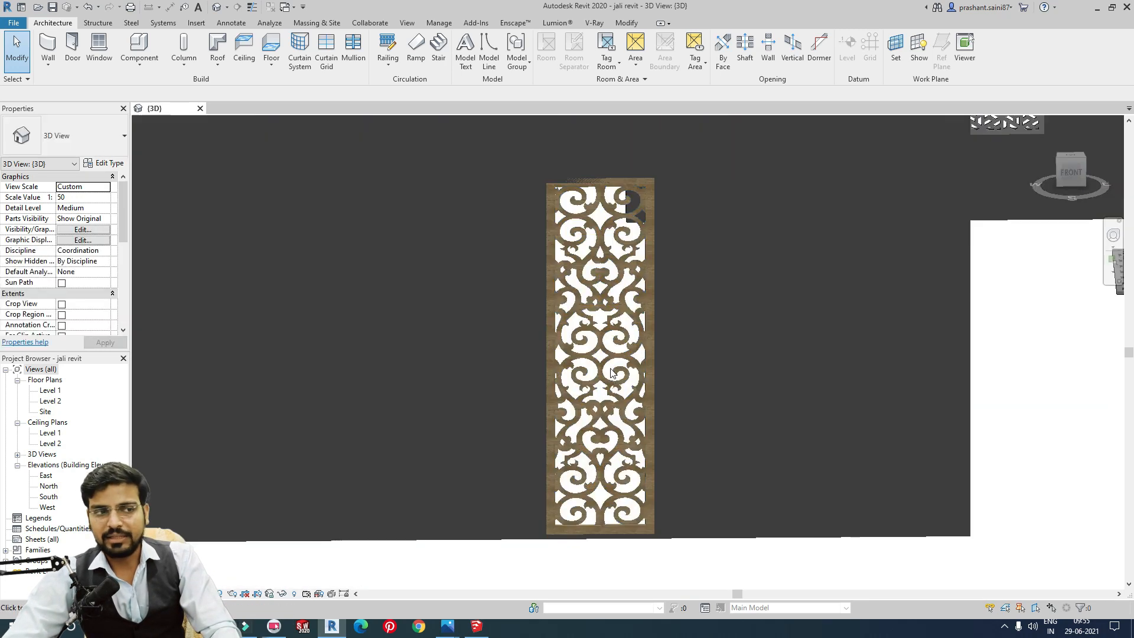
scroll(614, 369, "down", 3)
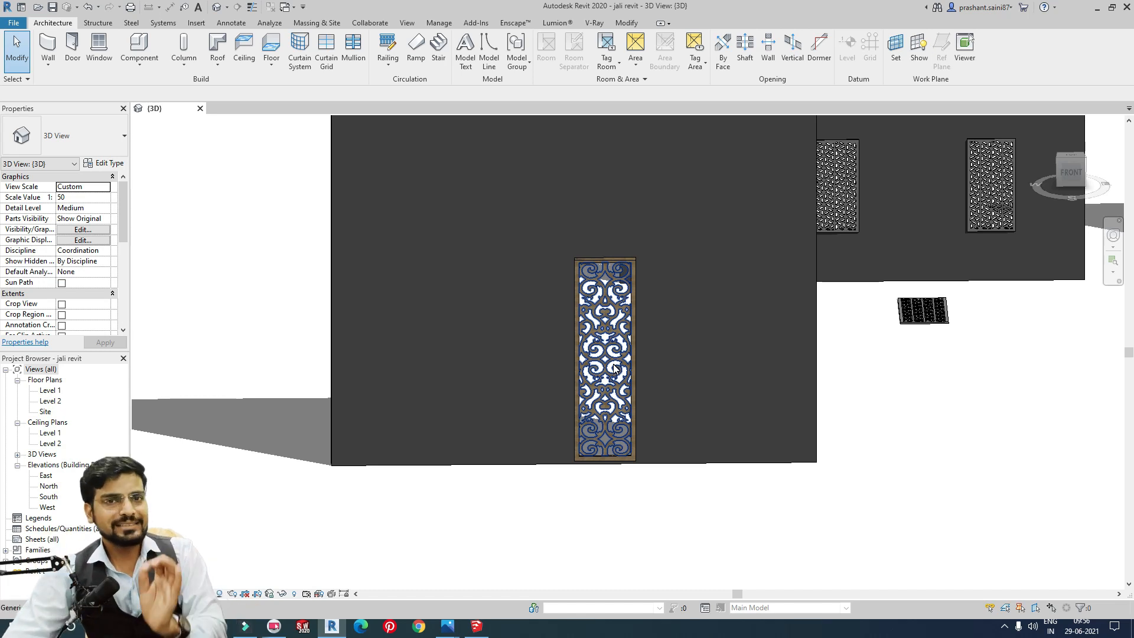
scroll(696, 360, "down", 10)
middle_click_drag(702, 367, 421, 631, "shift")
- Switch to Chrome and search Google for "jali vector design"
left_click(420, 629)
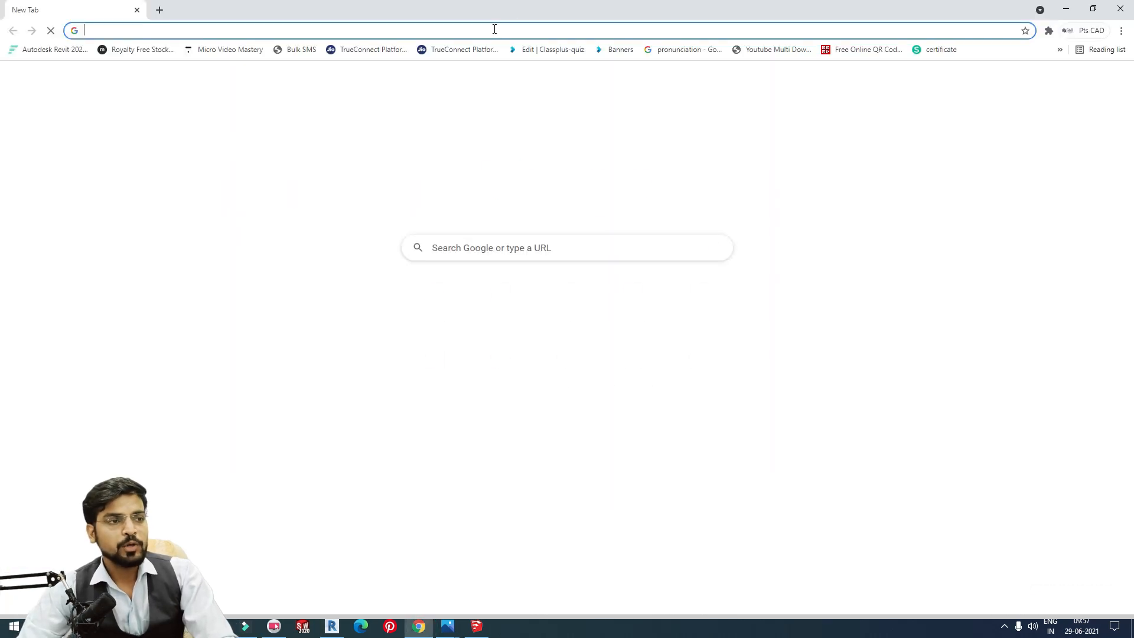
left_click(478, 29)
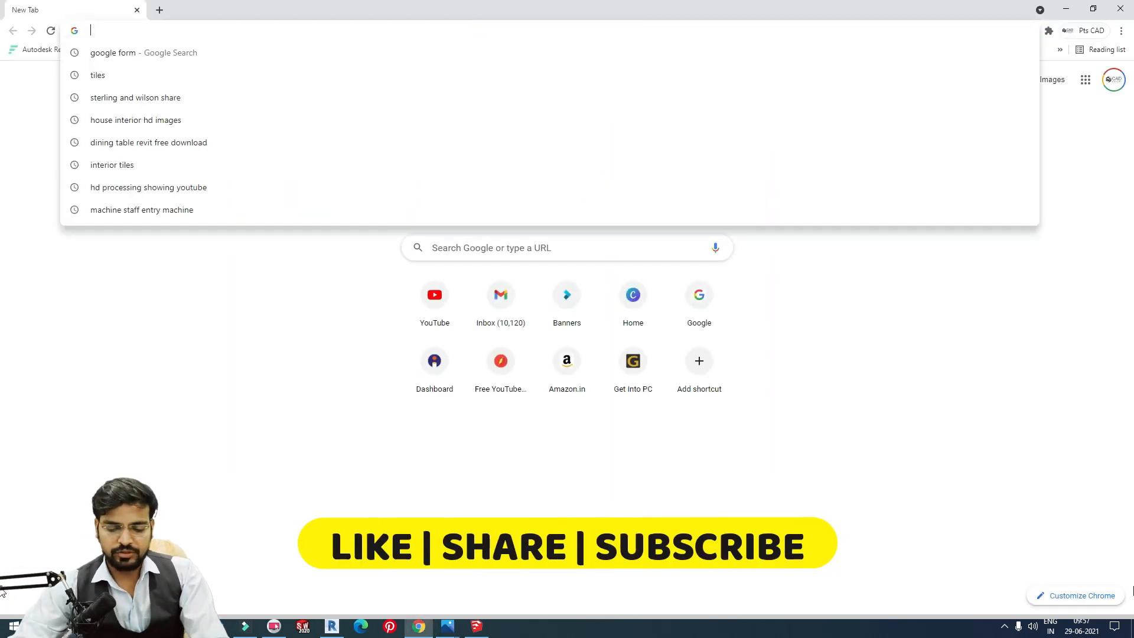
type("jali")
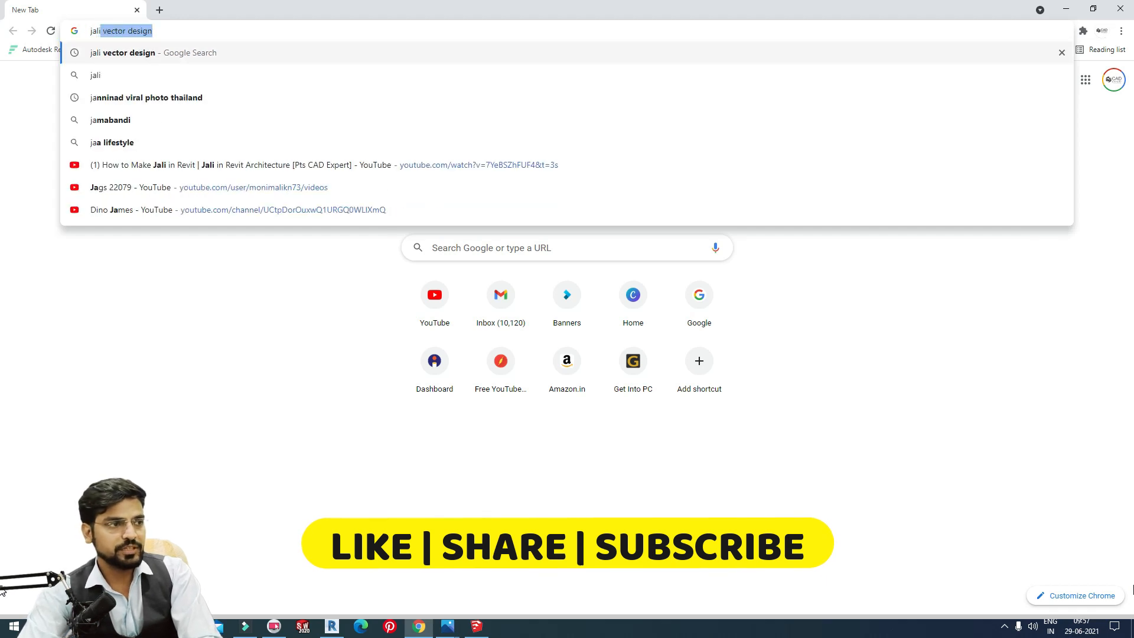
type(" vect")
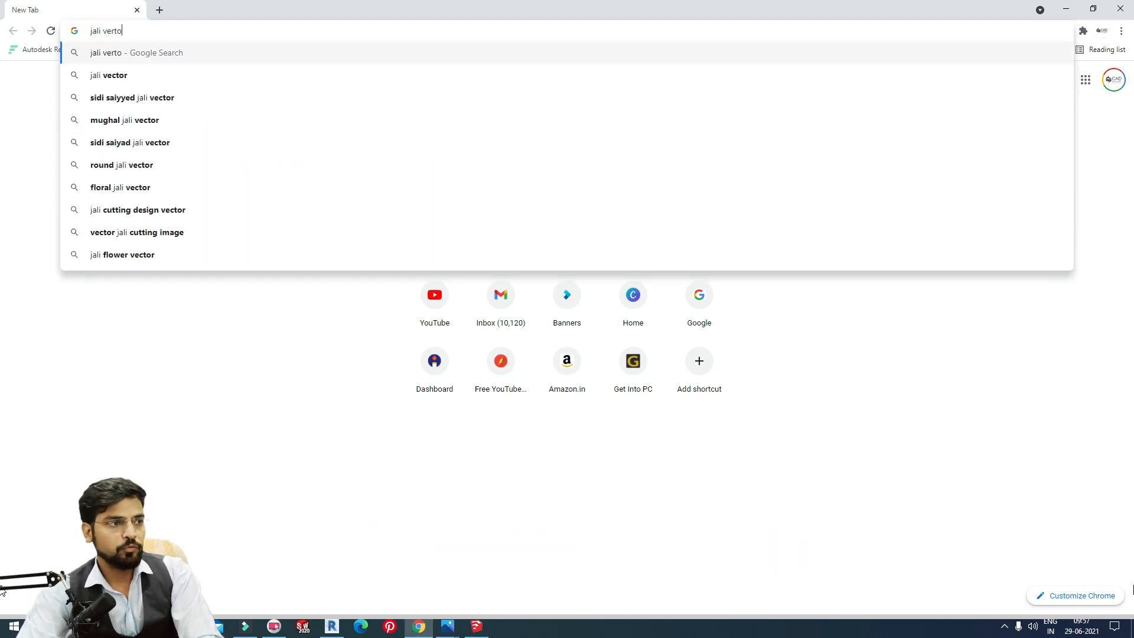
type("or design")
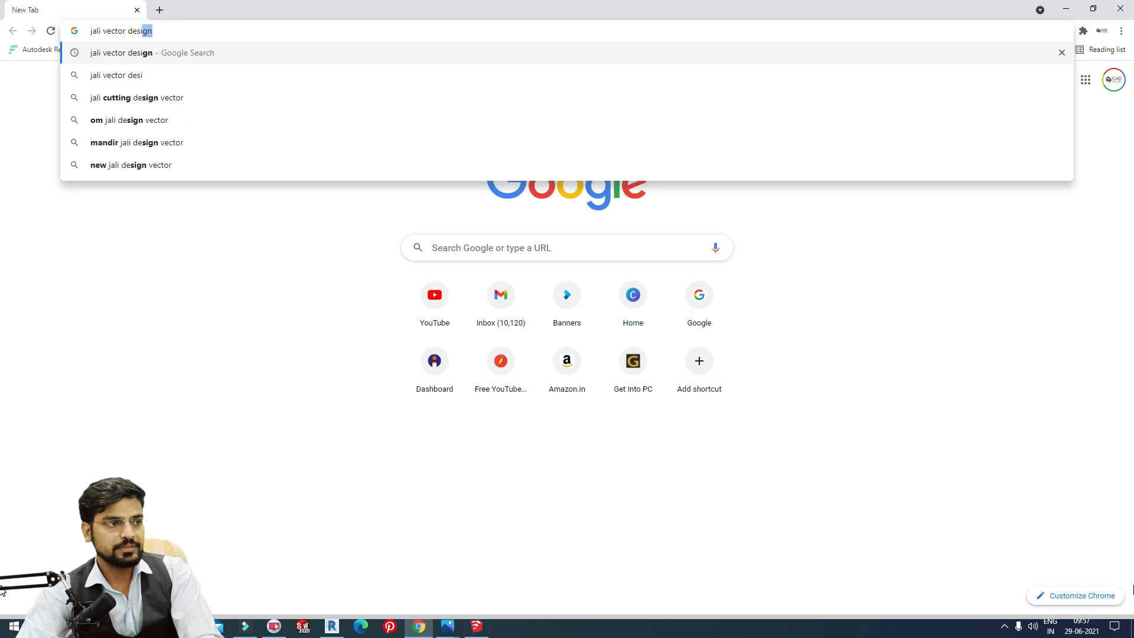
key("Return")
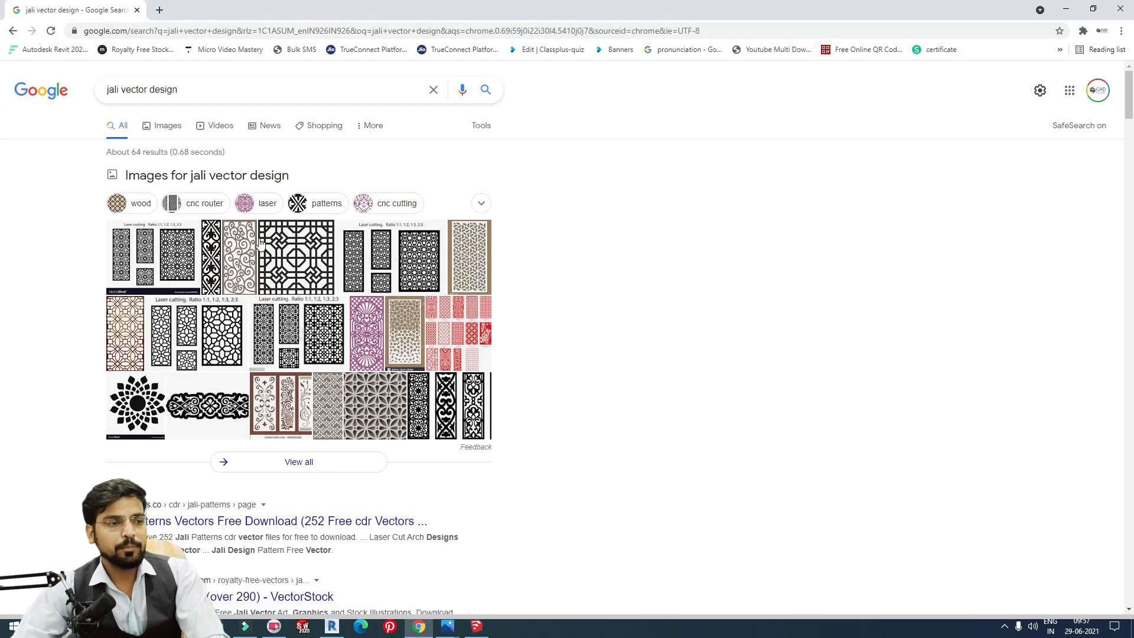
- Show the image results for the search and narrow them to "pattern jali"
scroll(254, 243, "down", 3)
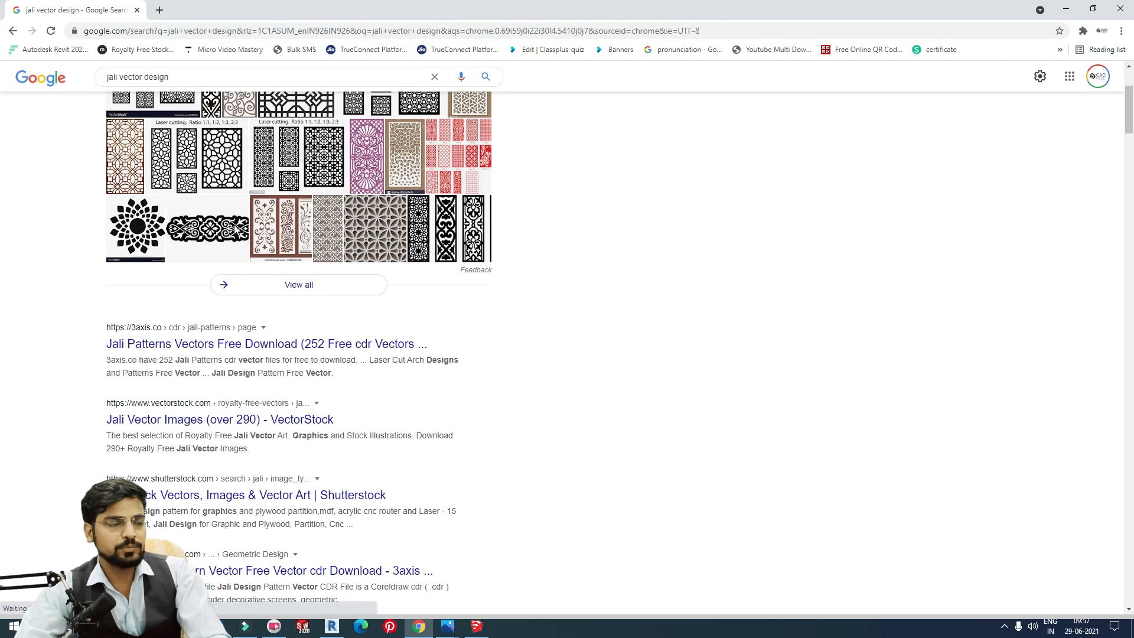
scroll(236, 231, "down", 3)
scroll(262, 212, "up", 5)
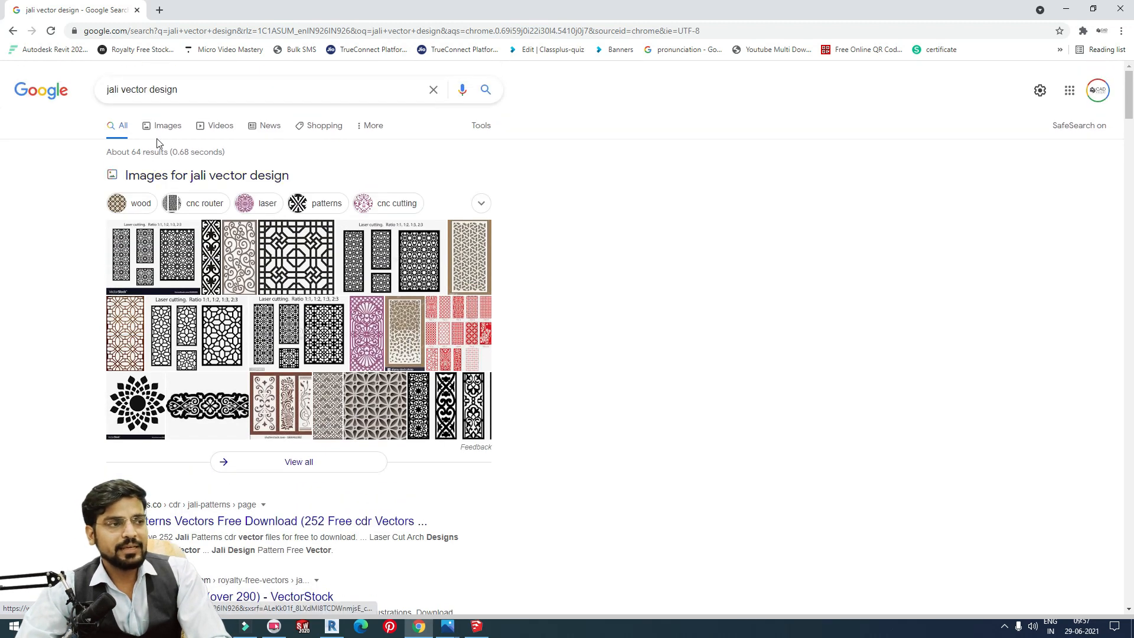
left_click(168, 126)
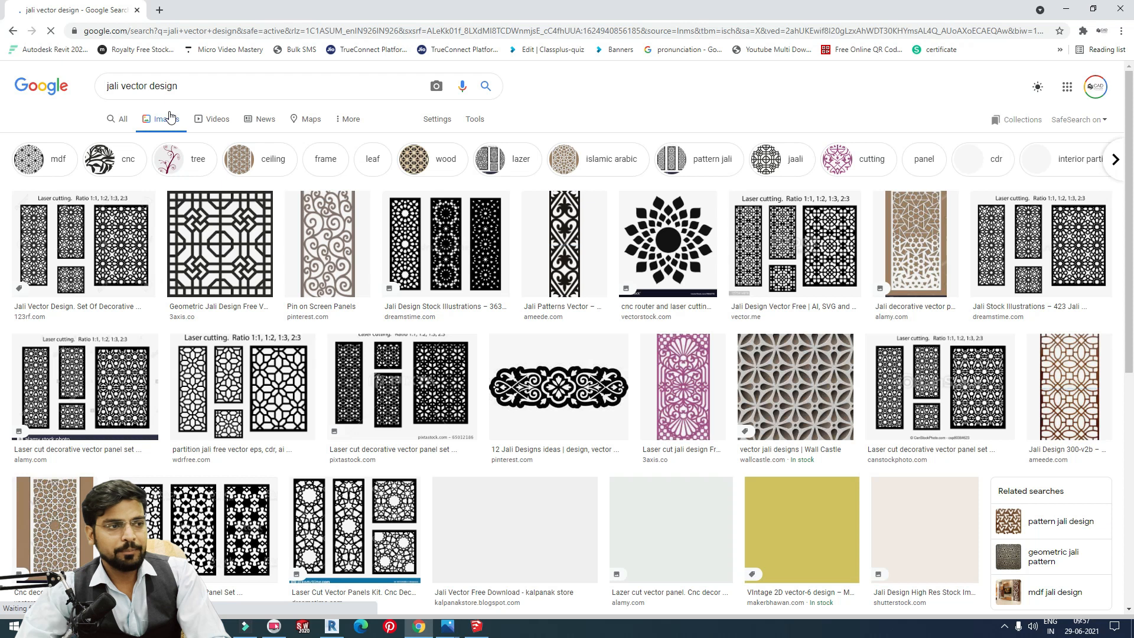
middle_click(337, 248)
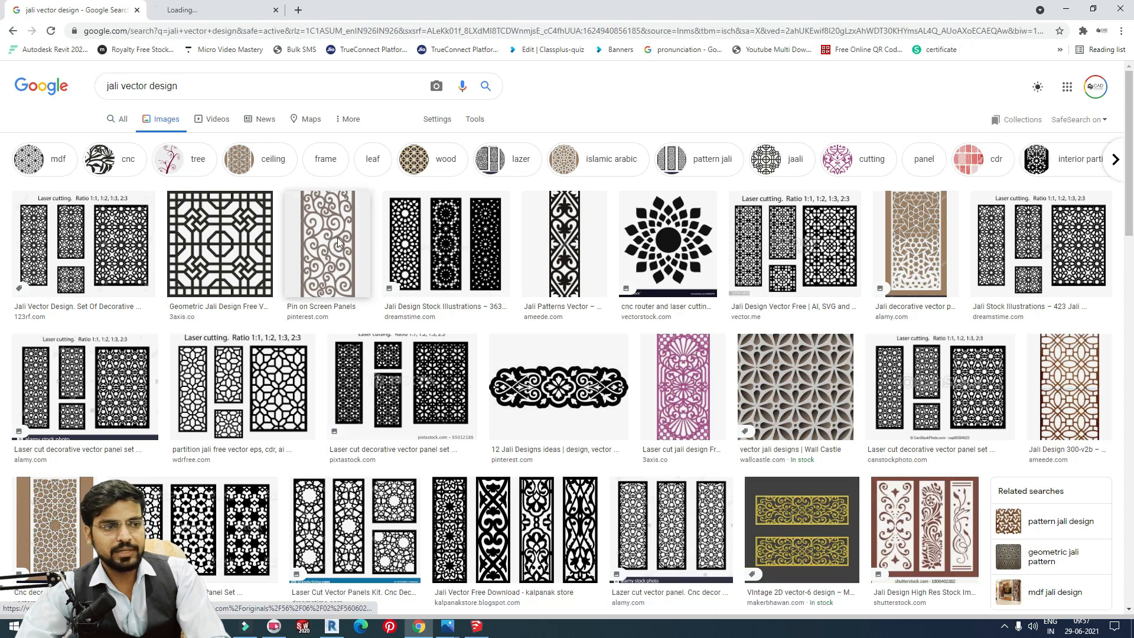
scroll(154, 221, "down", 2)
scroll(146, 218, "down", 1)
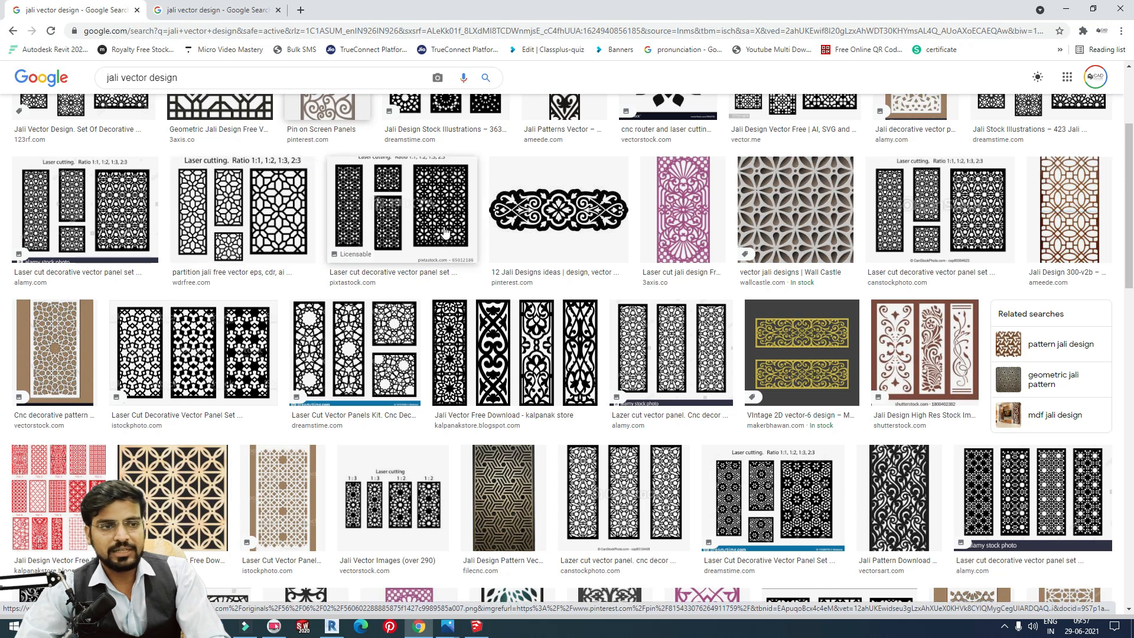
scroll(939, 210, "up", 3)
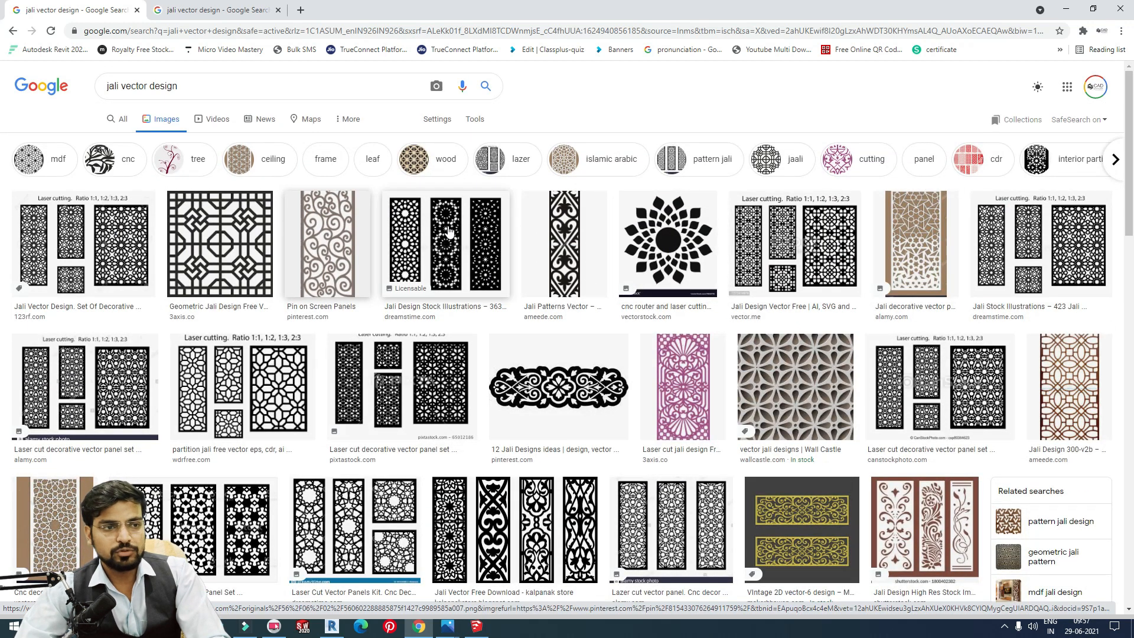
left_click(709, 159)
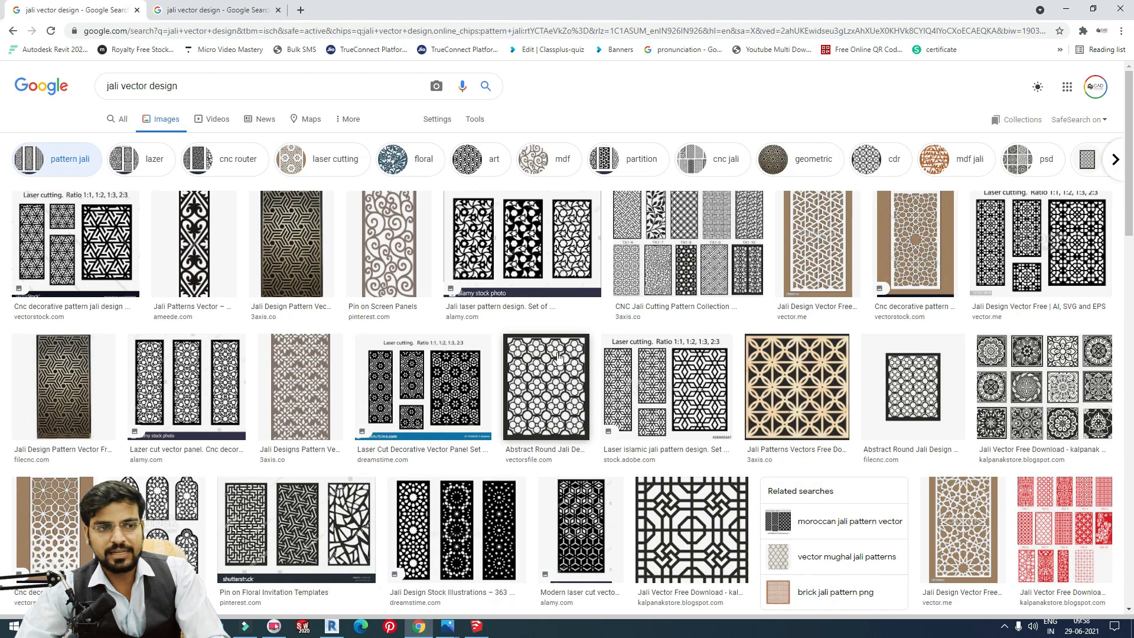
- Open the brown-framed geometric jali from vector.me and save the image as a JPEG in the Pictures folder under a name starting with "vector"
left_click(827, 269)
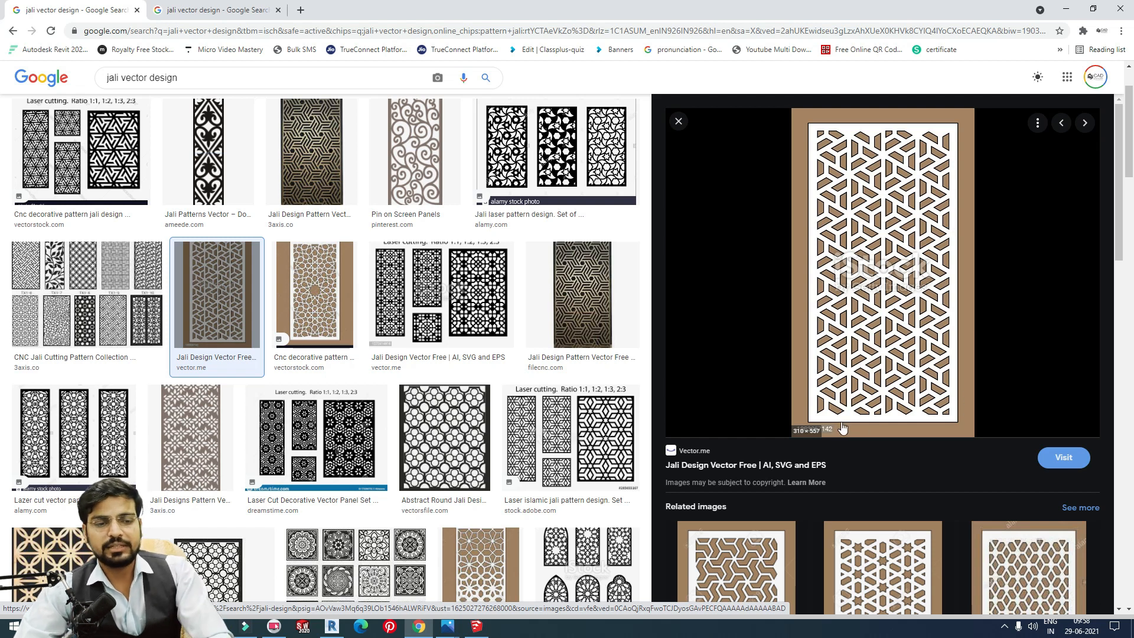
scroll(837, 275, "down", 4)
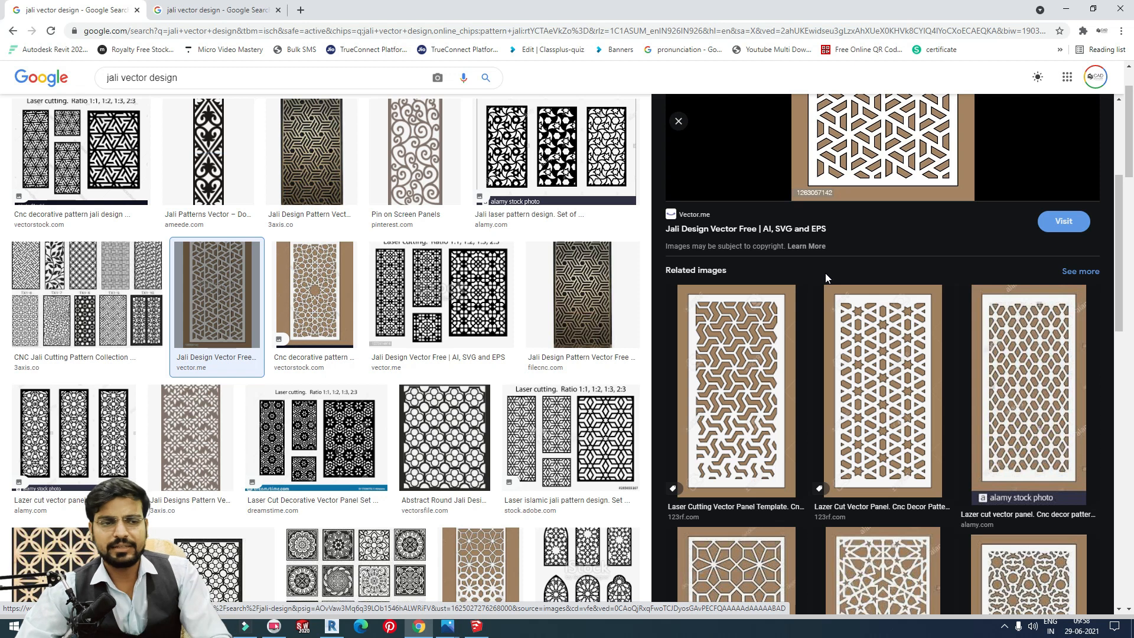
scroll(839, 173, "up", 4)
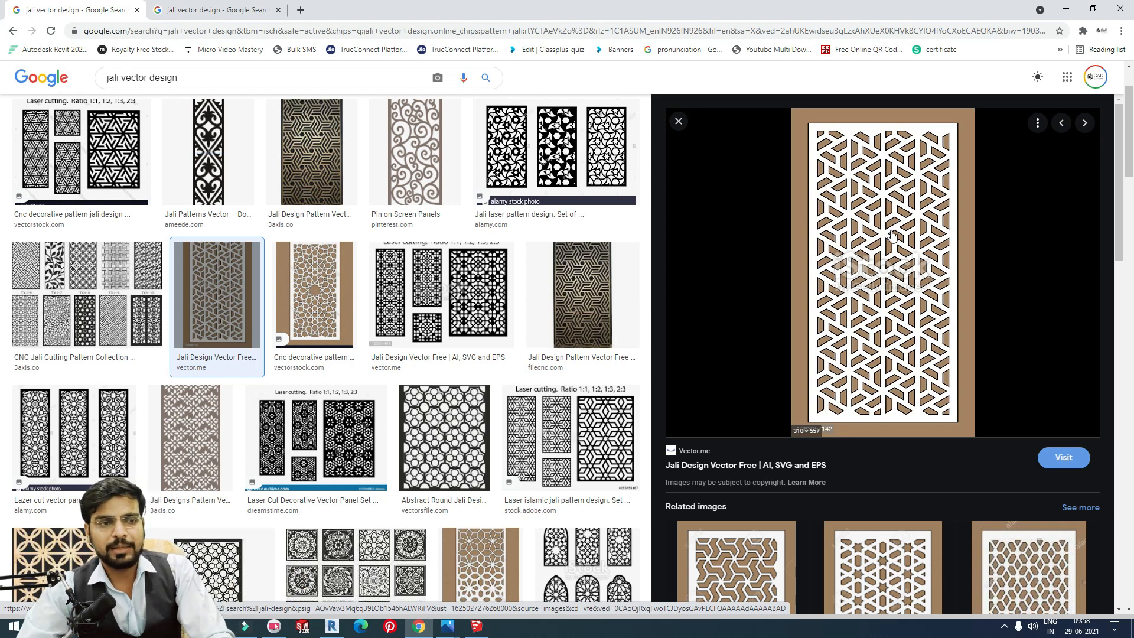
right_click(873, 190)
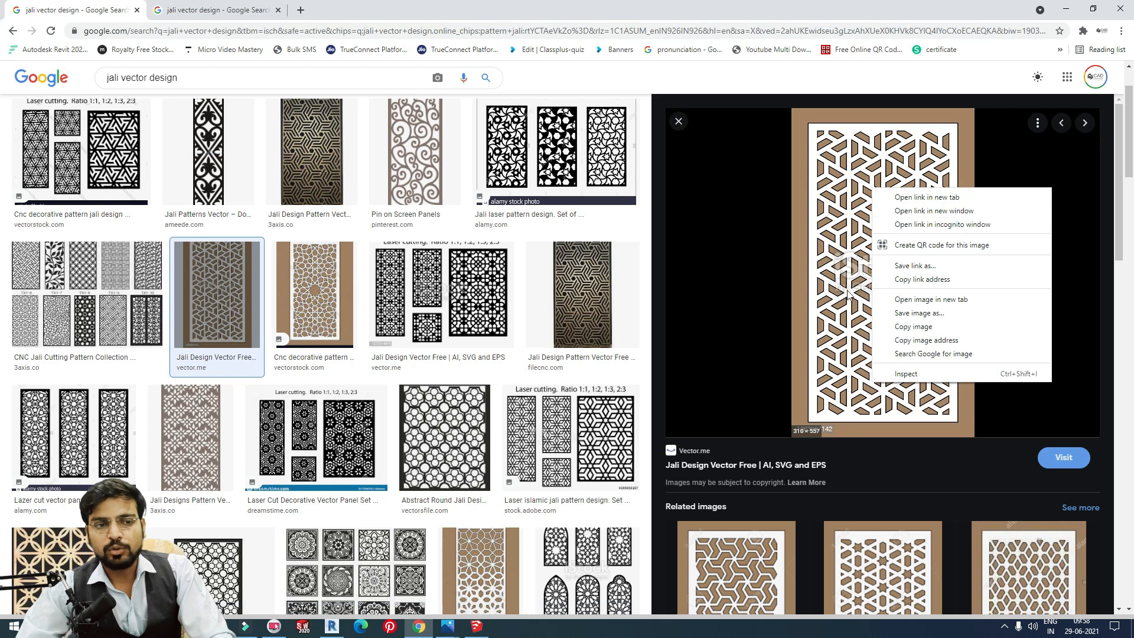
left_click(917, 318)
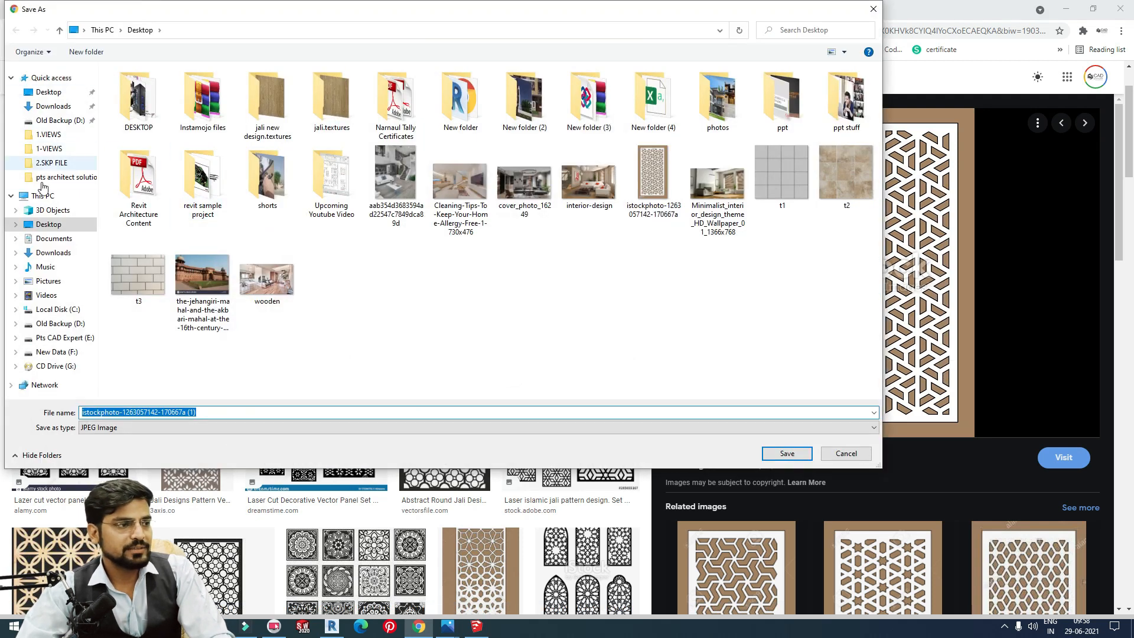
left_click(46, 239)
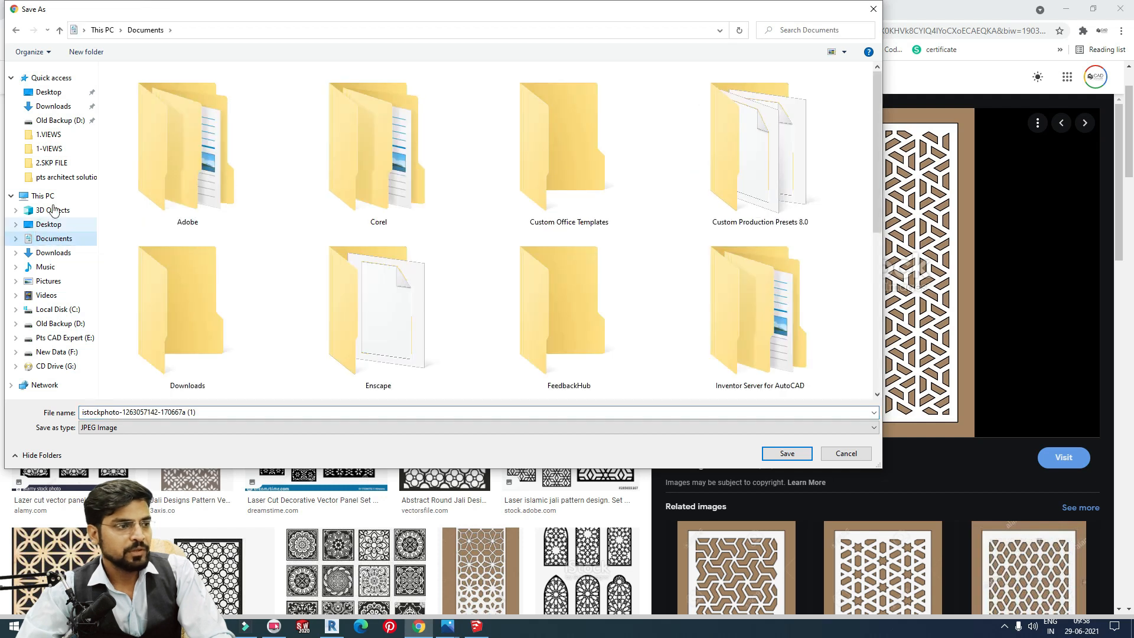
left_click(49, 279)
left_click(208, 413)
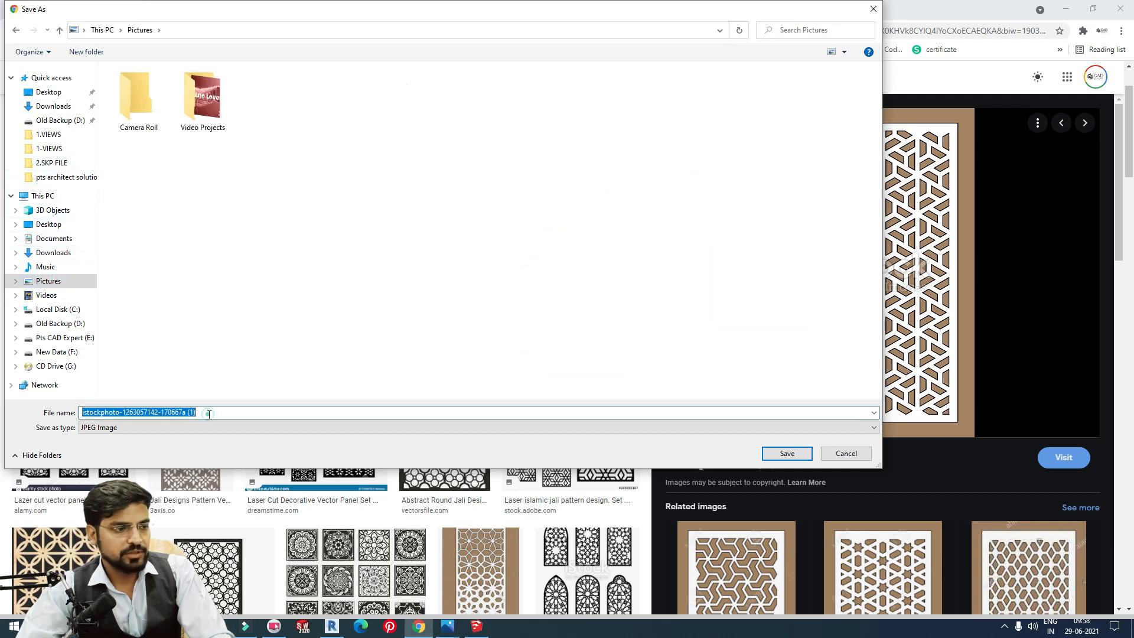
type("ver")
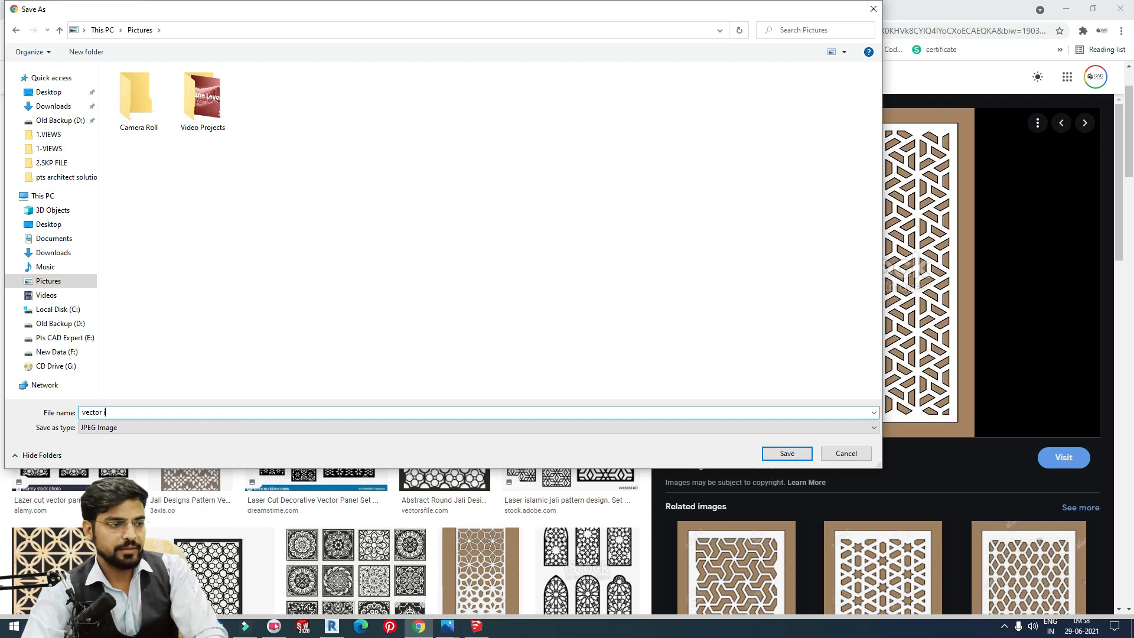
key("Return")
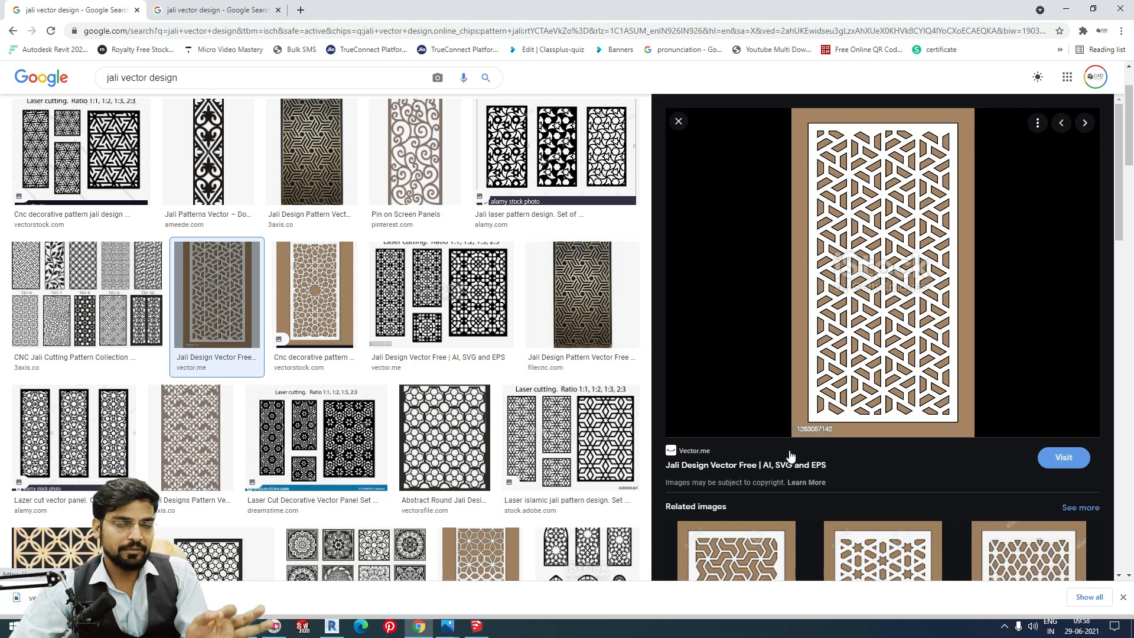
- Launch AutoCAD, start a new blank drawing and turn off its grid display
key("super")
type("auto")
key("Return")
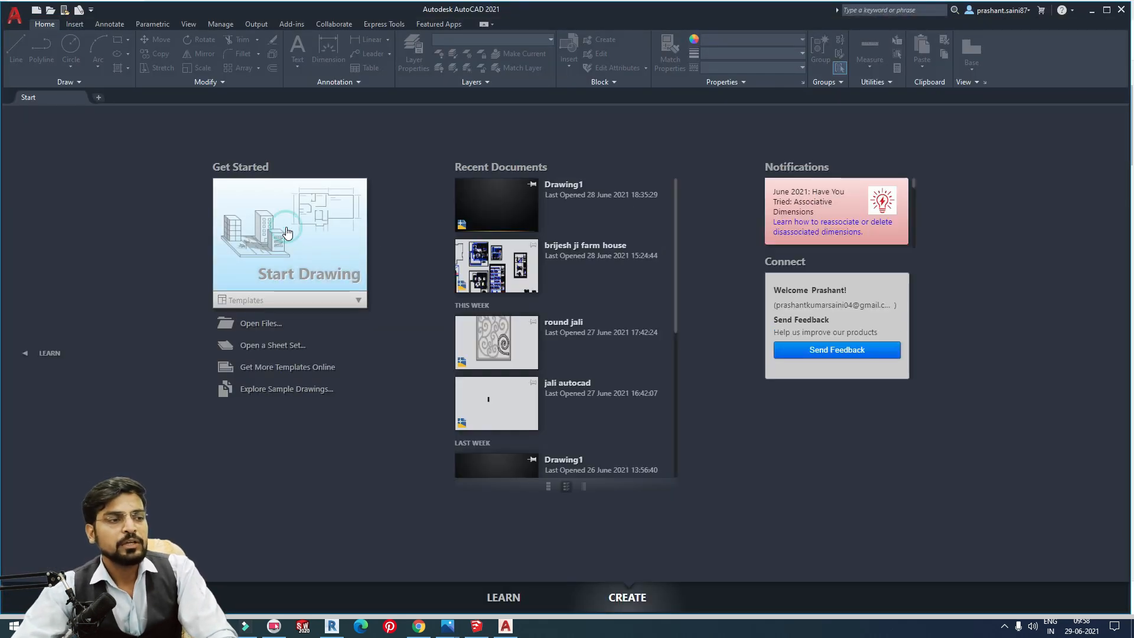
left_click(287, 232)
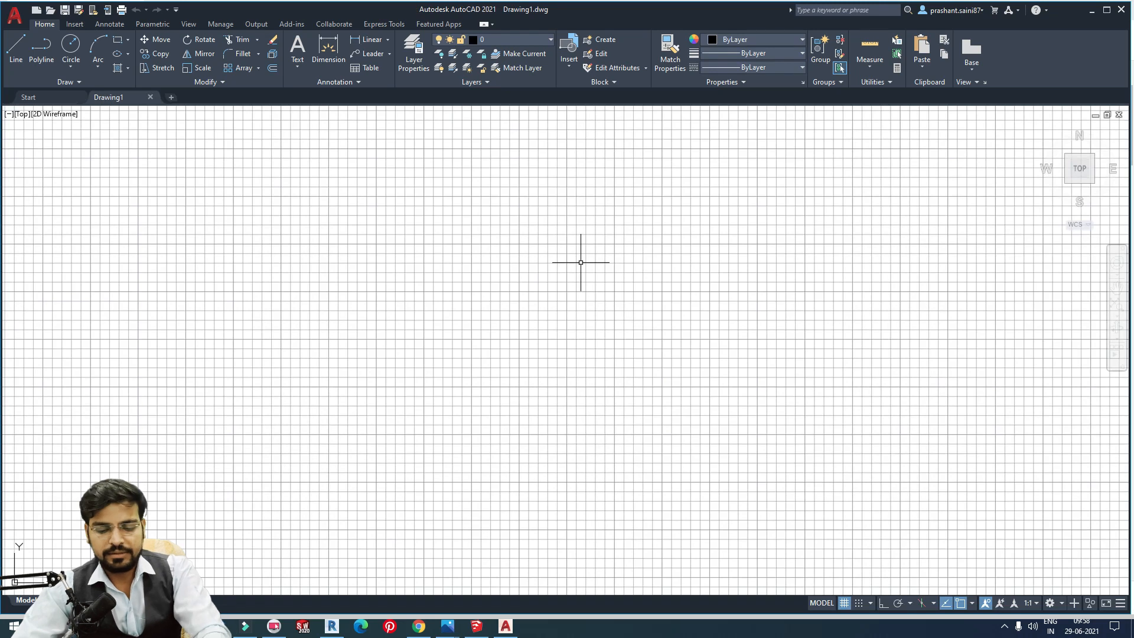
key("F7")
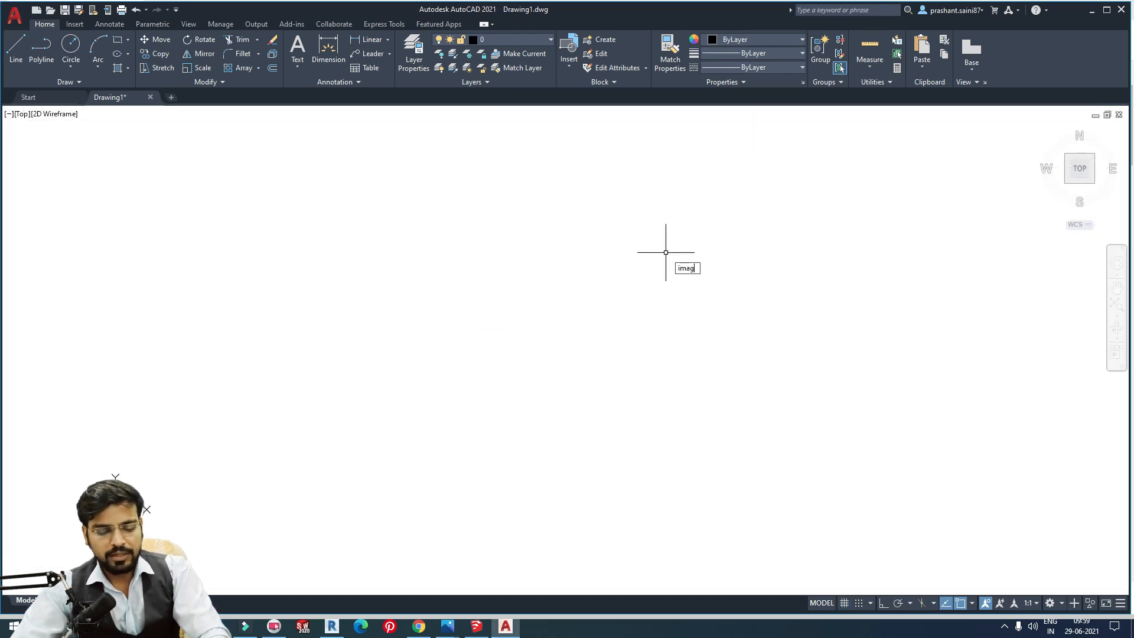
- Attach the "vector image" file from the Pictures folder to the drawing as an image reference with a relative path
type("e")
key("Return")
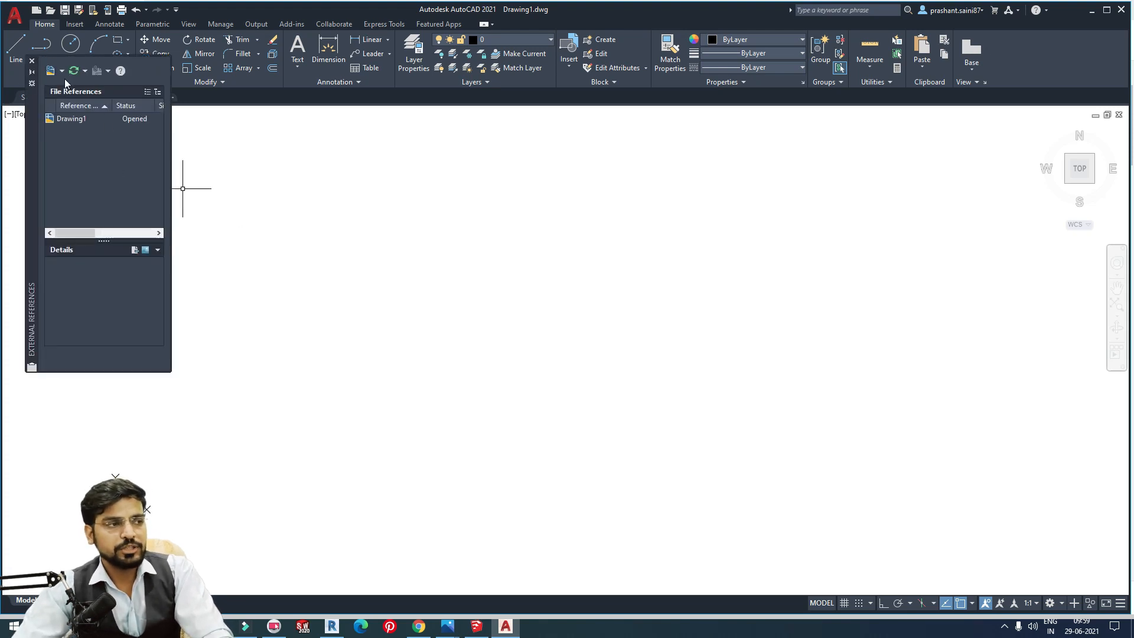
left_click(52, 70)
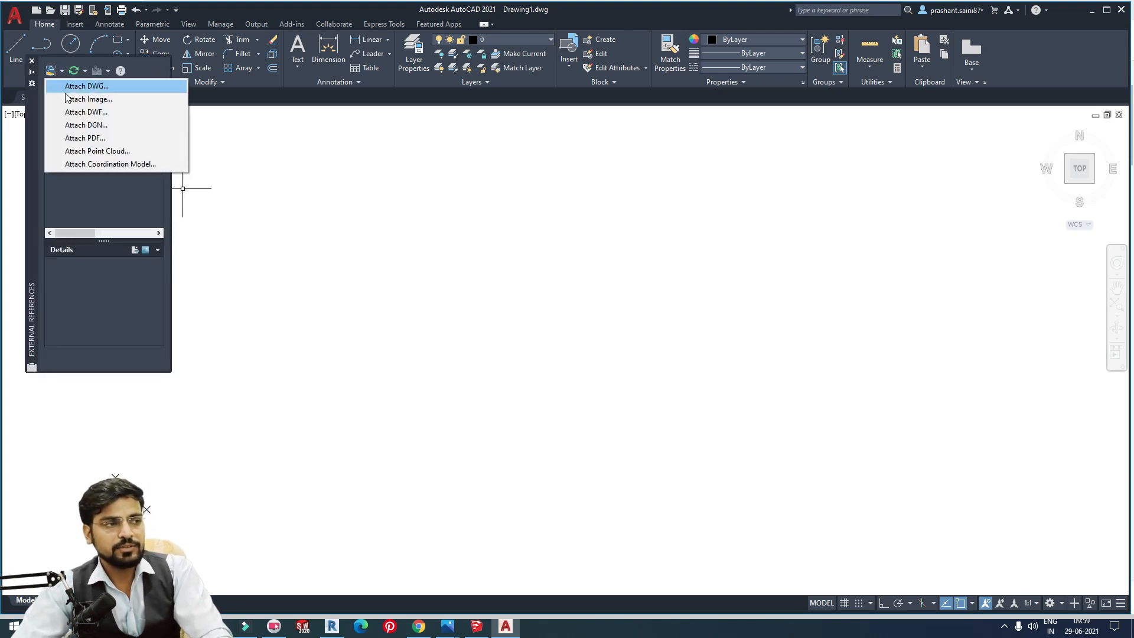
left_click(97, 100)
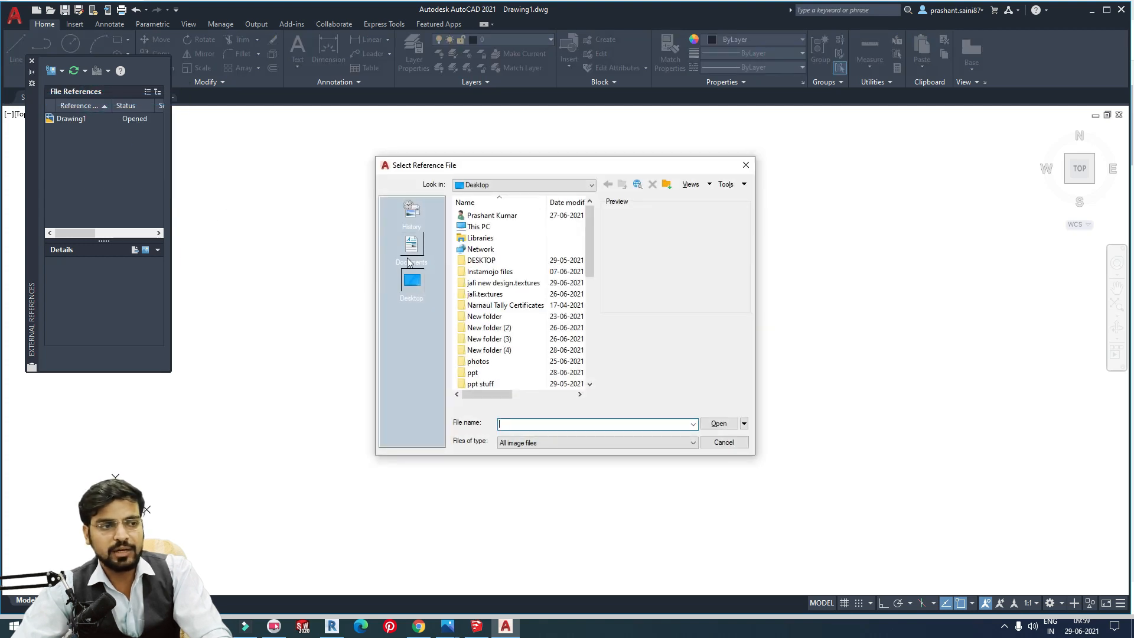
double_click(494, 228)
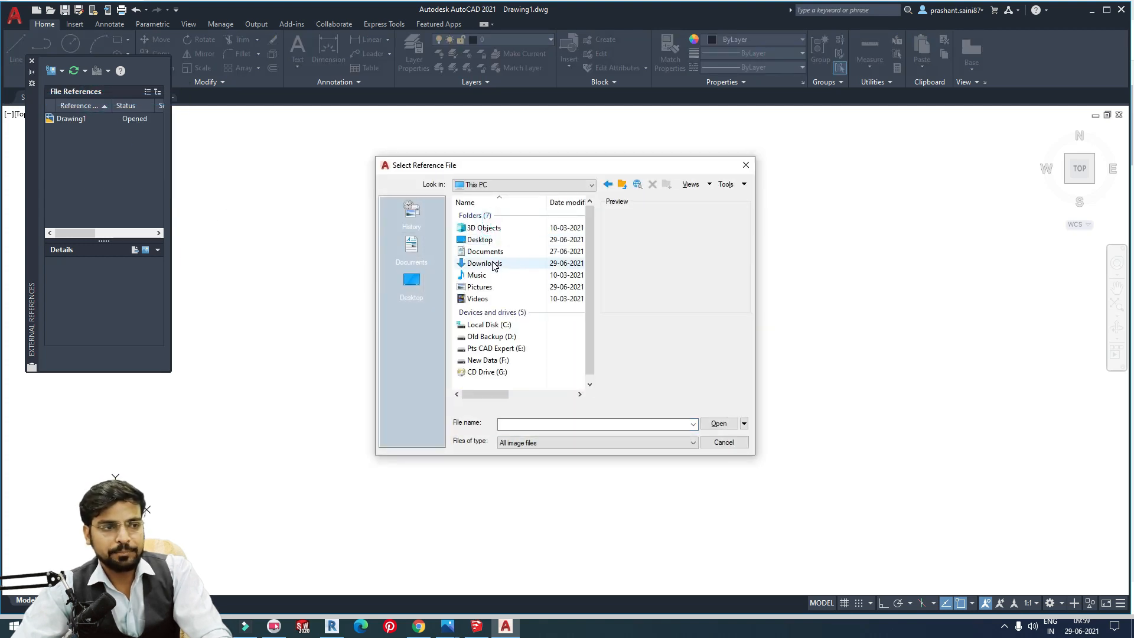
double_click(485, 273)
left_click(488, 237)
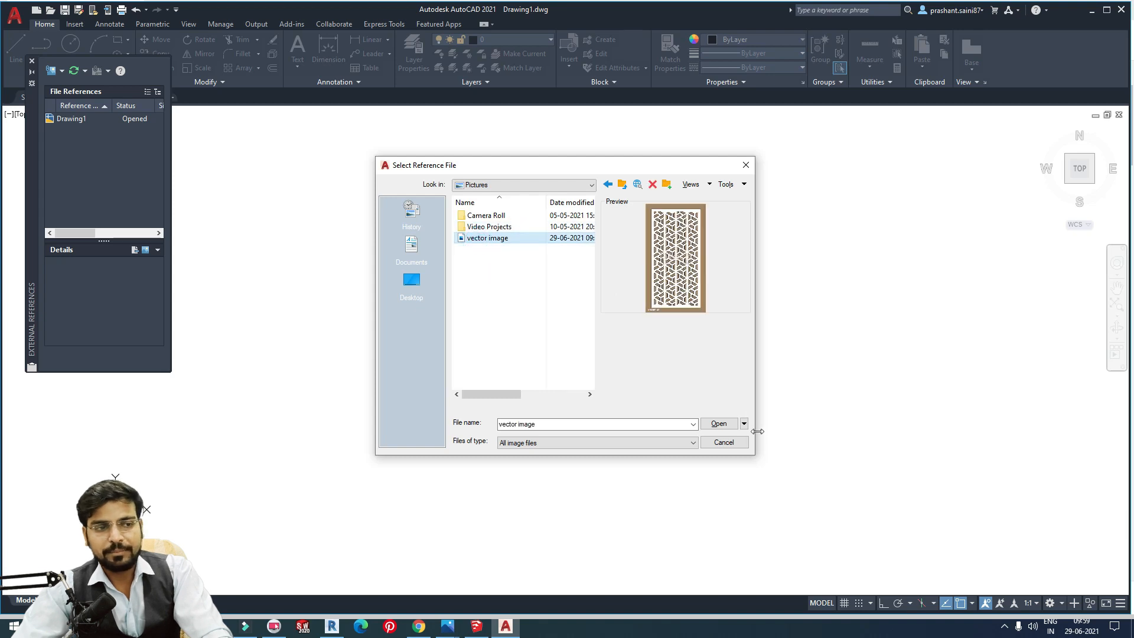
left_click(719, 423)
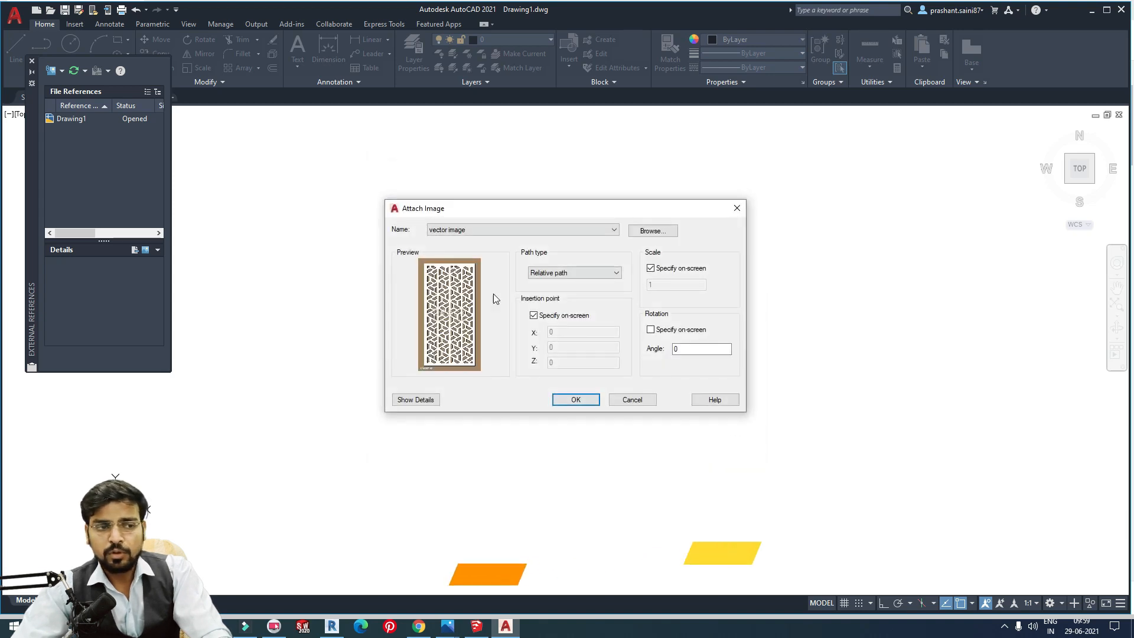
left_click(577, 399)
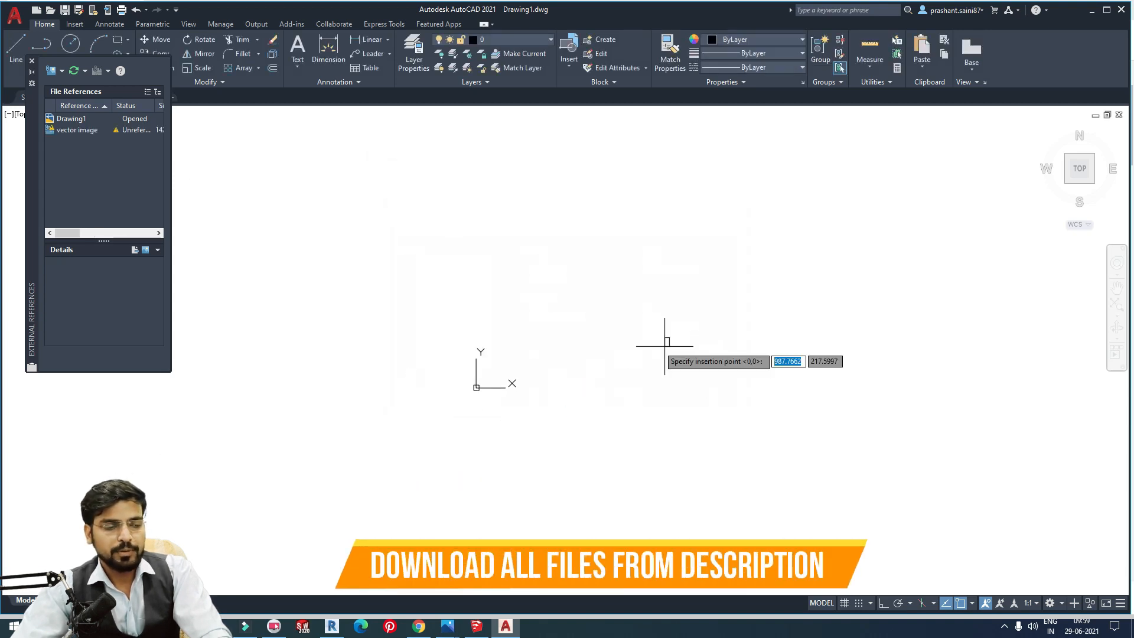
- Place the jali image with its insertion point at 0,0 and accept the default scale
type("0891")
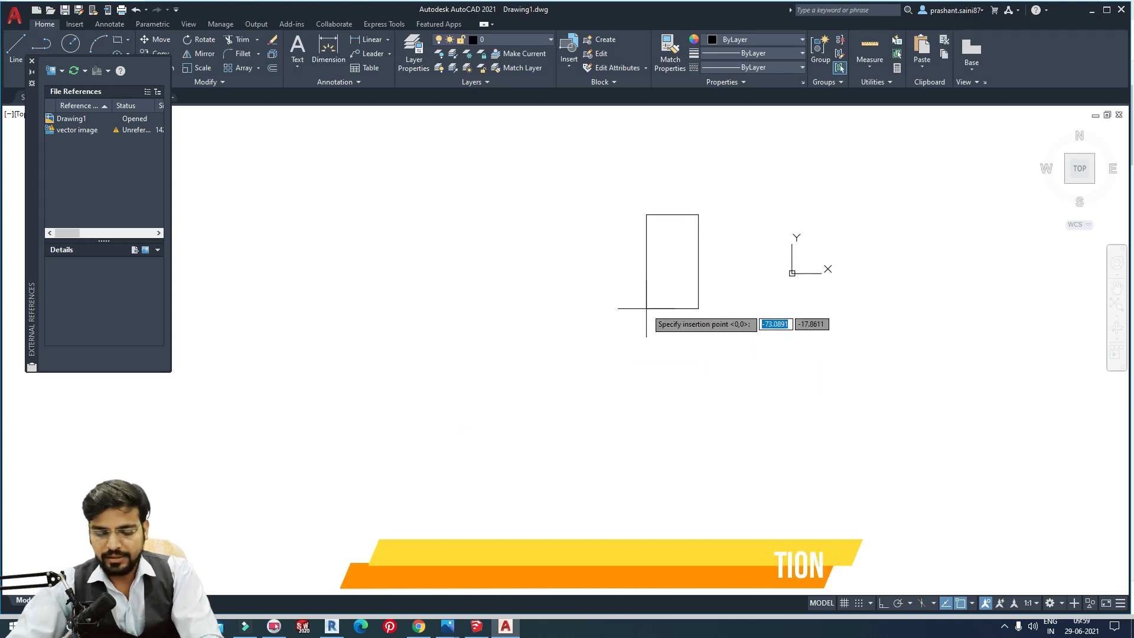
key("Tab")
type("0")
key("Return")
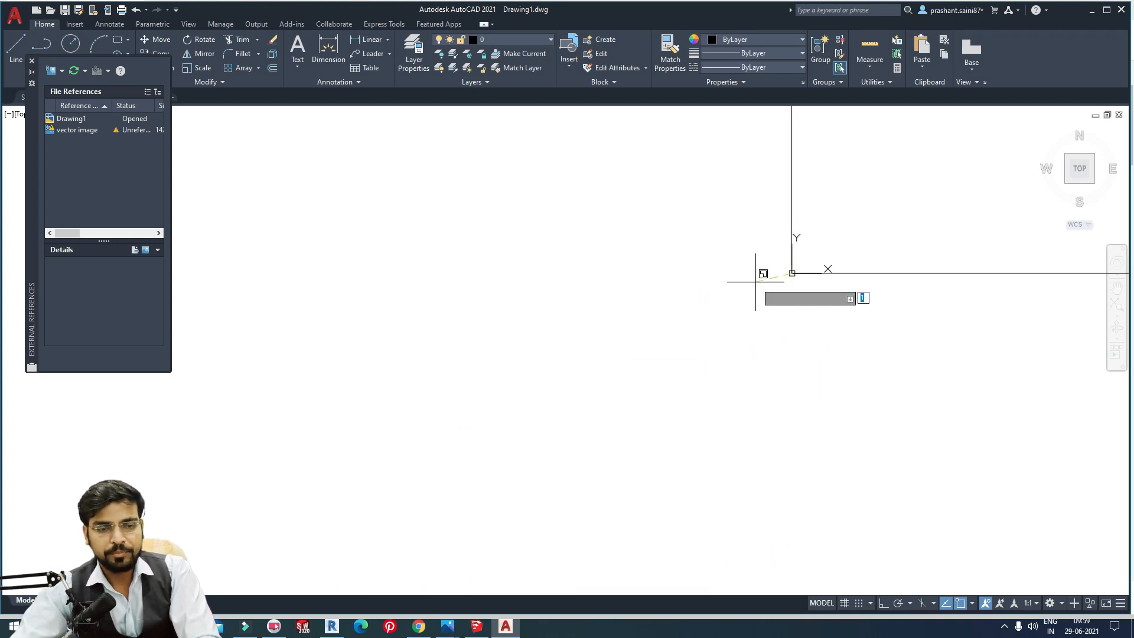
key("Return")
mouse_move(751, 290)
middle_mouse_down()
mouse_move(645, 328)
mouse_move(608, 286)
middle_mouse_up()
scroll(645, 328, "up", 5)
scroll(597, 215, "down", 4)
middle_click_drag(606, 361, 578, 337)
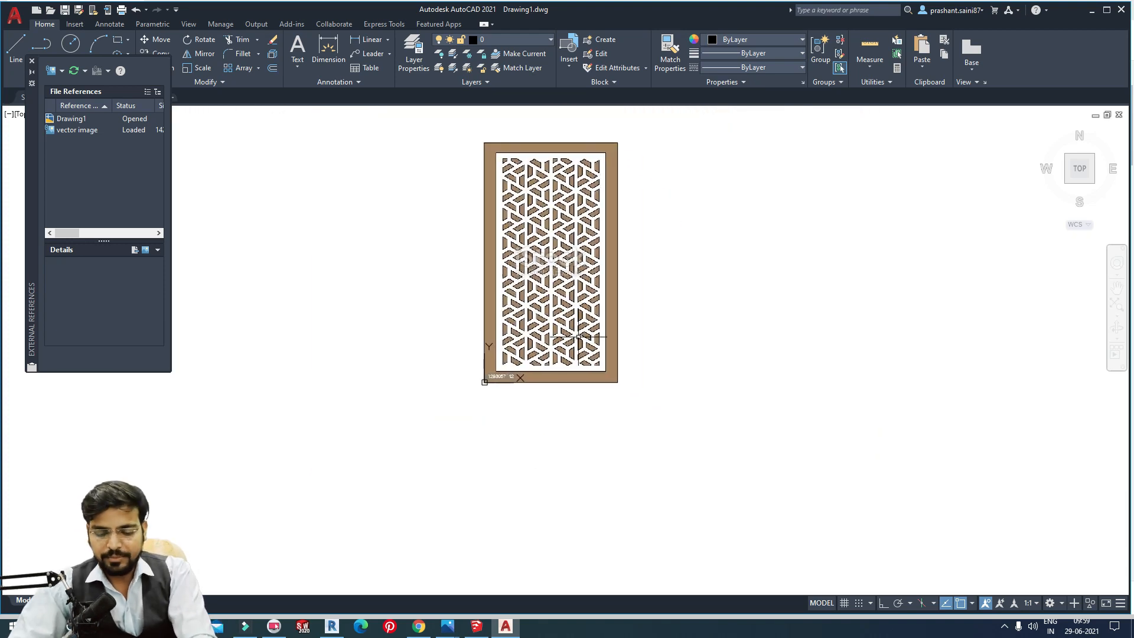
- Turn on Ortho mode while starting a line at the image's origin corner, and leave the line undrawn
type("l")
key("Return")
left_click(484, 382)
key("F8")
key("Escape")
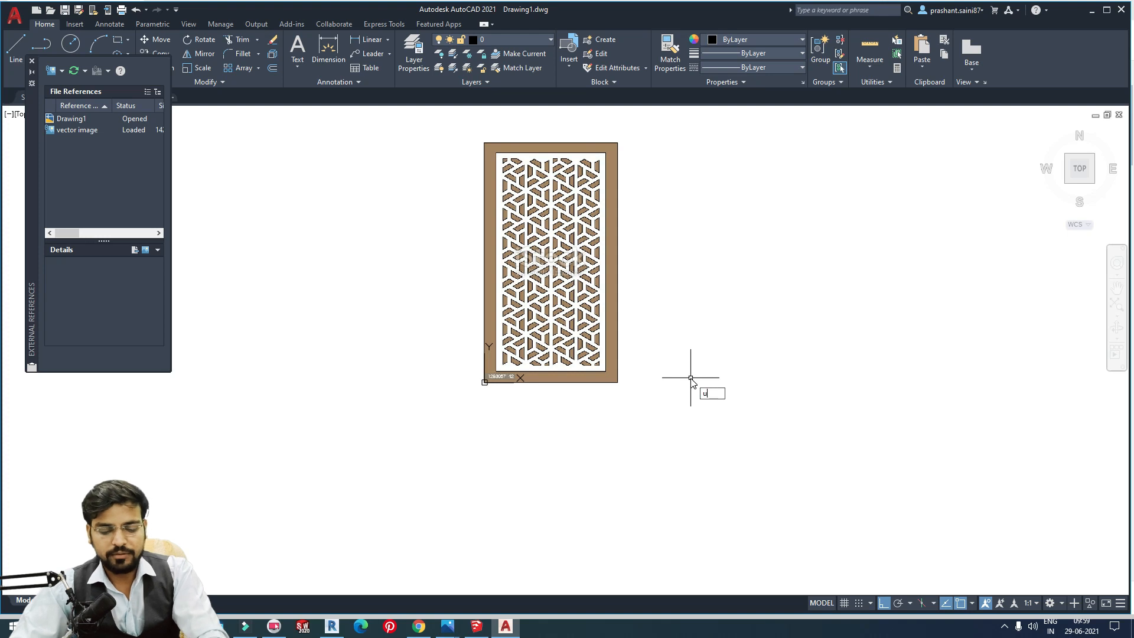
- Configure the drawing units to Architectural length with 0'-0" precision and set the insertion scale to Feet
type("un")
key("Return")
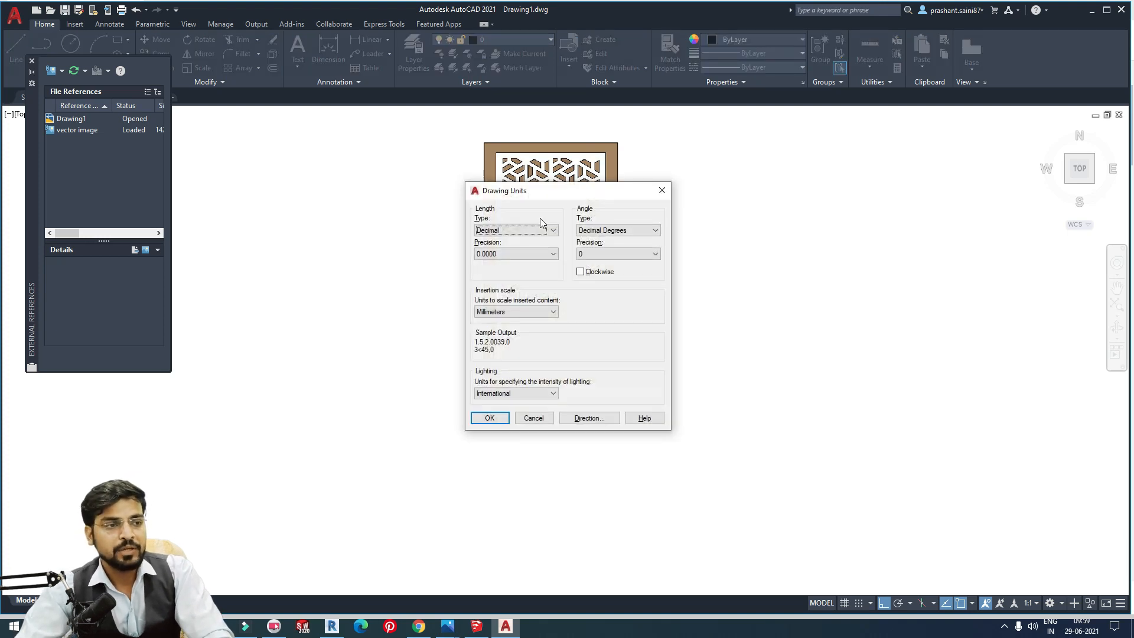
left_click(539, 229)
left_click(499, 240)
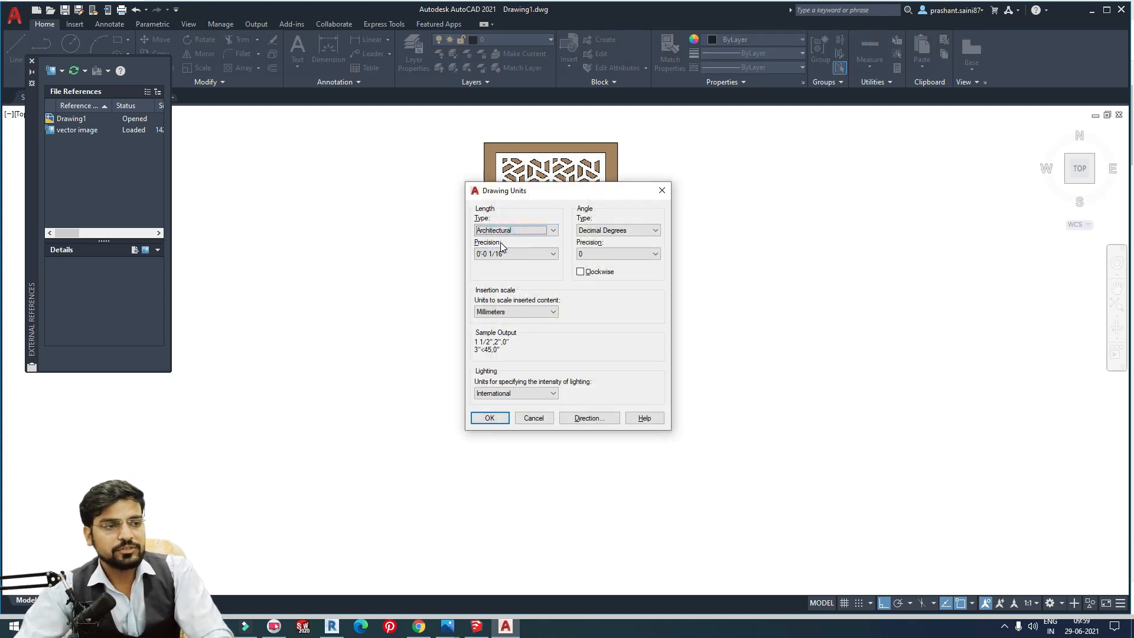
left_click(519, 254)
left_click(490, 265)
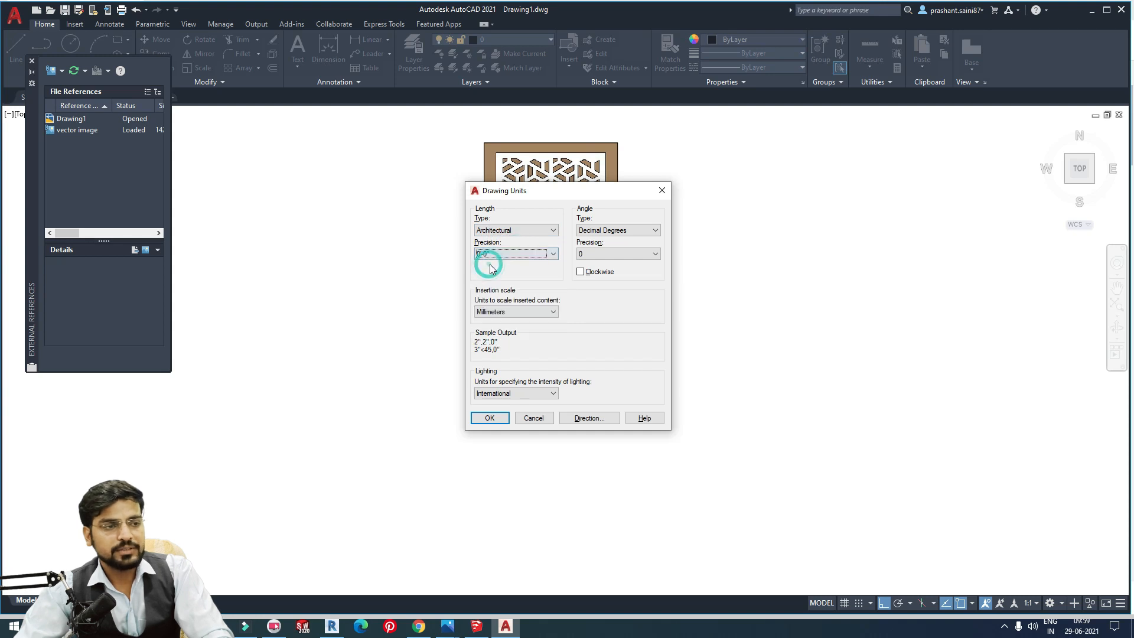
left_click(508, 311)
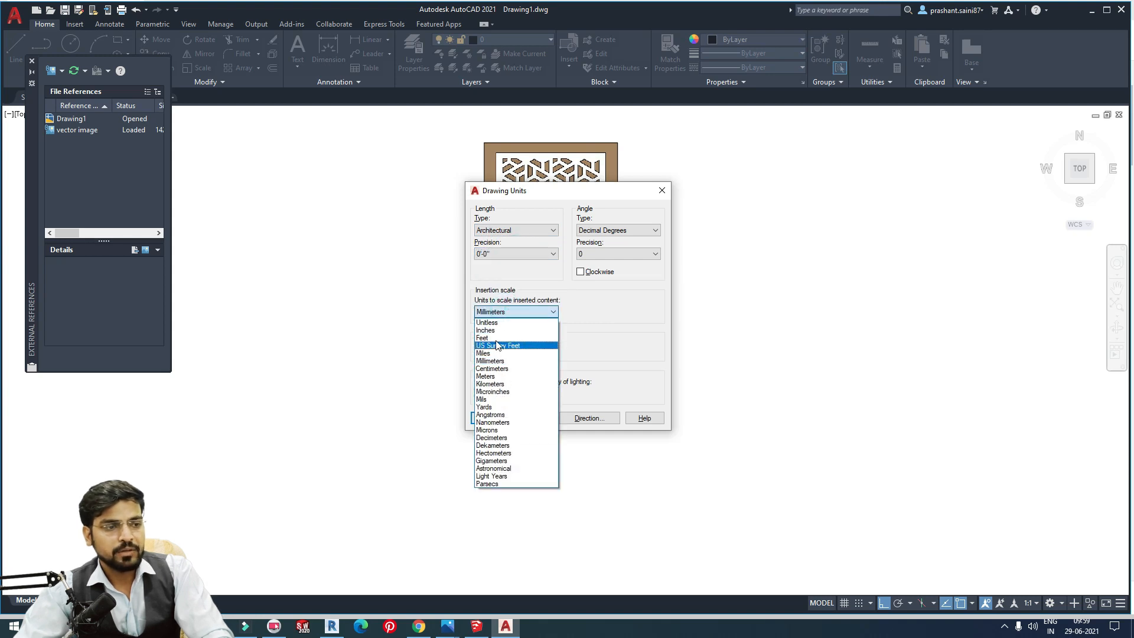
left_click(496, 339)
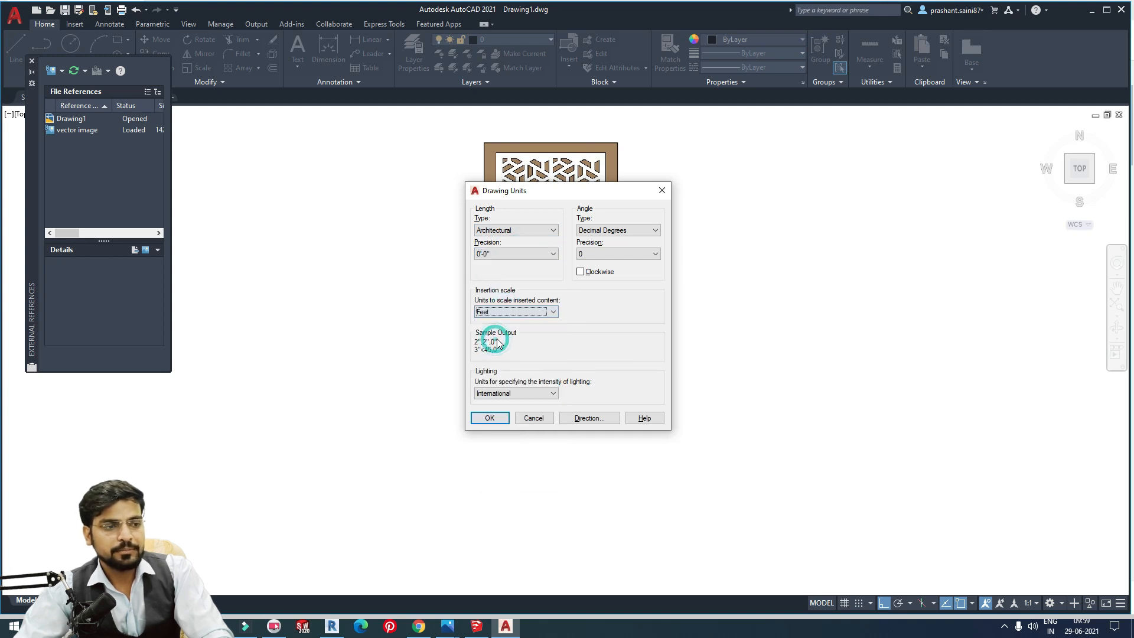
left_click(489, 419)
left_click(605, 344)
- Draw a closed rectangle of lines from the origin around the jali image, 3' wide and about 5' high
middle_click_drag(584, 262, 586, 301)
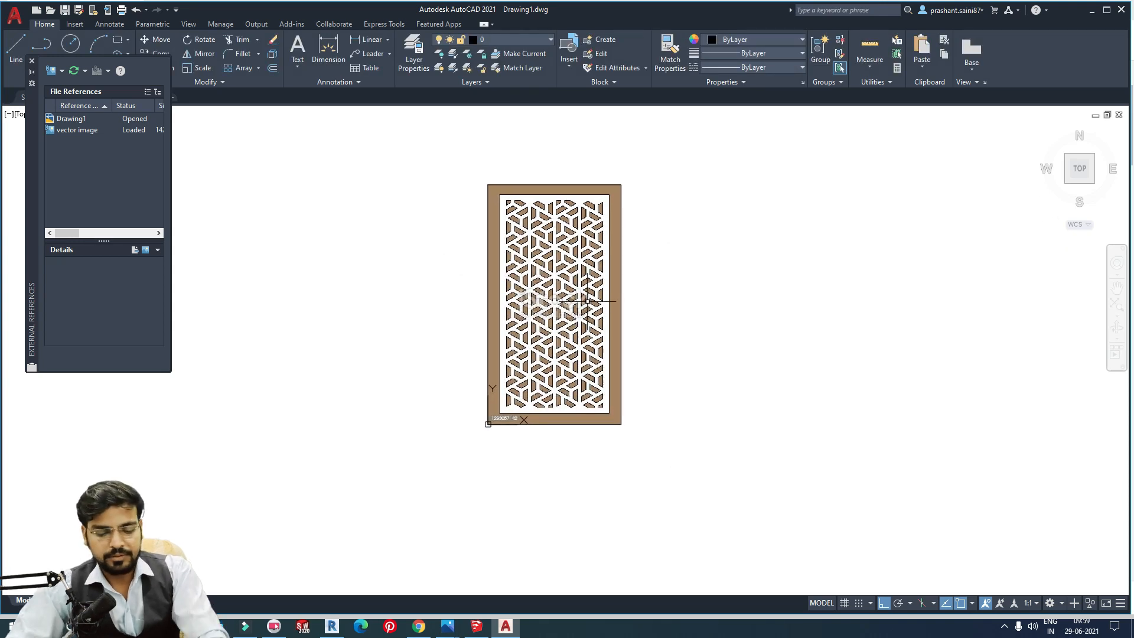
type("l")
key("Return")
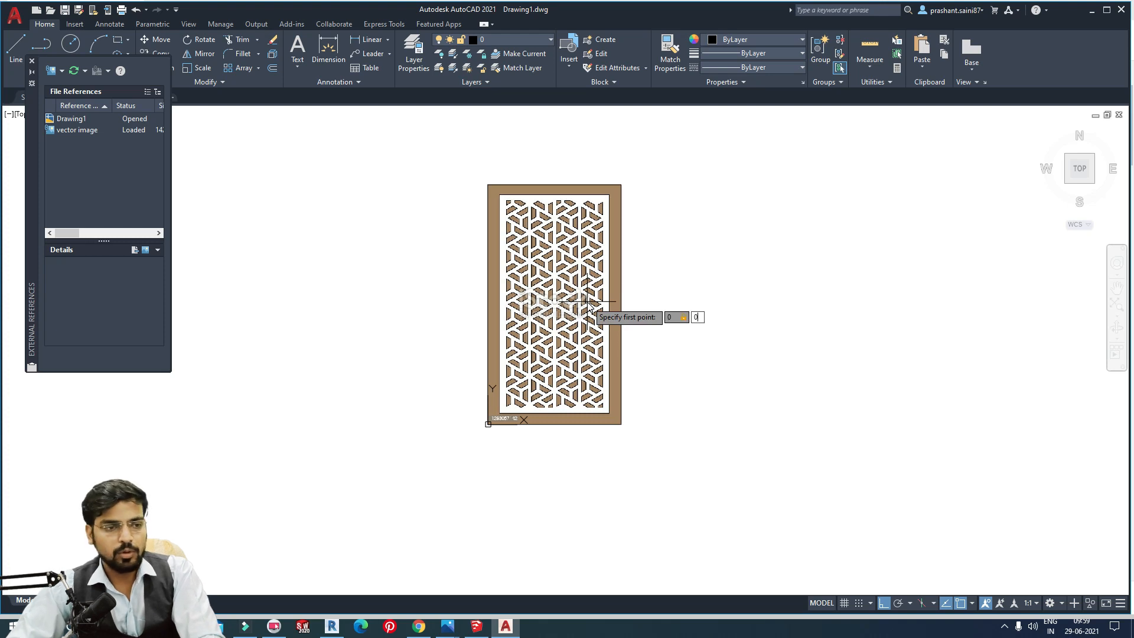
left_click(488, 424)
scroll(647, 411, "up", 8)
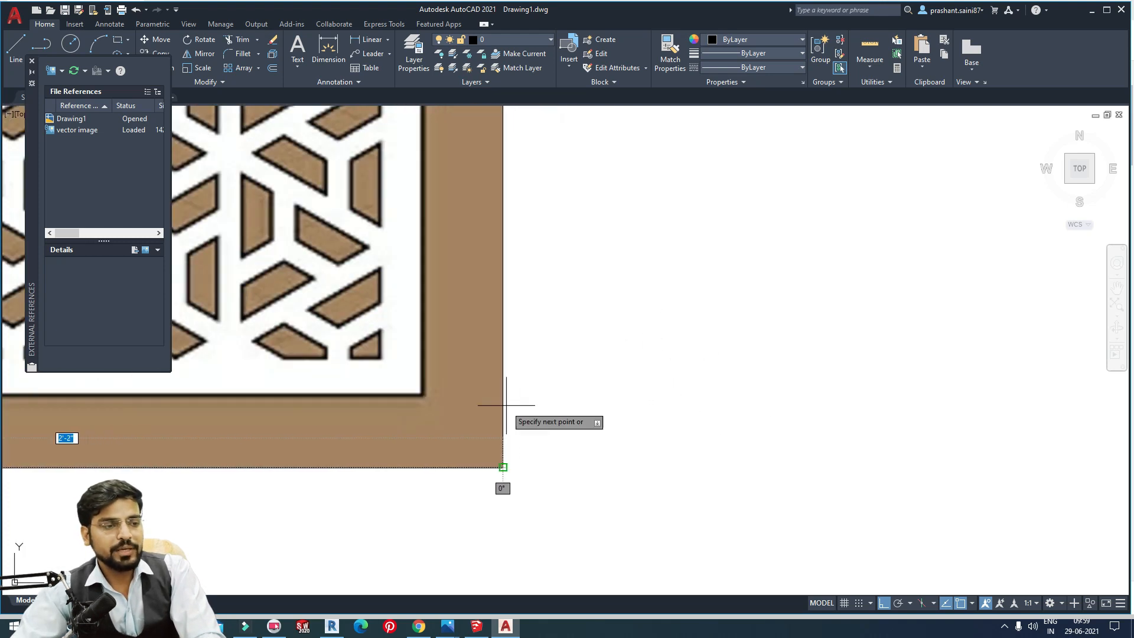
scroll(506, 405, "down", 8)
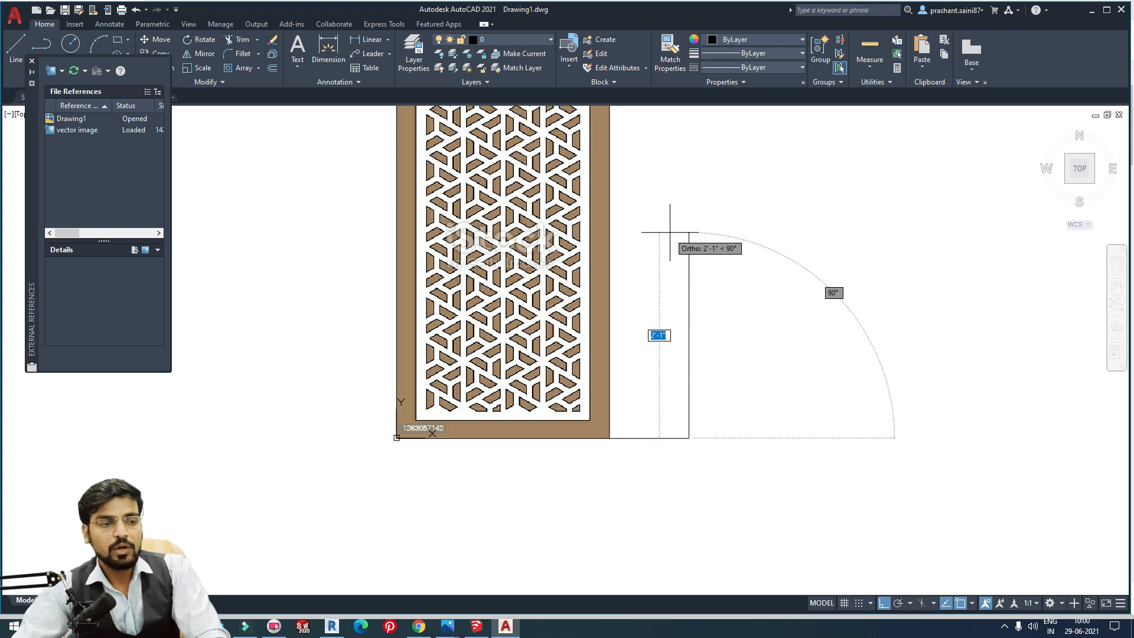
scroll(673, 378, "down", 6)
scroll(667, 245, "up", 2)
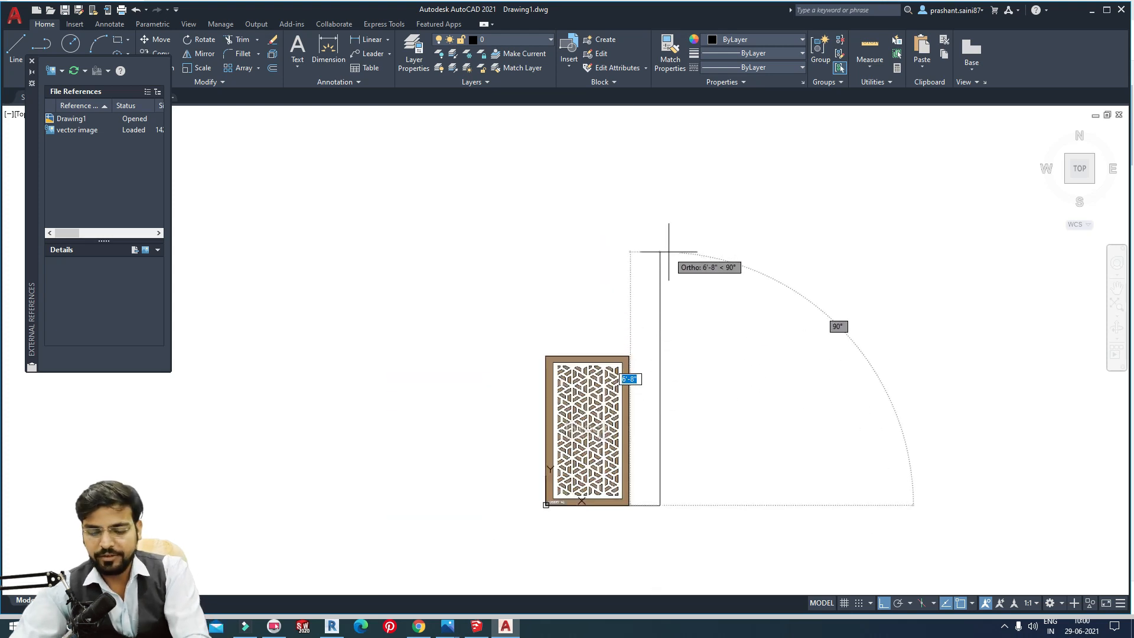
key("Return")
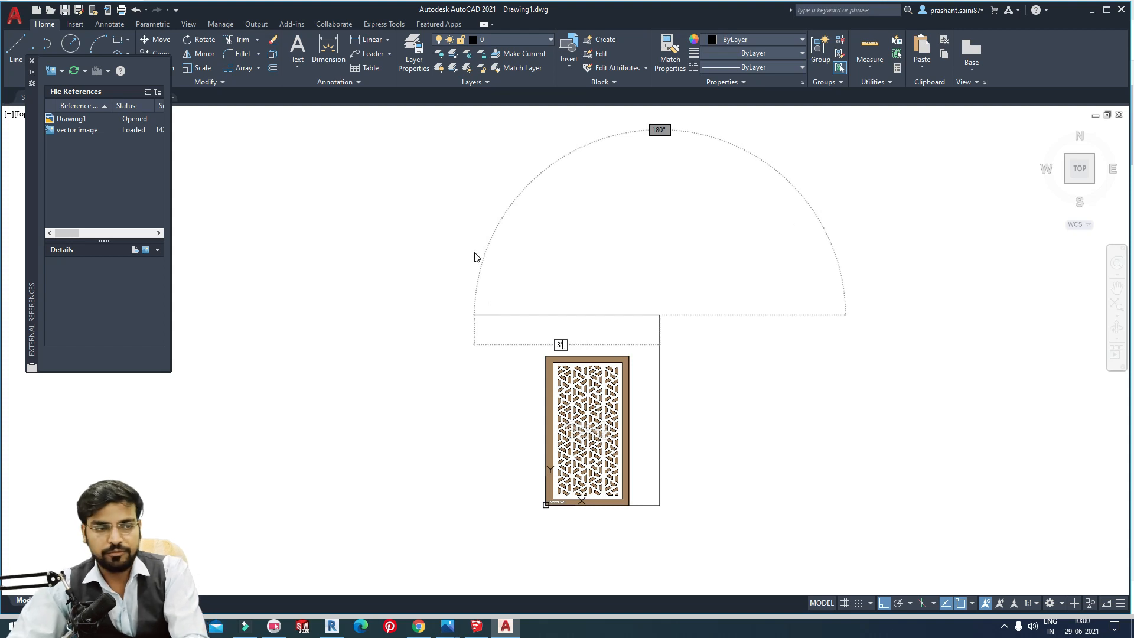
key("Return")
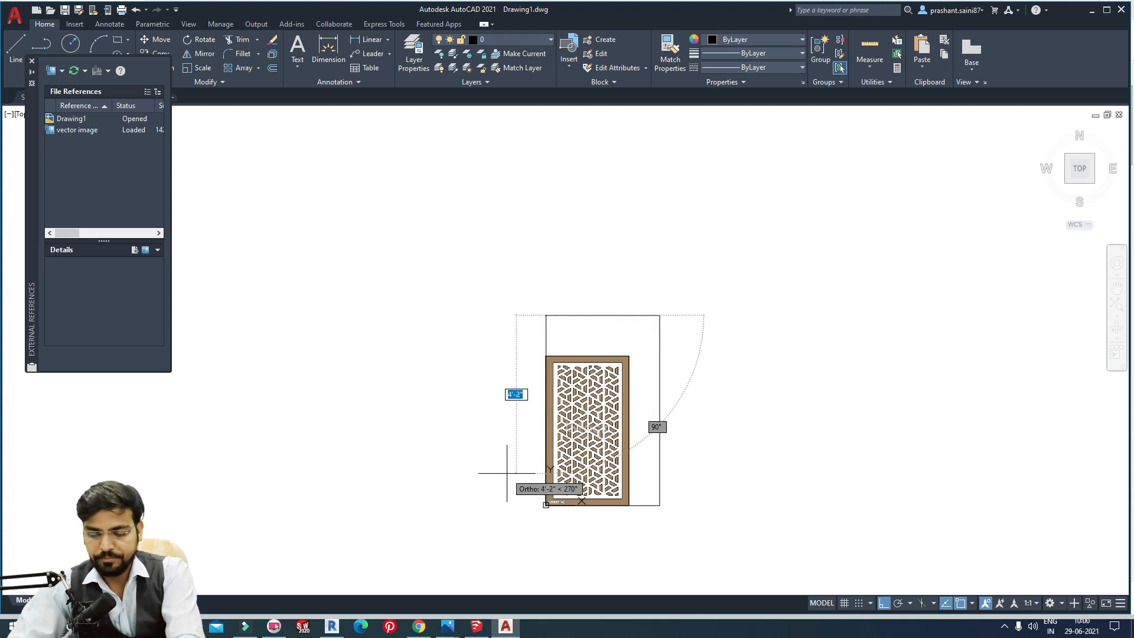
key("Return")
key("Return")
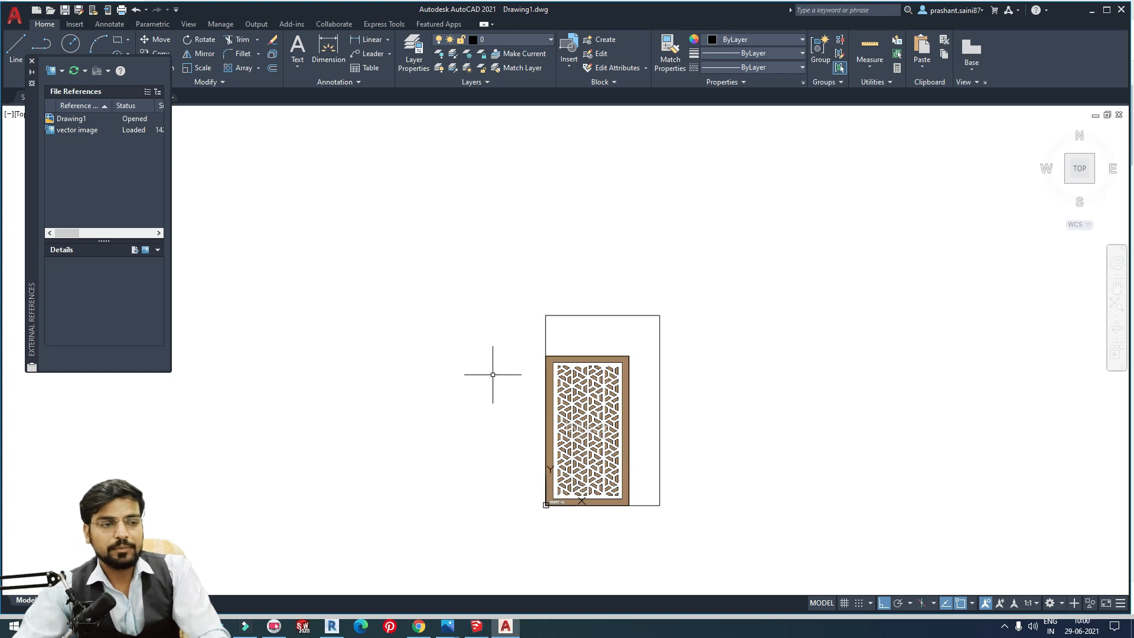
- Stretch the jali image by its upper free corner to the opposite corner of the reference rectangle
scroll(597, 399, "up", 3)
middle_click_drag(525, 288, 443, 231)
scroll(561, 248, "down", 3)
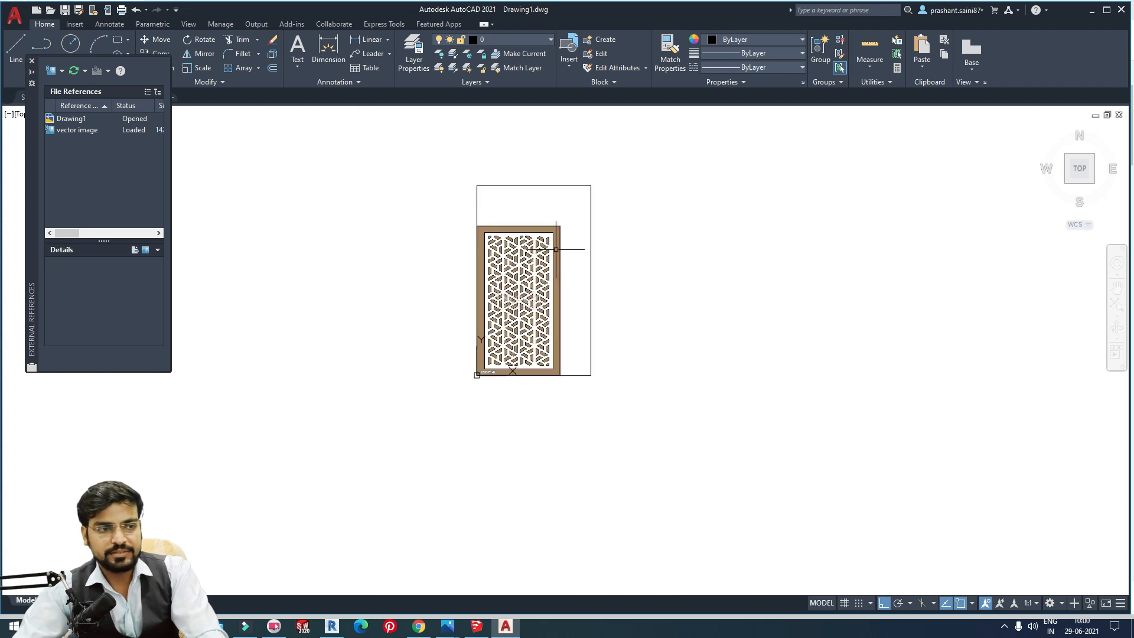
left_click(560, 248)
scroll(581, 211, "up", 3)
left_click(582, 210)
scroll(585, 207, "down", 3)
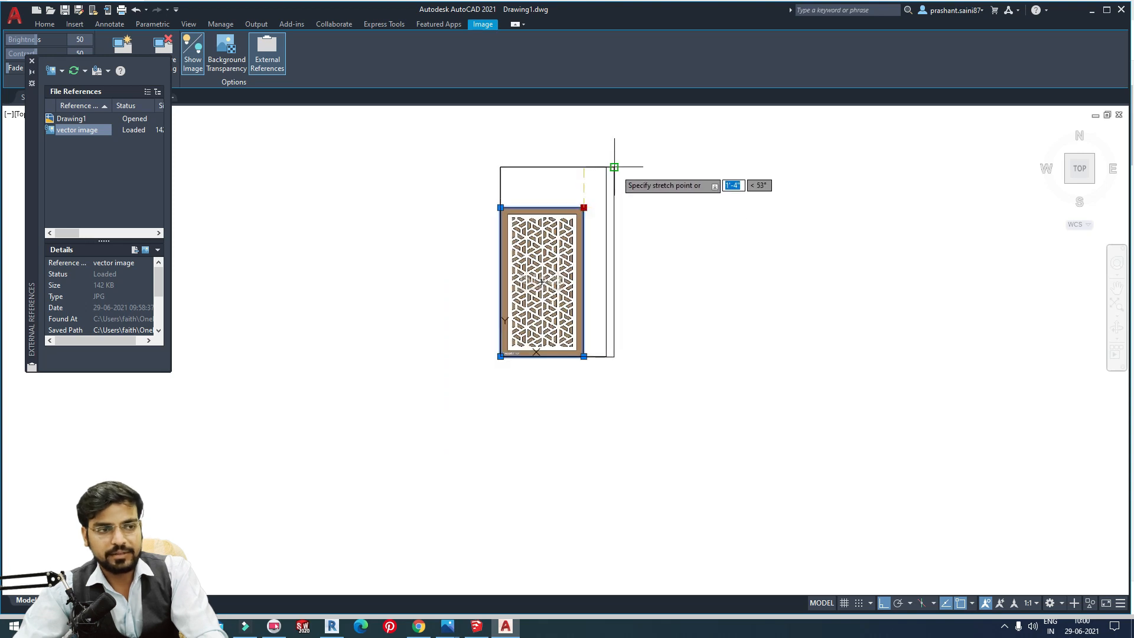
left_click(614, 167)
scroll(572, 253, "up", 6)
middle_click_drag(574, 261, 579, 271)
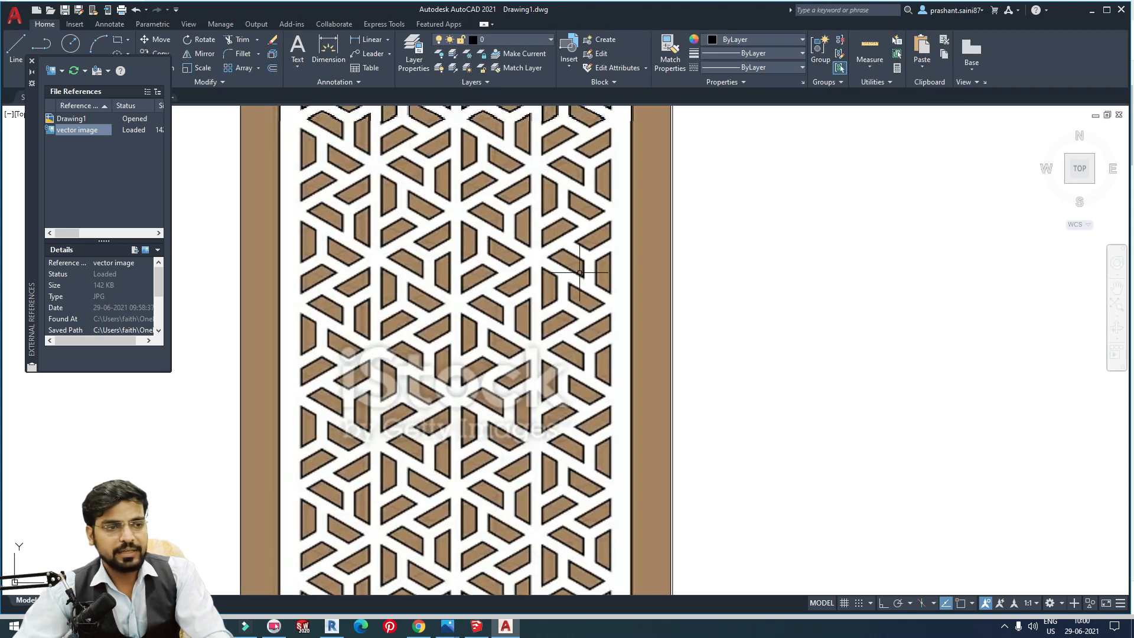
scroll(580, 273, "down", 6)
scroll(586, 146, "up", 8)
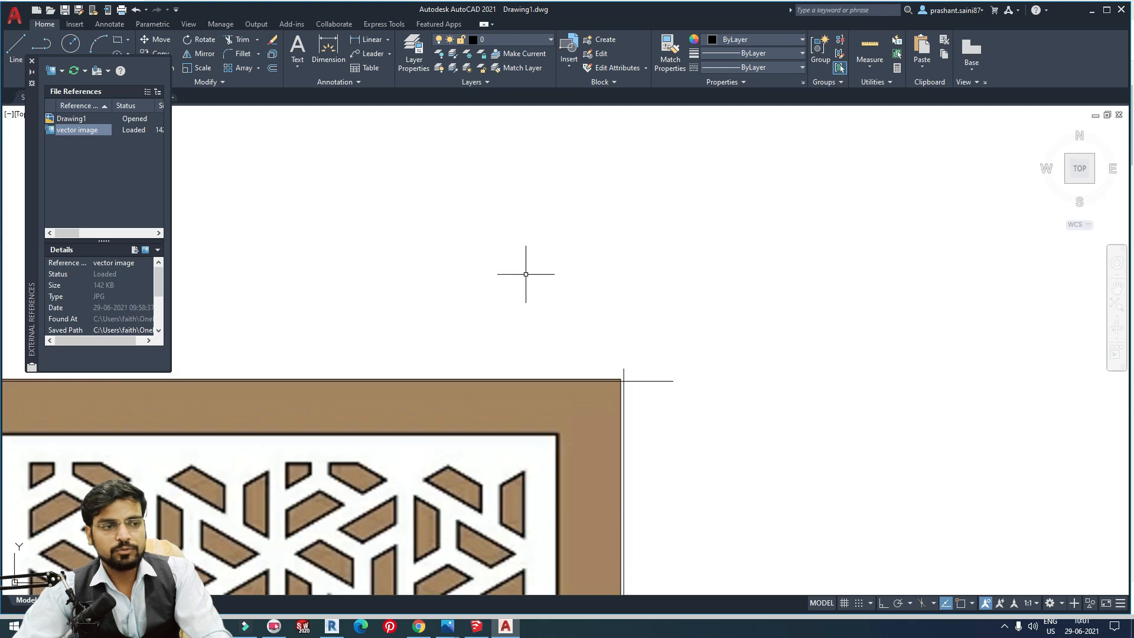
- Delete the reference rectangle's lines around the resized image
scroll(726, 236, "down", 2)
left_click(724, 236)
left_click(664, 192)
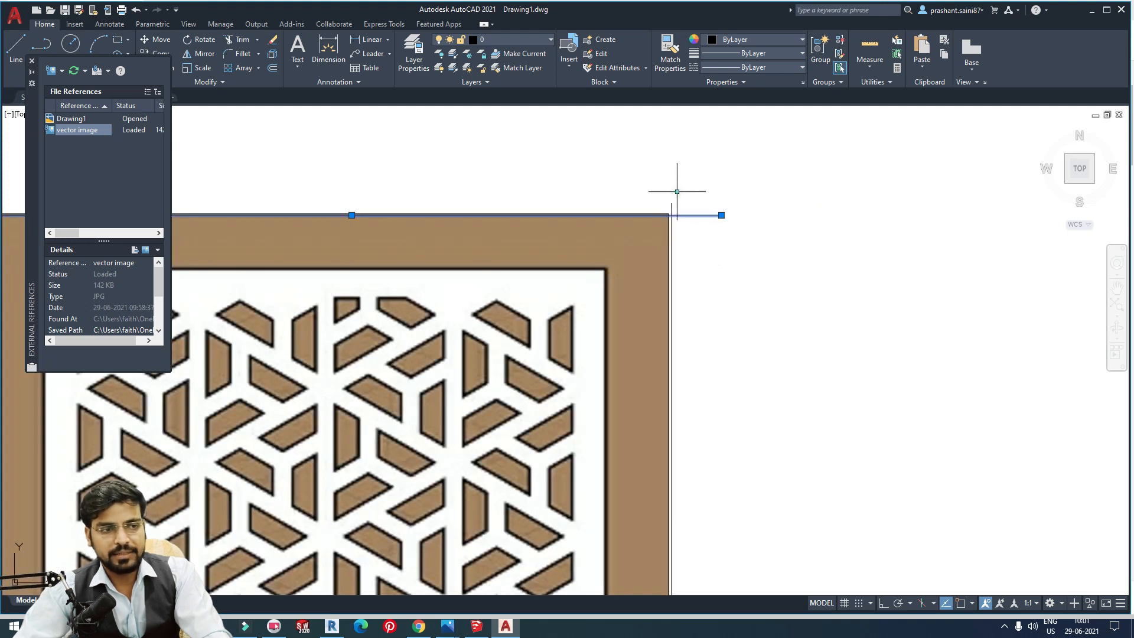
key("Delete")
left_click(671, 207)
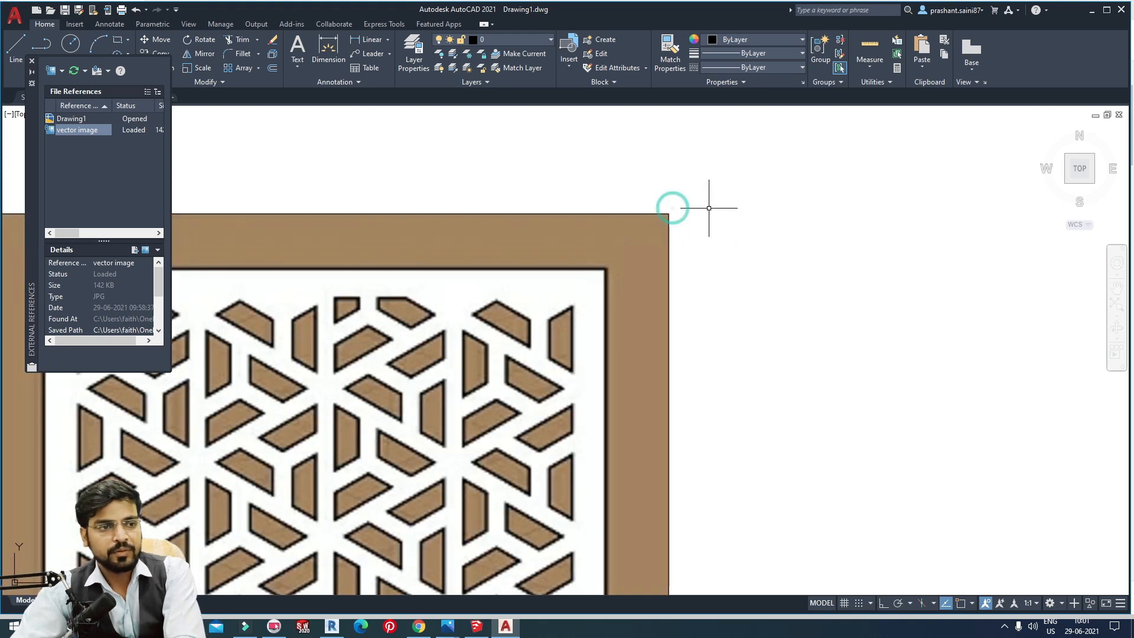
scroll(709, 207, "down", 8)
scroll(653, 310, "up", 6)
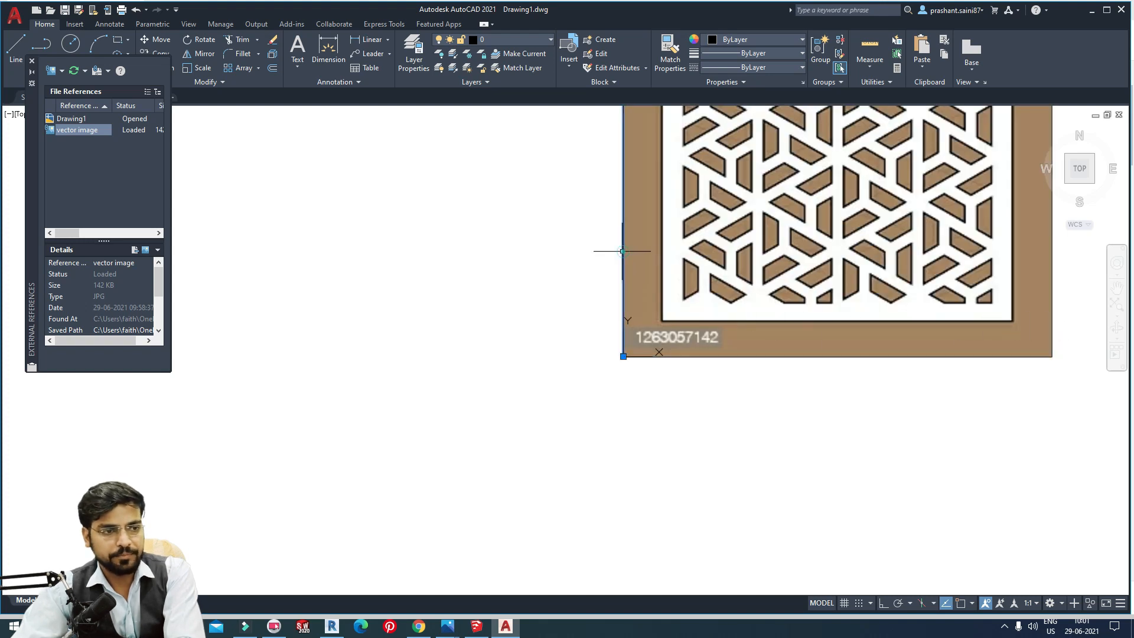
scroll(496, 433, "down", 5)
middle_click_drag(518, 337, 548, 319)
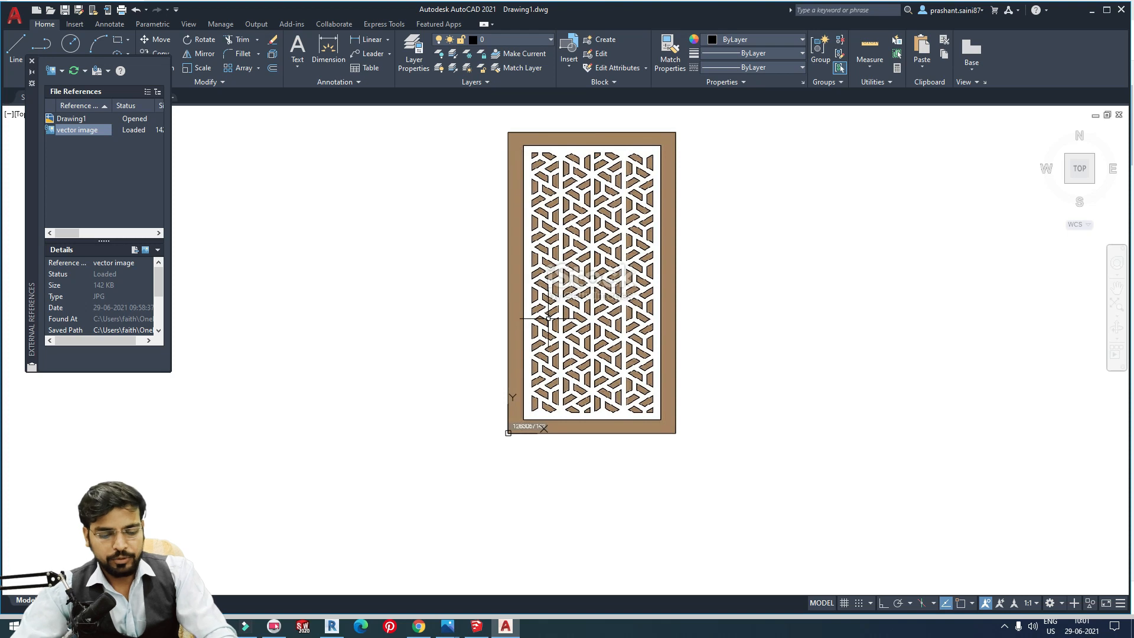
- Turn on object snap in the drafting settings with the Endpoint, Center, Intersection and Extension modes
type("ds")
key("Return")
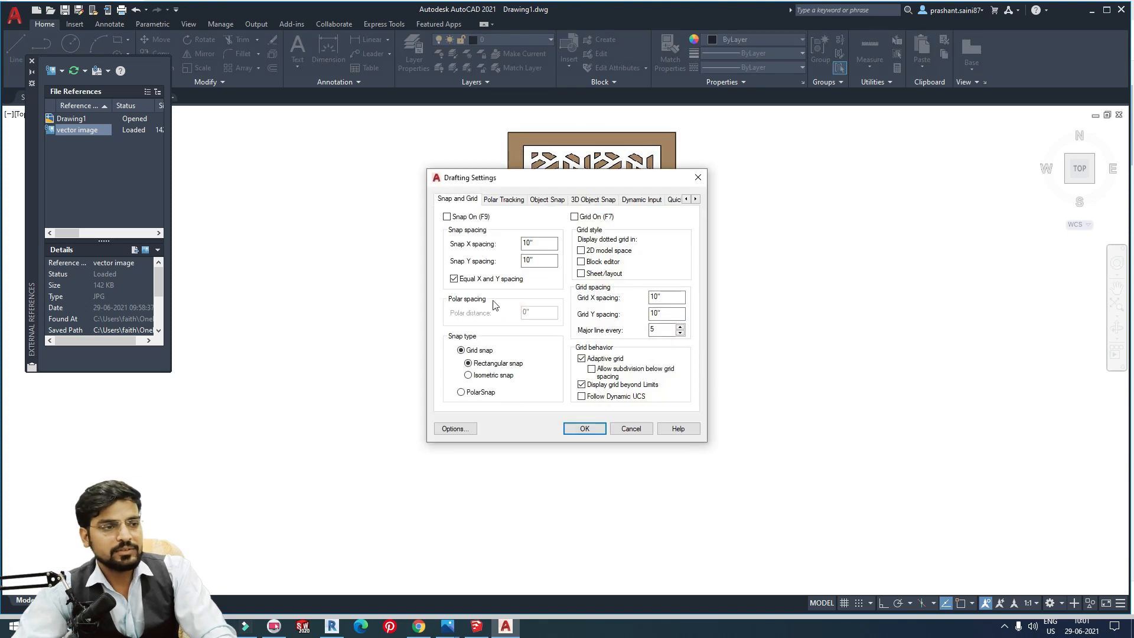
left_click(511, 200)
left_click(546, 199)
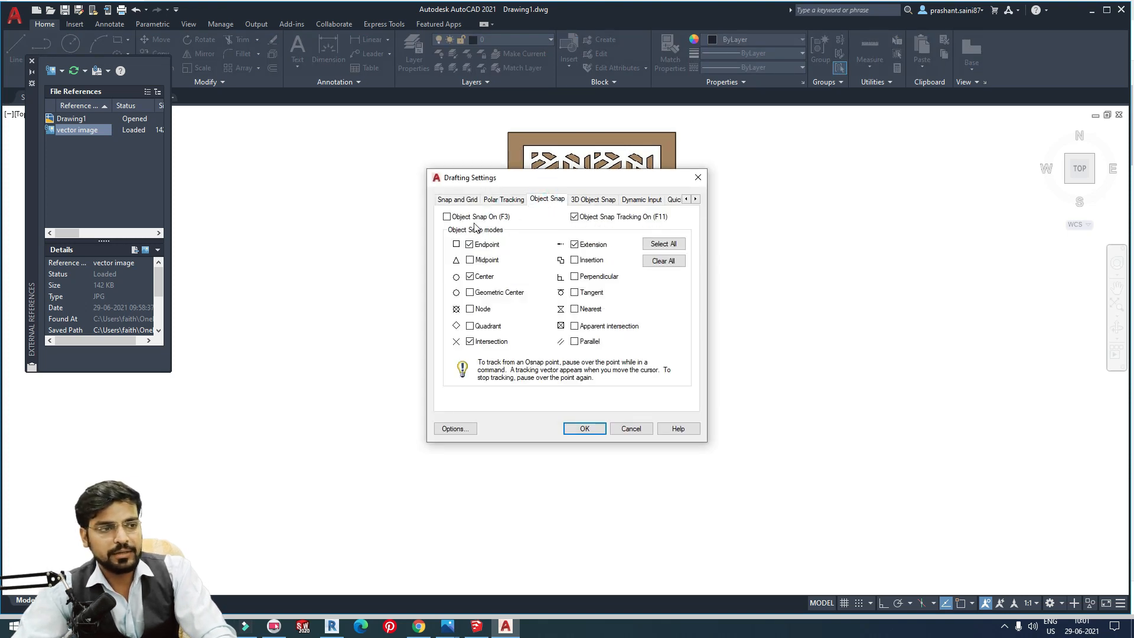
left_click(585, 429)
scroll(604, 345, "down", 1)
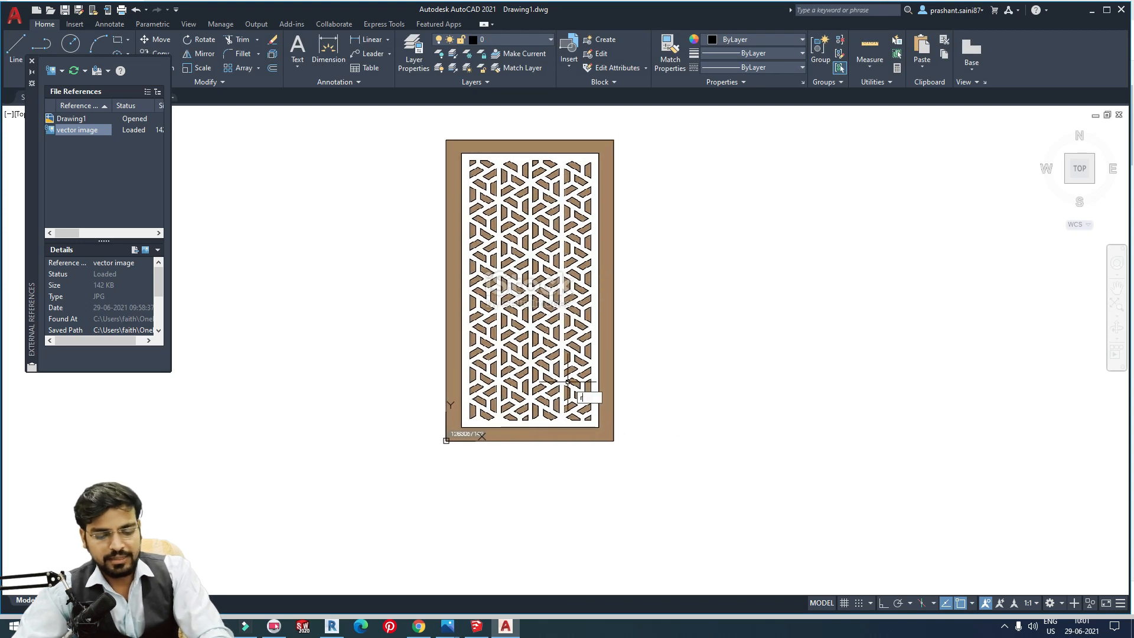
- Draw a rectangle over the inner edge of the jali image's frame, from its lower-left to upper-right corner, about 2'-3" by 4'-7"
key("Return")
scroll(455, 434, "up", 8)
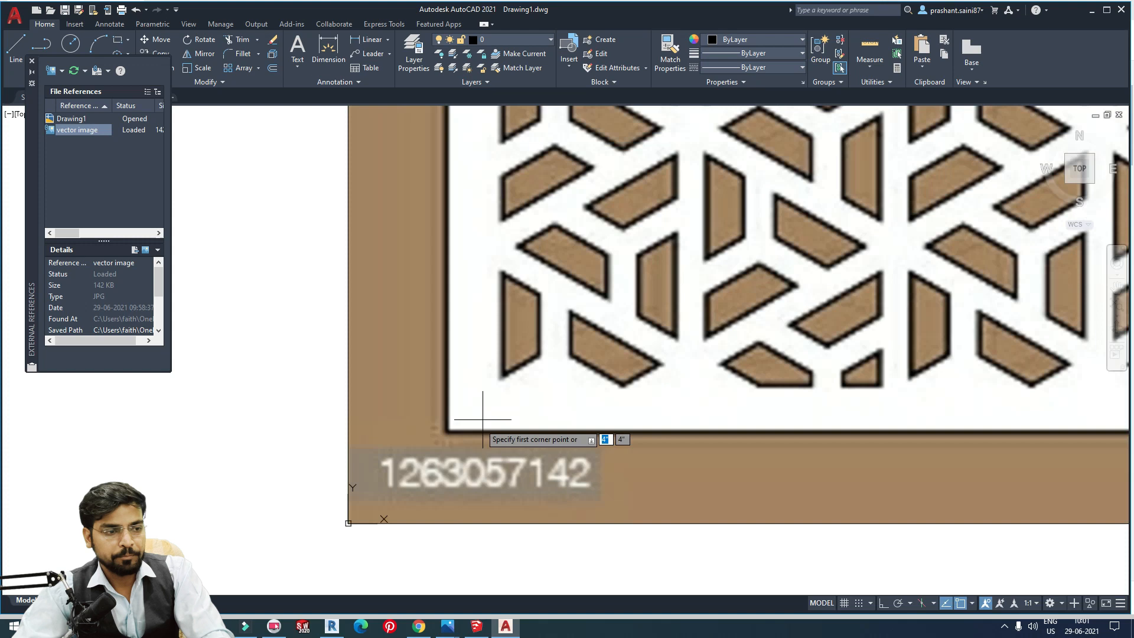
left_click(385, 332)
scroll(390, 340, "down", 8)
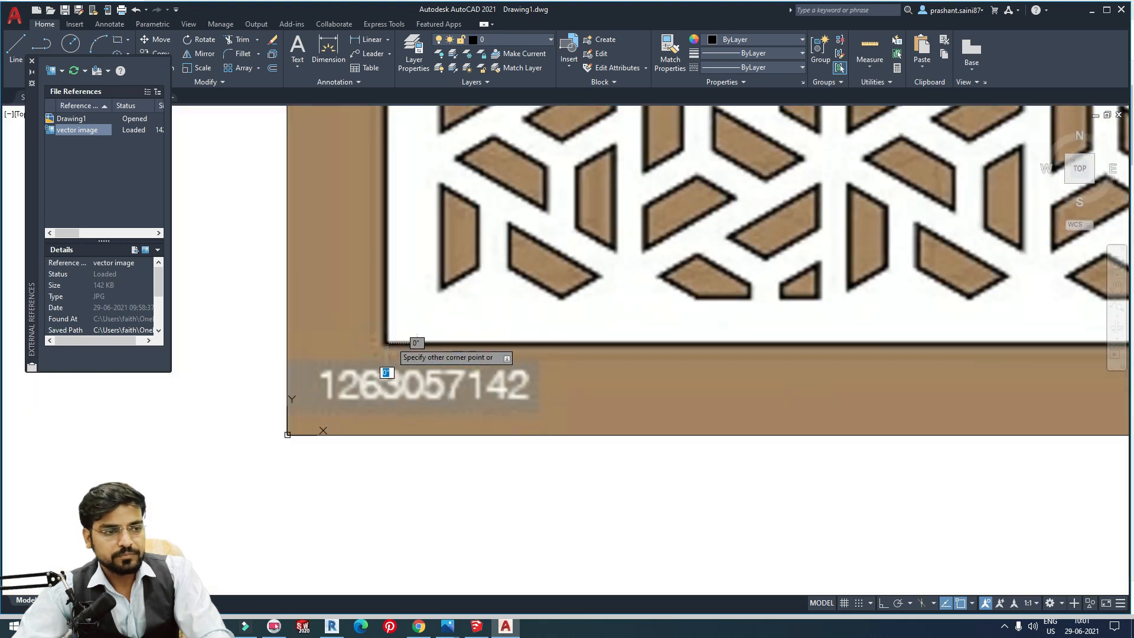
middle_click_drag(677, 192, 534, 304)
scroll(577, 206, "up", 6)
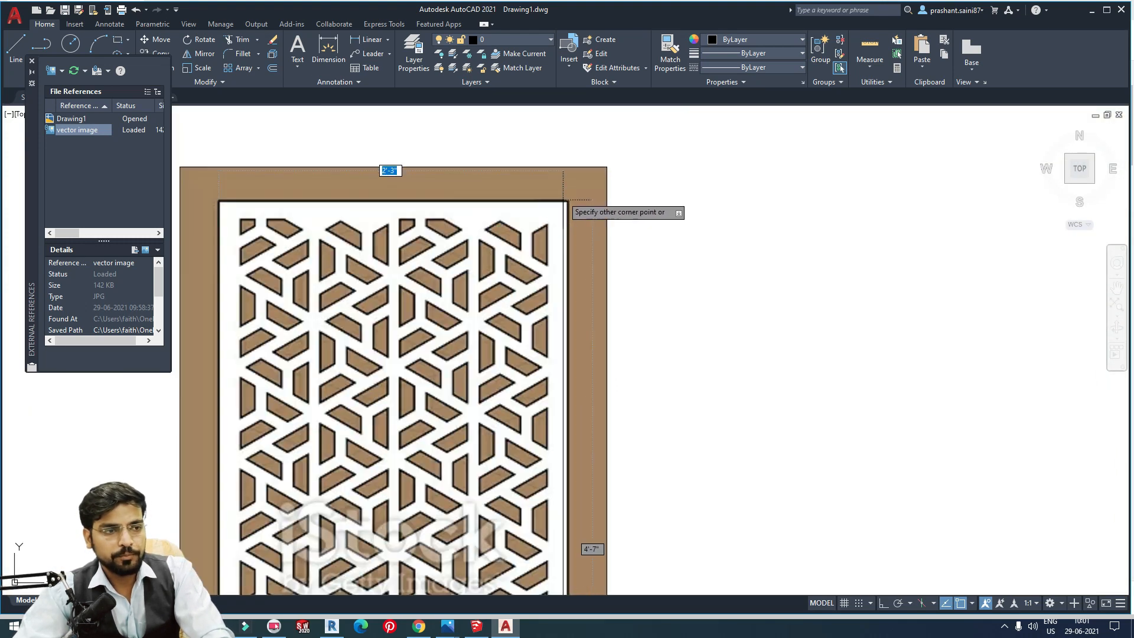
scroll(578, 206, "up", 3)
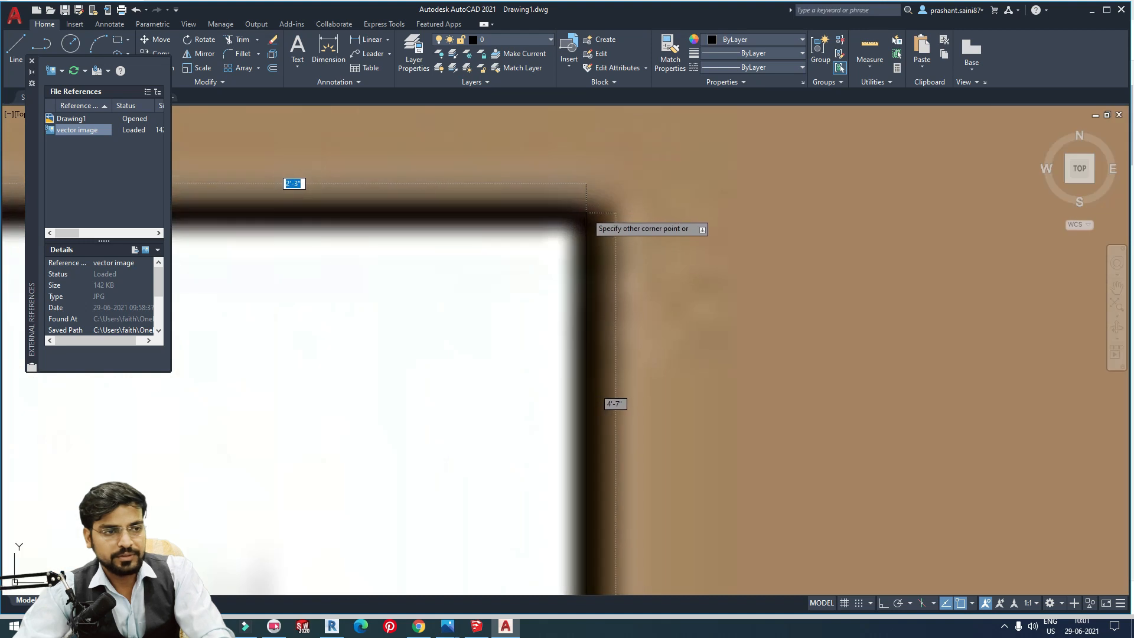
left_click(588, 214)
scroll(590, 219, "down", 6)
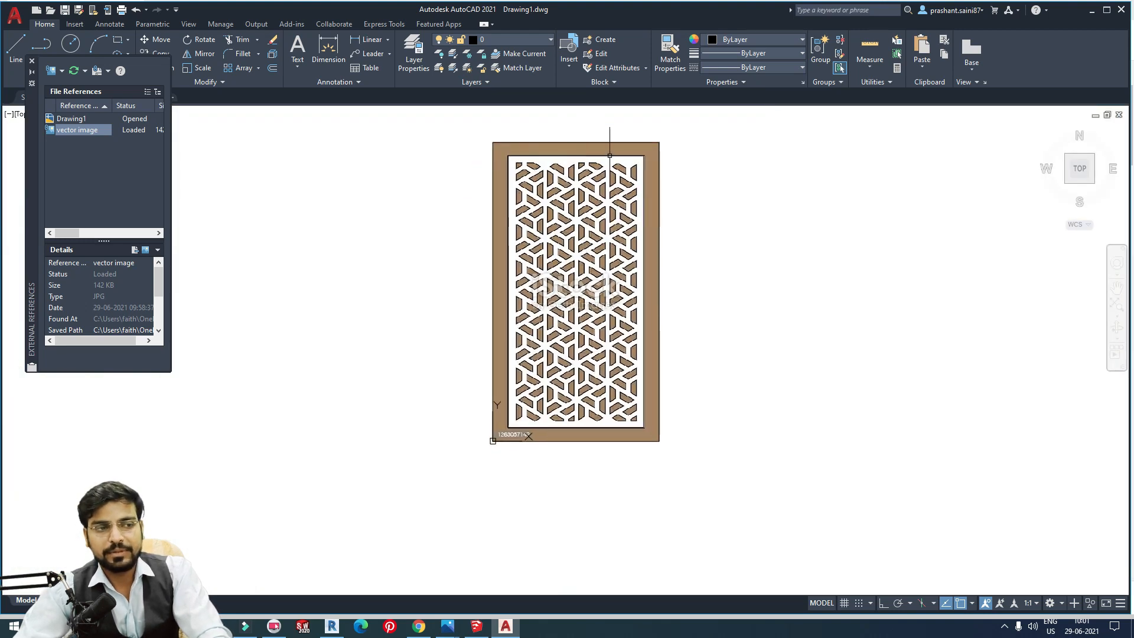
- Move the External References palette clear of the image adjustment controls and set the jali image's brightness to 99
scroll(768, 384, "up", 8)
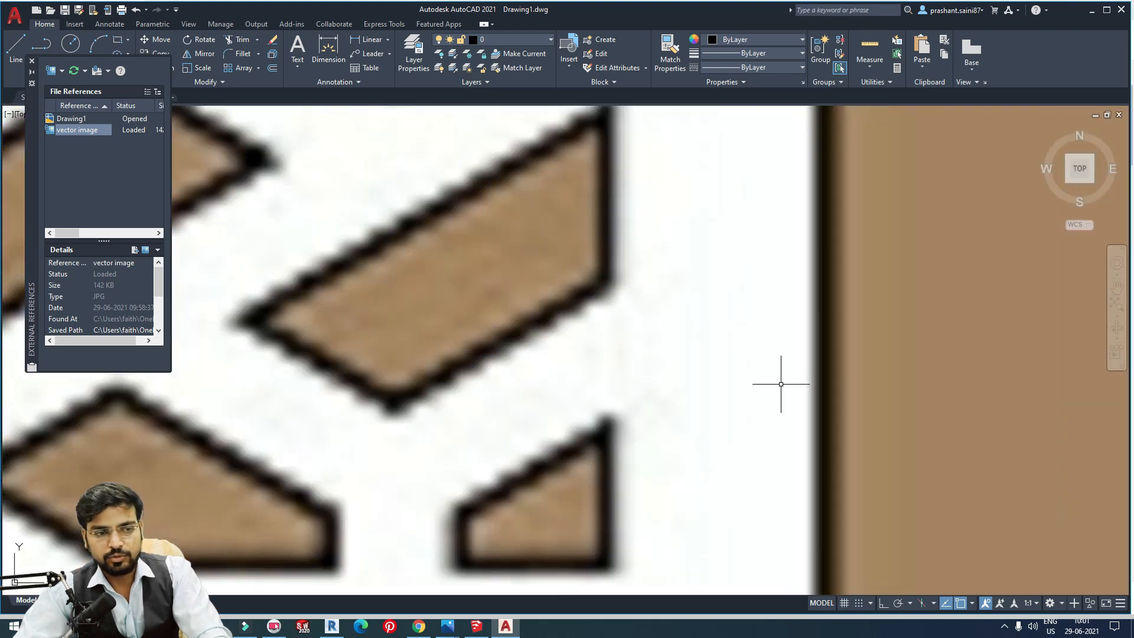
scroll(787, 375, "down", 8)
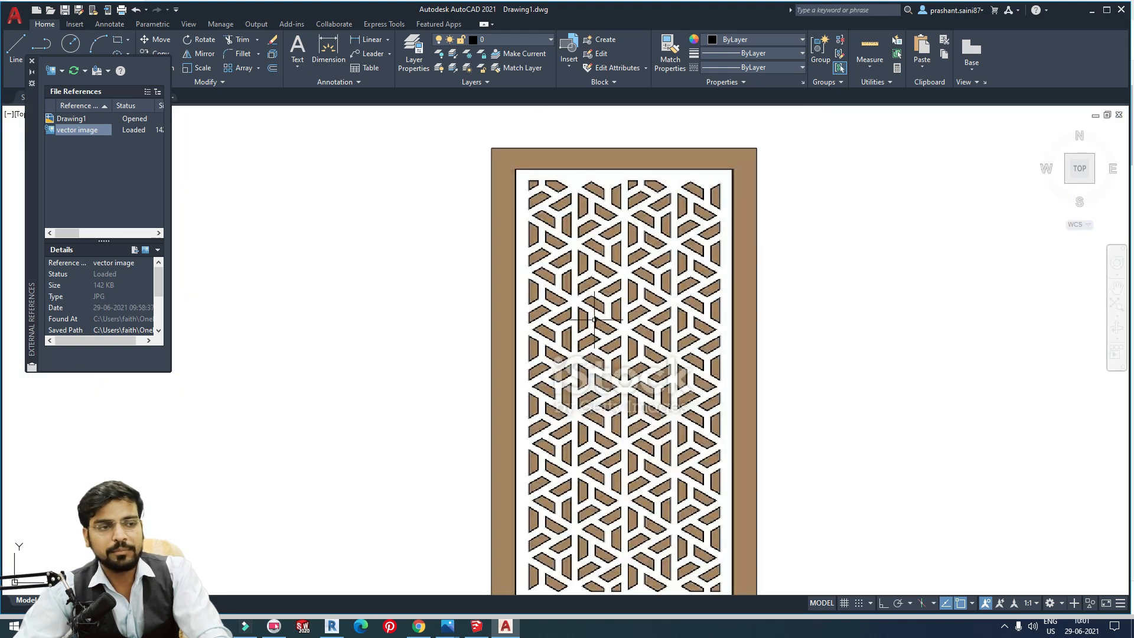
left_click(756, 148)
scroll(638, 135, "down", 4)
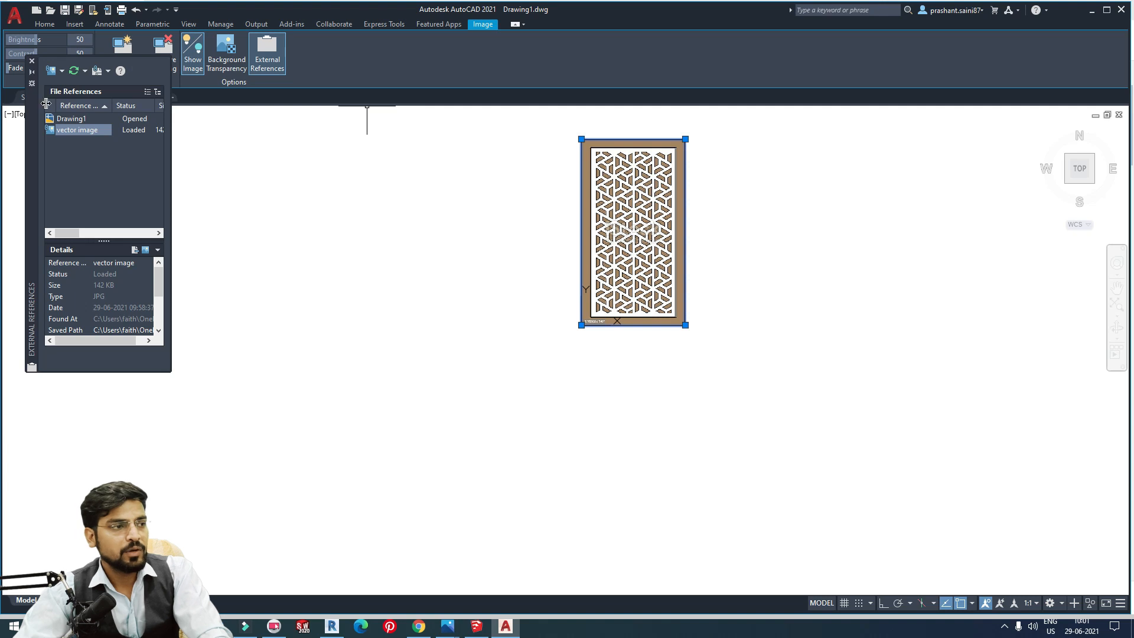
left_click_drag(36, 127, 30, 190)
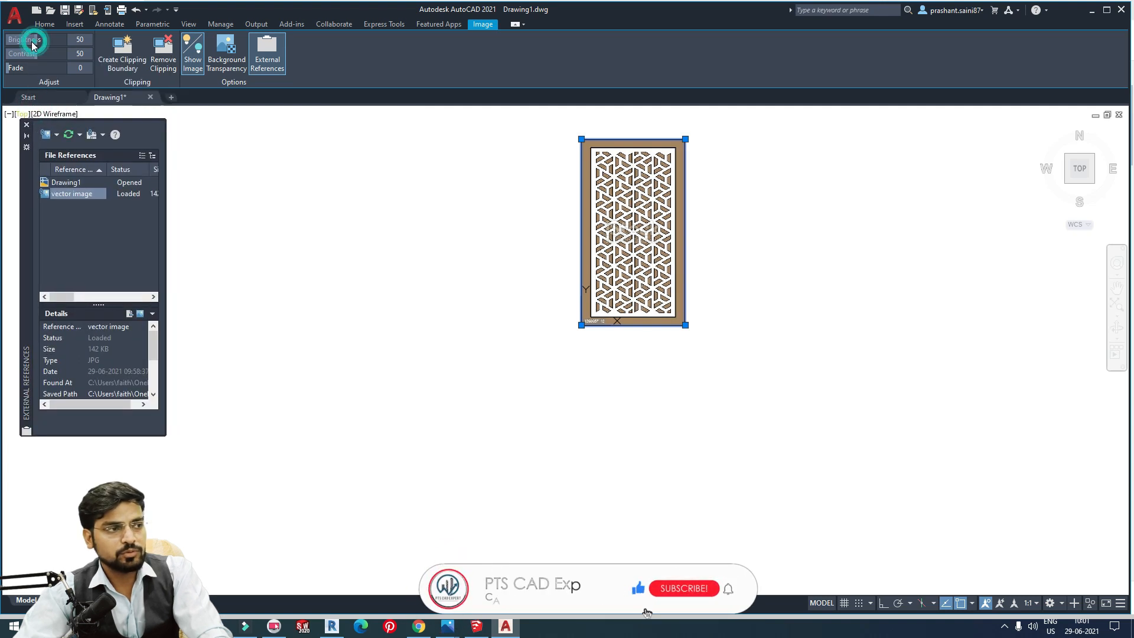
left_click_drag(27, 39, 72, 47)
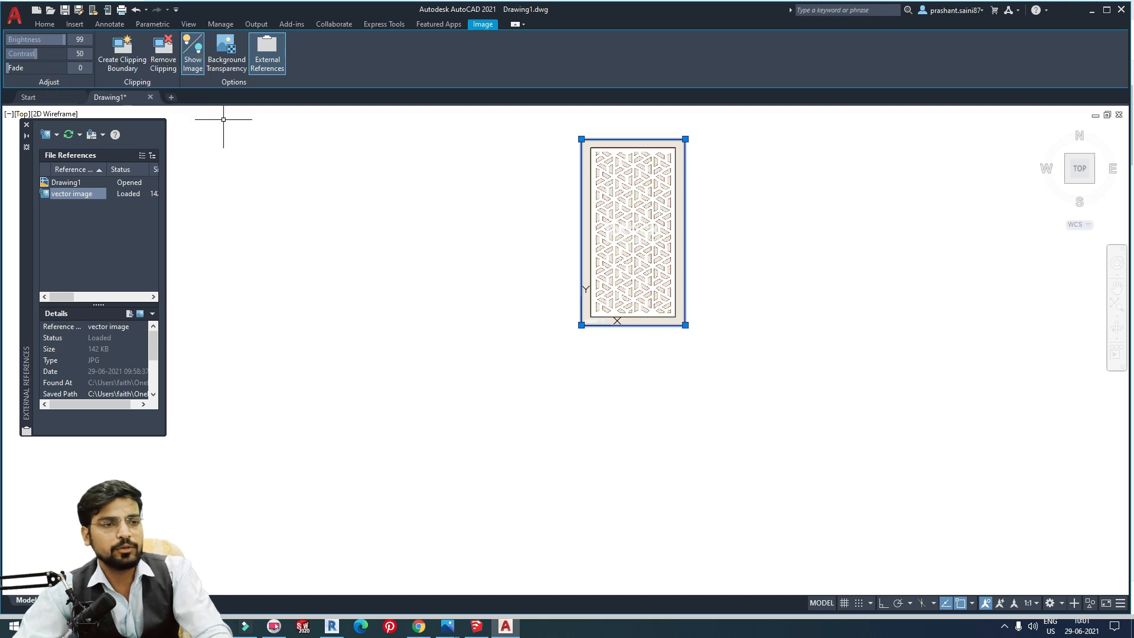
scroll(699, 180, "up", 8)
scroll(736, 203, "down", 8)
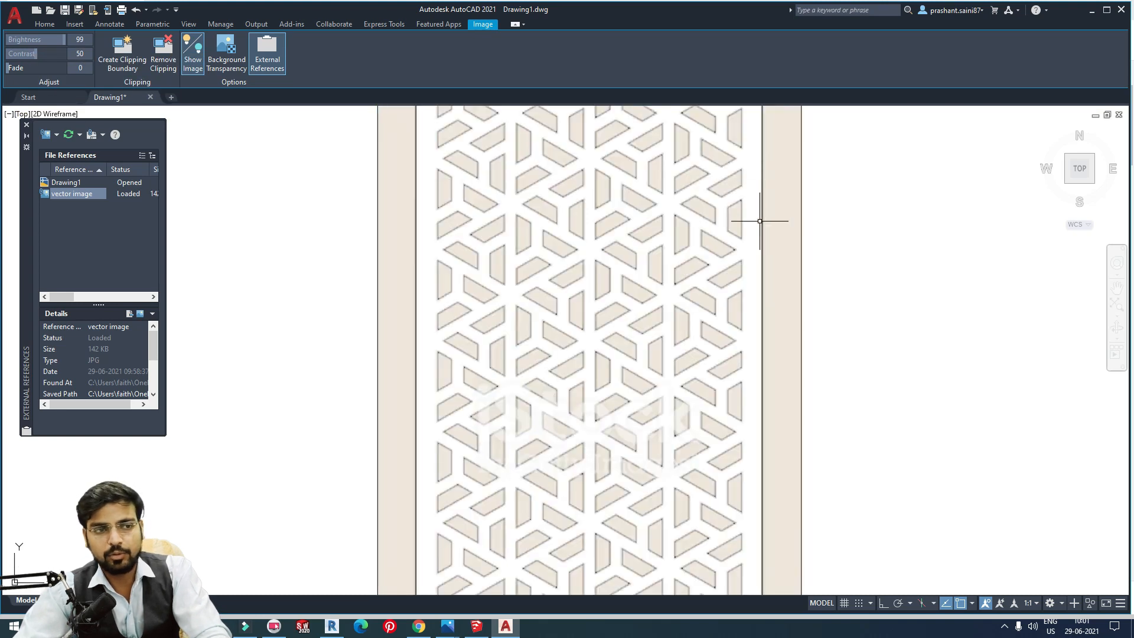
key("Escape")
- Trace the small cut-off opening in the pattern's lower-right corner with lines, starting at its upper tip and going down its vertical edge
scroll(731, 245, "up", 6)
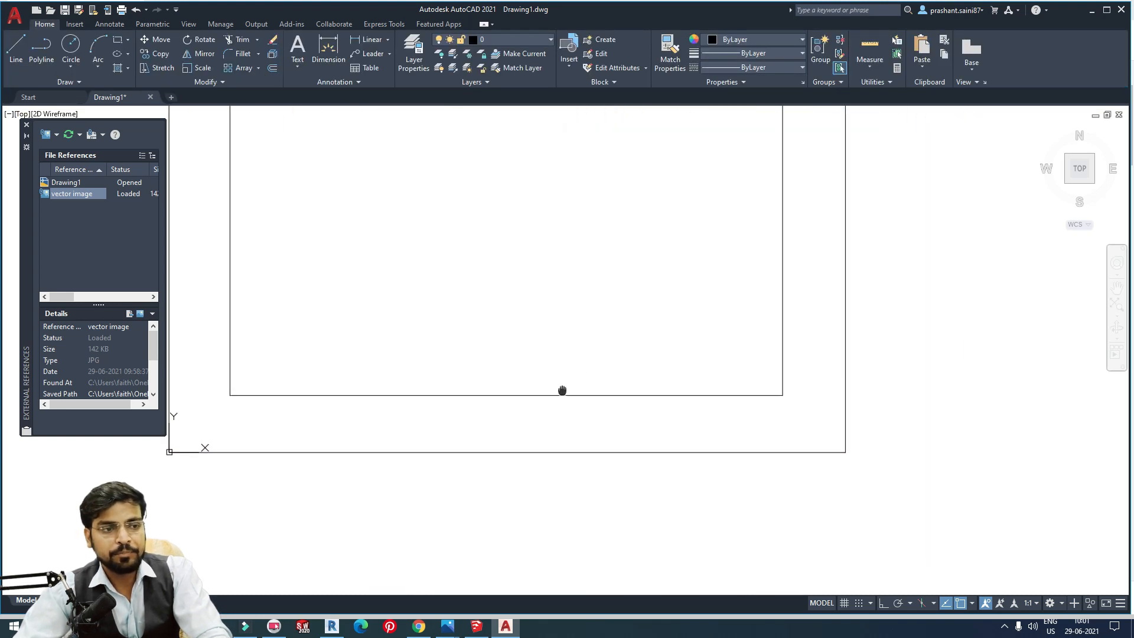
middle_click_drag(696, 379, 668, 460)
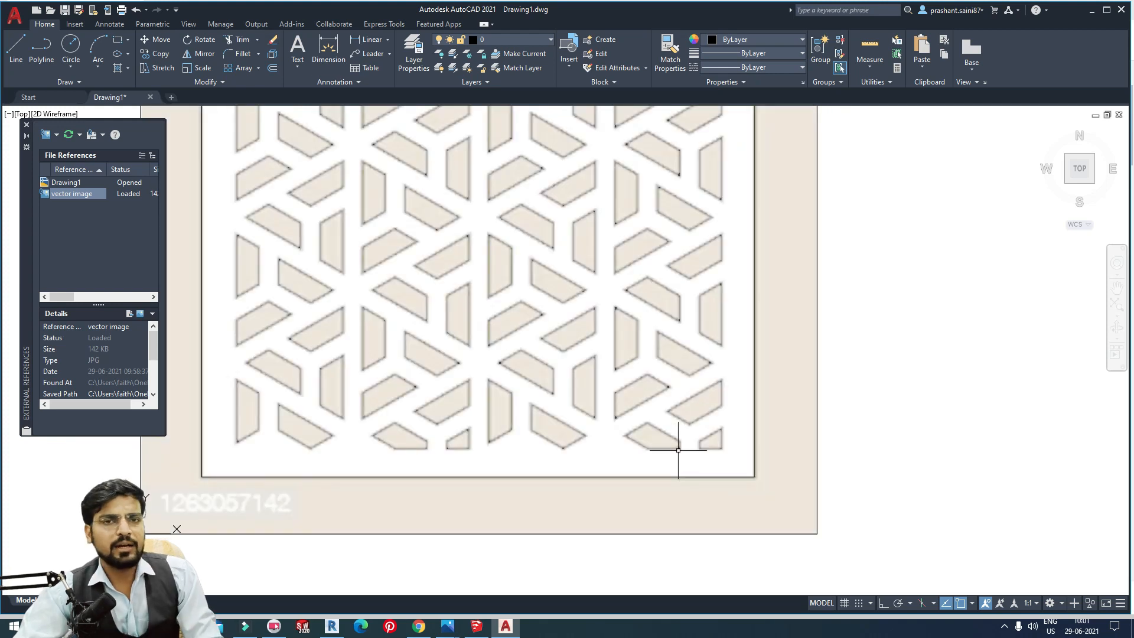
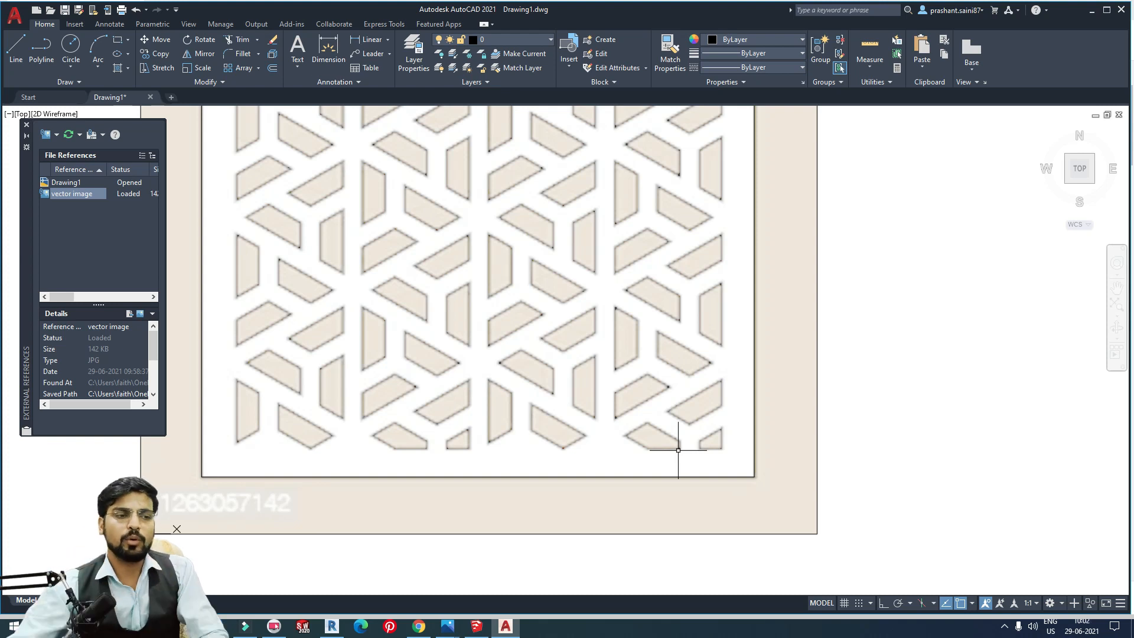
left_click(16, 50)
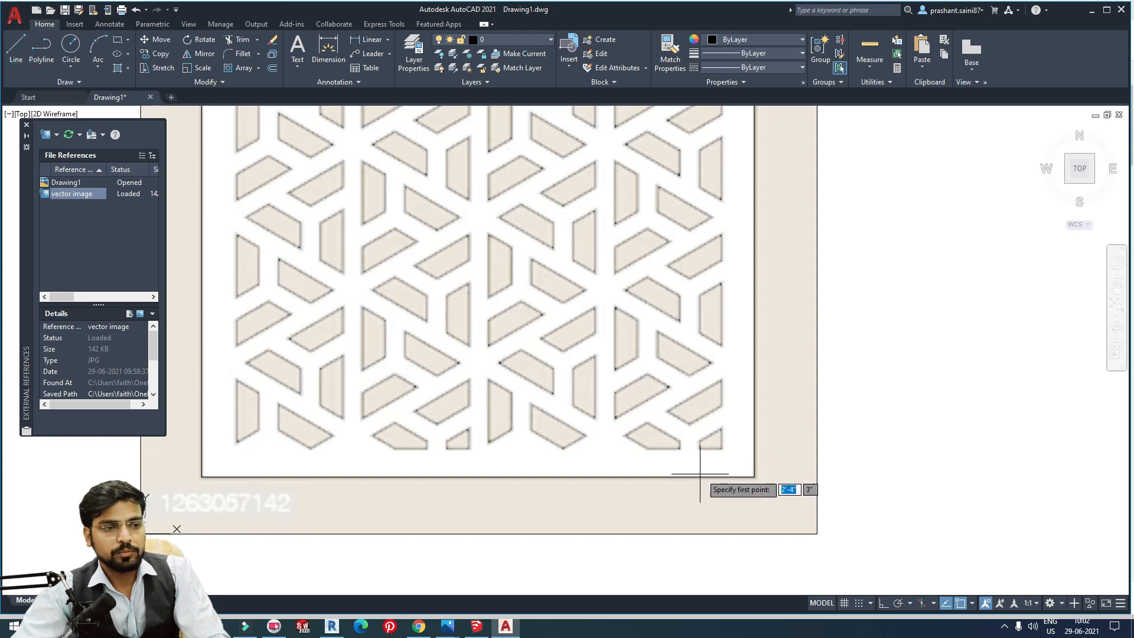
scroll(739, 408, "up", 6)
scroll(698, 325, "up", 4)
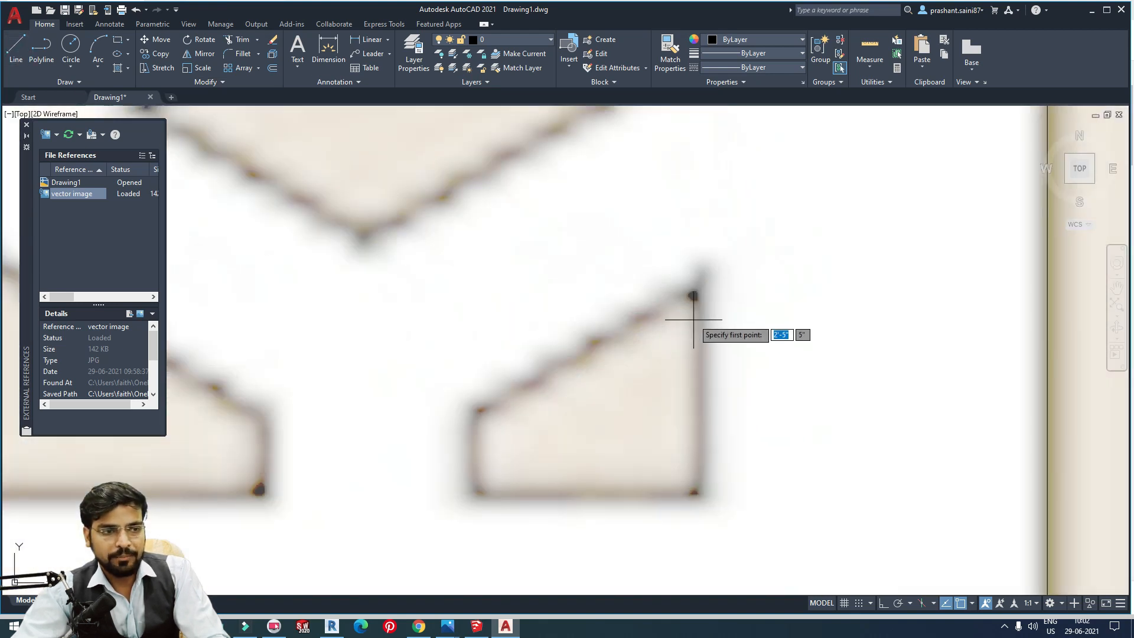
scroll(771, 216, "down", 5)
scroll(746, 257, "up", 4)
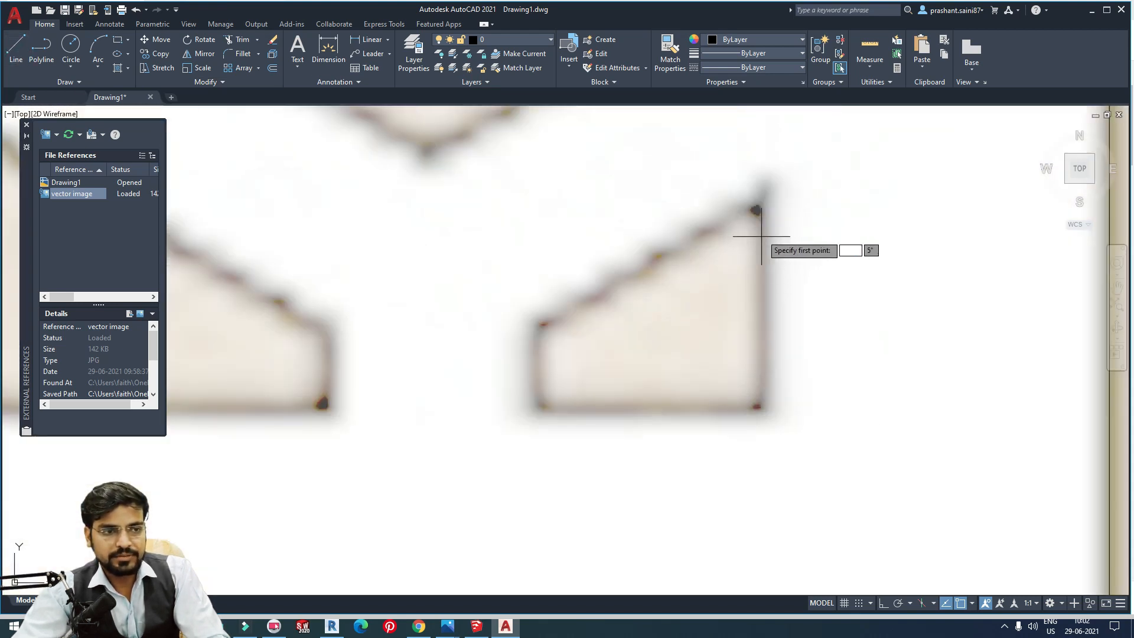
left_click(762, 207)
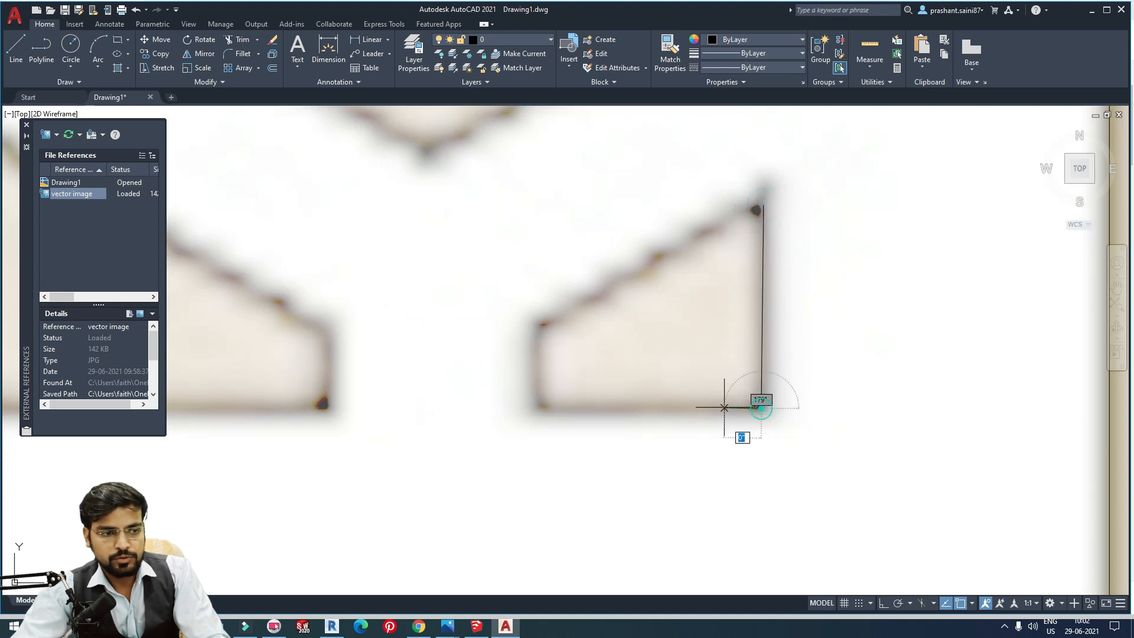
- Trace the small four-sided cutout at the bottom-right corner of the lattice image with a closed loop of lines
left_click(762, 406)
left_click(537, 408)
left_click(539, 328)
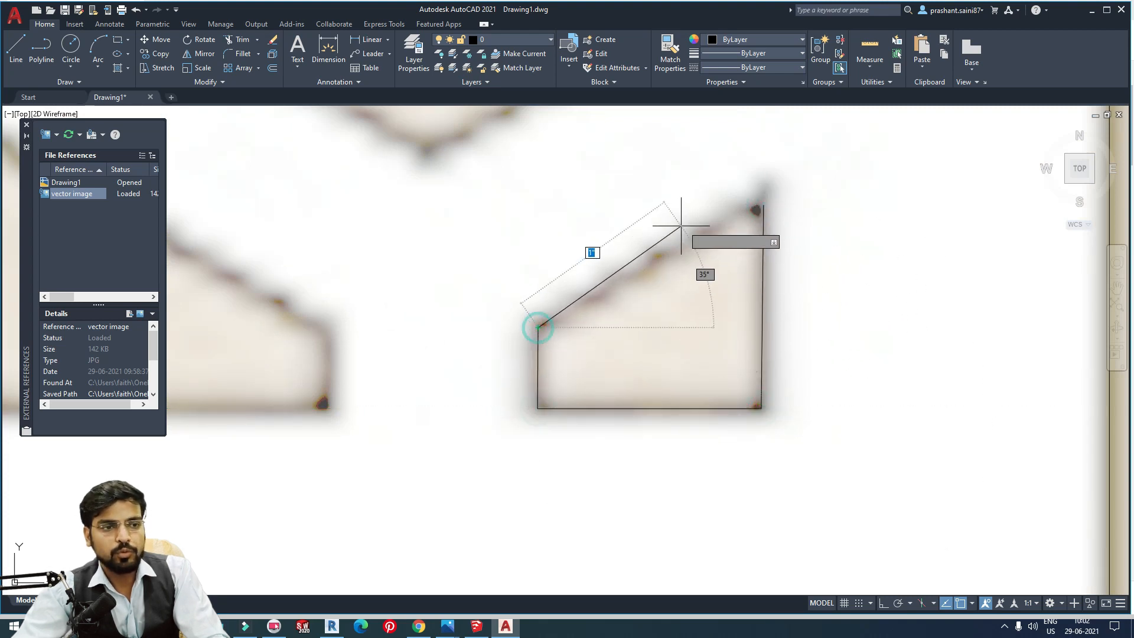
left_click(761, 207)
scroll(726, 229, "down", 4)
key("Return")
- Outline the five-sided cutout beside the small corner piece at the bottom of the fourth pattern column
middle_click_drag(569, 312, 772, 324)
key("Return")
scroll(771, 324, "up", 3)
left_click(785, 289)
left_click(783, 367)
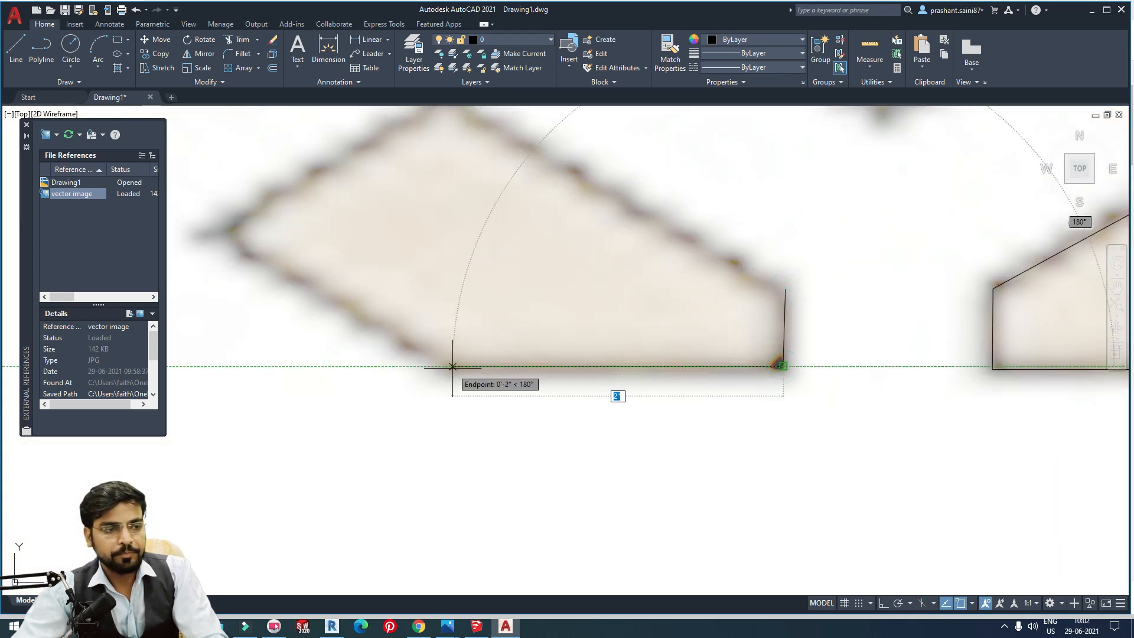
left_click(449, 366)
left_click(231, 234)
middle_click_drag(433, 193, 439, 276)
left_click(450, 183)
left_click(792, 382)
key("Escape")
- Trace the slanted trapezoid at the bottom of the third pattern column with lines and close the outline
scroll(792, 374, "down", 5)
scroll(868, 423, "up", 2)
mouse_move(868, 422)
middle_mouse_down()
mouse_move(792, 448)
mouse_move(764, 436)
mouse_move(768, 484)
middle_mouse_up()
scroll(830, 436, "down", 4)
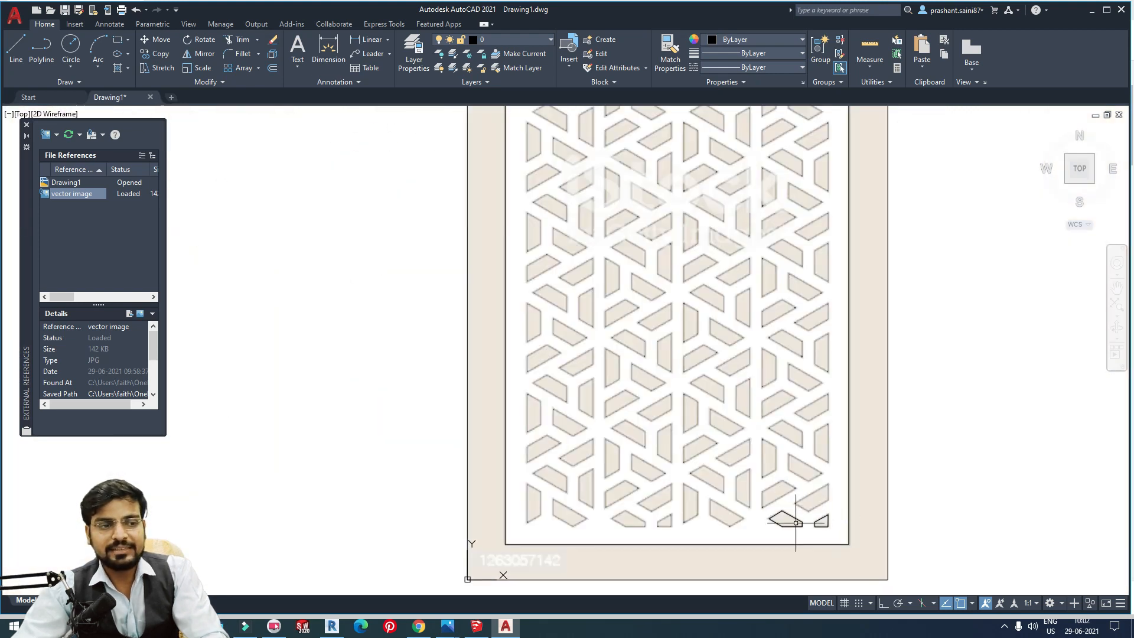
middle_click_drag(724, 151, 800, 380)
mouse_move(739, 215)
middle_mouse_down()
mouse_move(671, 276)
mouse_move(753, 344)
middle_mouse_up()
scroll(774, 464, "up", 3)
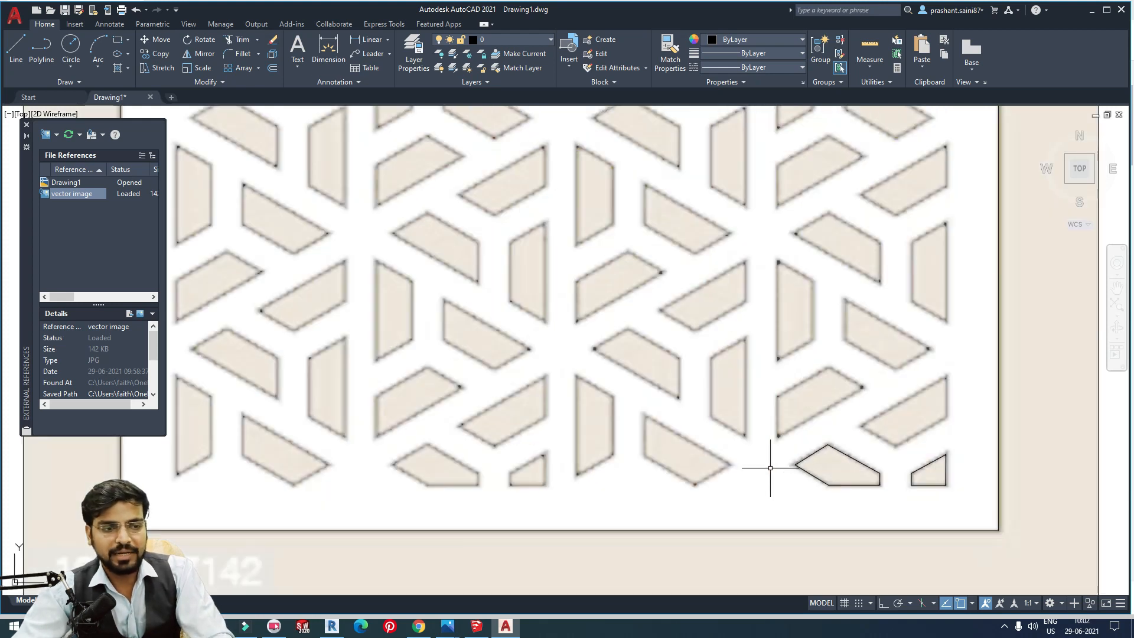
key("Return")
left_click(688, 417)
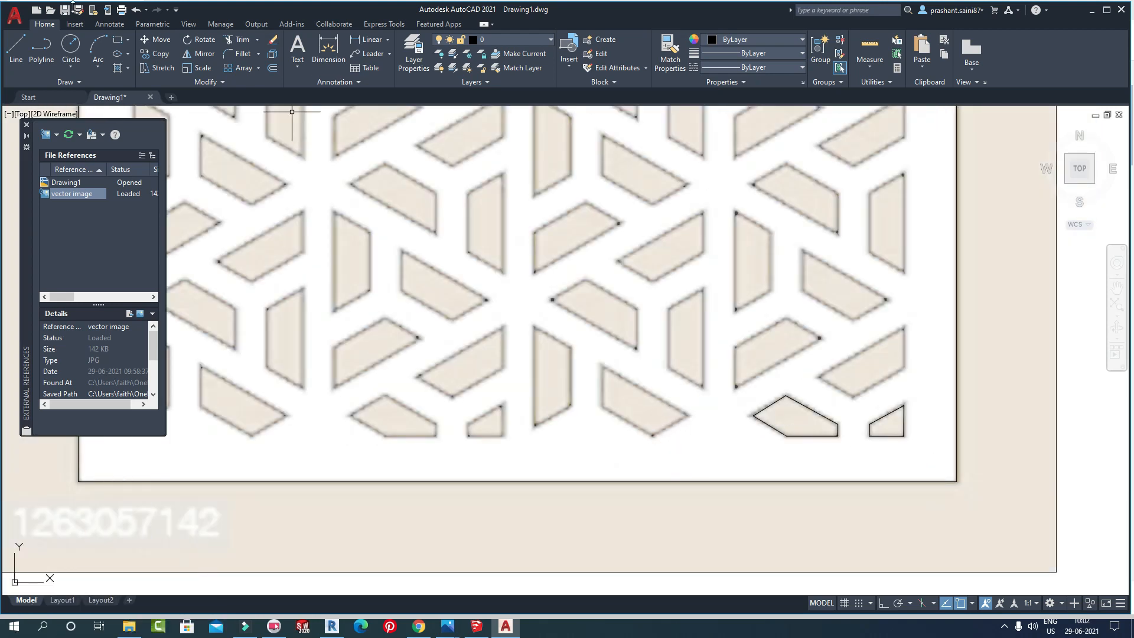
scroll(682, 416, "up", 4)
left_click(654, 436)
left_click(604, 408)
left_click(483, 294)
key("c")
key("Return")
- Trace the upright trapezoid at the lower left of the third pattern column as a closed outline
key("Return")
middle_click_drag(498, 400, 543, 400)
left_click(449, 244)
left_click(451, 390)
left_click(357, 440)
left_click(356, 192)
left_click(449, 244)
key("Return")
- Outline the small four-sided cutout and the neighbouring pentagon at the bottom of the second pattern column
key("Return")
middle_click_drag(268, 388, 445, 374)
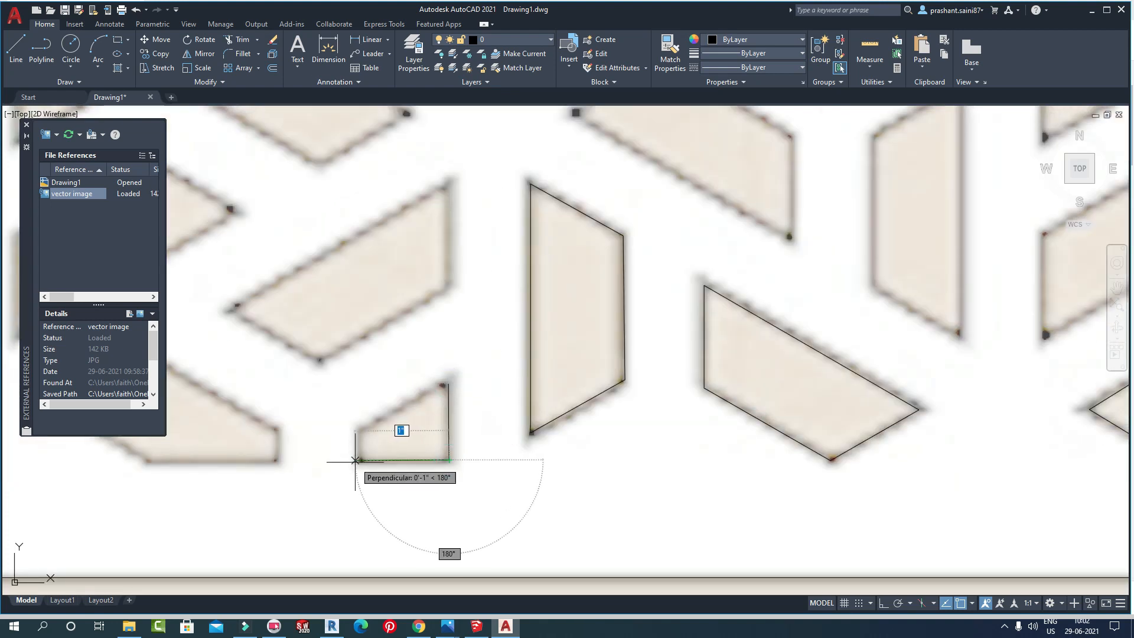
middle_click_drag(279, 421, 408, 411)
scroll(355, 378, "up", 3)
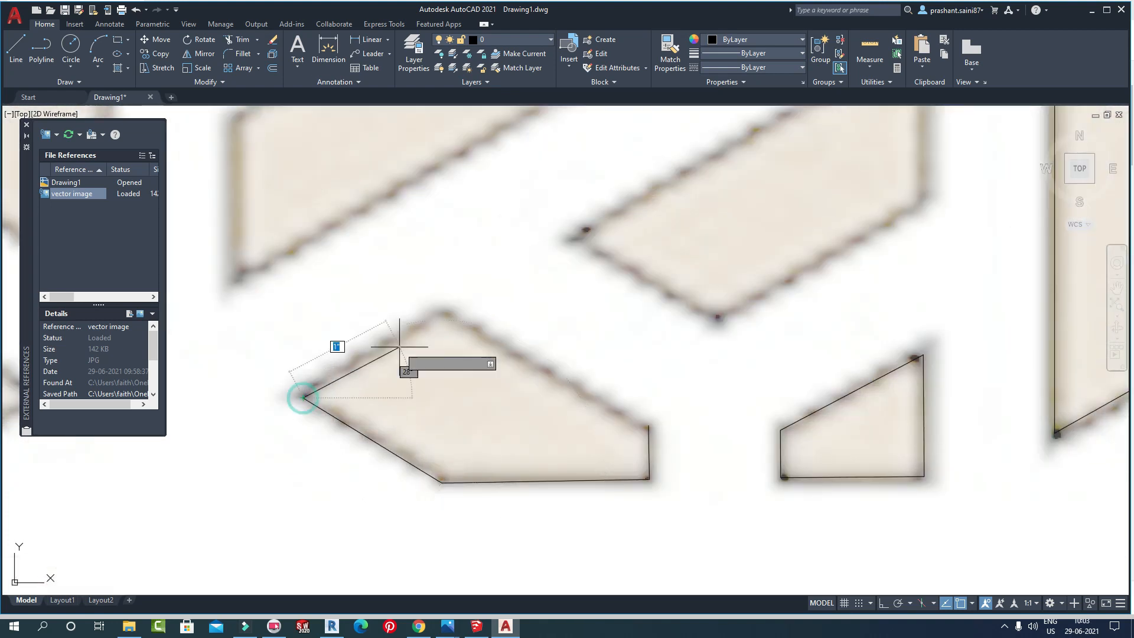
- Trace the slanted trapezoid at the bottom of the first pattern column as a closed outline
scroll(379, 354, "down", 8)
scroll(481, 320, "up", 5)
scroll(607, 405, "up", 4)
left_click(615, 400)
left_click(559, 431)
left_click(482, 386)
left_click(483, 325)
left_click(614, 399)
- Trace the upright trapezoid at the lower-left corner of the pattern, in the first column
middle_click_drag(126, 224, 431, 363)
left_click(316, 572)
key("Return")
- Outline the slanted trapezoid just above the first column's lowest upright trapezoid
key("Return")
scroll(451, 253, "up", 4)
left_click(554, 316)
left_click(542, 559)
mouse_move(407, 427)
middle_mouse_down()
mouse_move(570, 463)
mouse_move(477, 404)
middle_mouse_up()
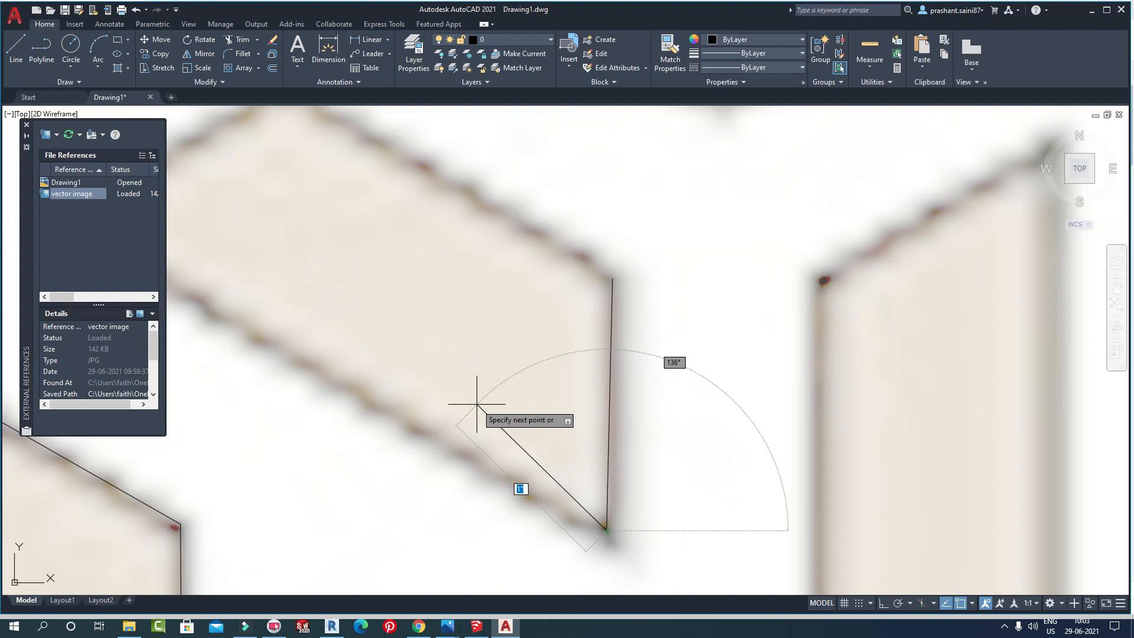
middle_click_drag(152, 269, 334, 323)
- Trace the upright trapezoid on the right side of the first column, above its bottom slanted trapezoid
scroll(766, 318, "down", 5)
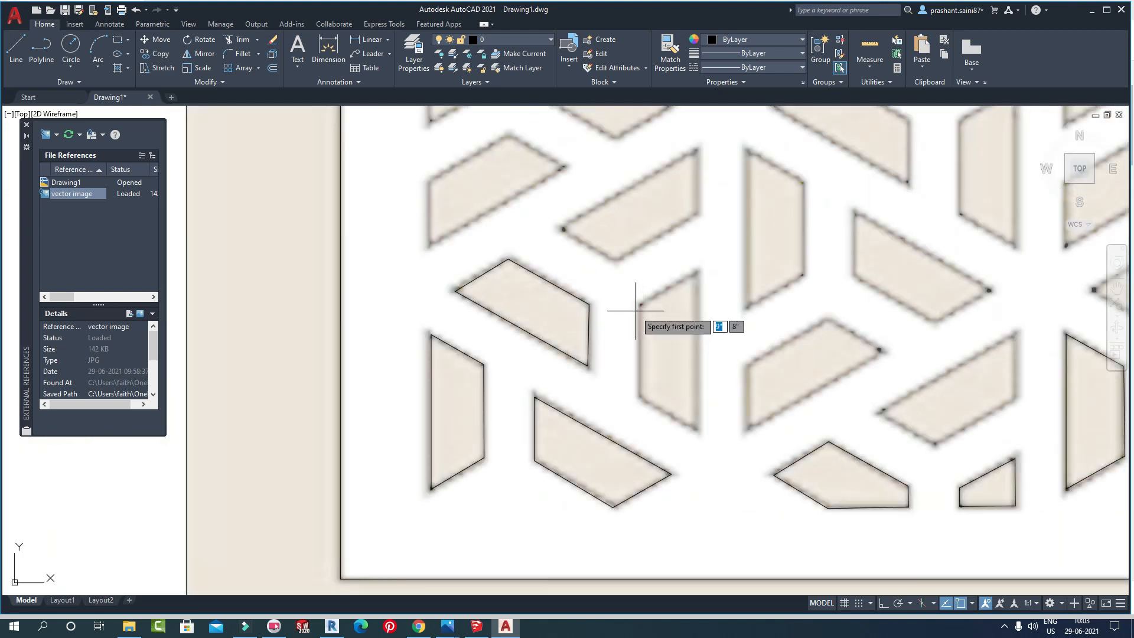
scroll(640, 410, "up", 8)
left_click(751, 305)
scroll(638, 371, "down", 3)
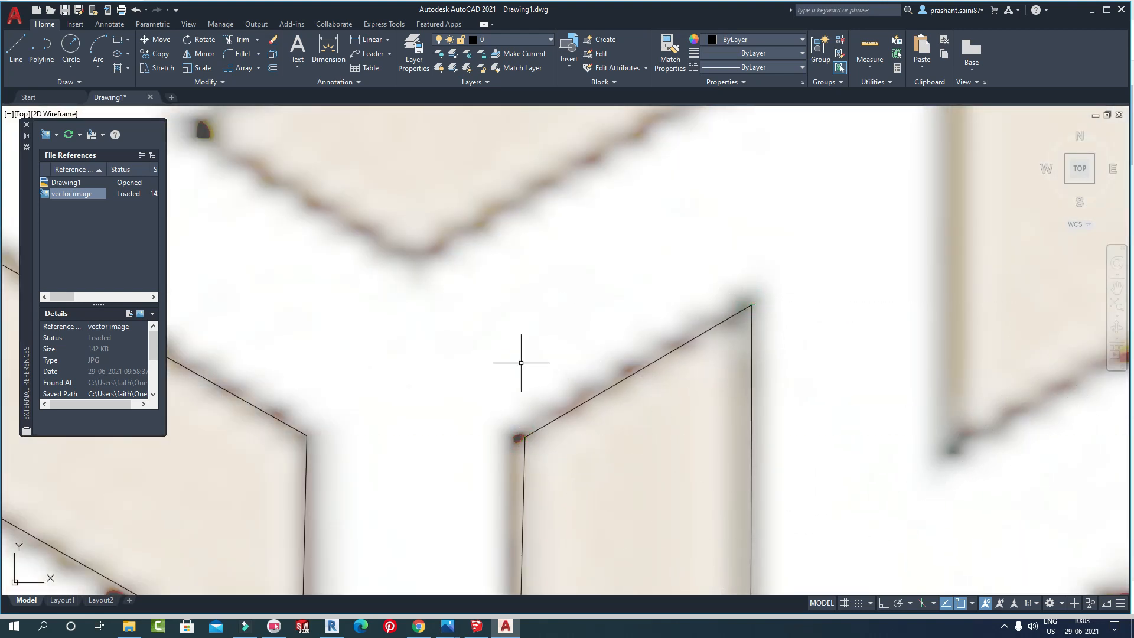
- Outline the slanted trapezoid directly above the second column's pentagon
scroll(545, 225, "up", 8)
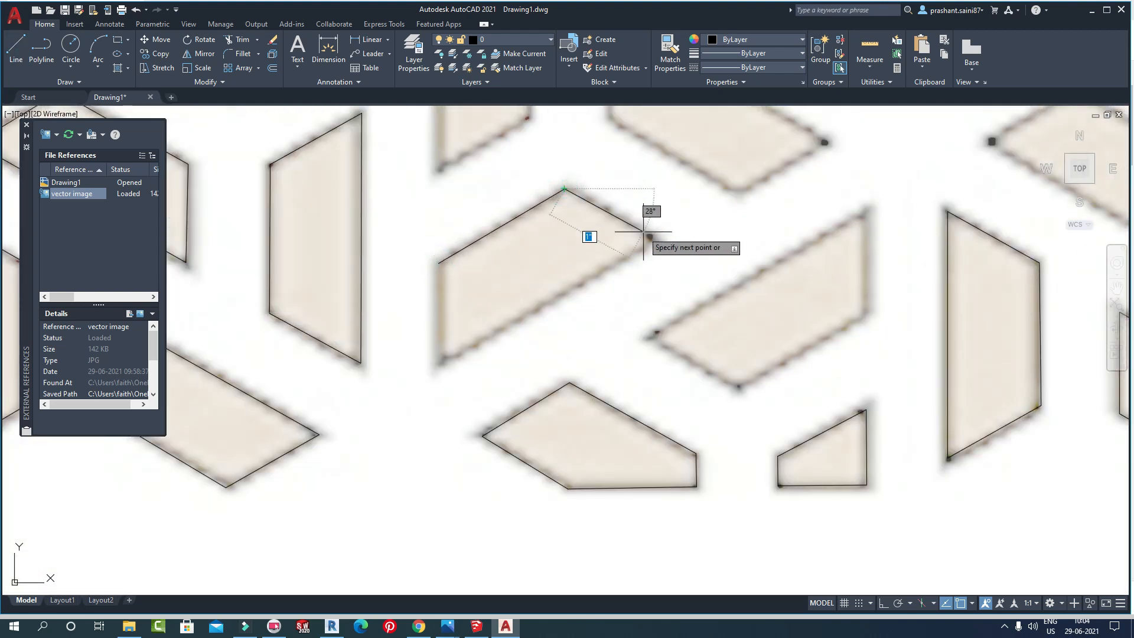
left_click(653, 239)
left_click(437, 362)
left_click(438, 263)
key("Return")
- Trace the slanted trapezoid directly above the second column's small four-sided cutout
key("Return")
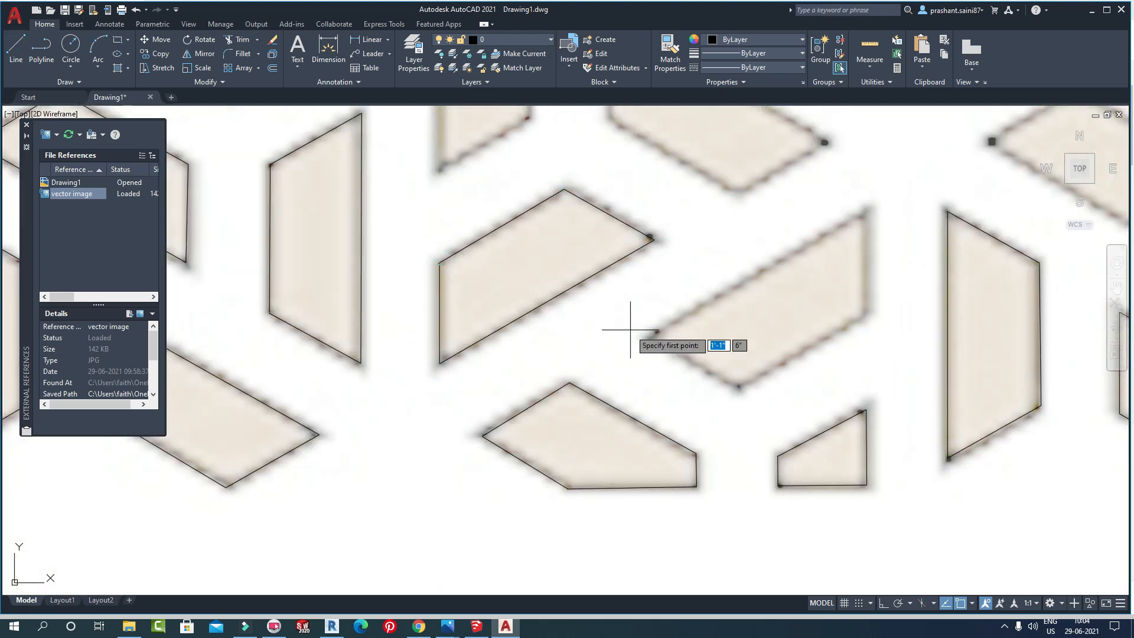
left_click(653, 337)
scroll(652, 337, "up", 1)
middle_click_drag(717, 180, 698, 218)
left_click(730, 161)
left_click(730, 322)
left_click(528, 439)
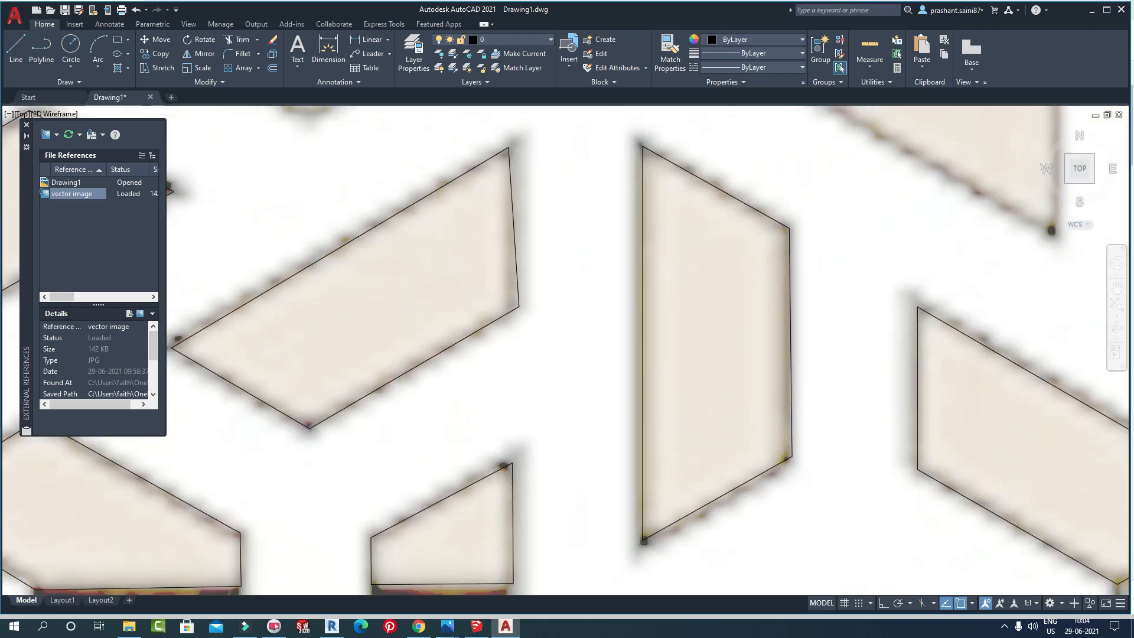
- Trace the slanted trapezoid above the third column's lowest upright trapezoid as a closed outline
middle_click_drag(768, 153, 430, 220)
left_click(433, 218)
left_click(770, 415)
left_click(781, 256)
left_click(570, 139)
left_click(432, 219)
key("Return")
- Outline the upright trapezoid on the right side of the third column, above its bottom slanted trapezoid
key("Return")
scroll(448, 213, "down", 2)
left_click(495, 212)
left_click(494, 360)
left_click(578, 409)
left_click(577, 169)
left_click(495, 213)
key("Return")
- Trace the slanted trapezoid directly above the fourth column's pentagon
middle_click_drag(682, 313, 567, 284)
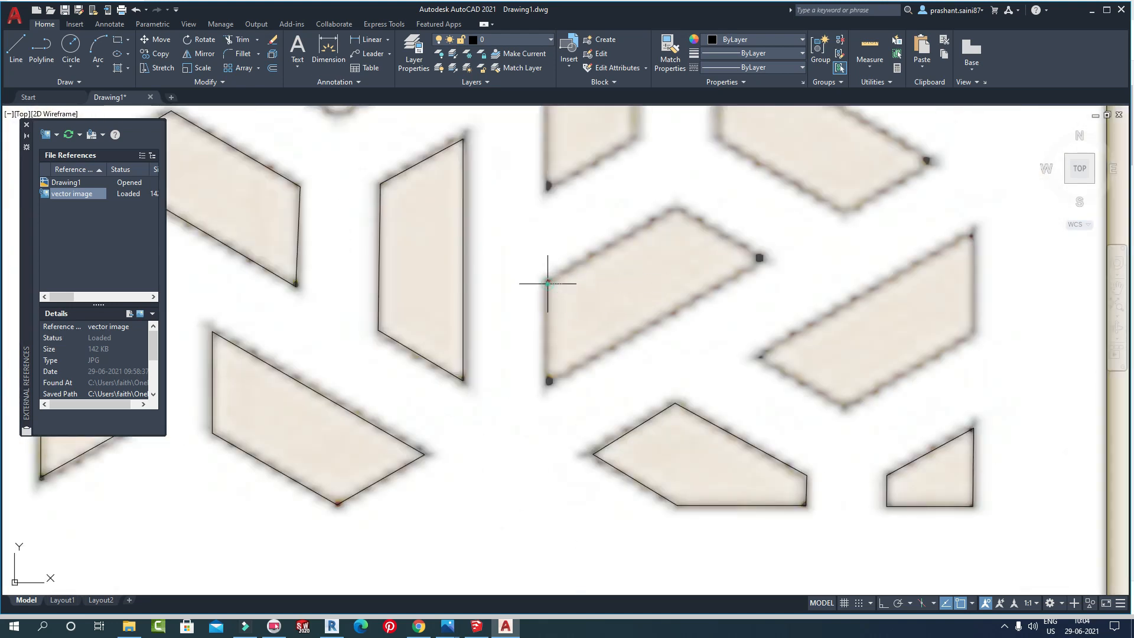
left_click(759, 258)
left_click(549, 381)
key("Return")
- Outline the slanted trapezoid directly above the small corner cutout in the fourth column
key("Return")
left_click(761, 356)
left_click(972, 235)
left_click(973, 334)
left_click(844, 407)
left_click(765, 355)
scroll(716, 385, "up", 4)
key("Return")
- Trace the next slanted trapezoid up in the fourth column and stretch its vertical line's end to meet the sloping edge
key("Return")
scroll(717, 289, "down", 6)
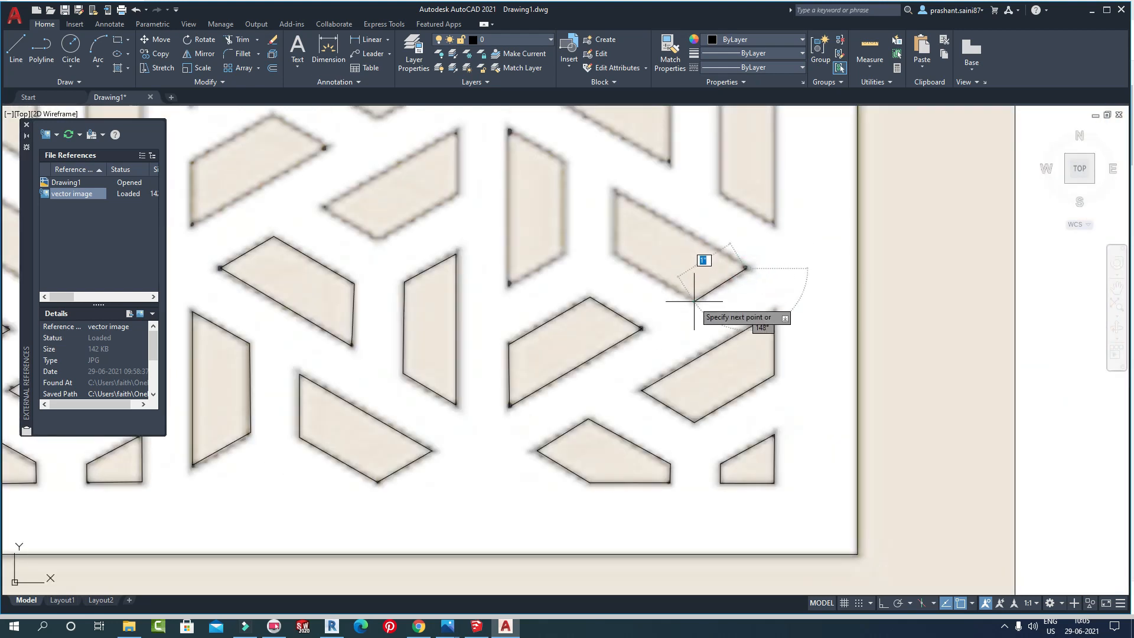
scroll(617, 192, "up", 4)
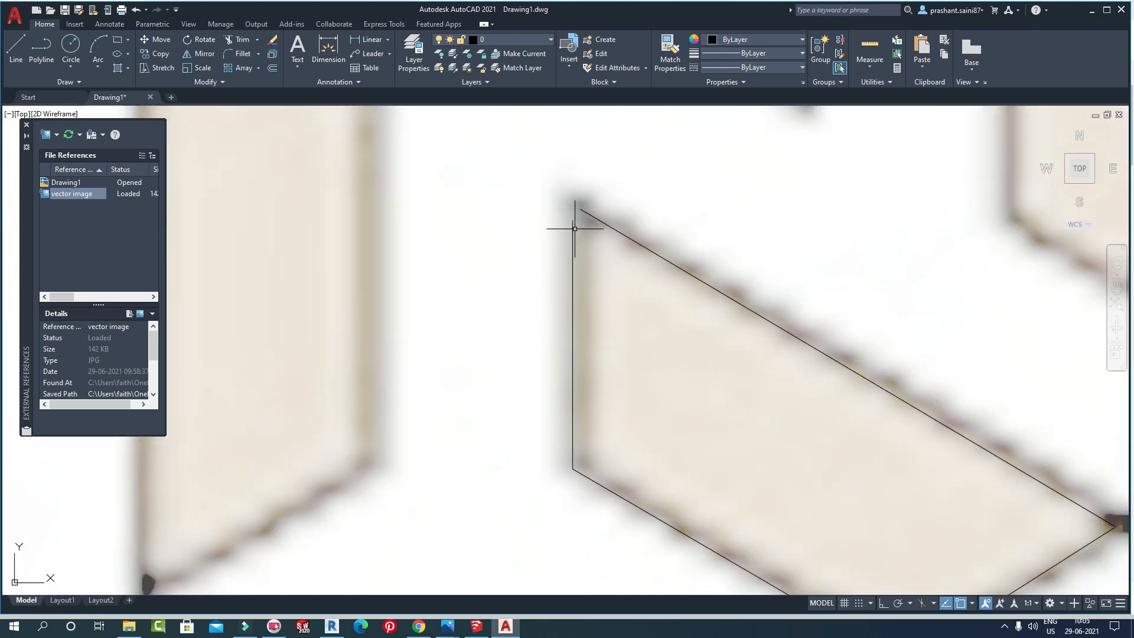
scroll(574, 228, "down", 5)
scroll(664, 307, "up", 5)
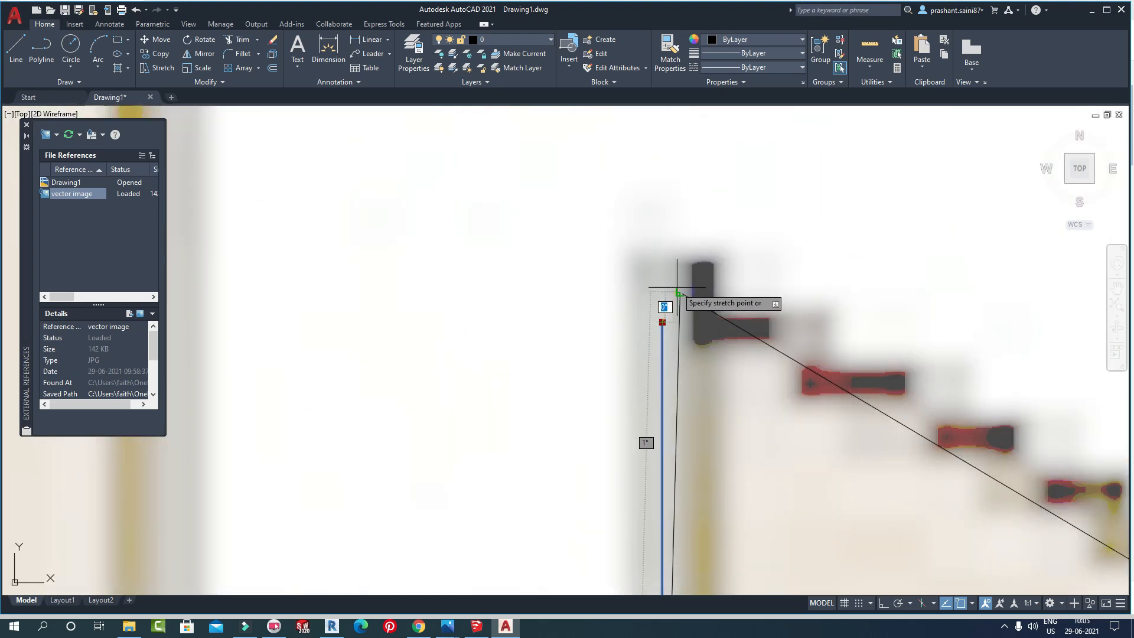
scroll(662, 291, "down", 5)
- Outline the upright trapezoid on the left side of the fourth column, beside the slanted trapezoid with the stretched line
scroll(667, 236, "up", 6)
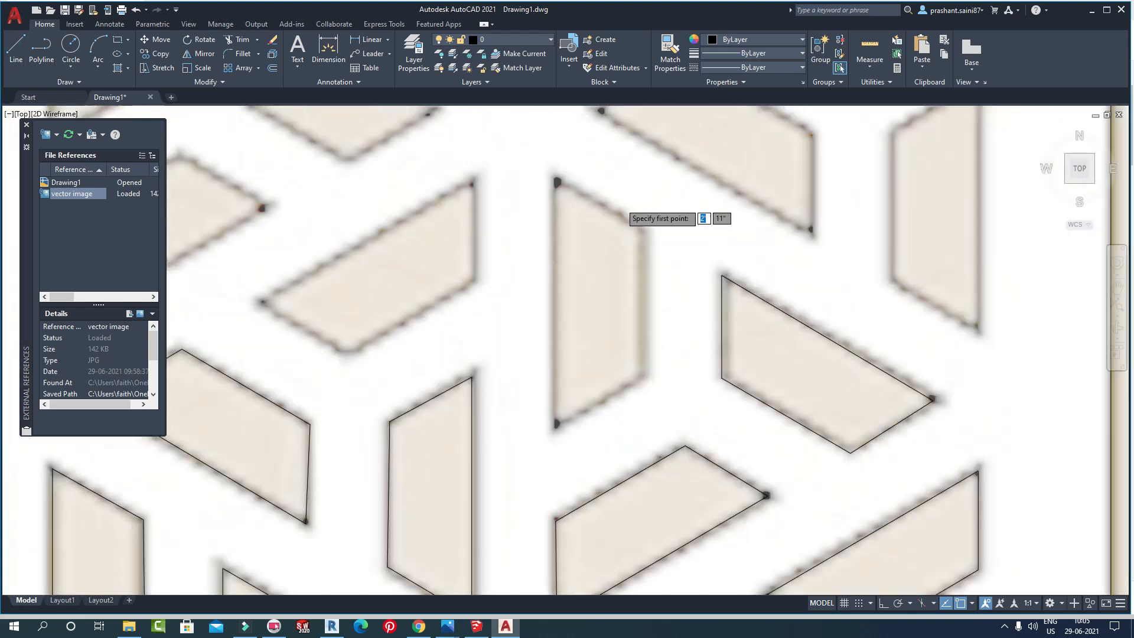
left_click(517, 555)
scroll(525, 184, "down", 5)
- Trace the two parallel slanted trapezoids in the row above the third column's upper traced shapes
scroll(499, 322, "up", 6)
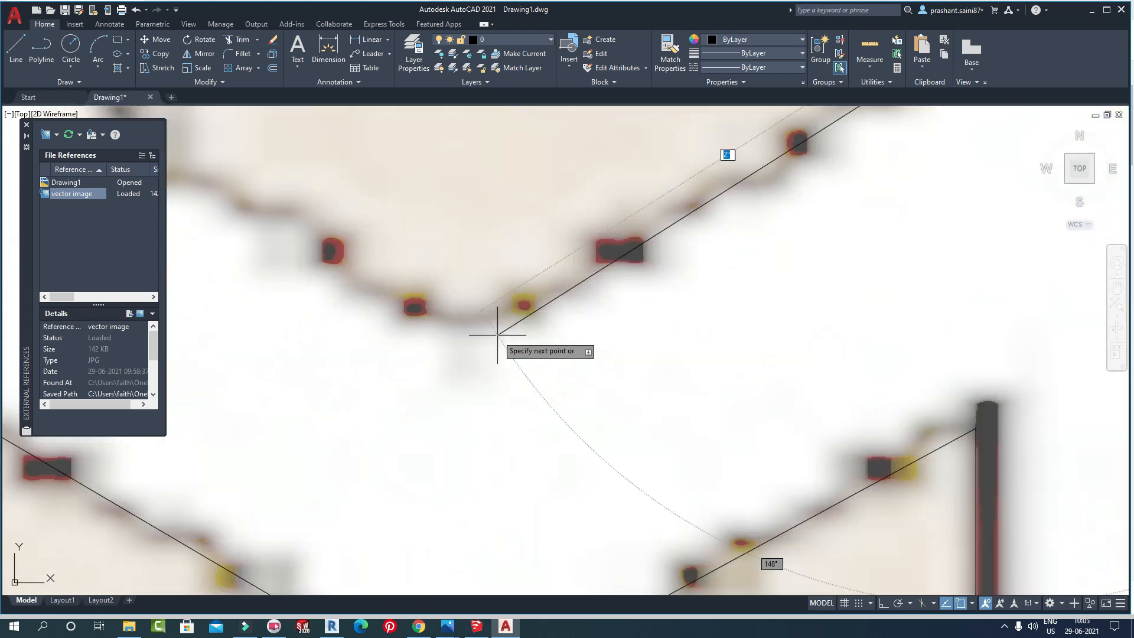
scroll(397, 304, "down", 1)
scroll(494, 456, "down", 5)
scroll(638, 254, "up", 6)
left_click(638, 254)
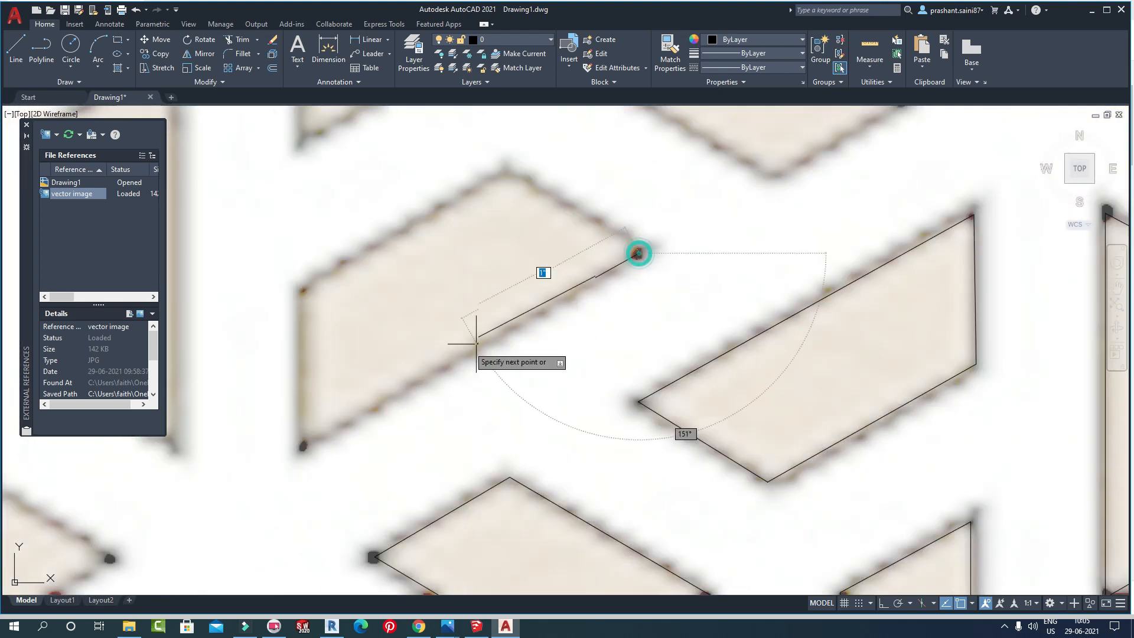
scroll(639, 222, "down", 5)
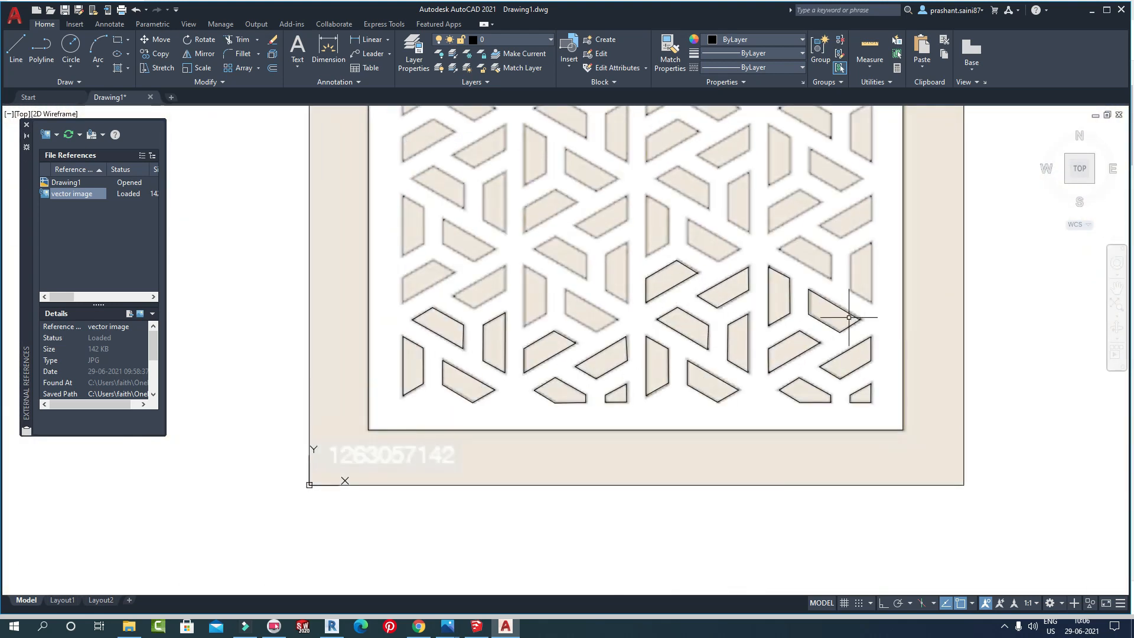
- Trace the upright trapezoid on the right side of the second column, next to the third column's upper slanted pair
scroll(851, 313, "down", 2)
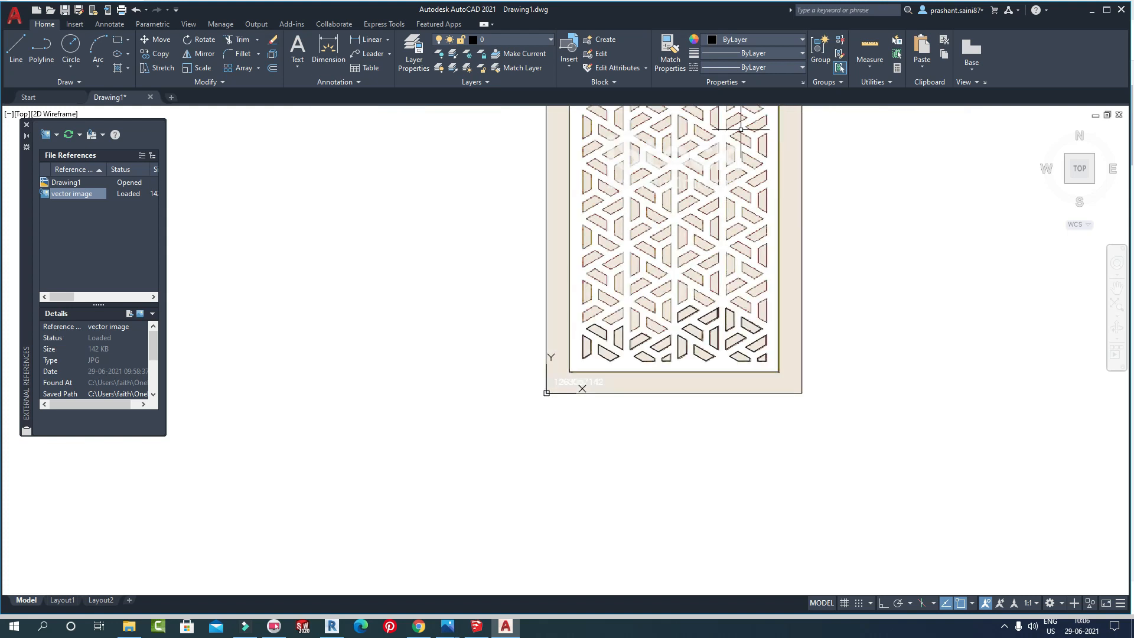
scroll(662, 311, "up", 6)
key("space")
scroll(674, 264, "up", 2)
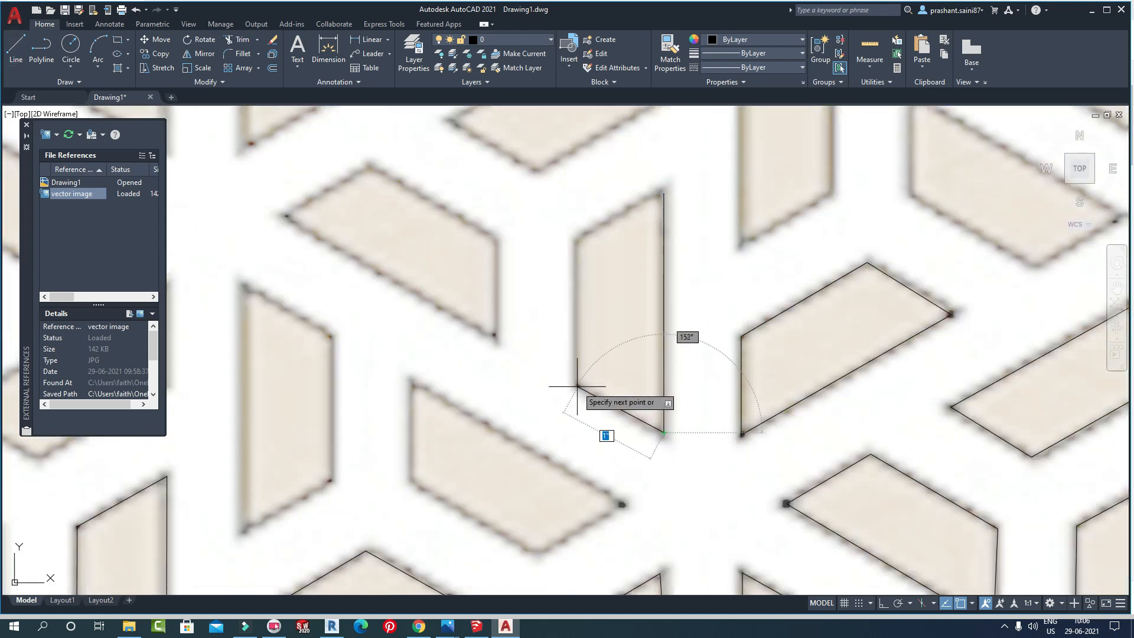
key("space")
- Outline the downward-sloping trapezoid just below that upright trapezoid in the second column
key("space")
scroll(682, 419, "up", 1)
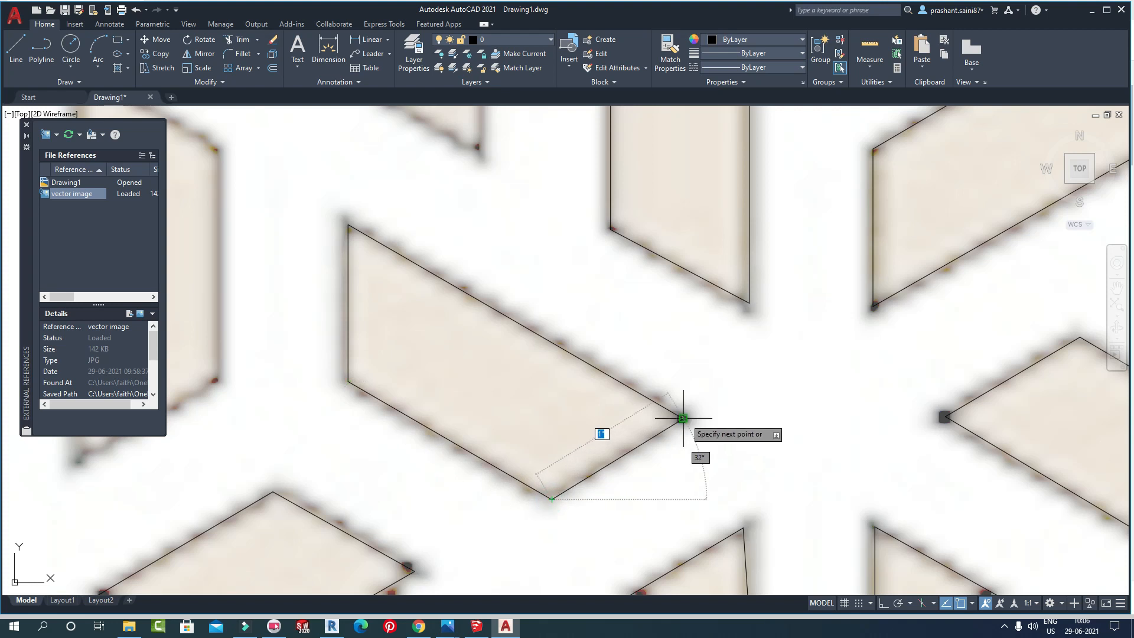
left_click(682, 418)
key("space")
- Trace the upright trapezoid on the left side of the second column, beside the downward-sloping one
key("space")
scroll(567, 306, "down", 2)
left_click(476, 505)
left_click(476, 260)
left_click(567, 311)
key("space")
- Outline the upward-sloping trapezoid in the first column, above its right-hand upright trapezoid
key("space")
scroll(400, 355, "up", 1)
middle_click_drag(400, 355, 529, 327)
left_click(529, 327)
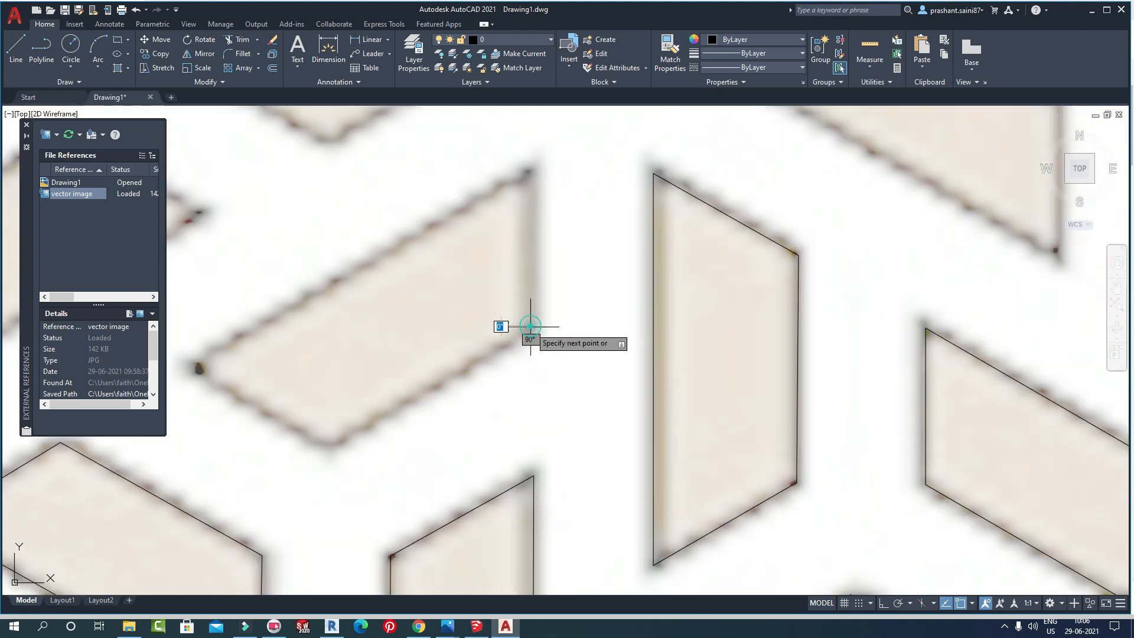
left_click(329, 446)
key("space")
- Trace the parallel upward-sloping trapezoid at the left edge of the first column
key("space")
scroll(315, 349, "up", 1)
middle_click_drag(314, 348, 456, 312)
left_click(456, 312)
middle_click_drag(793, 122, 730, 265)
left_click(730, 265)
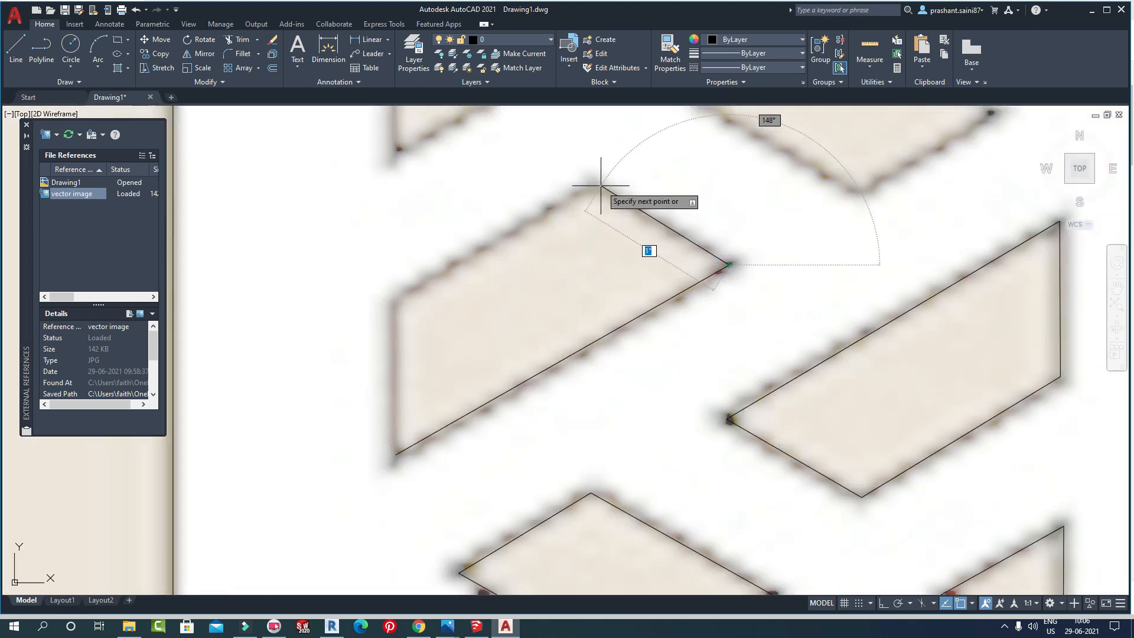
left_click(402, 324)
key("space")
- Outline the upright trapezoid at the left edge of the first column, above the upward-sloping pair
scroll(552, 245, "down", 5)
scroll(463, 314, "up", 2)
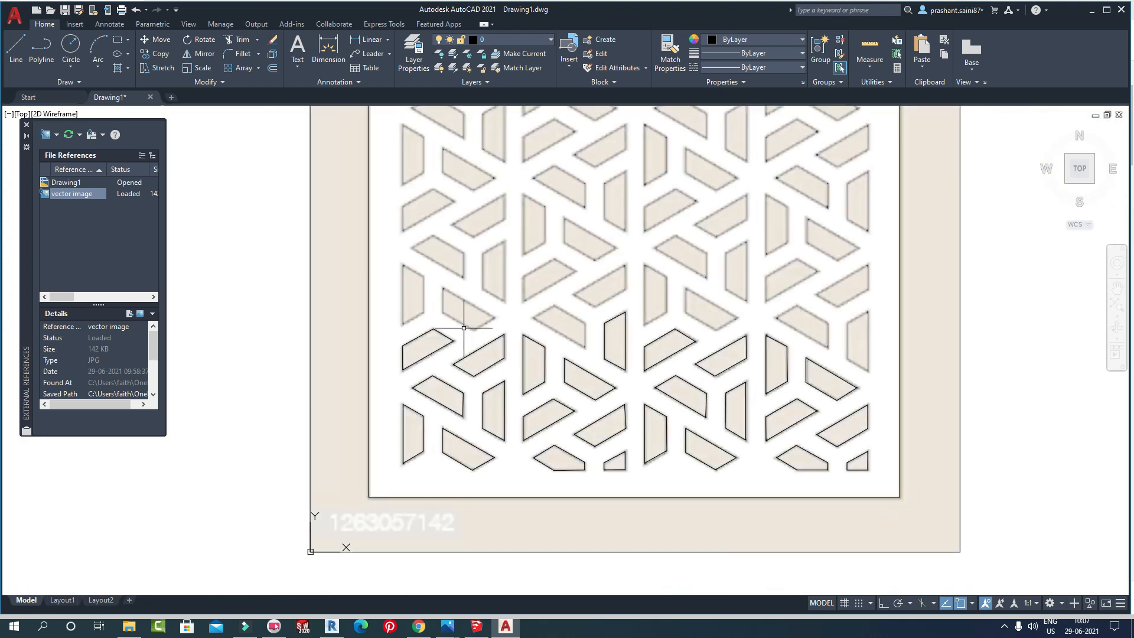
scroll(472, 352, "up", 4)
key("space")
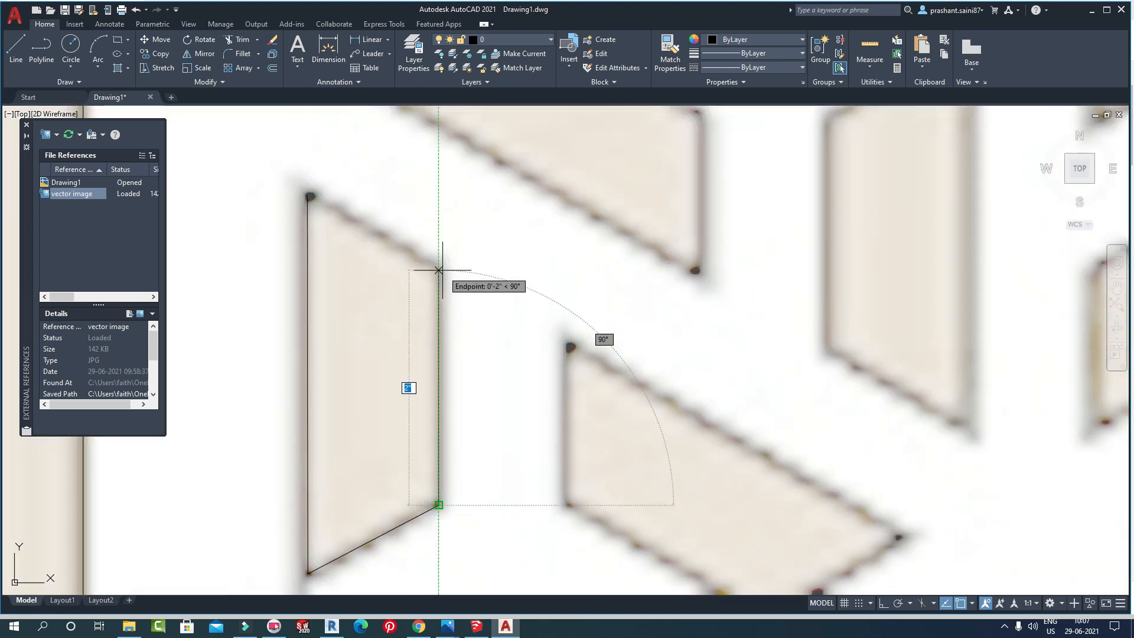
- Trace the downward-sloping trapezoid beside the first column's upper-left upright trapezoid and close the outline
middle_click_drag(570, 353, 439, 235)
left_click(637, 502)
left_click(771, 418)
left_click(441, 227)
key("space")
key("space")
scroll(446, 231, "down", 2)
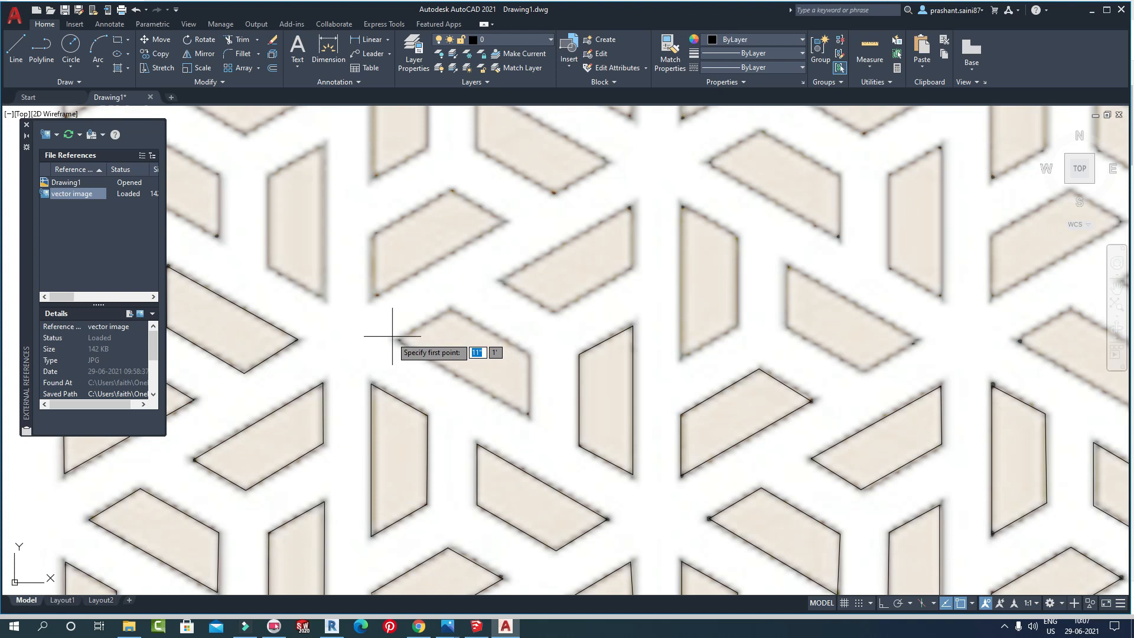
- Trace the downward-sloping trapezoid in the second column, beside its right-edge upright trapezoid, and close the outline
scroll(392, 334, "up", 3)
left_click(372, 331)
left_click(579, 205)
left_click(906, 457)
scroll(936, 476, "down", 8)
left_click(585, 264)
key("space")
key("space")
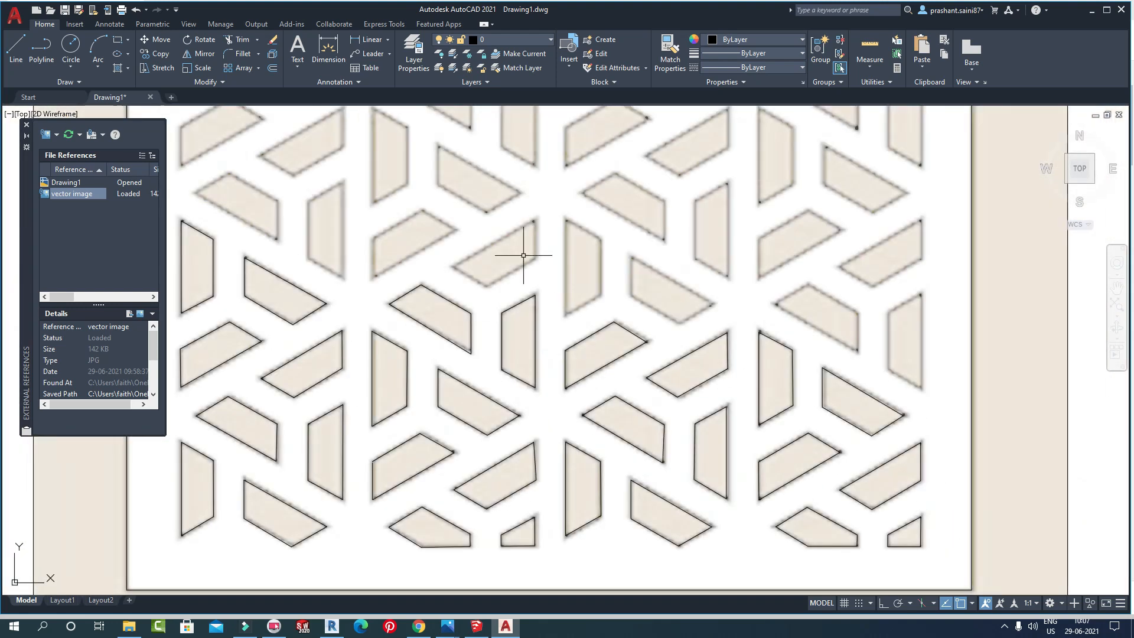
- Outline the upward-sloping trapezoid at the second column's right edge, above the traced upright trapezoid
scroll(481, 266, "up", 6)
left_click(379, 305)
left_click(706, 118)
left_click(715, 271)
key("space")
scroll(494, 285, "down", 6)
- Outline the upright trapezoid at the left edge of the third column, above the upward-sloping pair
scroll(654, 244, "up", 6)
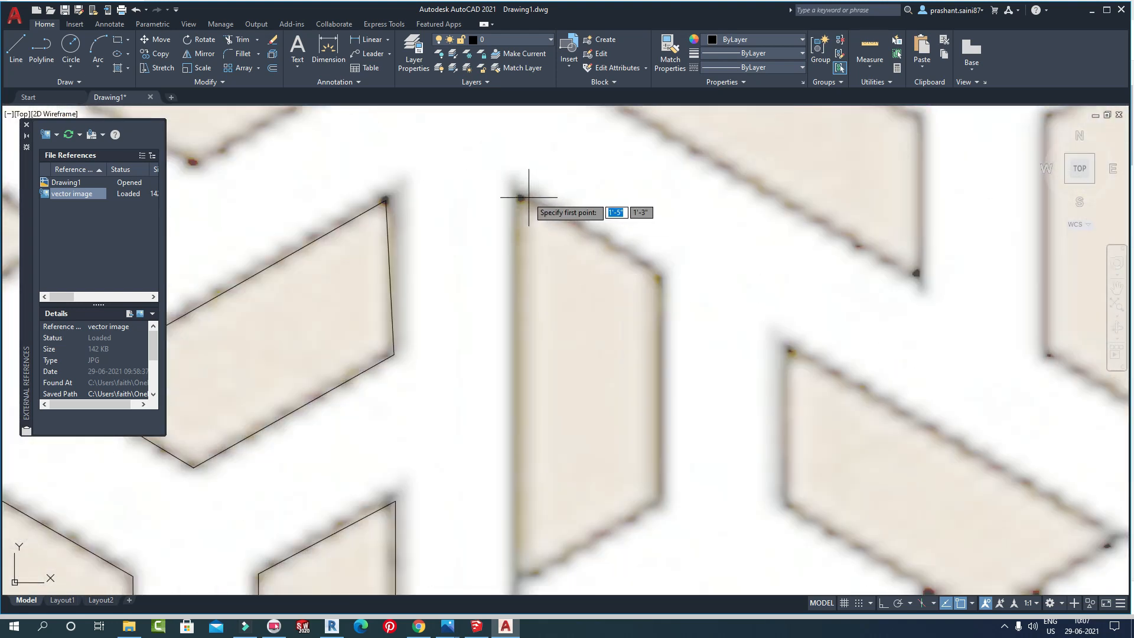
left_click(519, 197)
scroll(519, 197, "down", 2)
scroll(518, 464, "up", 2)
left_click(518, 461)
middle_click_drag(665, 267, 658, 404)
left_click(517, 211)
key("space")
key("space")
- Trace the downward-sloping trapezoid beside the third column's upper-left upright trapezoid and close the outline
scroll(509, 225, "down", 6)
scroll(579, 261, "up", 6)
left_click(579, 261)
left_click(907, 448)
left_click(769, 527)
left_click(574, 416)
scroll(574, 416, "down", 6)
key("space")
key("space")
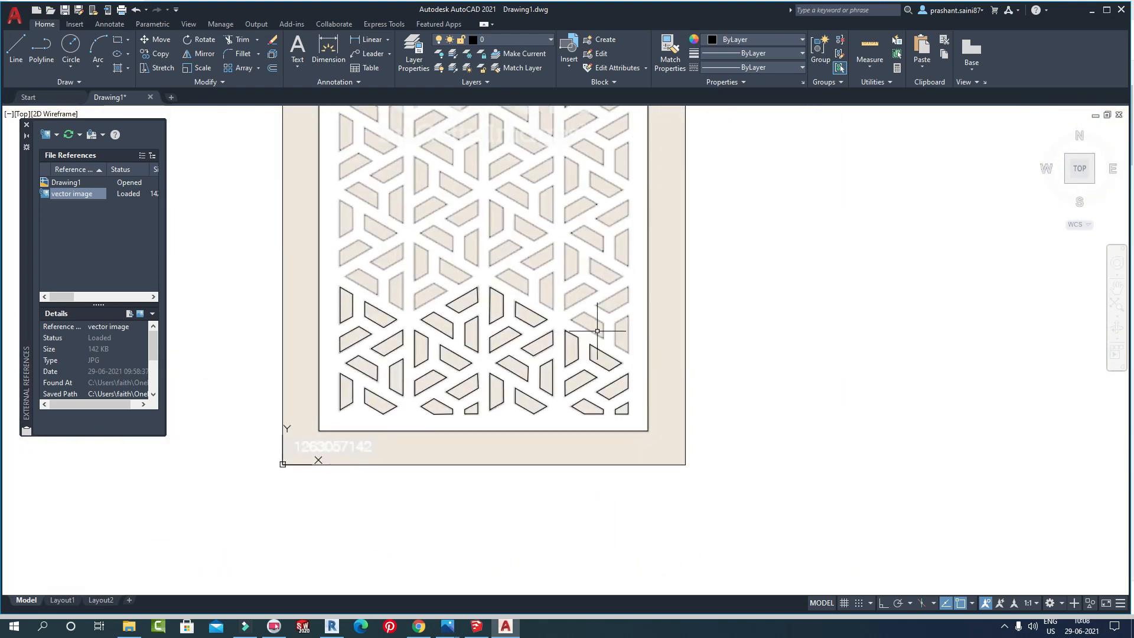
- Trace the downward-sloping trapezoid in the fourth column, above its left-edge upright trapezoid, and close the outline
scroll(595, 337, "up", 6)
left_click(485, 306)
left_click(691, 424)
scroll(481, 299, "up", 5)
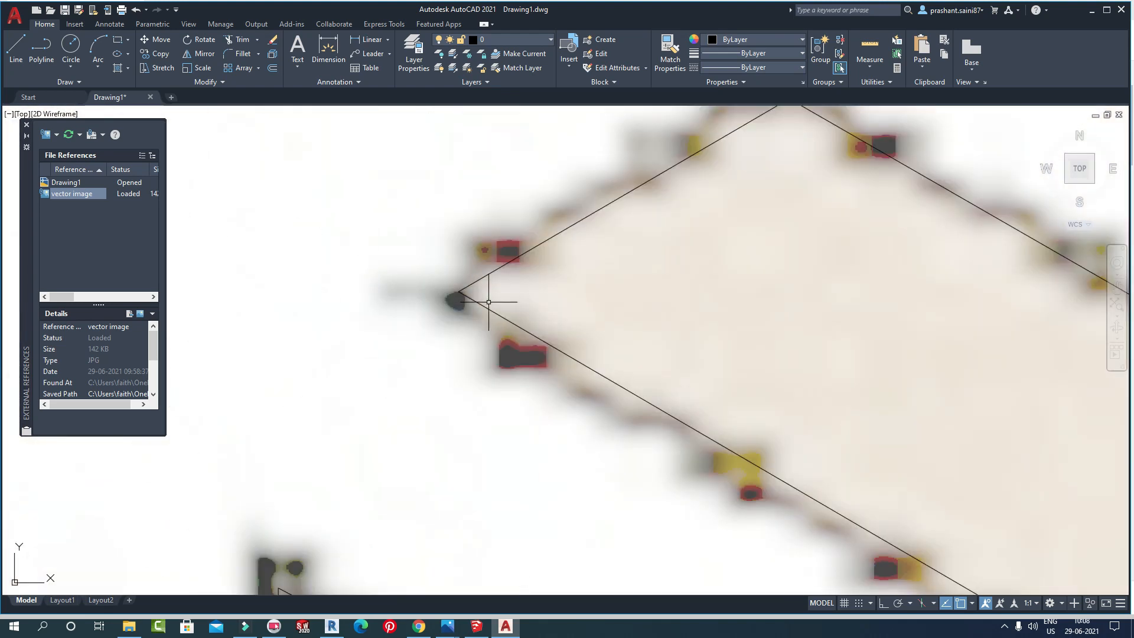
left_click(484, 306)
scroll(378, 265, "down", 5)
key("space")
key("space")
- Outline the upright trapezoid at the right edge of the fourth column, beside the downward-sloping one
left_click(691, 304)
scroll(690, 304, "down", 6)
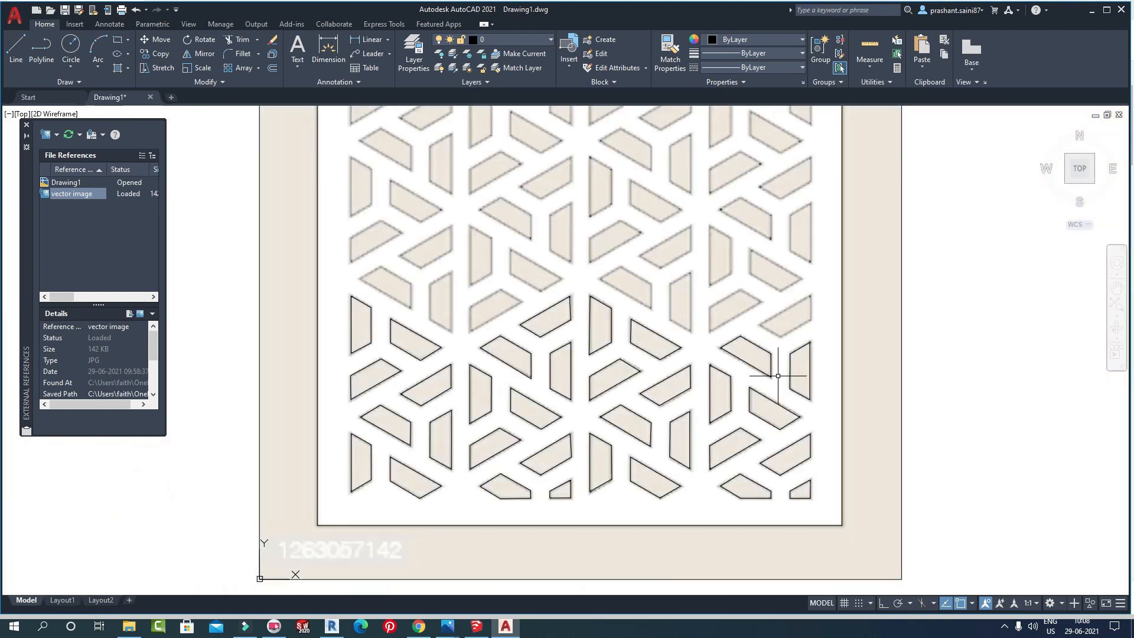
key("space")
key("space")
- Outline the upward-sloping trapezoid at the fourth column's right edge, above the traced upright trapezoid
scroll(746, 431, "up", 6)
left_click(804, 329)
left_click(605, 440)
left_click(478, 360)
left_click(802, 173)
left_click(805, 329)
scroll(804, 329, "down", 6)
key("space")
key("space")
scroll(829, 334, "up", 2)
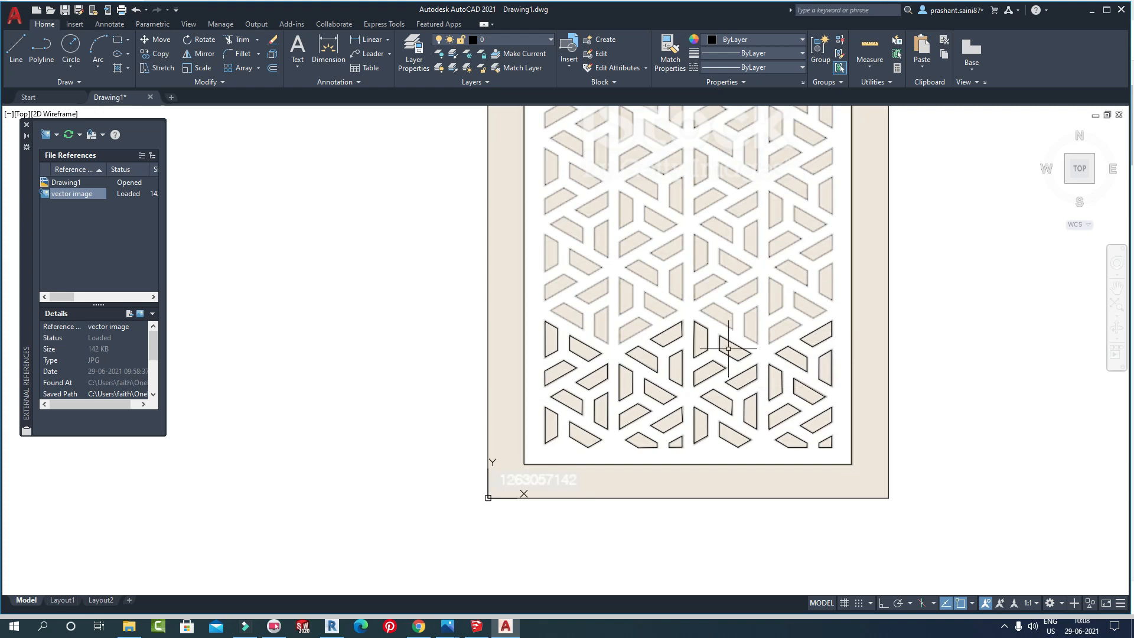
left_click(837, 456)
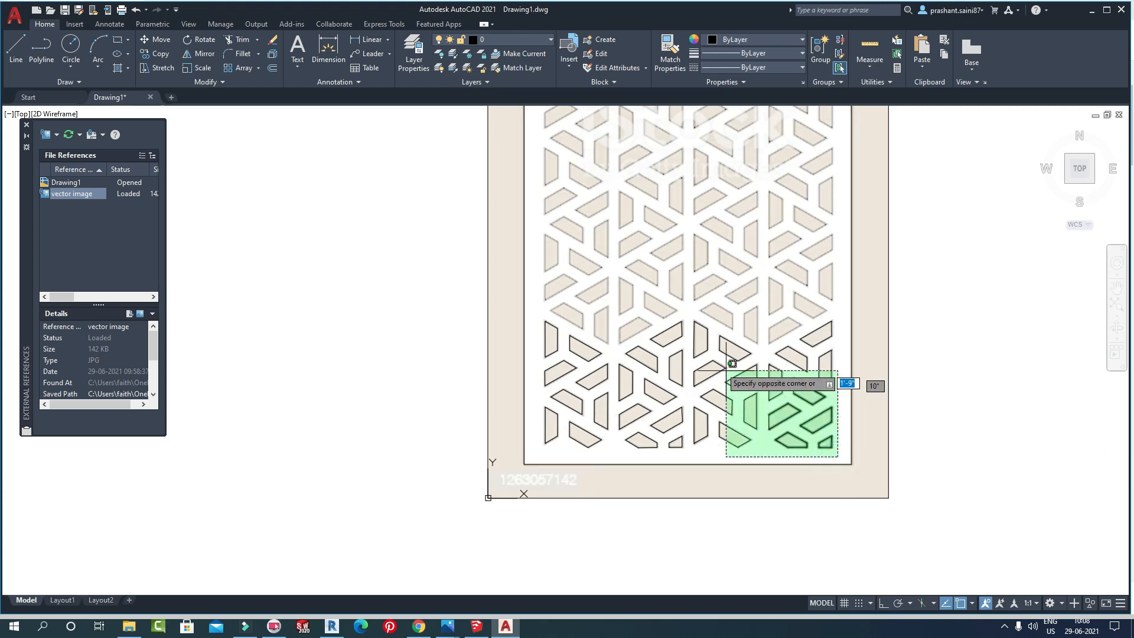
left_click(536, 322)
type("o")
key("Return")
scroll(830, 471, "up", 4)
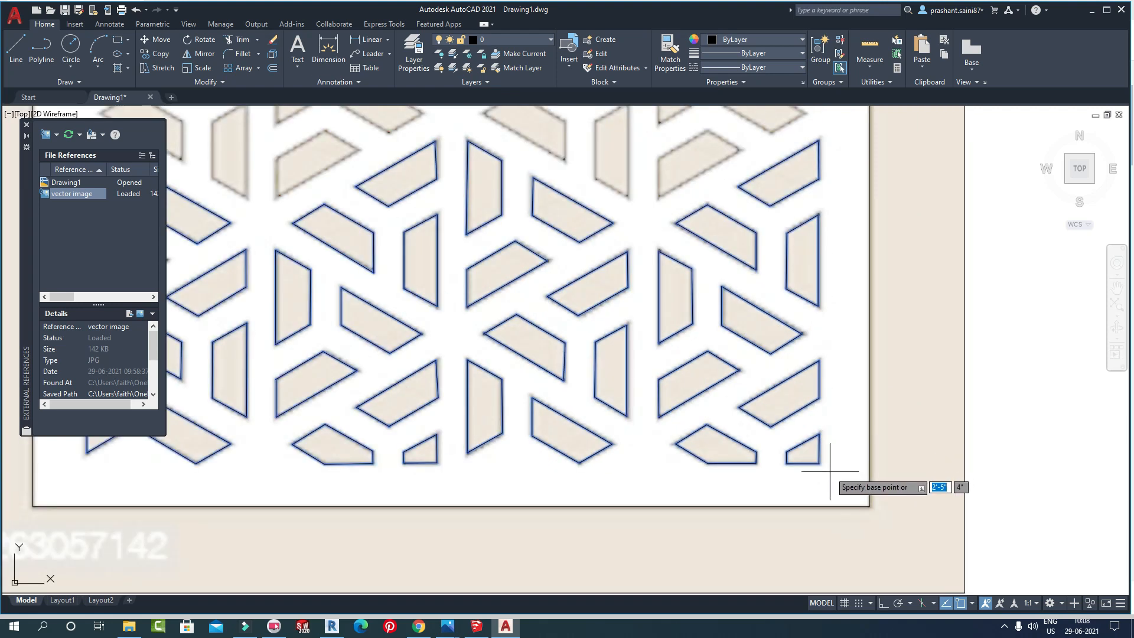
scroll(831, 406, "down", 5)
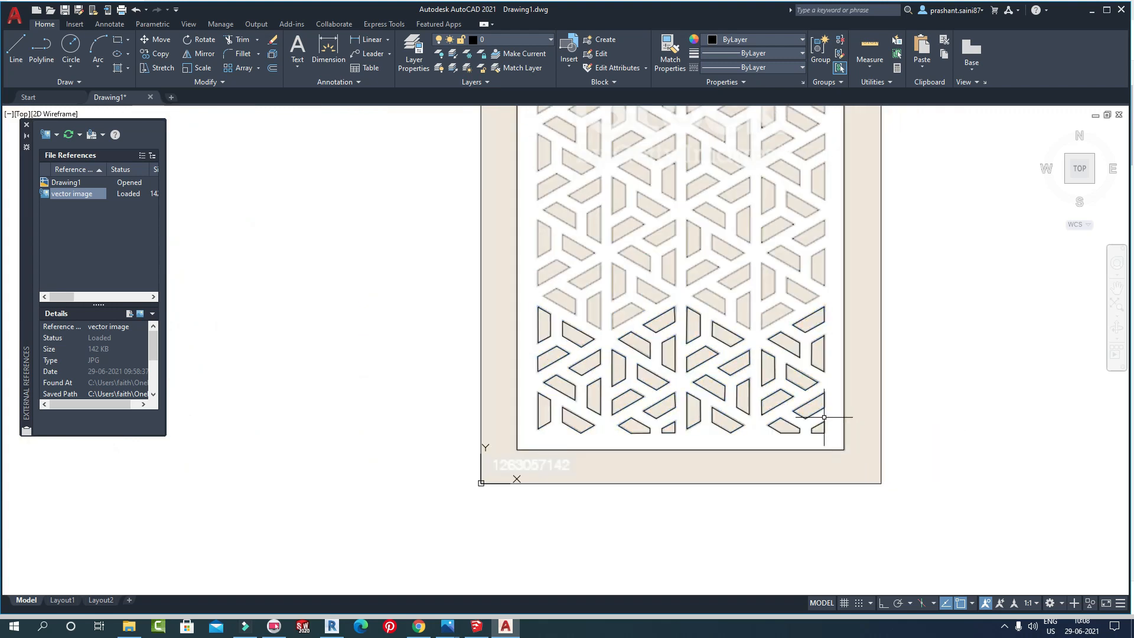
- Select all the traced cutout outlines in the four columns
left_click(837, 440)
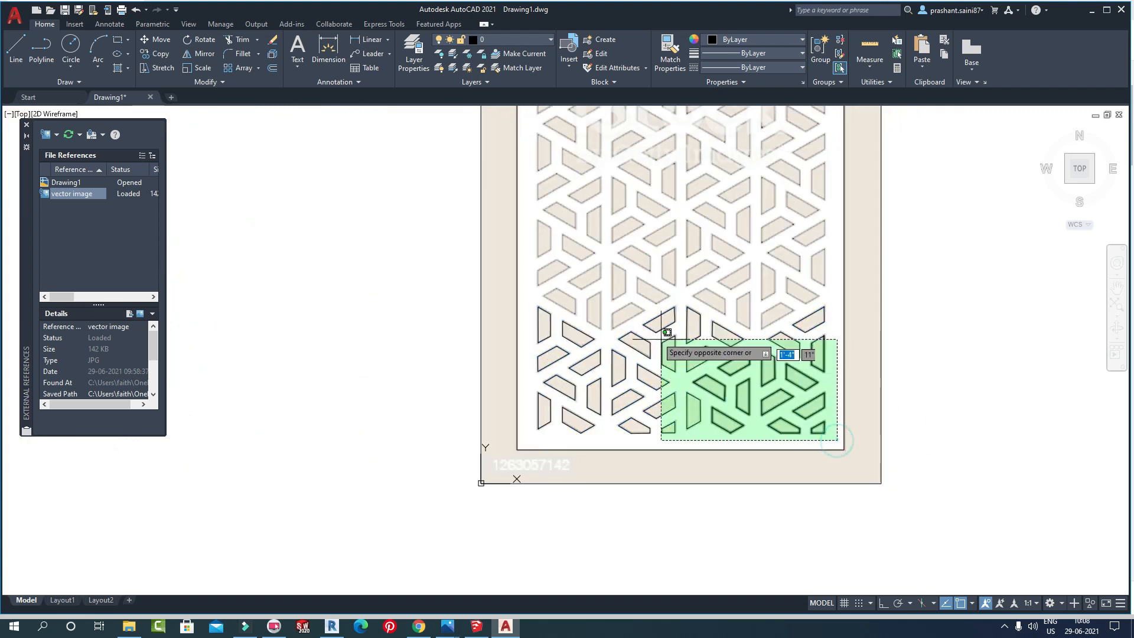
left_click(541, 293)
scroll(792, 410, "up", 4)
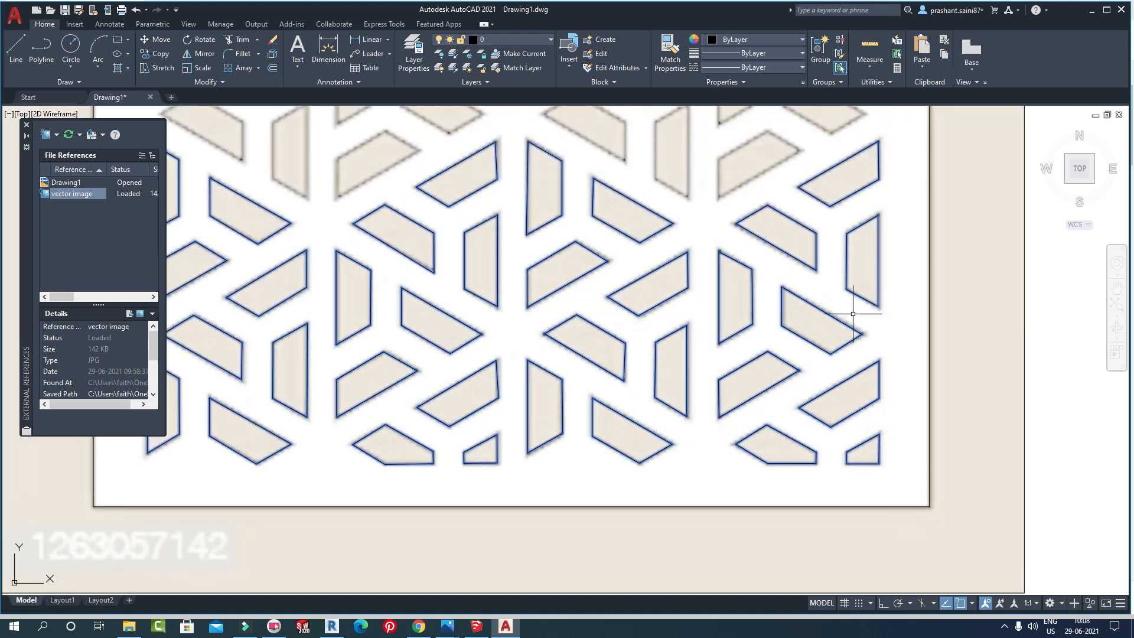
- Remove the bottom-row outlines of the fourth and third columns and the second column's lower-right two shapes from the selection
left_click(902, 477, "shift")
left_click(815, 388, "shift")
left_click(835, 464, "shift")
left_click(724, 436, "shift")
left_click(689, 466, "shift")
left_click(593, 421, "shift")
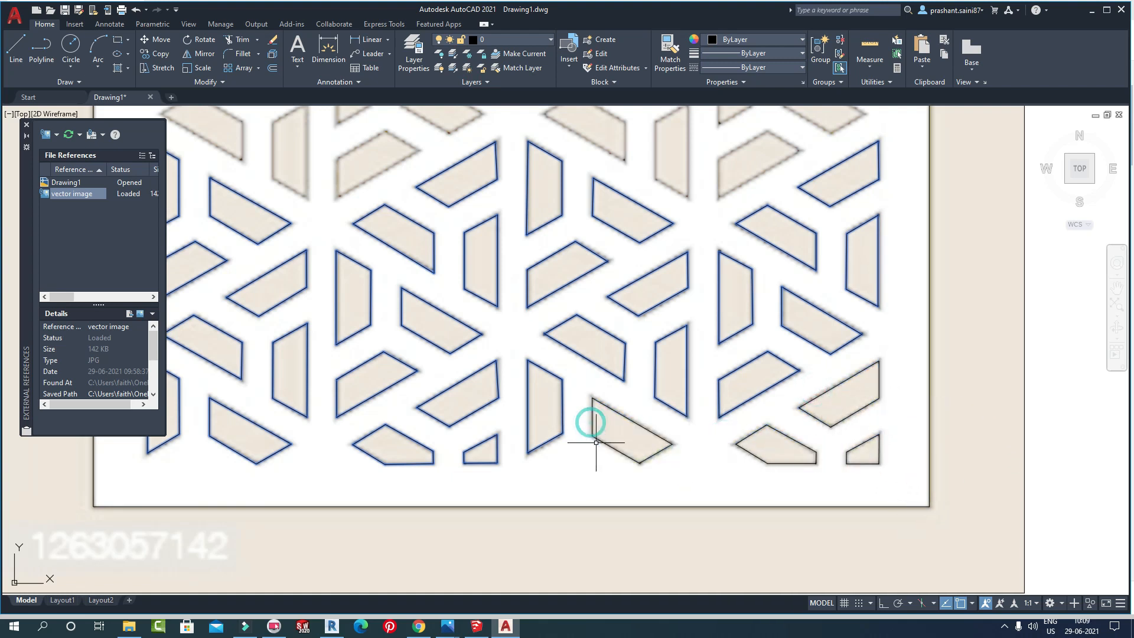
left_click(594, 463, "shift")
left_click(442, 381, "shift")
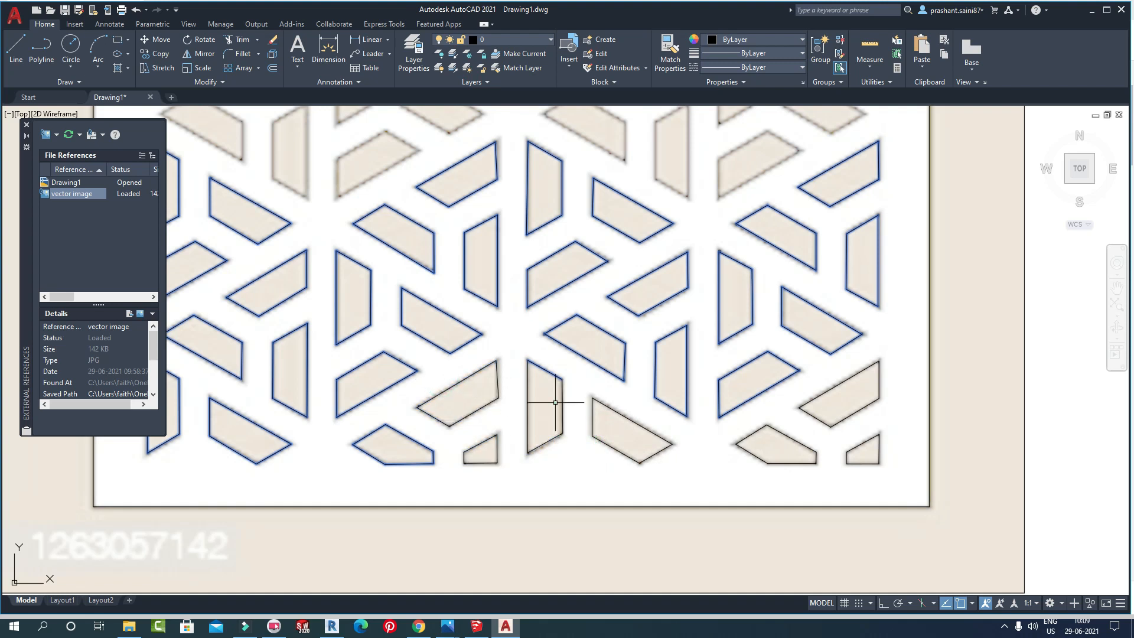
- Remove the second column's five-sided bottom shape and the first column's bottom two trapezoids from the selection
left_click(449, 468, "shift")
left_click(354, 436, "shift")
middle_click_drag(291, 466, 518, 457)
left_click(517, 456, "shift")
left_click(436, 414, "shift")
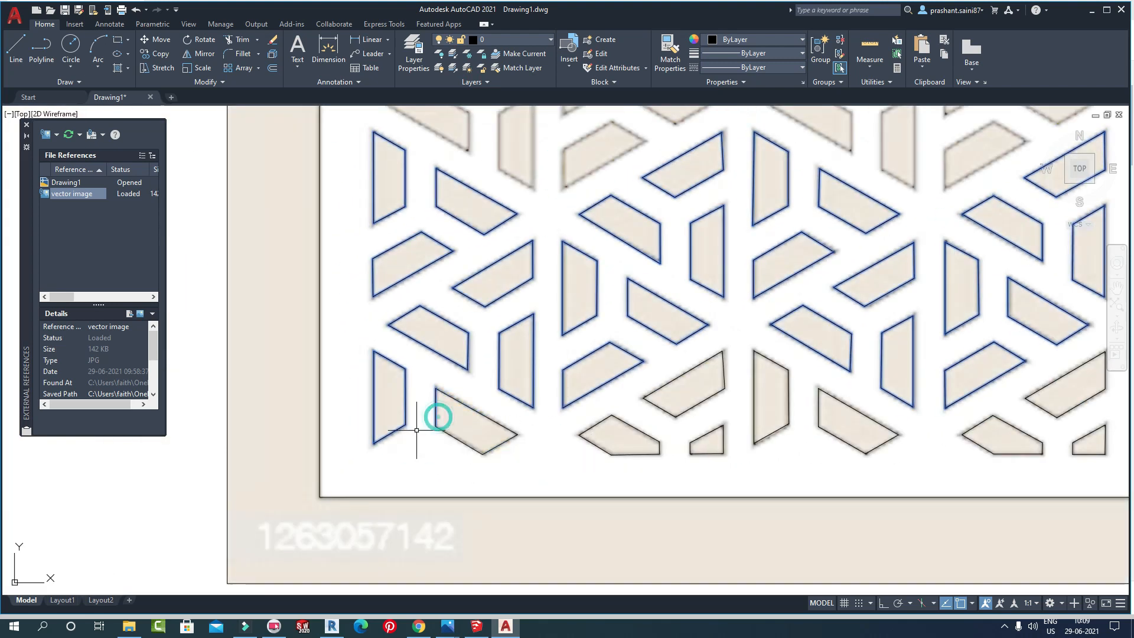
left_click(421, 447, "shift")
left_click(356, 367, "shift")
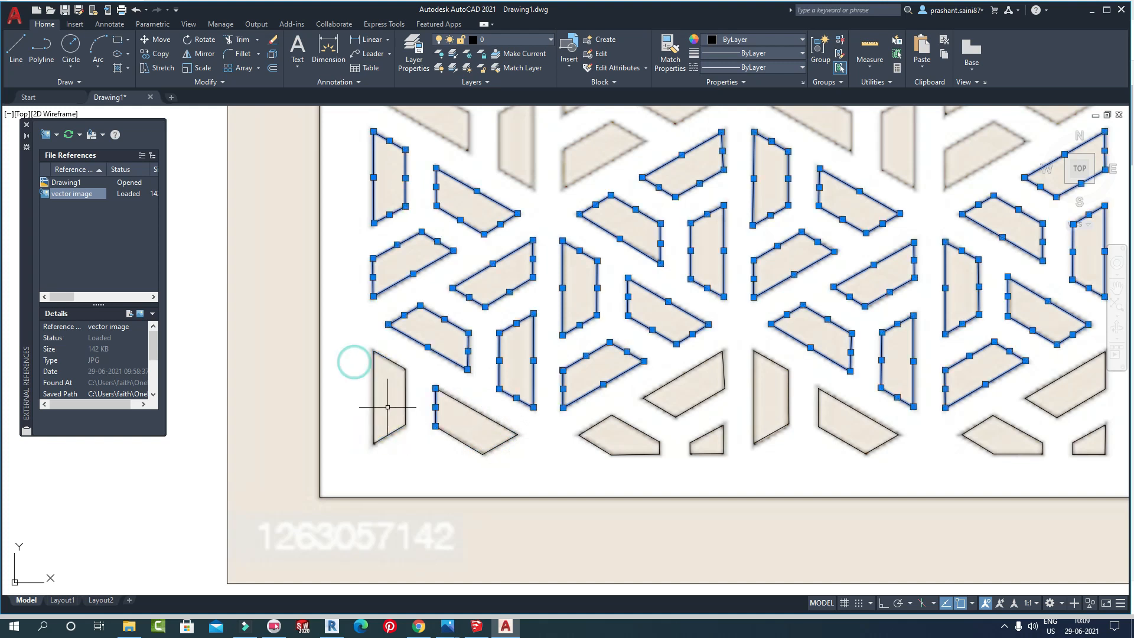
left_click(449, 443, "shift")
left_click(413, 391, "shift")
- Start copying the selected outlines, with the lower corner of the fourth column's right-edge upright trapezoid as base point
scroll(455, 455, "down", 5)
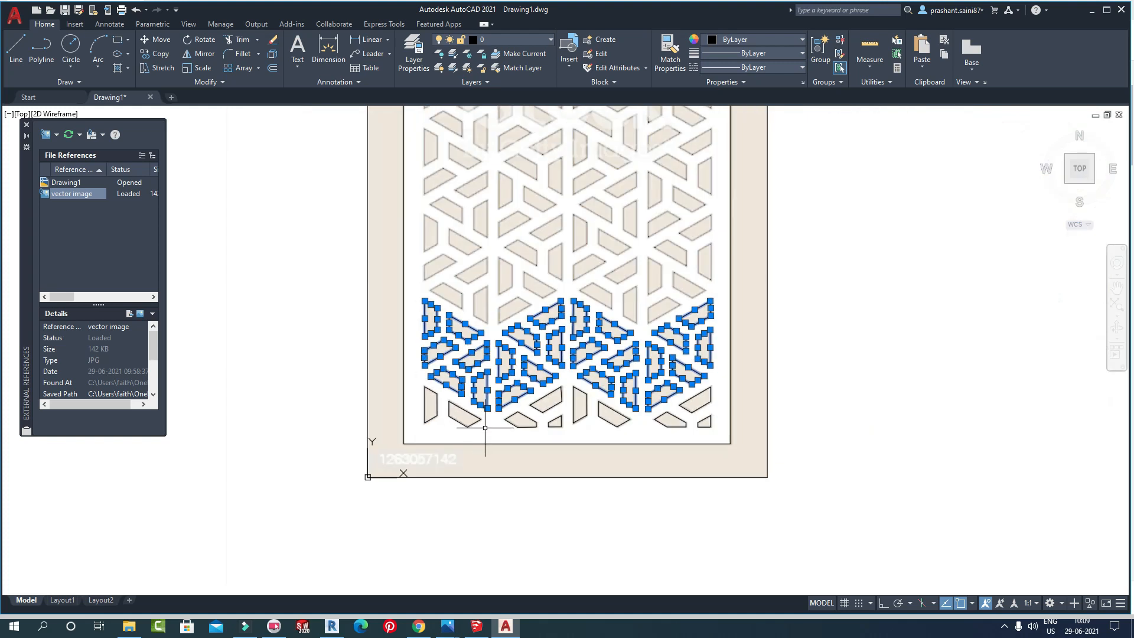
mouse_move(574, 431)
middle_mouse_down()
mouse_move(595, 384)
mouse_move(533, 400)
middle_mouse_up()
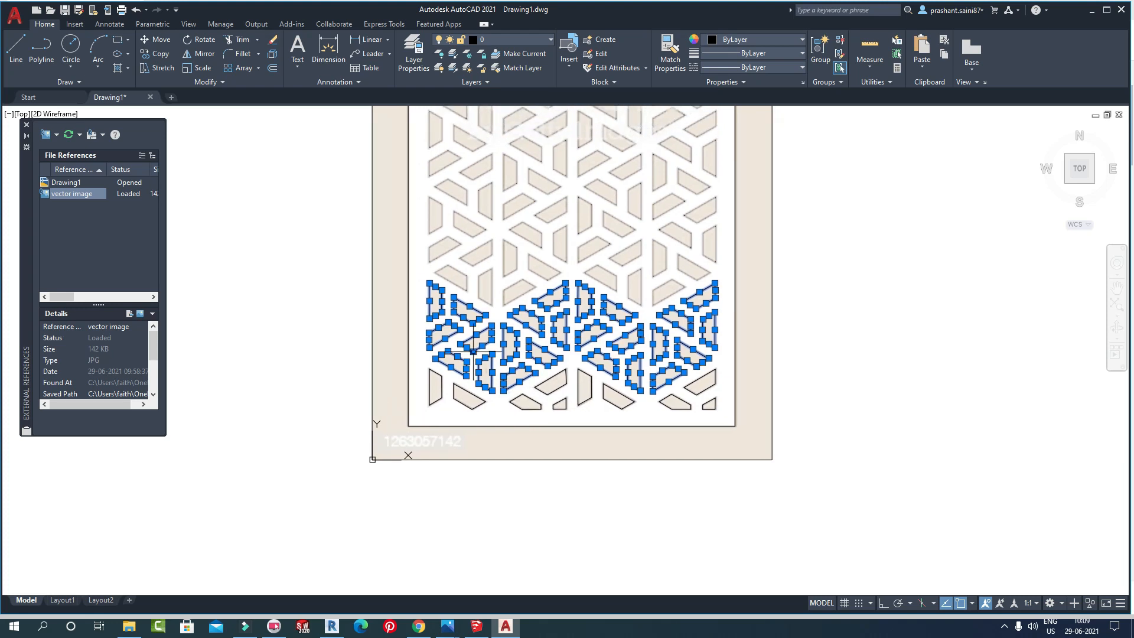
scroll(707, 364, "up", 6)
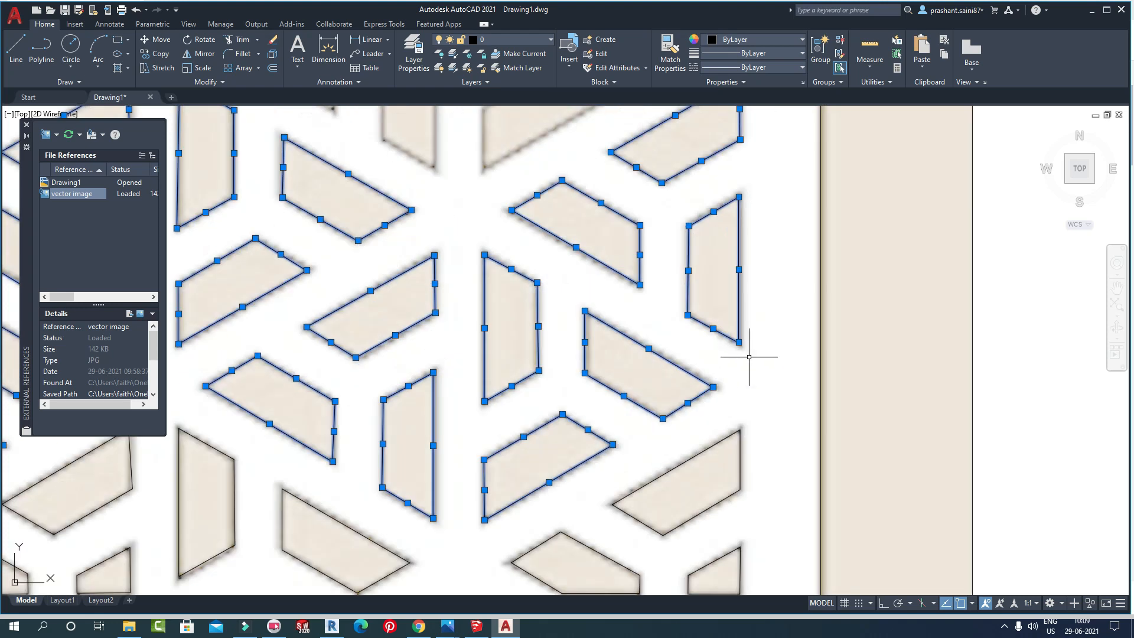
middle_click_drag(752, 355, 718, 384)
type("o")
key("Return")
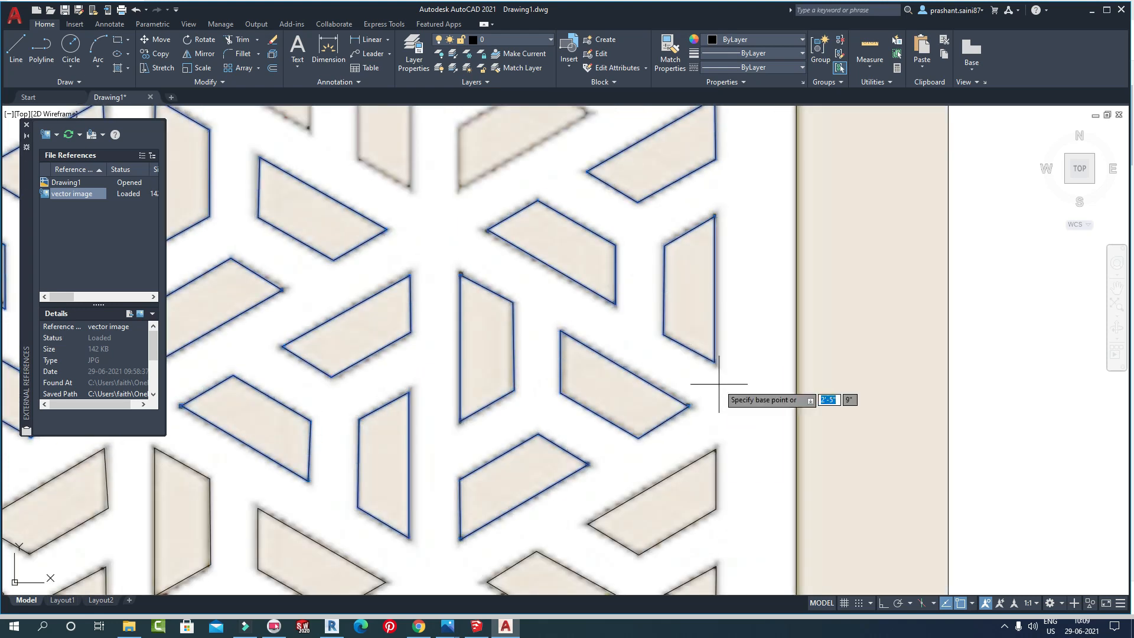
scroll(720, 385, "down", 6)
scroll(723, 375, "down", 2)
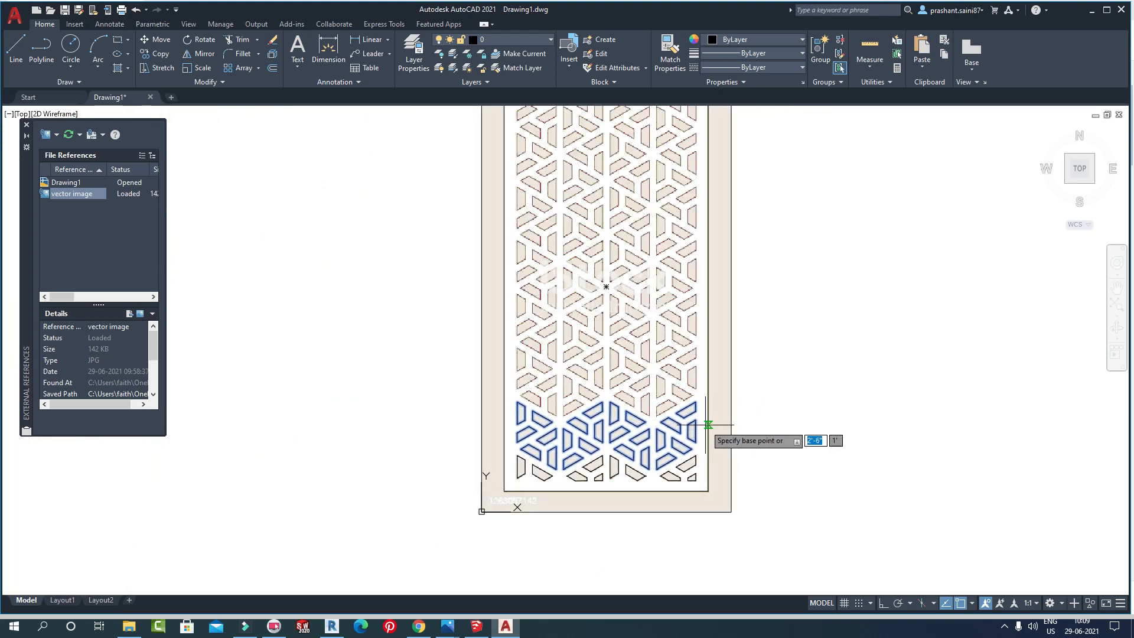
scroll(714, 425, "up", 5)
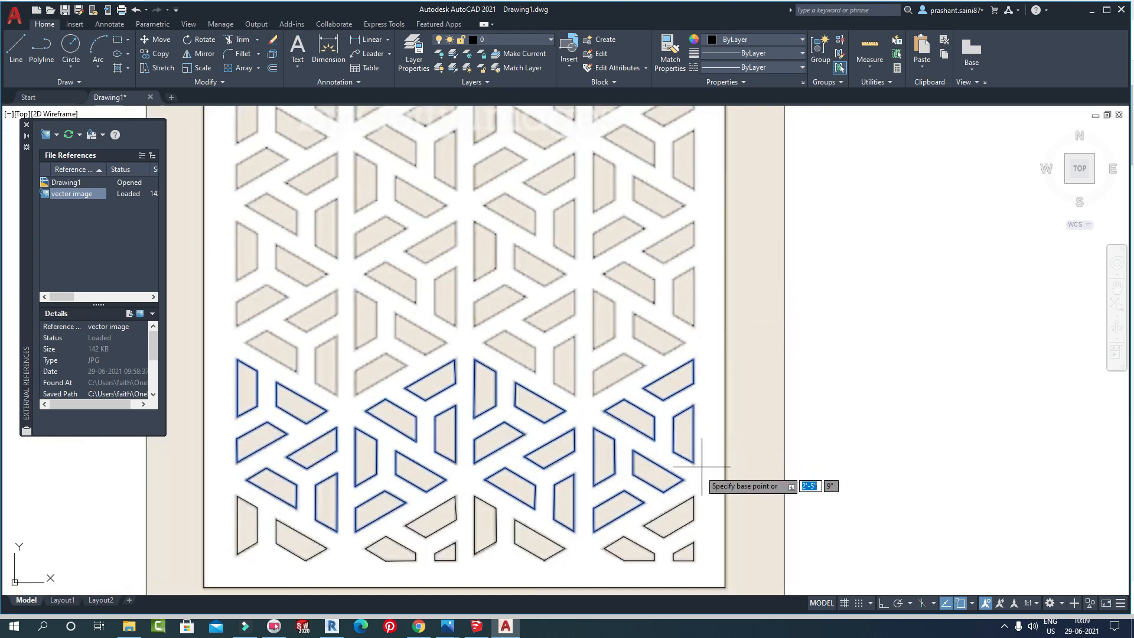
scroll(702, 467, "up", 7)
left_click(685, 437)
- Place three copies of the outlines straight above over the matching cutouts, at about 7", 1'-2" and 1'-10"
scroll(685, 434, "down", 6)
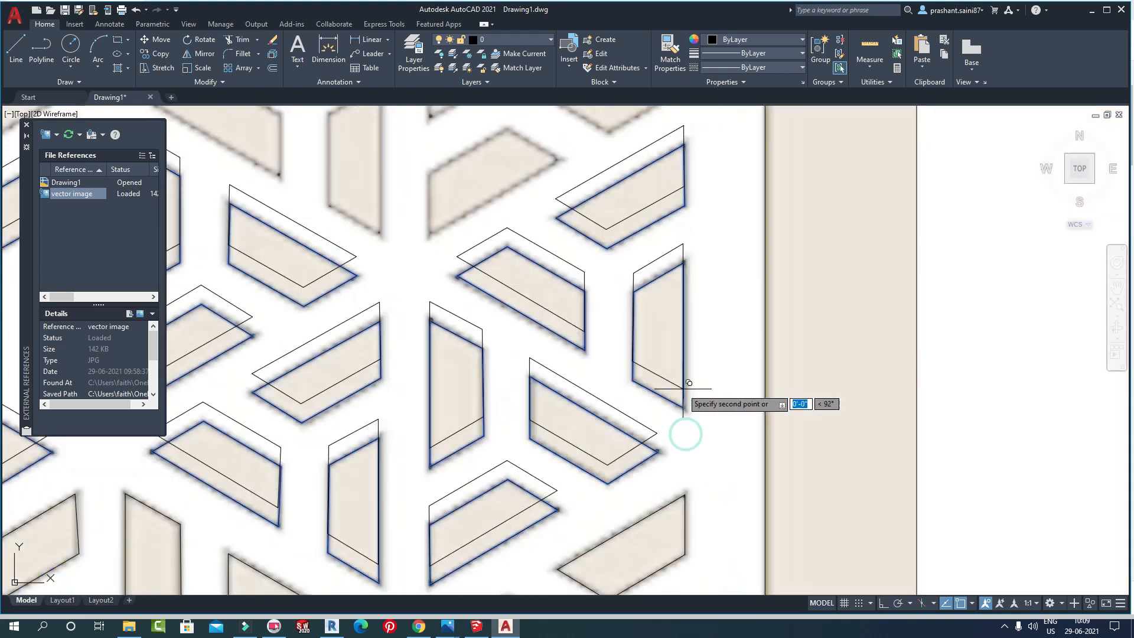
scroll(685, 393, "up", 6)
scroll(686, 375, "up", 4)
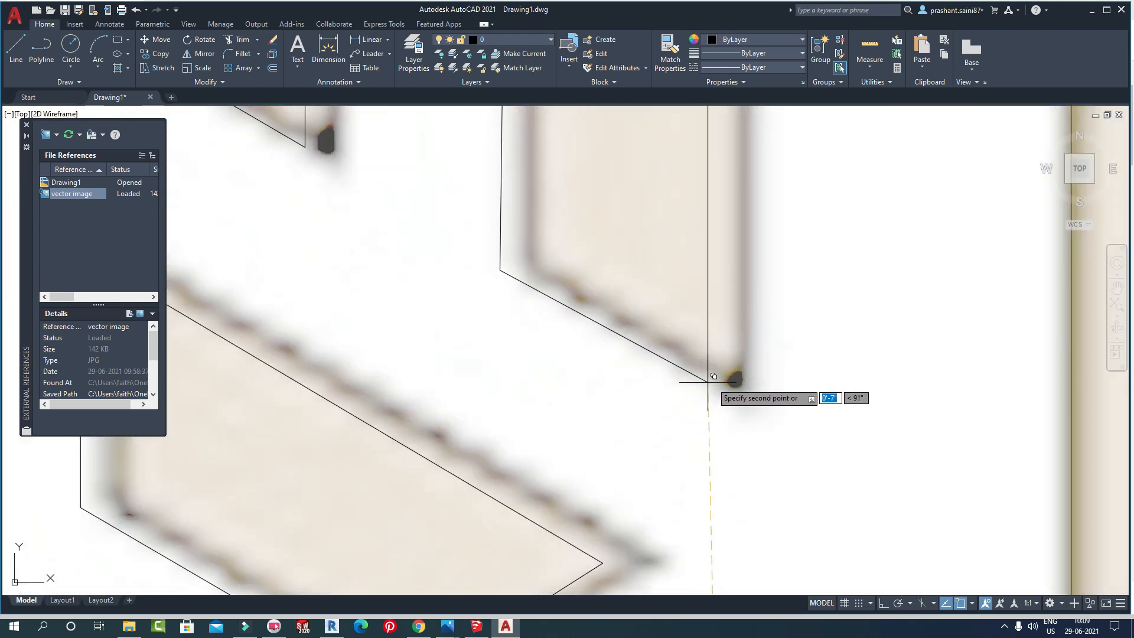
scroll(746, 376, "down", 10)
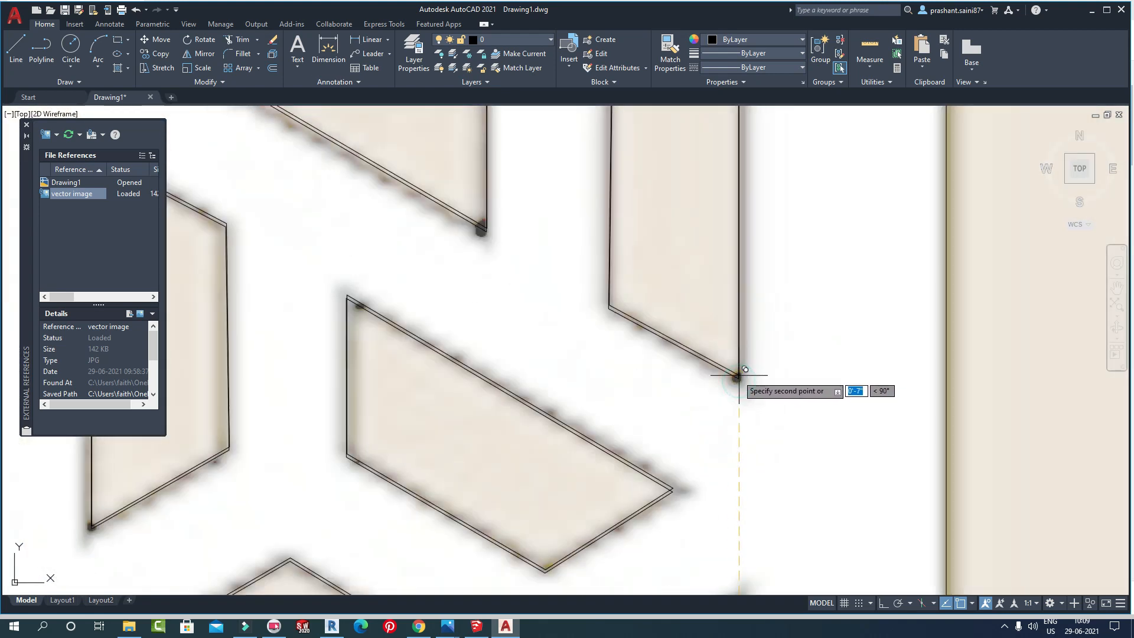
scroll(745, 352, "up", 8)
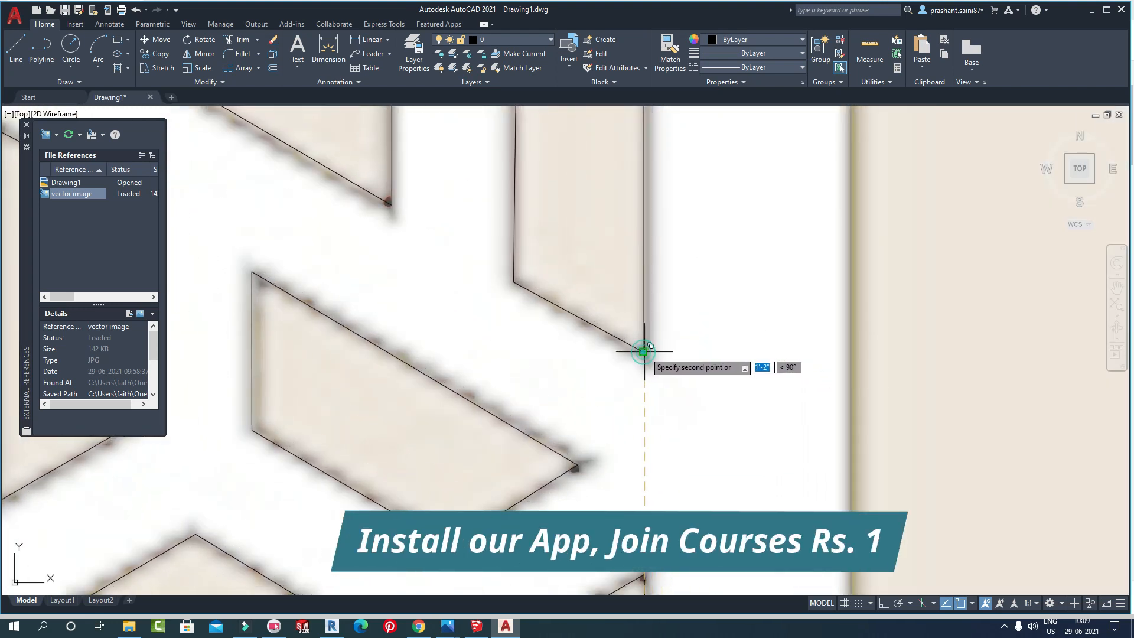
scroll(643, 352, "down", 8)
scroll(673, 423, "up", 8)
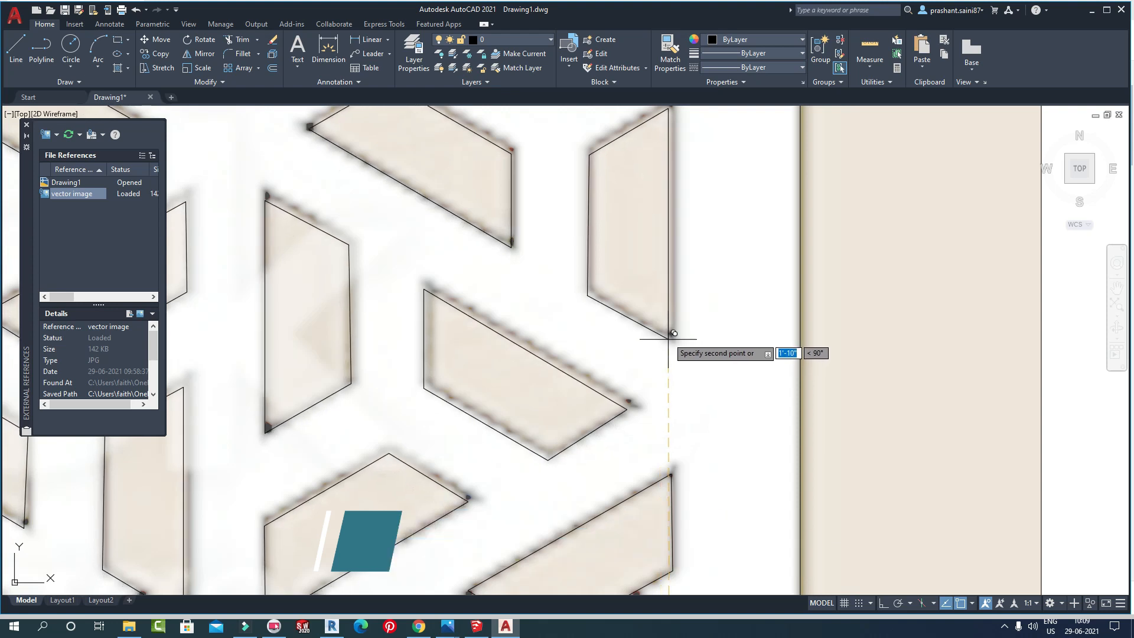
scroll(671, 526, "down", 1)
- Place further copies over the matching cutouts up to the pattern's top, at about 2'-5", 3'-0" and 3'-7", and finish copying
scroll(693, 421, "up", 1)
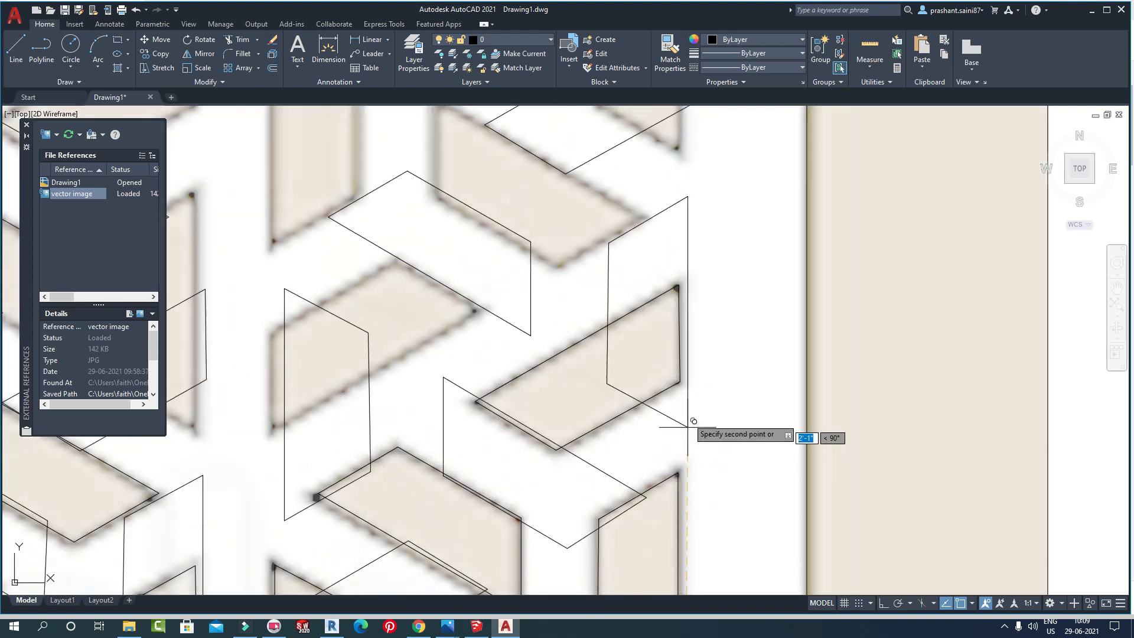
scroll(736, 437, "down", 5)
scroll(673, 560, "up", 3)
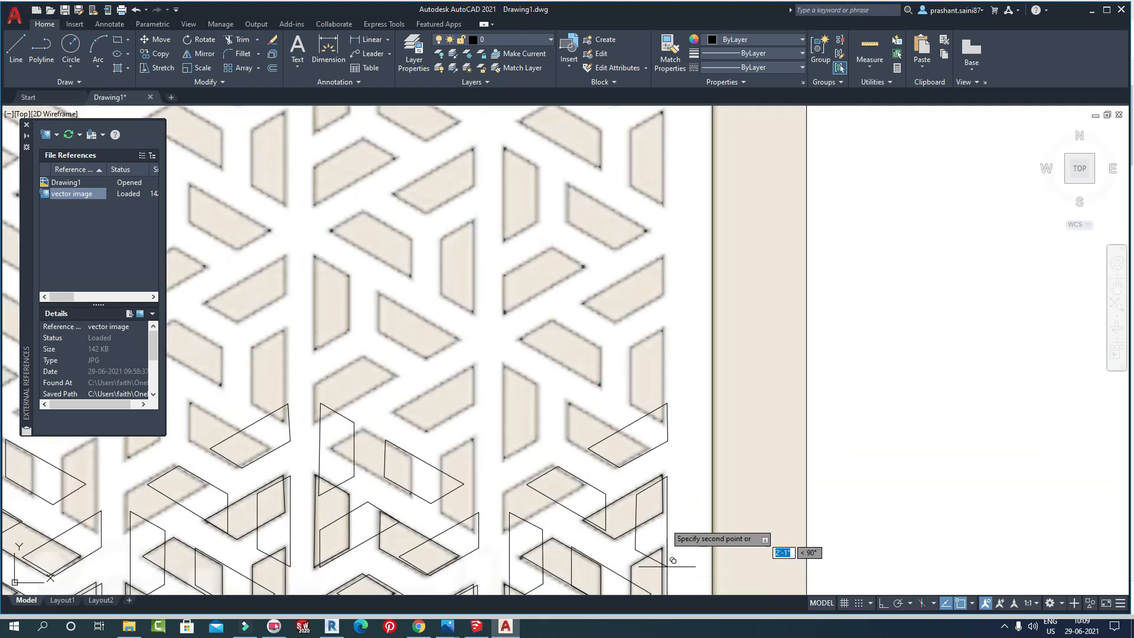
scroll(664, 421, "up", 6)
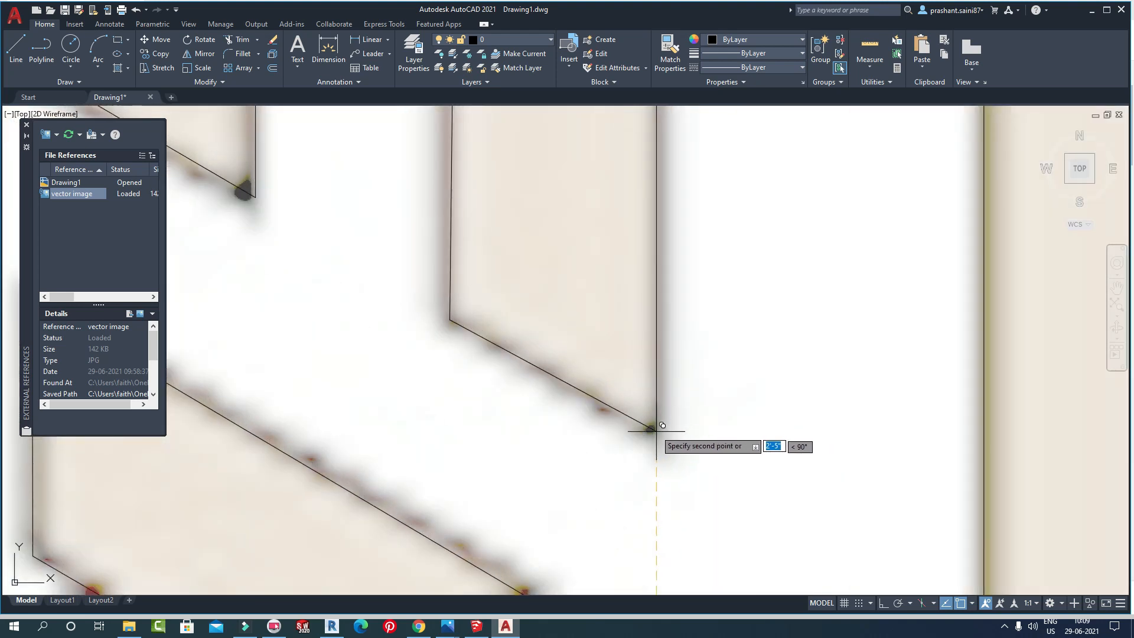
scroll(661, 423, "down", 5)
scroll(638, 557, "up", 4)
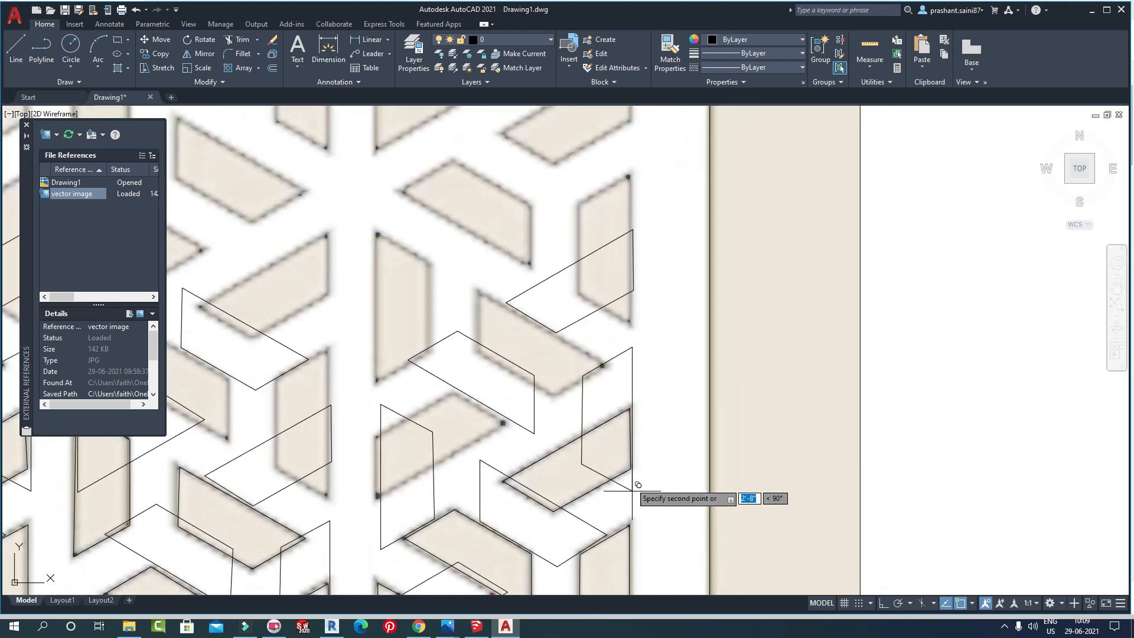
scroll(654, 405, "up", 5)
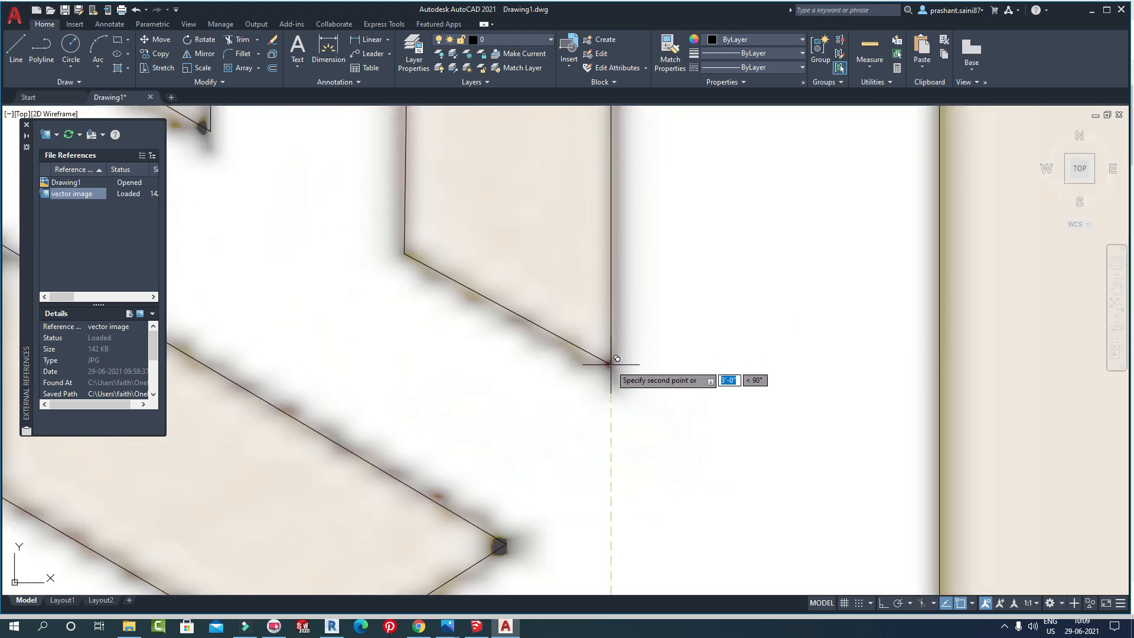
scroll(619, 355, "down", 5)
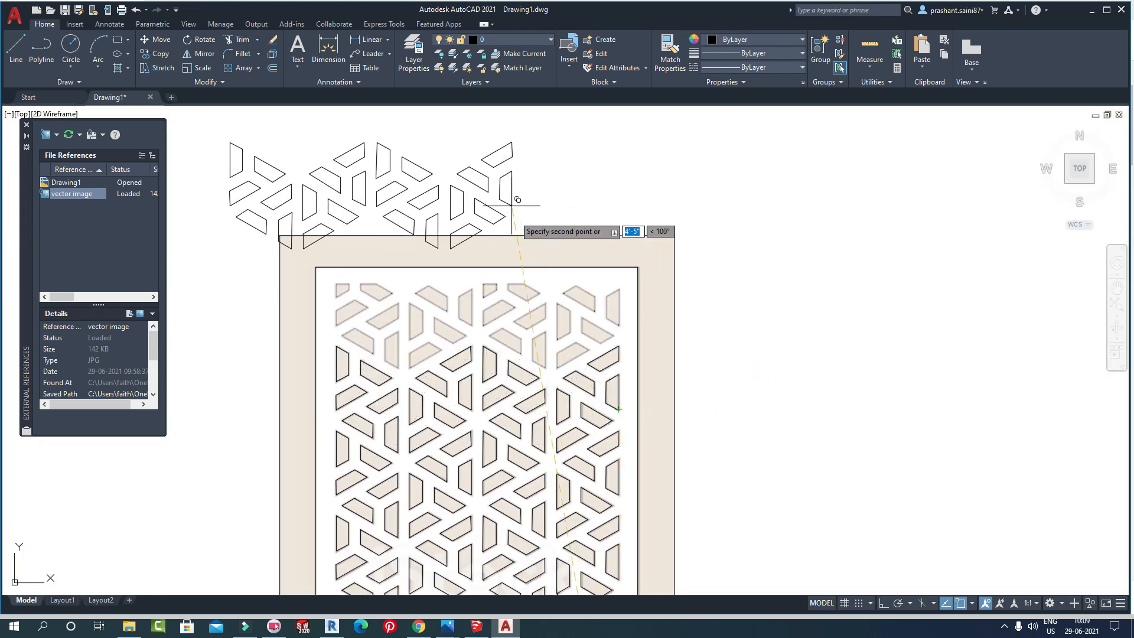
scroll(617, 402, "up", 5)
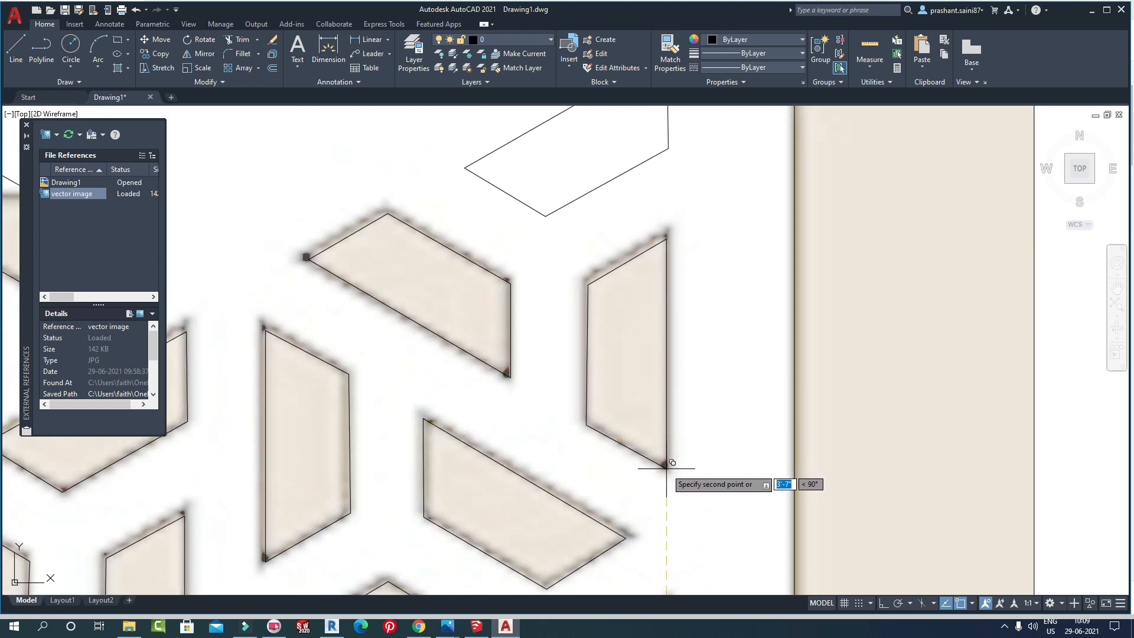
scroll(682, 407, "down", 5)
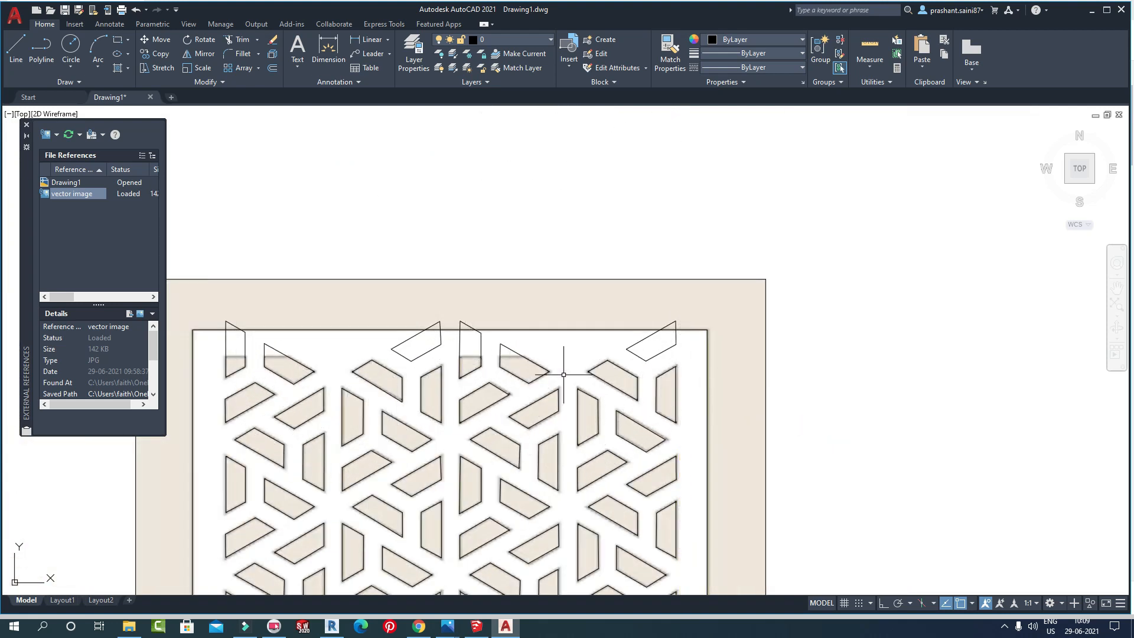
- Close the third column's clipped slanted top-row cutout with a line along its flat upper edge and trim the outline above that line
scroll(692, 404, "up", 4)
scroll(679, 289, "up", 4)
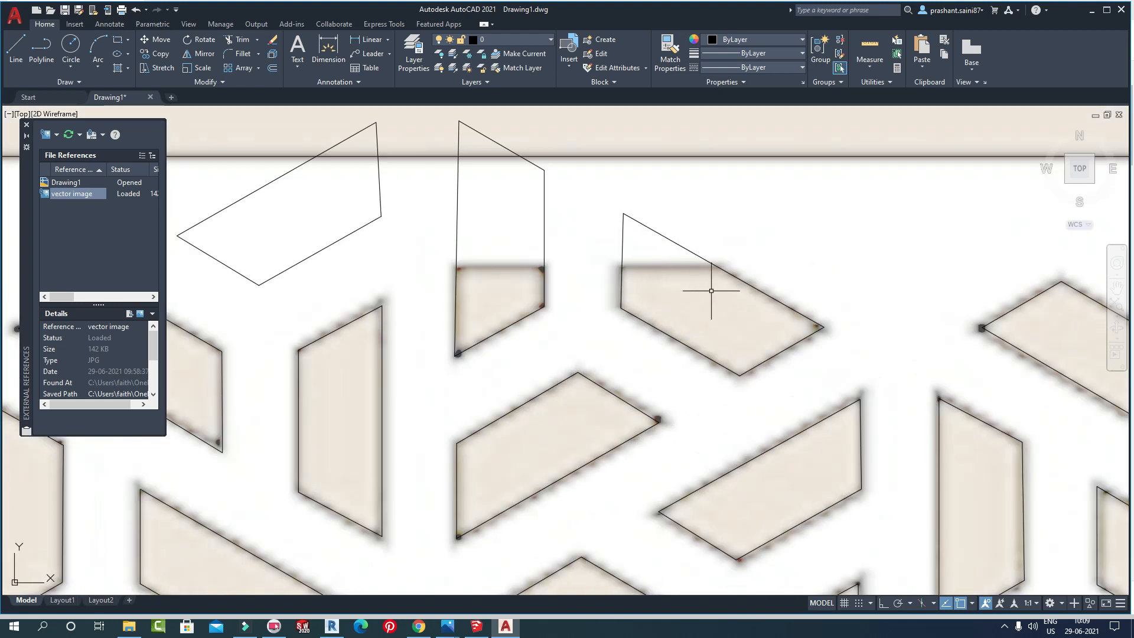
scroll(644, 269, "up", 4)
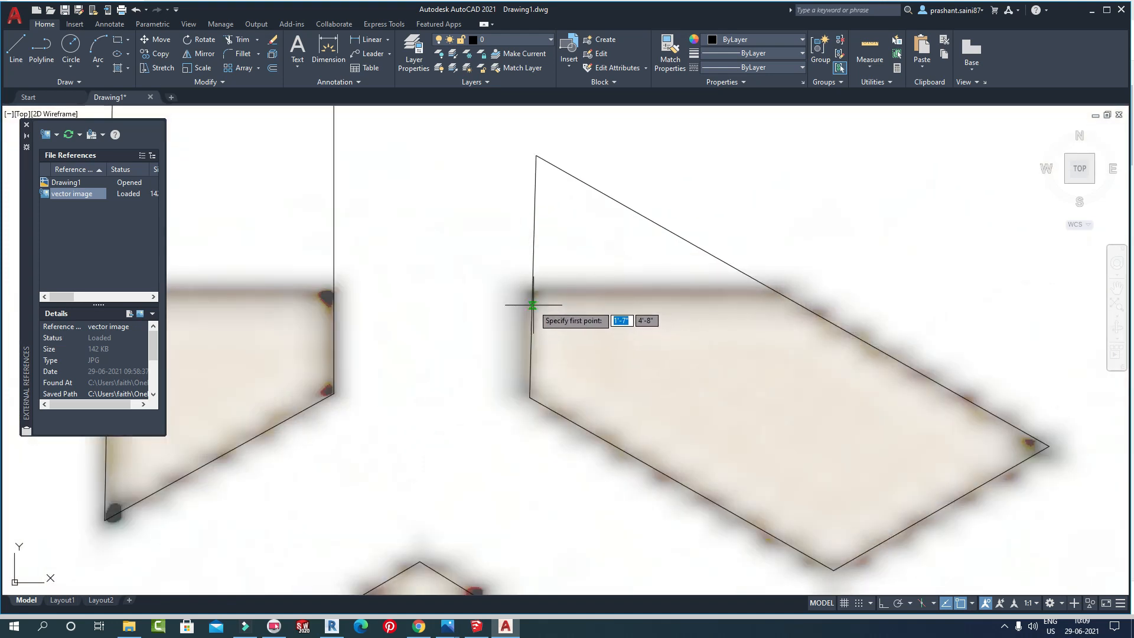
left_click(777, 292)
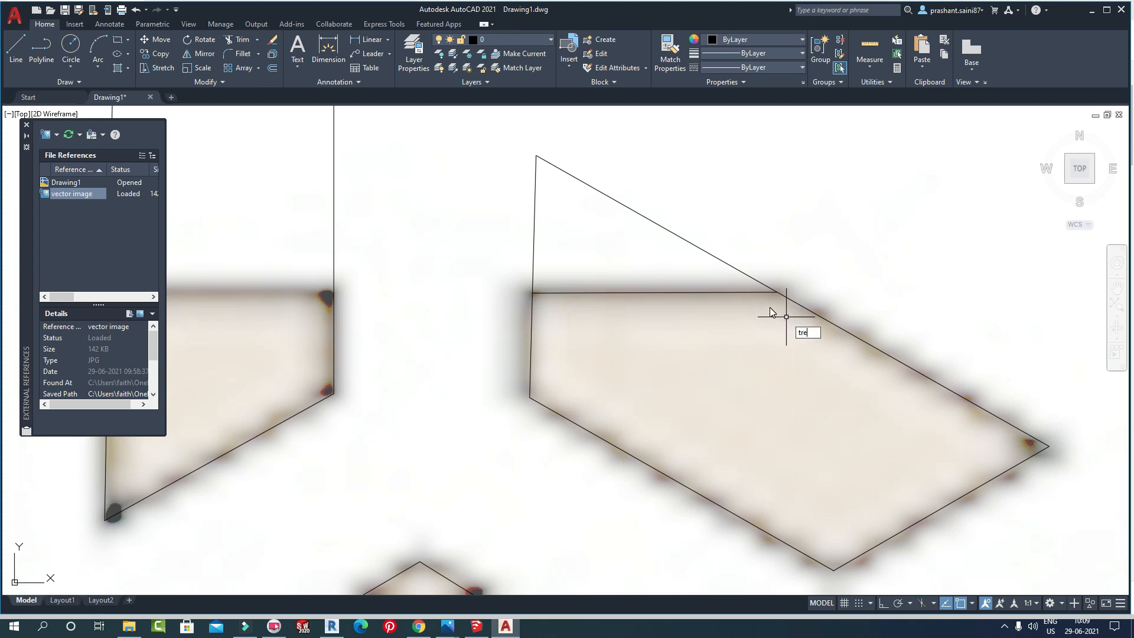
key("Return")
left_click(750, 243)
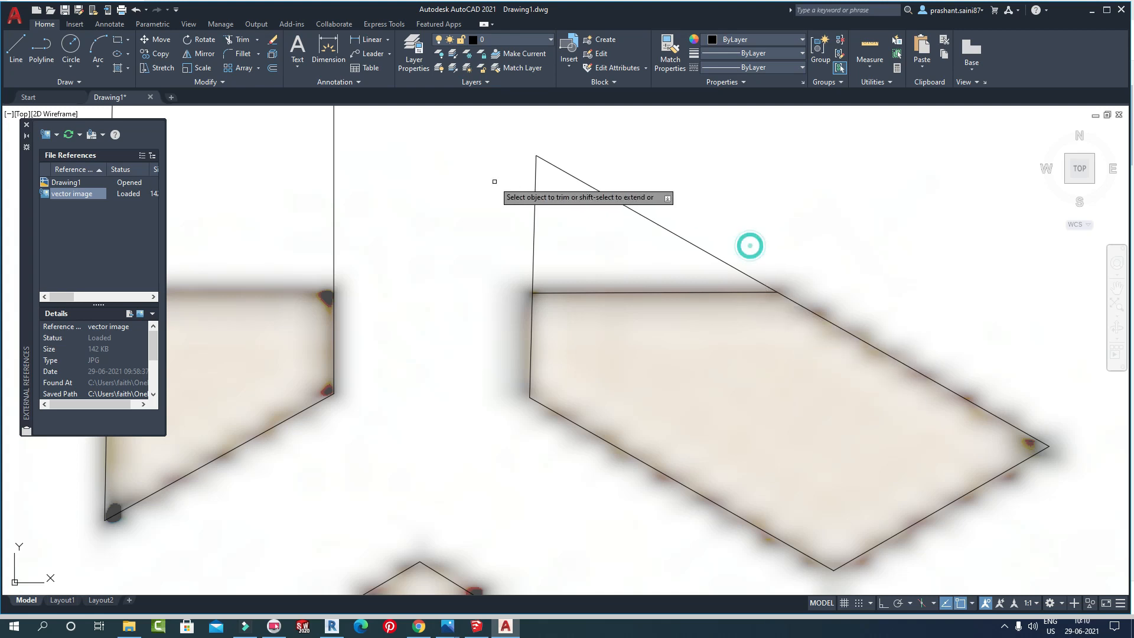
left_click(635, 199)
left_click(494, 172)
scroll(577, 213, "down", 5)
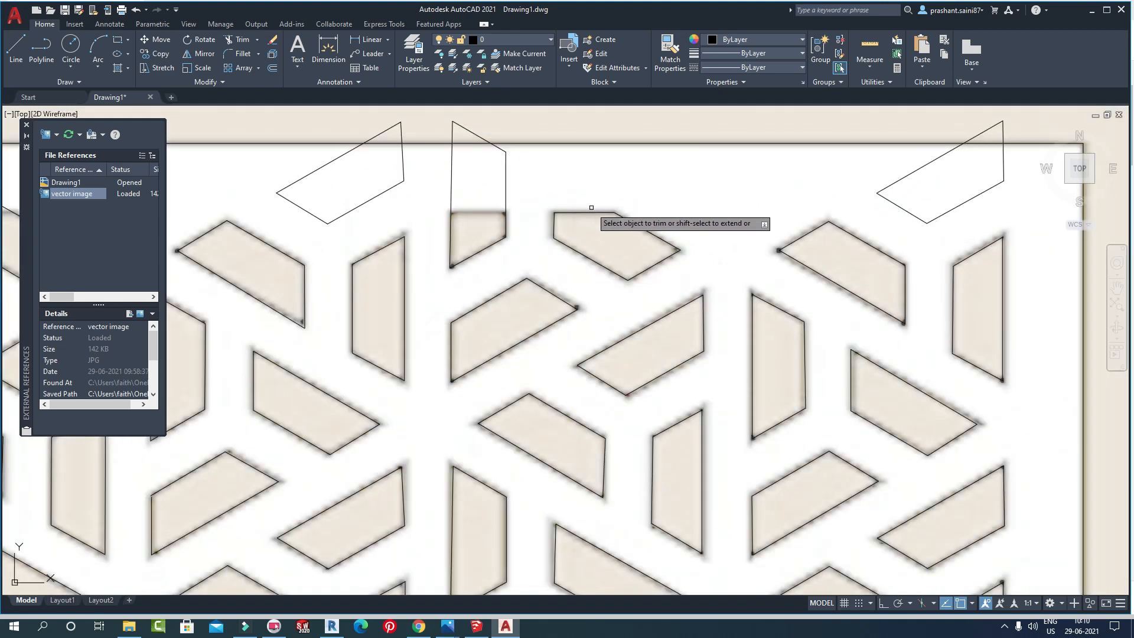
- Delete the surplus slanted trapezoid above the fourth column that matches no cutout
scroll(620, 271, "up", 2)
left_click(714, 202)
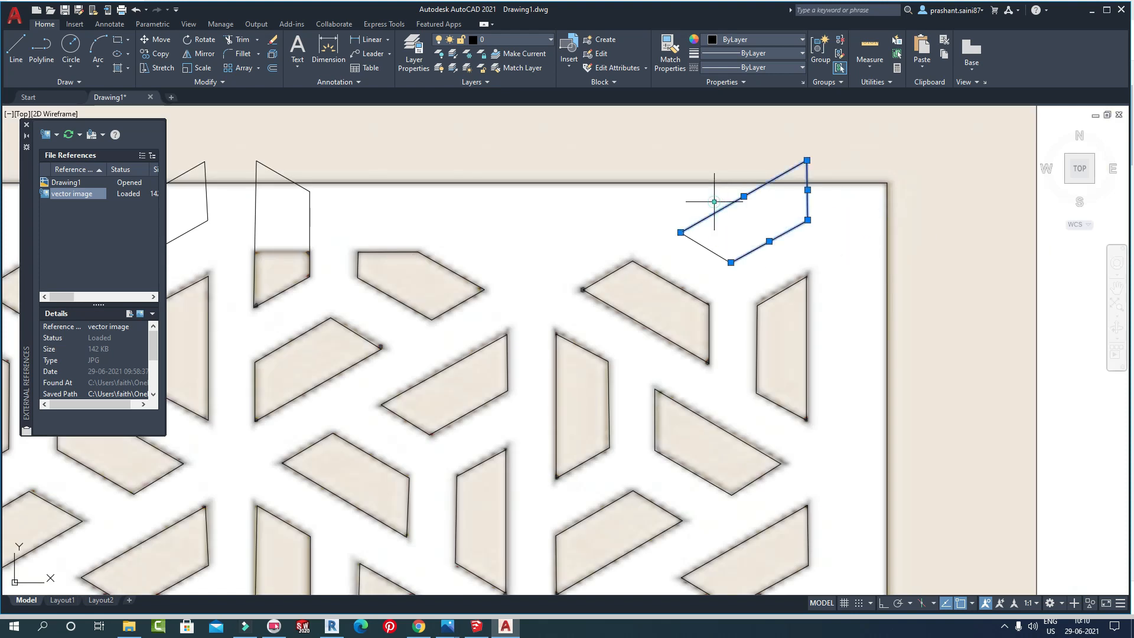
left_click(680, 235)
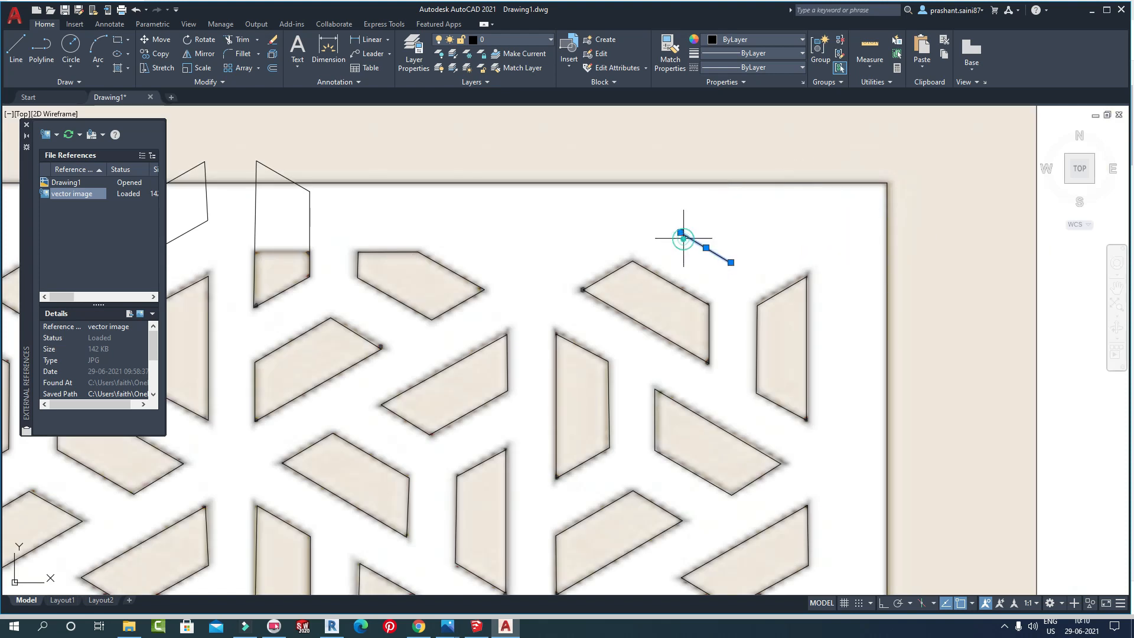
scroll(679, 237, "down", 5)
- Close the third column's clipped upright top-row cutout with a line along its flat upper edge and remove the outline above it
scroll(744, 254, "up", 6)
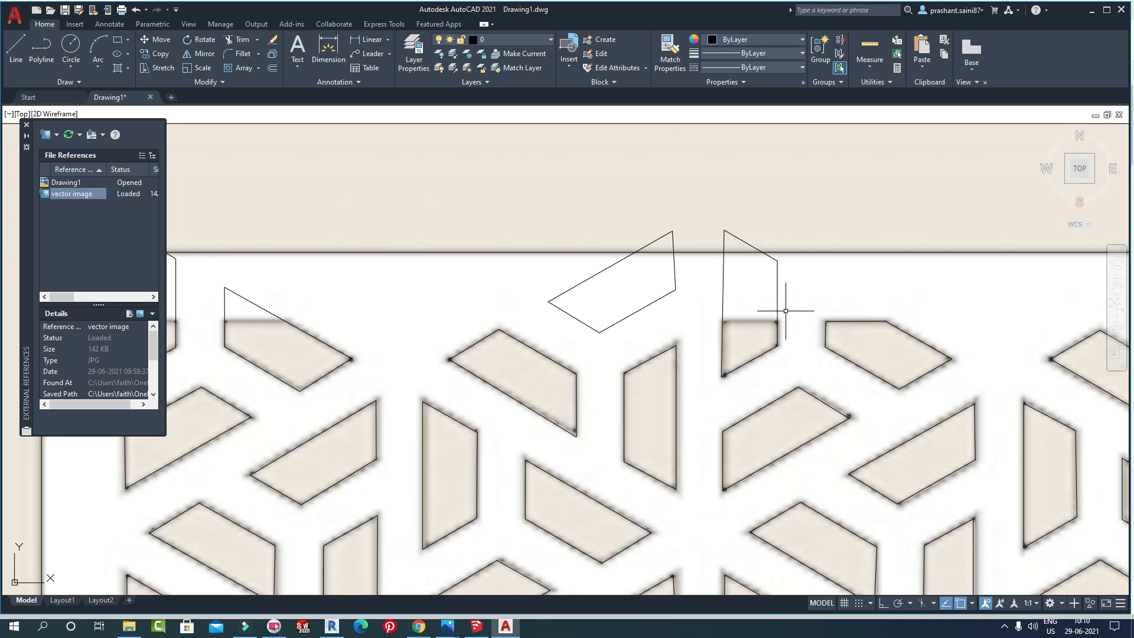
scroll(783, 312, "up", 4)
left_click(671, 362)
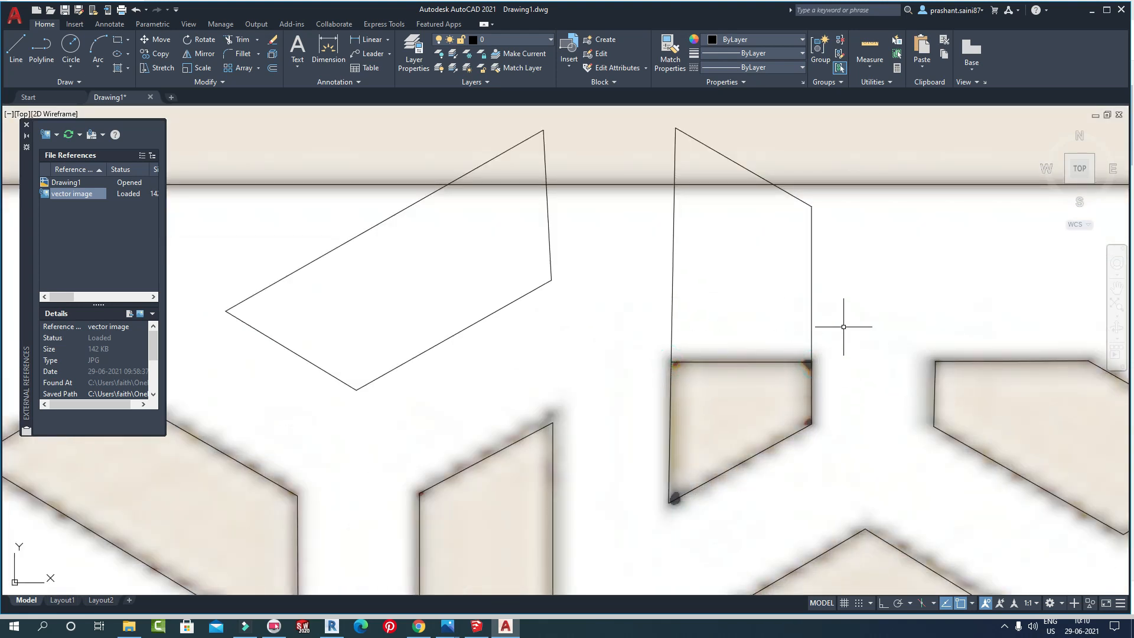
left_click(837, 316)
left_click(643, 261)
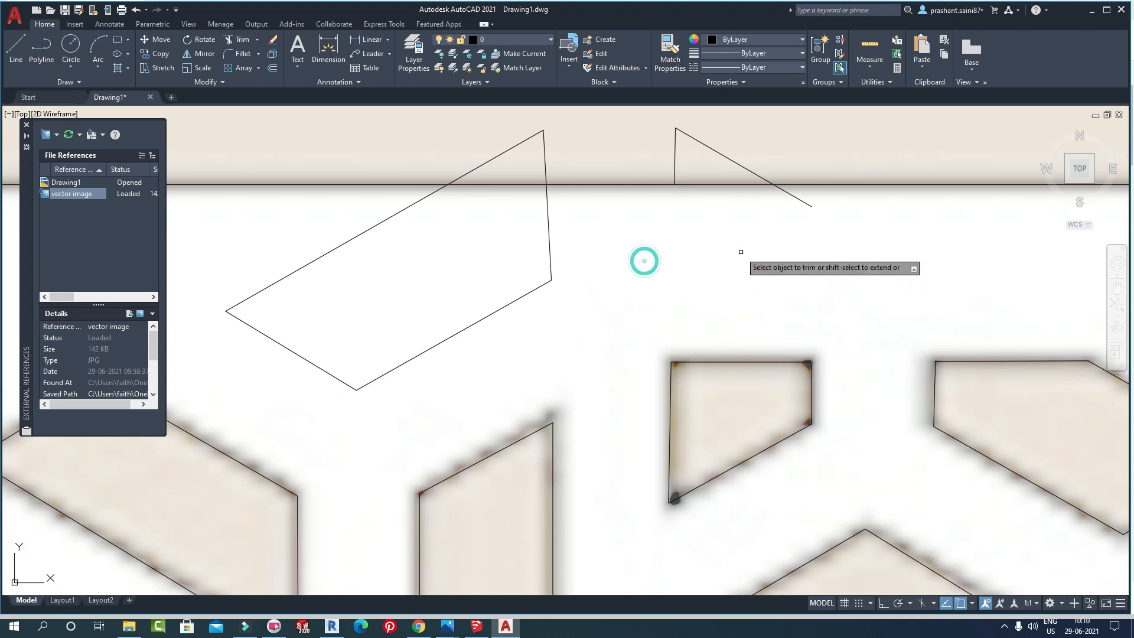
left_click(747, 140)
left_click(657, 135)
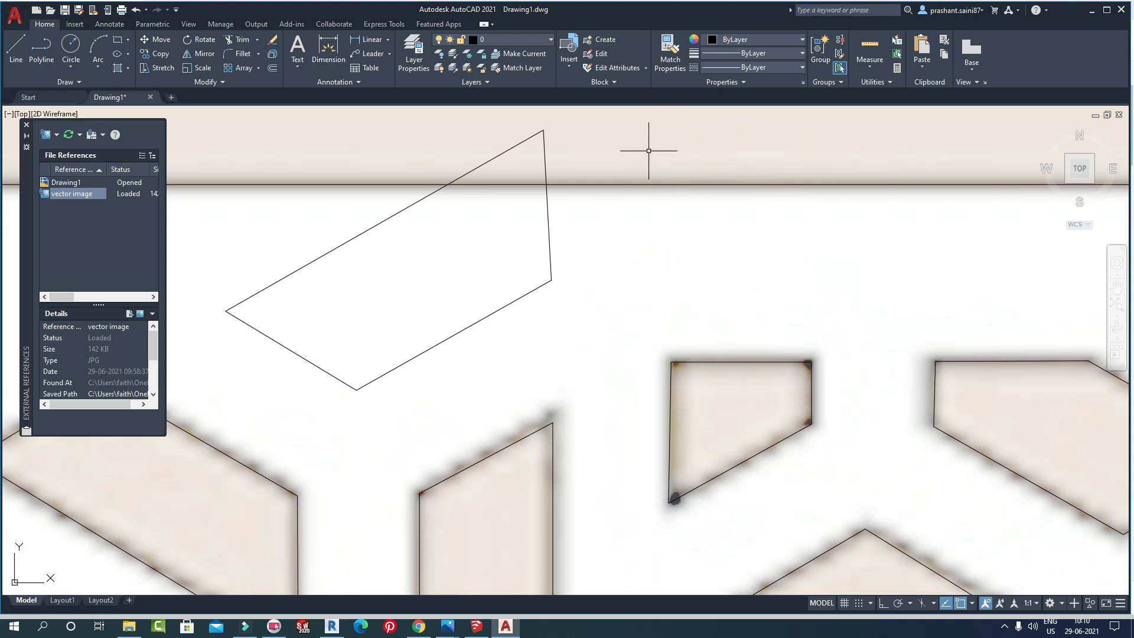
- Delete the surplus slanted trapezoid above the second column that matches no cutout
middle_click_drag(590, 242, 762, 249)
left_click(754, 363)
left_click(401, 249)
key("Delete")
scroll(405, 299, "down", 4)
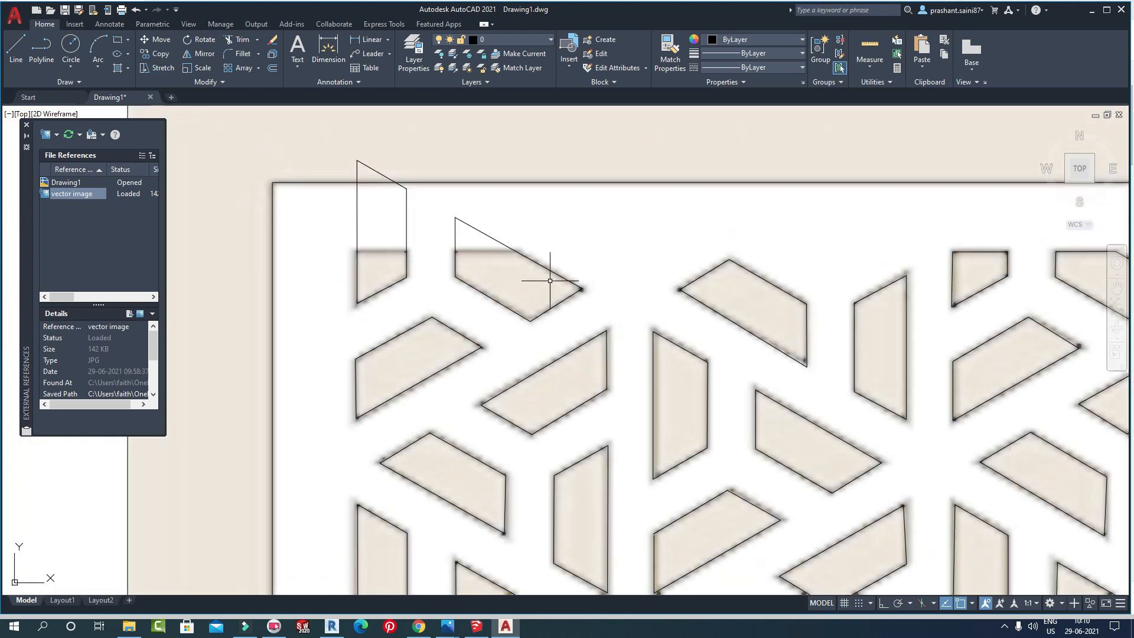
- Draw a line along the flat upper edge of the first column's slanted top-row cutout and trim away the outline above it
scroll(487, 247, "up", 4)
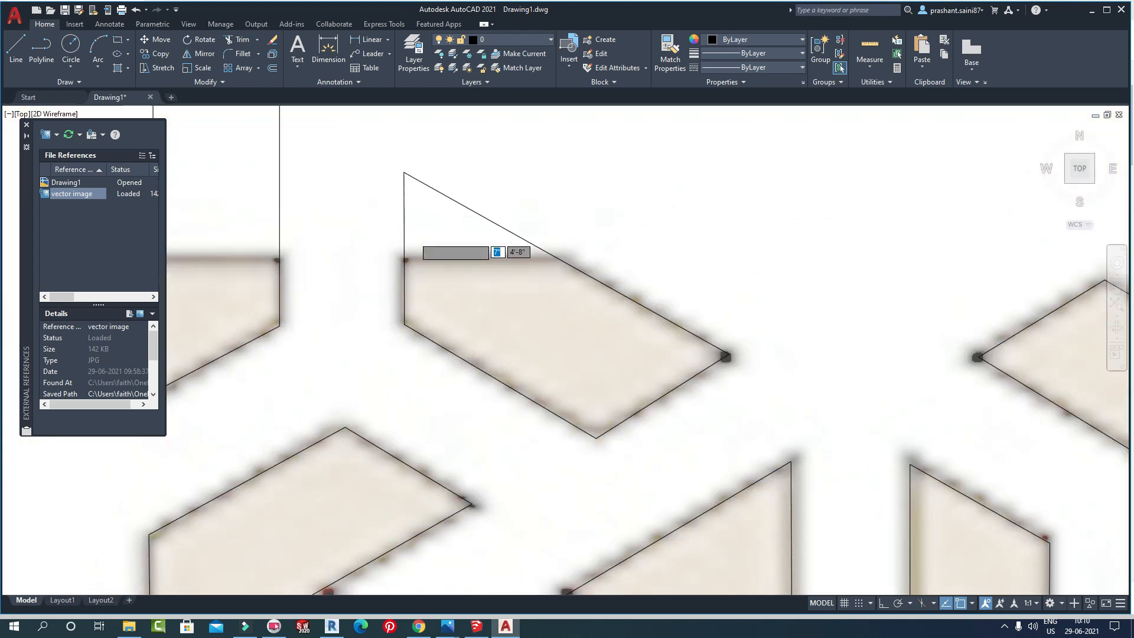
scroll(413, 242, "up", 3)
left_click(389, 300)
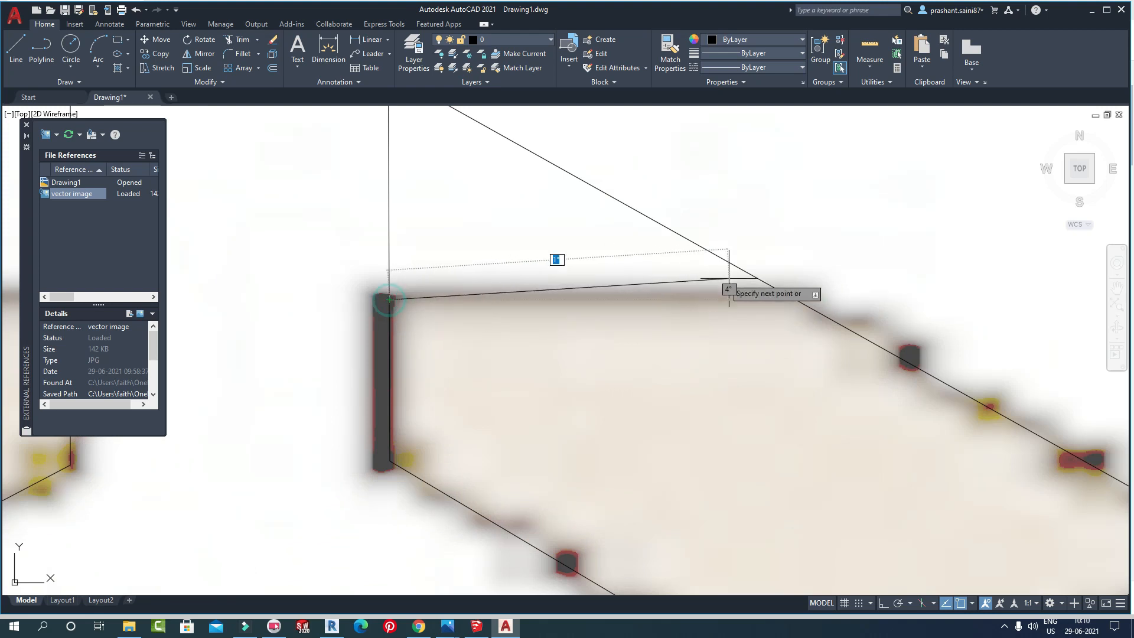
left_click(786, 293)
scroll(777, 280, "down", 5)
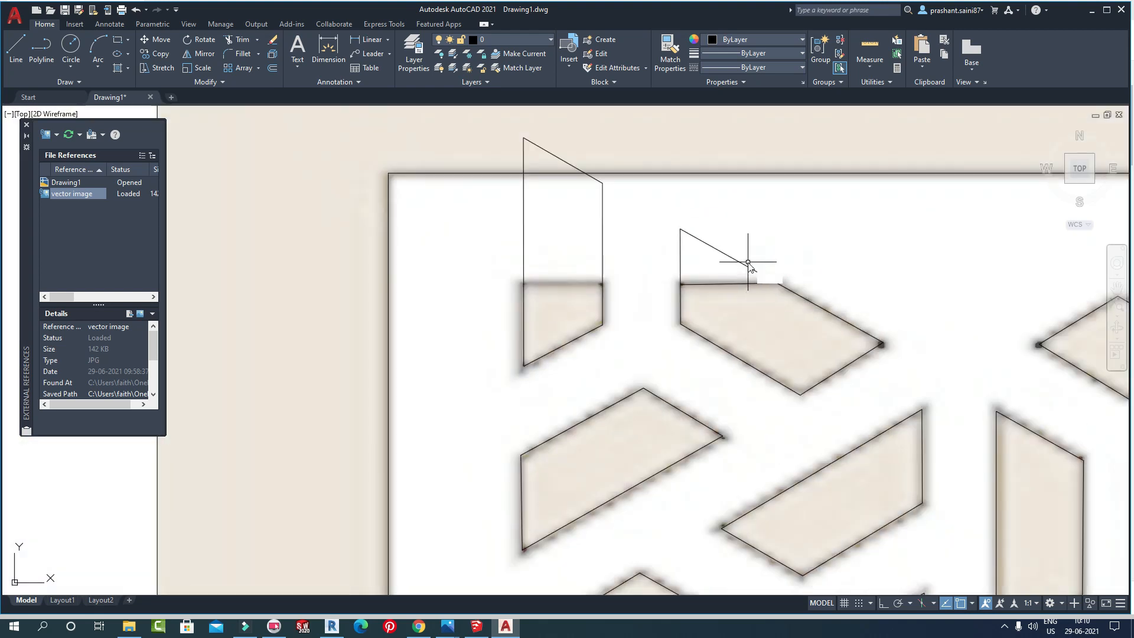
key("Escape")
middle_click_drag(653, 258, 728, 294)
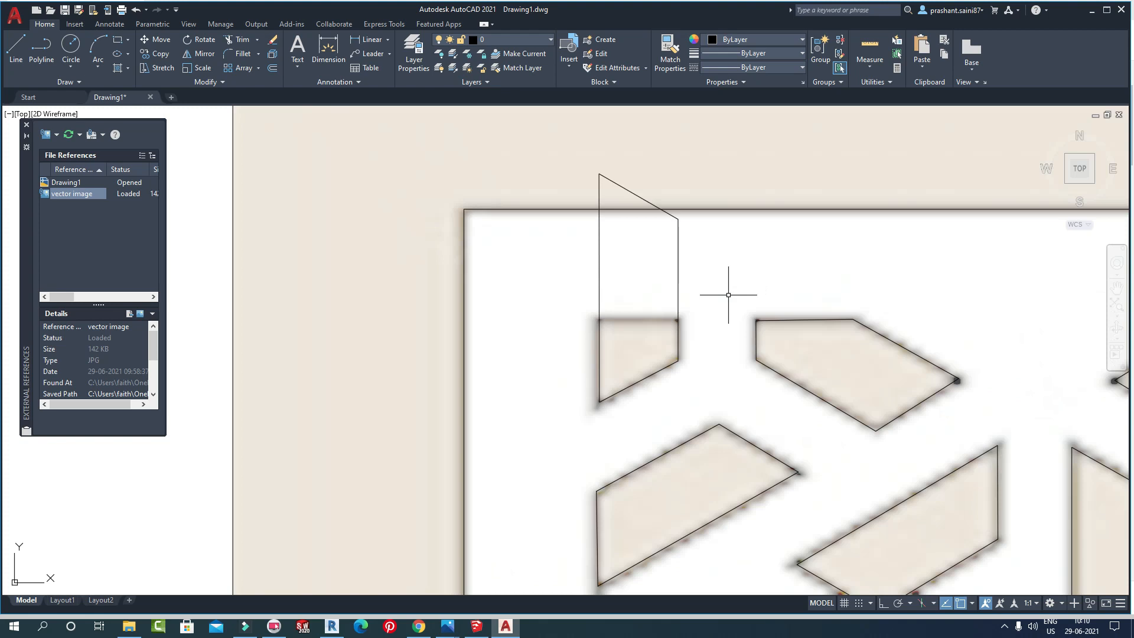
- Draw a line across the top of the first column's upright top-row cutout and remove the leftover outline above it
scroll(659, 323, "up", 4)
scroll(555, 307, "up", 3)
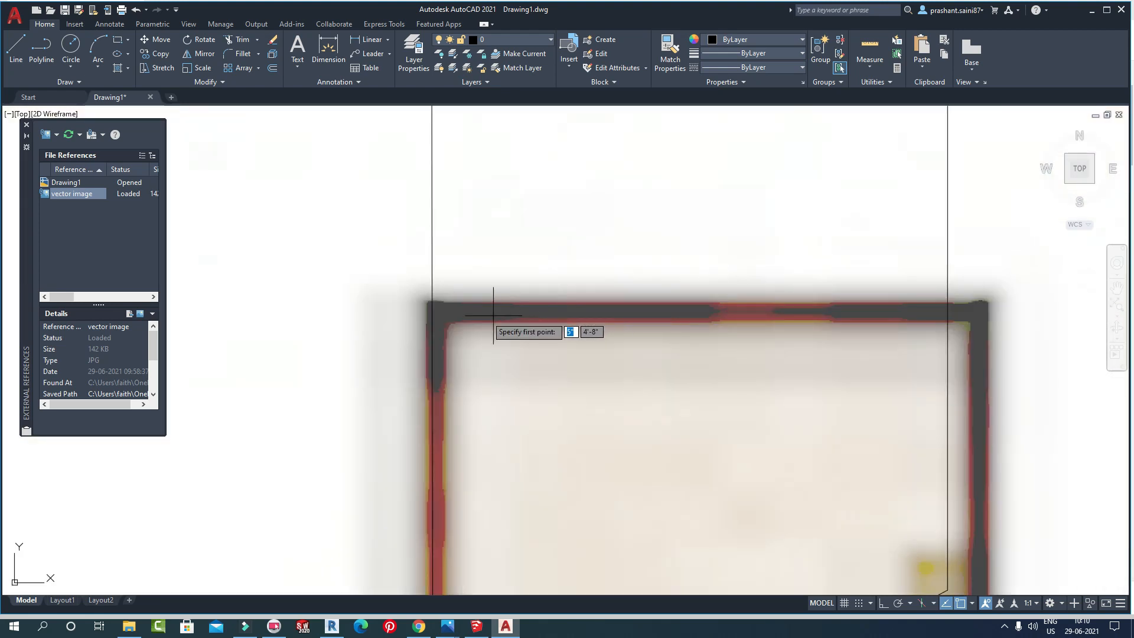
left_click(432, 306)
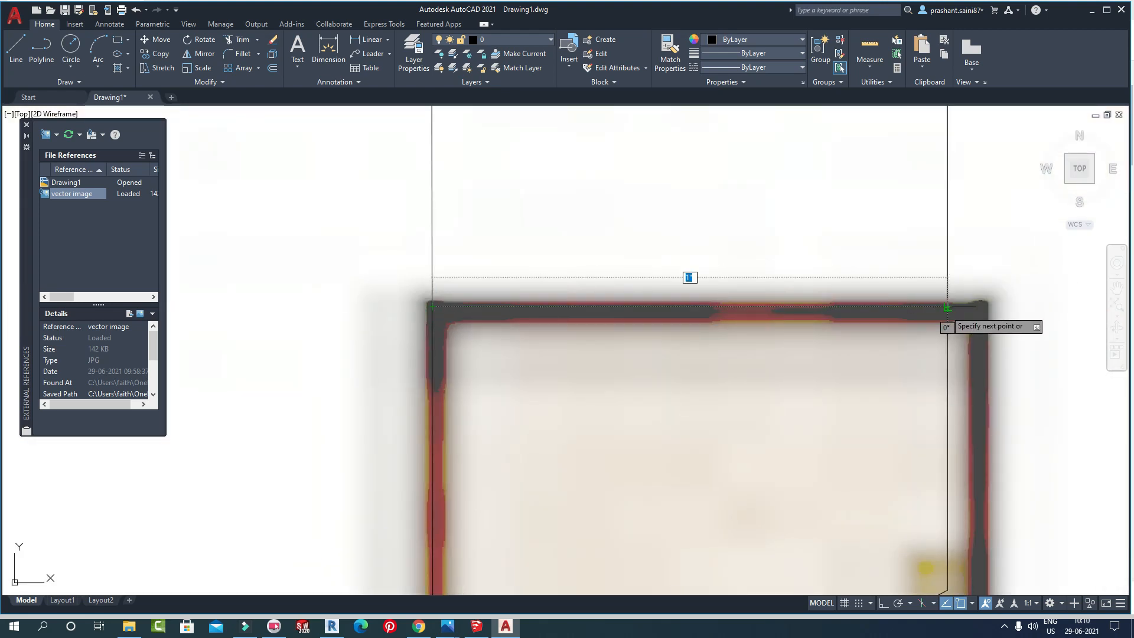
left_click(946, 305)
scroll(947, 305, "down", 2)
scroll(946, 306, "down", 5)
left_click(944, 254)
left_click(865, 248)
key("Escape")
scroll(898, 177, "up", 4)
left_click_drag(923, 183, 766, 158)
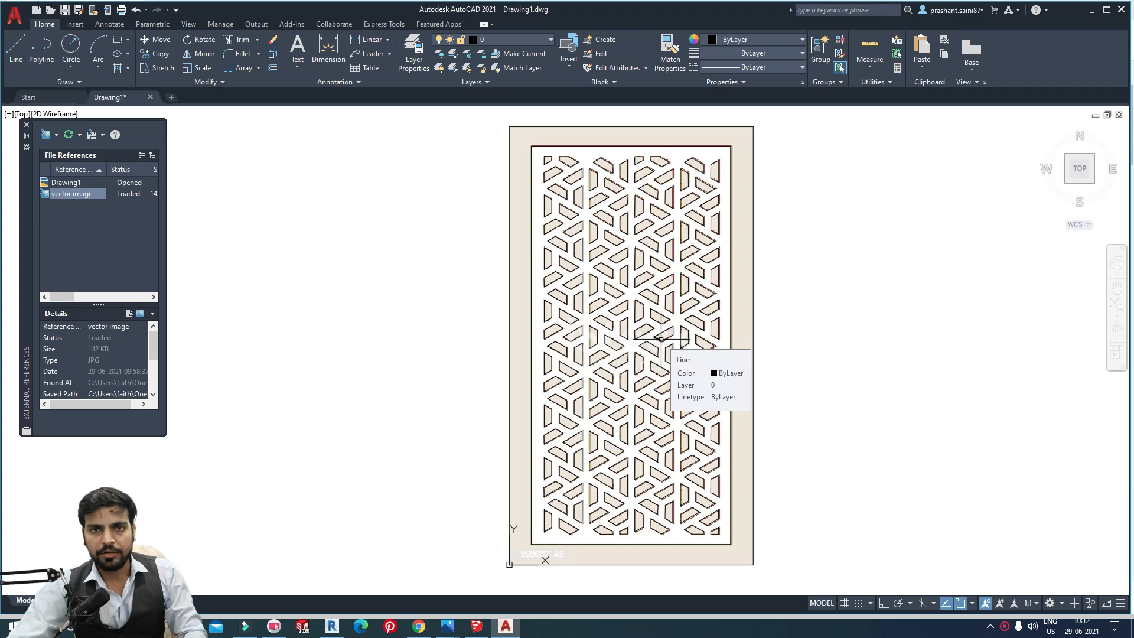
- Delete the attached reference image from behind the traced lattice
mouse_move(716, 325)
middle_mouse_down()
mouse_move(706, 315)
mouse_move(711, 330)
middle_mouse_up()
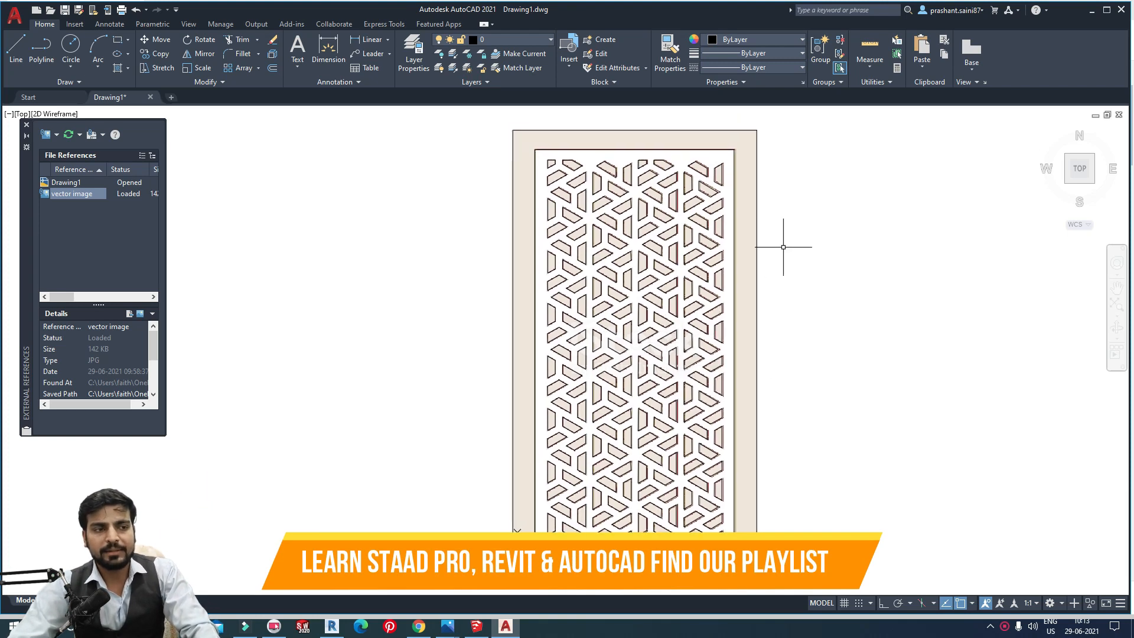
left_click(775, 198)
left_click(753, 176)
key("Delete")
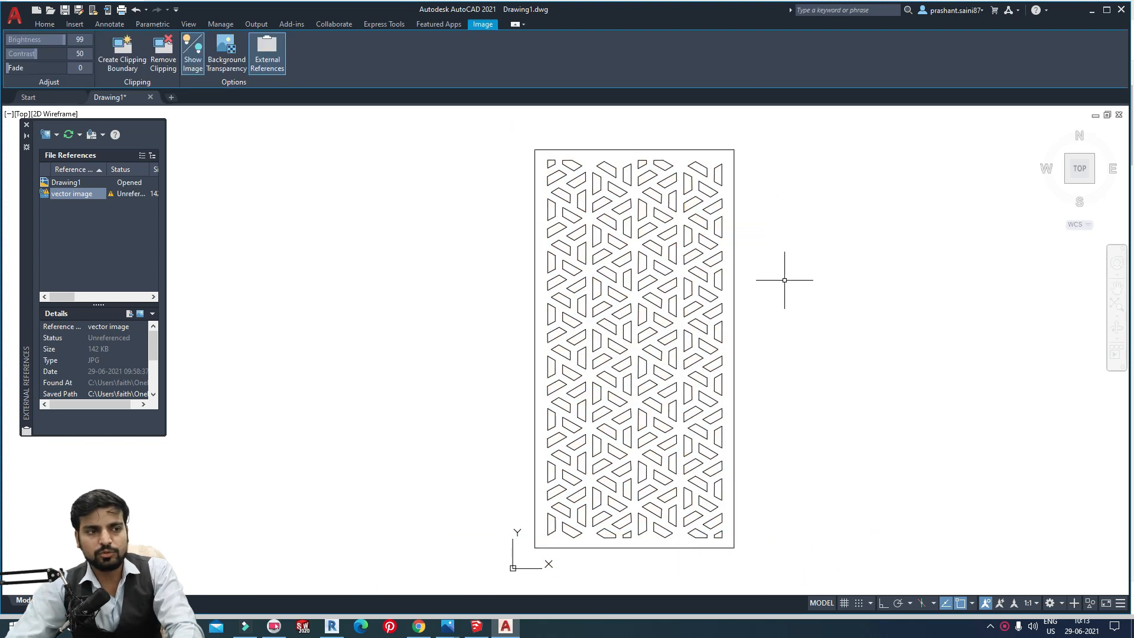
- Join the lines of the whole lattice drawing, including the outer frame
middle_click_drag(790, 278, 790, 262)
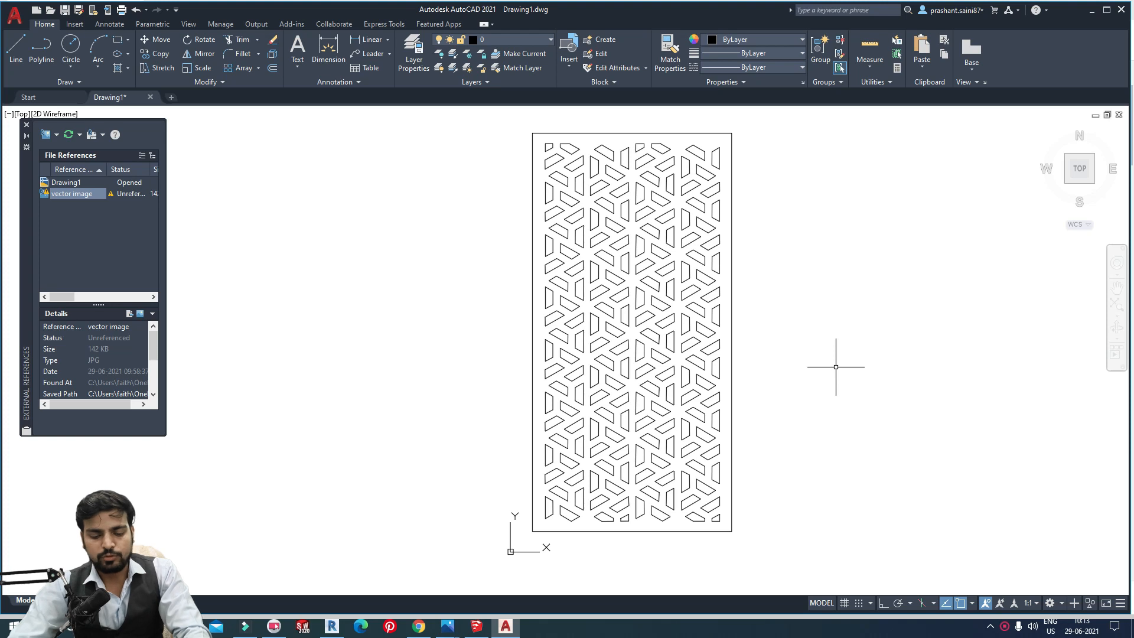
left_click(774, 562)
left_click(450, 124)
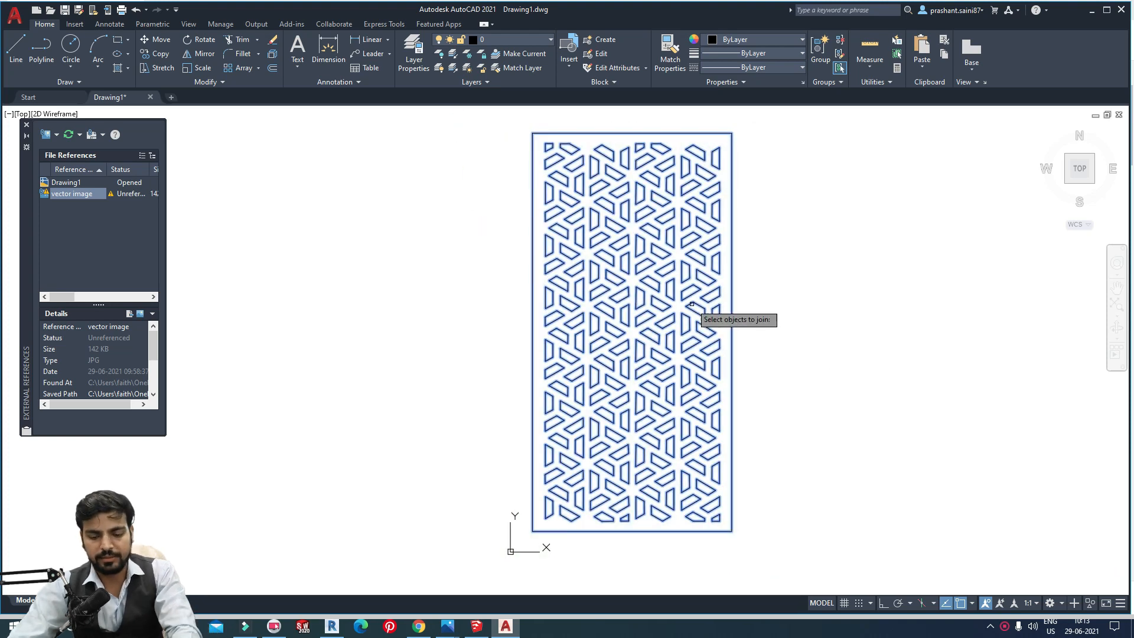
key("Return")
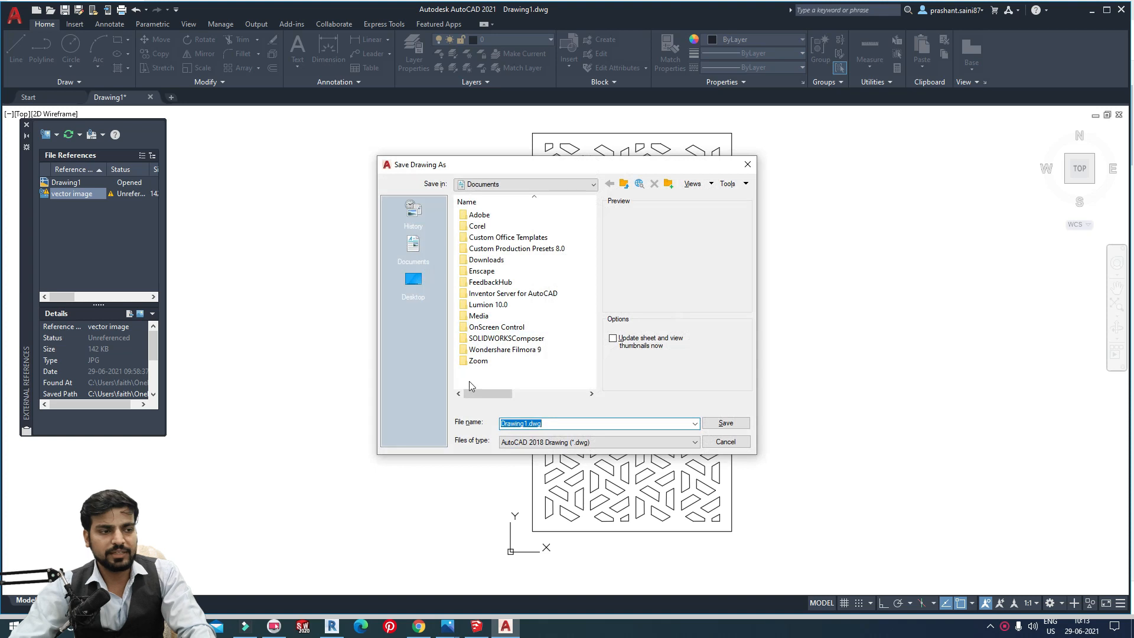
- Save the drawing in the Documents folder under the file name vector jali
left_click(414, 244)
double_click(553, 425)
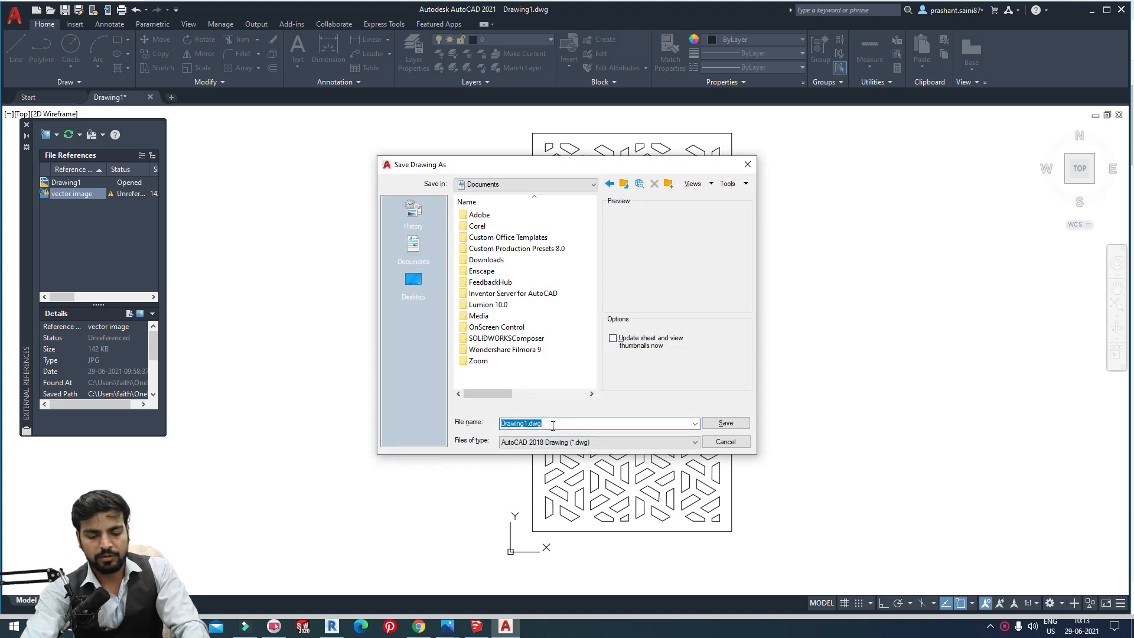
type("vector")
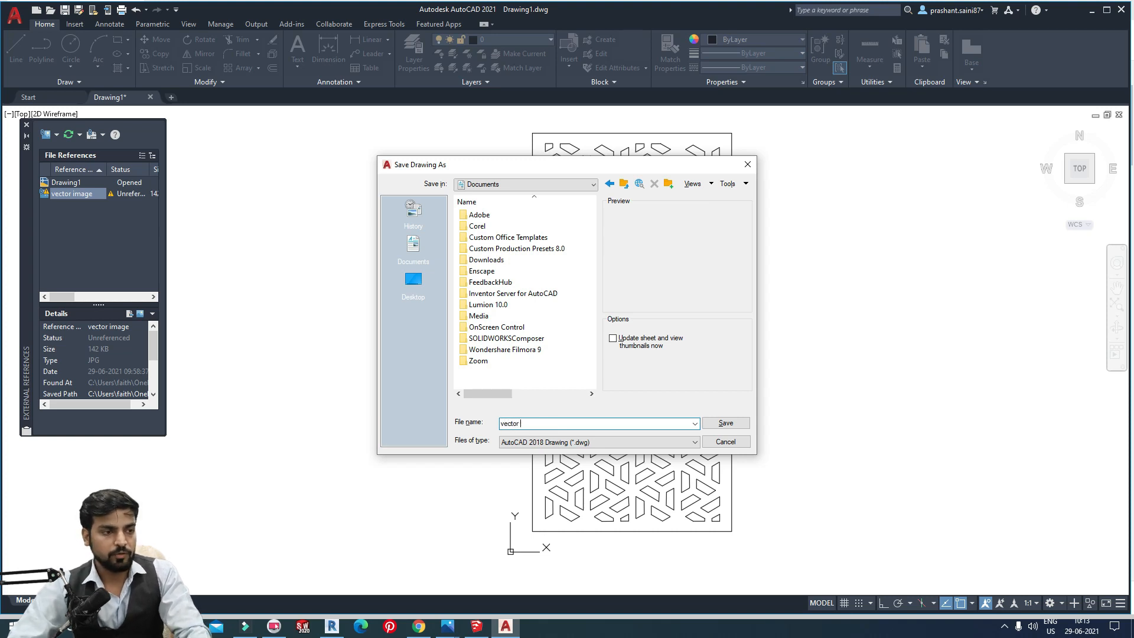
key("Return")
middle_click_drag(790, 337, 671, 340)
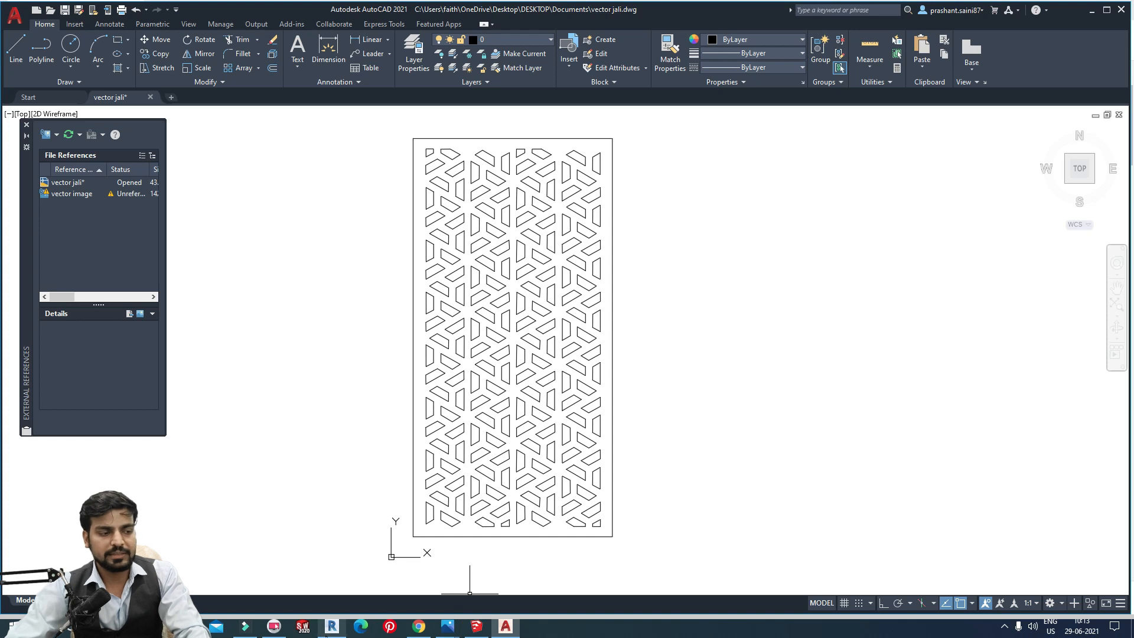
- Switch to Revit and bring the end of the wall into close view in the 3D model
left_click(332, 626)
middle_click_drag(532, 184, 508, 306, "shift")
scroll(656, 319, "up", 4)
middle_click_drag(655, 320, 630, 334, "shift")
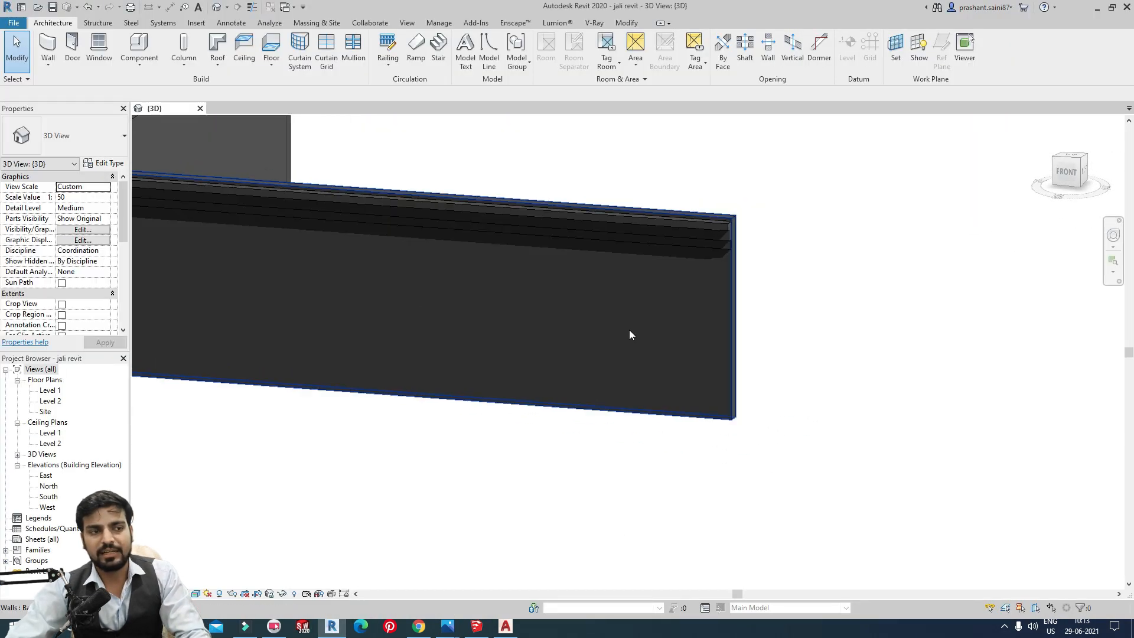
scroll(630, 334, "up", 3)
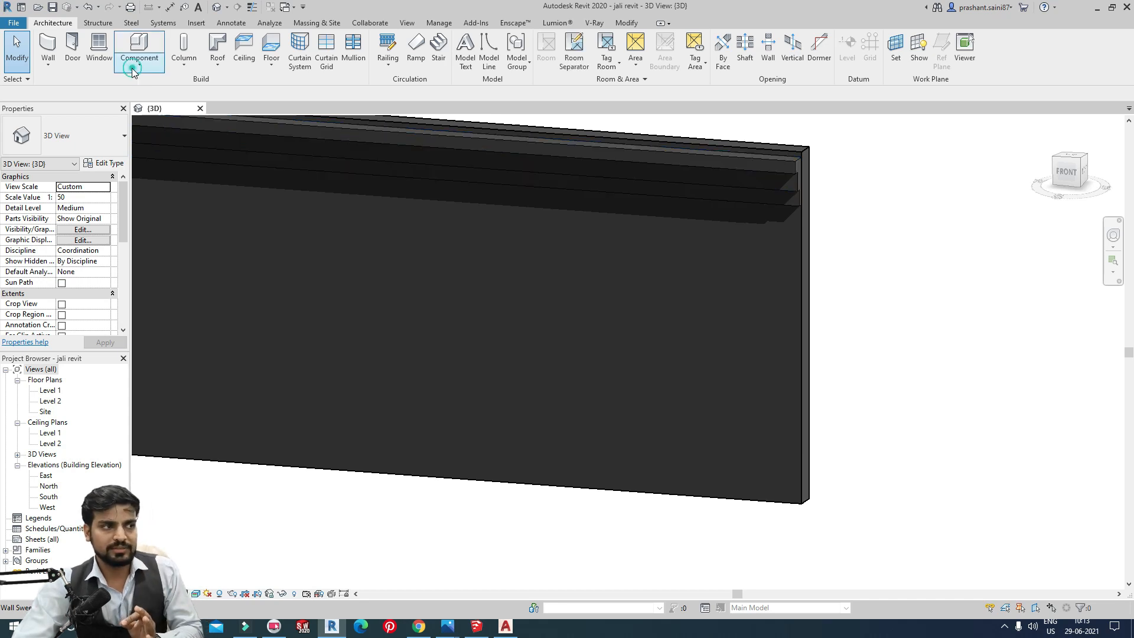
- Start creating a new family file
left_click(139, 59)
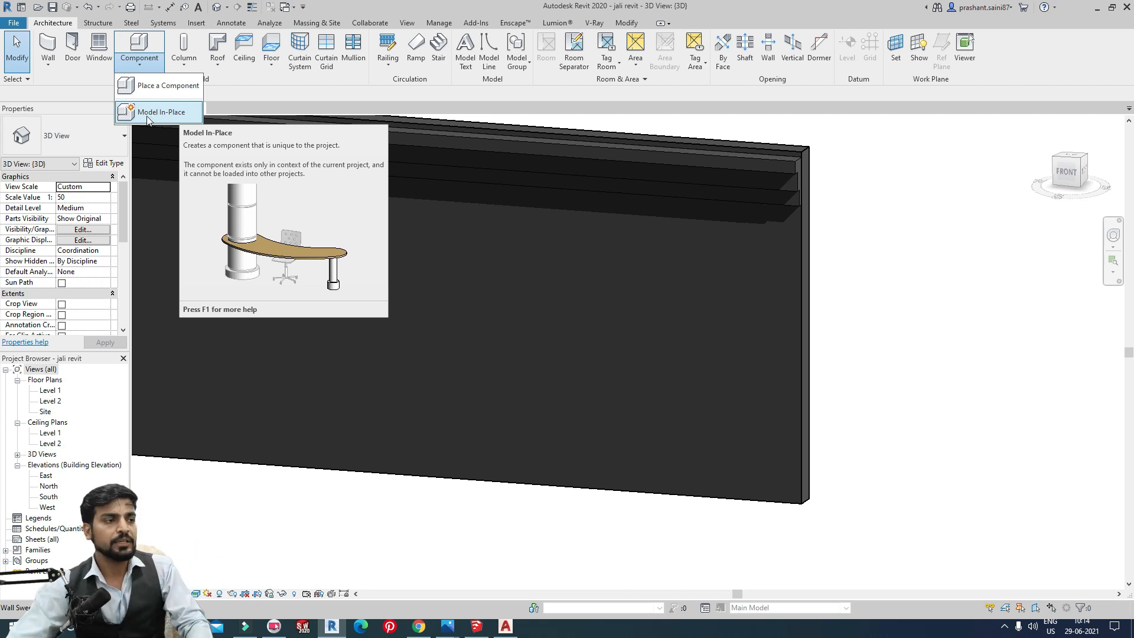
left_click(14, 24)
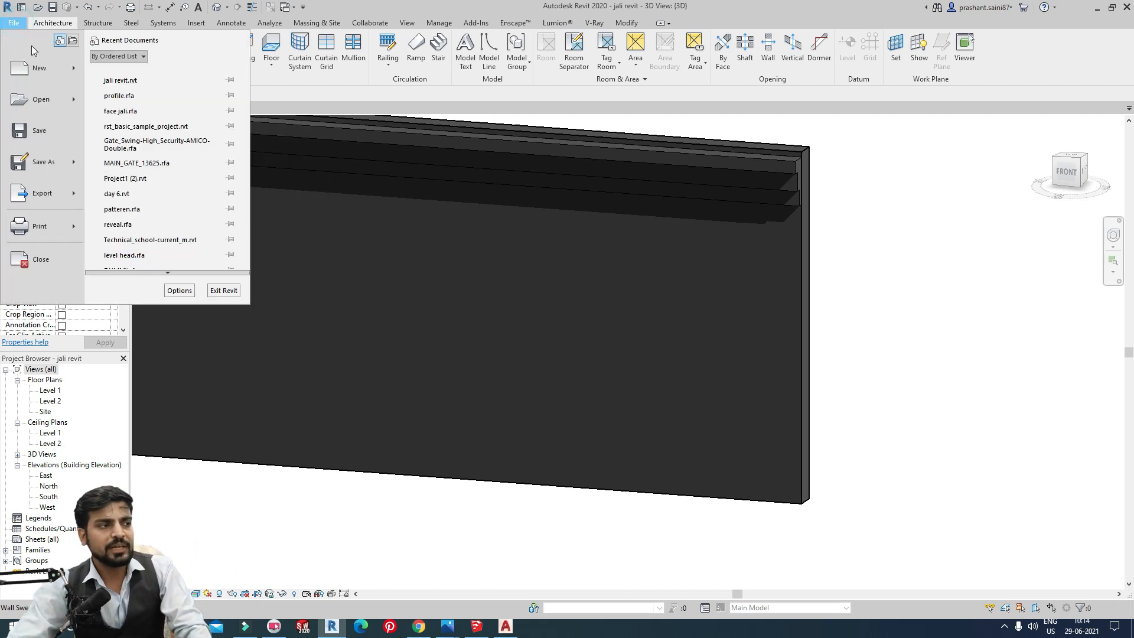
mouse_move(56, 68)
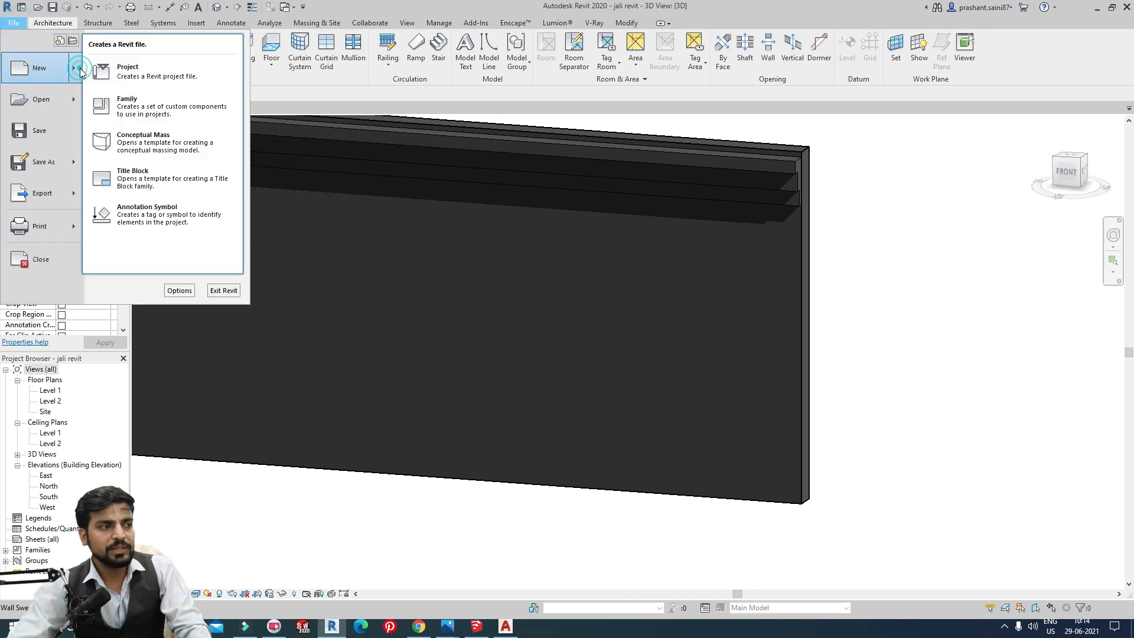
left_click(154, 113)
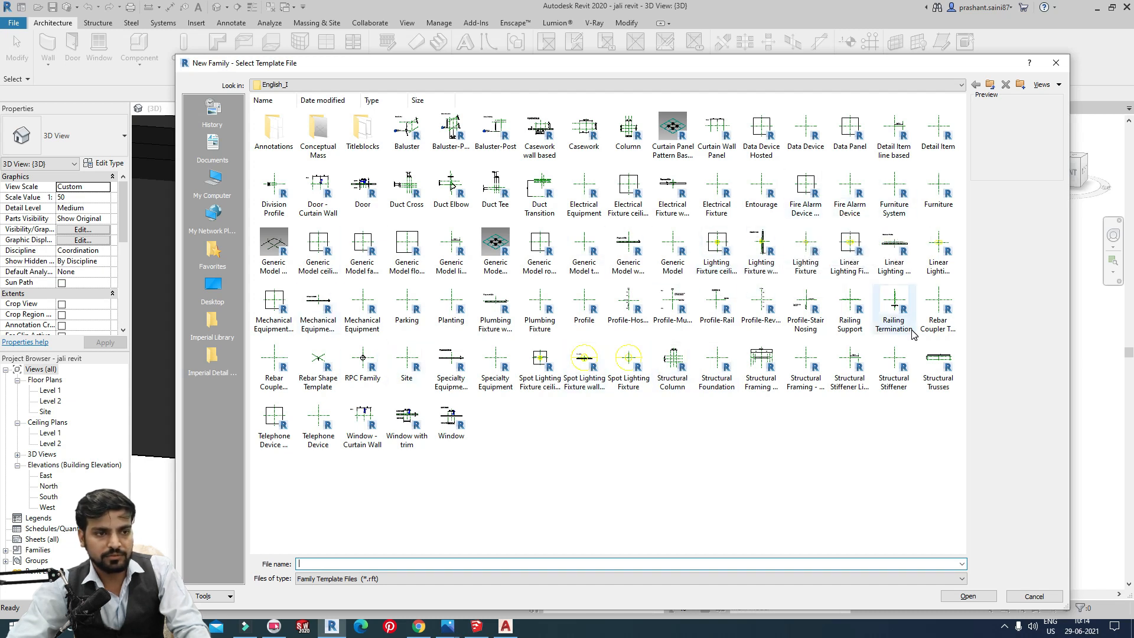
- Create the new family from the Generic Model face based template, browsing the templates in the Details view
left_click(1044, 85)
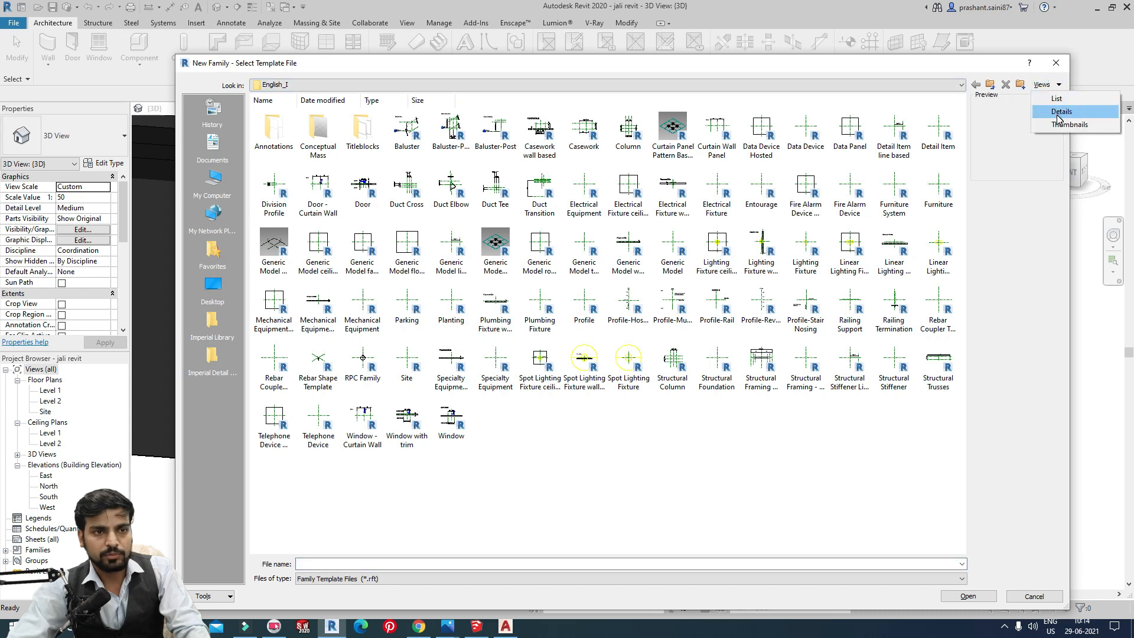
left_click(1047, 111)
scroll(343, 313, "down", 8)
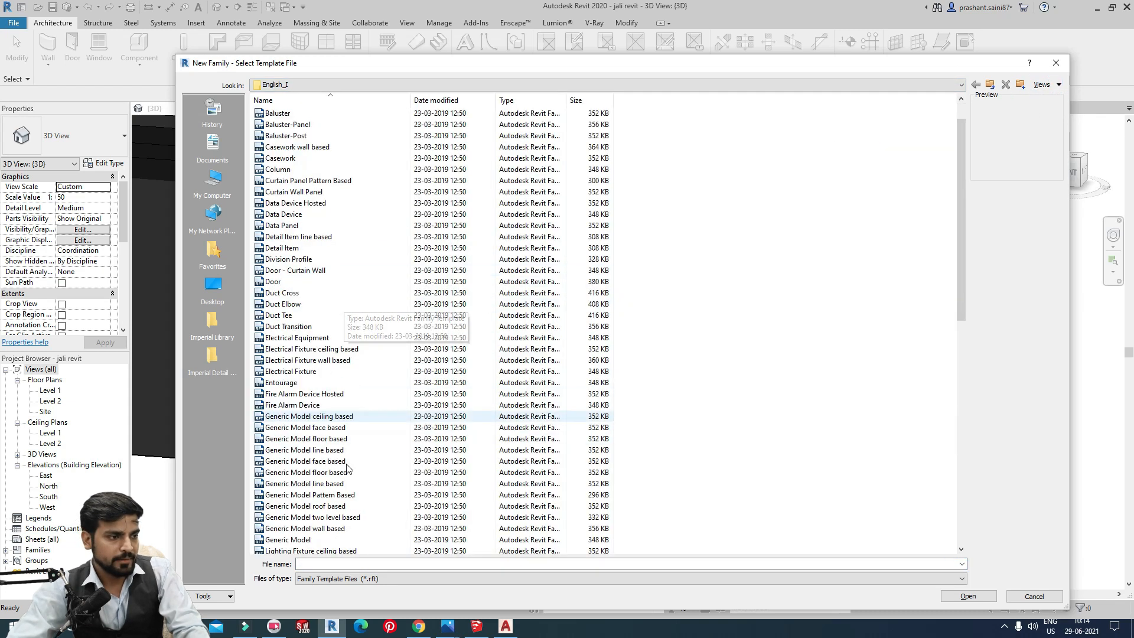
scroll(343, 461, "down", 3)
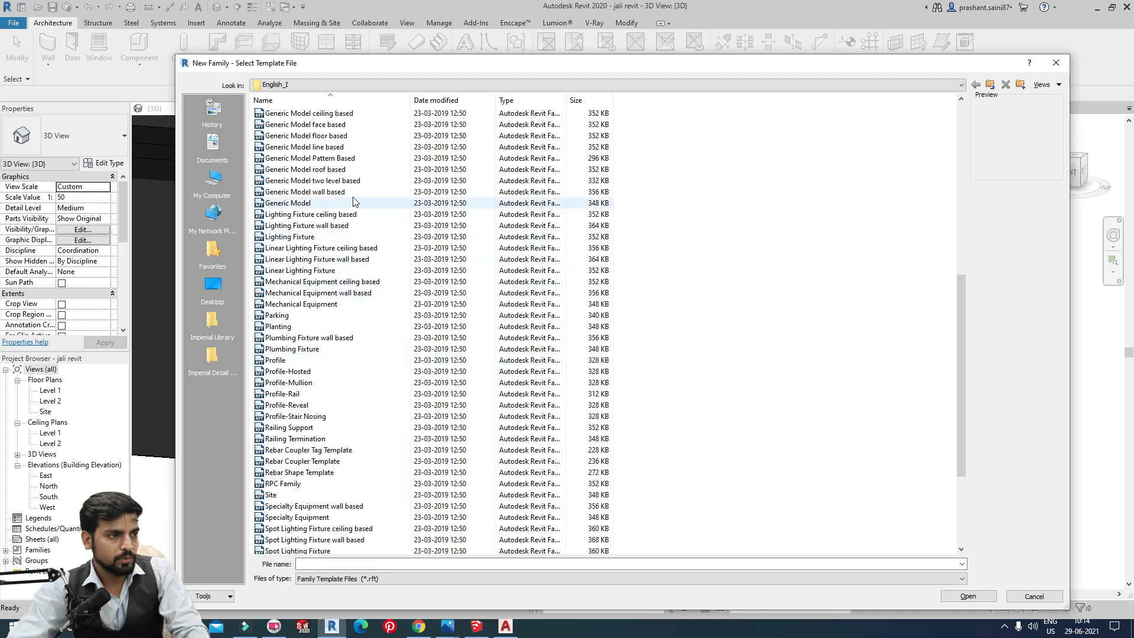
left_click(334, 137)
left_click(326, 125)
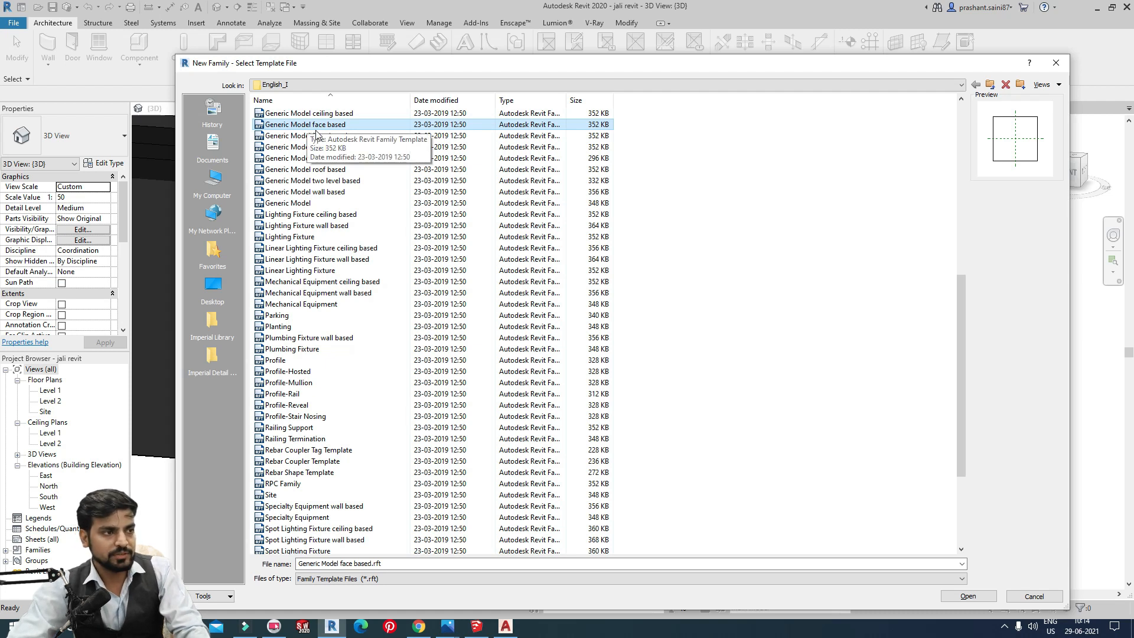
left_click(983, 596)
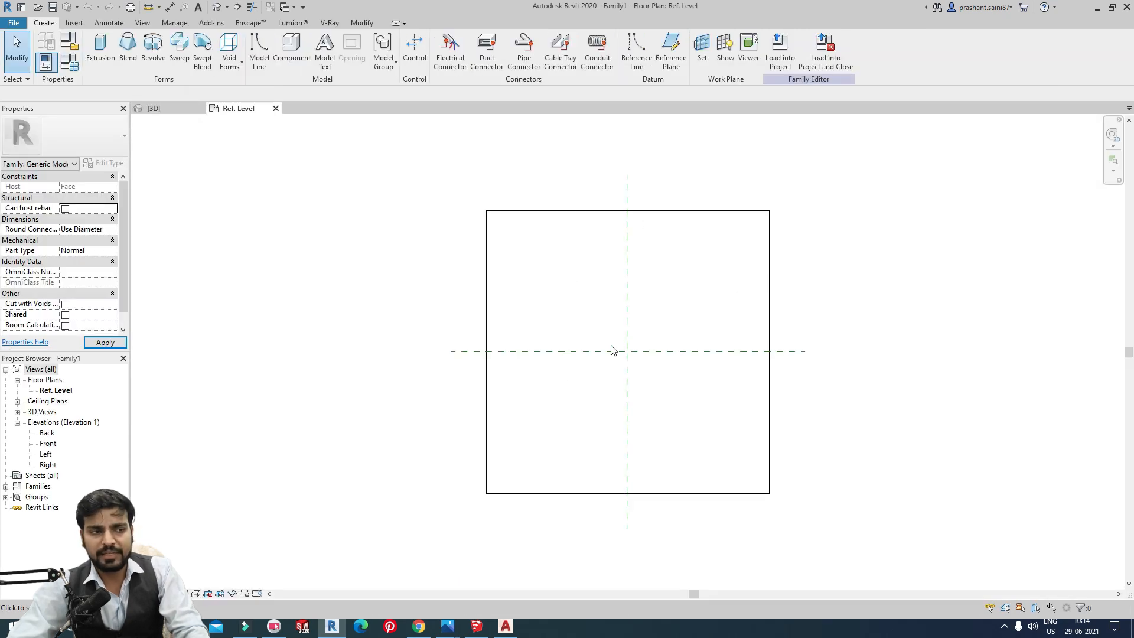
- Try to import vector jali.dwg from the Documents folder with feet as import units and Manual - Origin positioning
middle_click_drag(466, 329, 417, 264)
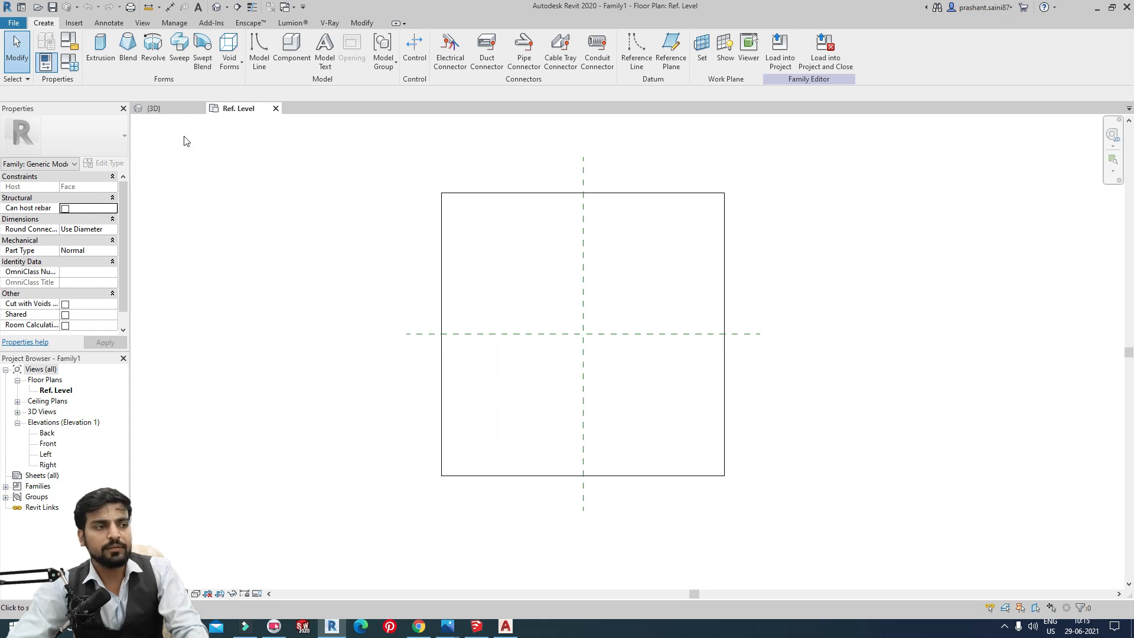
left_click(74, 23)
left_click(286, 58)
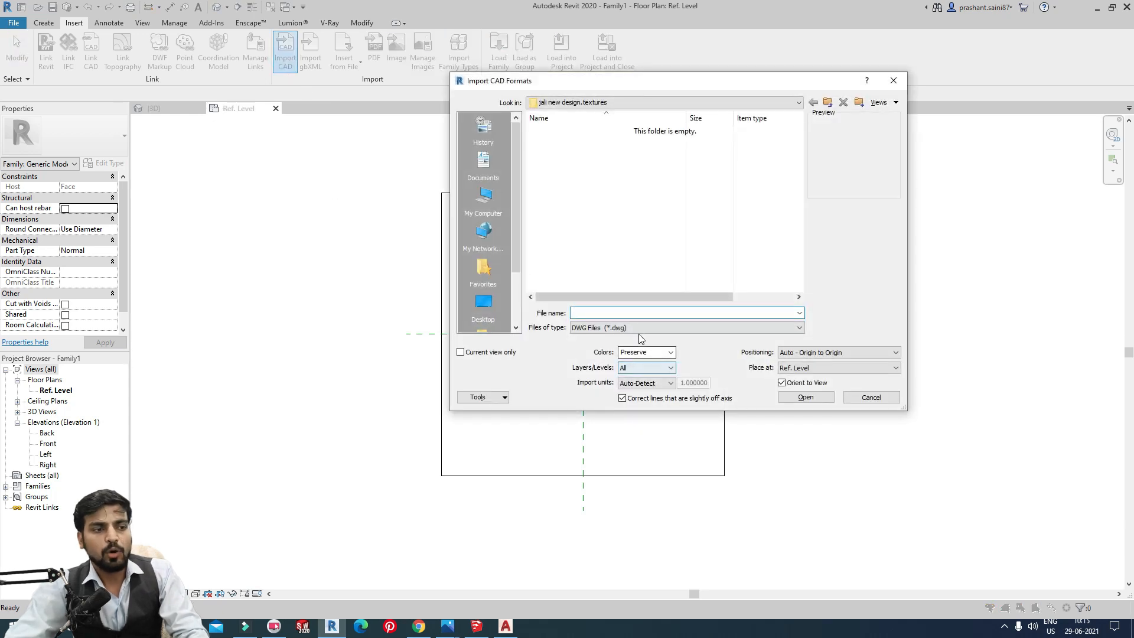
left_click(483, 160)
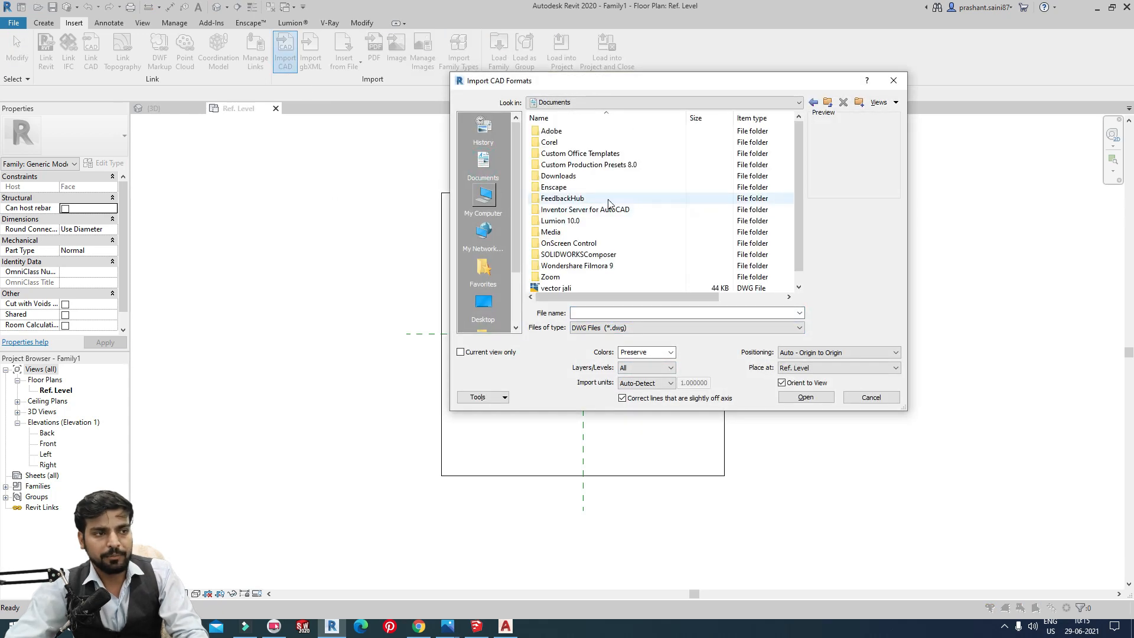
left_click(555, 277)
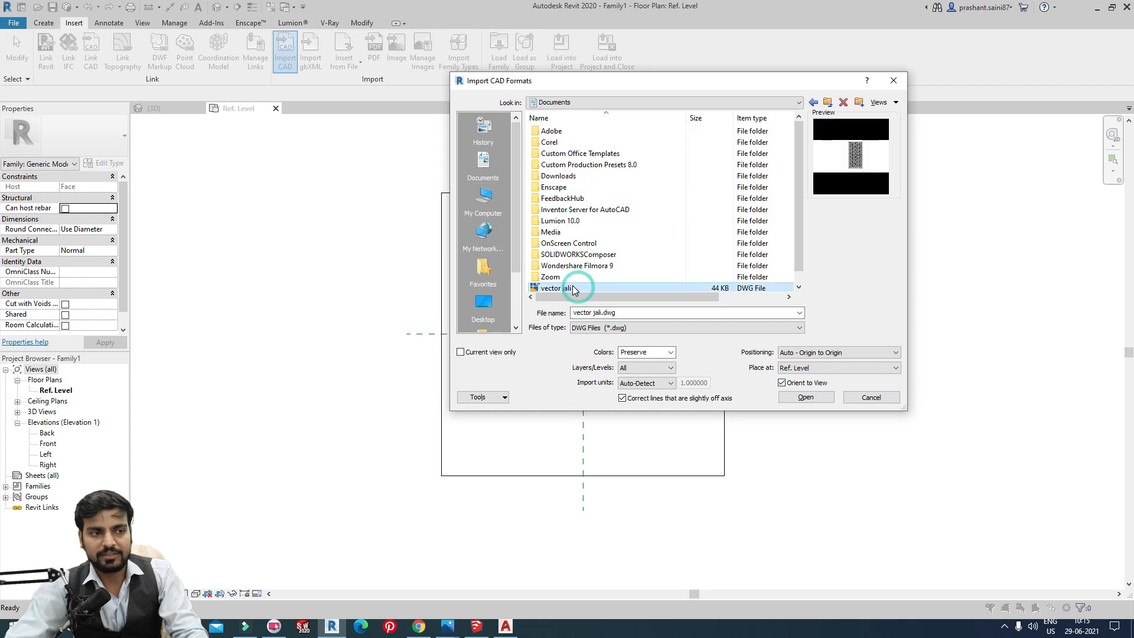
left_click(650, 384)
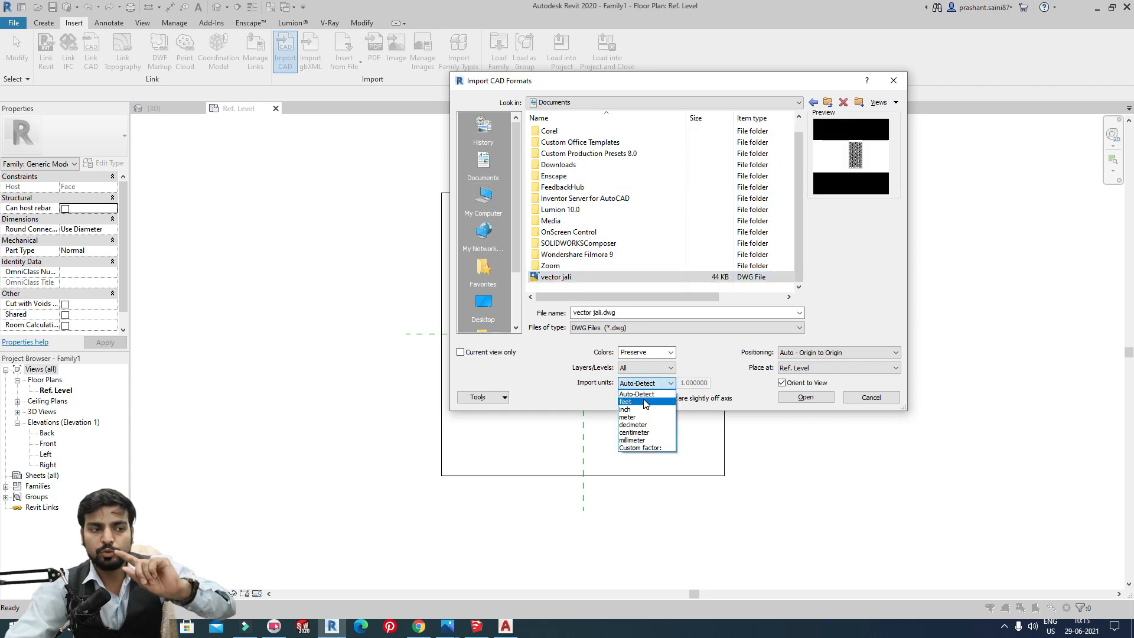
left_click(644, 403)
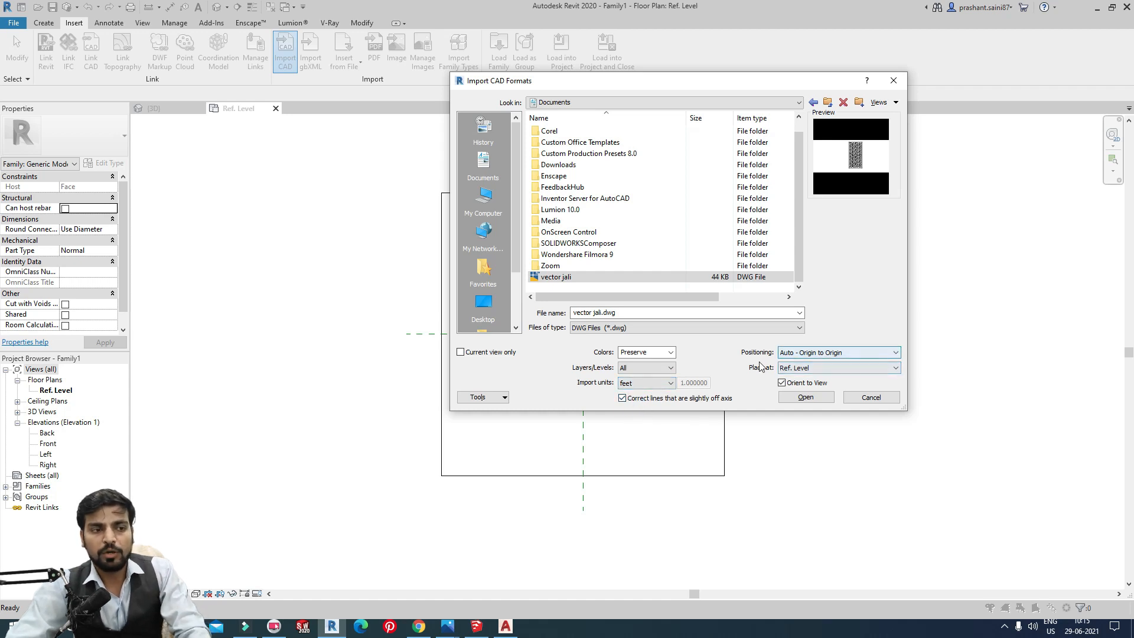
left_click(841, 354)
left_click(802, 380)
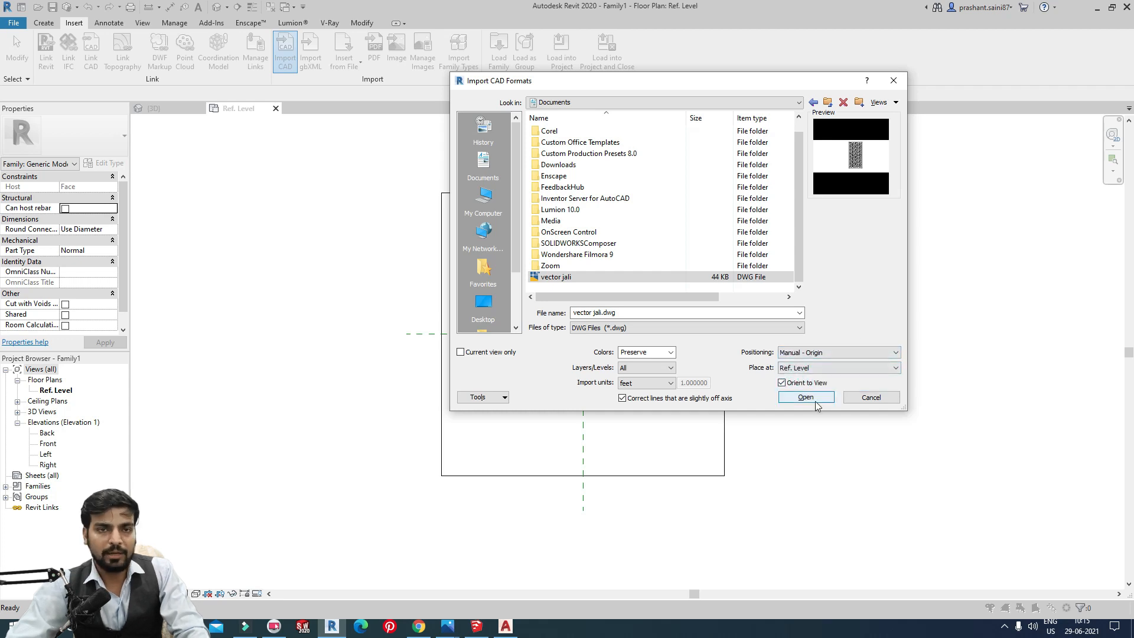
left_click(816, 403)
scroll(395, 549, "down", 1)
scroll(396, 549, "down", 2)
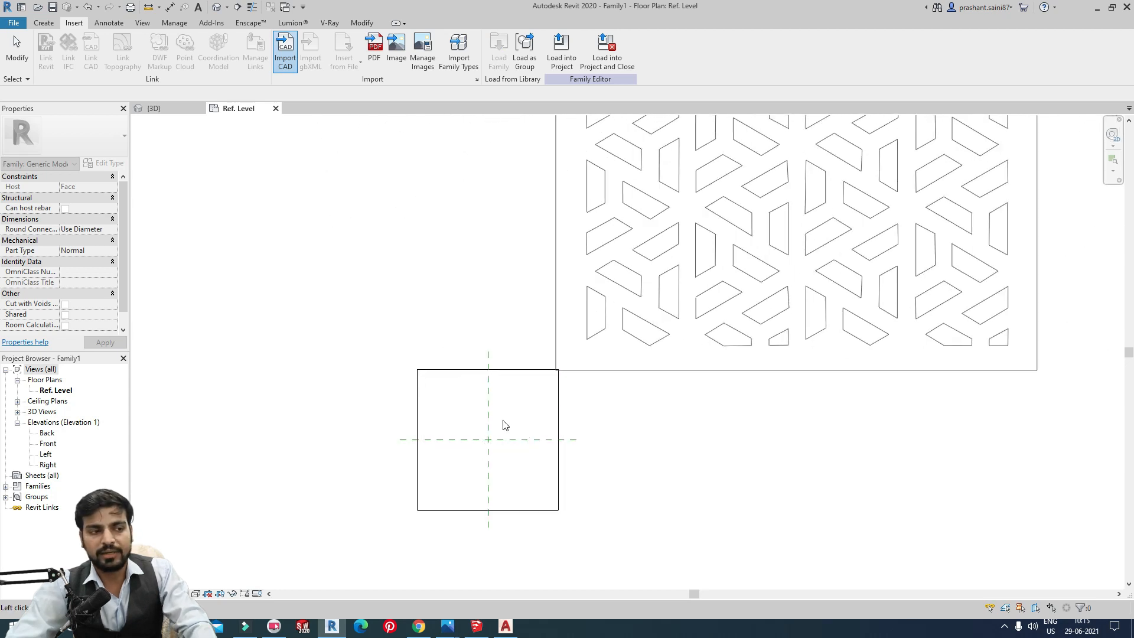
key("Escape")
- Import vector jali.dwg with inch as import units and Manual - Origin positioning, placing it roughly centred on the crossing reference planes
left_click(285, 50)
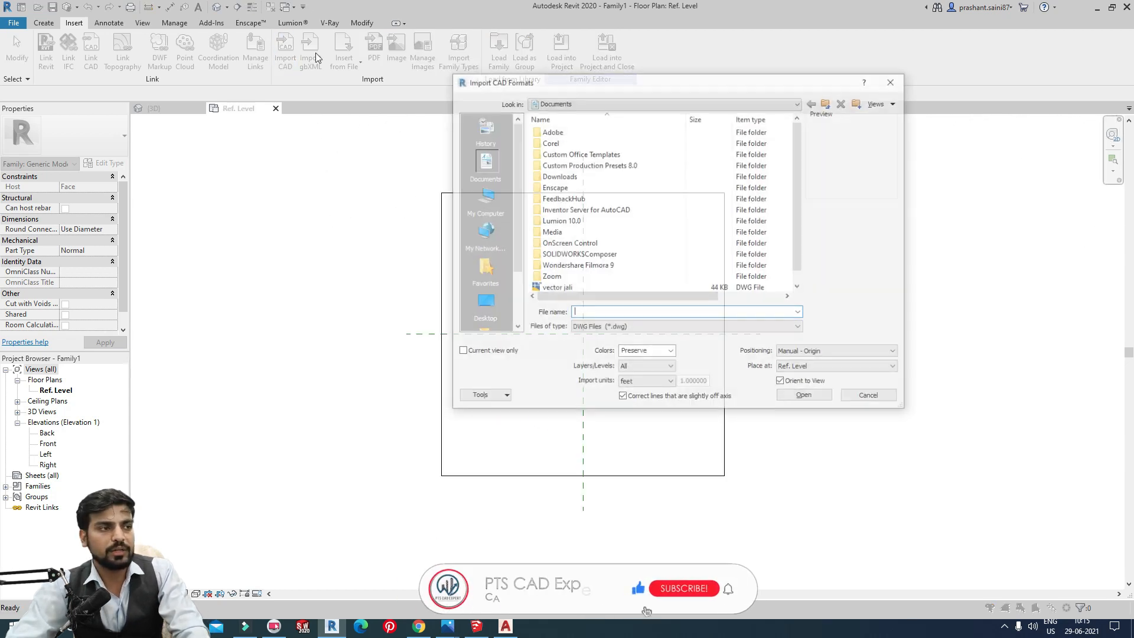
left_click(556, 287)
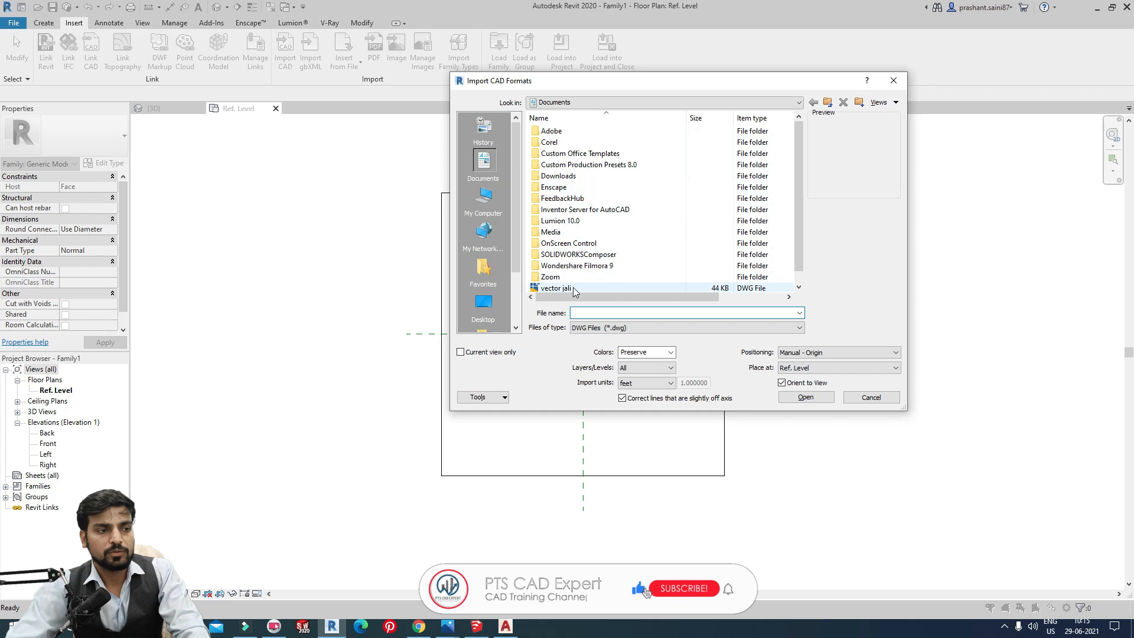
left_click(655, 382)
left_click(633, 405)
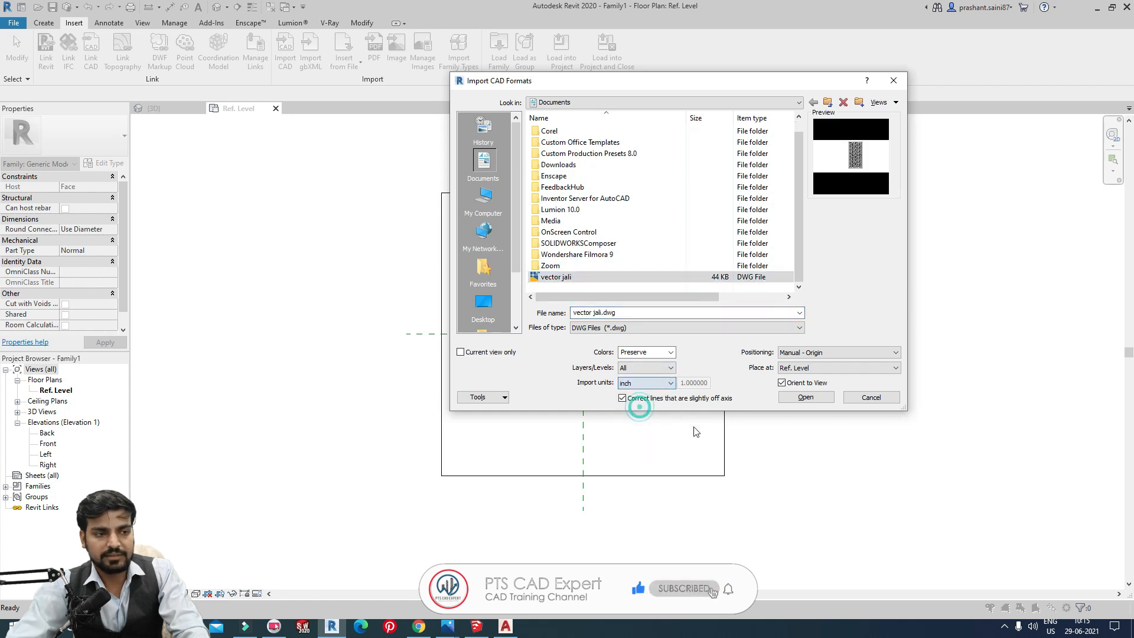
left_click(791, 399)
scroll(537, 436, "up", 2)
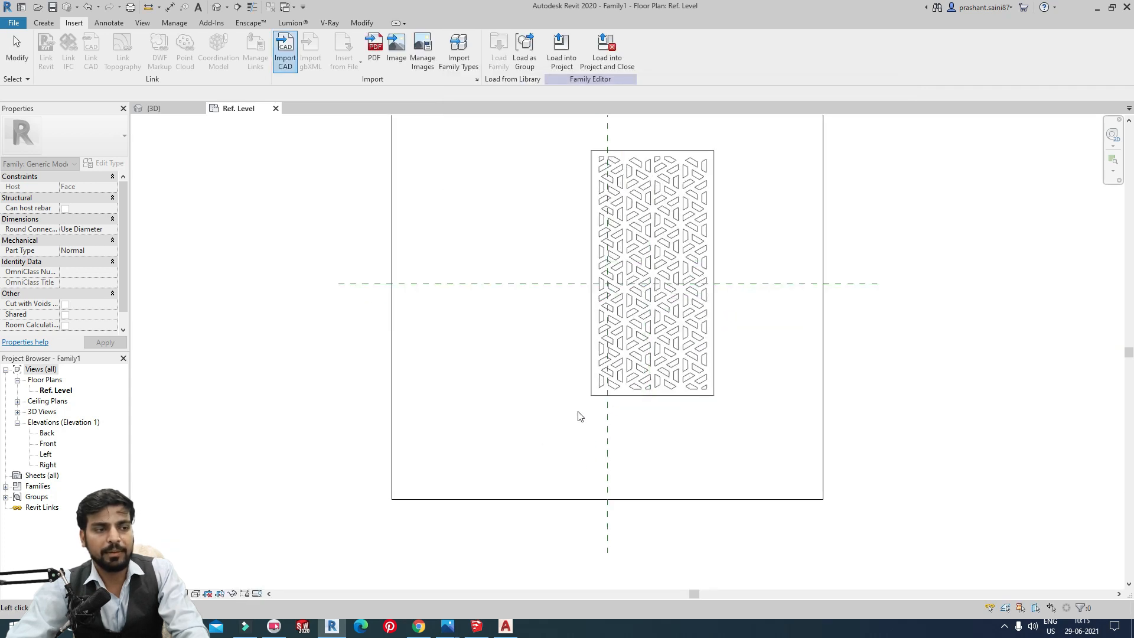
left_click(531, 437)
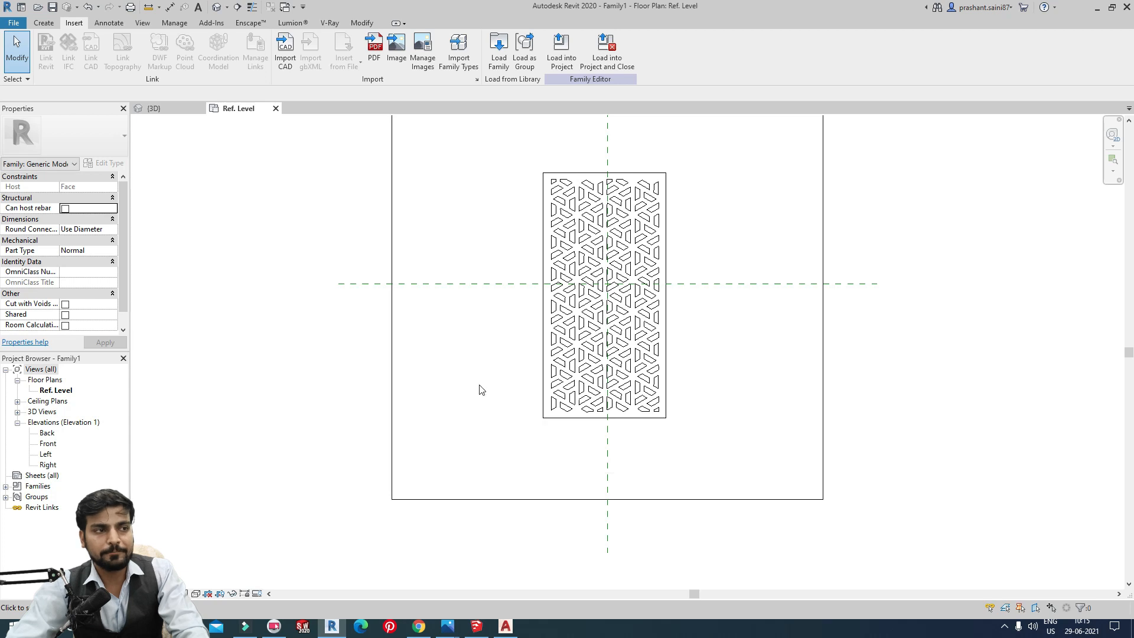
- Explode the imported lattice drawing into separate model lines
scroll(637, 303, "up", 2)
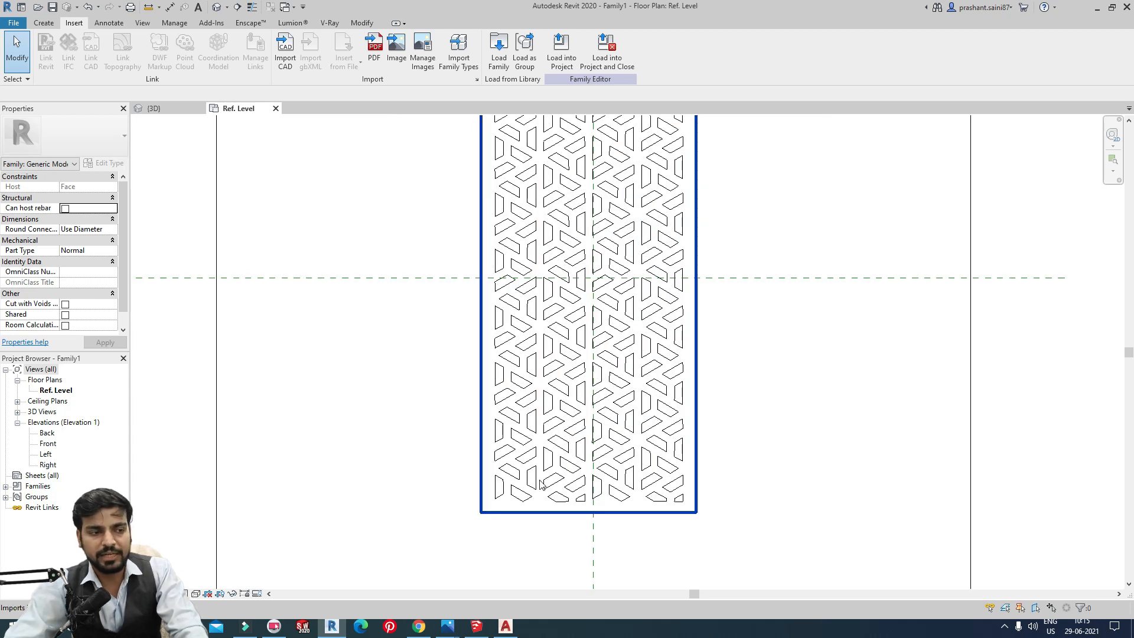
scroll(512, 477, "down", 2)
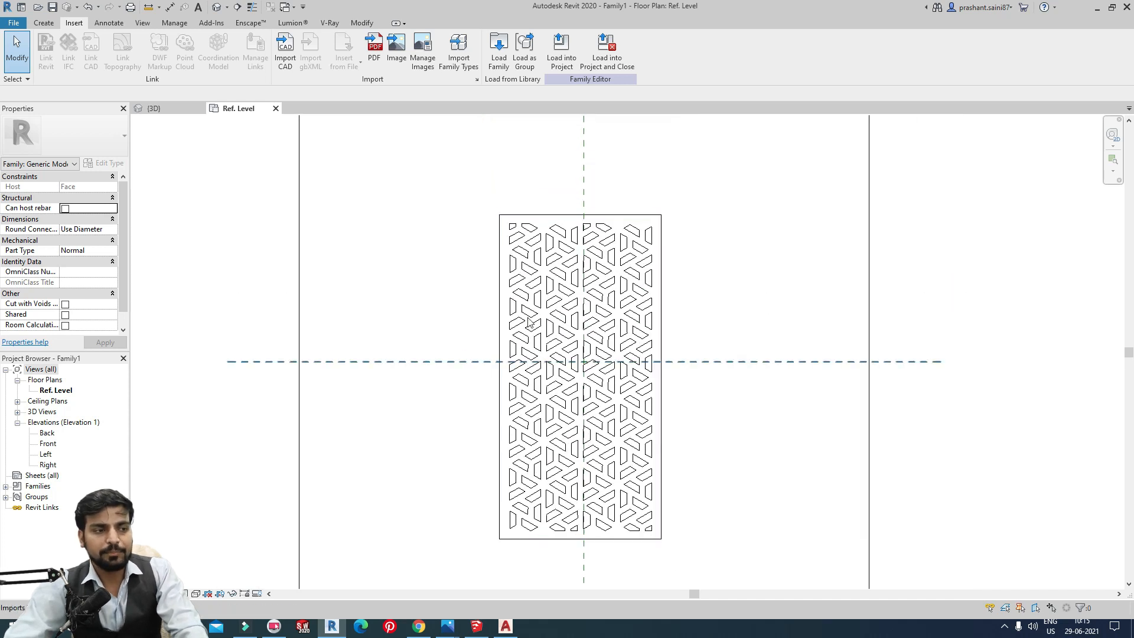
left_click(537, 238)
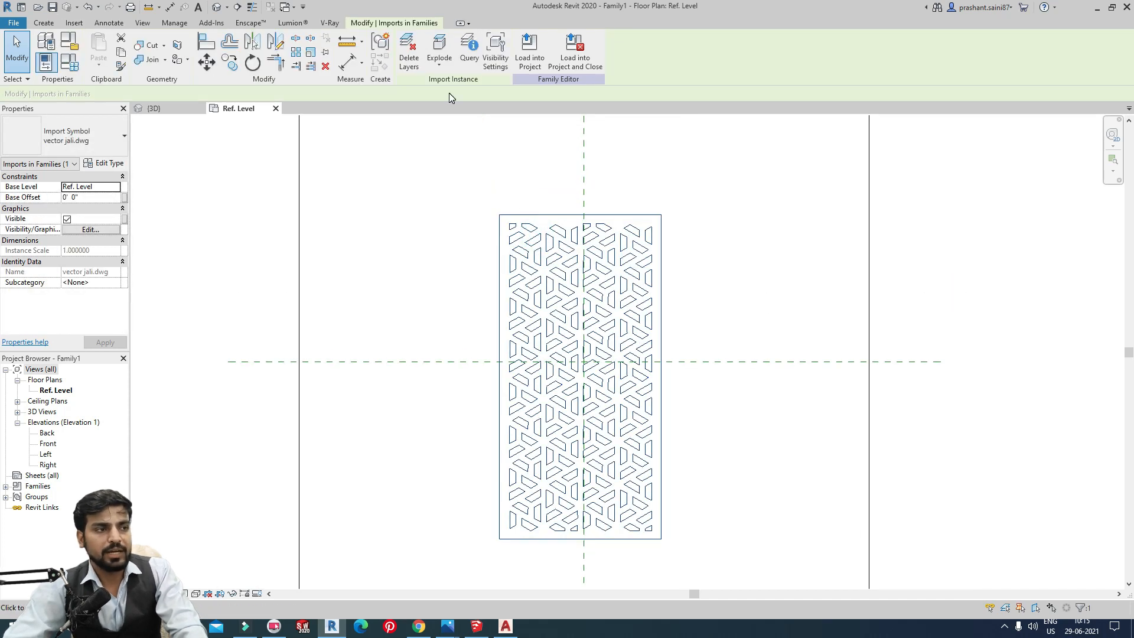
middle_click_drag(540, 237, 521, 185)
left_click(439, 47)
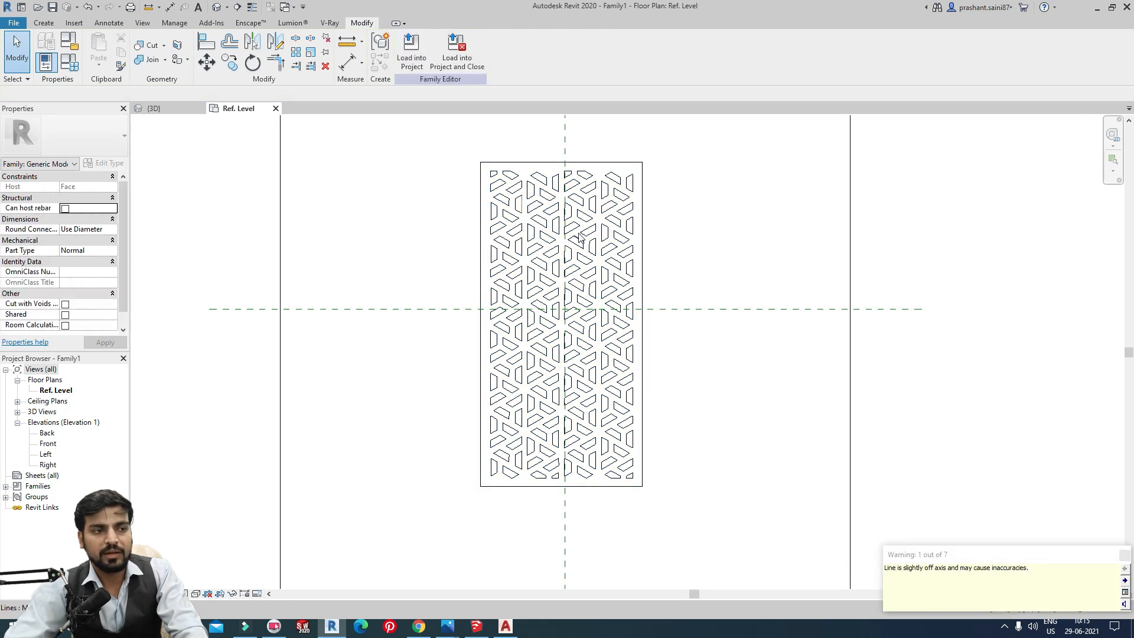
- Start a solid extrusion and pick the lower edge of the lattice's outer frame as its first sketch line
left_click(44, 22)
left_click_drag(453, 141, 692, 538)
left_click(43, 22)
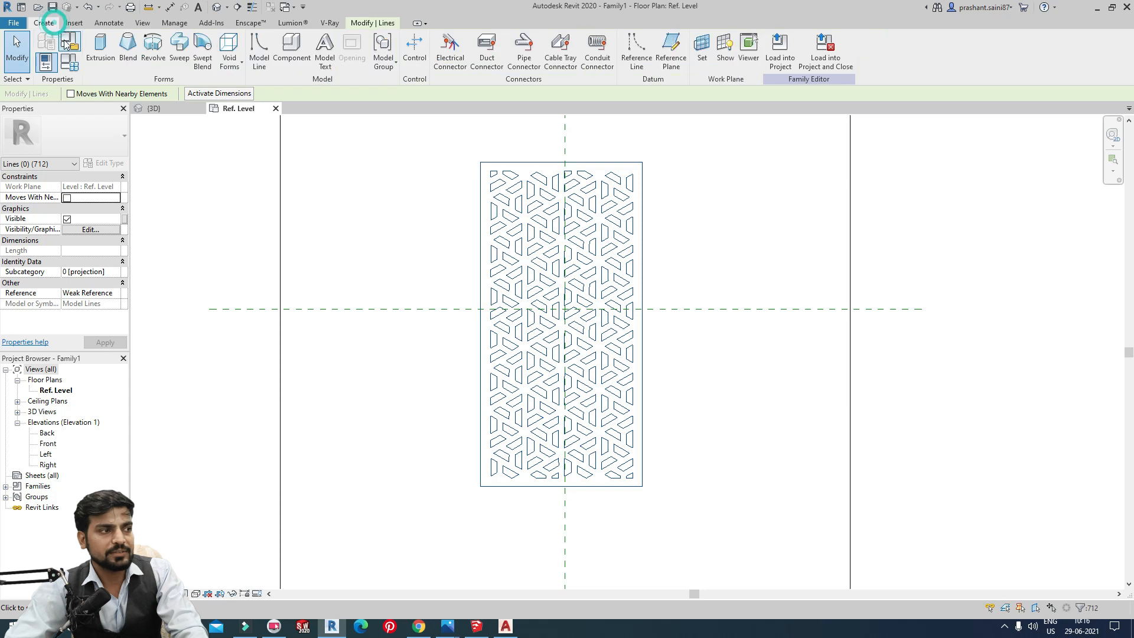
left_click(98, 50)
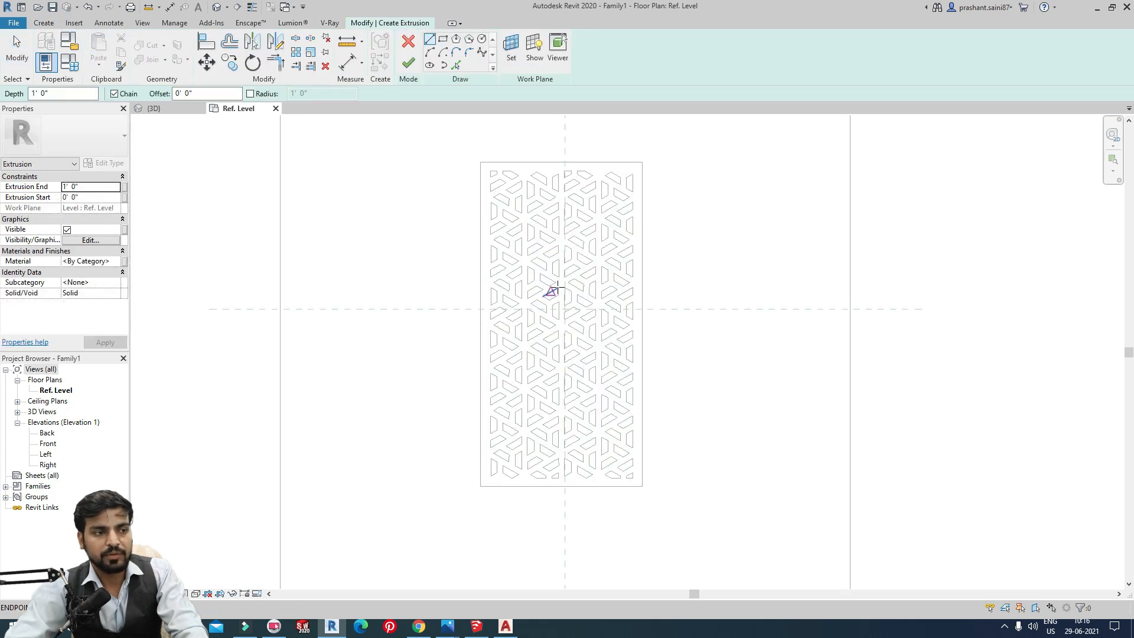
scroll(555, 188, "up", 2)
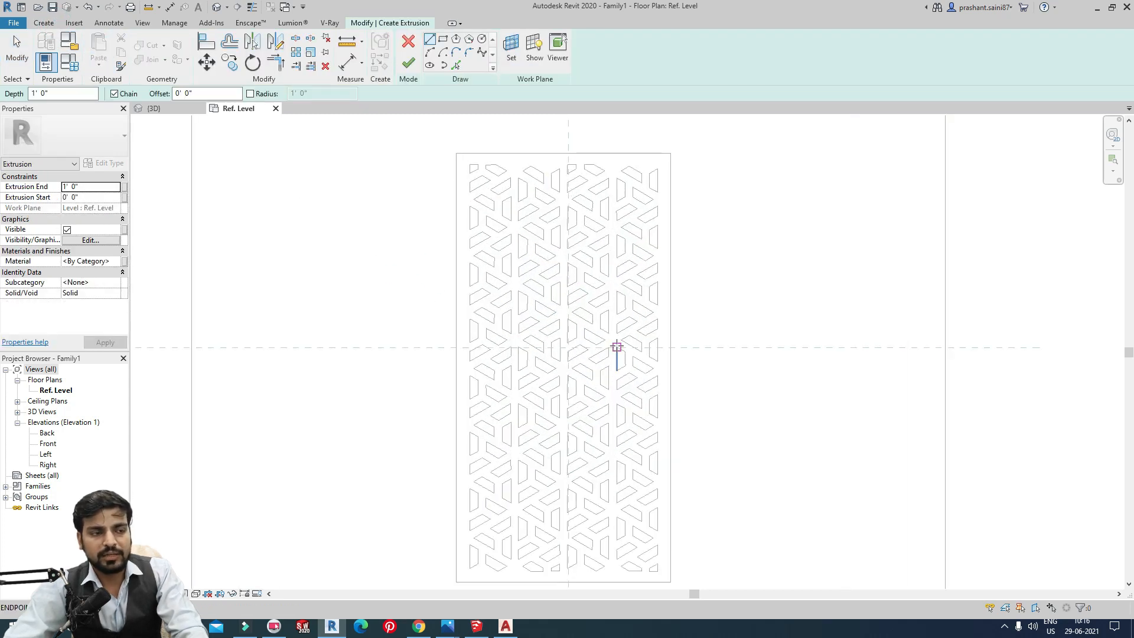
scroll(626, 449, "up", 5)
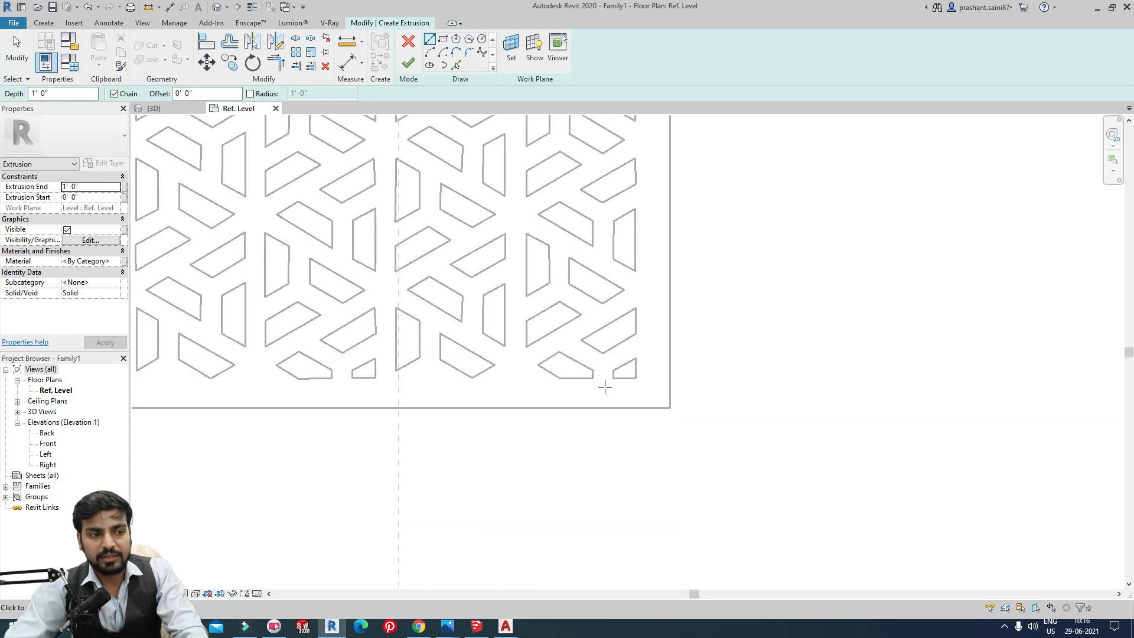
middle_click_drag(502, 260, 642, 393)
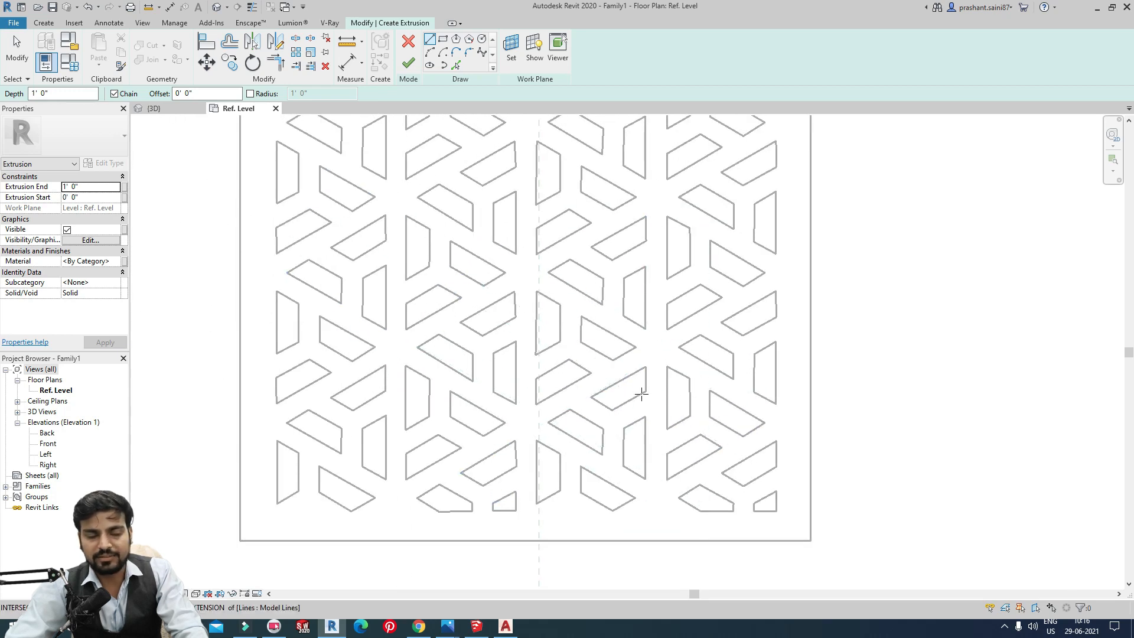
scroll(666, 392, "down", 3)
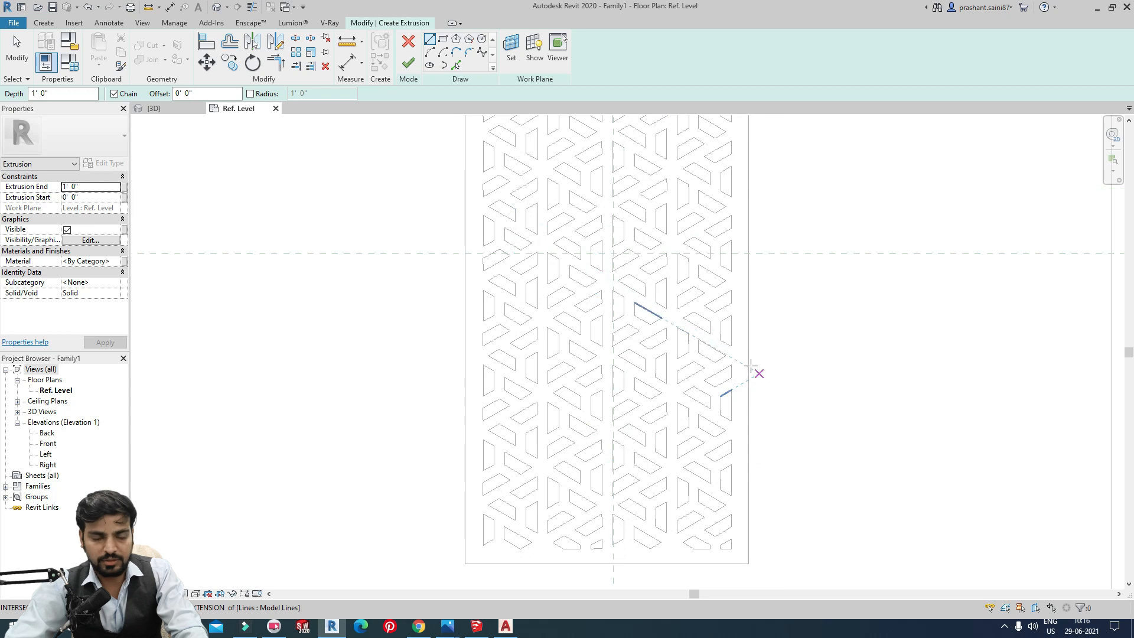
scroll(661, 317, "down", 2)
mouse_move(661, 316)
middle_mouse_down()
mouse_move(656, 387)
mouse_move(608, 337)
middle_mouse_up()
left_click(457, 65)
middle_click_drag(694, 538, 689, 424)
scroll(689, 424, "up", 3)
left_click(658, 384)
- Pick the four edges of the small opening in the lattice's lower right corner as extrusion sketch lines
scroll(670, 344, "up", 2)
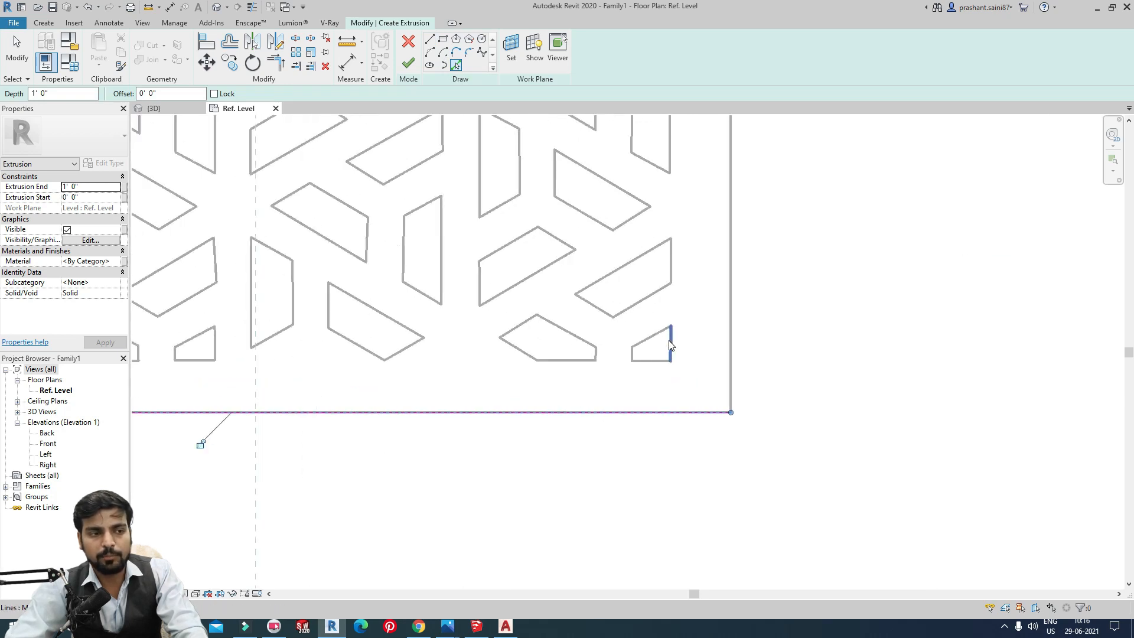
left_click(648, 336)
scroll(626, 356, "up", 2)
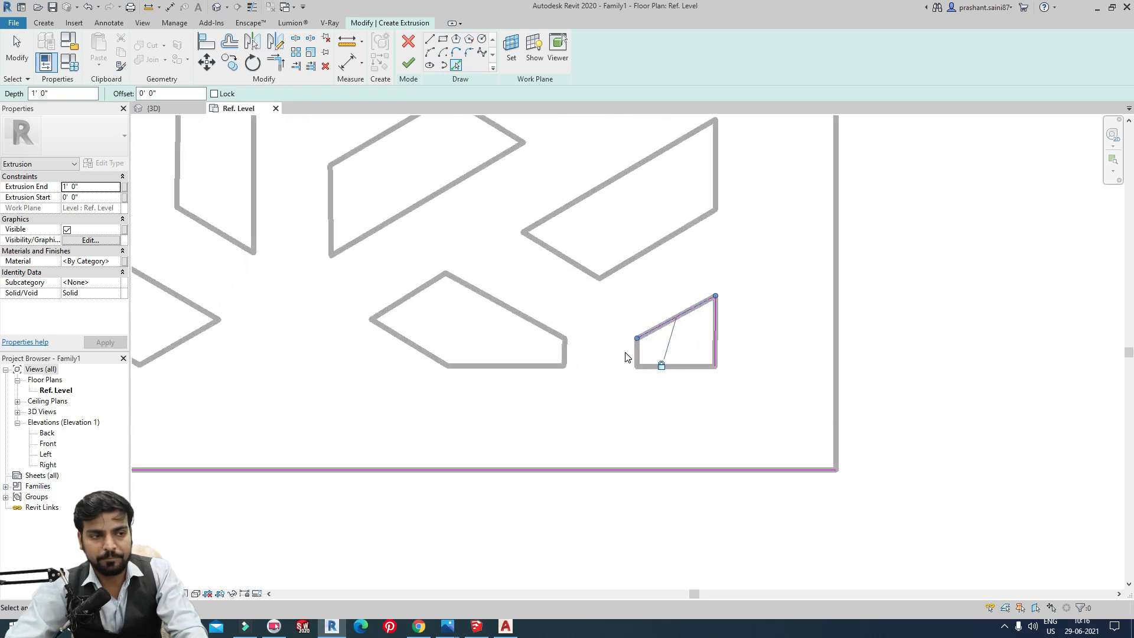
scroll(844, 355, "down", 4)
scroll(800, 478, "up", 3)
scroll(798, 473, "up", 5)
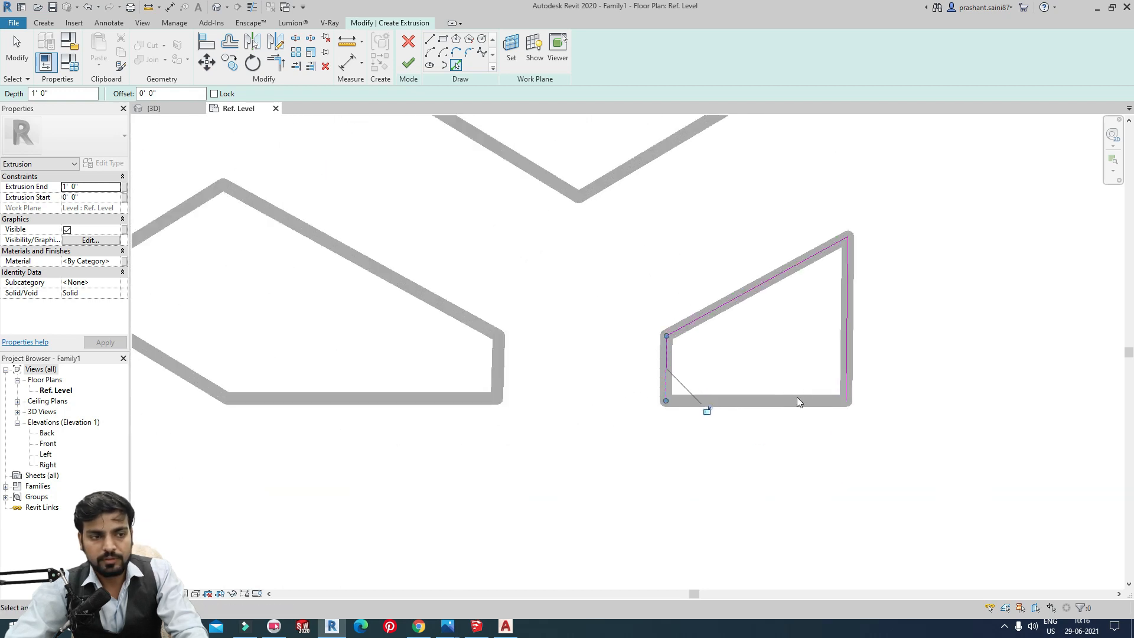
left_click(791, 424)
scroll(801, 322, "down", 4)
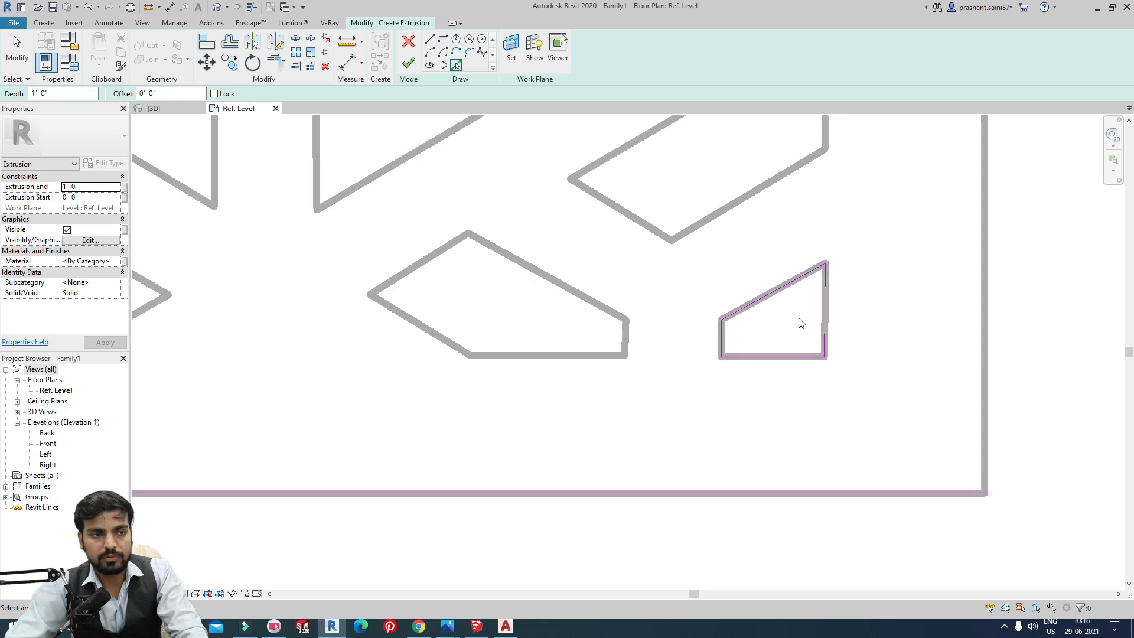
left_click(471, 431)
- Set the view to a custom scale of 1:10
left_click(188, 593)
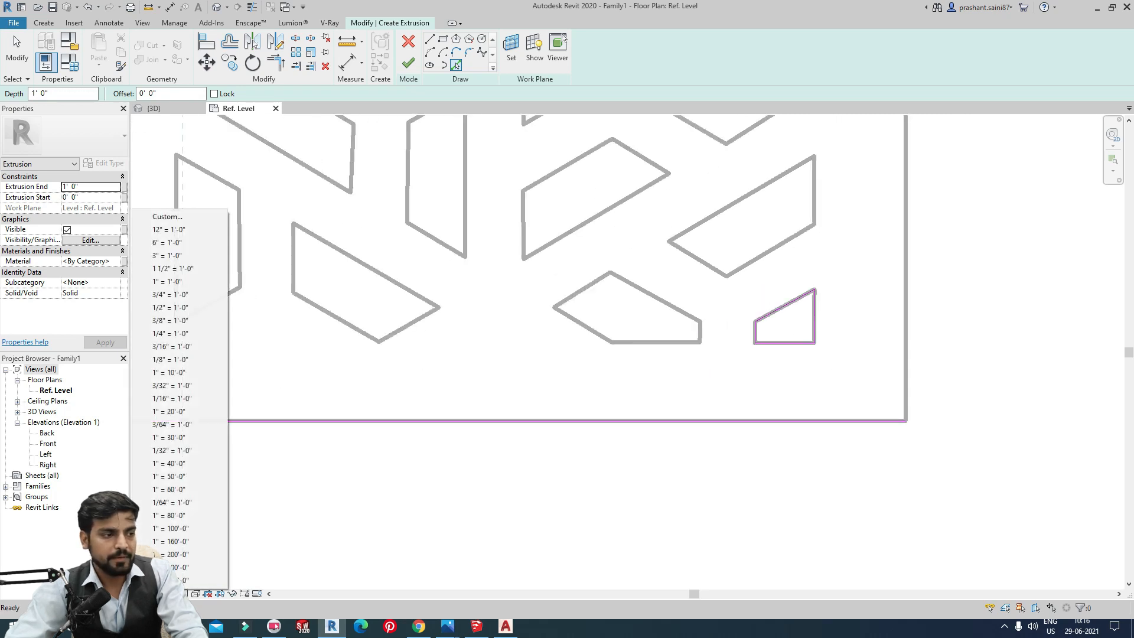
left_click(166, 218)
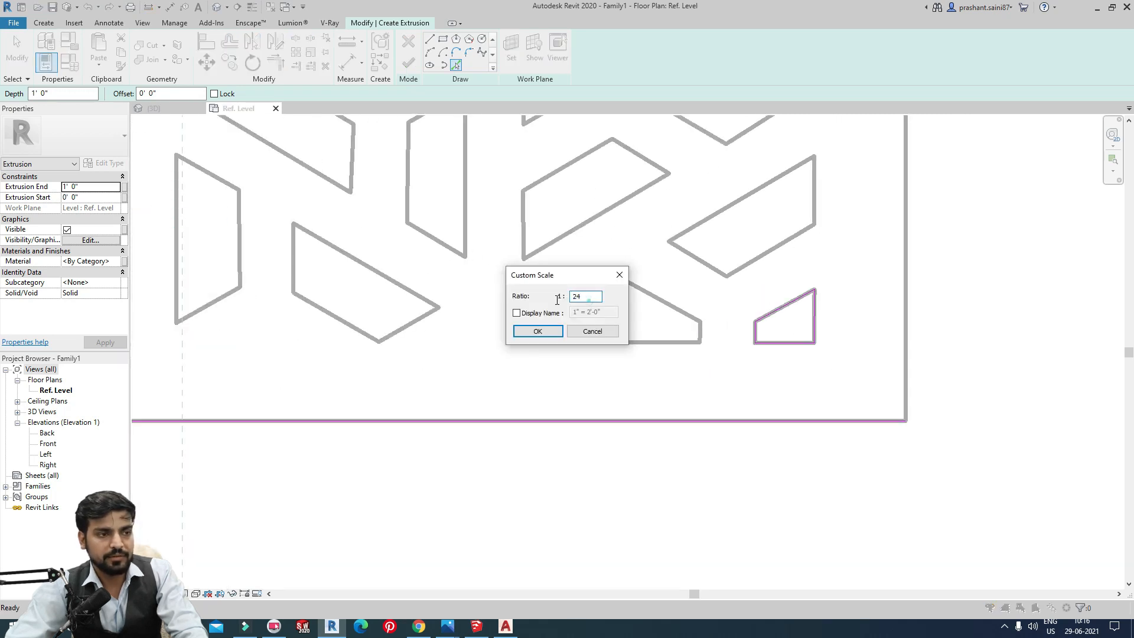
type("10")
key("Return")
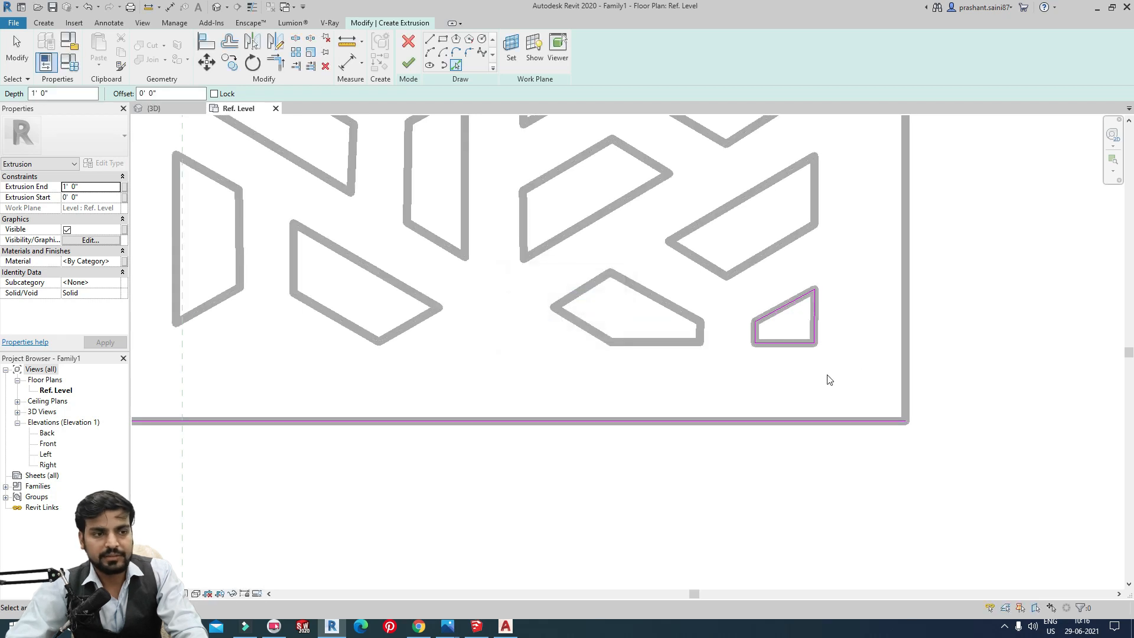
- Set the view to a custom scale of 1:75
left_click(188, 593)
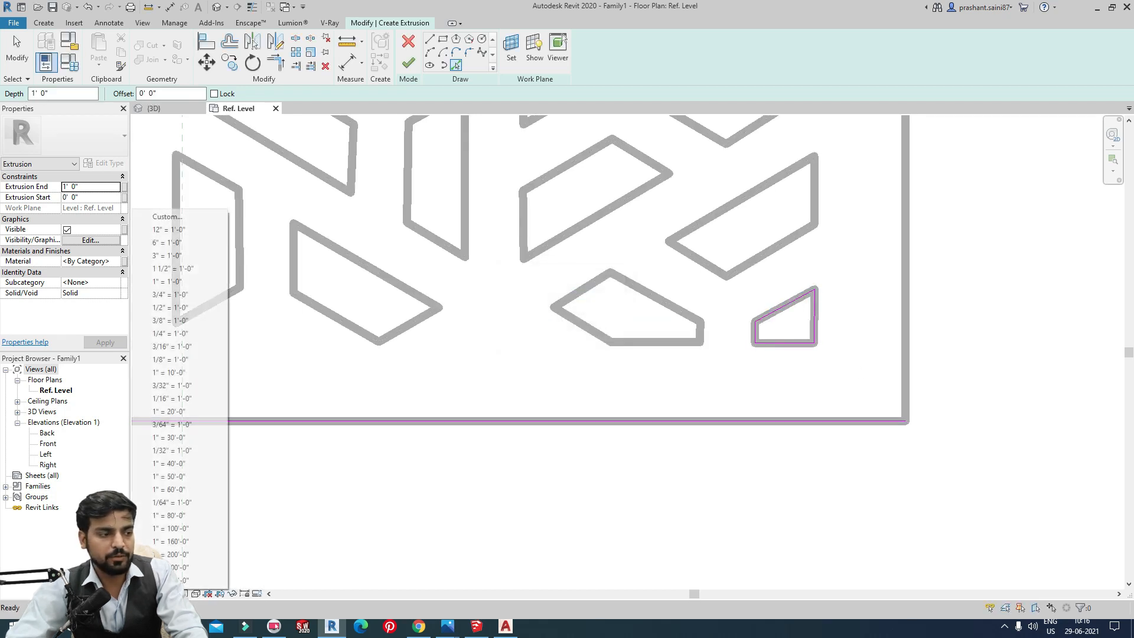
left_click(177, 216)
type("50")
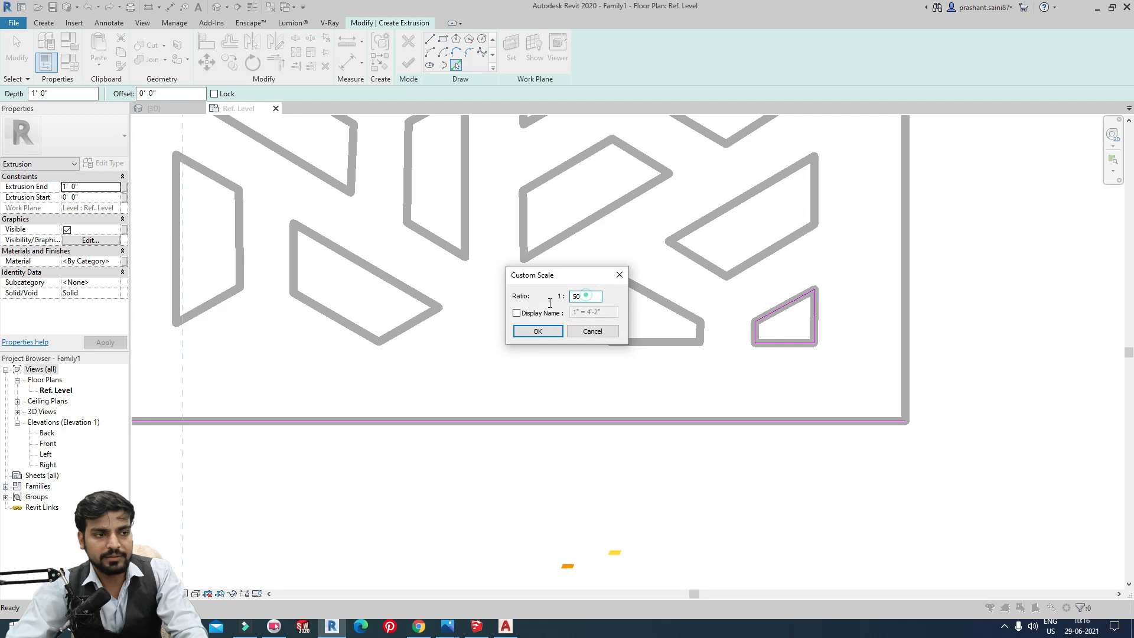
key("BackSpace")
key("BackSpace")
type("75")
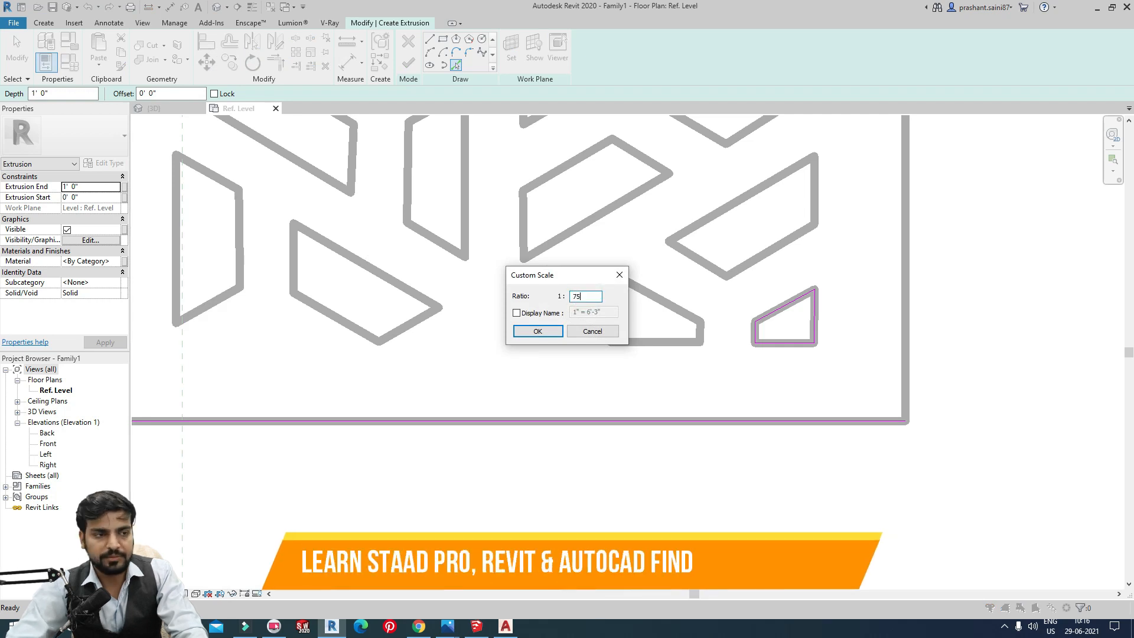
left_click(538, 331)
- Measure the width of the lattice's outer frame between its two side edges with an aligned dimension
scroll(737, 368, "down", 5)
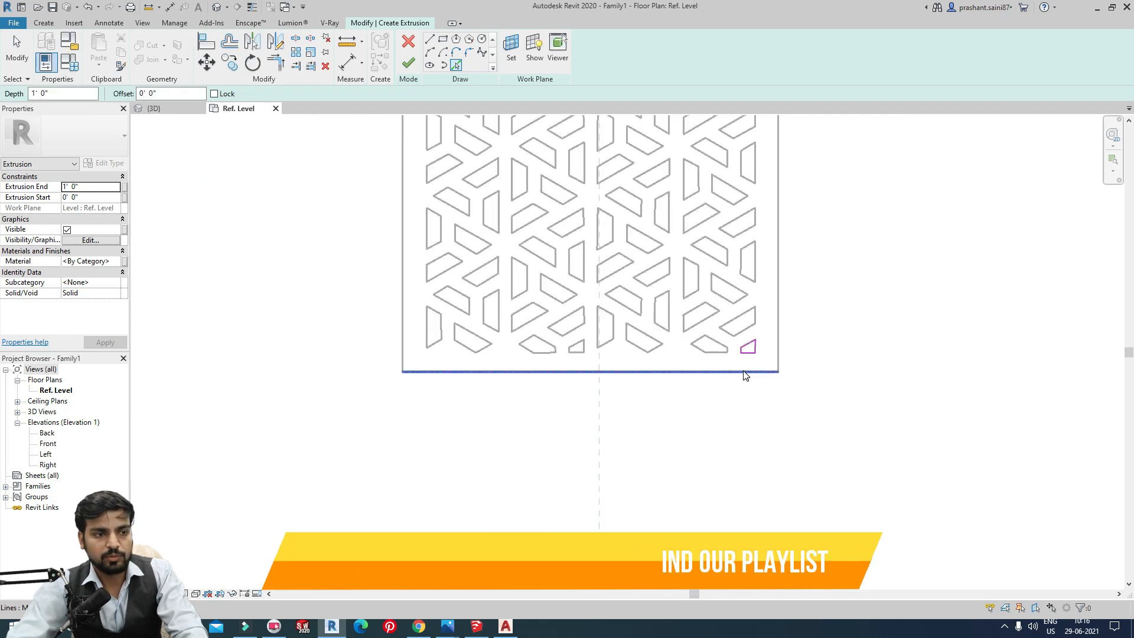
scroll(751, 363, "up", 5)
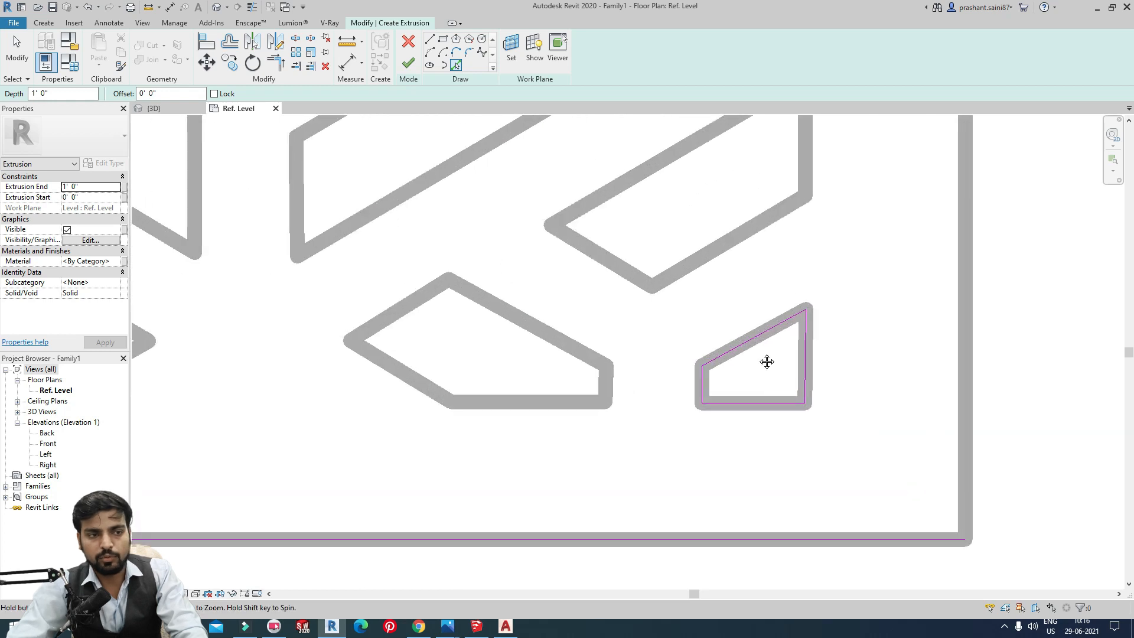
scroll(766, 362, "down", 5)
middle_click_drag(729, 374, 862, 446)
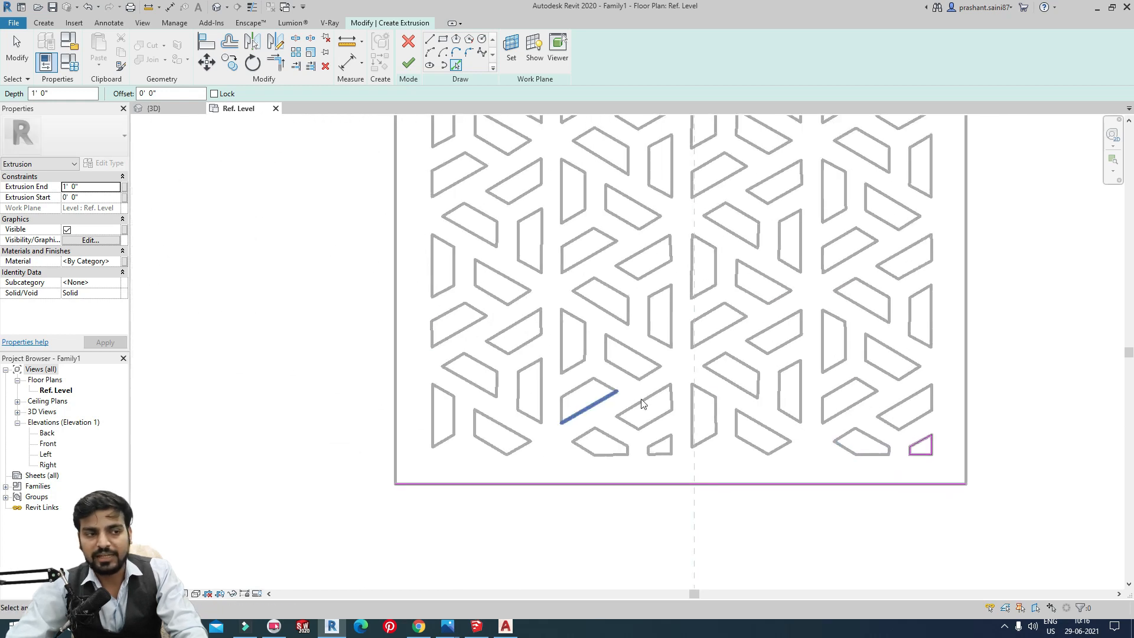
left_click(109, 23)
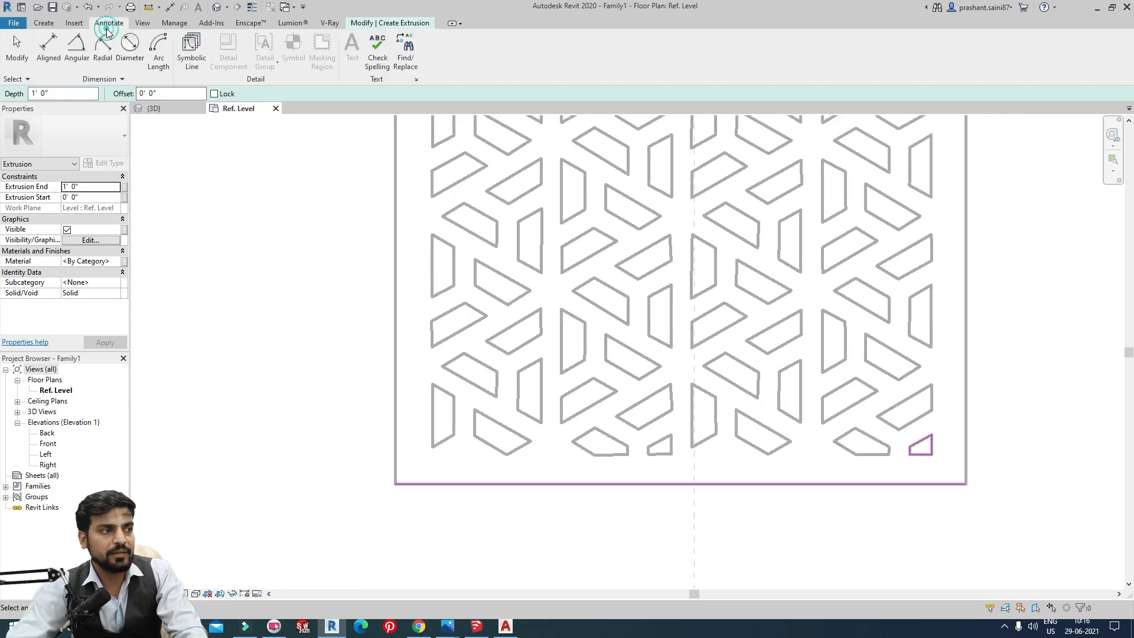
left_click(48, 46)
left_click(962, 434)
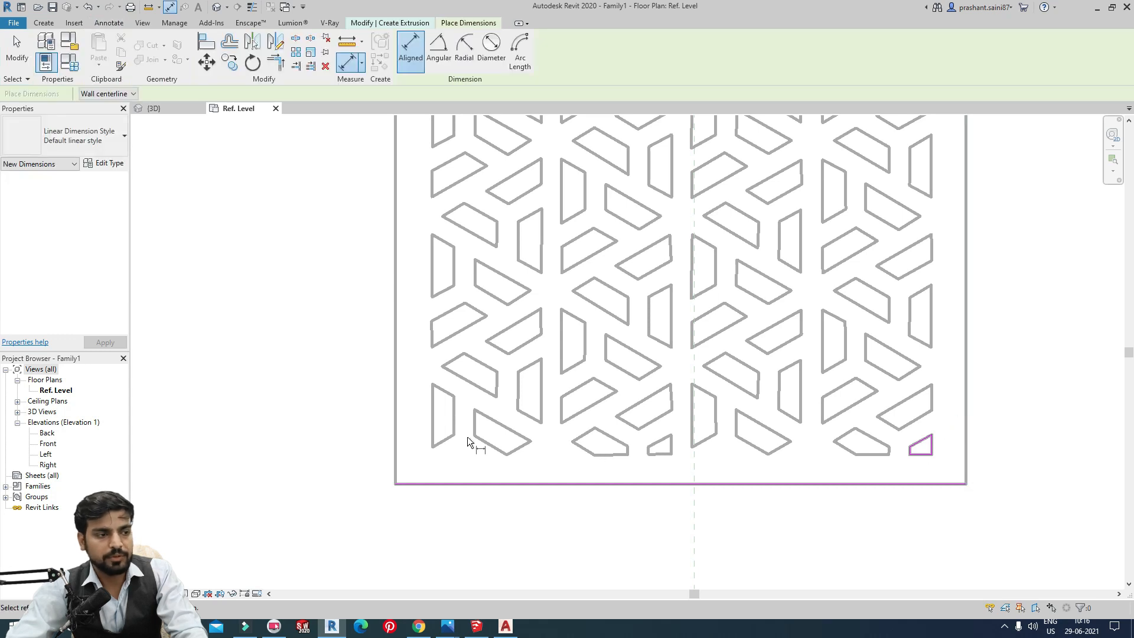
left_click(395, 428)
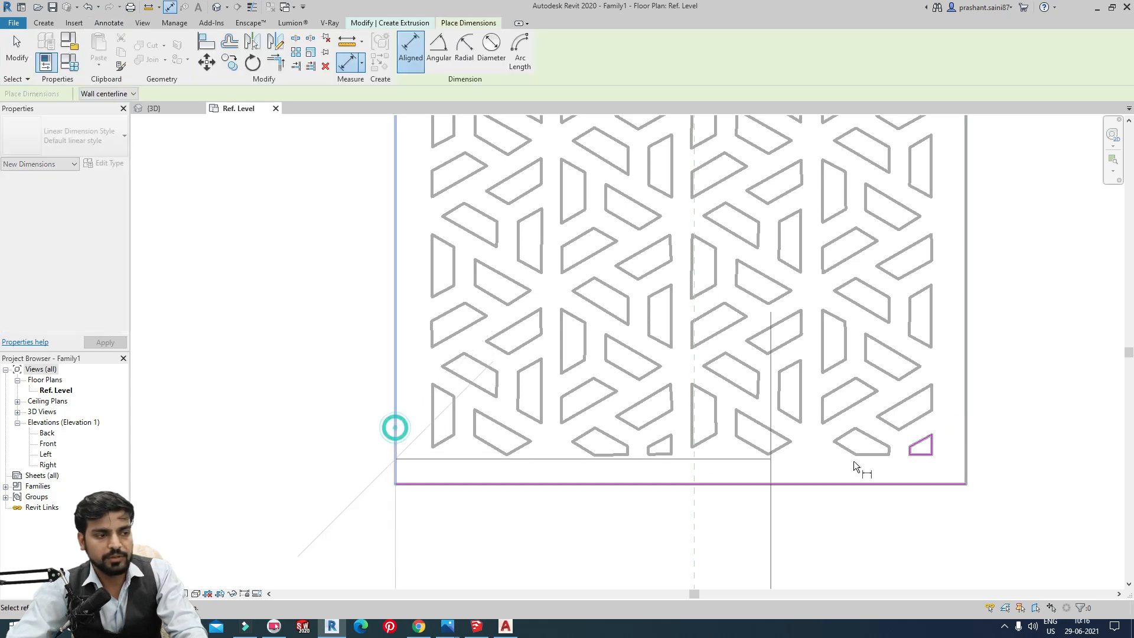
left_click(967, 424)
scroll(902, 370, "down", 1)
scroll(902, 367, "down", 2)
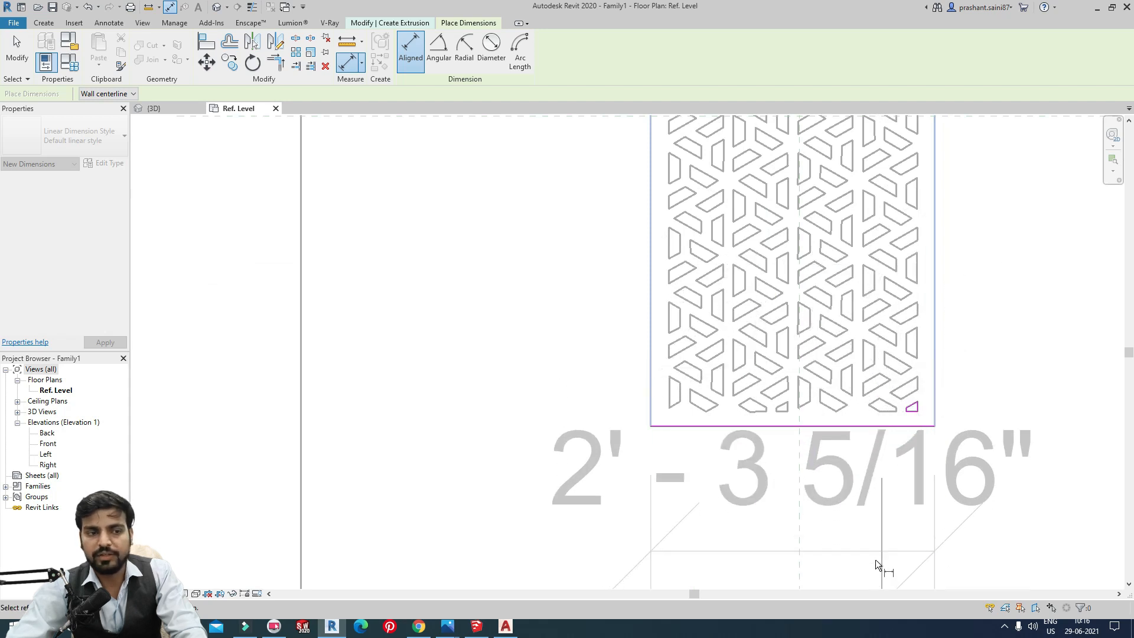
scroll(872, 490, "down", 2)
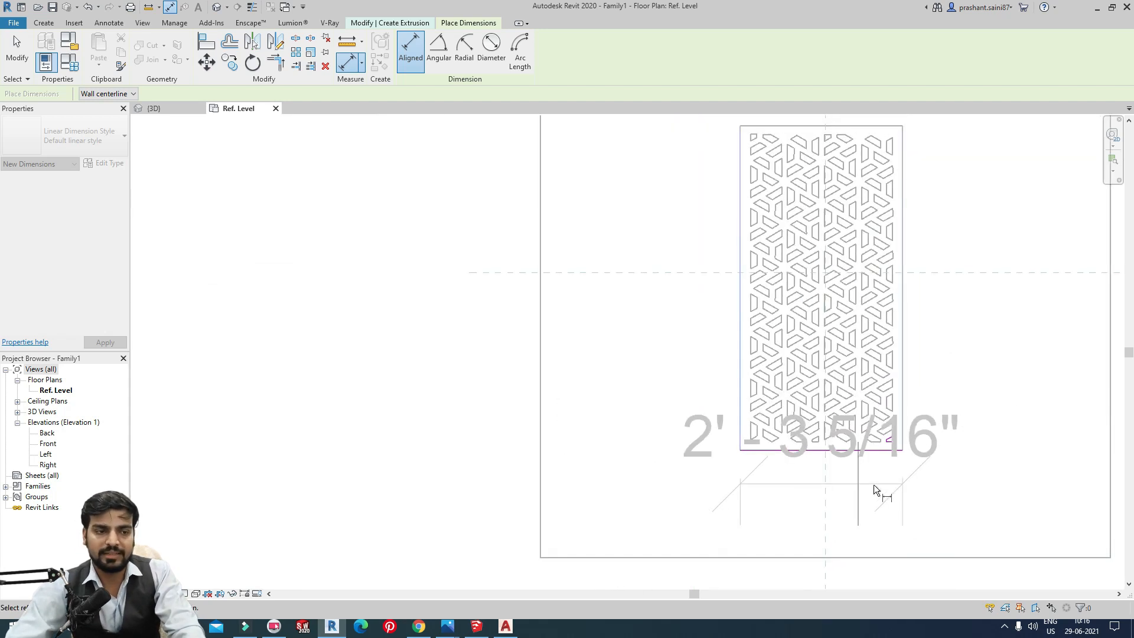
key("Escape")
key("Escape")
scroll(892, 460, "up", 10)
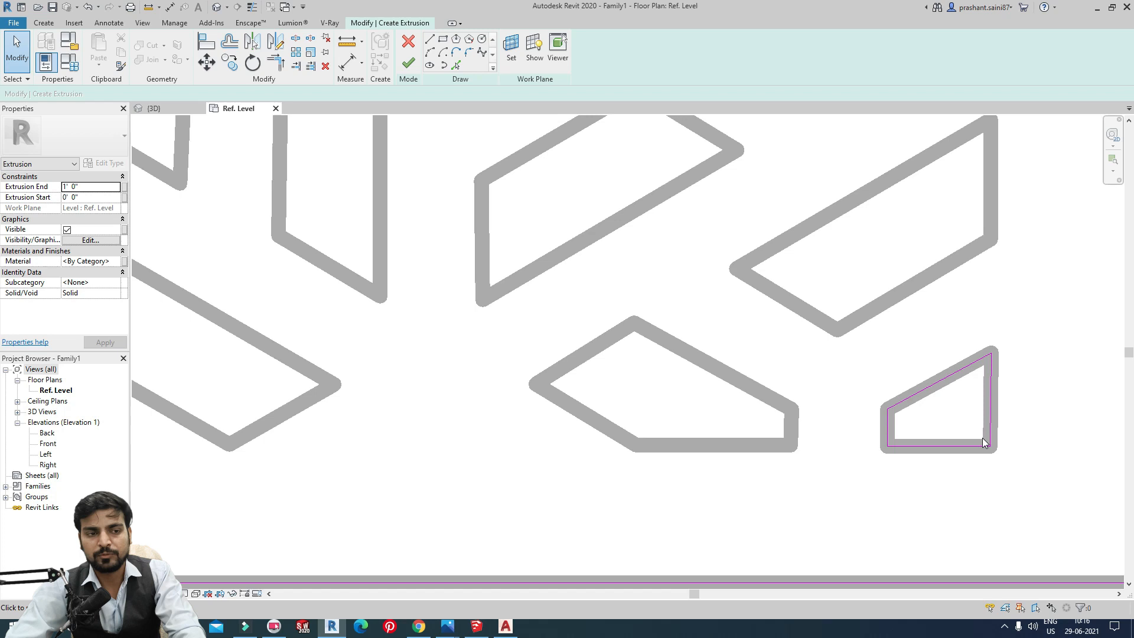
left_click(863, 385)
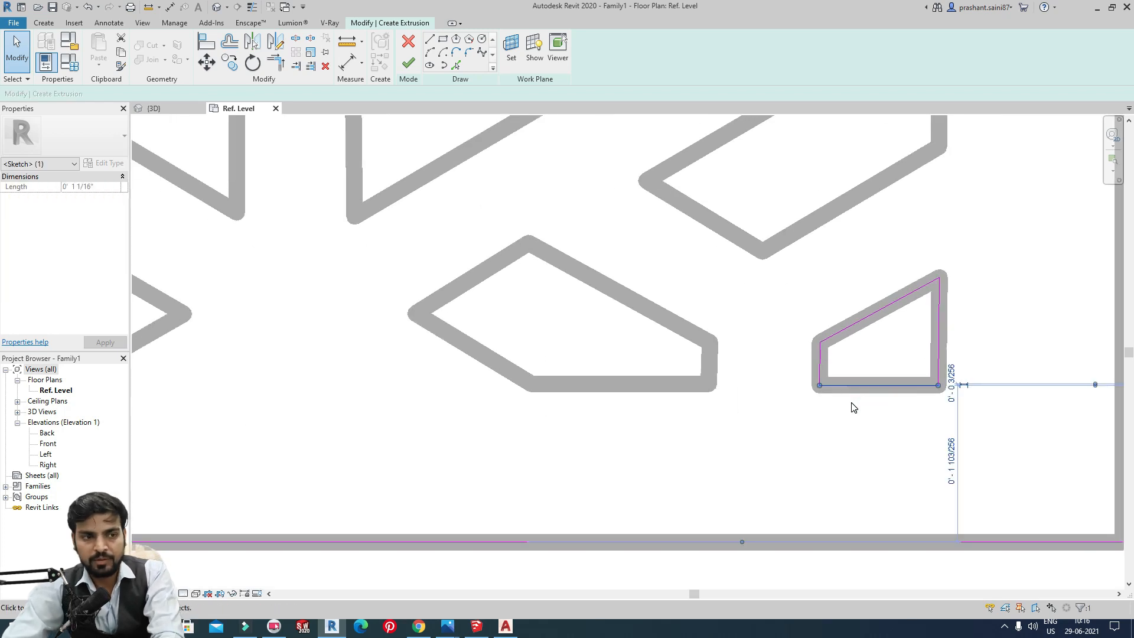
key("Delete")
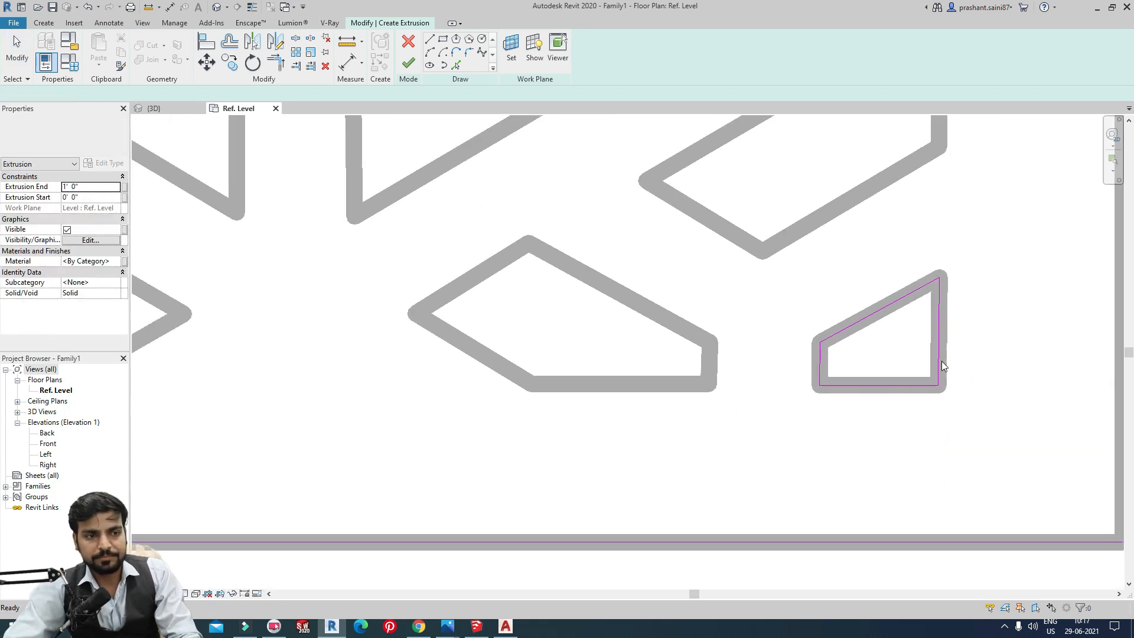
left_click(938, 340)
key("Escape")
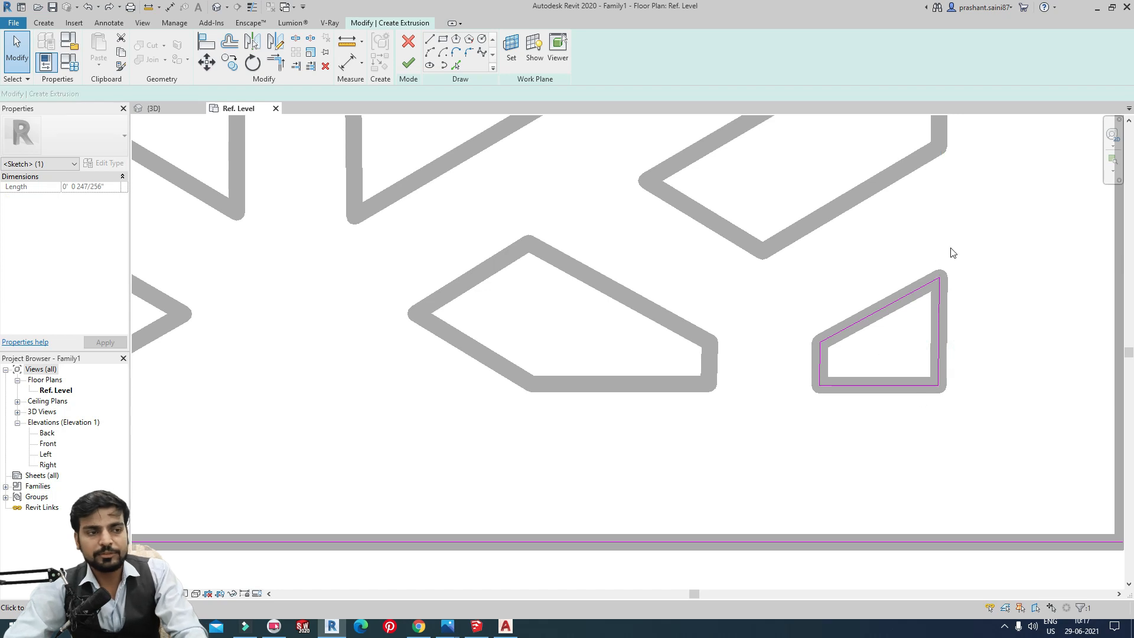
- Pick the edges of the remaining openings in the lattice's bottom row as extrusion sketch lines
scroll(811, 439, "down", 7)
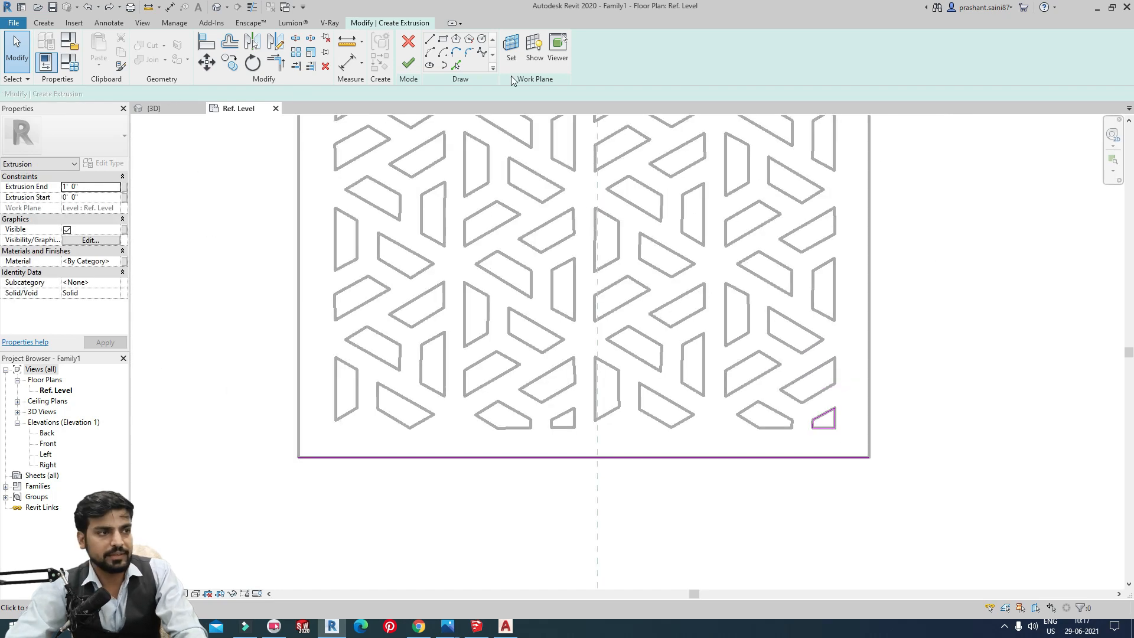
scroll(853, 430, "up", 3)
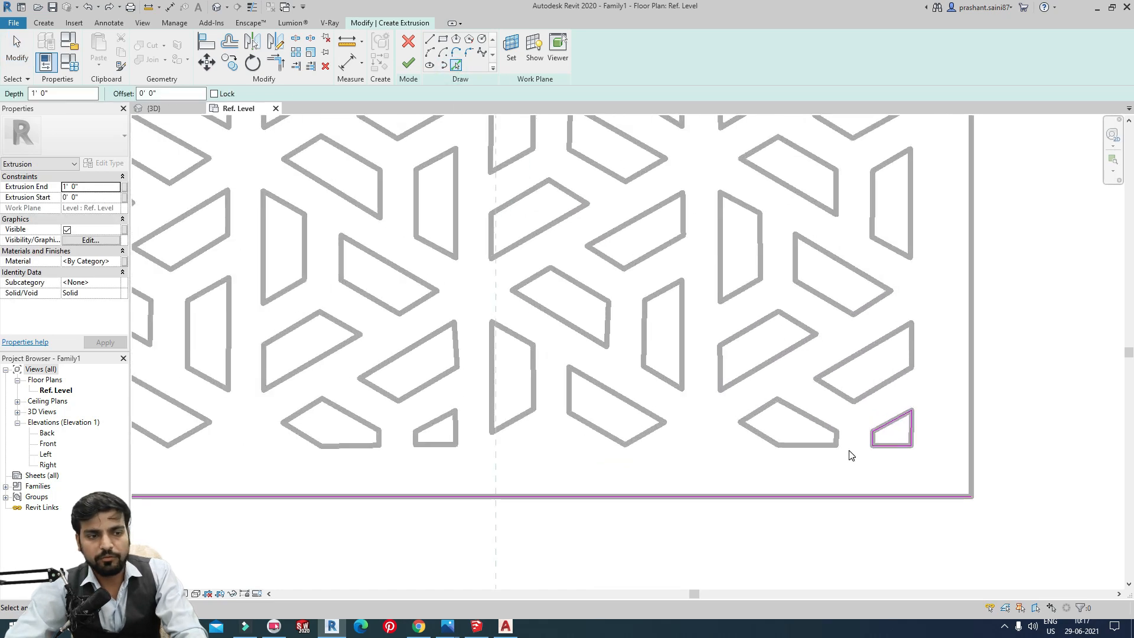
scroll(851, 455, "up", 3)
left_click(792, 401)
left_click(769, 440)
left_click(499, 393)
left_click(234, 334)
middle_click_drag(233, 334, 726, 396)
scroll(726, 397, "down", 1)
left_click(571, 418)
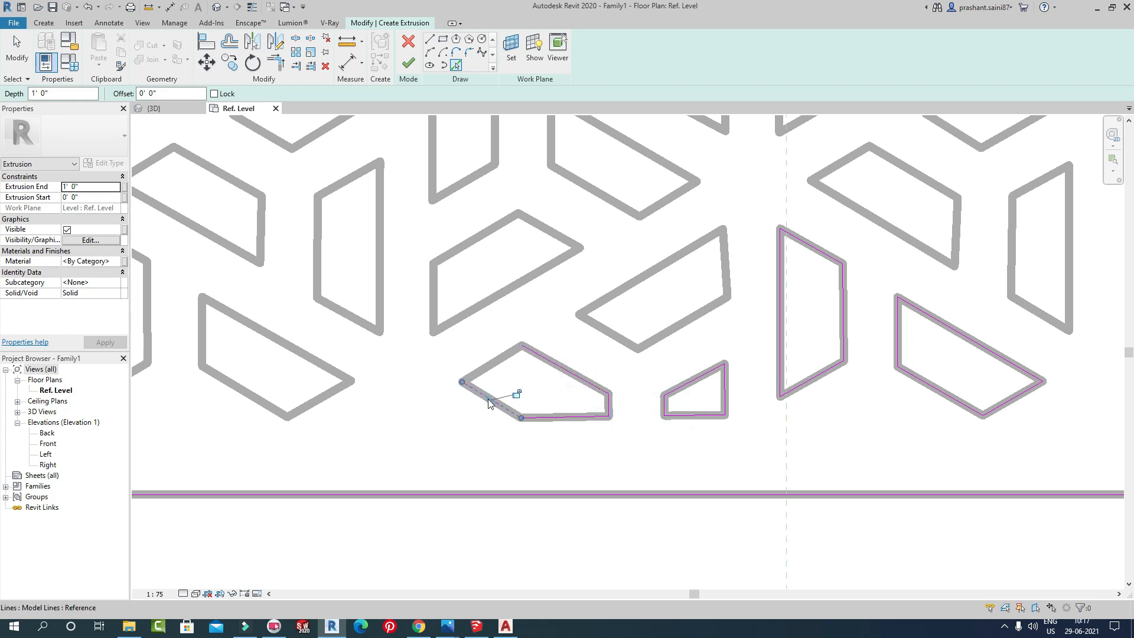
left_click(258, 402)
middle_click_drag(215, 353, 625, 405)
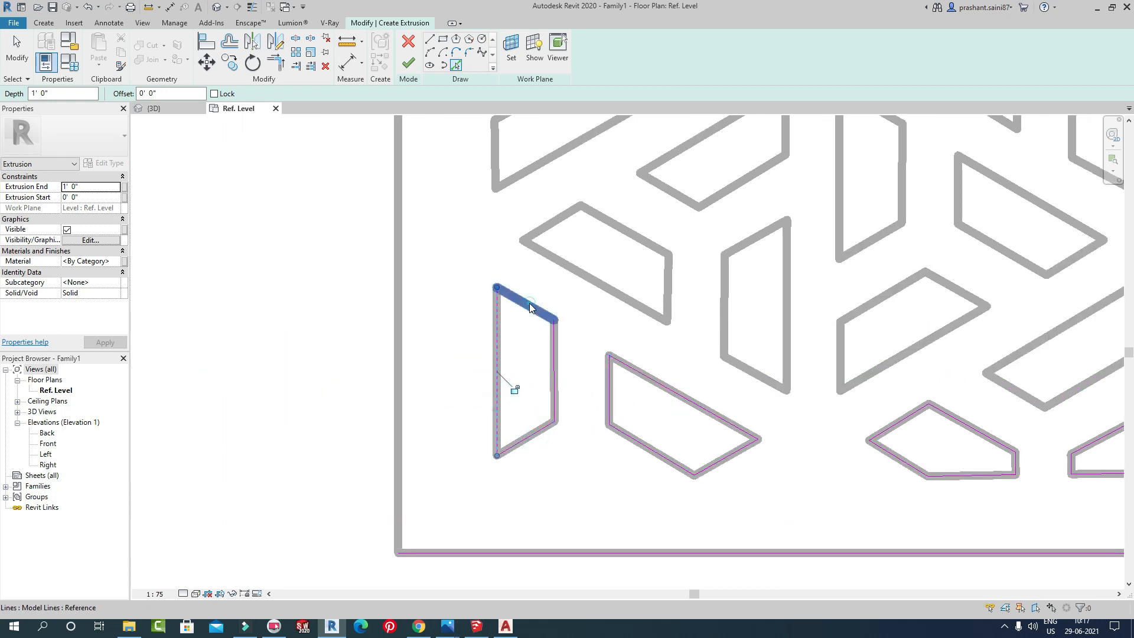
- Pick the outer frame's side edges and the two rightmost slanted openings above the bottom row as extrusion sketch lines
scroll(513, 385, "down", 3)
left_click(909, 236)
scroll(838, 331, "up", 2)
left_click(873, 341)
left_click(735, 294)
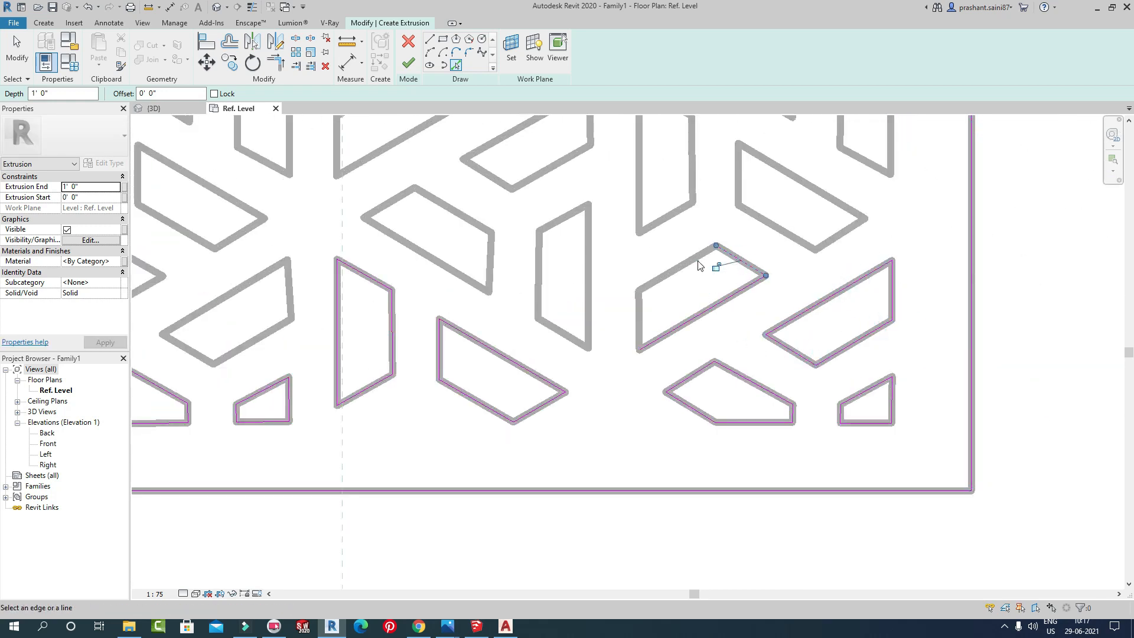
- Pick the edges of the remaining openings in the second row, working towards the frame's left edge, as extrusion sketch lines
left_click(538, 277)
left_click(425, 252)
middle_click_drag(234, 293, 519, 325)
left_click(575, 322)
left_click(383, 344)
left_click(381, 288)
left_click(319, 355)
middle_click_drag(291, 322, 531, 388)
left_click(171, 295)
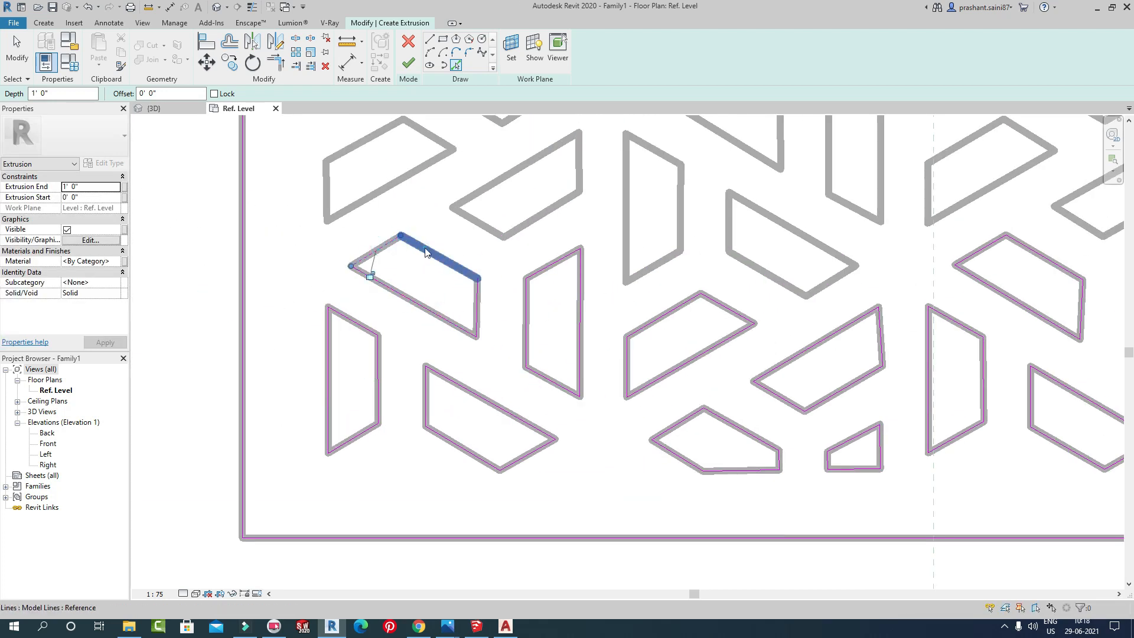
left_click(133, 242)
key("Escape")
- Pick the third-row openings in the lattice's left half and the two leftmost openings above them as extrusion sketch lines
middle_click_drag(564, 273, 430, 370)
left_click(456, 65)
left_click(253, 285)
left_click(192, 289)
left_click(231, 238)
left_click(294, 232)
left_click(344, 320)
left_click(445, 259)
scroll(505, 414, "down", 3)
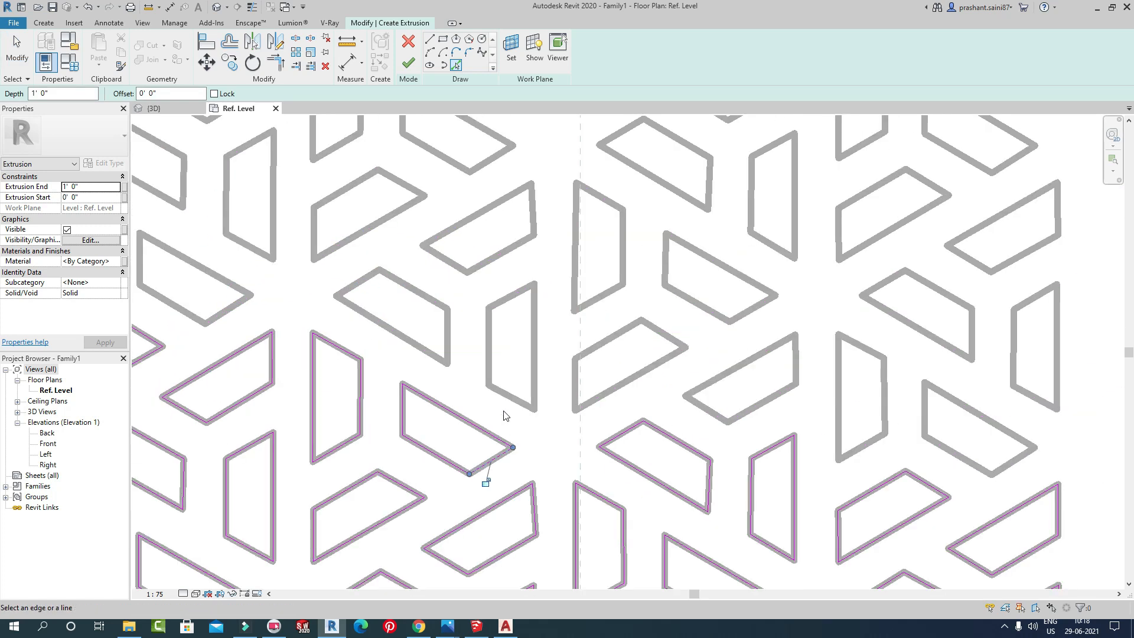
left_click(334, 270)
left_click(263, 223)
- Pick the edges of the third-row openings in the lattice's right half as extrusion sketch lines
middle_click_drag(664, 385, 535, 336)
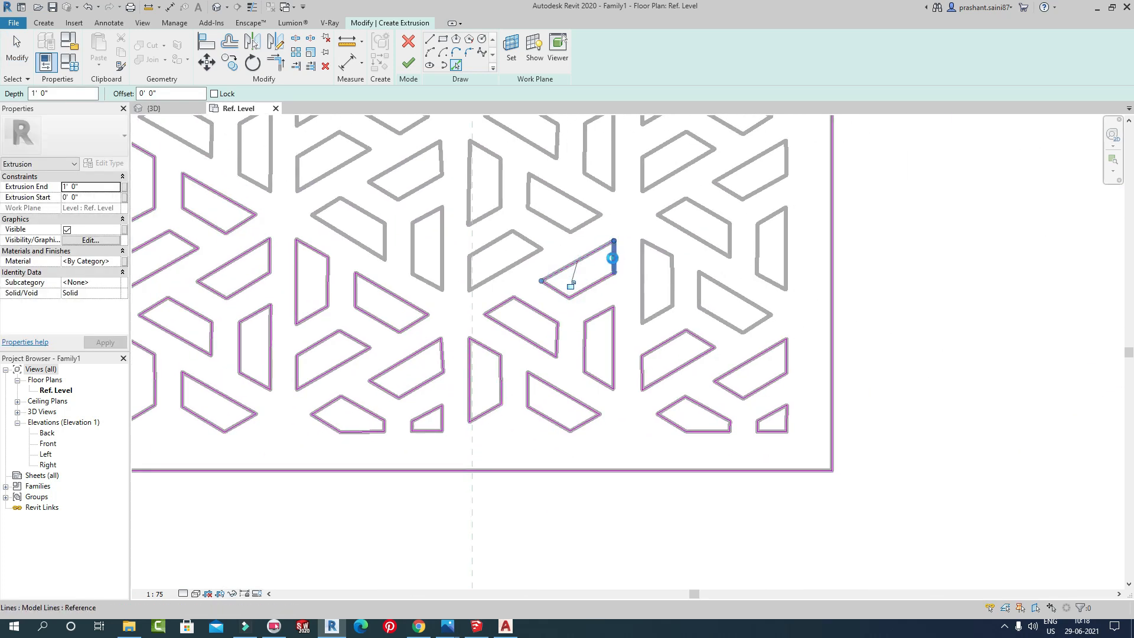
left_click(470, 279)
middle_click_drag(641, 273, 570, 267)
left_click(647, 213)
left_click(659, 229)
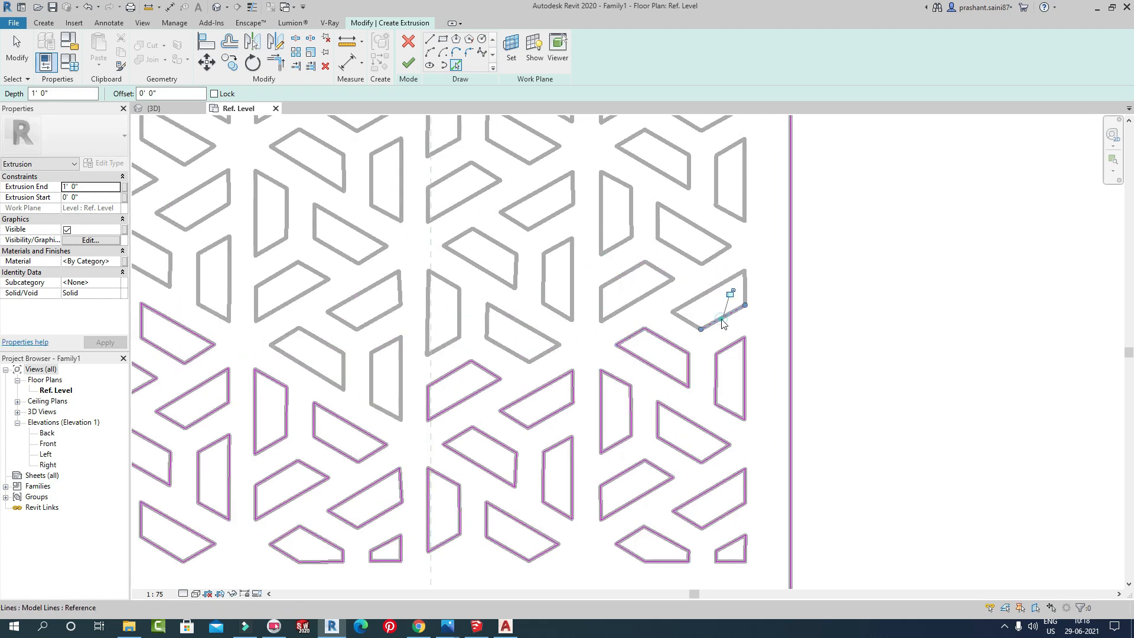
- Pick the rightmost fourth-row opening and the two openings just right of the vertical centre line as extrusion sketch lines
scroll(696, 319, "down", 2)
middle_click_drag(698, 428, 776, 365)
scroll(711, 274, "up", 3)
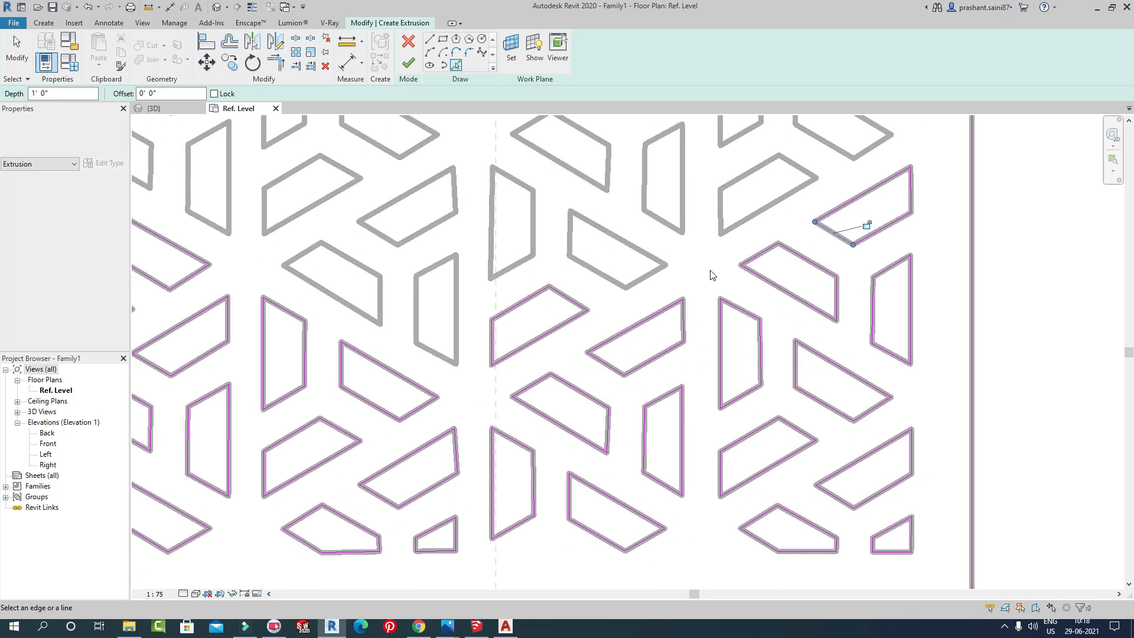
scroll(711, 277, "down", 1)
key("Tab")
left_click(670, 277)
left_click(577, 236)
left_click(563, 207)
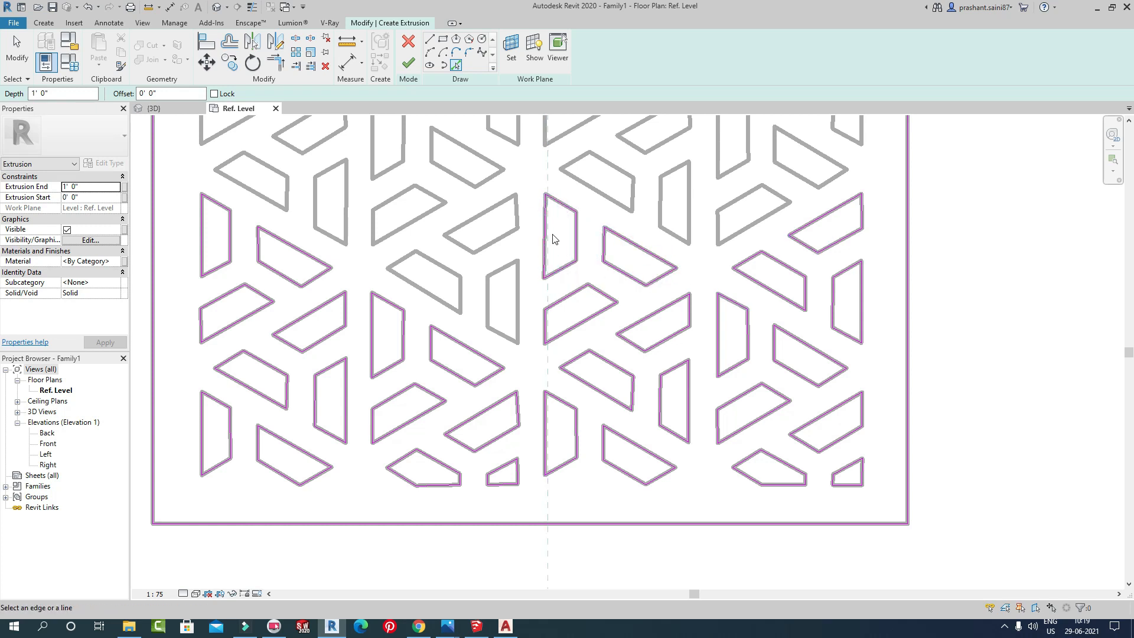
- Pick the edges of the three unpicked openings just left of the vertical centre line as extrusion sketch lines
middle_click_drag(551, 236, 606, 292)
scroll(821, 371, "down", 1)
middle_click_drag(664, 320, 626, 292)
scroll(627, 297, "up", 3)
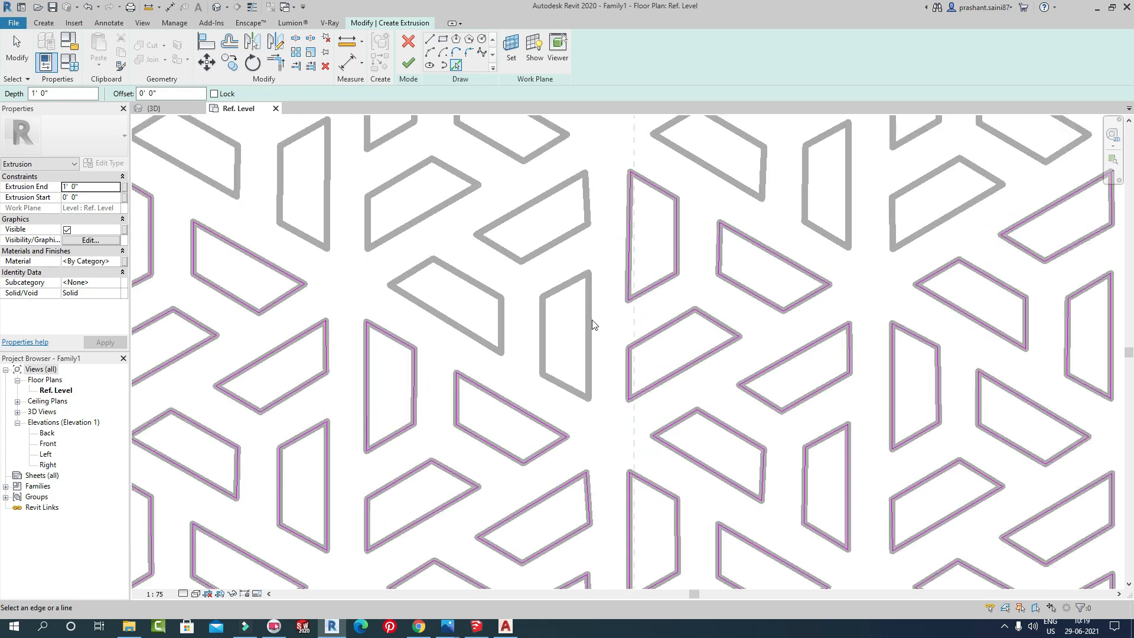
scroll(514, 265, "down", 1)
scroll(514, 265, "down", 5)
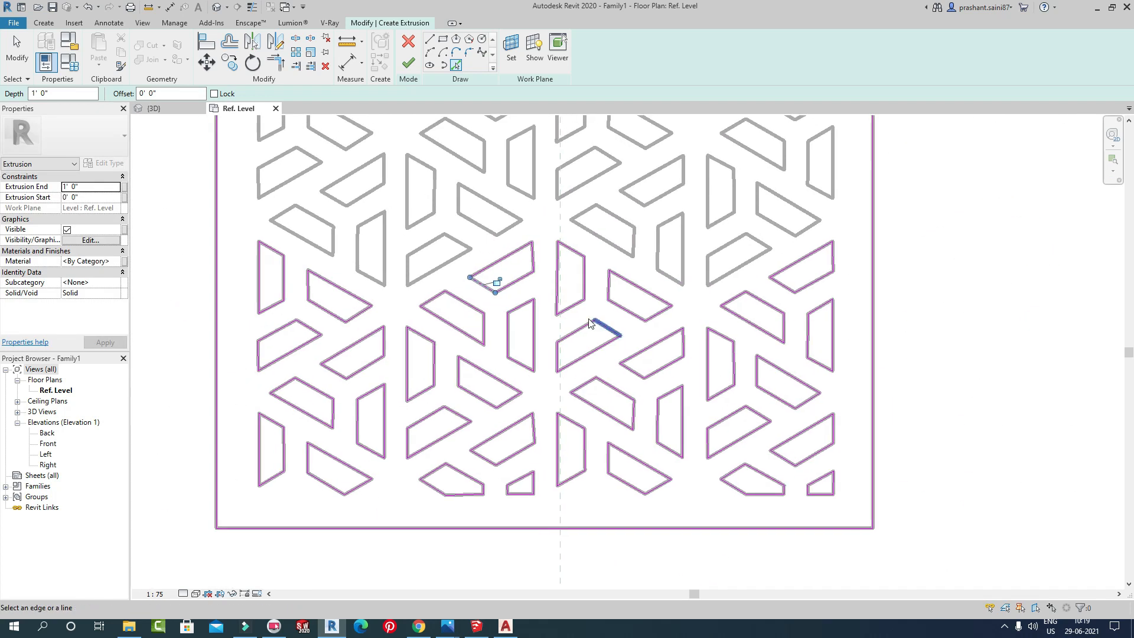
key("Escape")
- Try to finish the extrusion sketch and examine the outer frame for open line ends
middle_click_drag(599, 364, 609, 400)
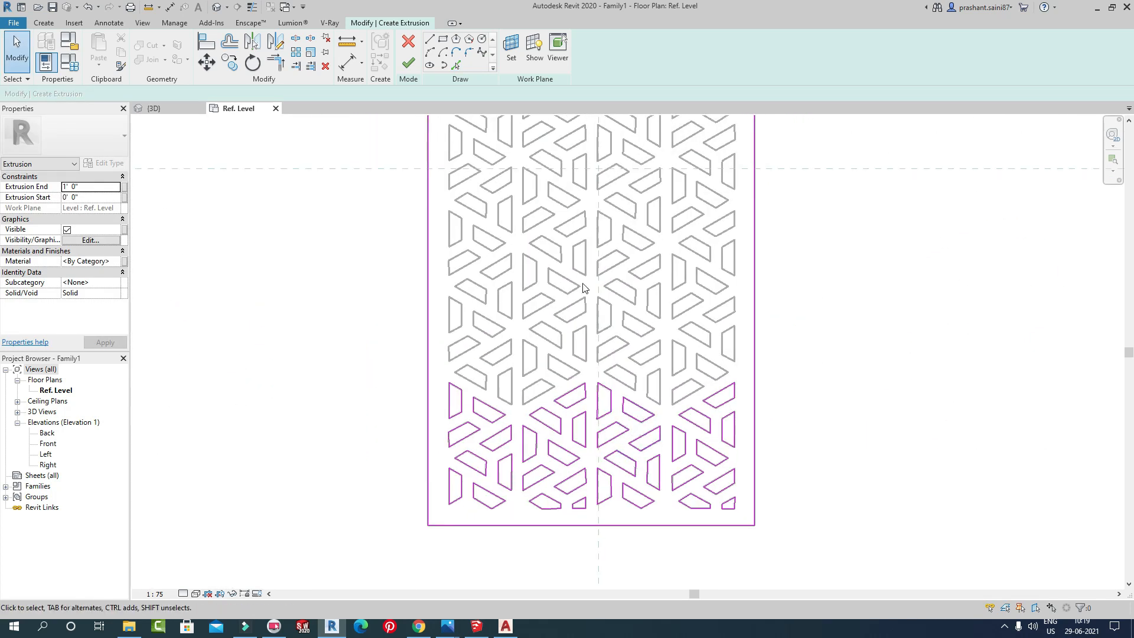
scroll(719, 473, "up", 2)
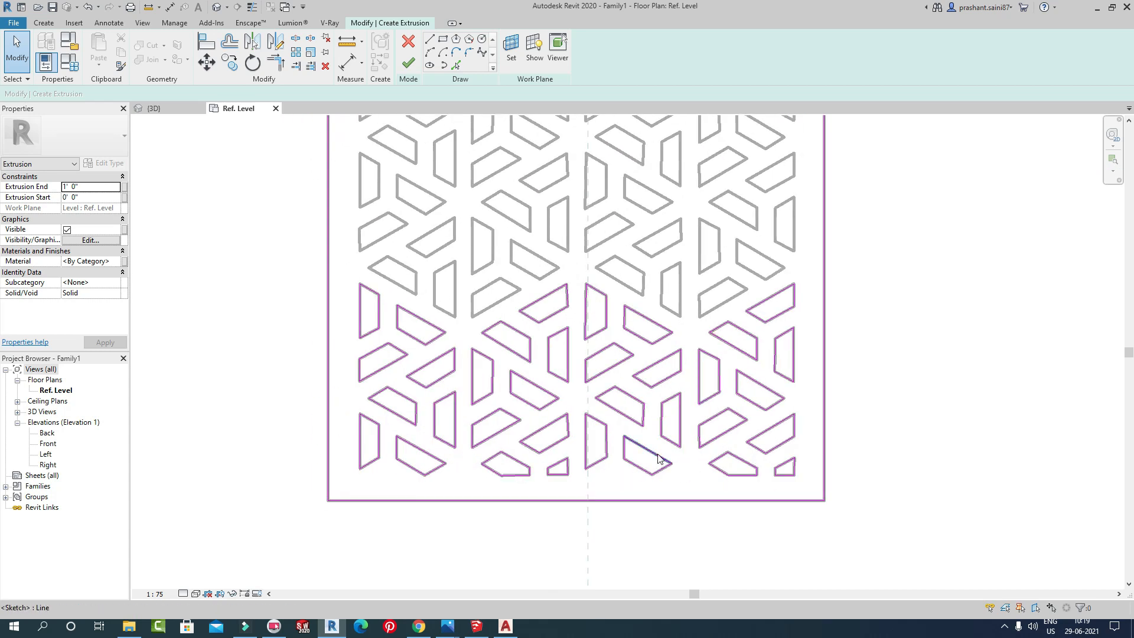
left_click(408, 63)
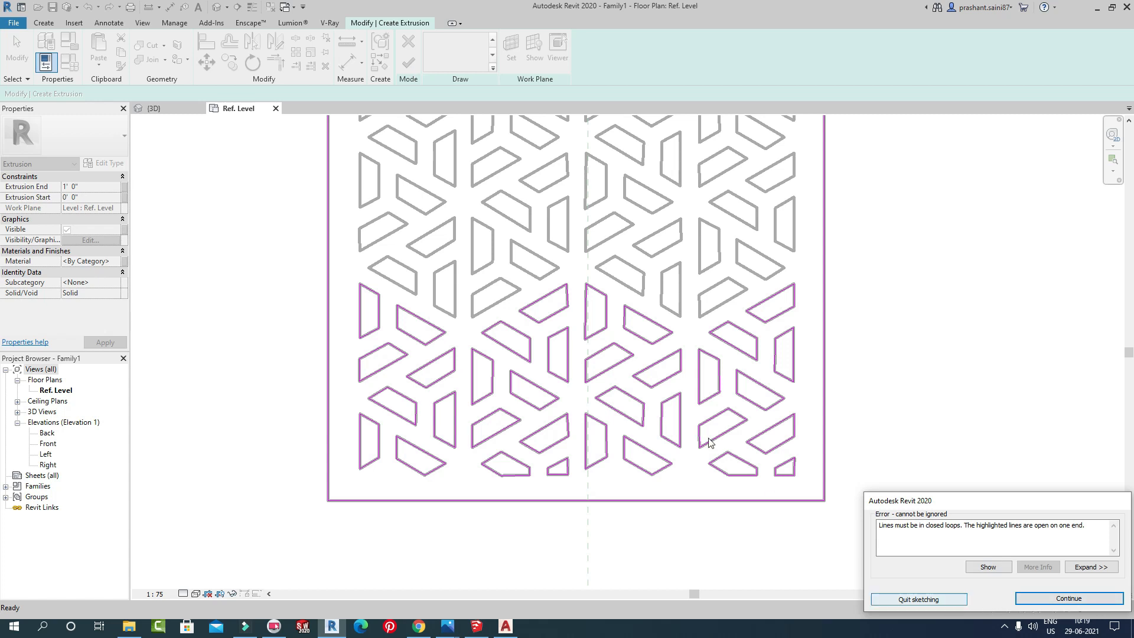
scroll(711, 444, "down", 3)
scroll(708, 386, "down", 2)
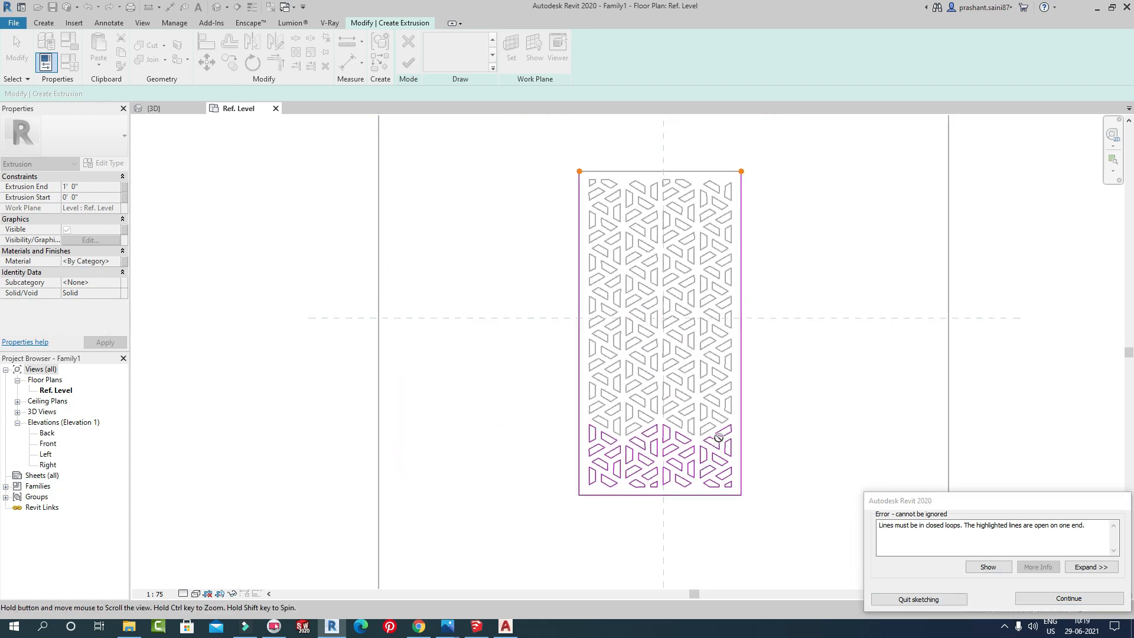
scroll(662, 463, "up", 3)
scroll(836, 198, "down", 1)
middle_click_drag(835, 197, 784, 322)
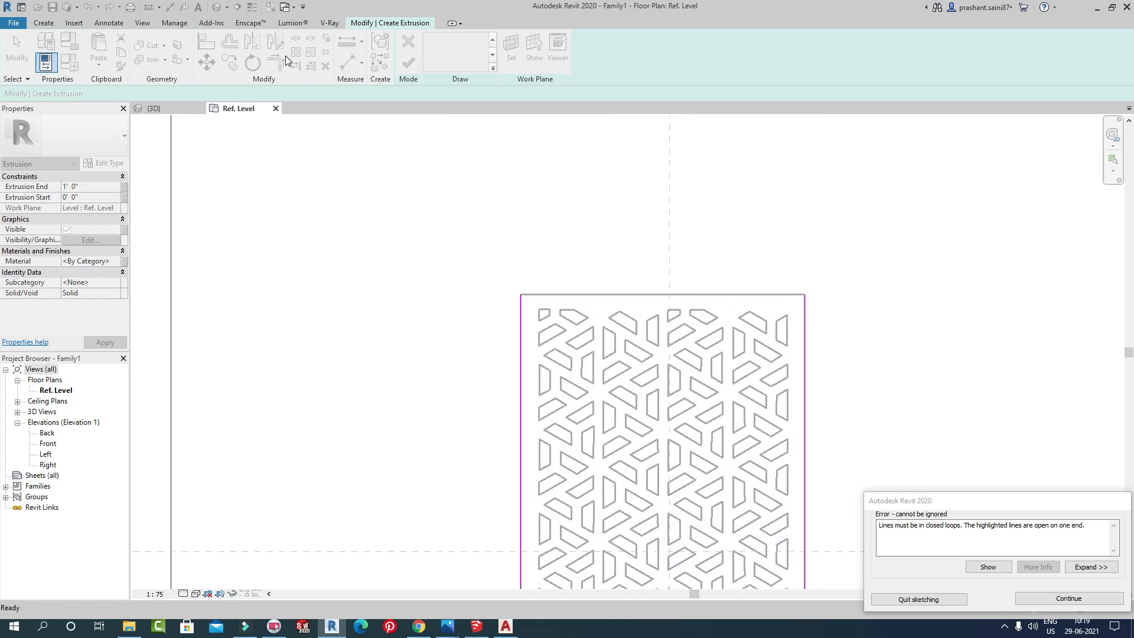
- Continue sketching and pick the outer frame's upper edge as an extrusion sketch line
left_click(1037, 600)
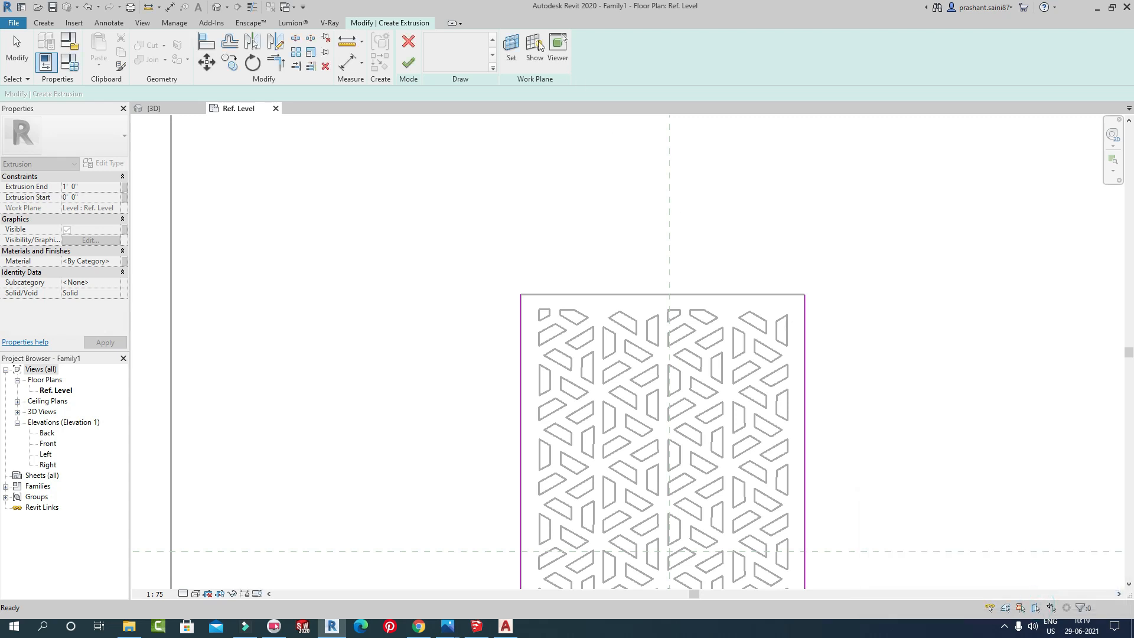
left_click(458, 65)
left_click(729, 296)
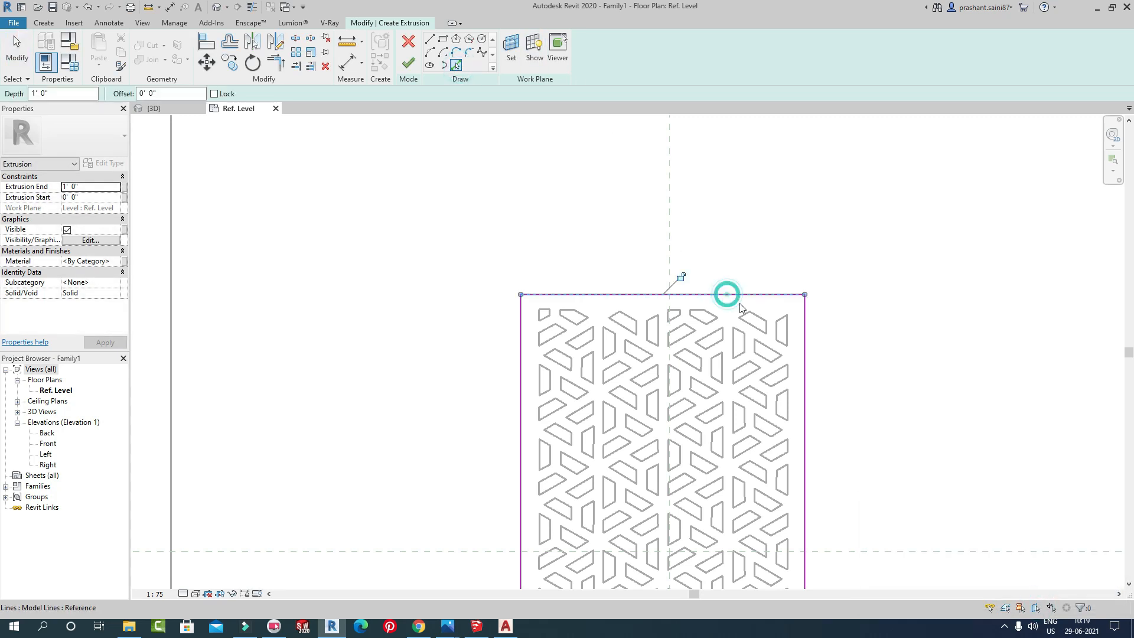
- Finish the extrusion sketch made of the outer frame and the picked lower openings
scroll(761, 296, "down", 1)
middle_click_drag(750, 414, 706, 203)
scroll(762, 168, "down", 1)
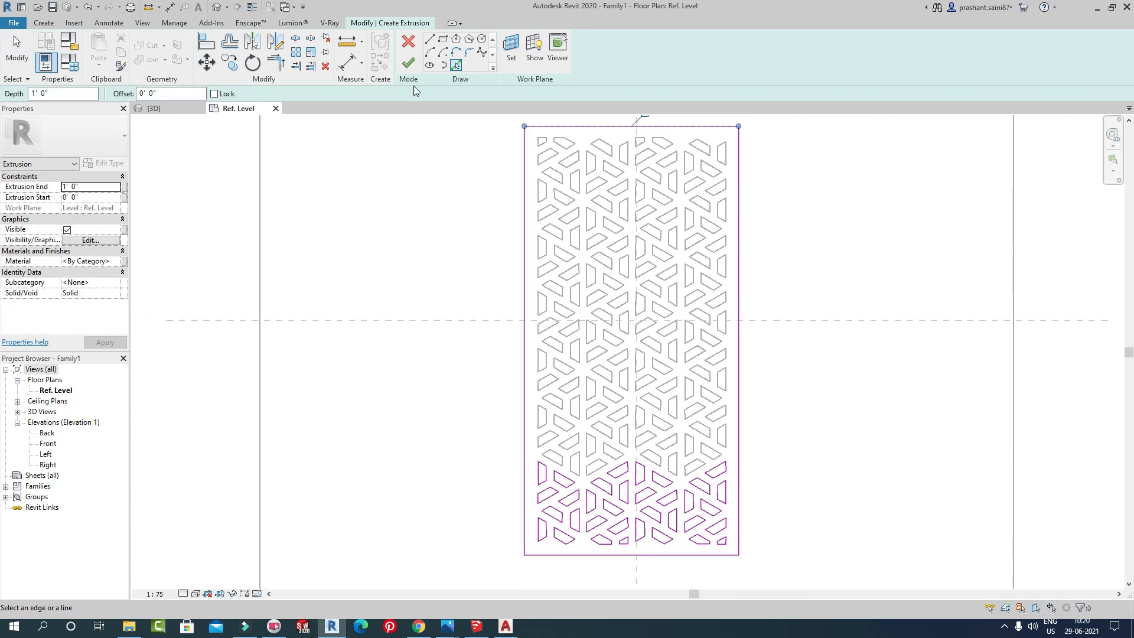
left_click(408, 64)
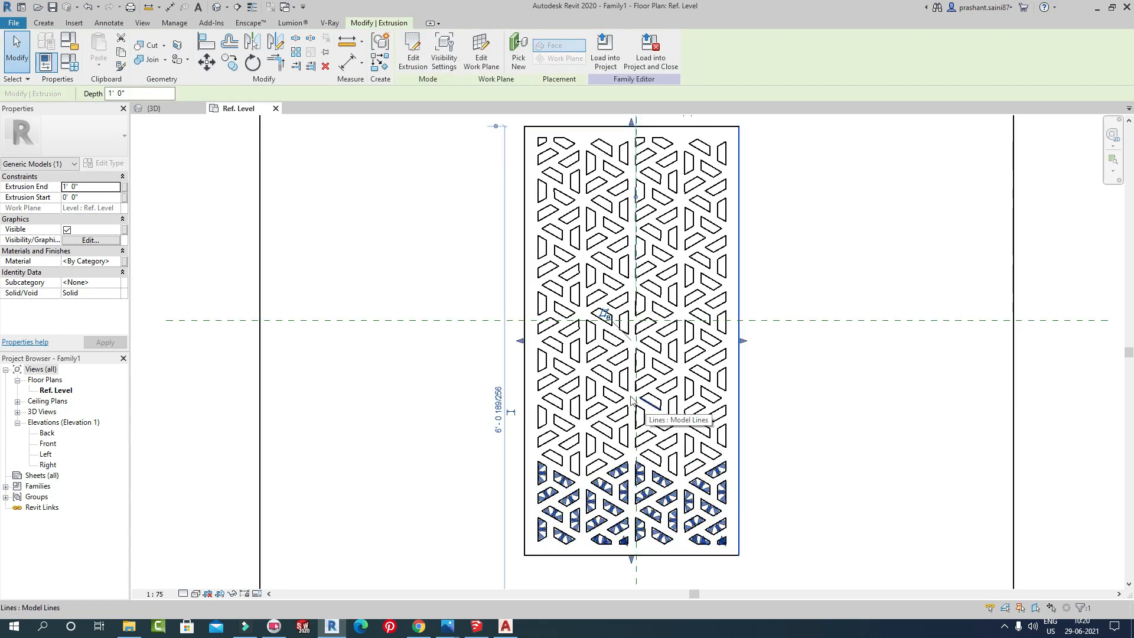
- Reopen the extrusion's sketch for editing and select the lines of all picked openings inside the frame
left_click(413, 56)
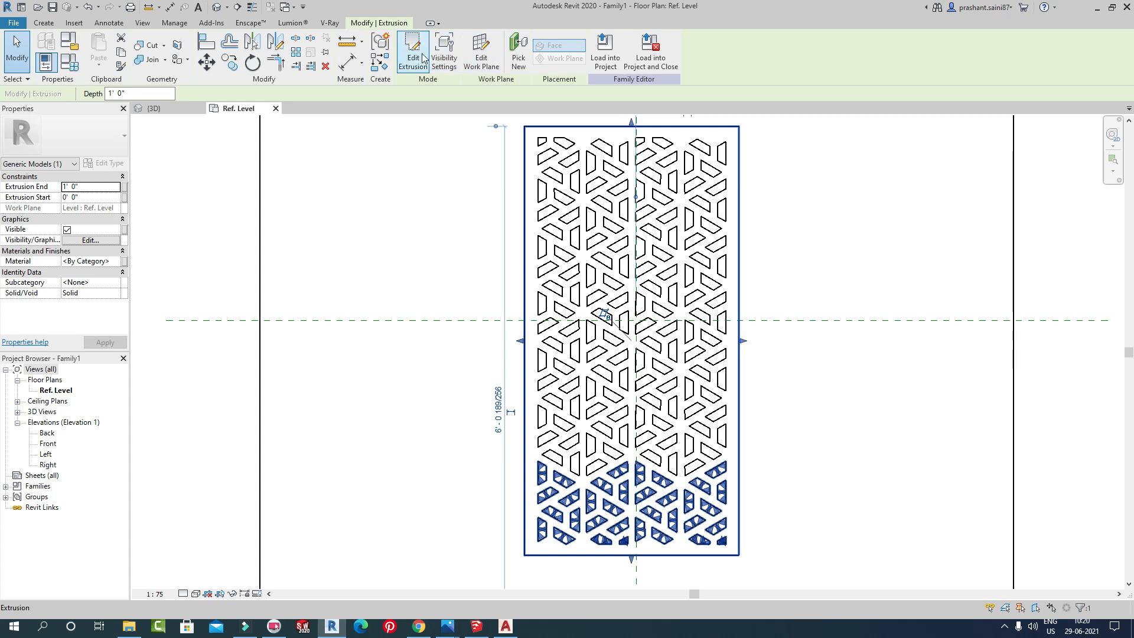
middle_click_drag(700, 571, 688, 422)
scroll(689, 422, "up", 5)
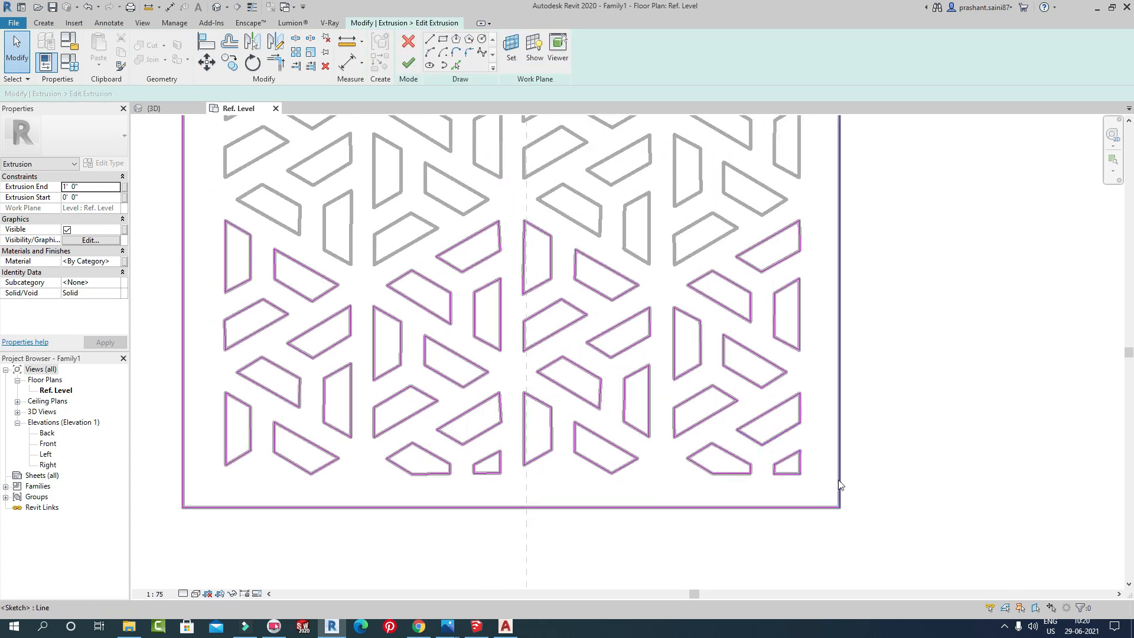
scroll(856, 499, "down", 4)
mouse_move(872, 510)
left_mouse_down()
mouse_move(641, 372)
mouse_move(573, 360)
left_mouse_up()
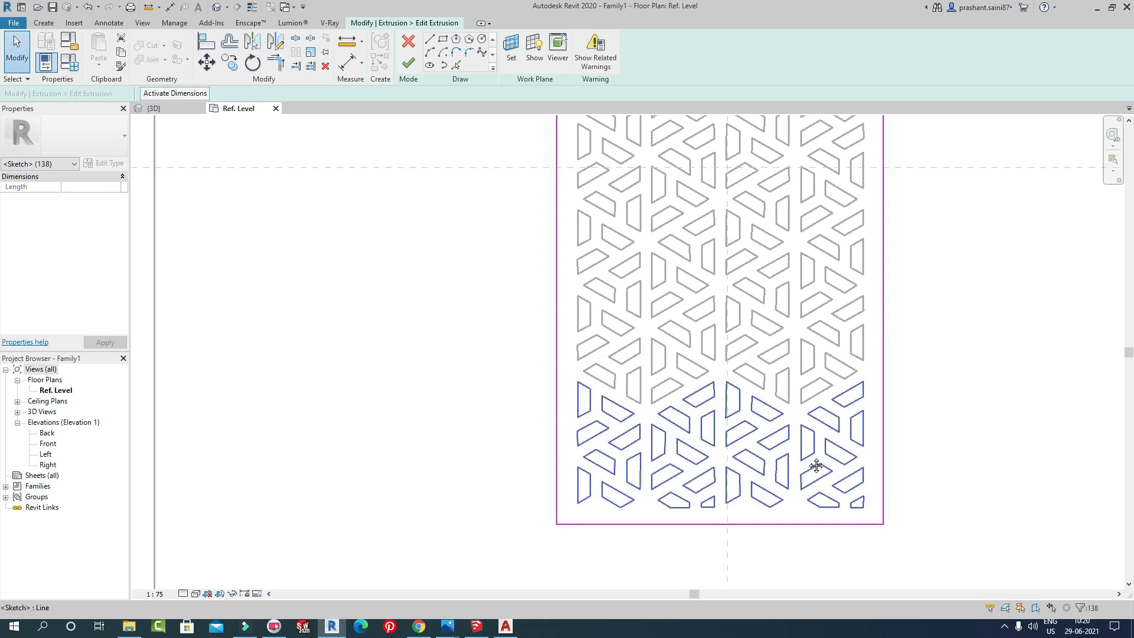
- Remove the three rightmost lowest-row openings, including the five-sided one, from the selected sketch lines
scroll(827, 454, "up", 4)
scroll(878, 410, "up", 2)
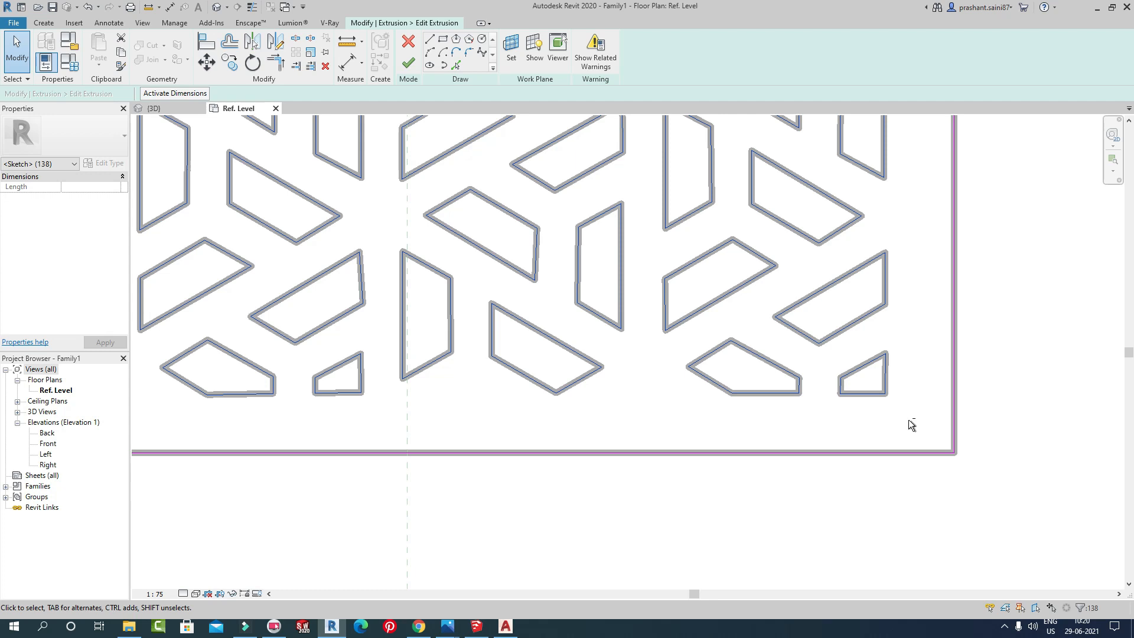
left_click_drag(912, 421, 816, 280)
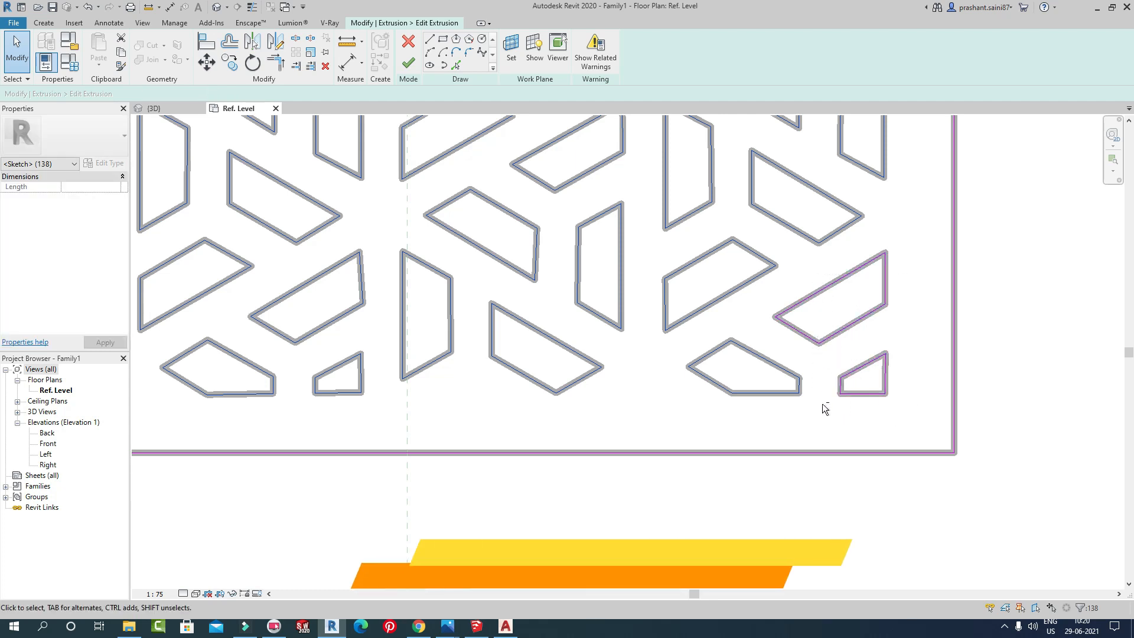
left_click(787, 394, "shift")
left_click(799, 381, "shift")
left_click(754, 355, "shift")
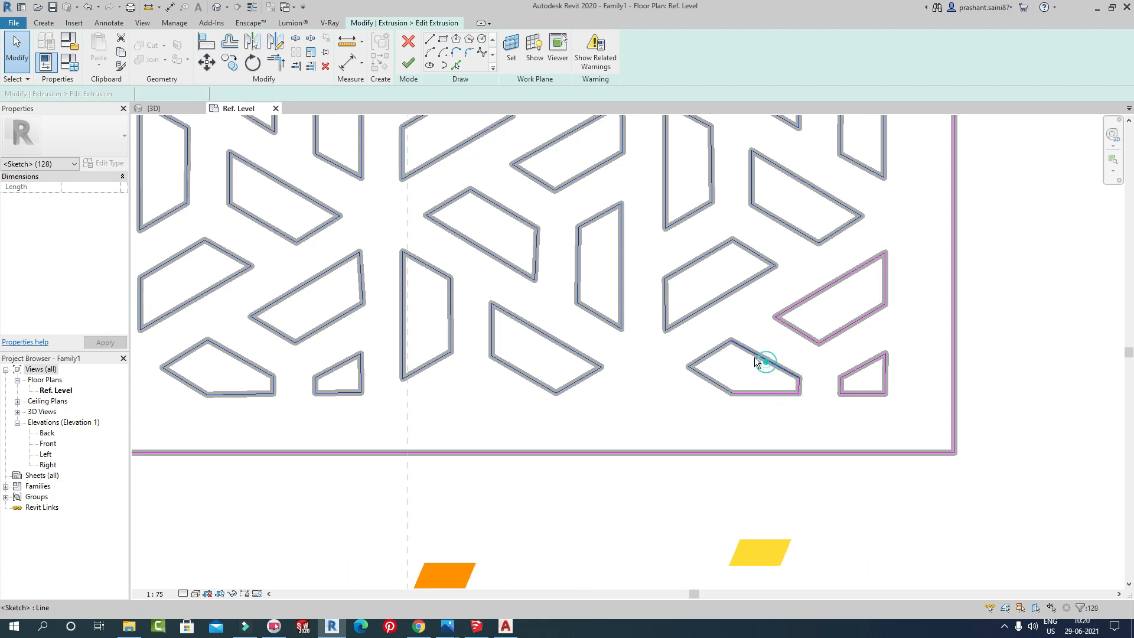
left_click(717, 349, "shift")
left_click(709, 380, "shift")
- Remove the two lowest-row openings on each side of the vertical centre line from the selection
middle_click_drag(758, 405, 848, 366)
left_click_drag(781, 412, 559, 328, "shift")
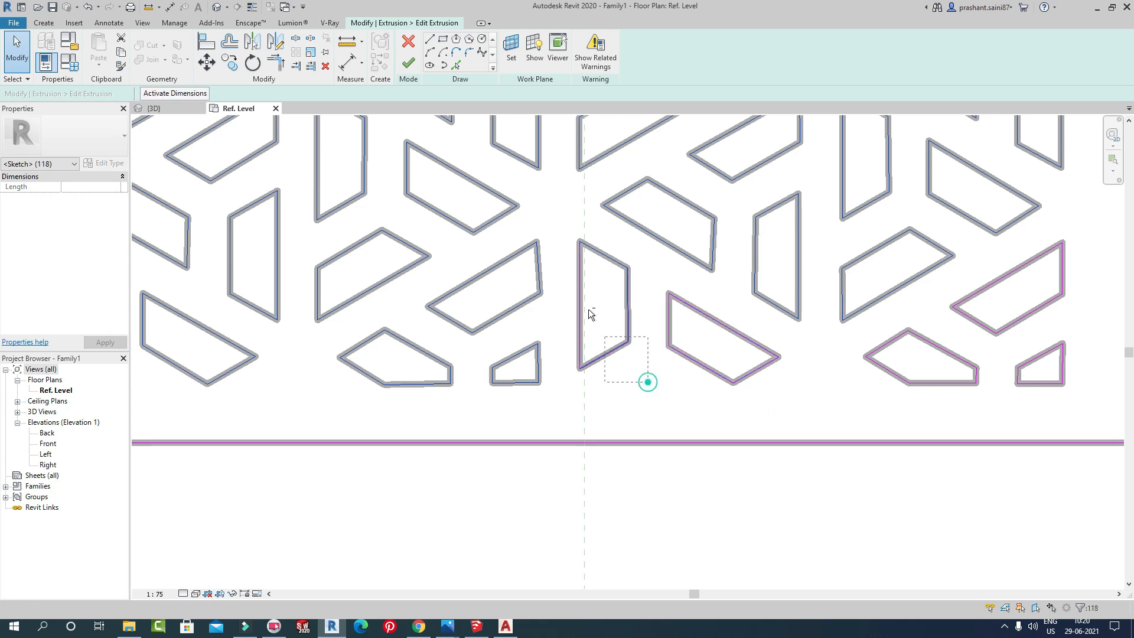
left_click_drag(563, 260, 563, 260, "shift")
left_click_drag(423, 300, 423, 299, "shift")
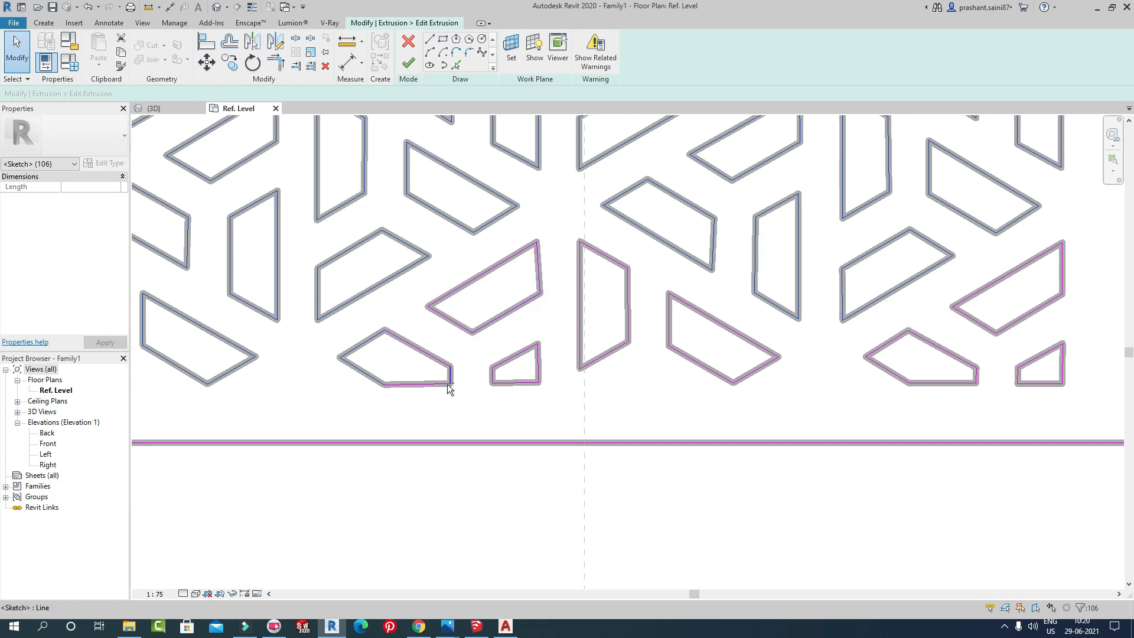
- Remove the left half's five-sided opening and the two leftmost lowest-row openings from the selection
left_click_drag(407, 408, 314, 366, "shift")
middle_click_drag(300, 419, 602, 417)
left_click_drag(557, 420, 368, 323, "shift")
left_click_drag(383, 258, 381, 255, "shift")
- Copy the selected openings with Multiple enabled, from the rightmost opening's lower corner to the matching corner one pattern repeat higher
scroll(587, 324, "down", 4)
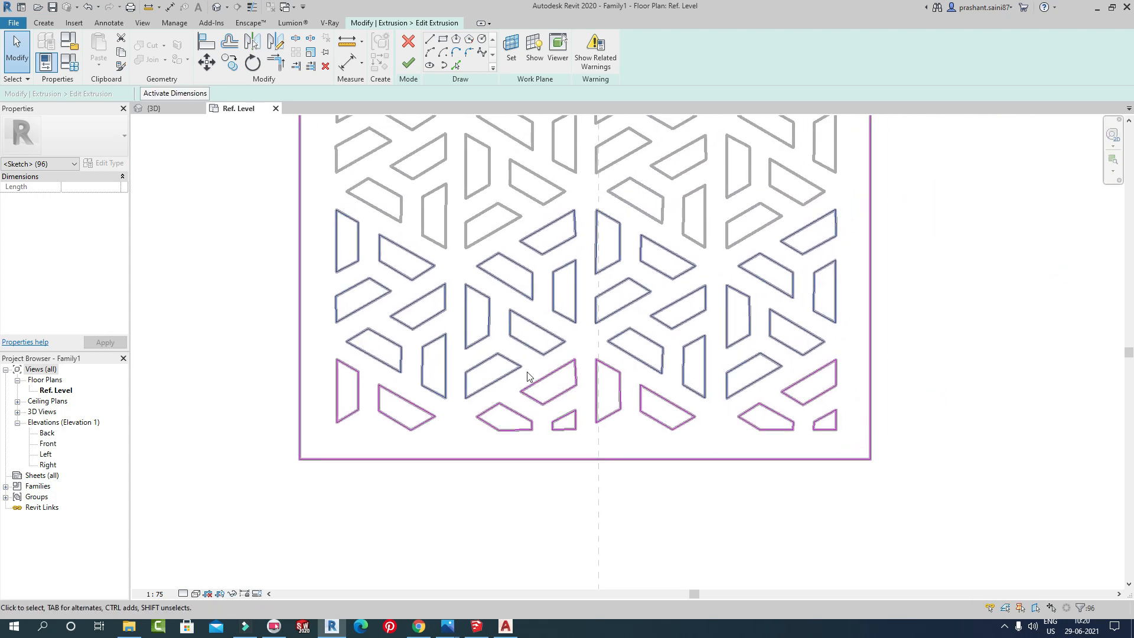
scroll(528, 376, "down", 2)
middle_click_drag(728, 407, 748, 430)
middle_click_drag(685, 469, 733, 481)
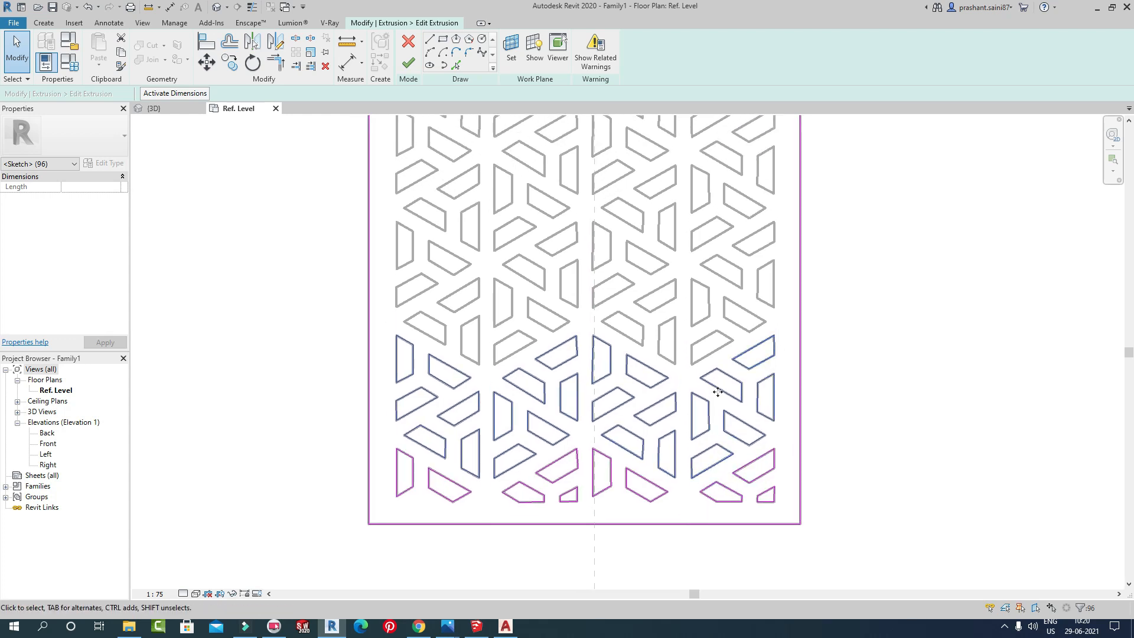
middle_click_drag(717, 392, 708, 362)
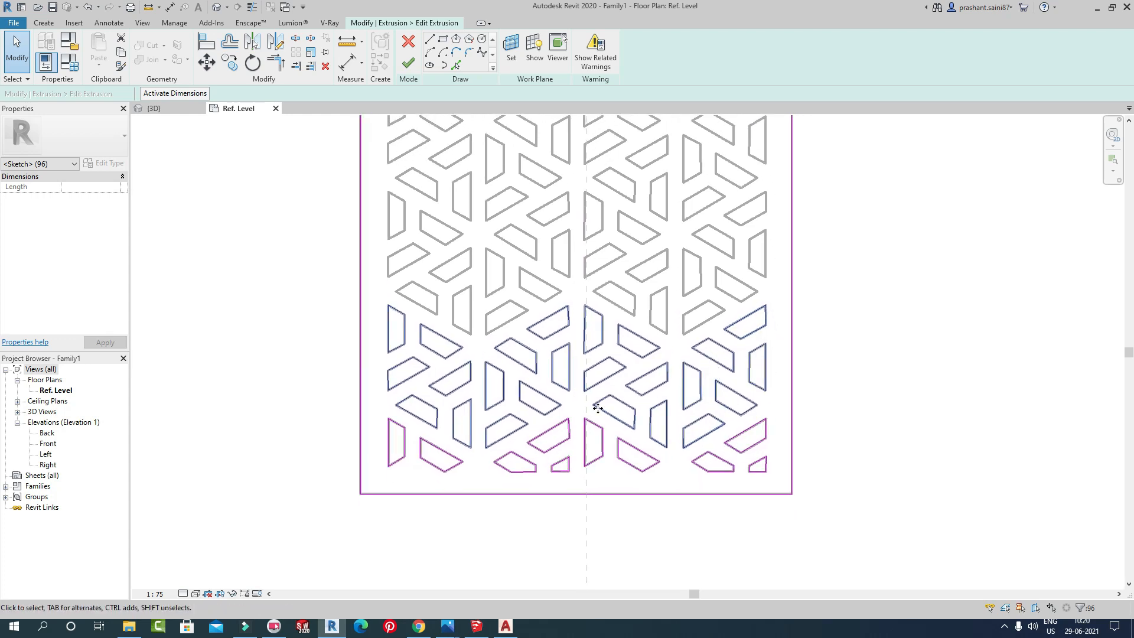
left_click(231, 64)
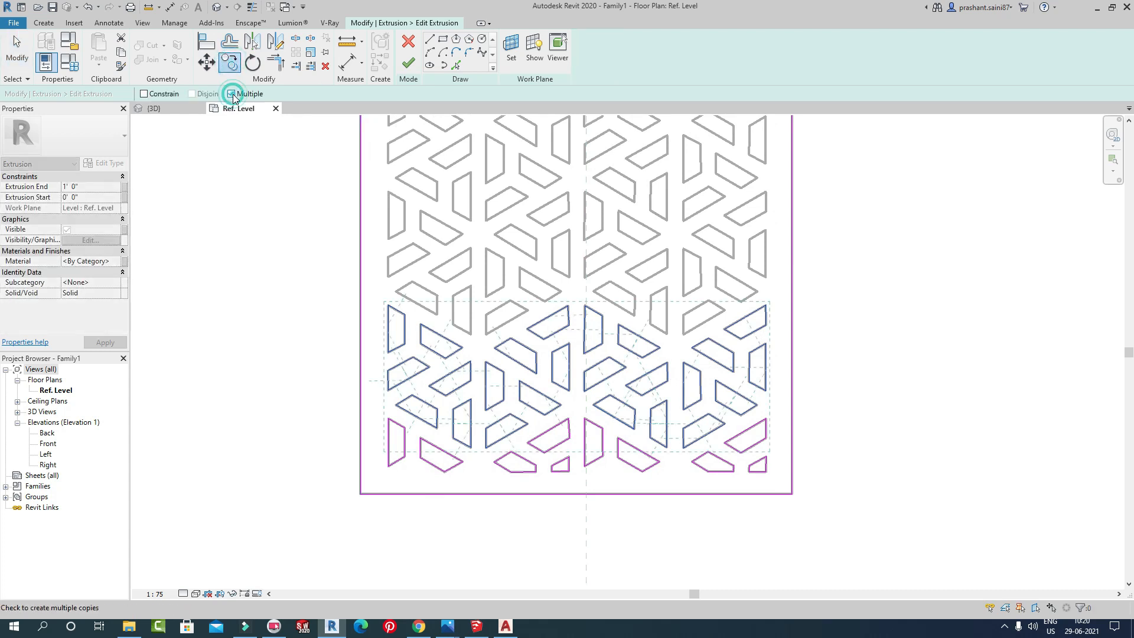
left_click(231, 94)
scroll(780, 413, "up", 4)
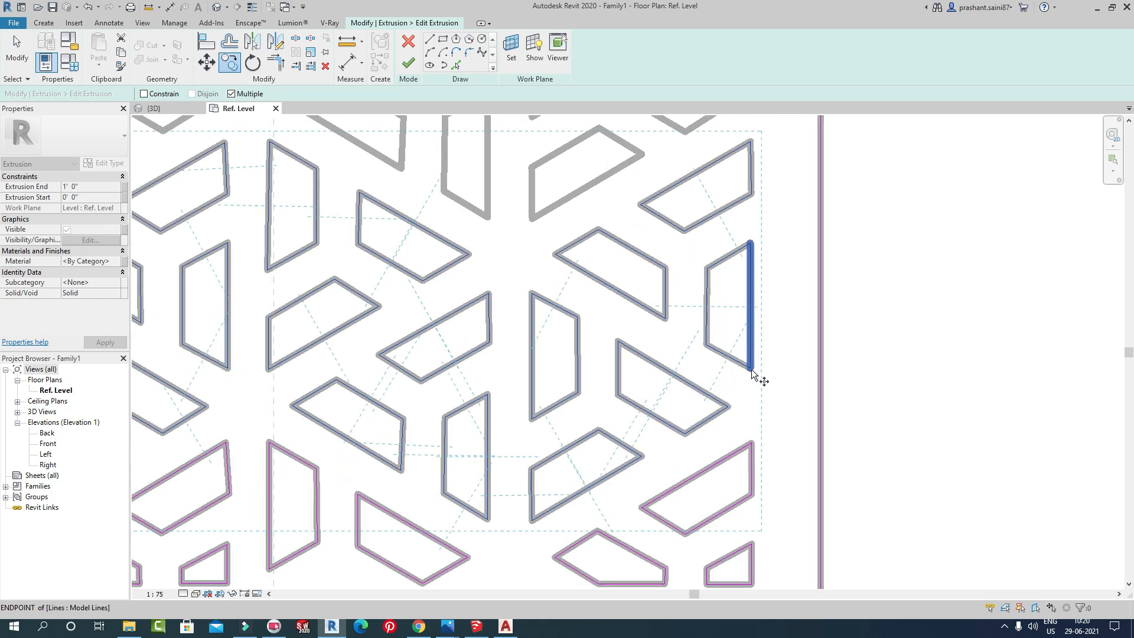
left_click(751, 371)
scroll(734, 355, "down", 3)
scroll(734, 519, "up", 3)
scroll(747, 384, "up", 5)
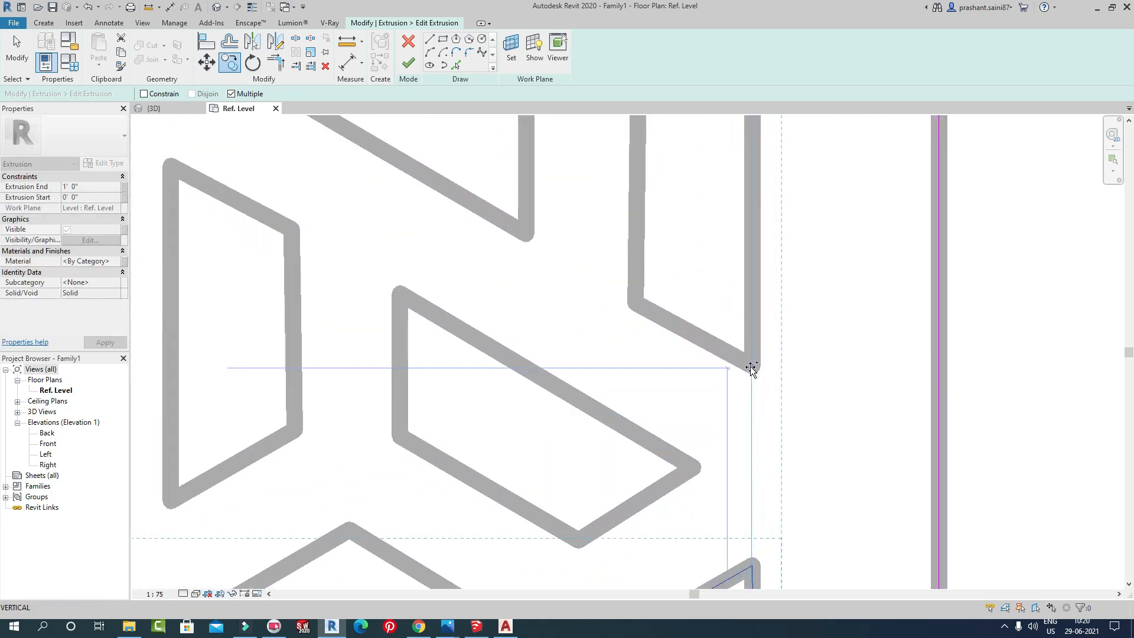
left_click(751, 367)
- Place further copies of the openings up to the panel's upper edge, each on the matching corner of the rightmost column
scroll(750, 378, "down", 8)
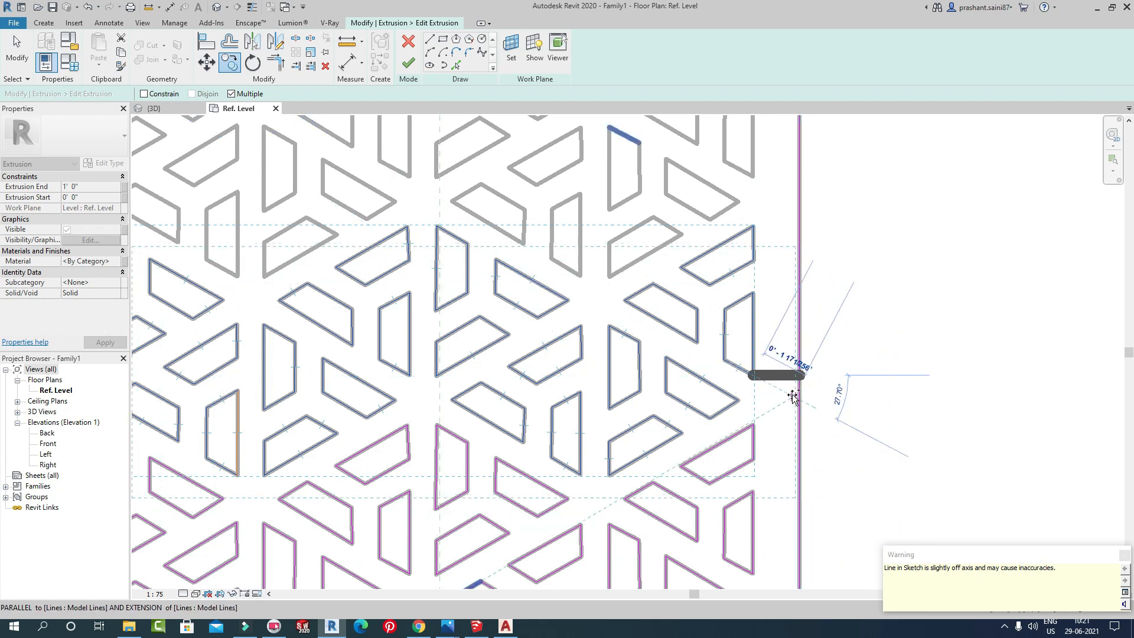
middle_click_drag(750, 174, 762, 337)
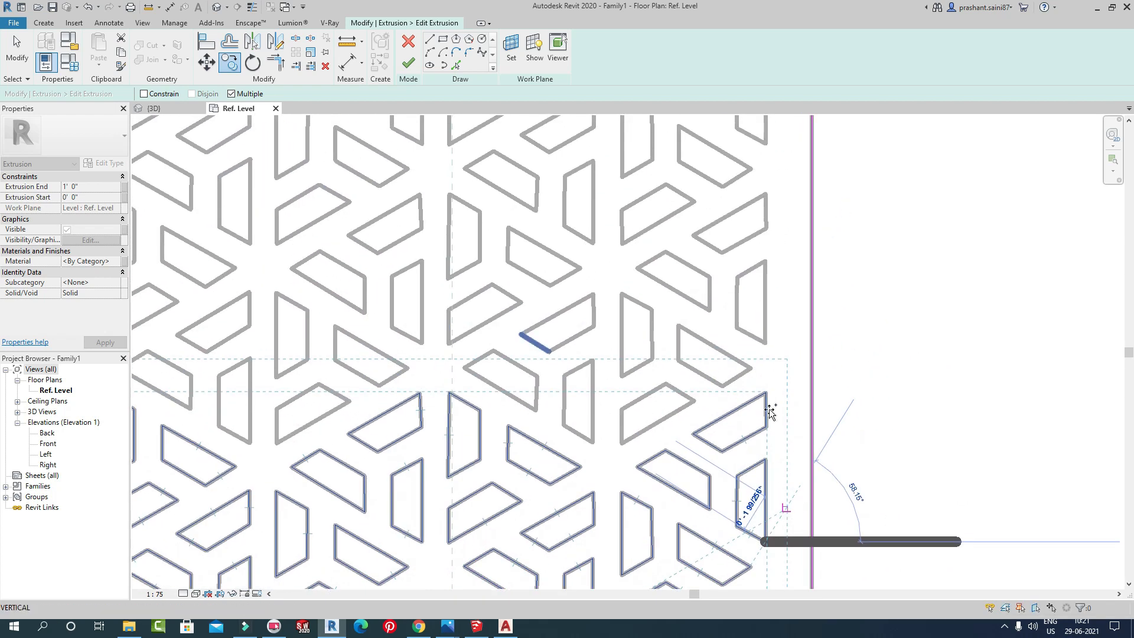
scroll(761, 336, "up", 3)
scroll(763, 340, "up", 2)
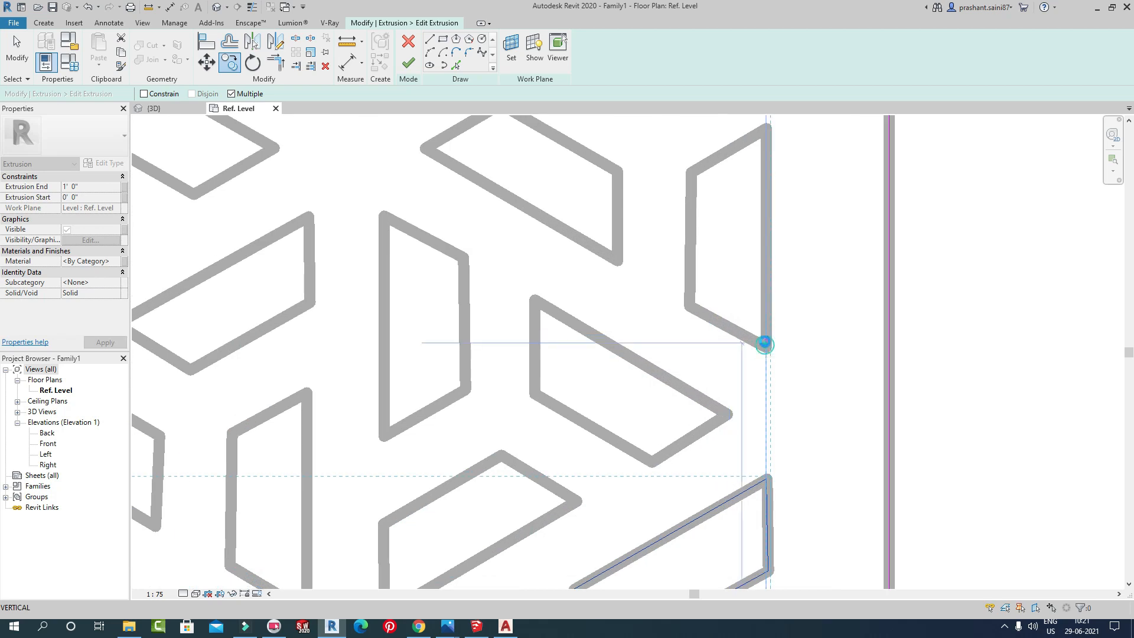
scroll(764, 344, "down", 4)
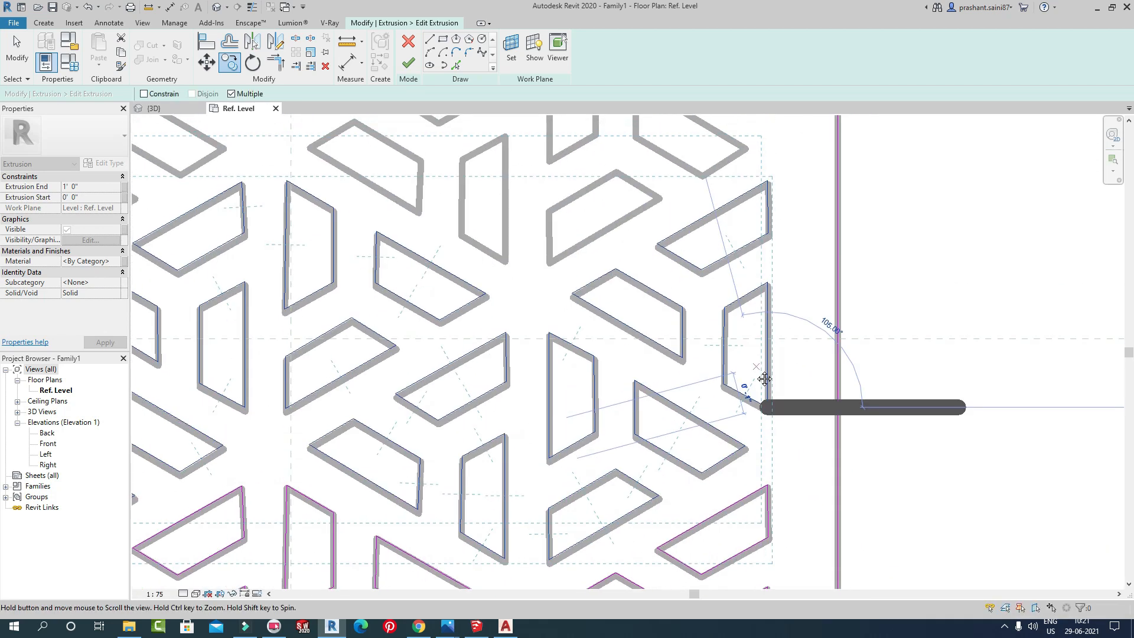
middle_click_drag(753, 299, 750, 455)
left_click(752, 374)
middle_click_drag(752, 374, 758, 426)
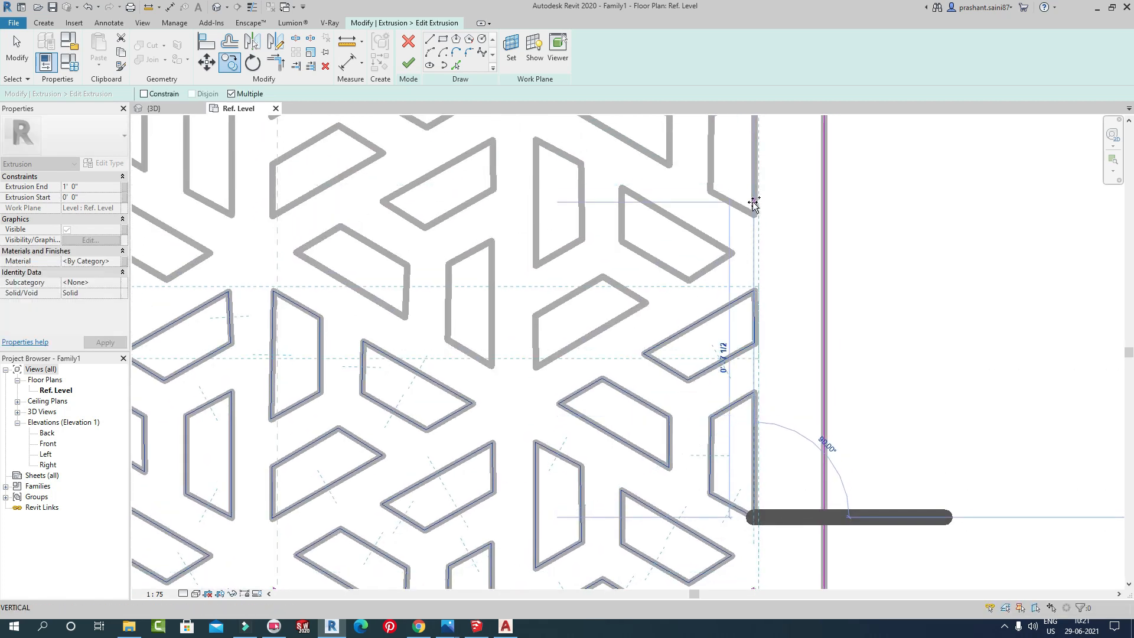
middle_click_drag(753, 213, 721, 524)
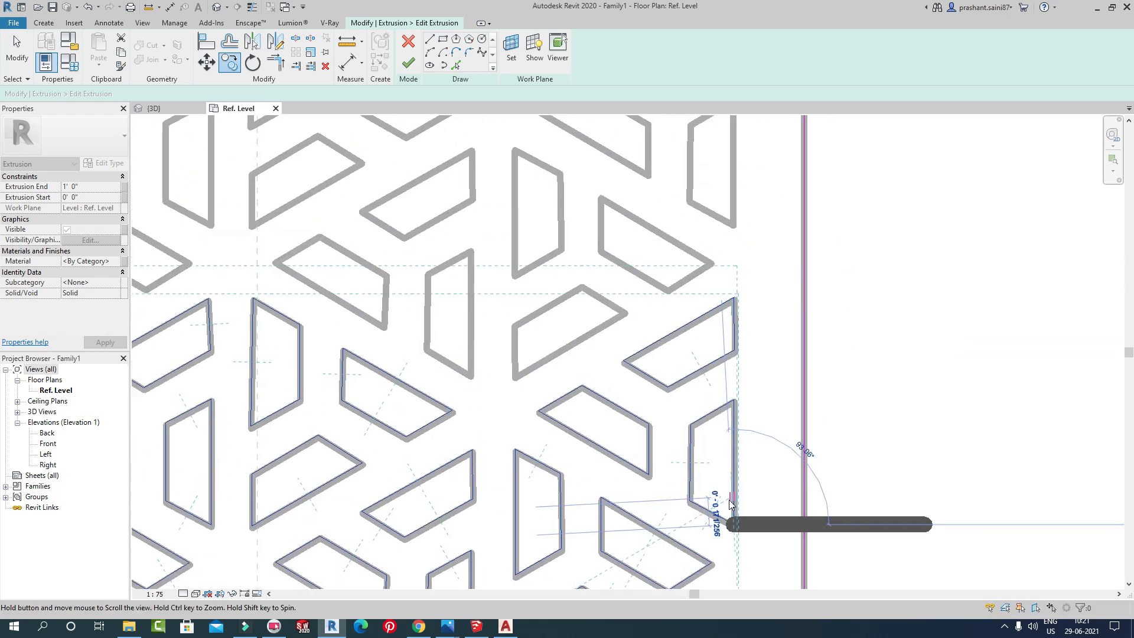
left_click(732, 221)
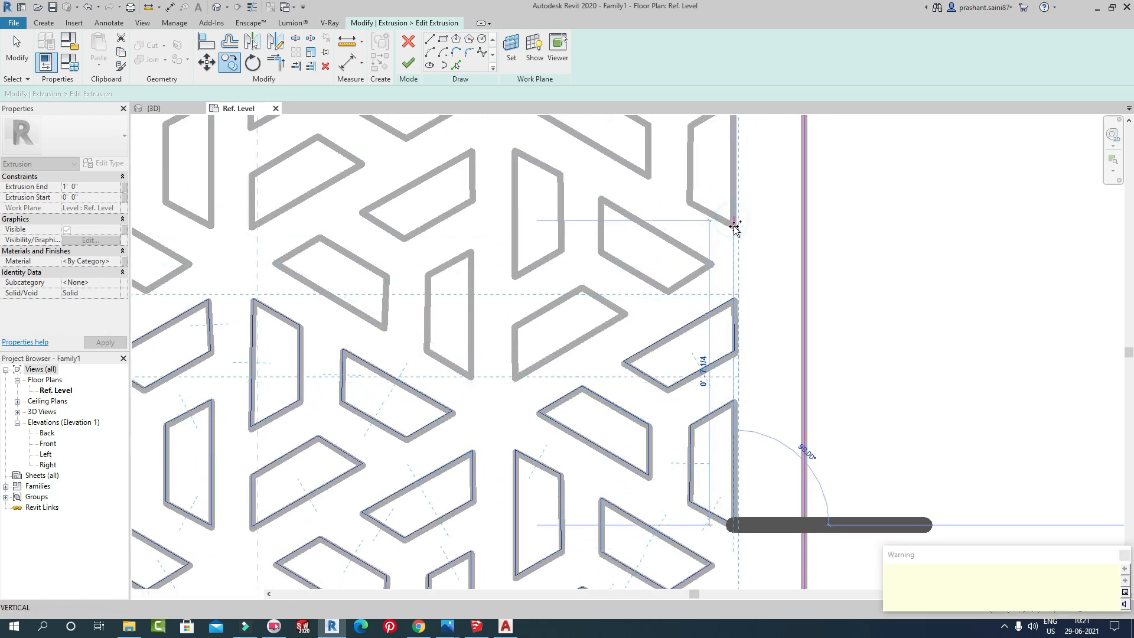
- Delete the copied slanted opening that overshoots the frame at the panel's upper right corner
scroll(734, 223, "down", 4)
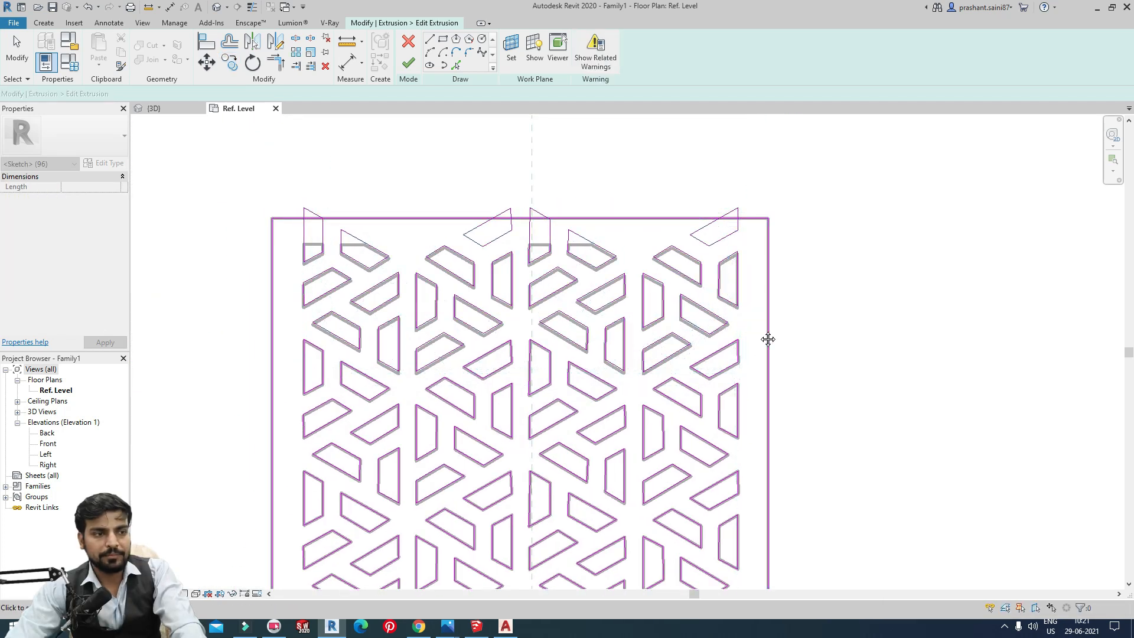
middle_click_drag(766, 337, 775, 299)
scroll(768, 300, "down", 3)
middle_click_drag(726, 330, 792, 334)
scroll(792, 334, "up", 4)
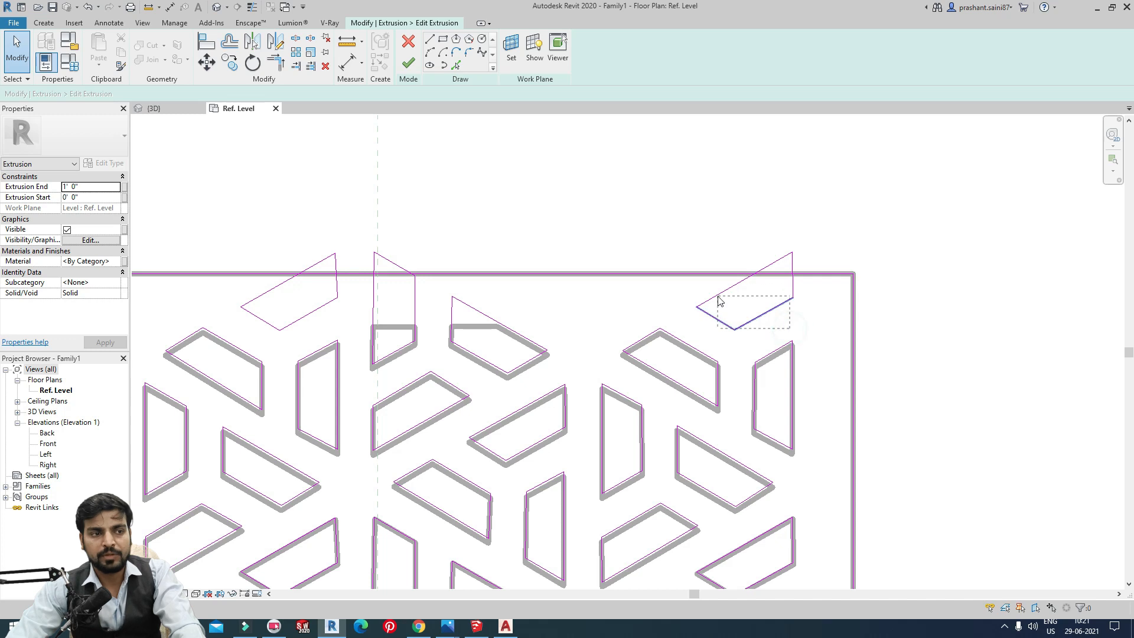
key("Delete")
left_click(793, 263)
key("Escape")
- Delete the copied openings that cross the frame's upper edge on both sides of the vertical centre line
scroll(768, 312, "up", 3)
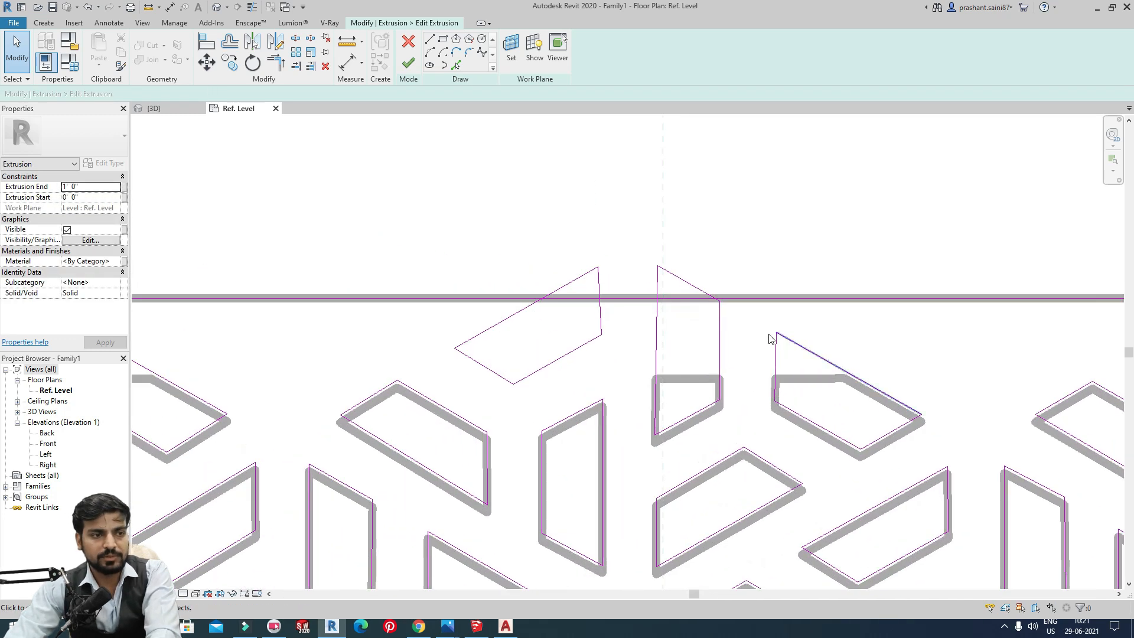
left_click(657, 331)
key("Delete")
left_click(691, 282)
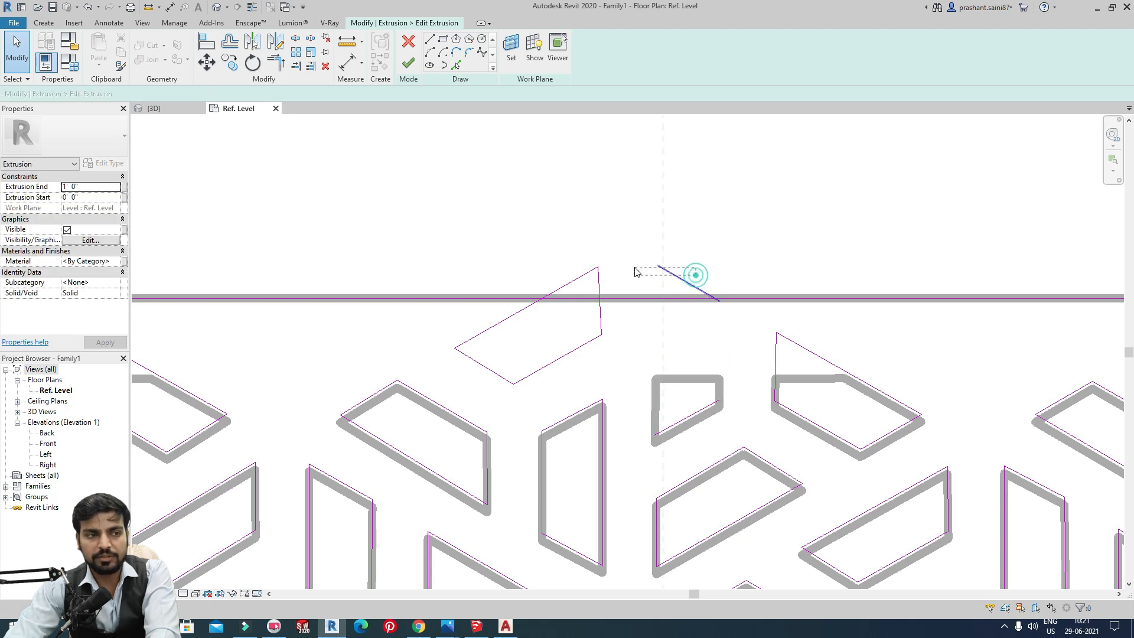
key("Delete")
middle_click_drag(594, 377, 656, 340)
left_click_drag(544, 302, 543, 302)
key("Delete")
- Draw a line across the panel's top-left opening along the upper edge of the underlying drawing
middle_click_drag(627, 318, 699, 265)
middle_click_drag(585, 346, 620, 363)
middle_click_drag(504, 346, 714, 332)
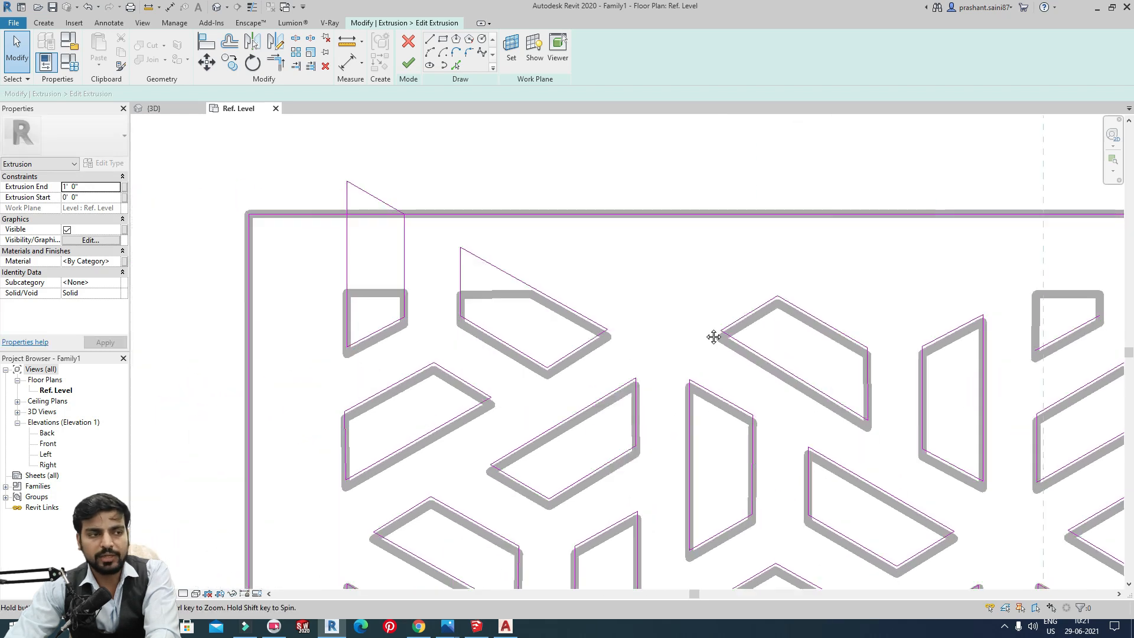
middle_click_drag(414, 277, 481, 302)
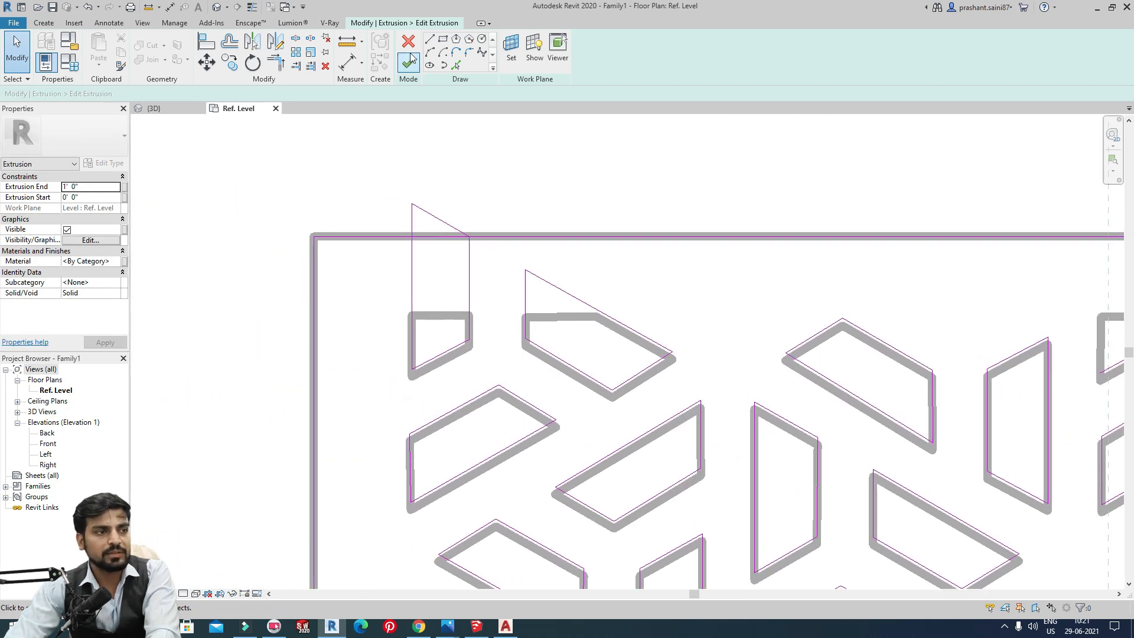
scroll(425, 318, "up", 2)
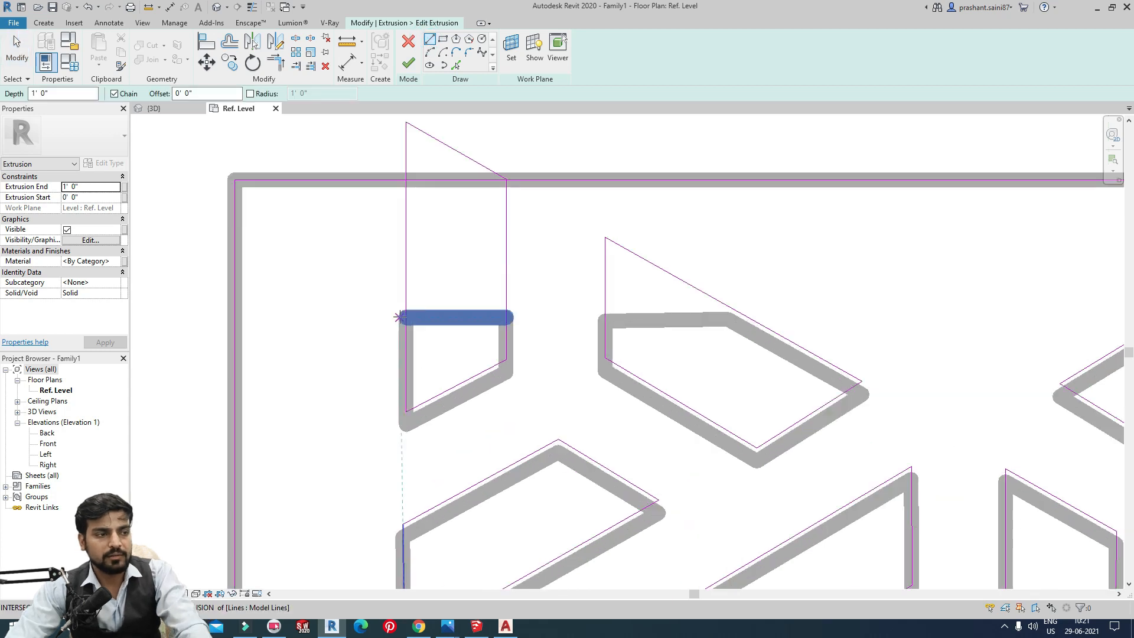
left_click(508, 318)
key("Escape")
key("Escape")
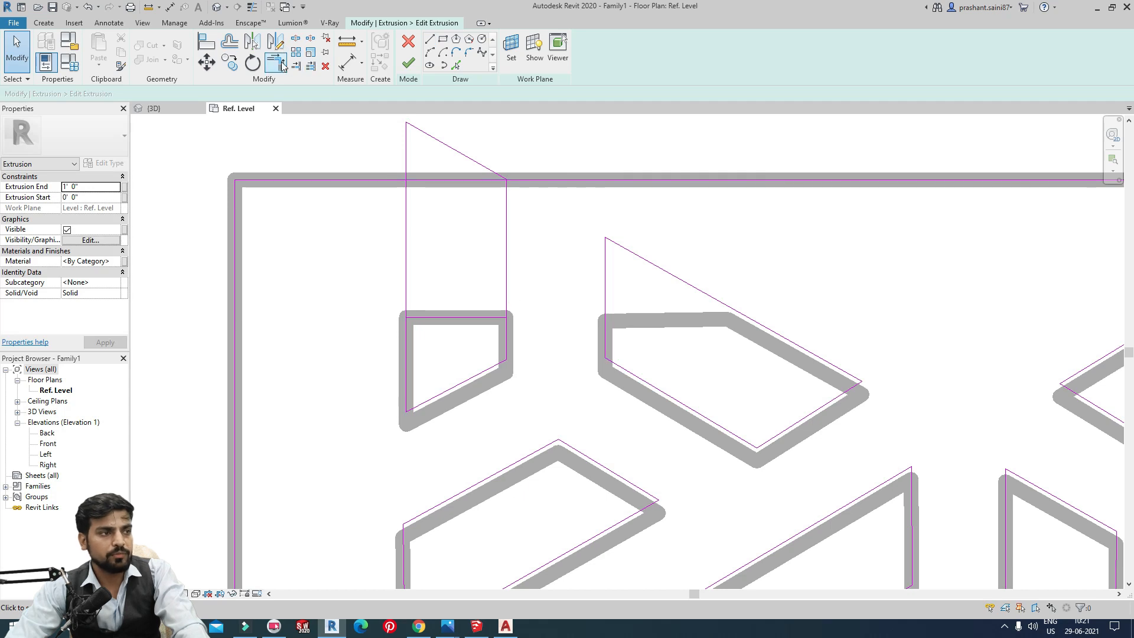
- Trim the top-left opening's side edges to its new upper line and delete the leftover slanted line above the frame
left_click(505, 341)
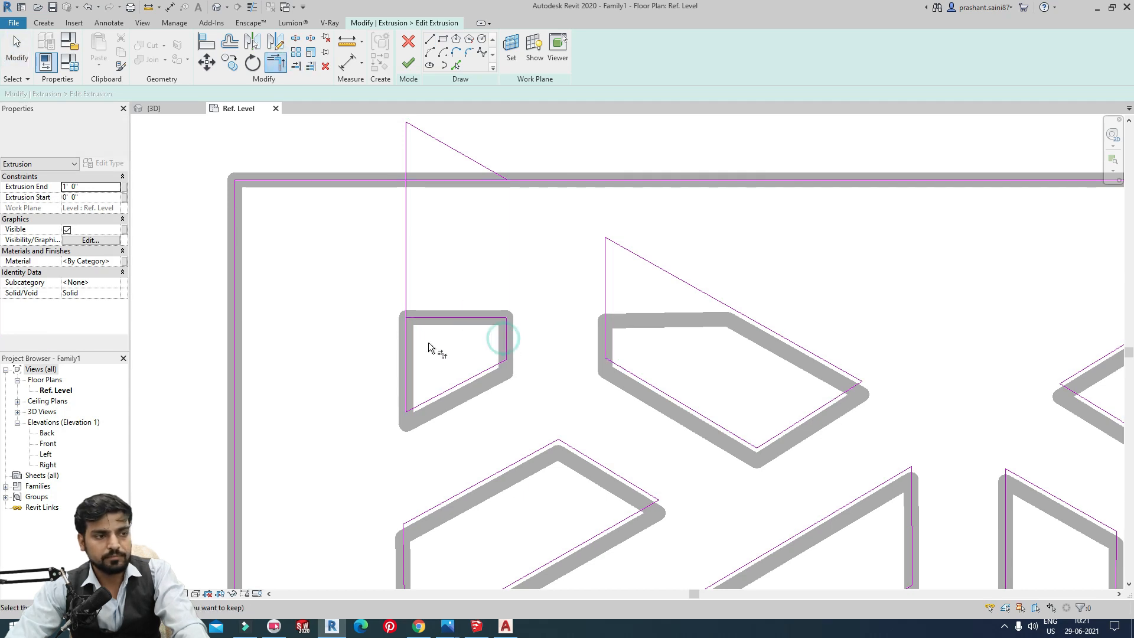
middle_click_drag(409, 354, 409, 432)
key("Escape")
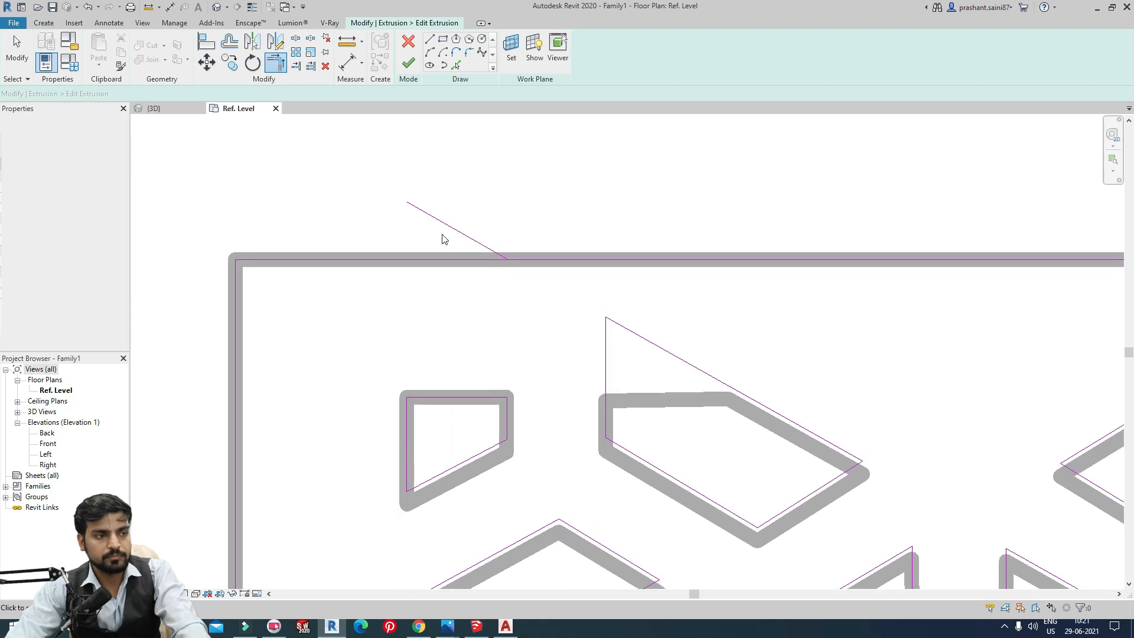
left_click(455, 231)
key("Delete")
- Close the second opening in the panel's top row with a line along the underlying drawing's upper edge and trim its side edges to it
scroll(551, 336, "up", 3)
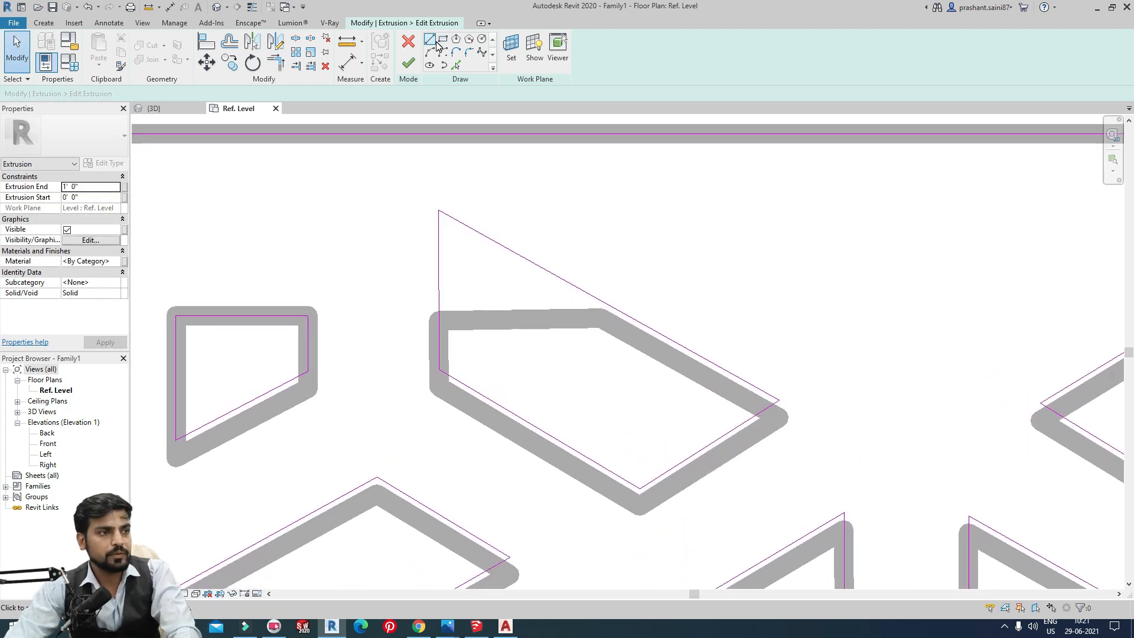
key("l")
key("i")
left_click(438, 321)
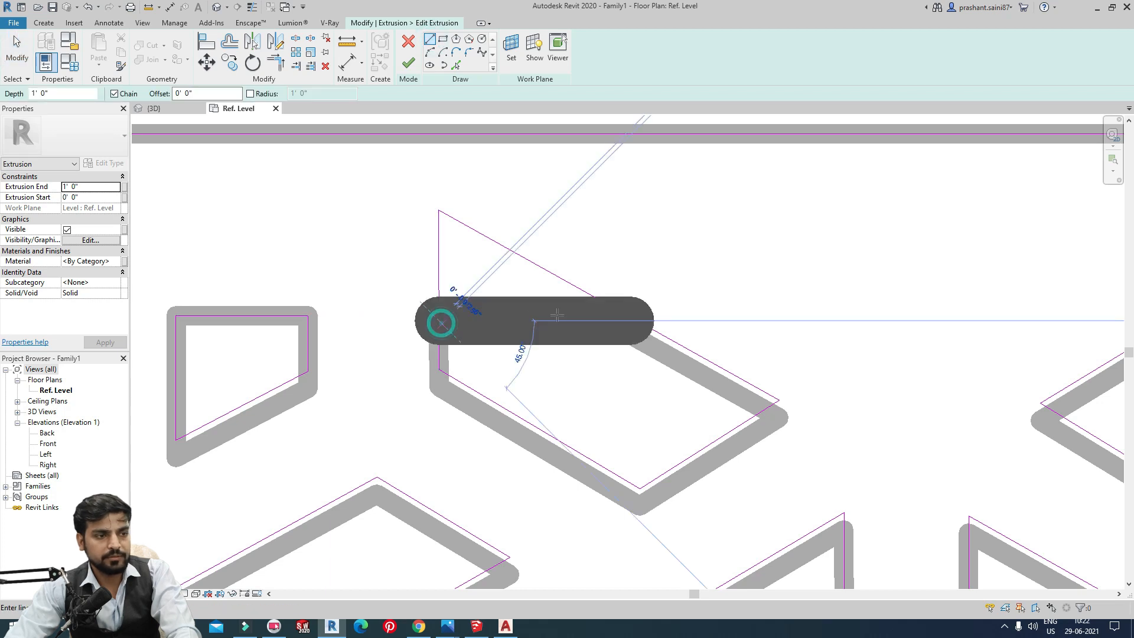
left_click(627, 313)
key("Escape")
key("Escape")
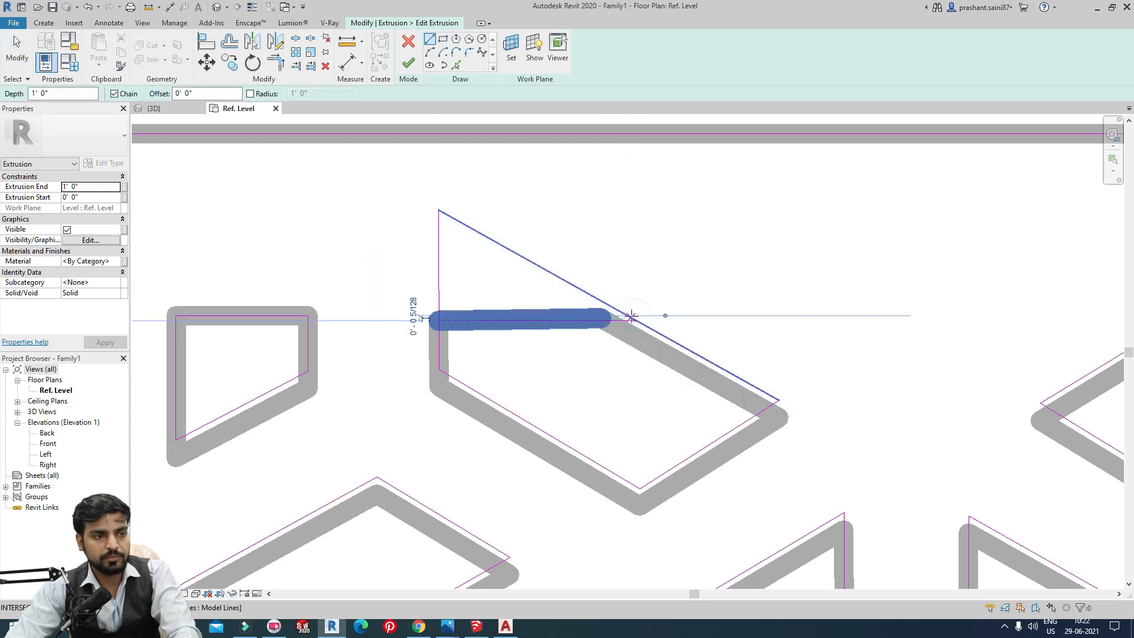
scroll(615, 310, "down", 1)
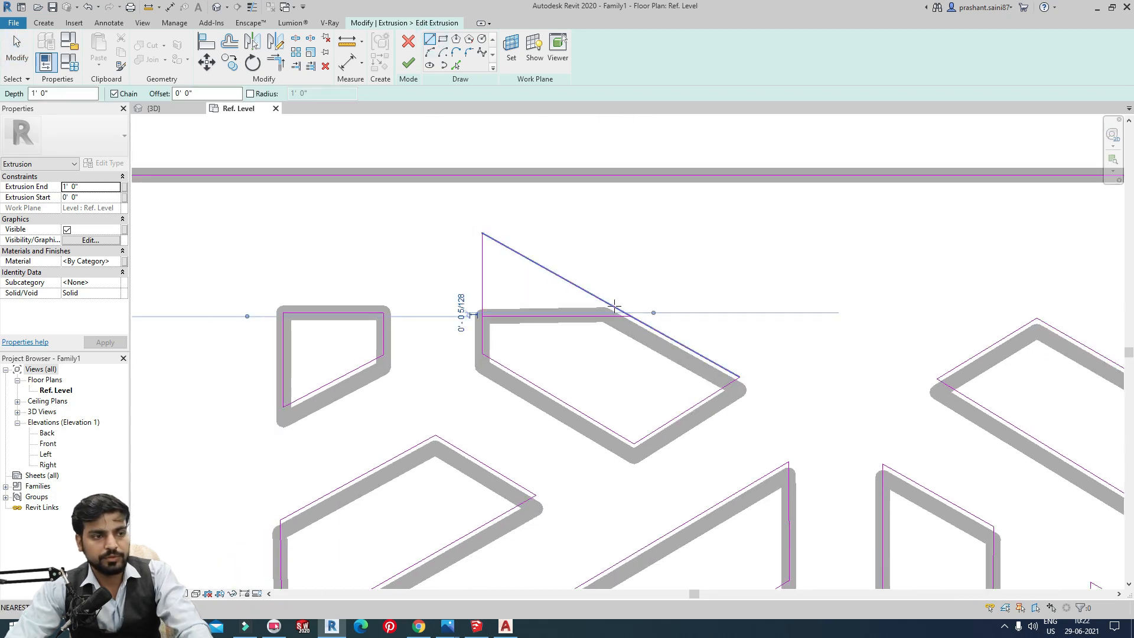
left_click(281, 66)
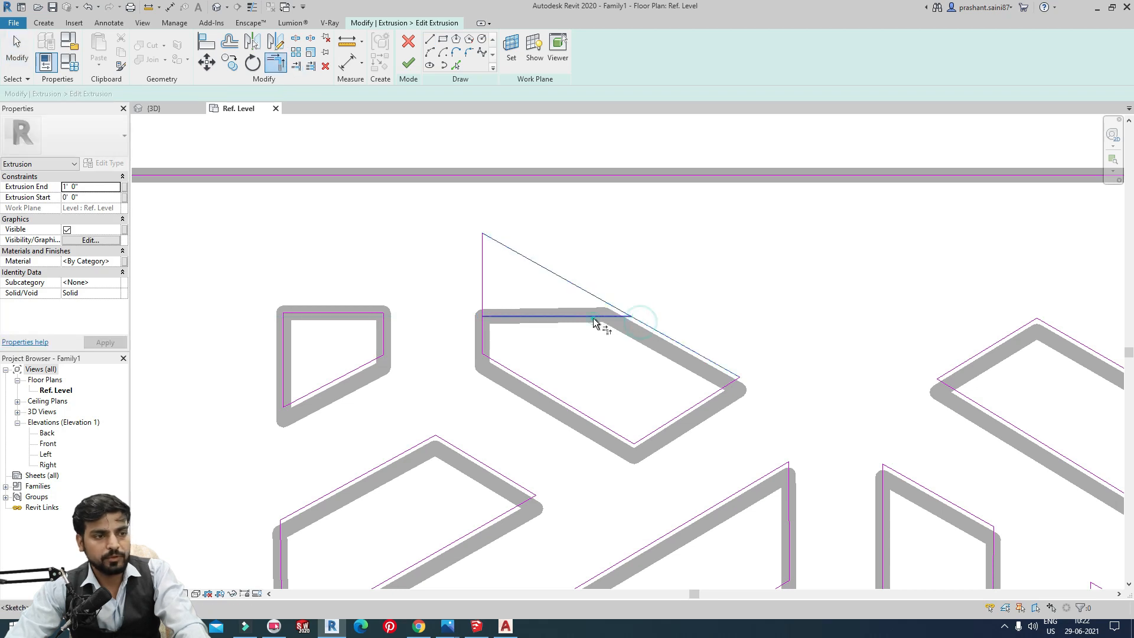
left_click(481, 339)
- Delete the leftover slanted bottom line of the small top-row opening at the vertical centre line
scroll(582, 329, "down", 5)
scroll(425, 281, "up", 4)
scroll(581, 257, "up", 4)
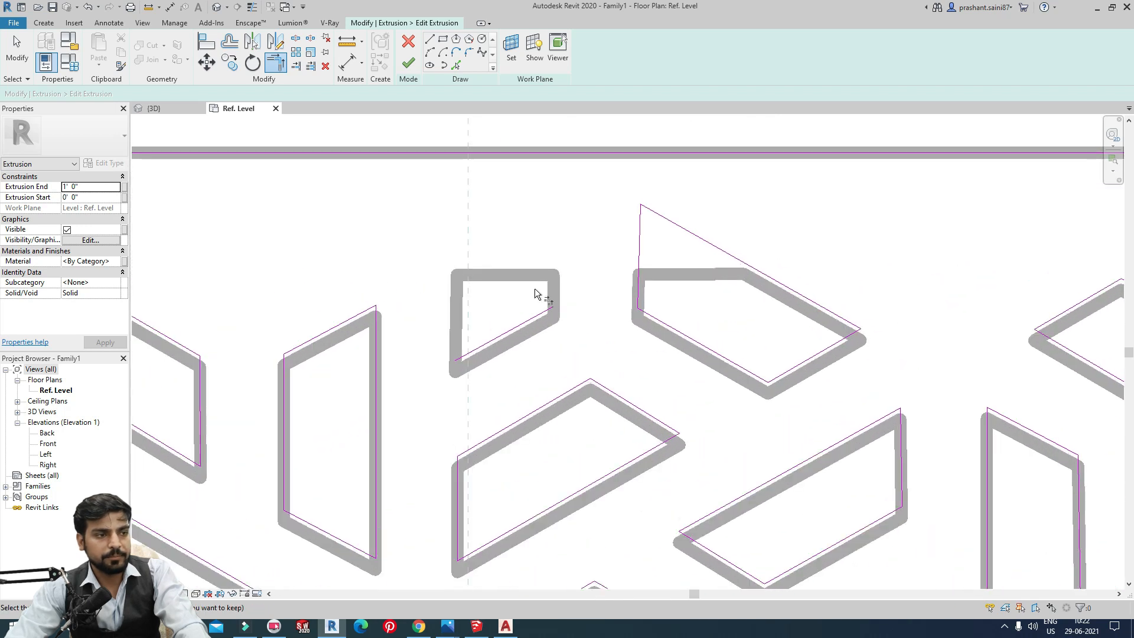
key("Escape")
left_click(511, 337)
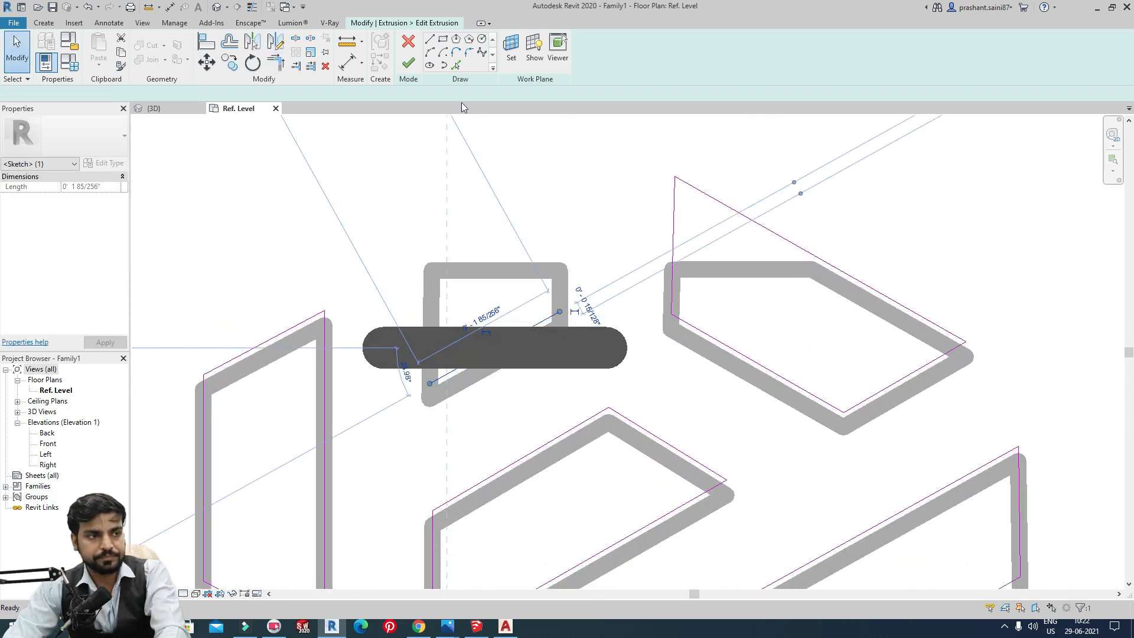
key("Delete")
- Pick the four edges of the small top-row opening at the centre line from the underlying drawing as sketch lines
left_click(456, 66)
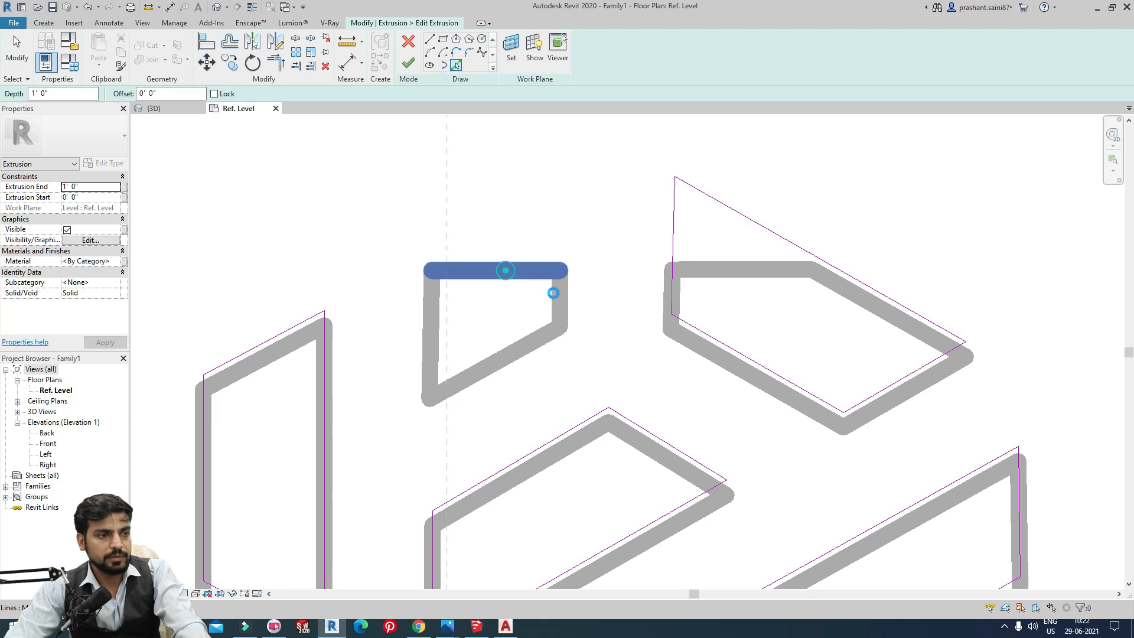
left_click(557, 299)
left_click(495, 366)
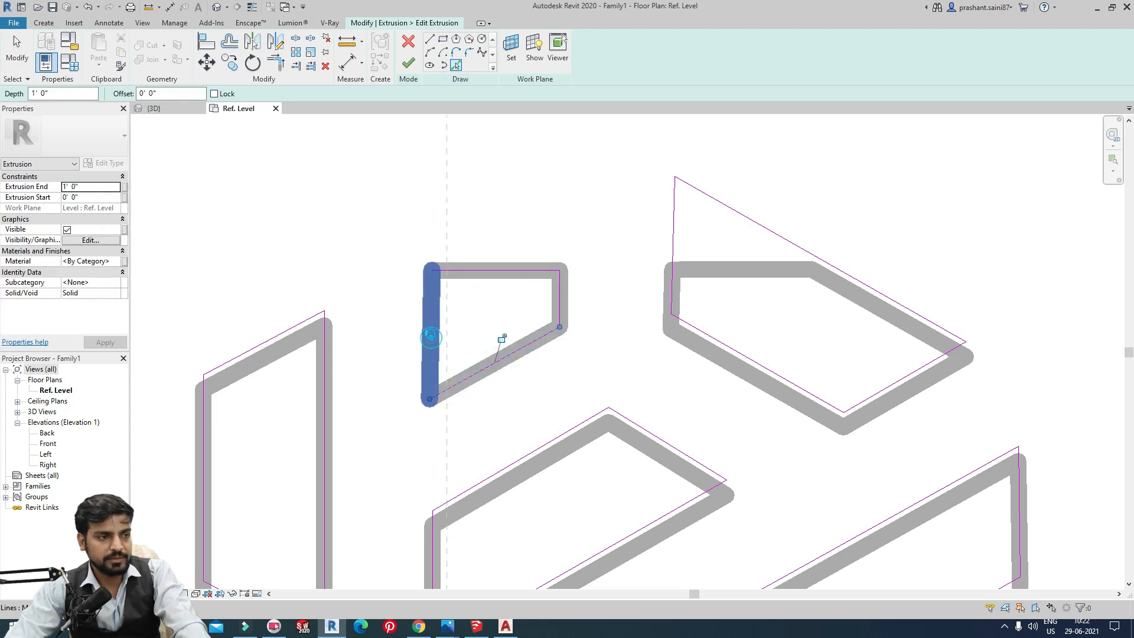
left_click(430, 336)
scroll(467, 337, "down", 2)
key("Escape")
key("Escape")
- Draw a horizontal line across the five-sided opening just right of the centre line and trim the edges above it
middle_click_drag(657, 319, 571, 311)
scroll(571, 287, "up", 2)
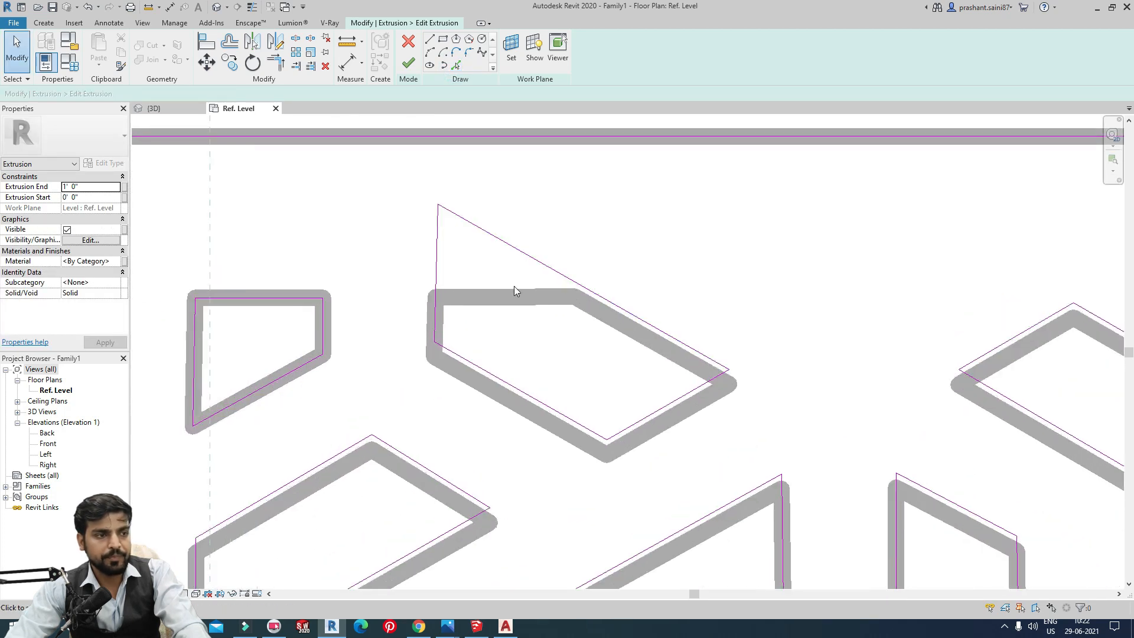
left_click(437, 300)
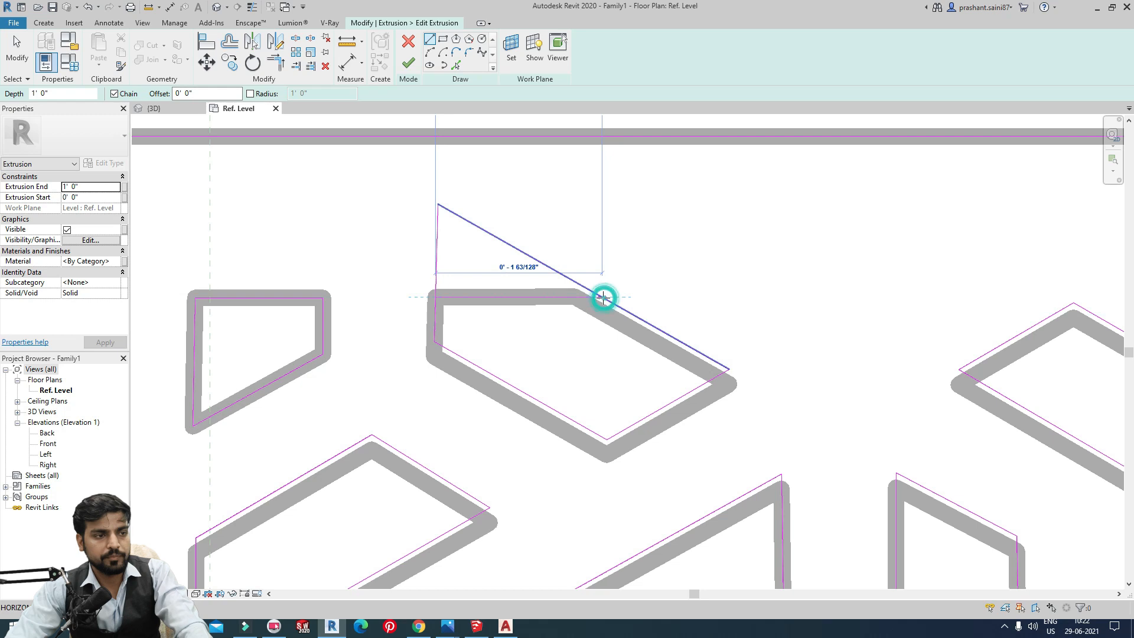
left_click(602, 298)
key("Escape")
key("Escape")
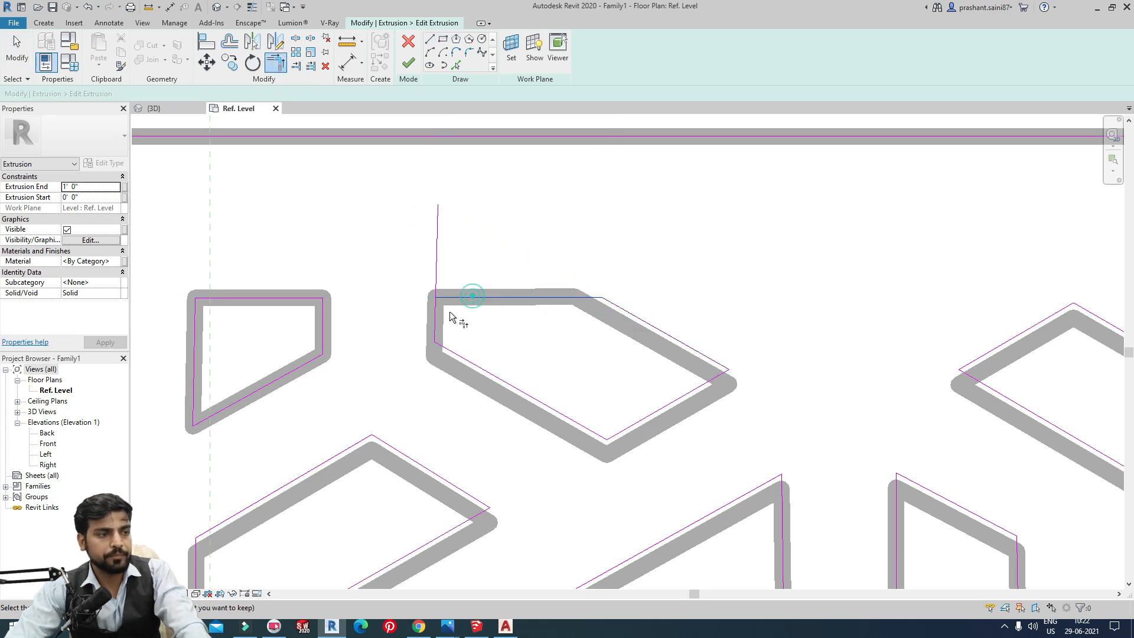
scroll(438, 322, "down", 8)
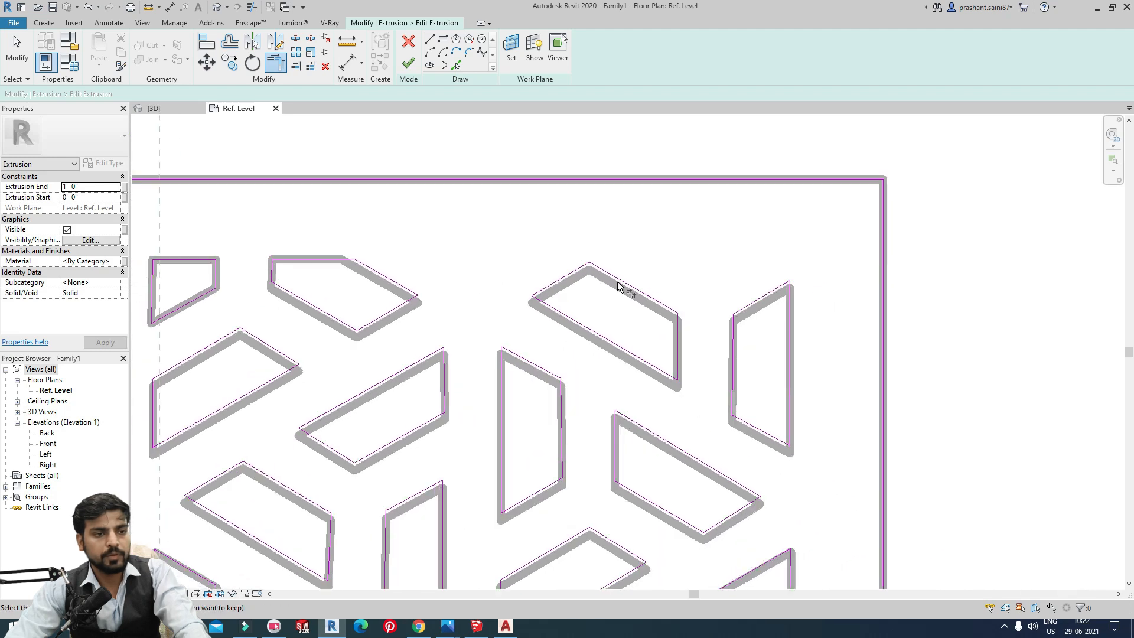
scroll(609, 298, "down", 7)
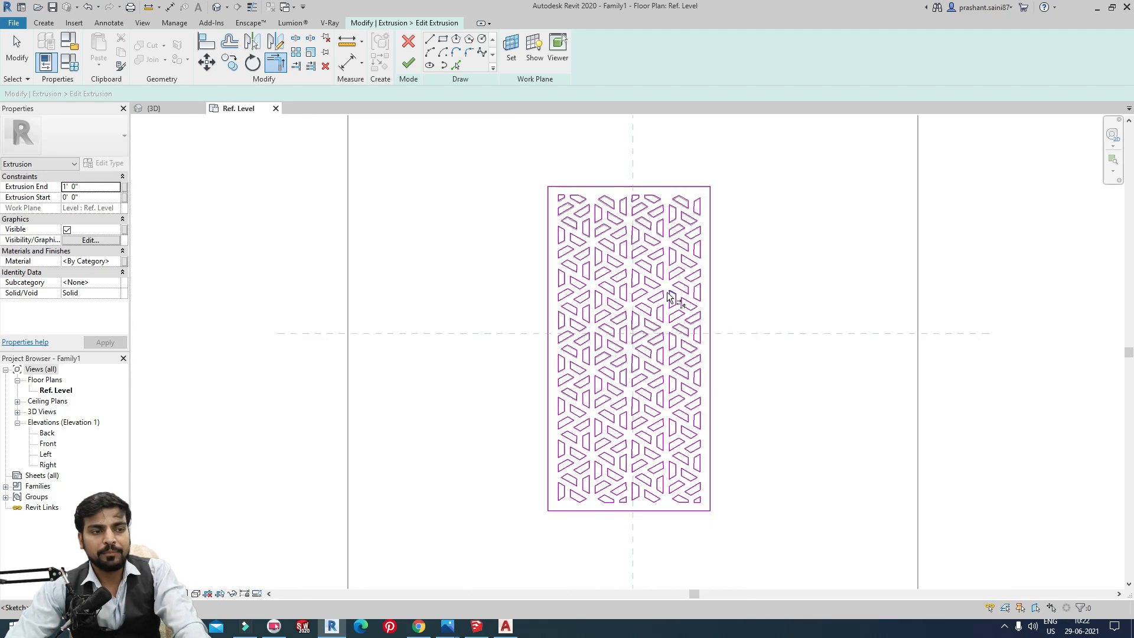
- Finish the extrusion sketch of the jali panel and set the extrusion depth to 1"
key("Escape")
key("Escape")
middle_click_drag(744, 384, 736, 280)
scroll(717, 270, "up", 3)
middle_click_drag(712, 329, 705, 406)
left_click(412, 65)
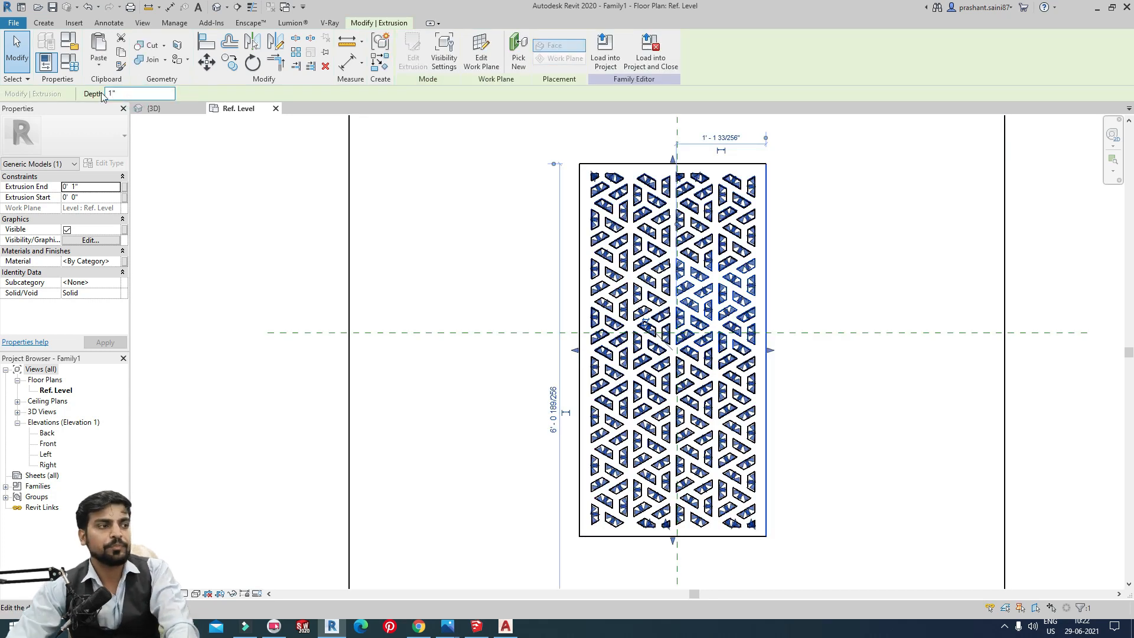
key("Return")
- Open the default 3D view of the family and frame the jali panel
middle_click_drag(316, 219, 231, 243)
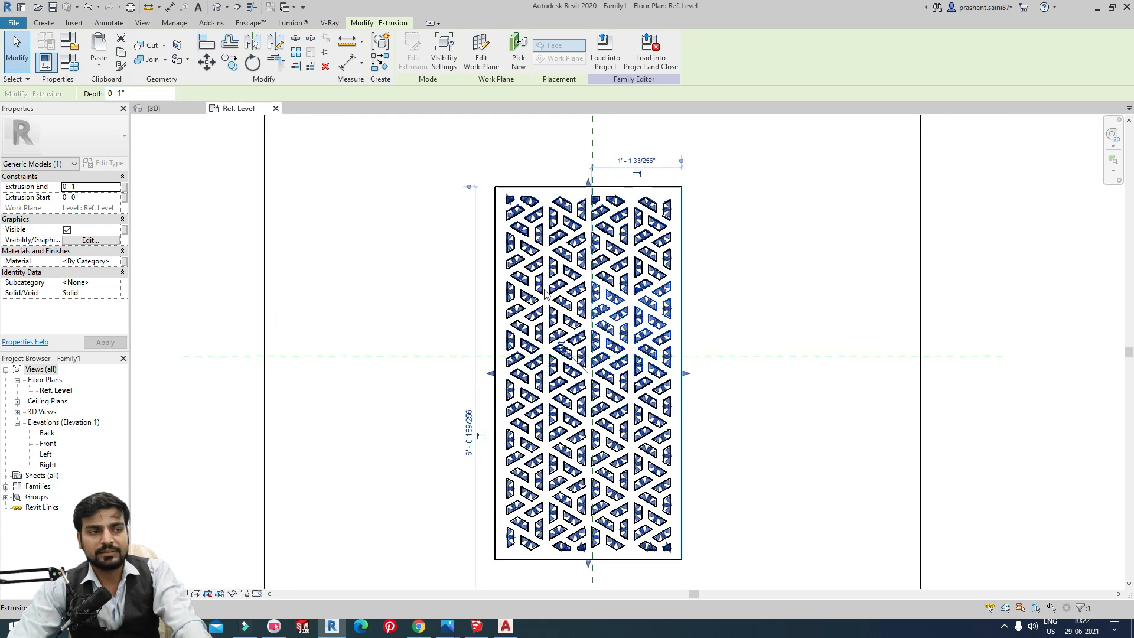
left_click(216, 10)
scroll(633, 343, "up", 5)
middle_click_drag(713, 400, 726, 433)
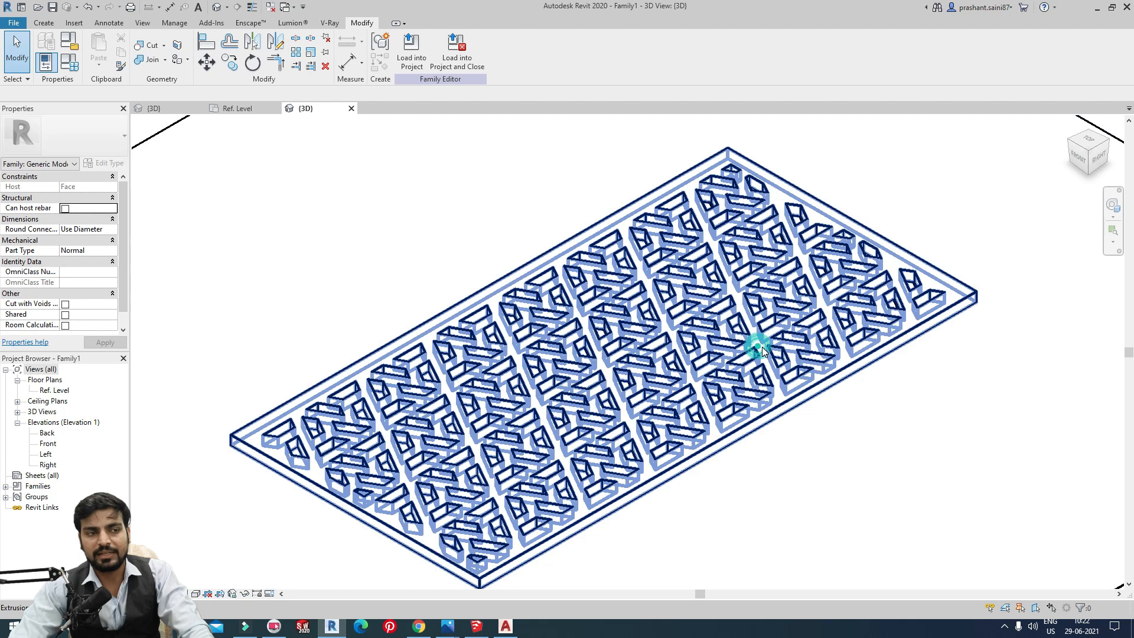
- Associate the jali extrusion's material with a new family type parameter named "jali material"
left_click(738, 342)
scroll(738, 342, "down", 3)
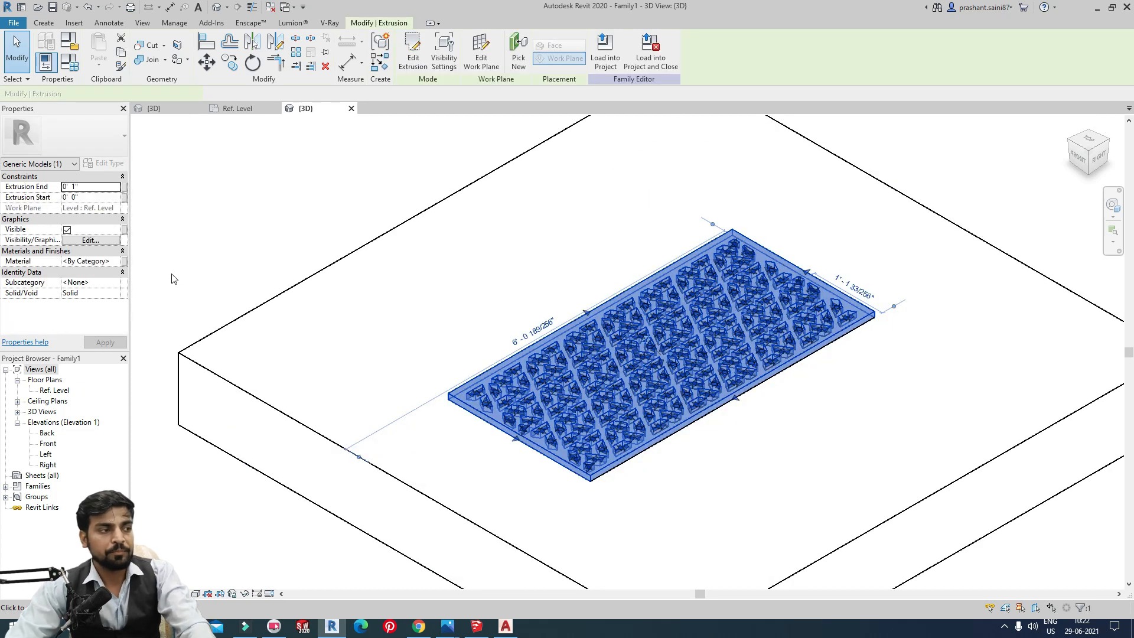
middle_click_drag(621, 279, 600, 254)
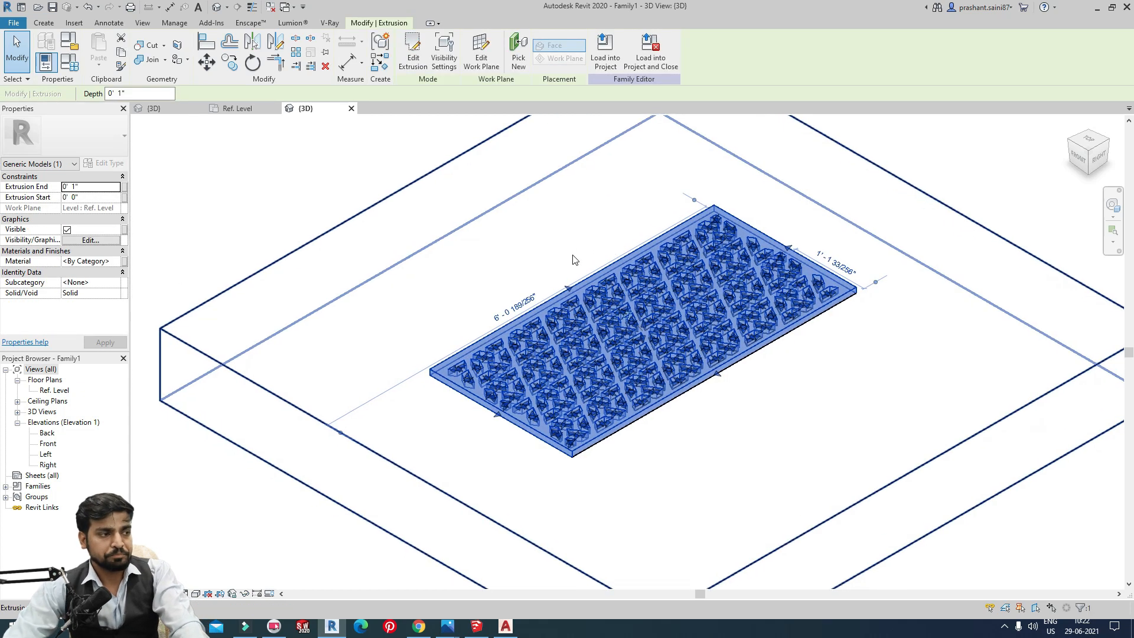
middle_click_drag(756, 331, 734, 373)
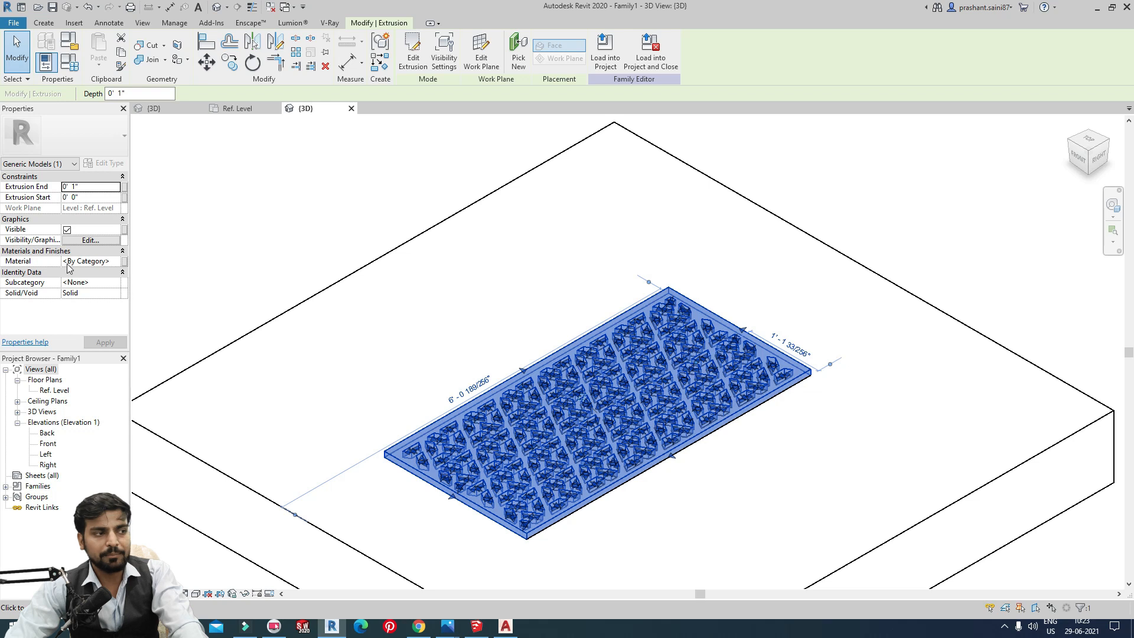
left_click(125, 263)
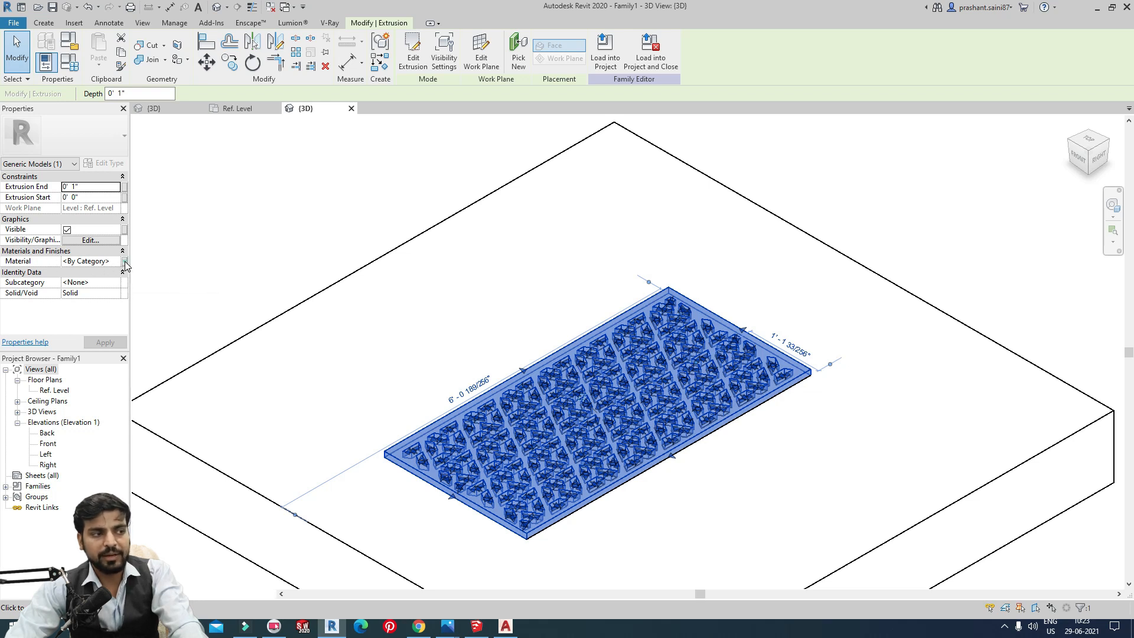
left_click(479, 384)
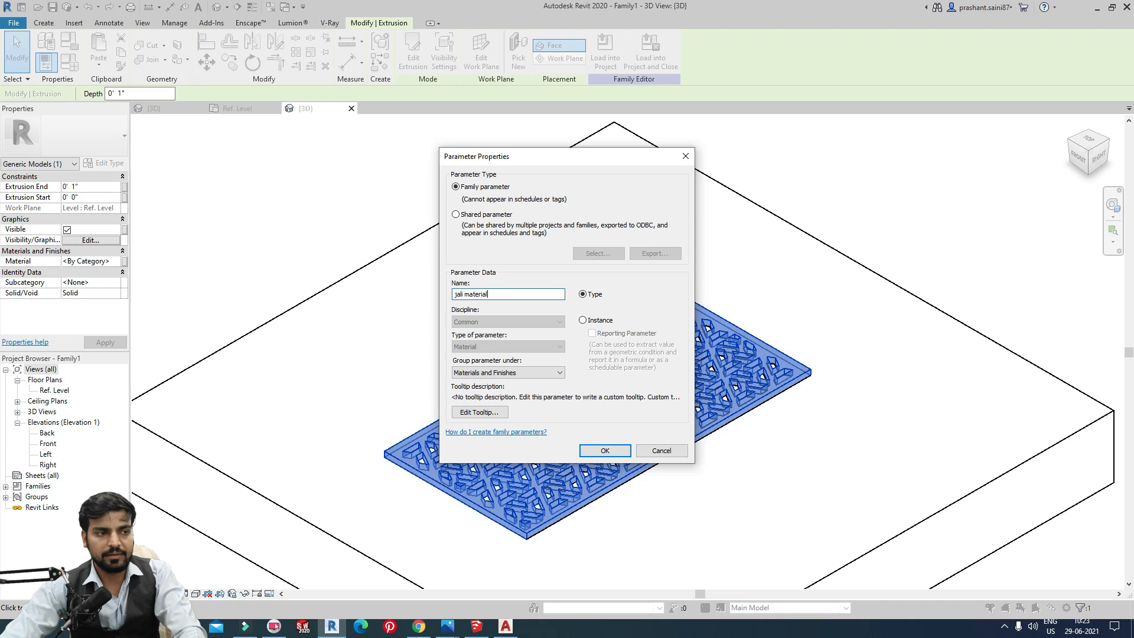
left_click(605, 451)
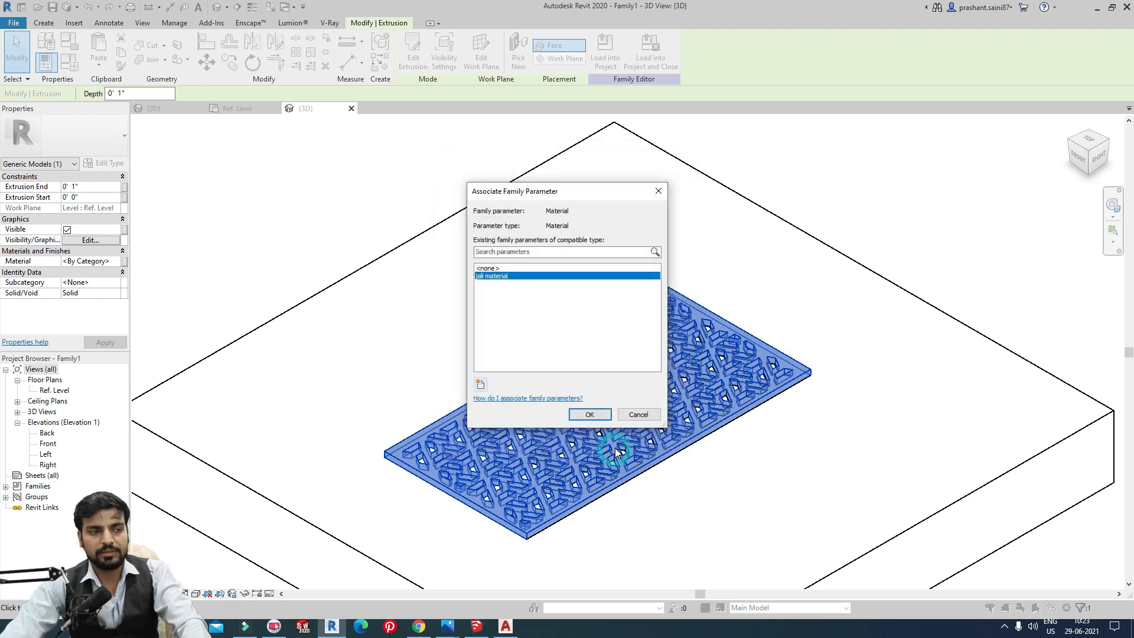
left_click(591, 414)
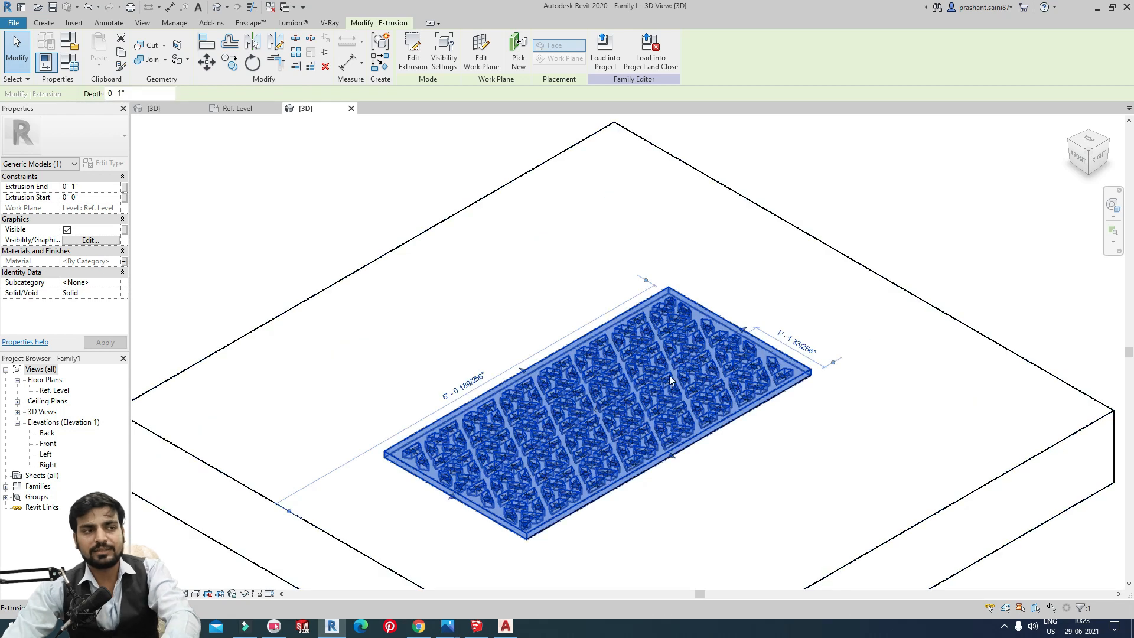
- Save the family in the Documents folder as "revit jali family"
key("ctrl+s")
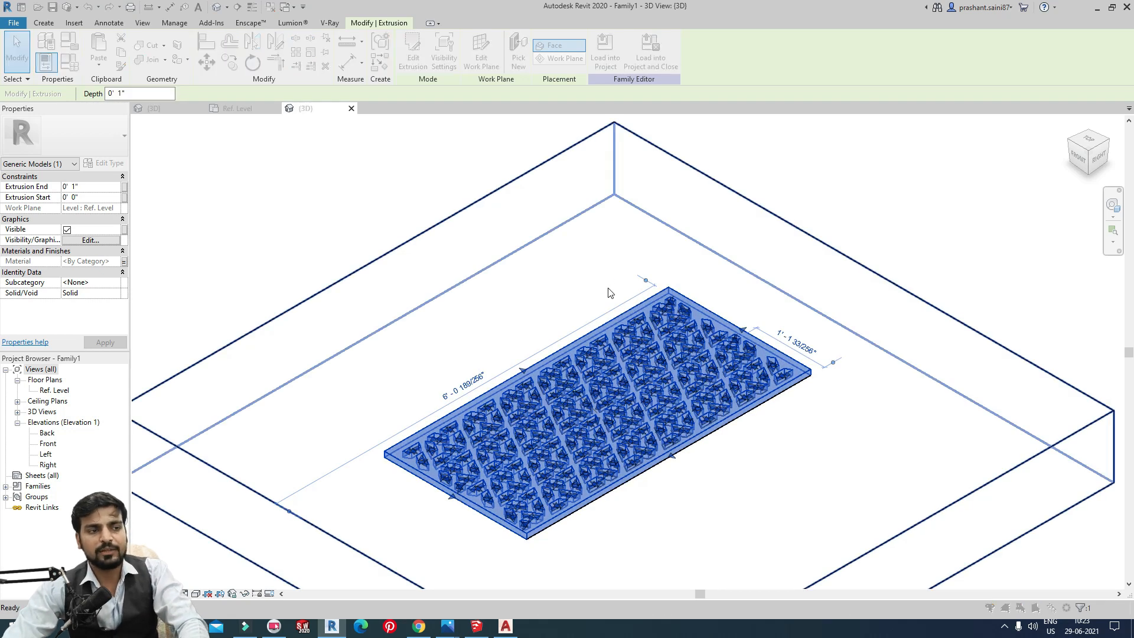
left_click(436, 144)
left_click(566, 273)
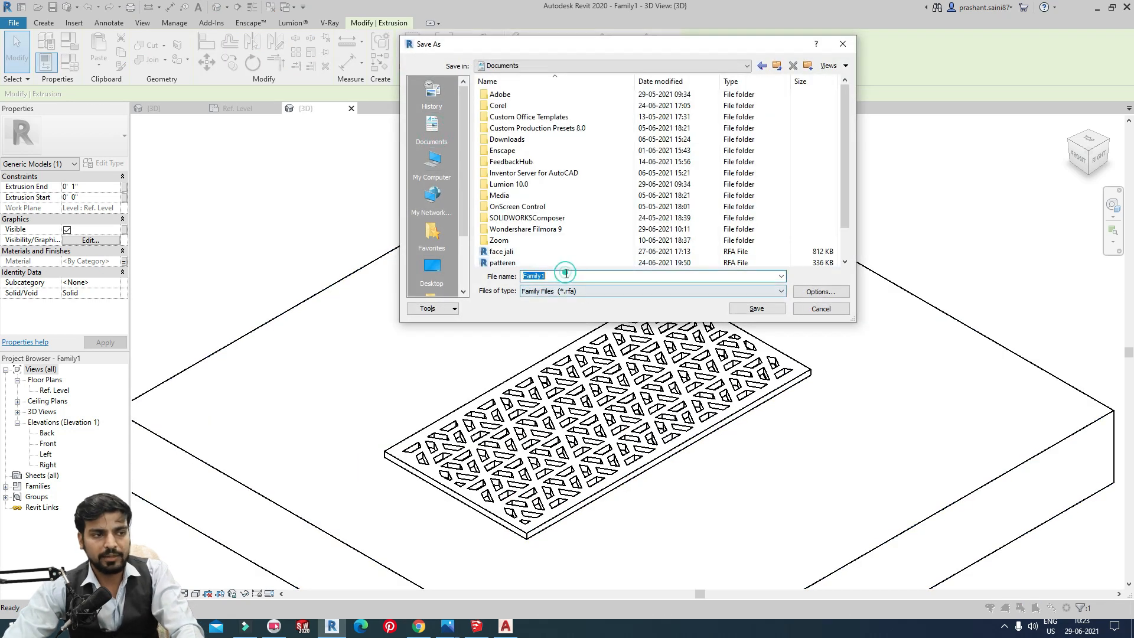
type("revit ")
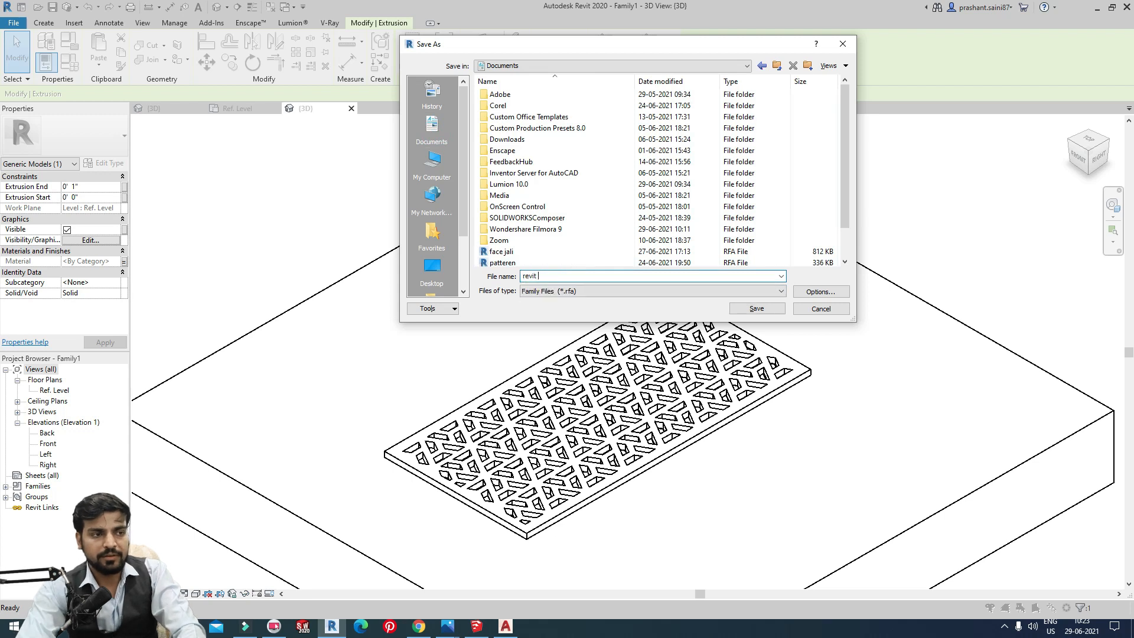
type("jali family")
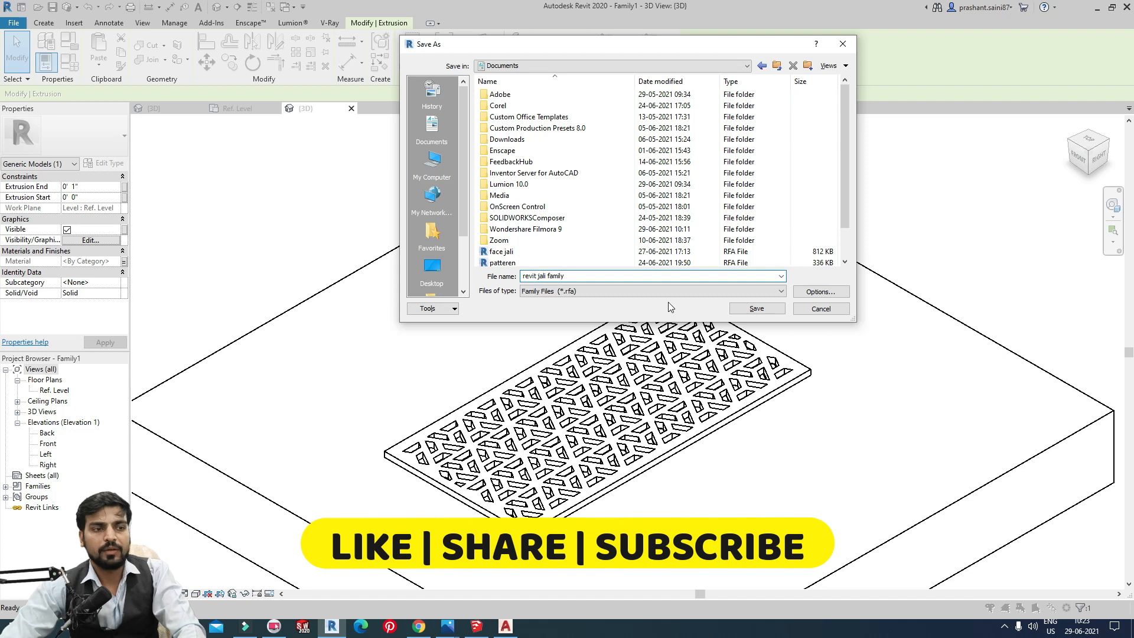
left_click(756, 308)
left_click(763, 314)
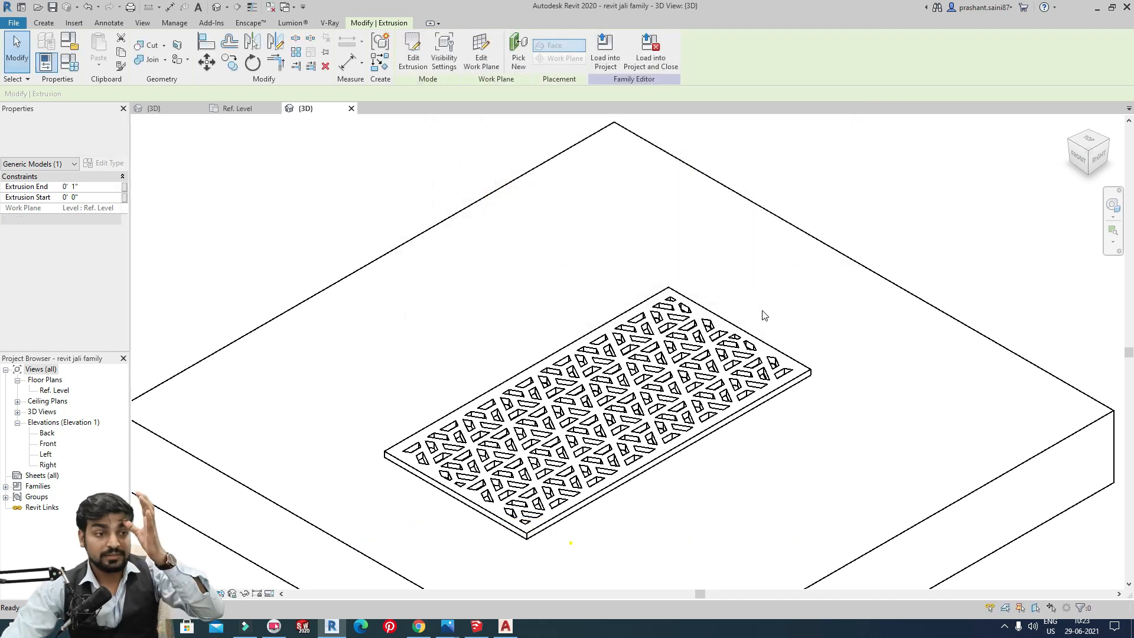
- Load the jali family into the "jali revit" project and dismiss the save reminder
left_click(662, 333)
scroll(661, 334, "up", 3)
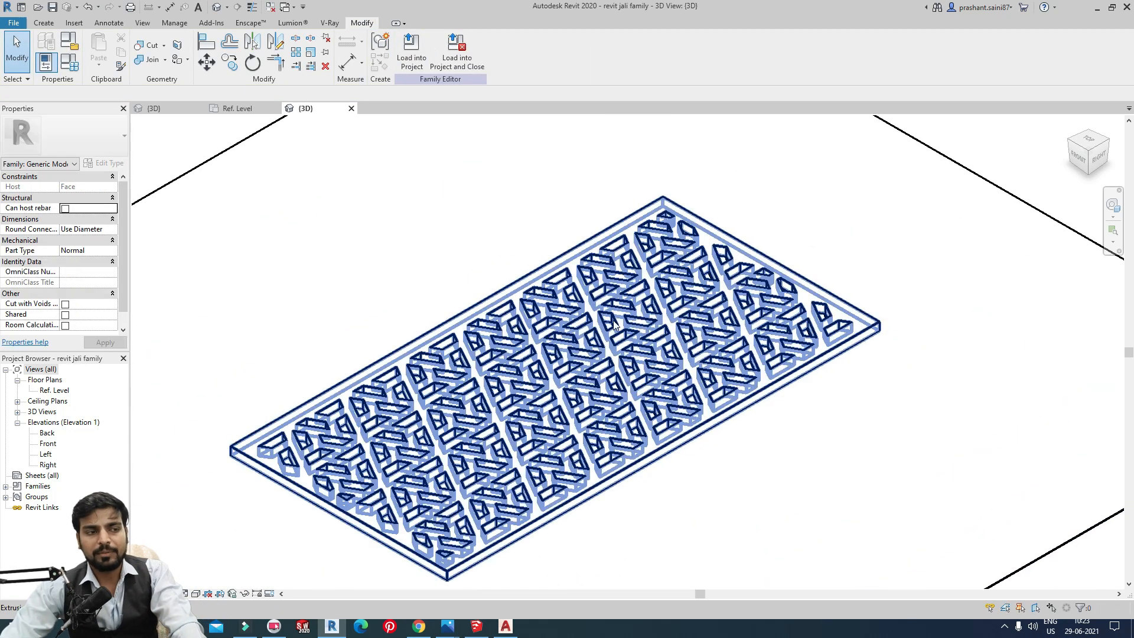
left_click(416, 66)
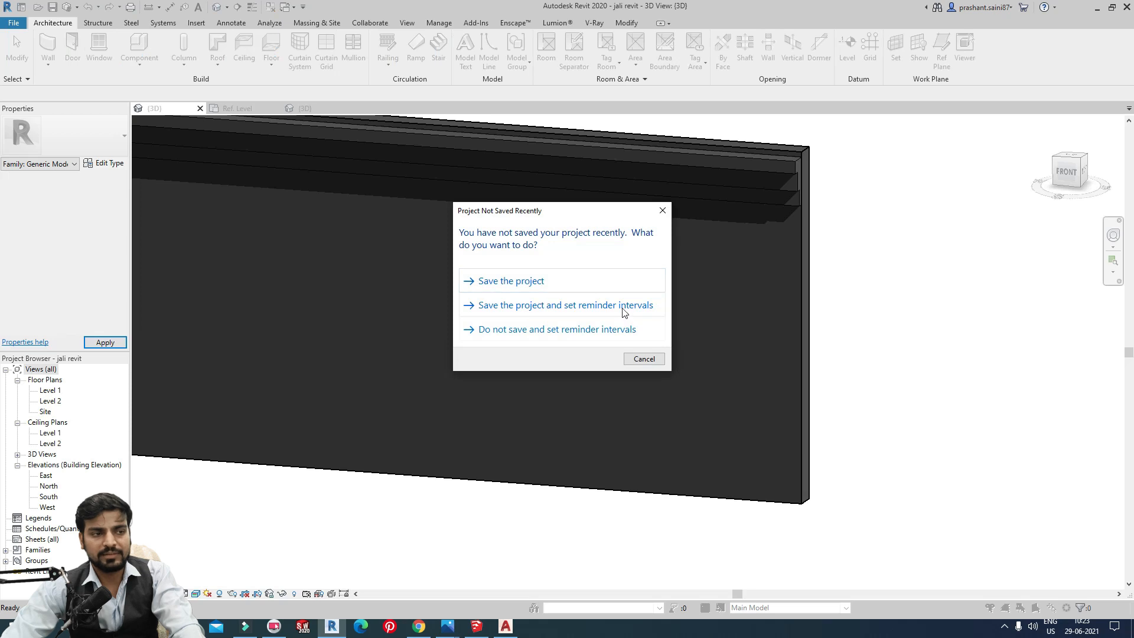
left_click(662, 217)
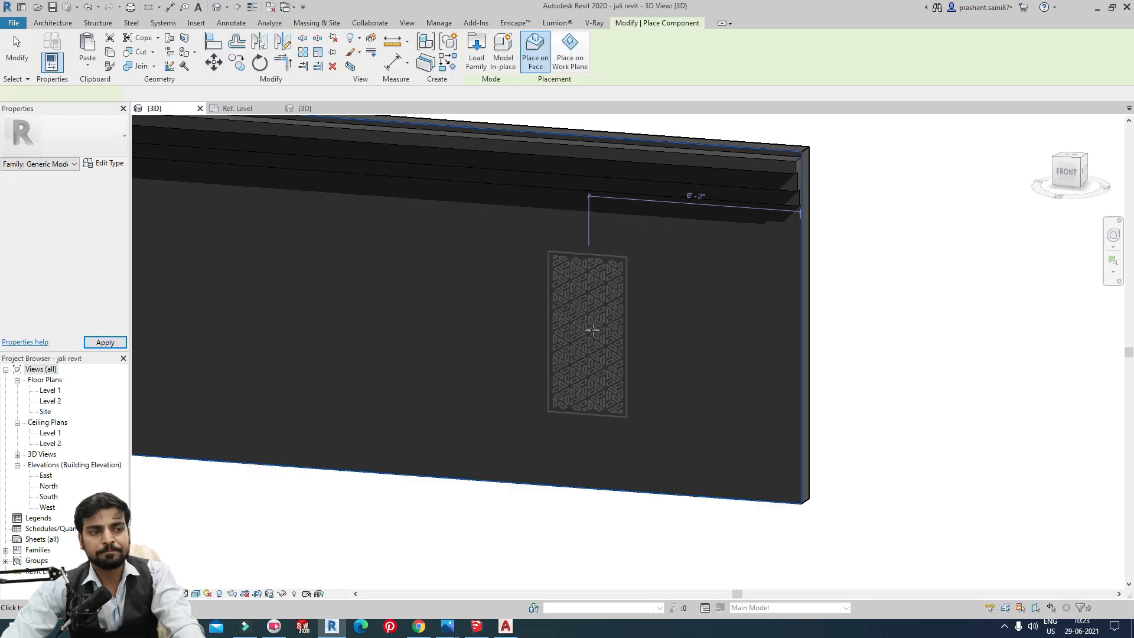
- Place one jali panel on the front wall's face near its right end, below the cornice
scroll(686, 305, "up", 3)
scroll(685, 305, "down", 5)
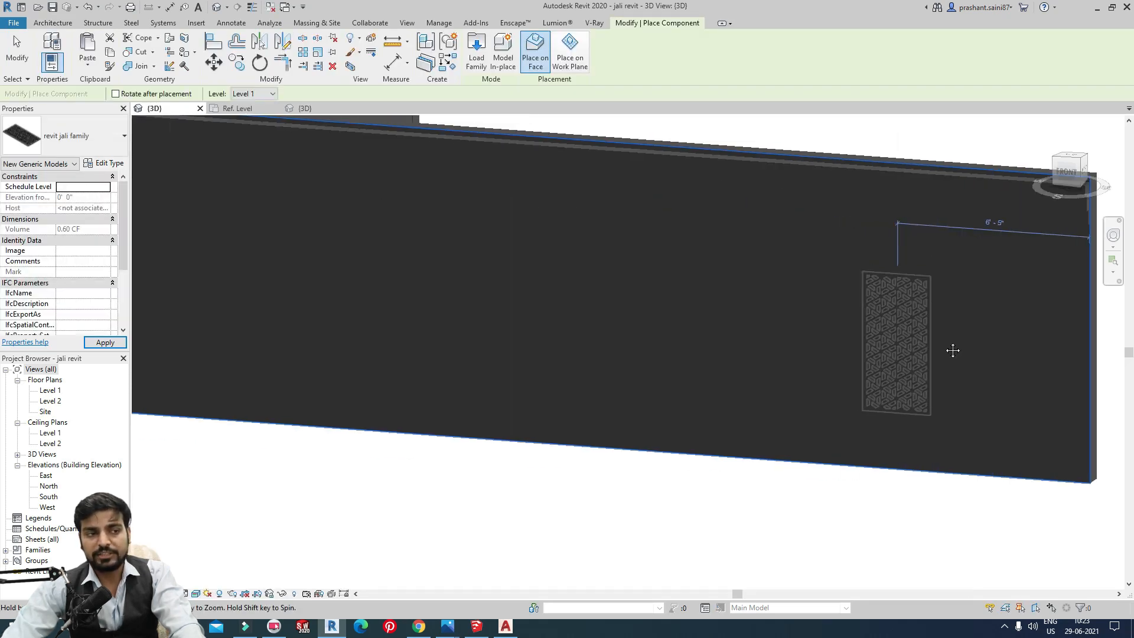
scroll(951, 349, "down", 3)
middle_click_drag(907, 319, 573, 481, "shift")
scroll(612, 319, "up", 3)
scroll(631, 289, "down", 4)
scroll(813, 329, "up", 5)
scroll(905, 385, "down", 4)
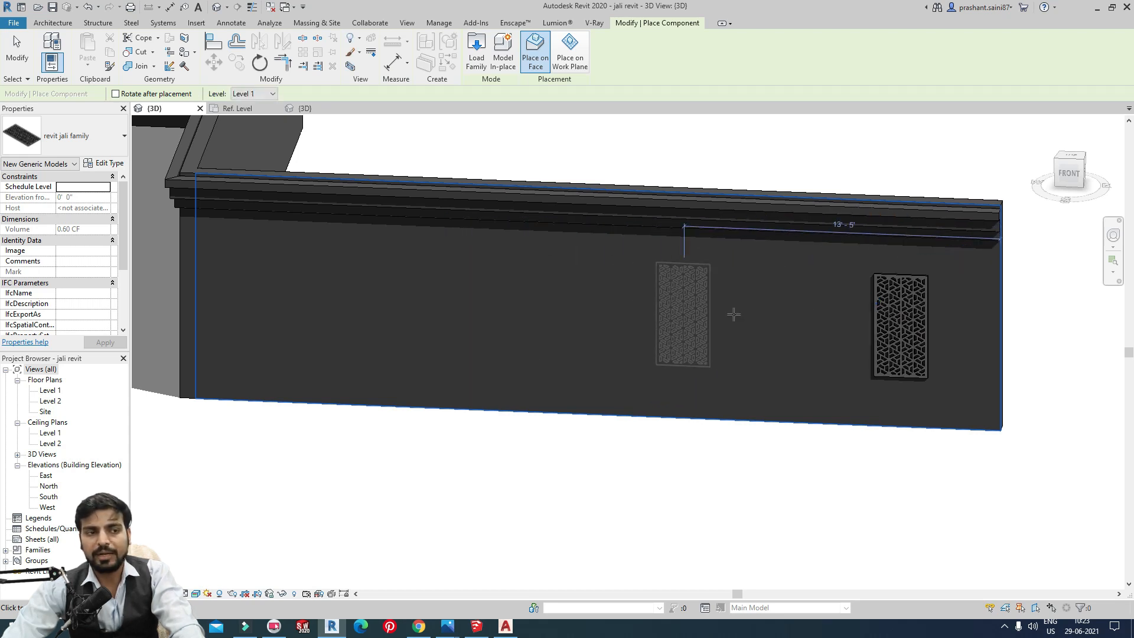
key("Escape")
key("Escape")
- Copy the jali panel three times leftward along the front wall at the same height and roughly even spacing, using the Multiple option
left_click(1070, 174)
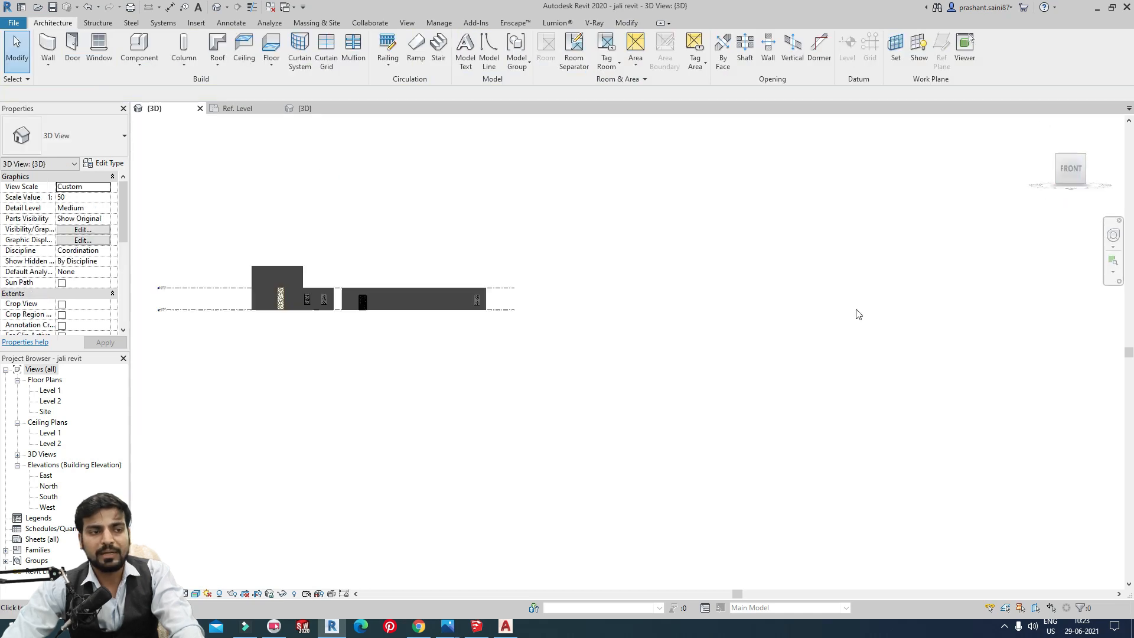
scroll(747, 344, "up", 4)
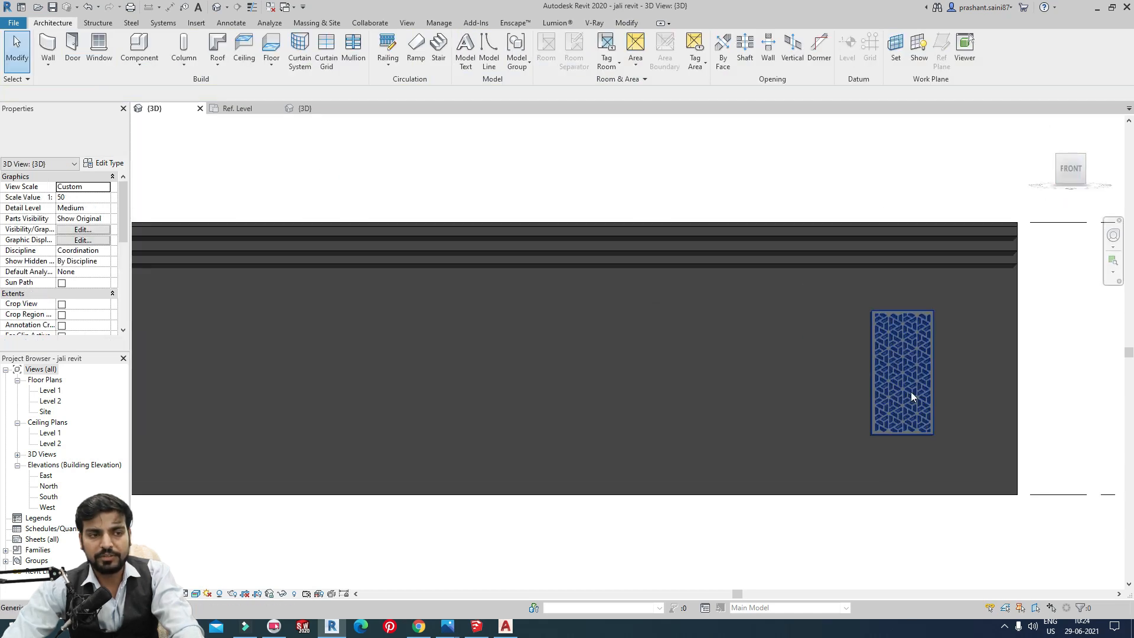
left_click(902, 381)
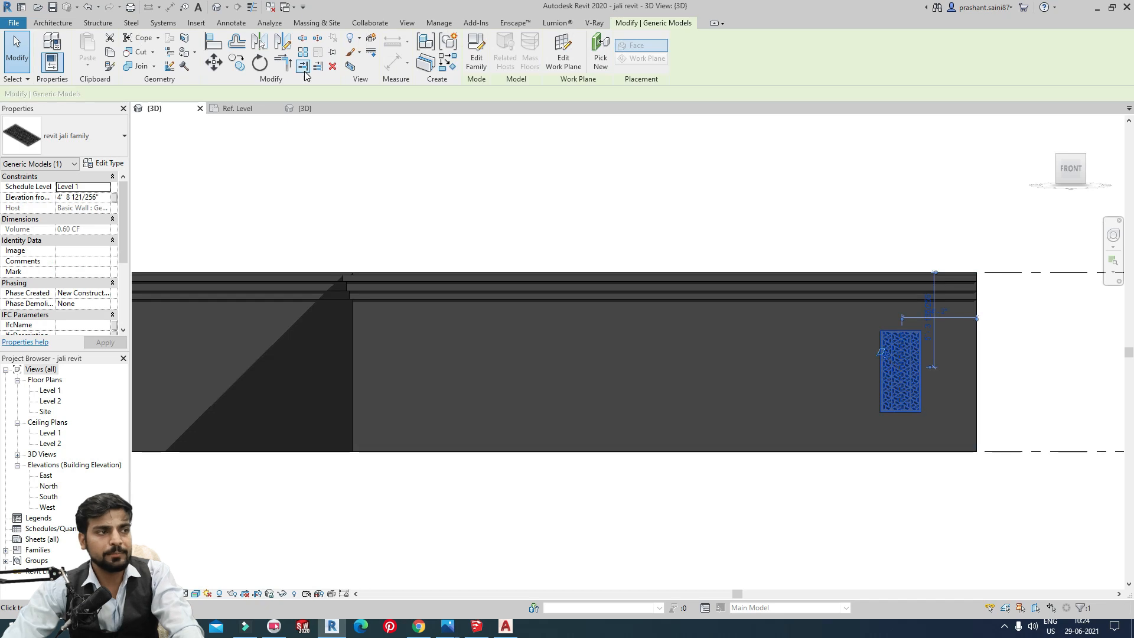
left_click(237, 68)
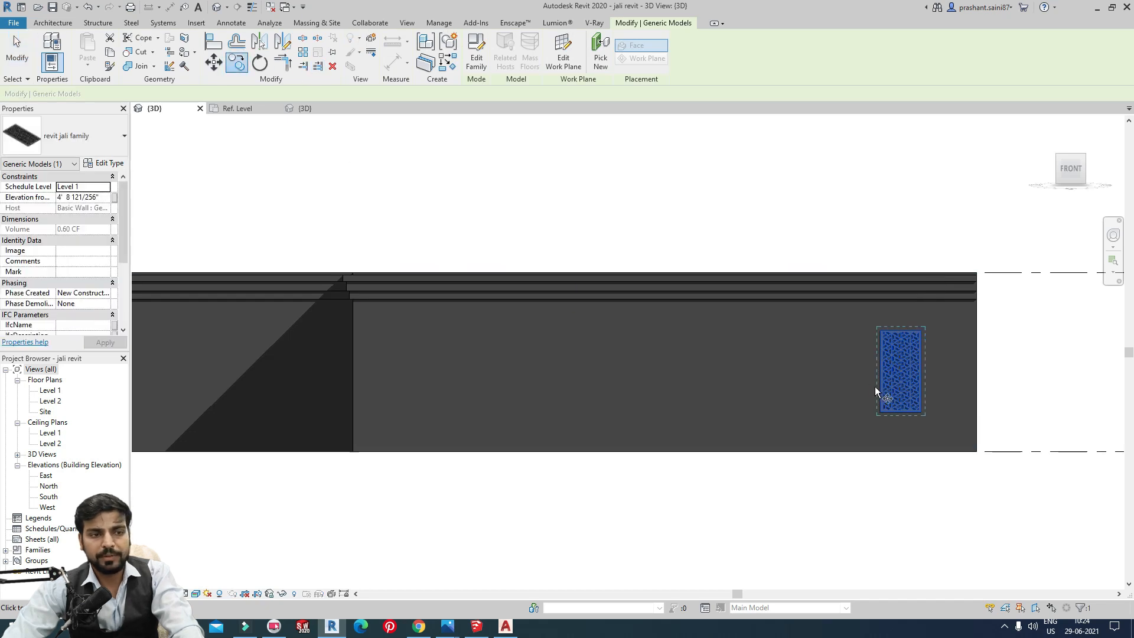
left_click(922, 415)
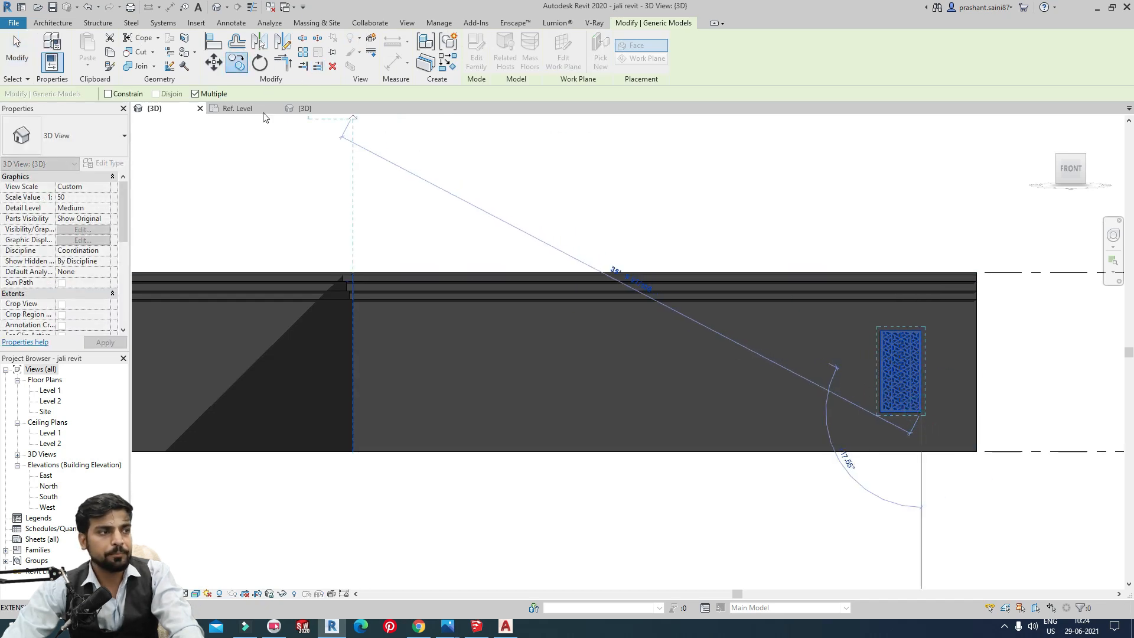
left_click(766, 413)
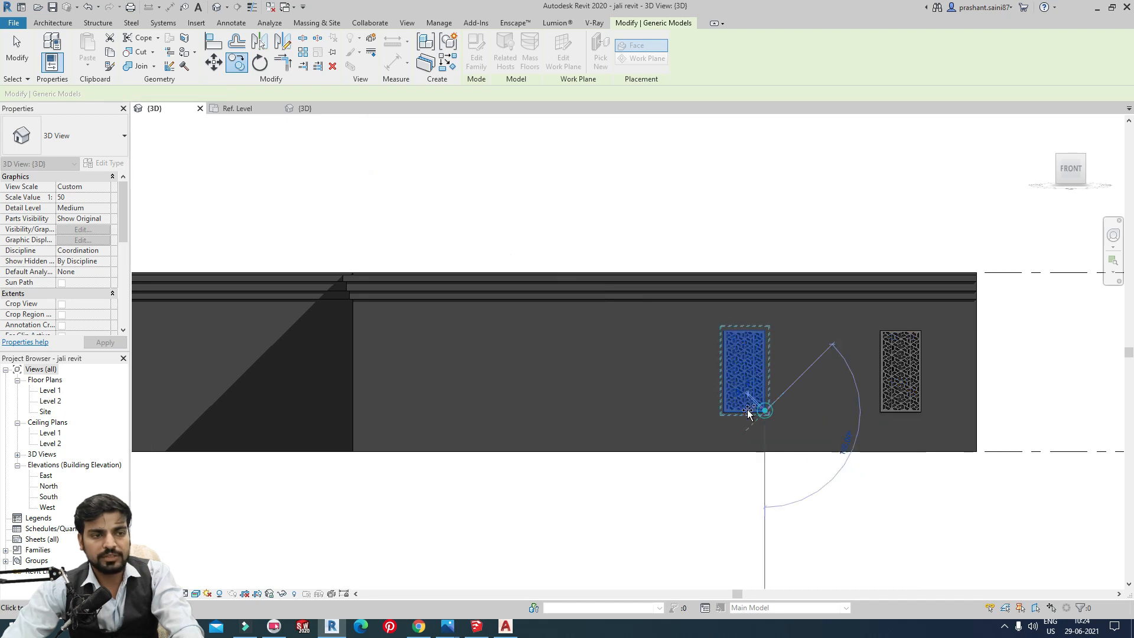
left_click(608, 413)
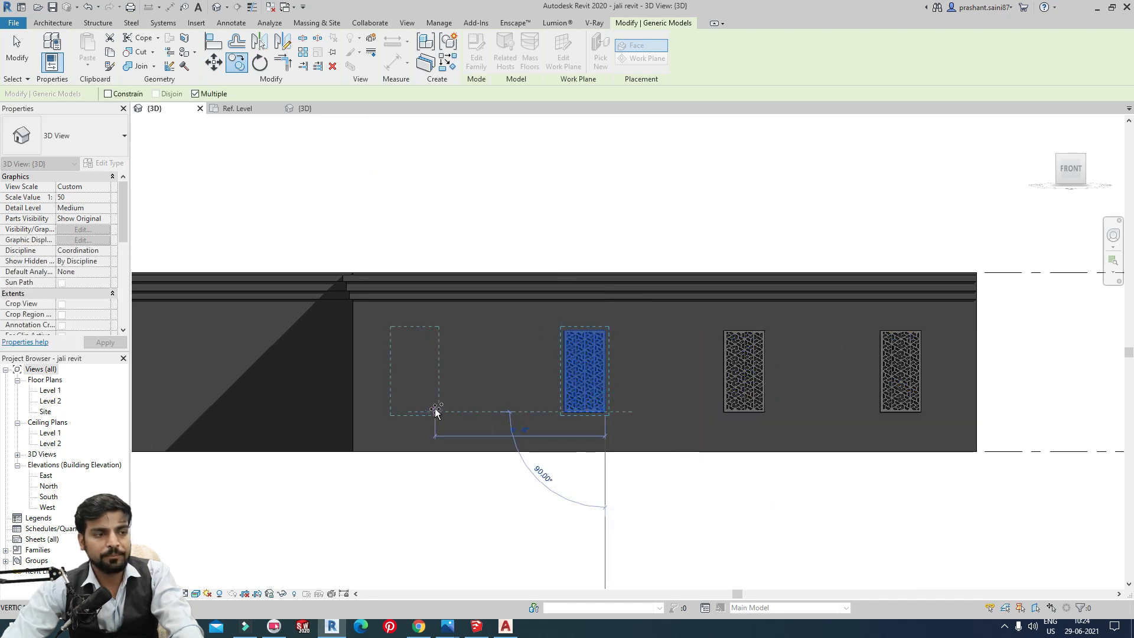
left_click(438, 412)
key("Escape")
key("Escape")
- Edit the front wall's profile and sketch rectangular openings matching the outlines of the two rightmost jali panels
scroll(827, 384, "up", 2)
scroll(793, 375, "down", 3)
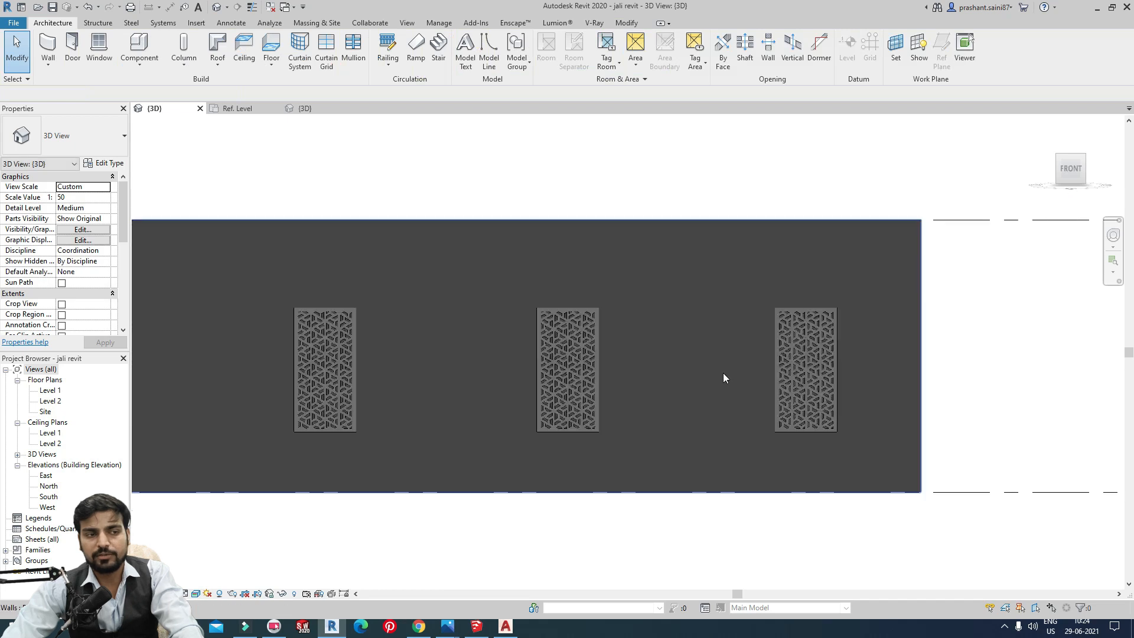
left_click(870, 359)
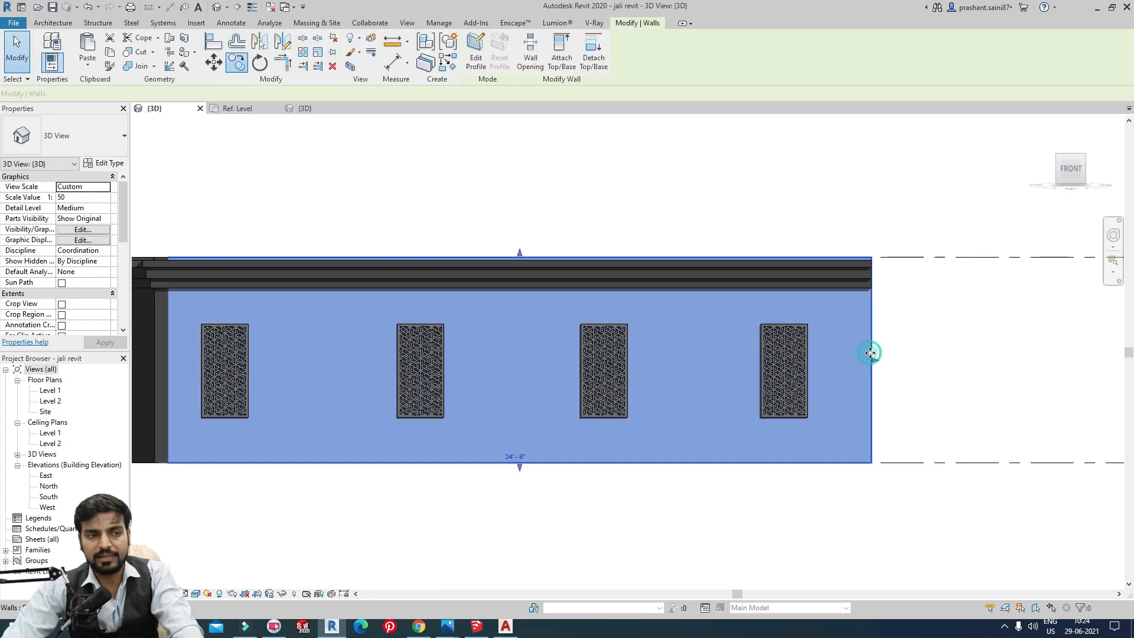
left_click(476, 53)
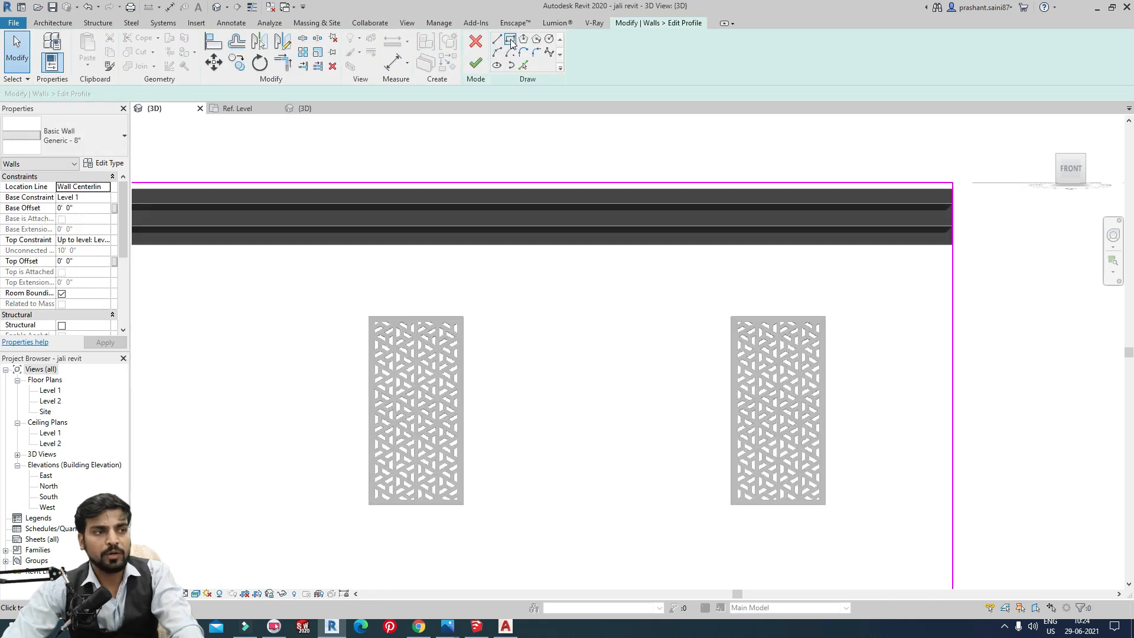
left_click(826, 505)
left_click(732, 316)
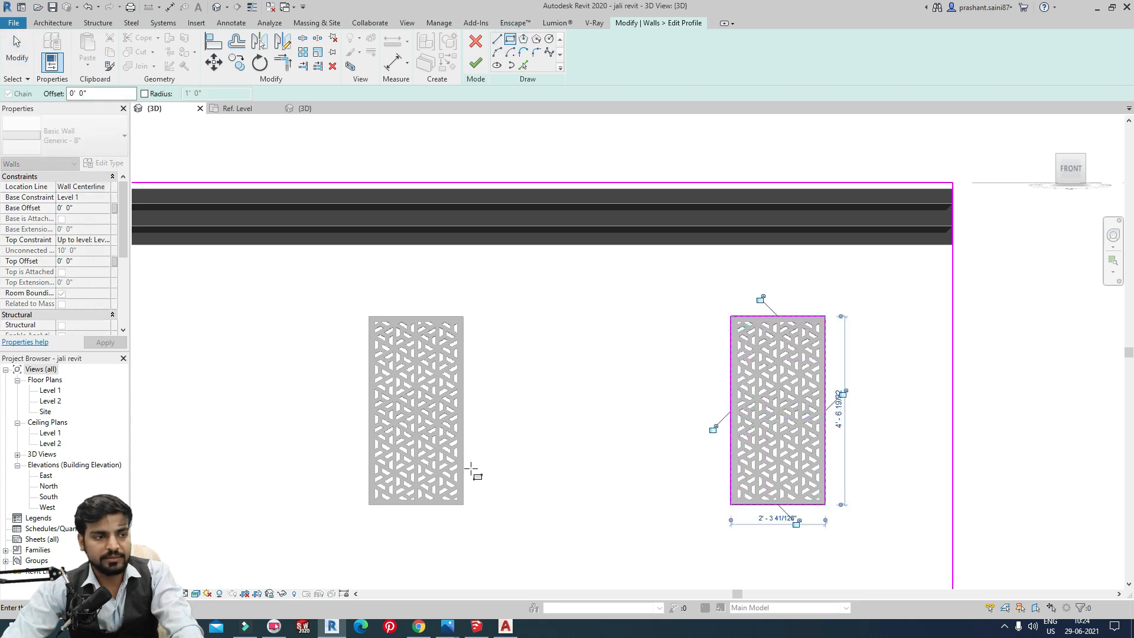
left_click(466, 506)
left_click(368, 317)
- Sketch matching rectangular openings around the remaining two jali panels and finish the wall profile edit
middle_click_drag(253, 372, 928, 373)
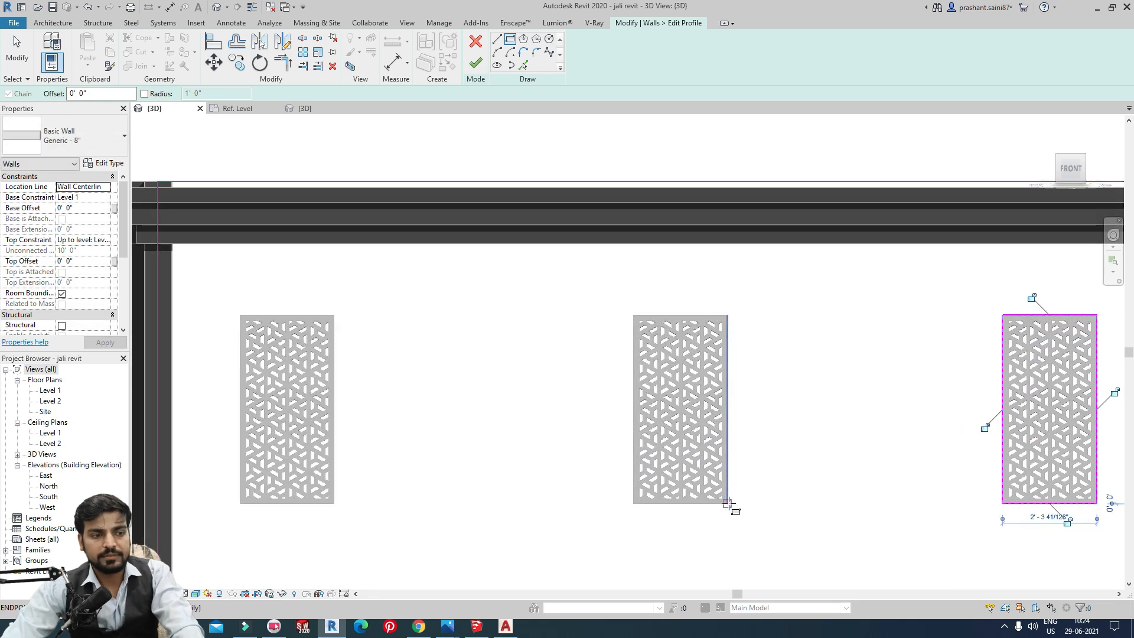
left_click(728, 504)
left_click(633, 316)
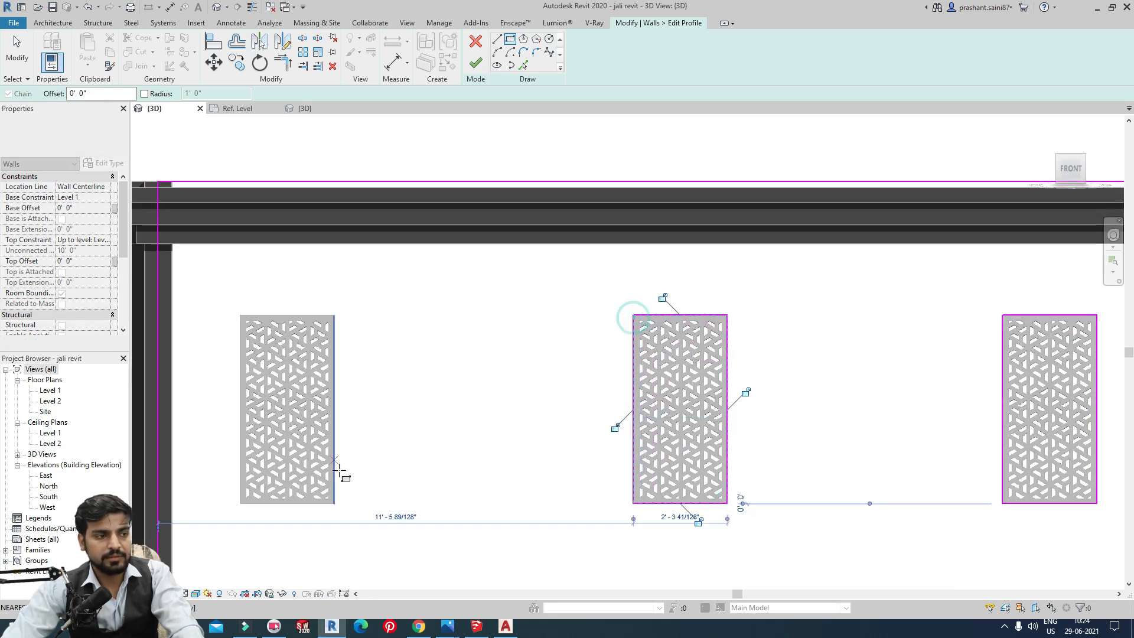
left_click(334, 504)
left_click(241, 316)
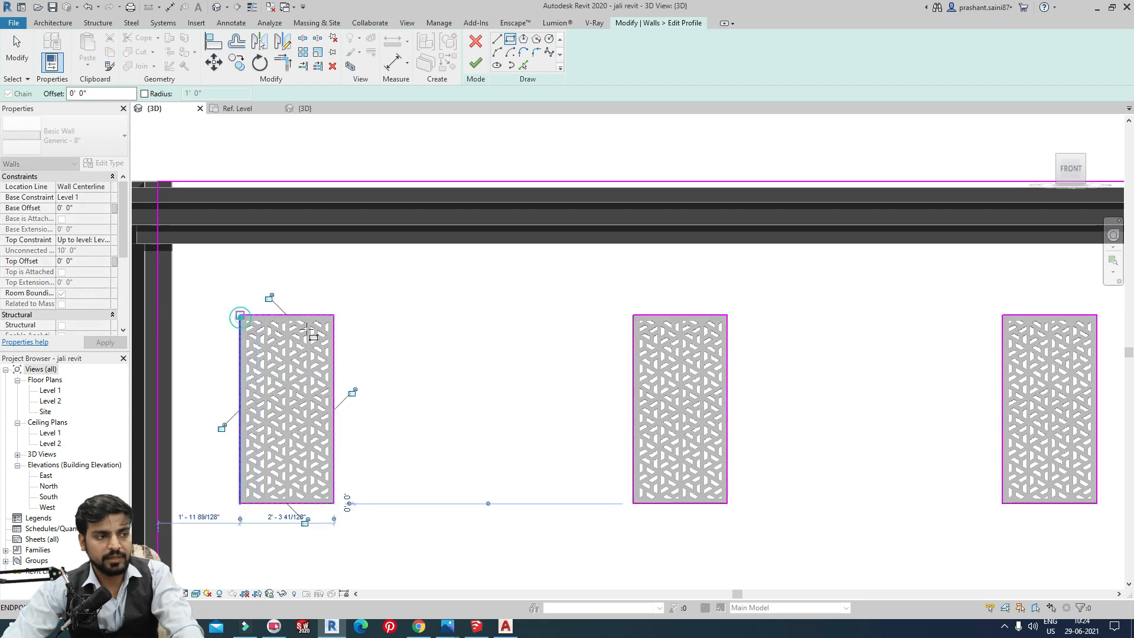
scroll(489, 337, "down", 5)
scroll(514, 291, "up", 3)
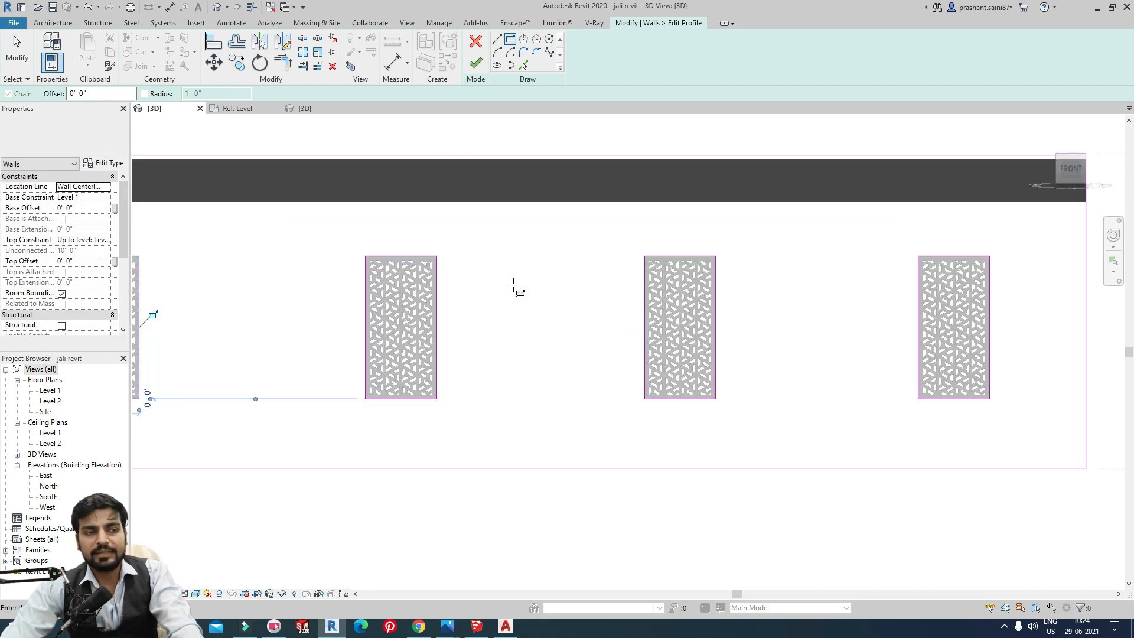
left_click(469, 68)
left_click(845, 469)
- Examine the wall openings behind the jali panels up close and from several angles
middle_click_drag(877, 438, 549, 272, "shift")
scroll(567, 284, "up", 6)
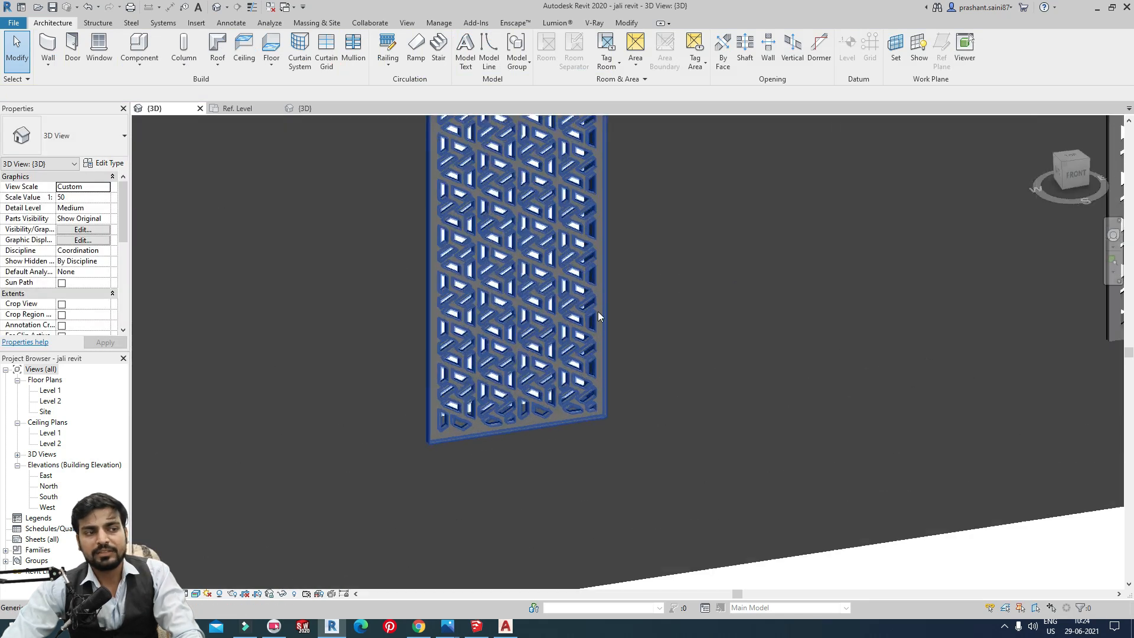
scroll(599, 316, "down", 5)
scroll(696, 322, "up", 6)
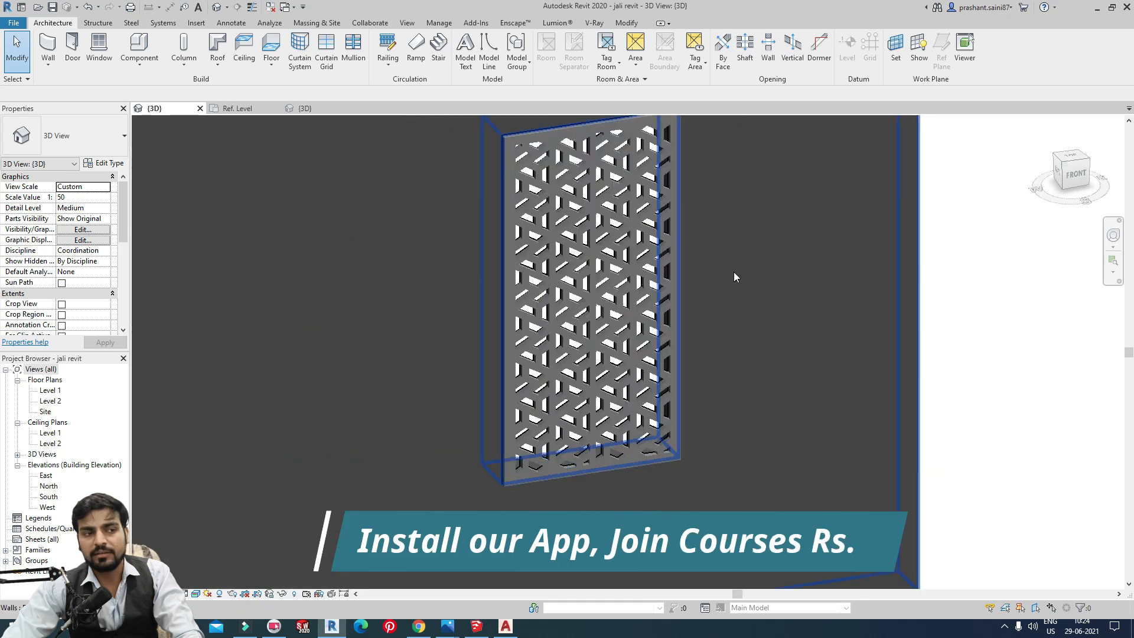
scroll(735, 277, "up", 8)
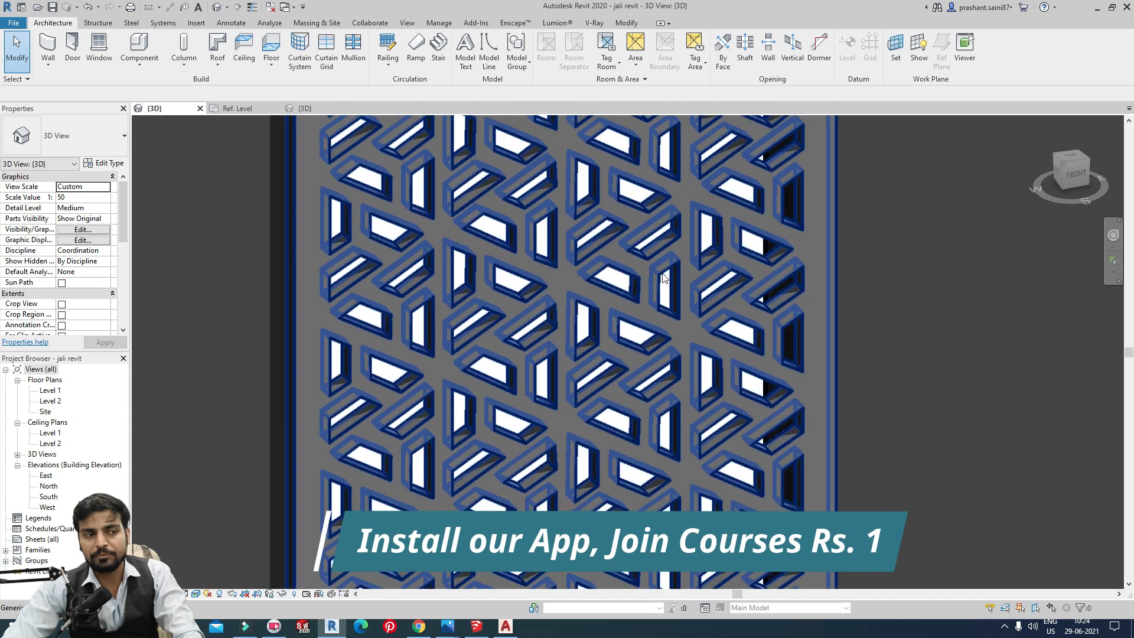
scroll(664, 278, "down", 5)
middle_click_drag(663, 277, 798, 395, "shift")
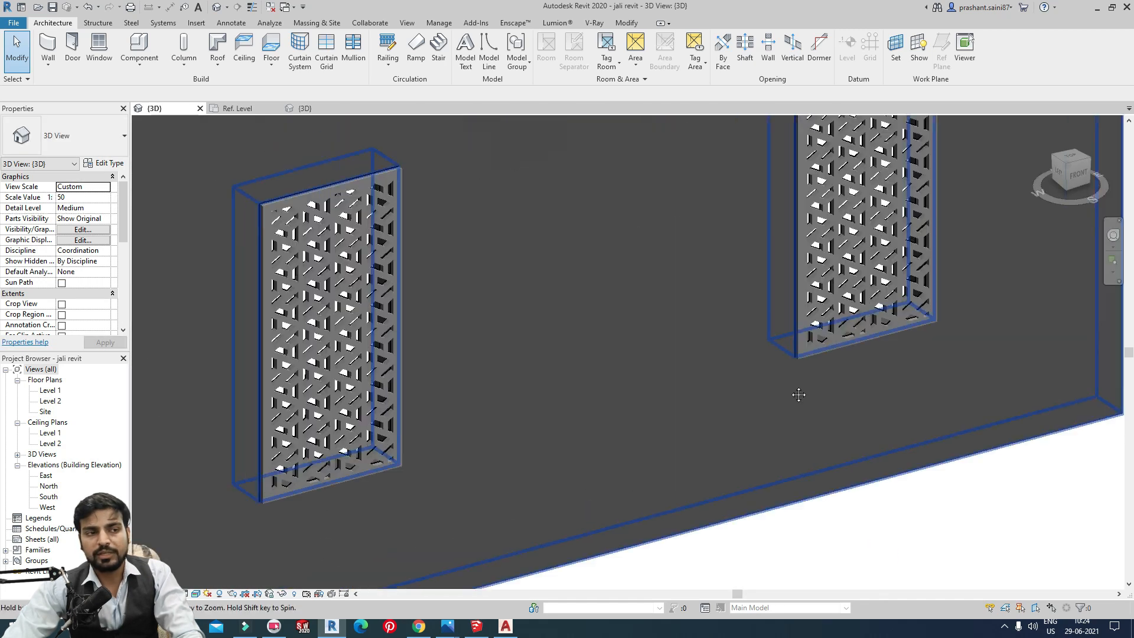
scroll(799, 394, "down", 4)
middle_click_drag(782, 347, 651, 410, "shift")
scroll(800, 400, "up", 4)
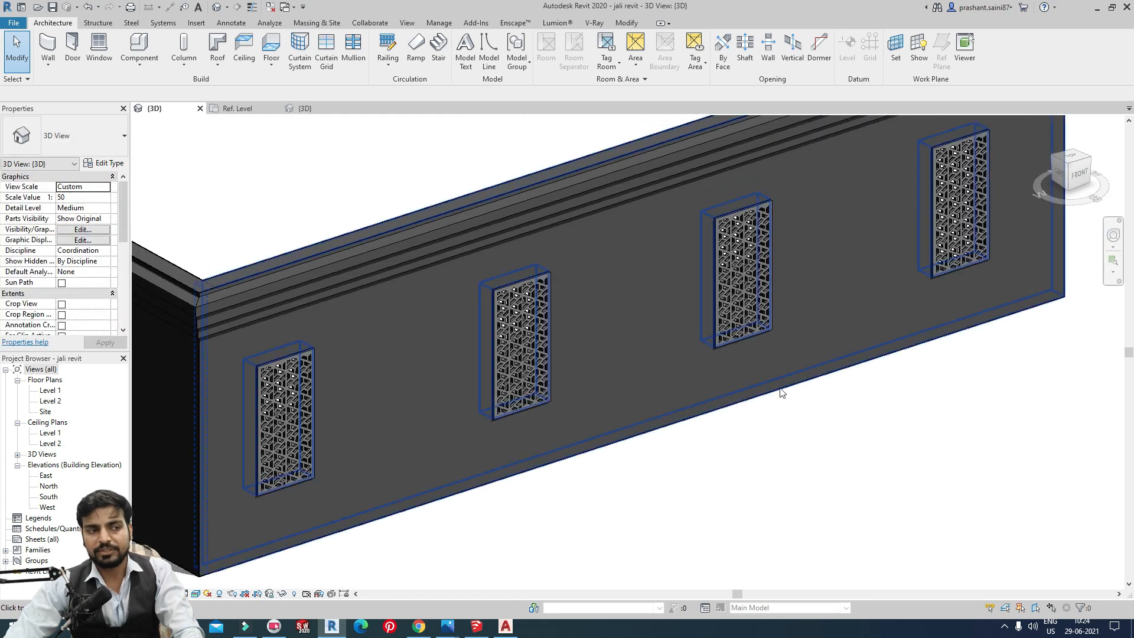
middle_click_drag(848, 423, 848, 349, "shift")
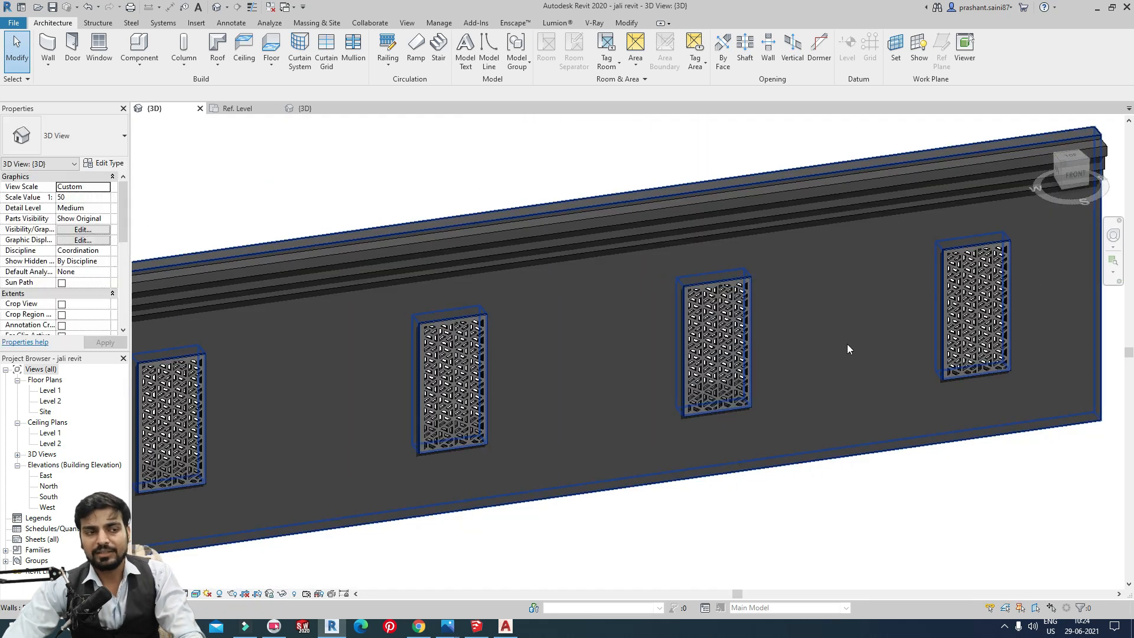
- Set the jali family type's "jali material" parameter to the "jali mat" material and apply it to the panels
scroll(848, 349, "up", 3)
left_click(861, 266)
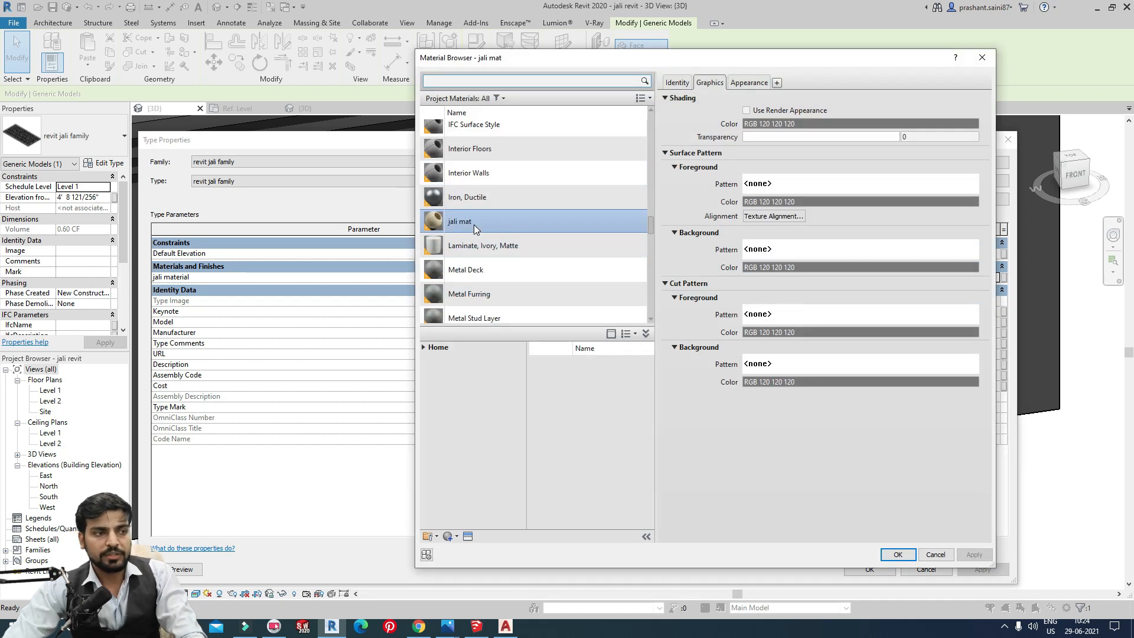
double_click(473, 224)
left_click(881, 569)
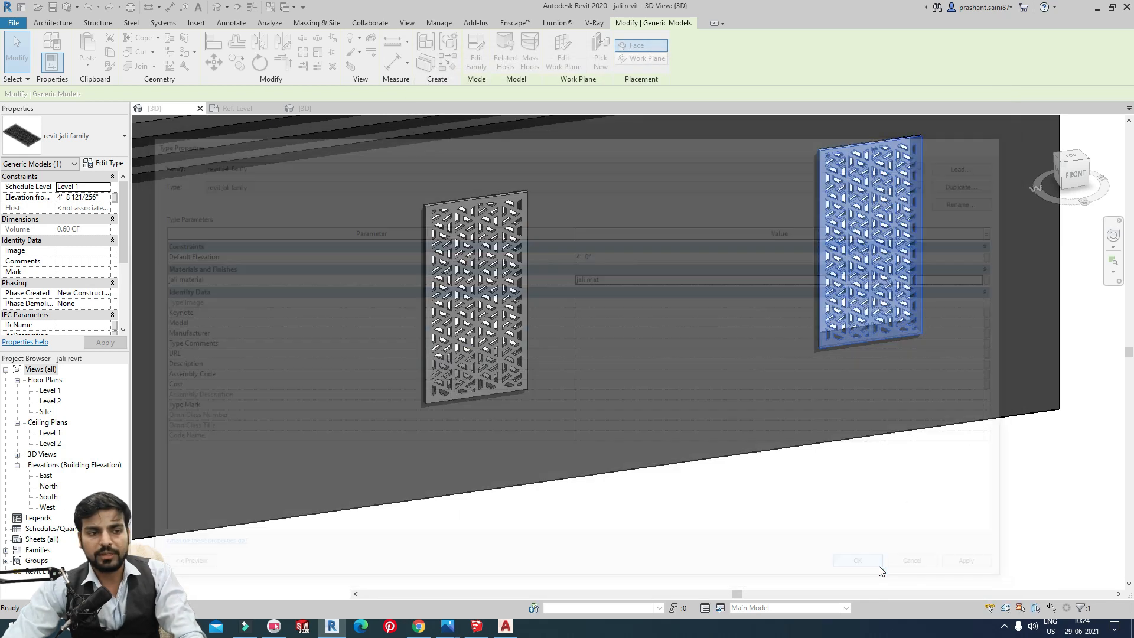
left_click(693, 530)
scroll(732, 317, "up", 8)
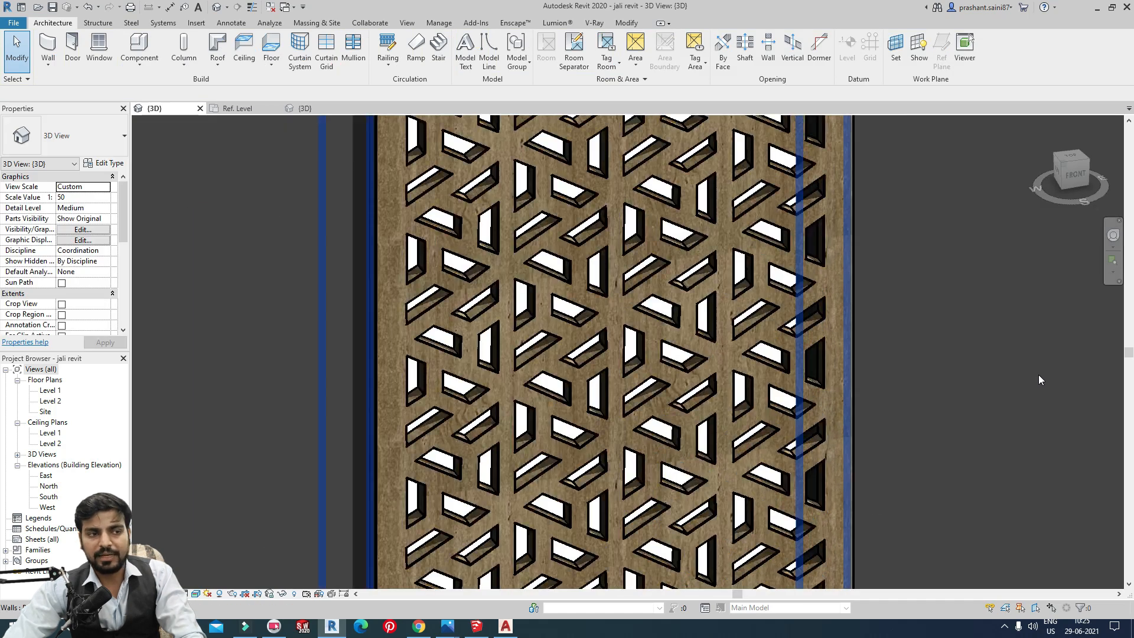
scroll(1027, 375, "down", 6)
scroll(898, 334, "down", 8)
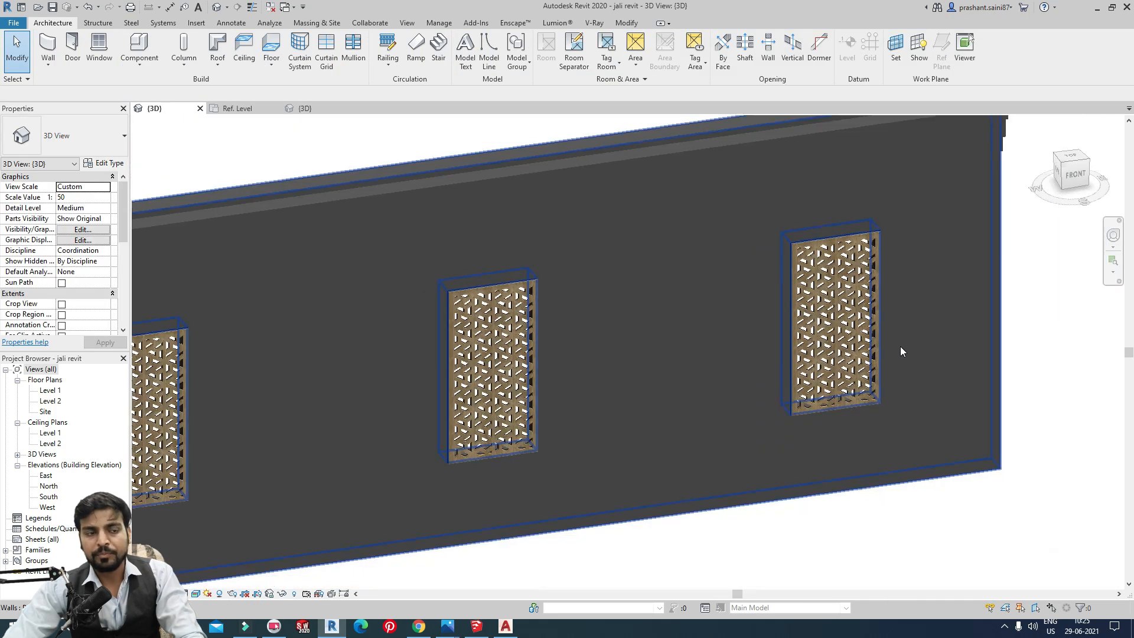
scroll(762, 372, "up", 5)
scroll(761, 373, "up", 5)
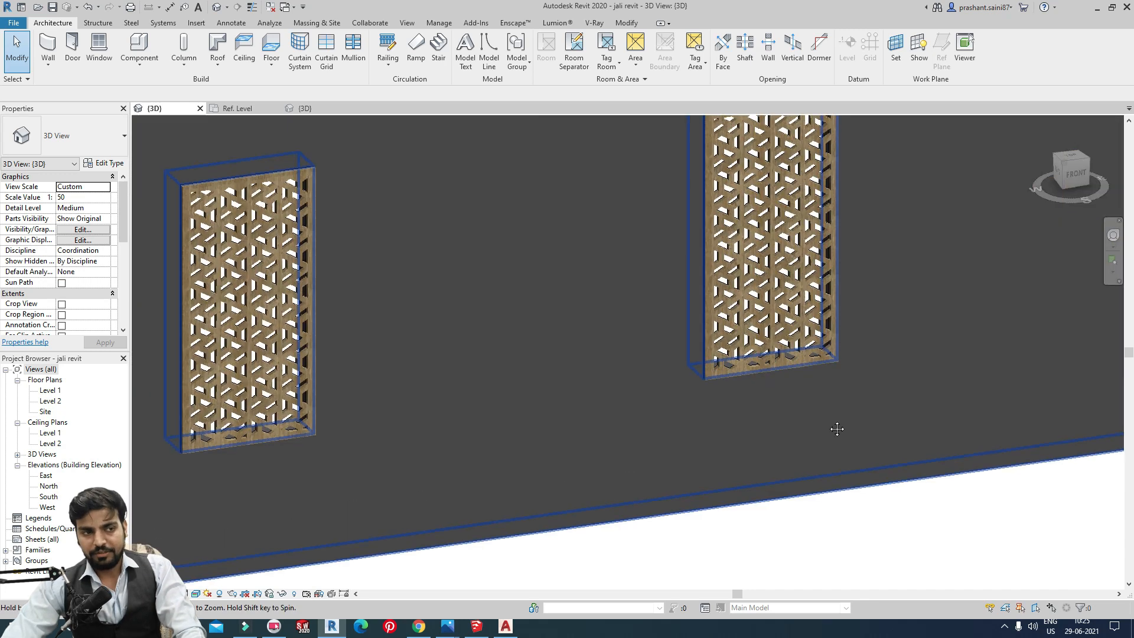